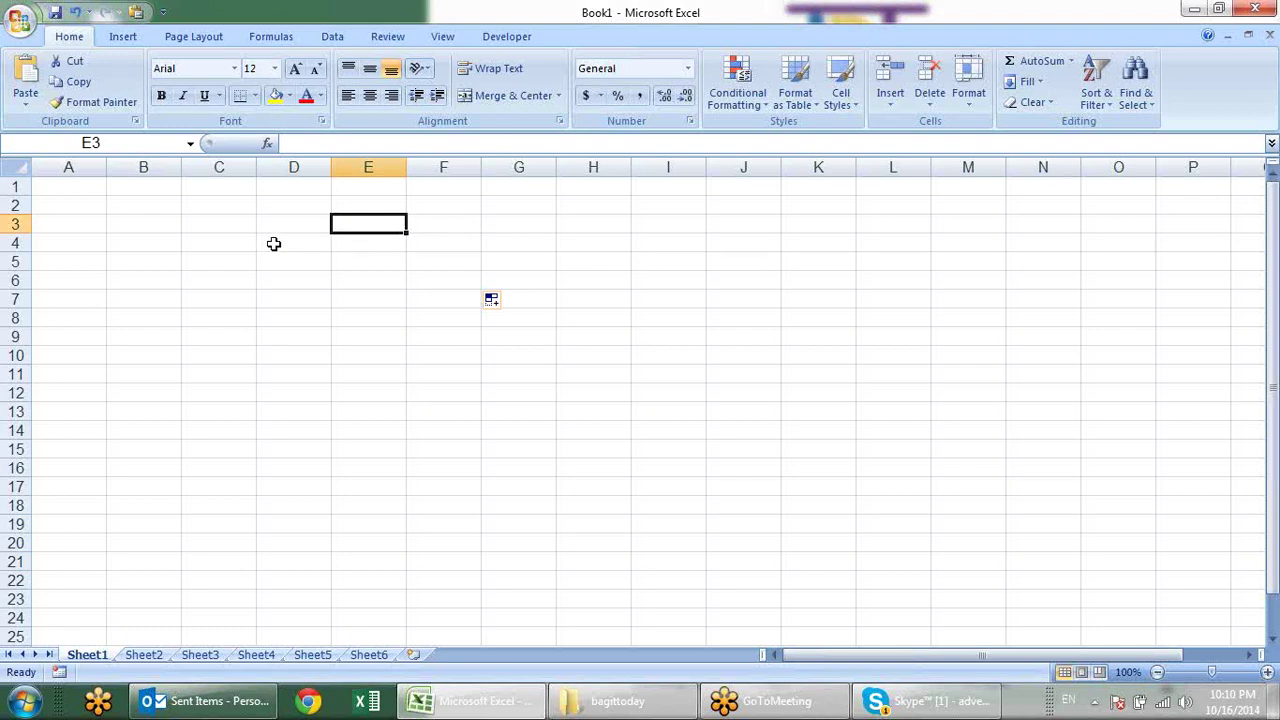
- Type 'dsfsdfsdf' in D4, enlarge a highlighted part to size 16 from the Mini Toolbar, then cancel the entry
drag(223, 238, 288, 294)
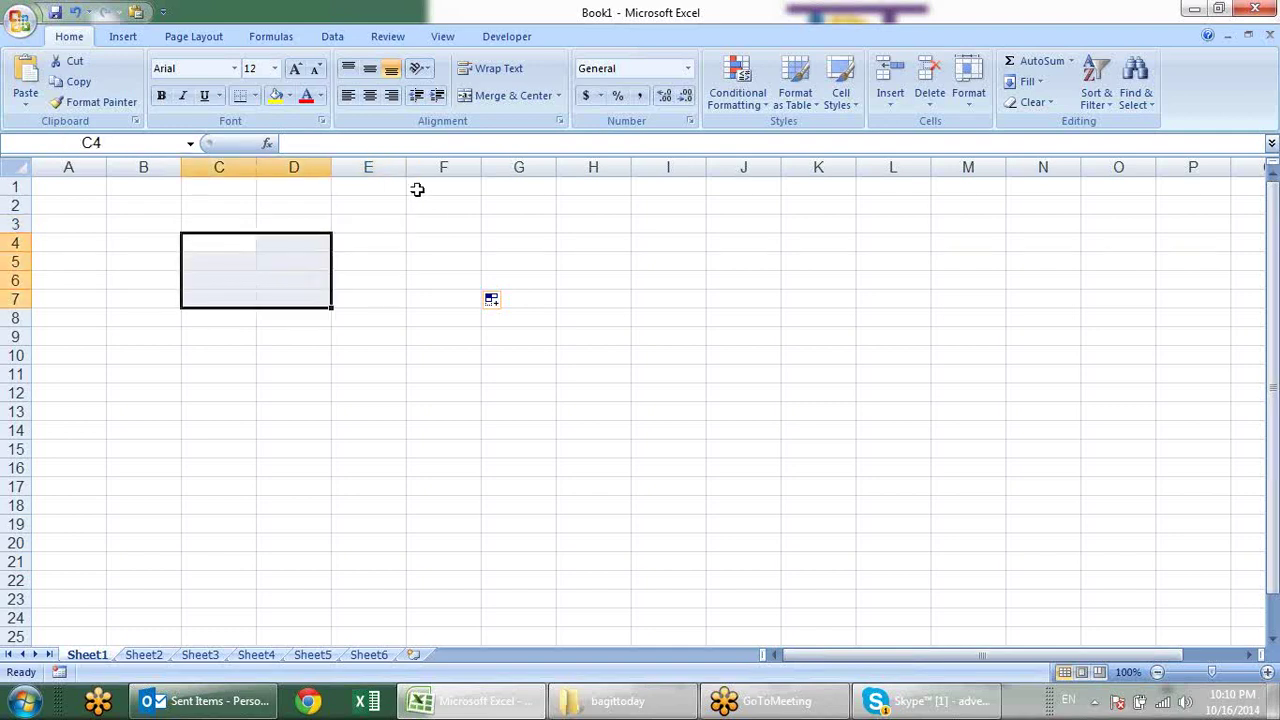
click(418, 222)
click(291, 245)
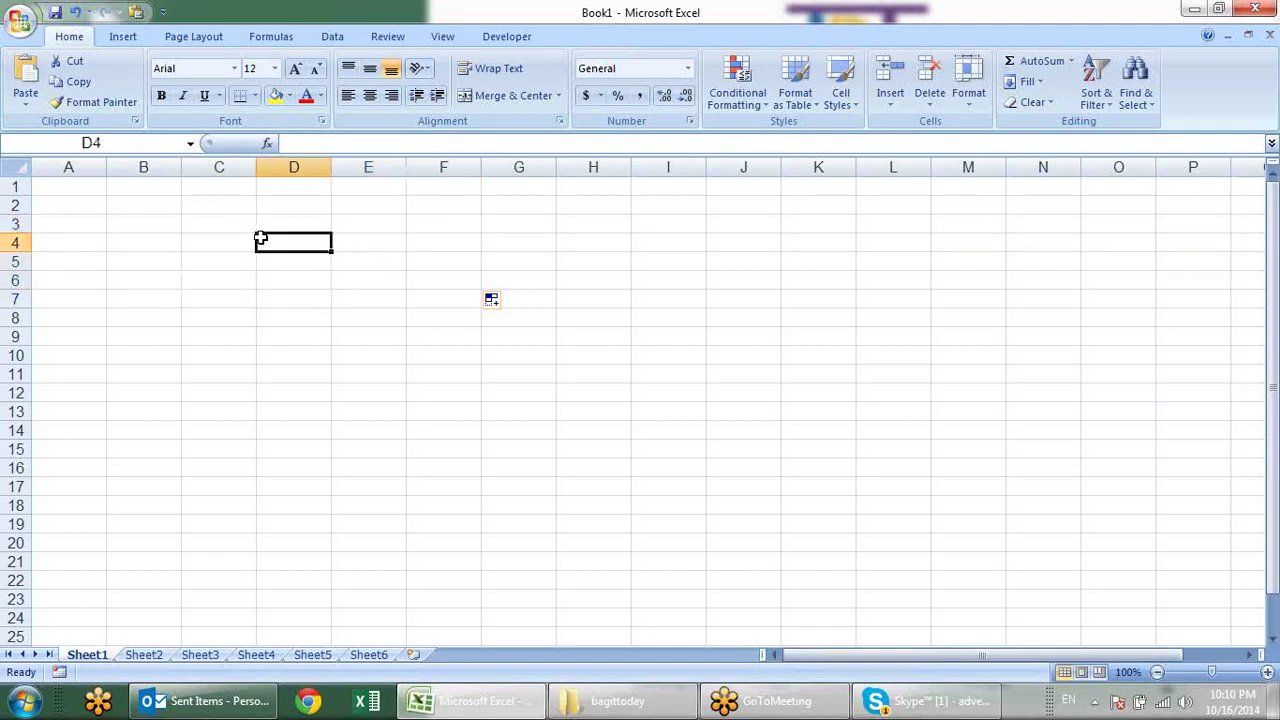
text(dsfsdfsdf)
drag(330, 243, 276, 244)
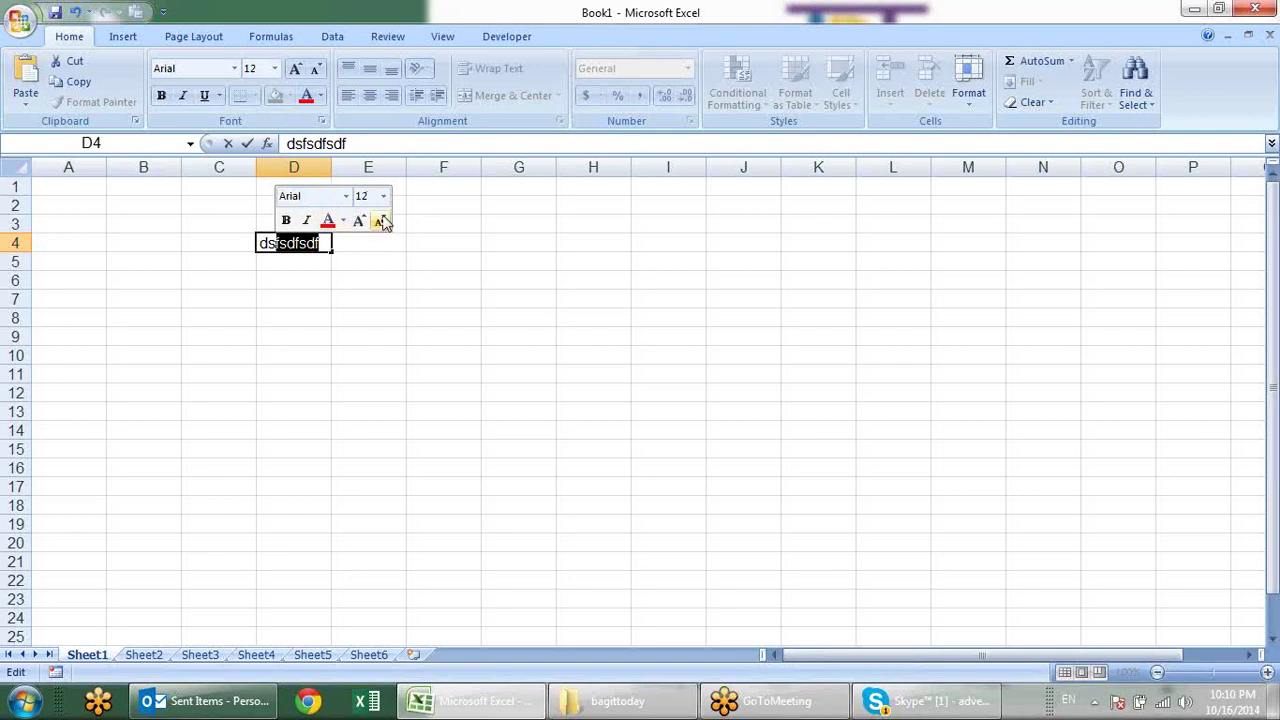
click(360, 221)
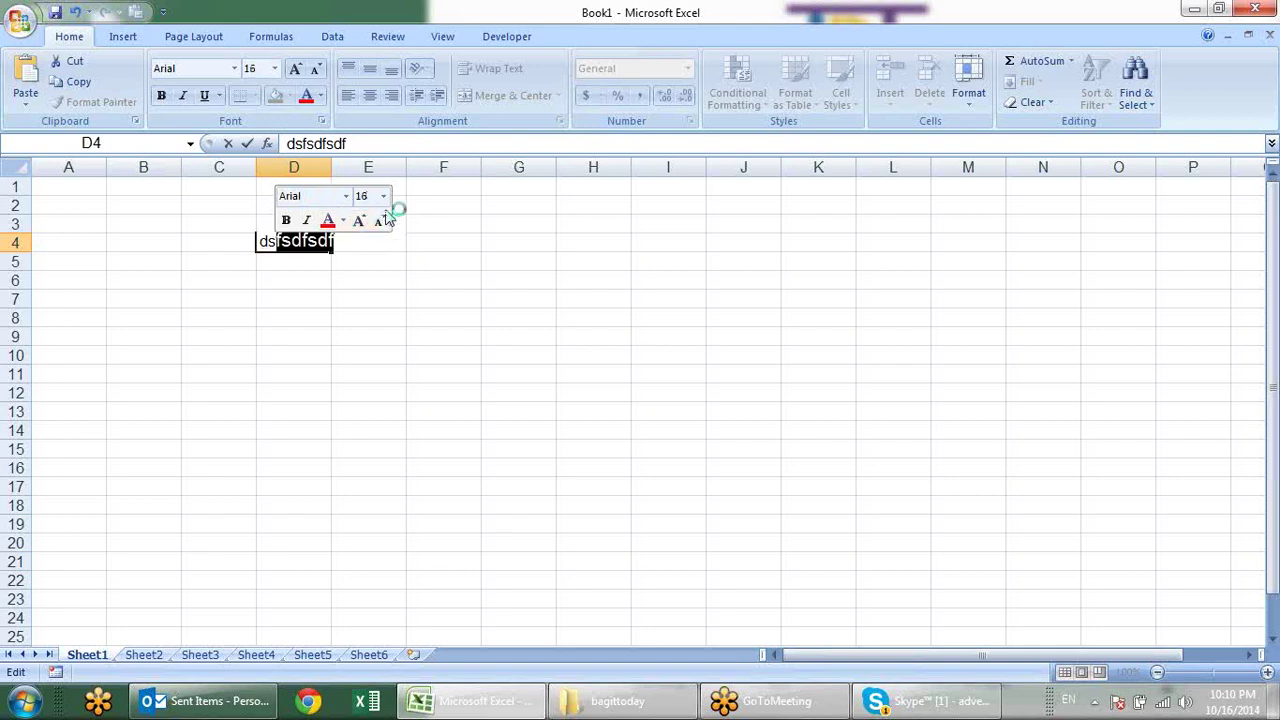
click(360, 221)
key(Escape)
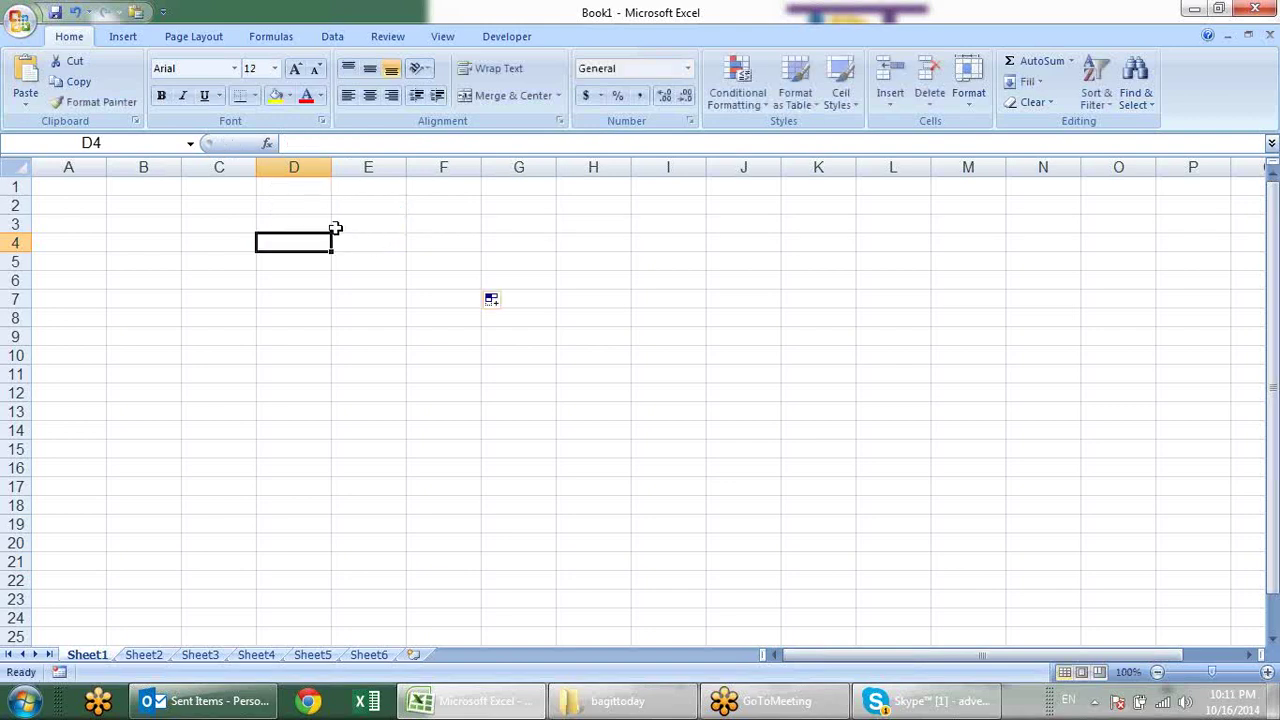
- Turn off 'Show Mini Toolbar on selection' on the Popular page of Excel Options
click(20, 20)
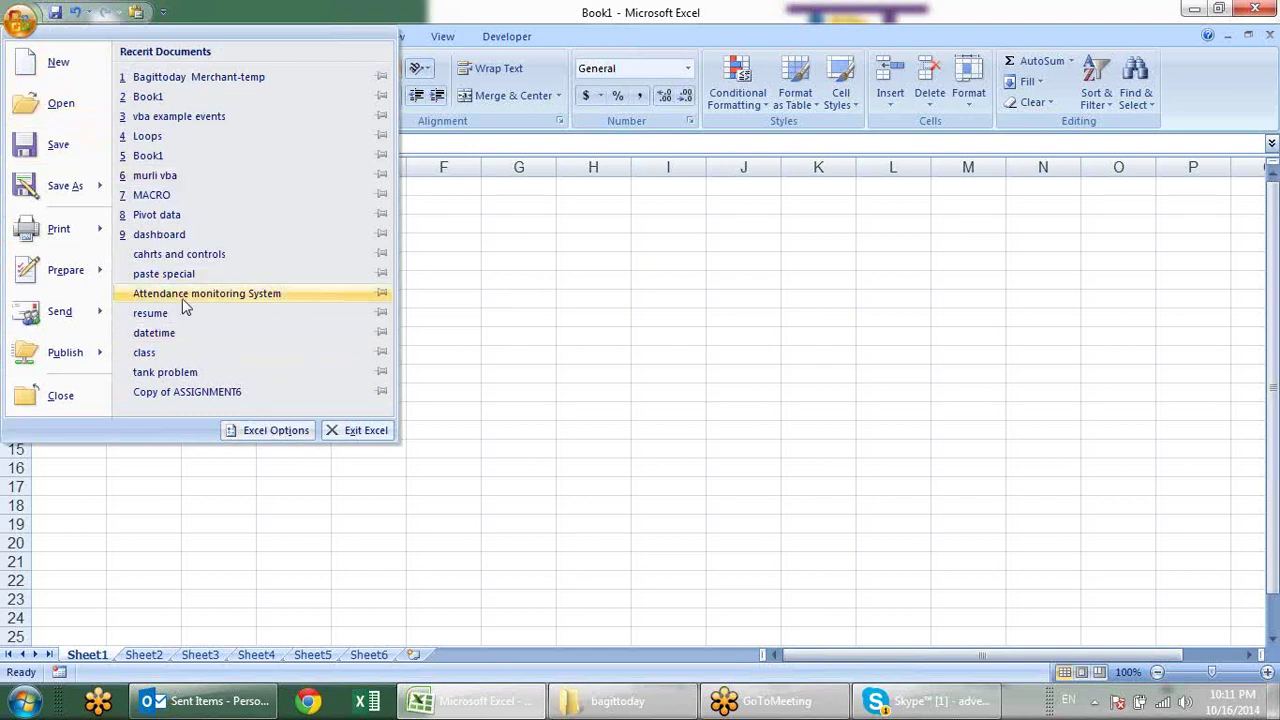
click(262, 430)
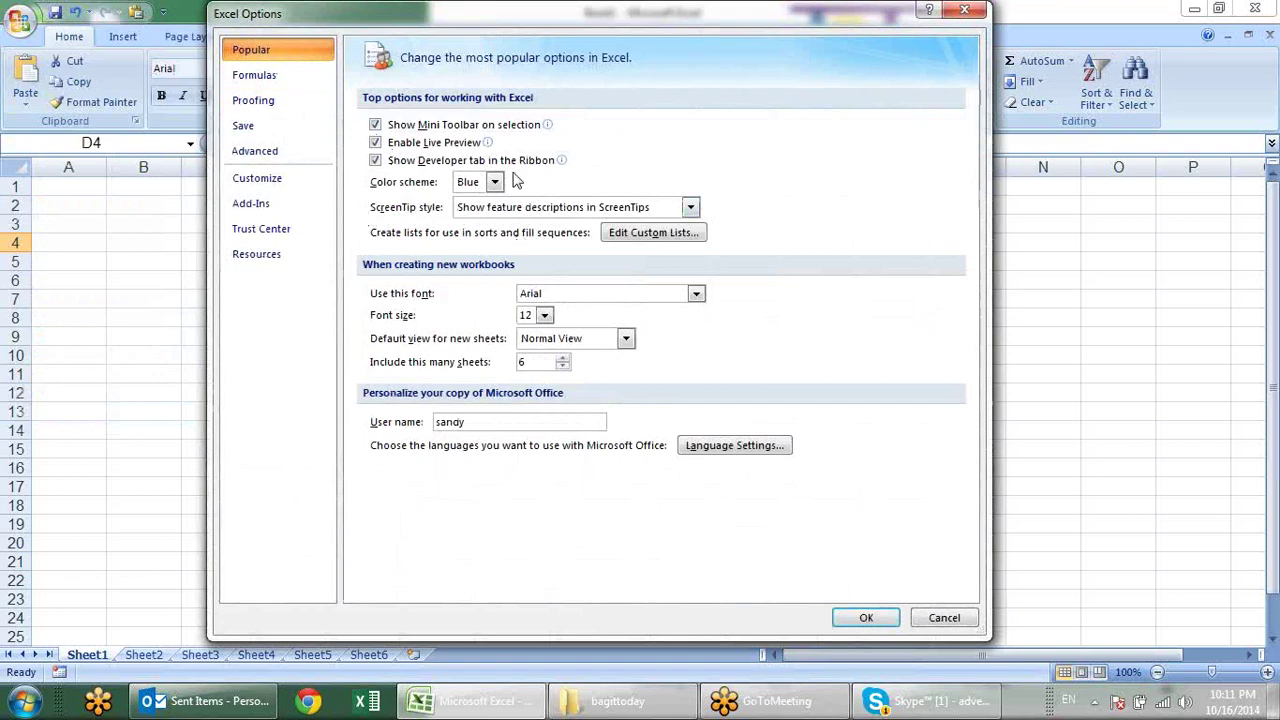
click(375, 125)
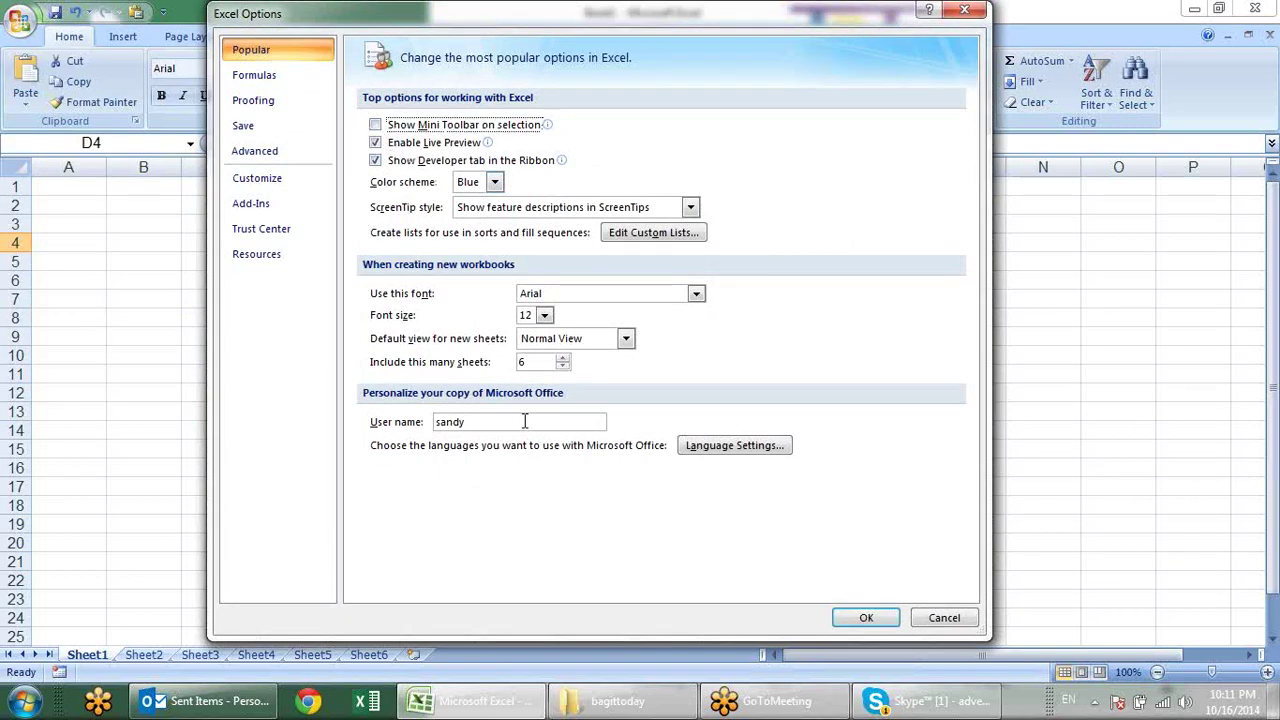
click(864, 618)
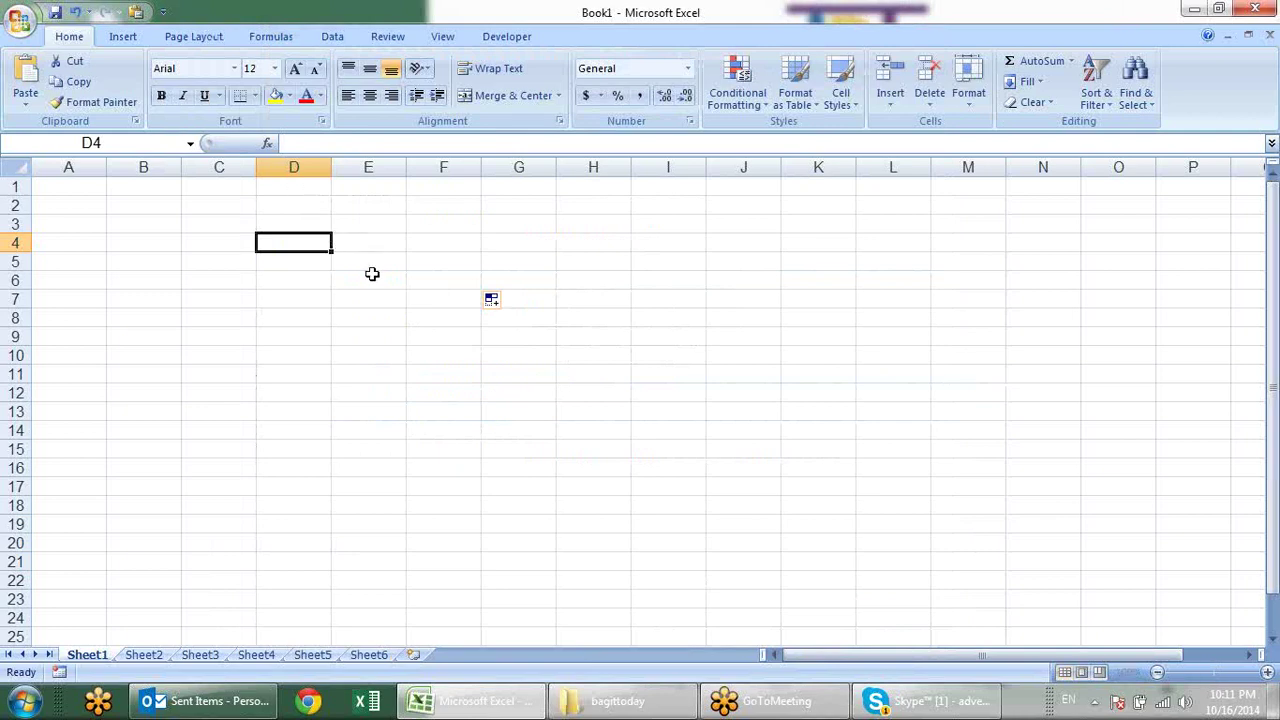
- Highlight part of 'asdfsdfdf' in D4, cancel it, then reopen Excel Options and confirm with OK
text(asdfsdfdf)
drag(320, 245, 276, 243)
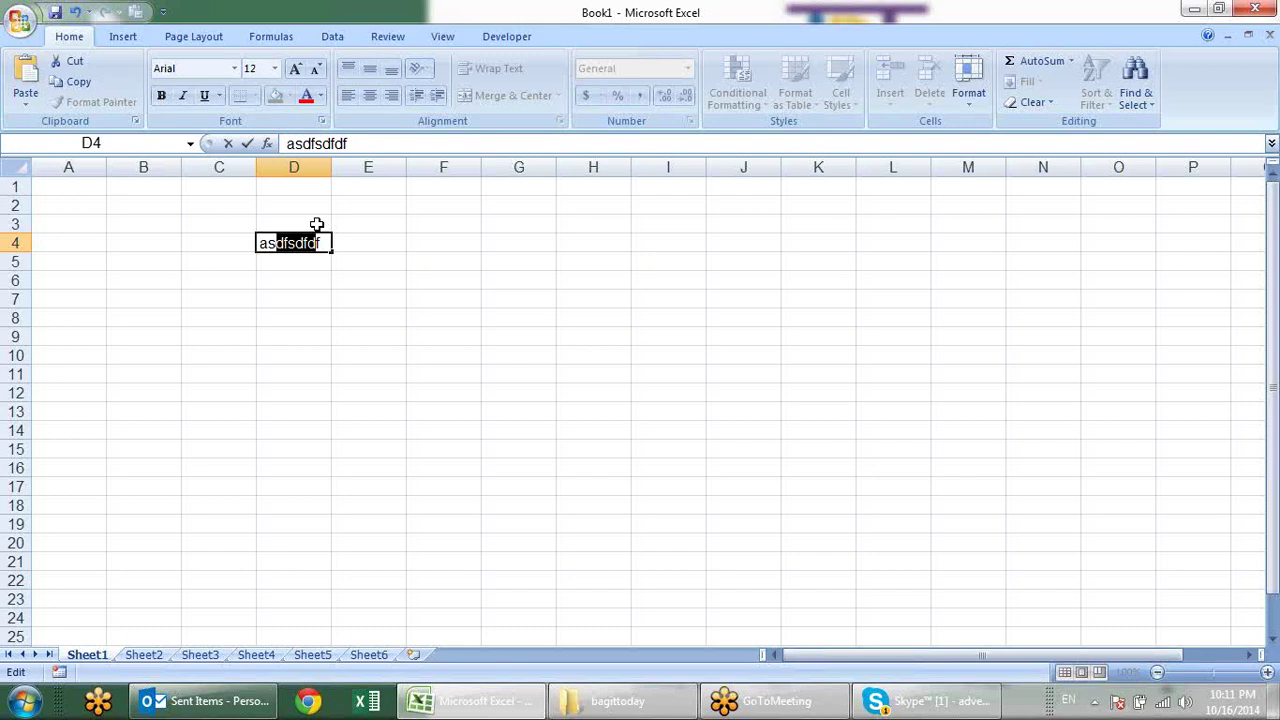
key(Escape)
click(20, 20)
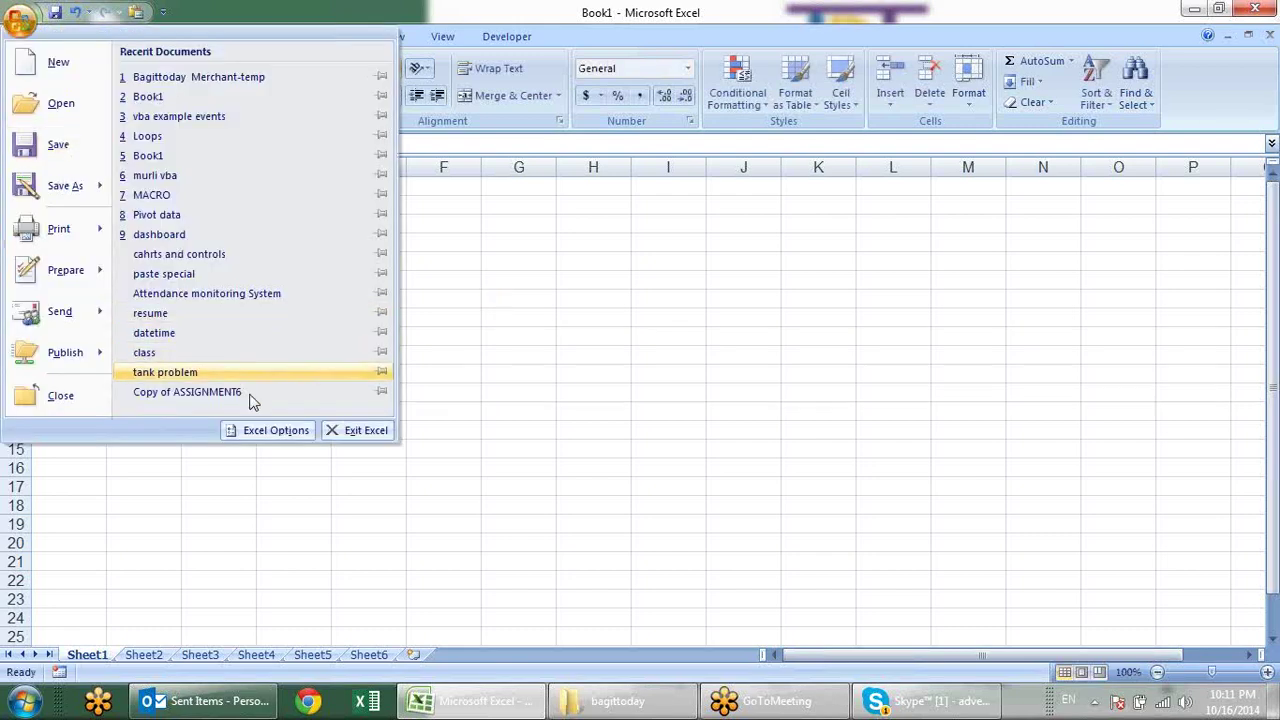
click(274, 430)
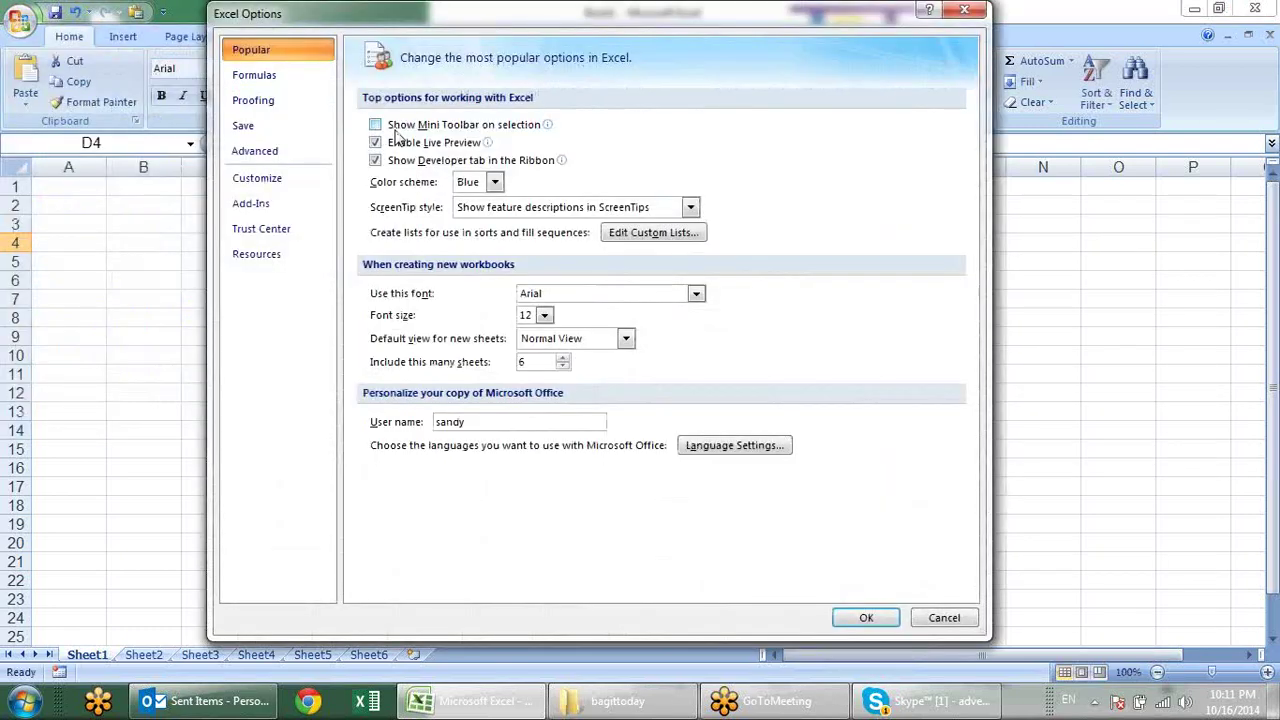
click(866, 617)
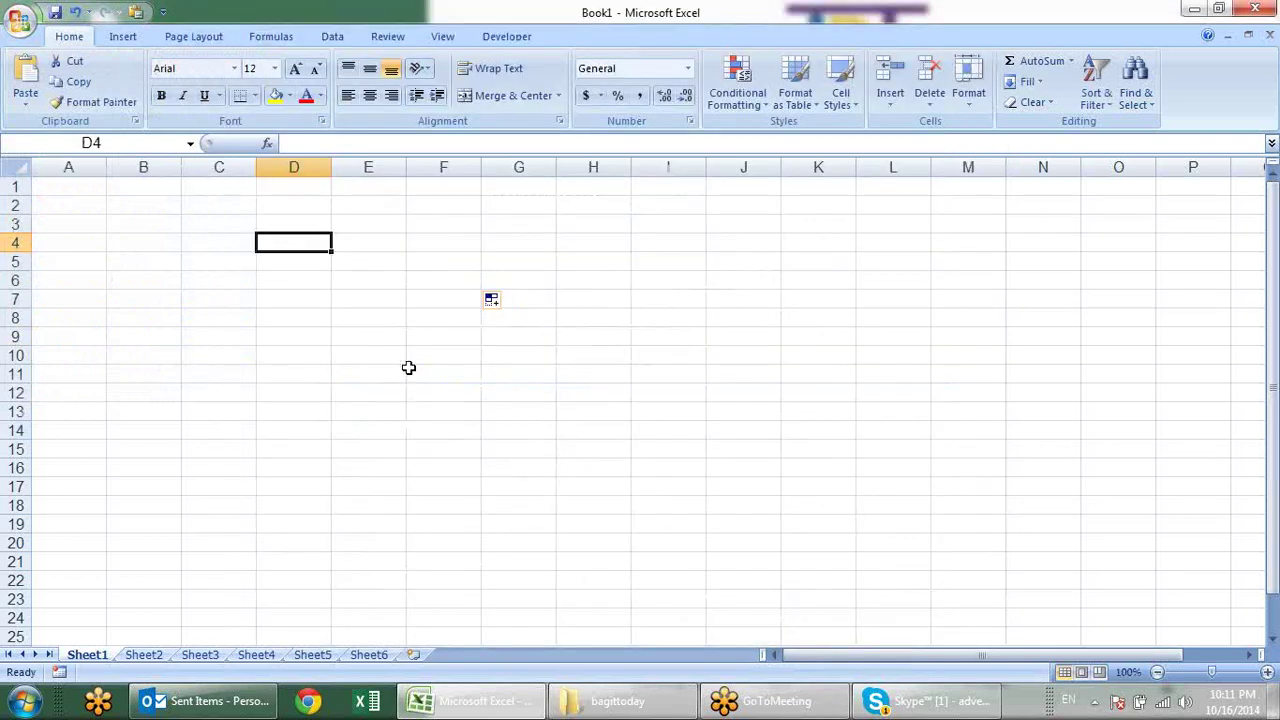
- Highlight part of 'sdfsdf' typed in D4, cancel the entry, and select the range B3:D12
text(sdfsdf)
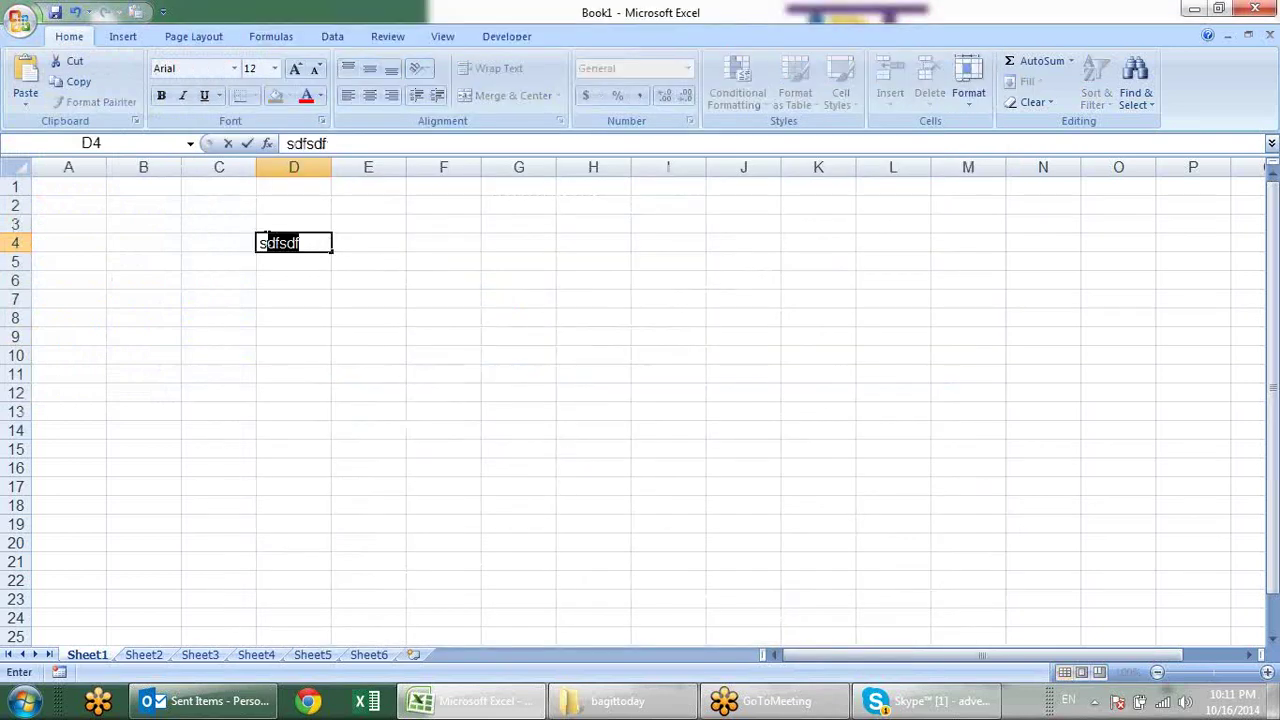
drag(306, 242, 266, 243)
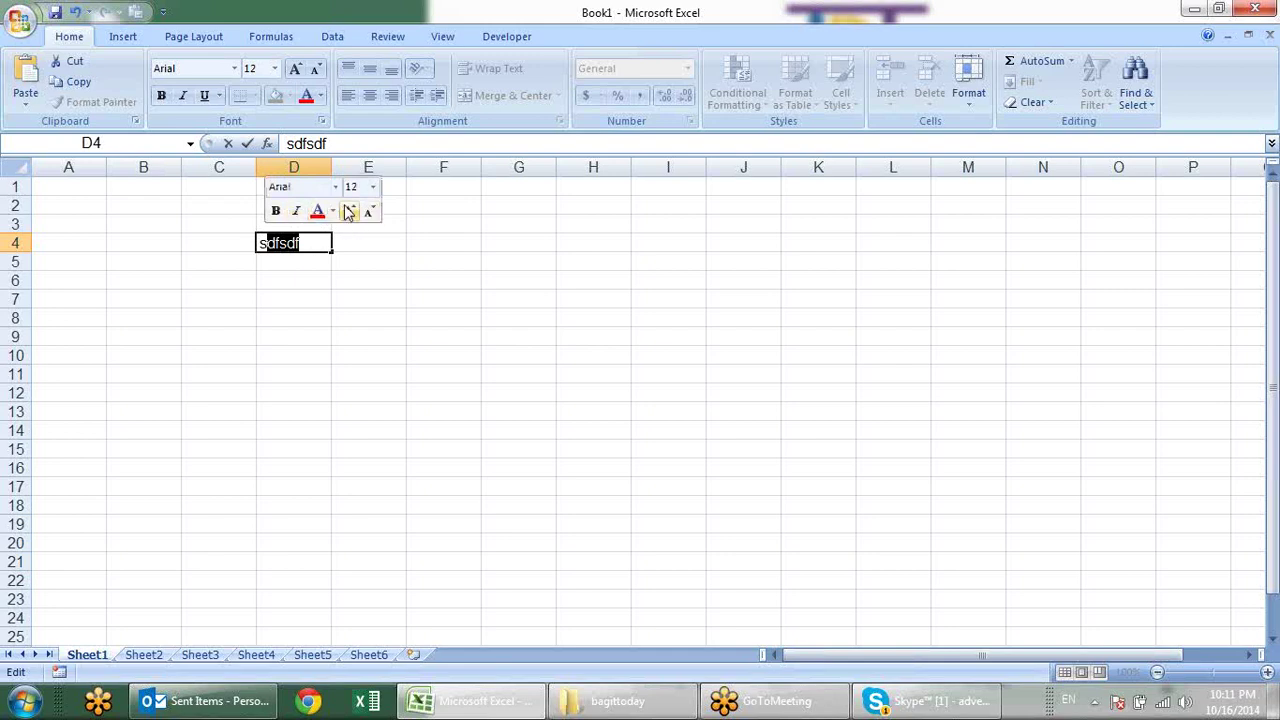
key(Escape)
mouse_move(112, 222)
mouse_down()
mouse_move(238, 256)
mouse_move(274, 386)
mouse_up()
- Preview cell styles on B3:D12 and close the gallery without applying one, then select D6
click(840, 88)
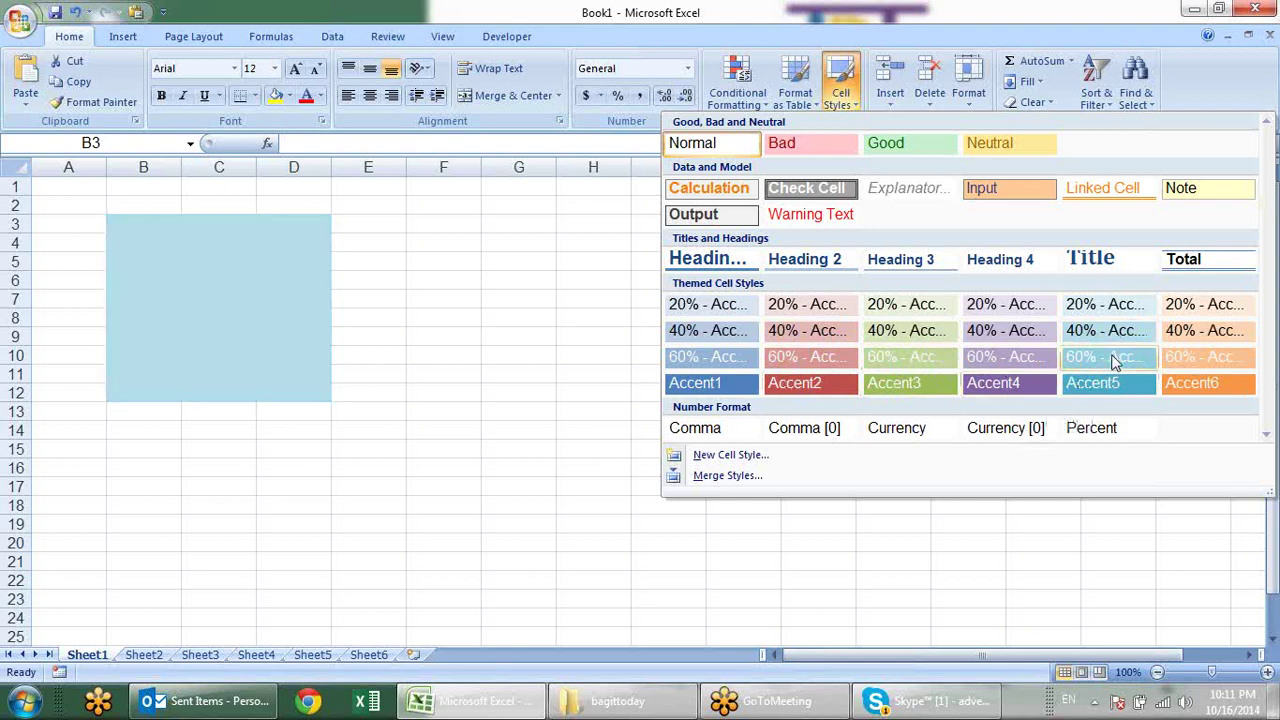
click(429, 308)
click(326, 284)
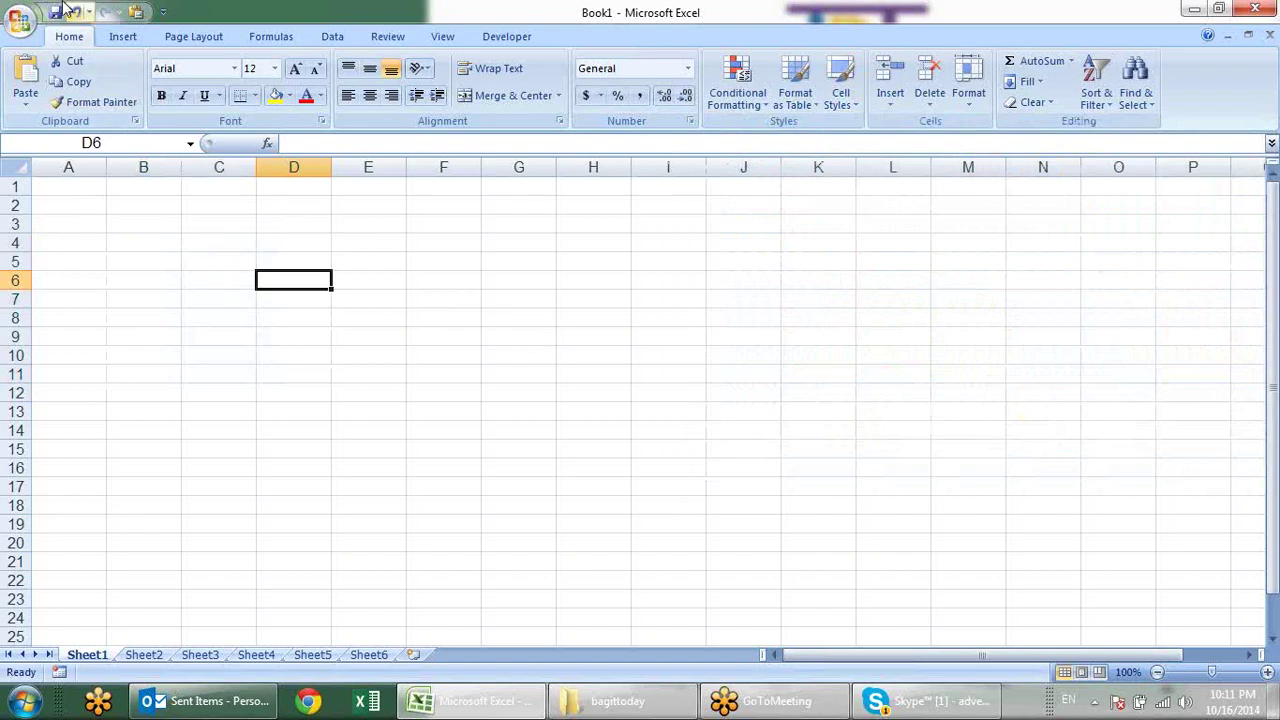
click(22, 20)
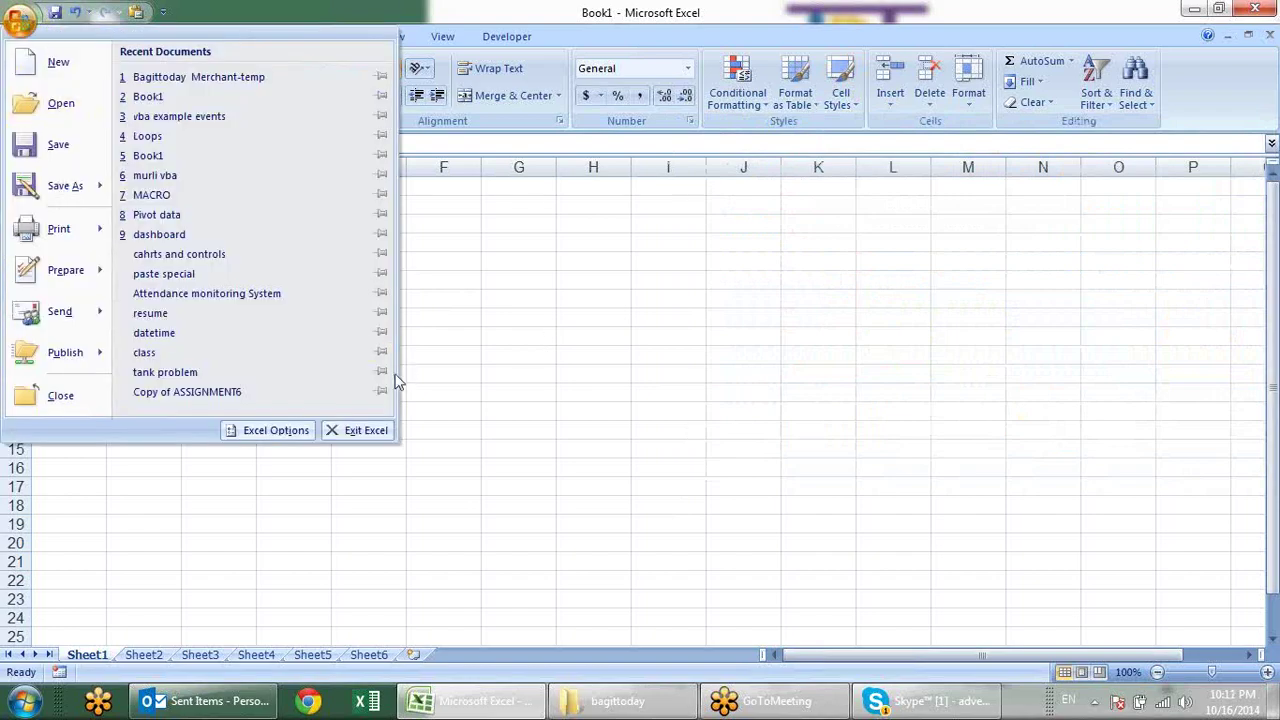
- Check that Enable Live Preview stays on in Excel Options and close with OK
click(276, 430)
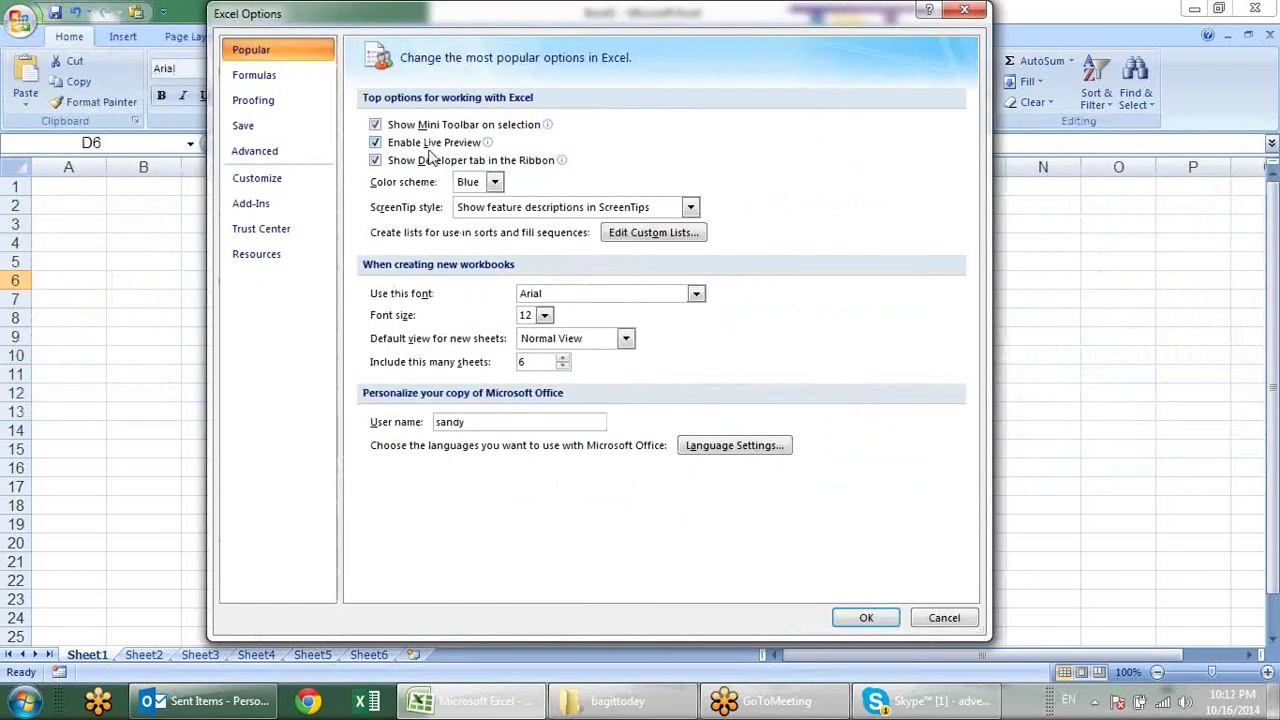
click(428, 143)
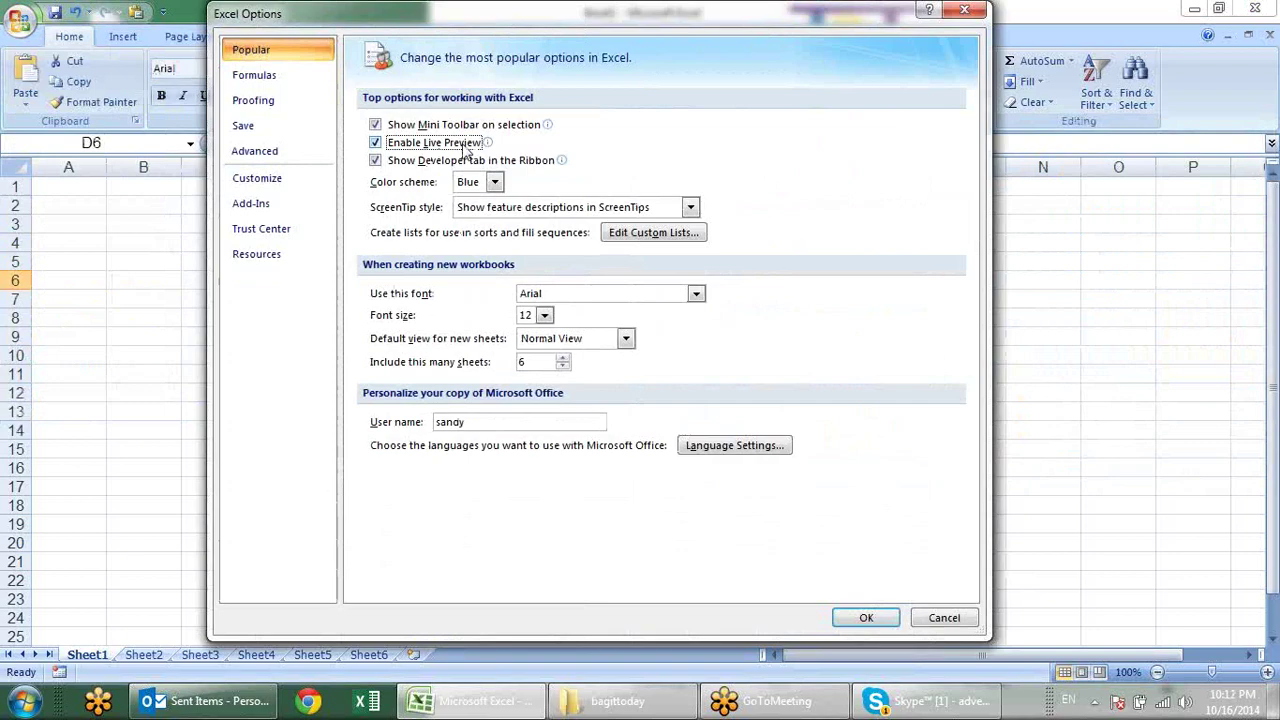
click(866, 618)
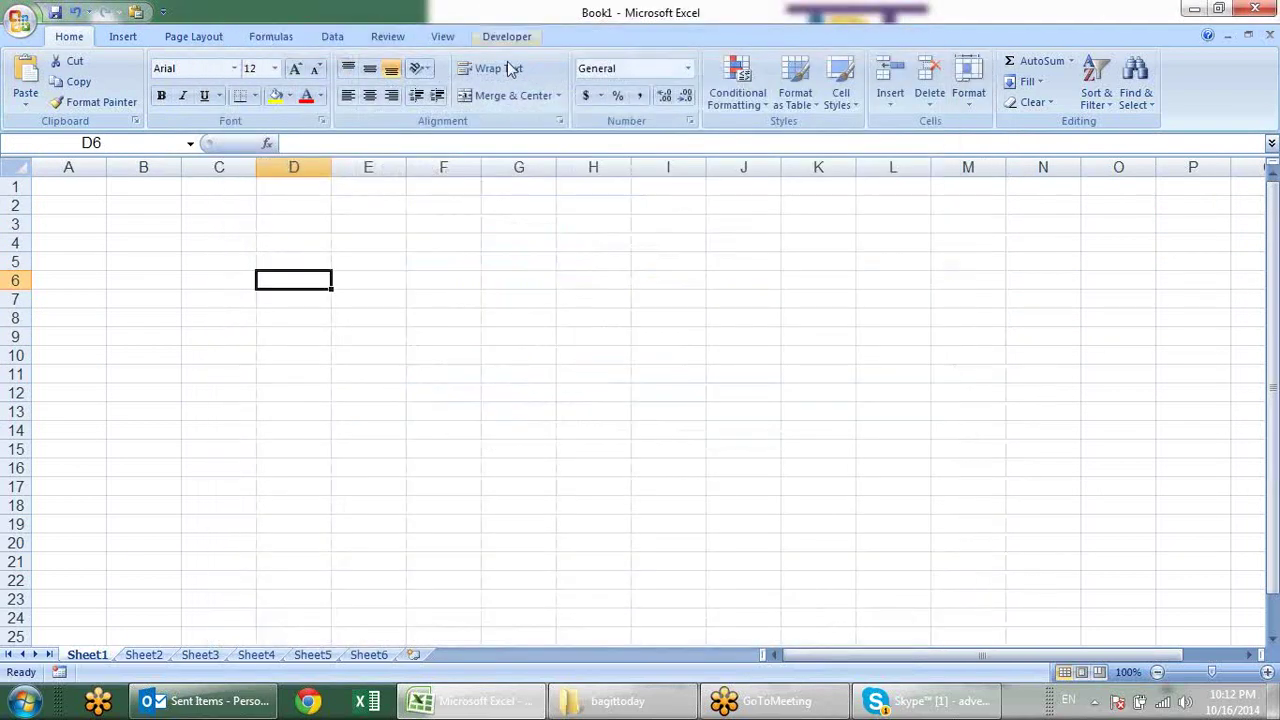
click(515, 38)
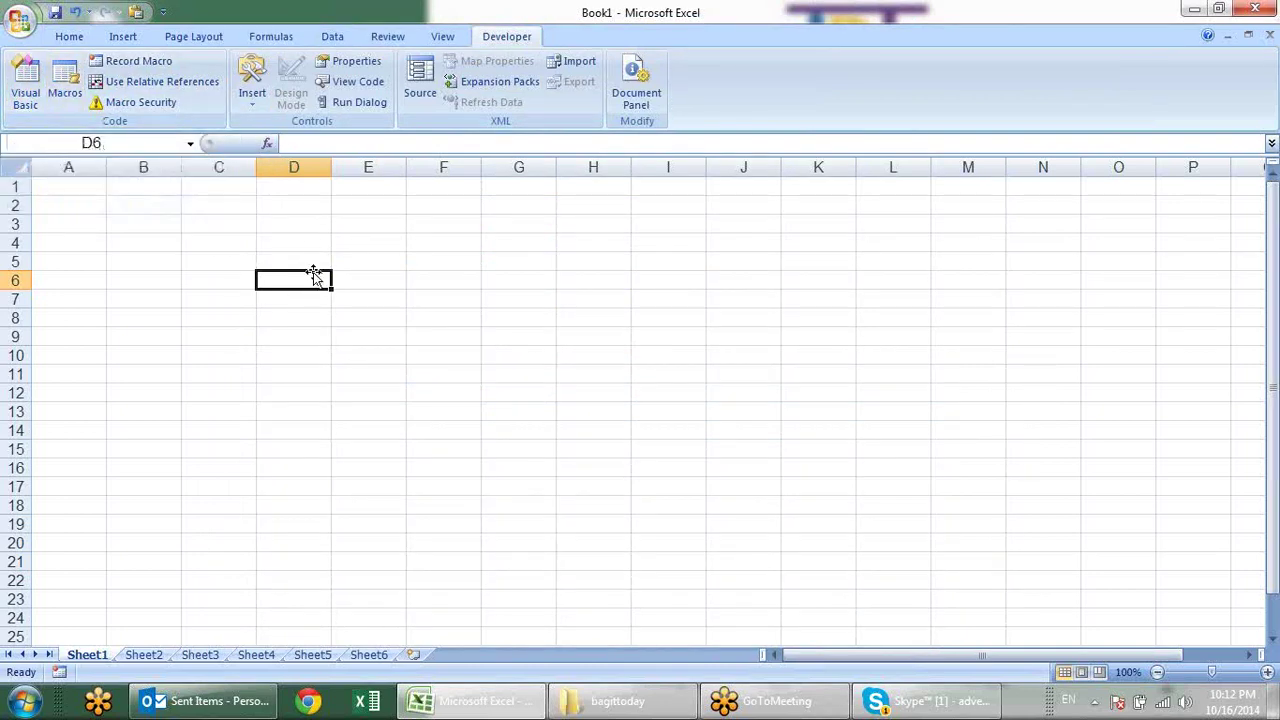
click(308, 243)
click(84, 42)
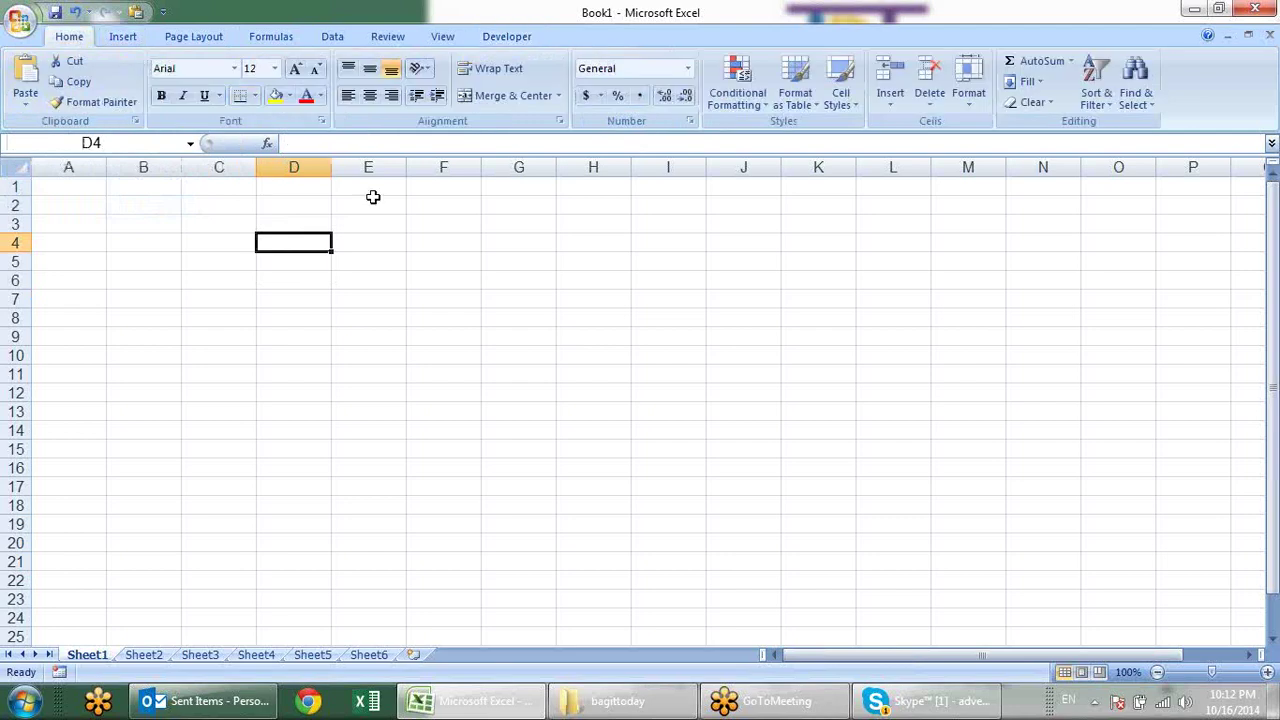
click(22, 33)
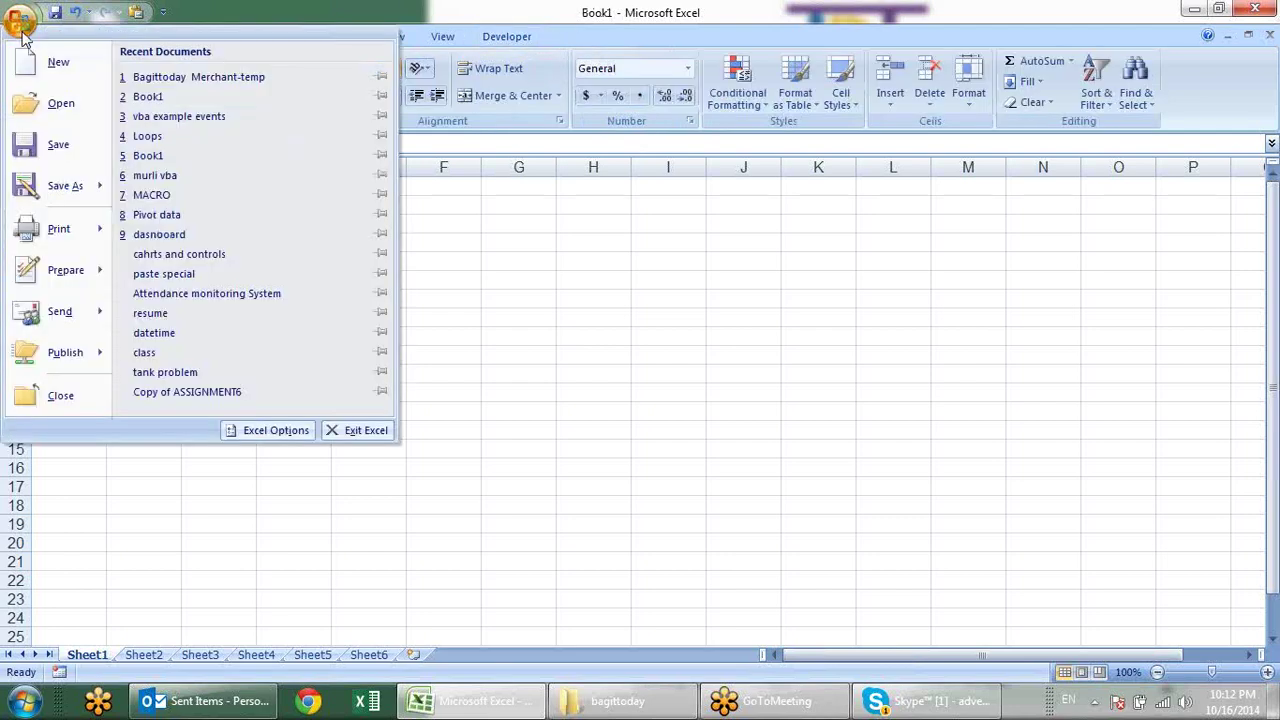
click(261, 428)
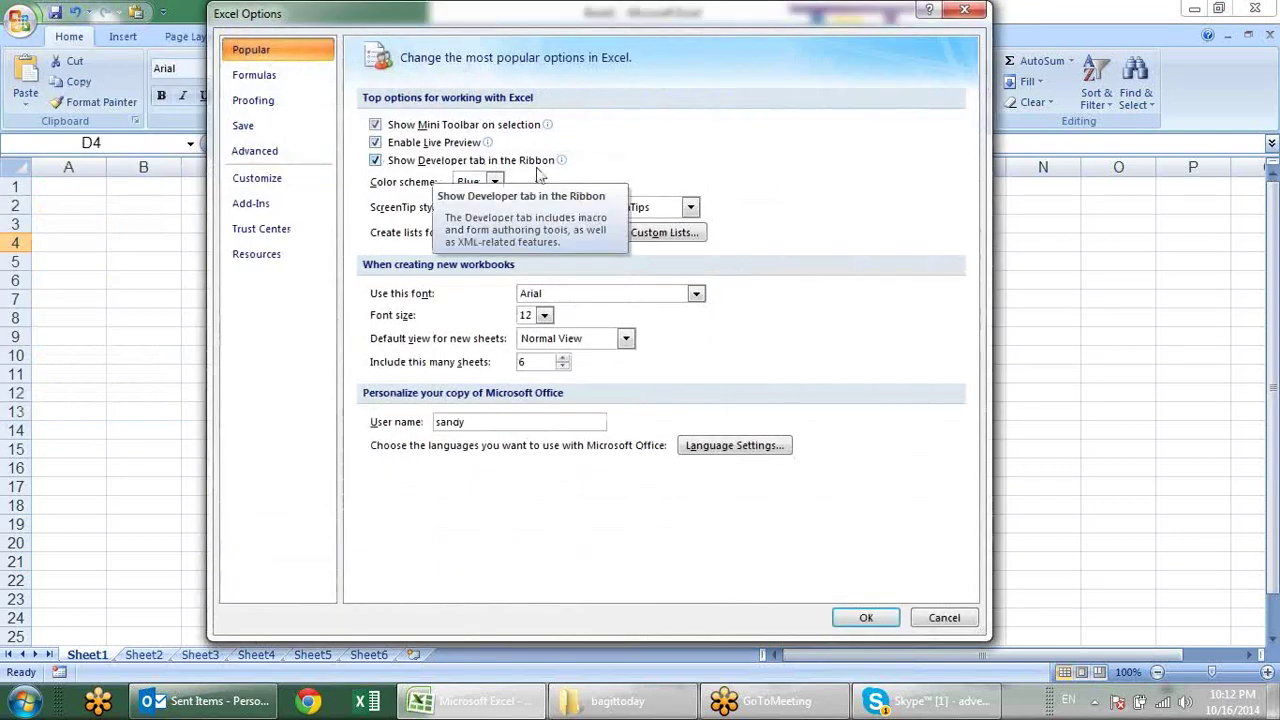
click(445, 166)
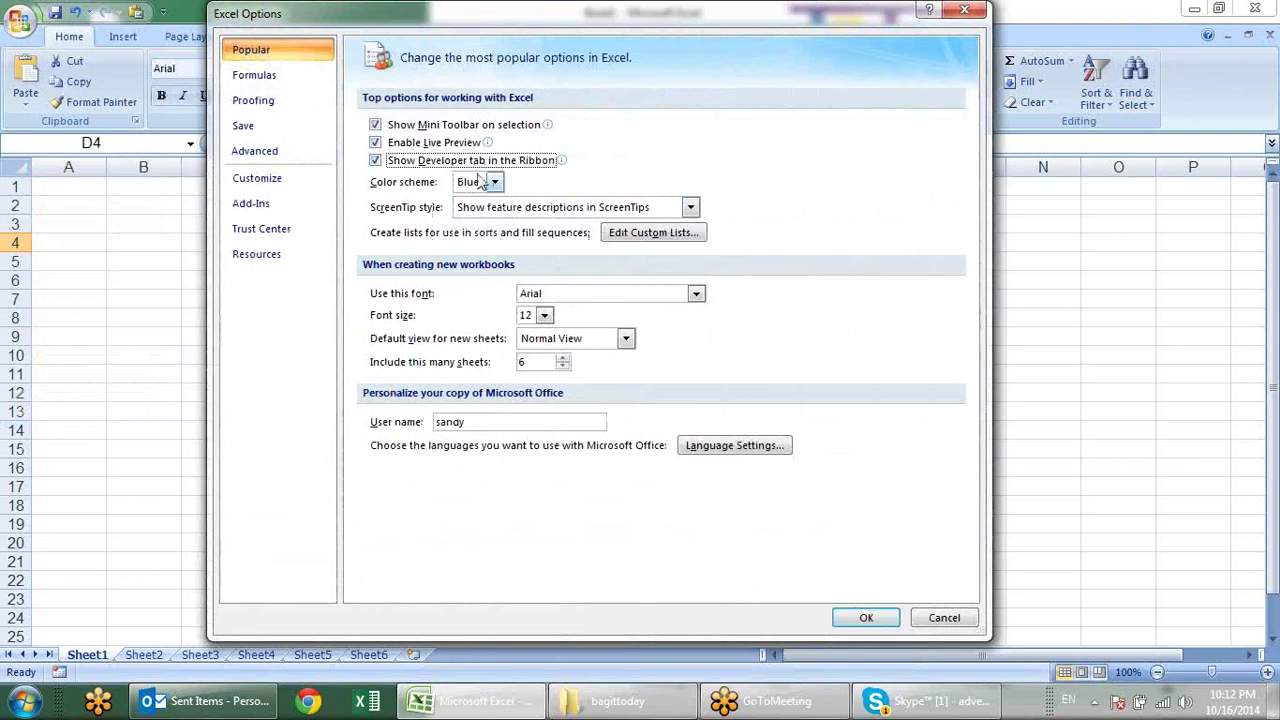
click(850, 617)
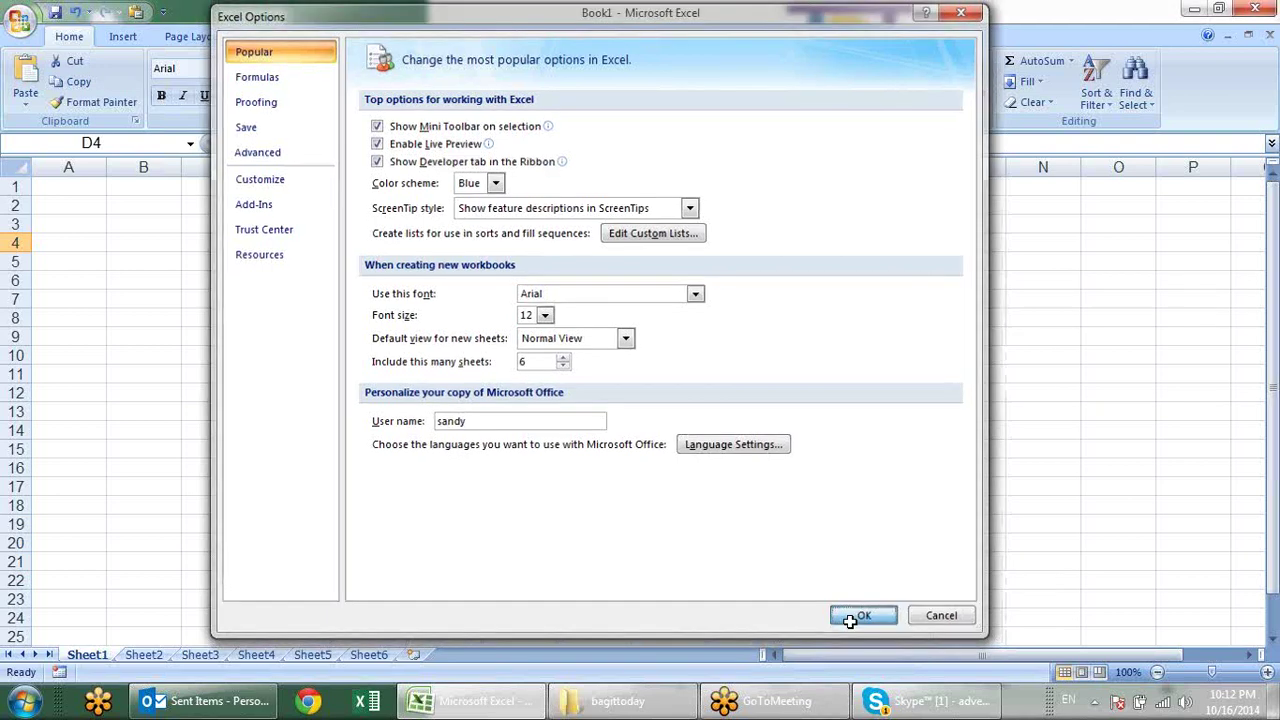
click(522, 40)
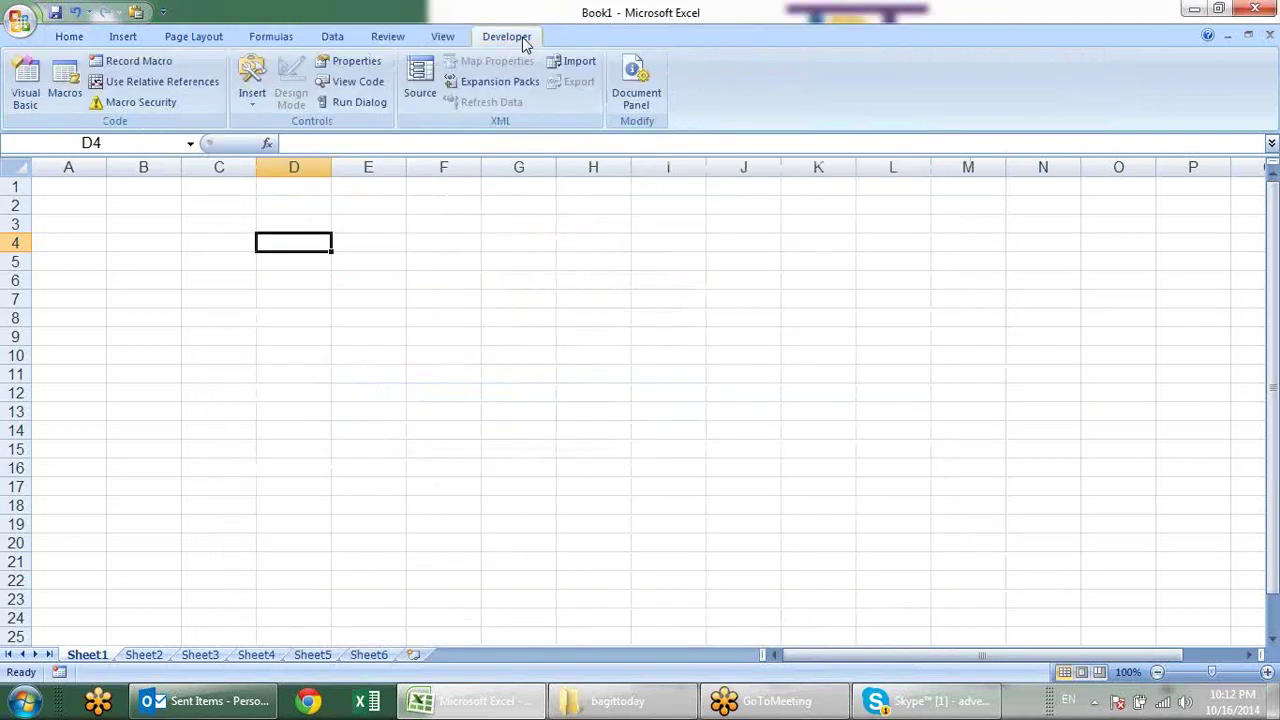
click(66, 40)
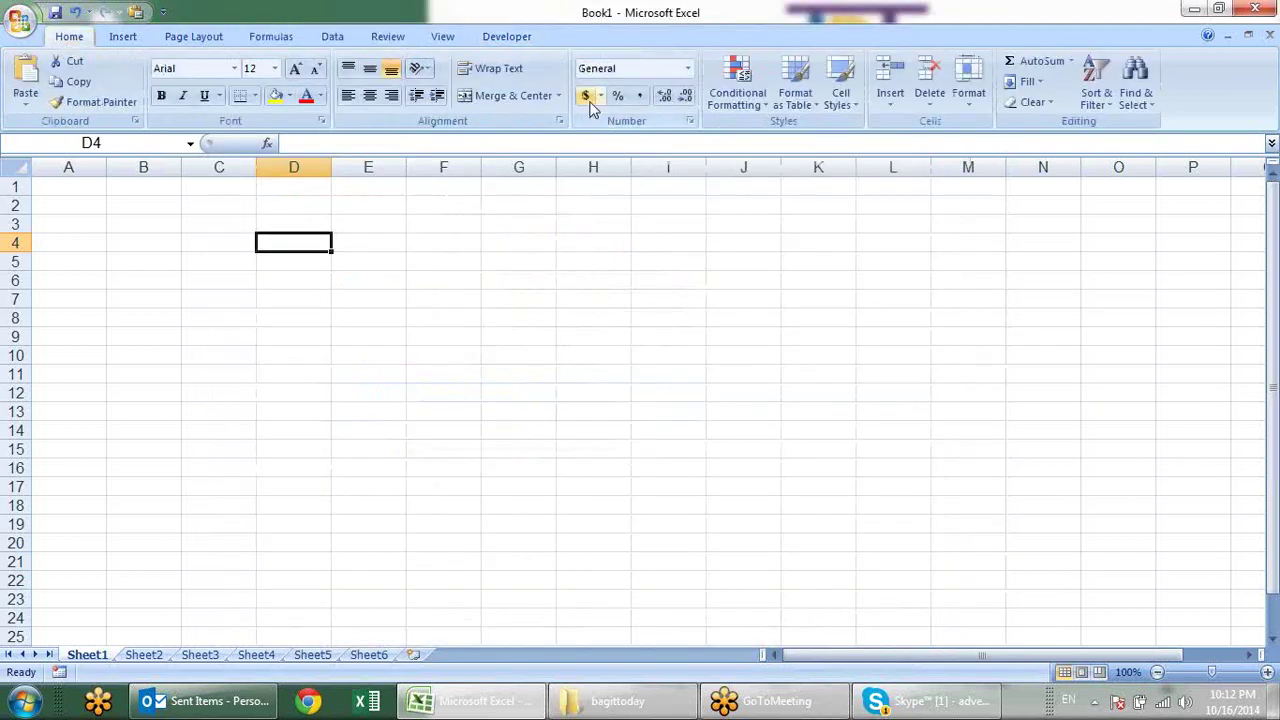
click(1269, 35)
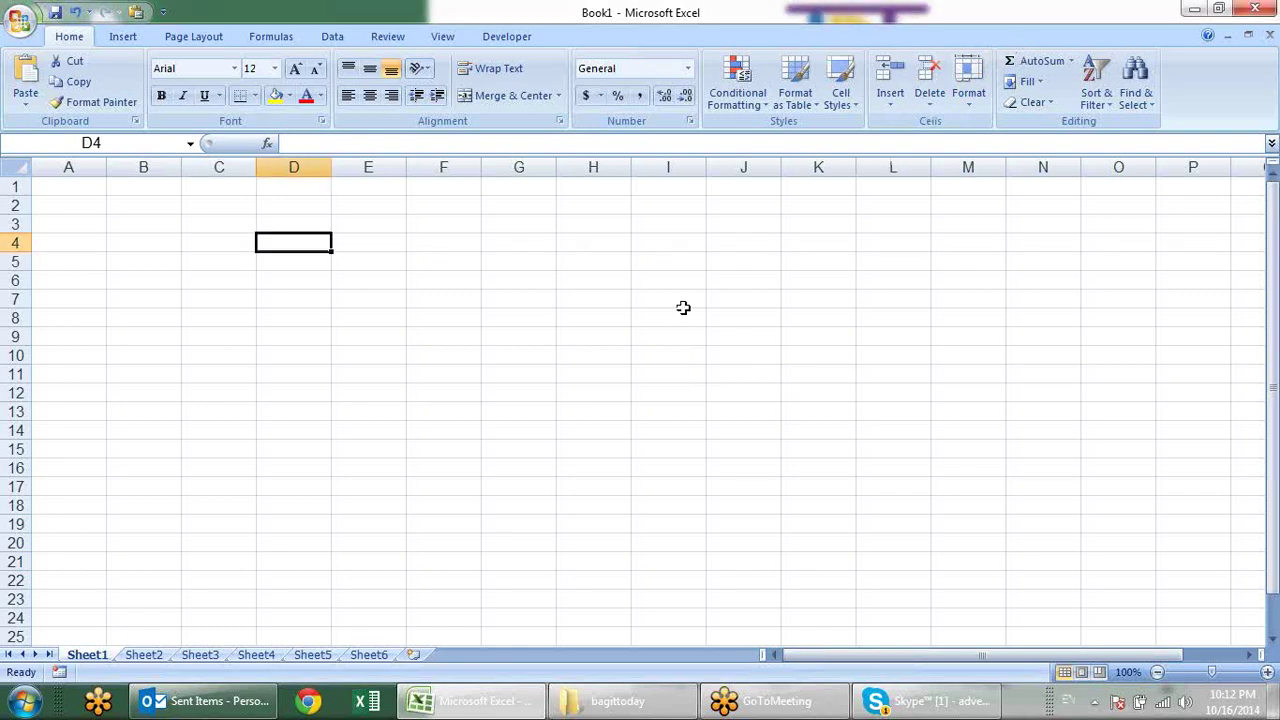
- Select cell H7 on the blank sheet
click(566, 303)
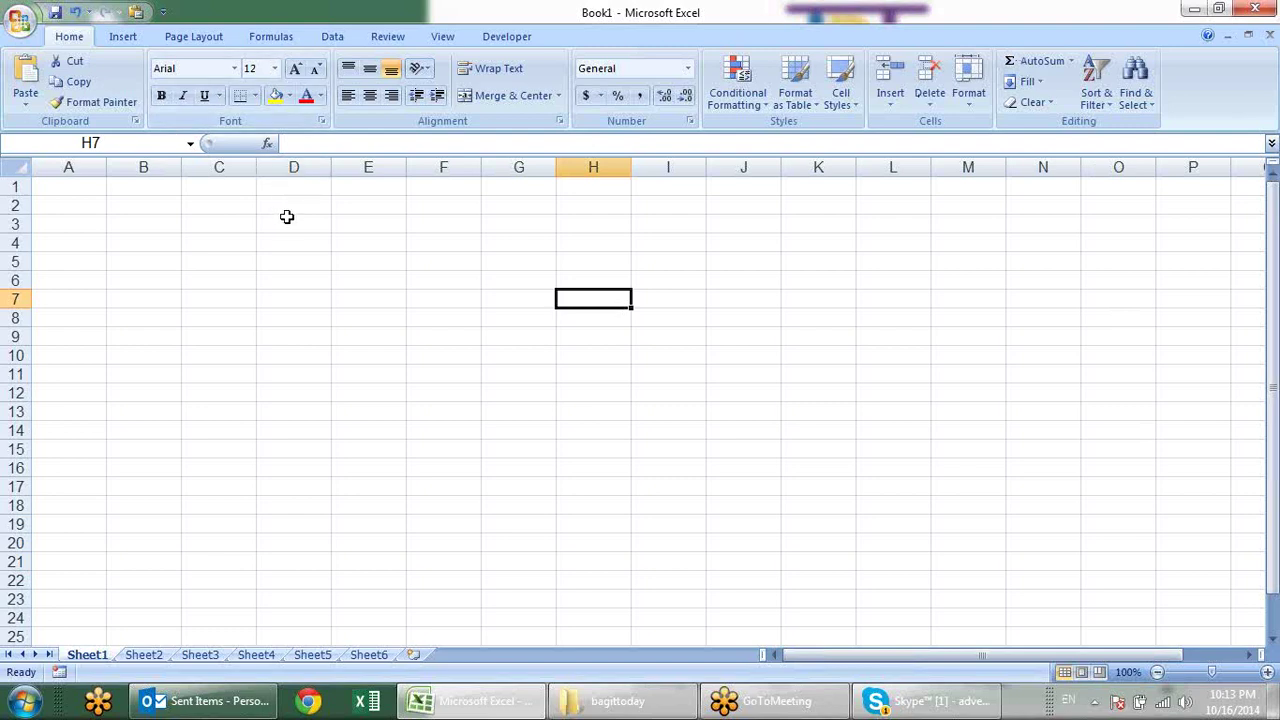
- Open the Office menu and close it again, returning to the worksheet
click(19, 36)
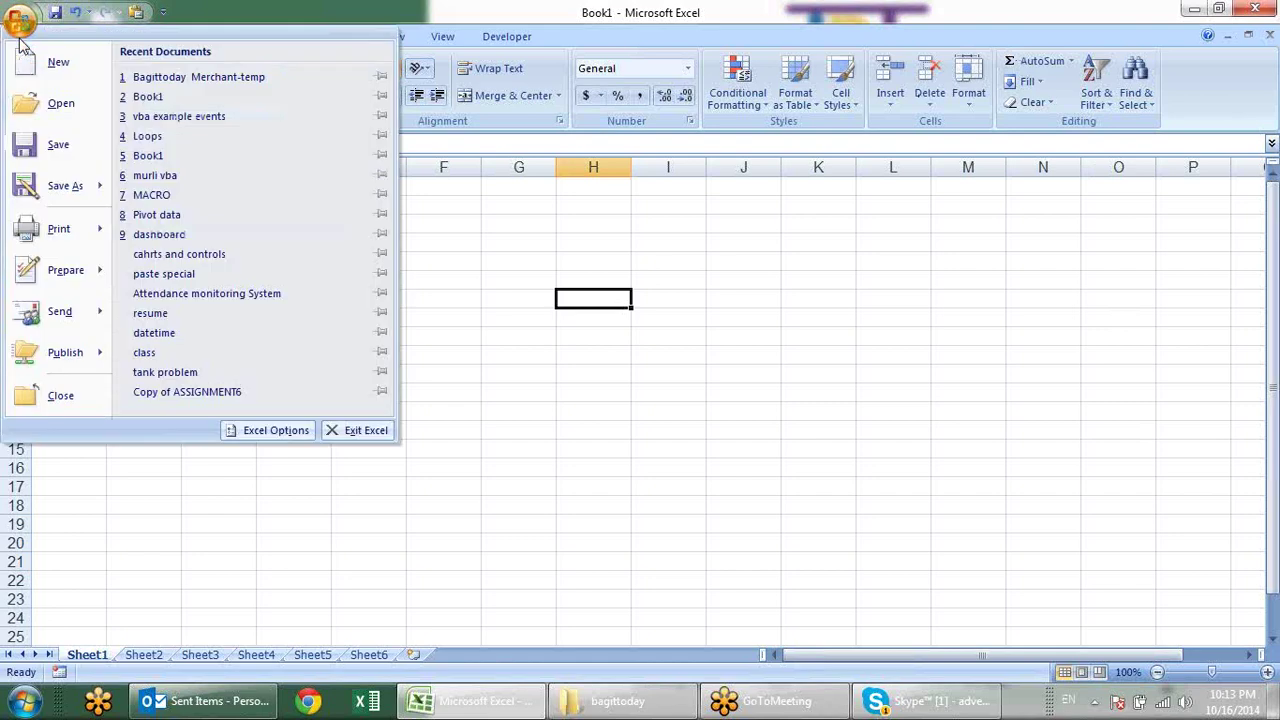
click(528, 326)
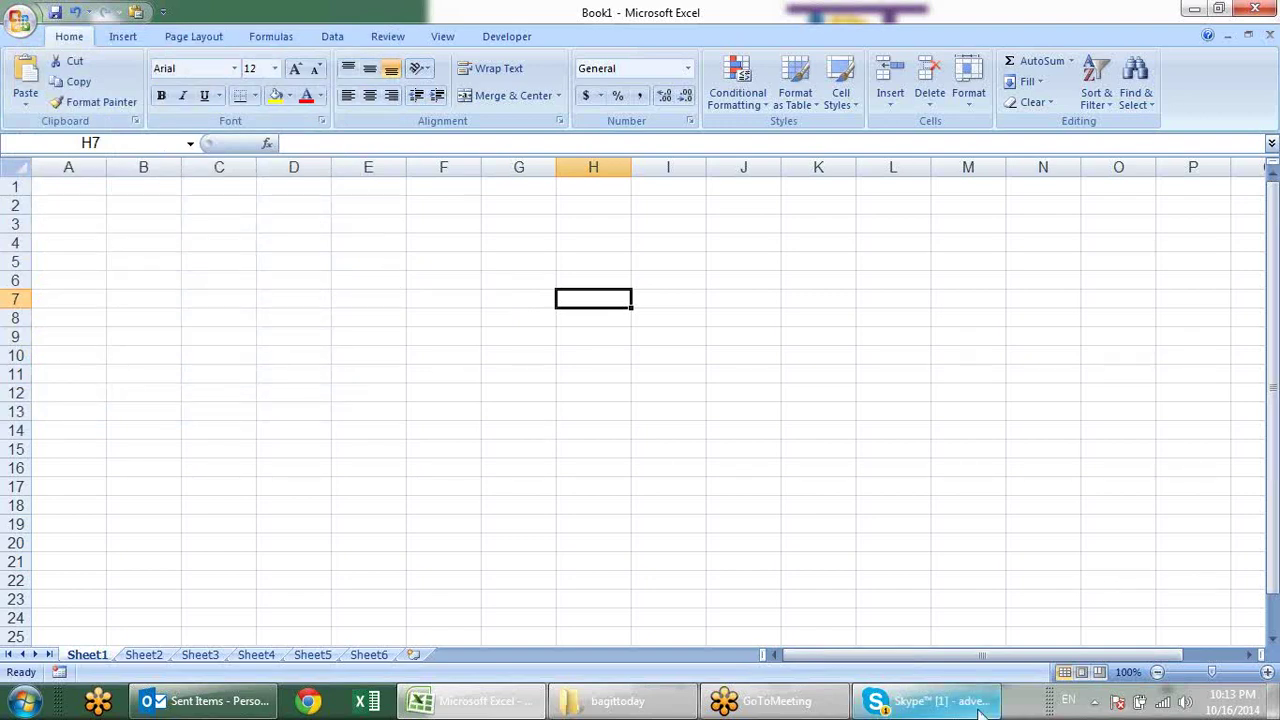
mouse_move(972, 708)
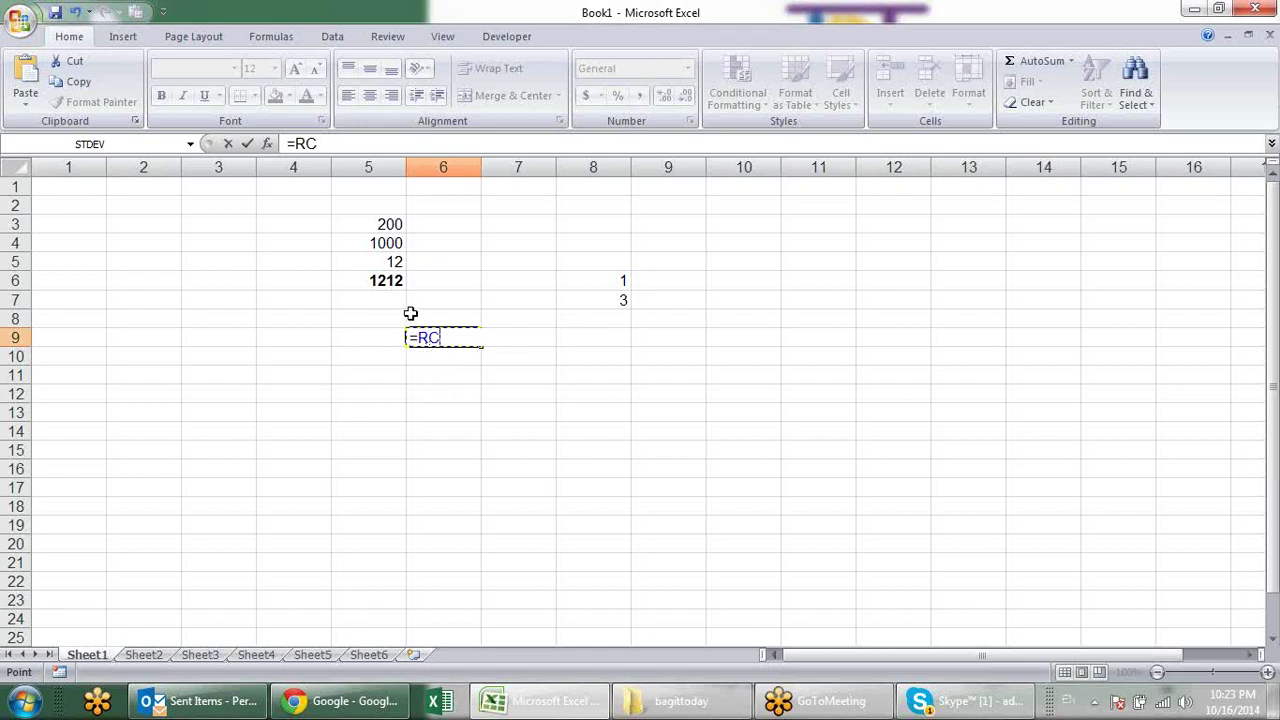
key(Escape)
text(=)
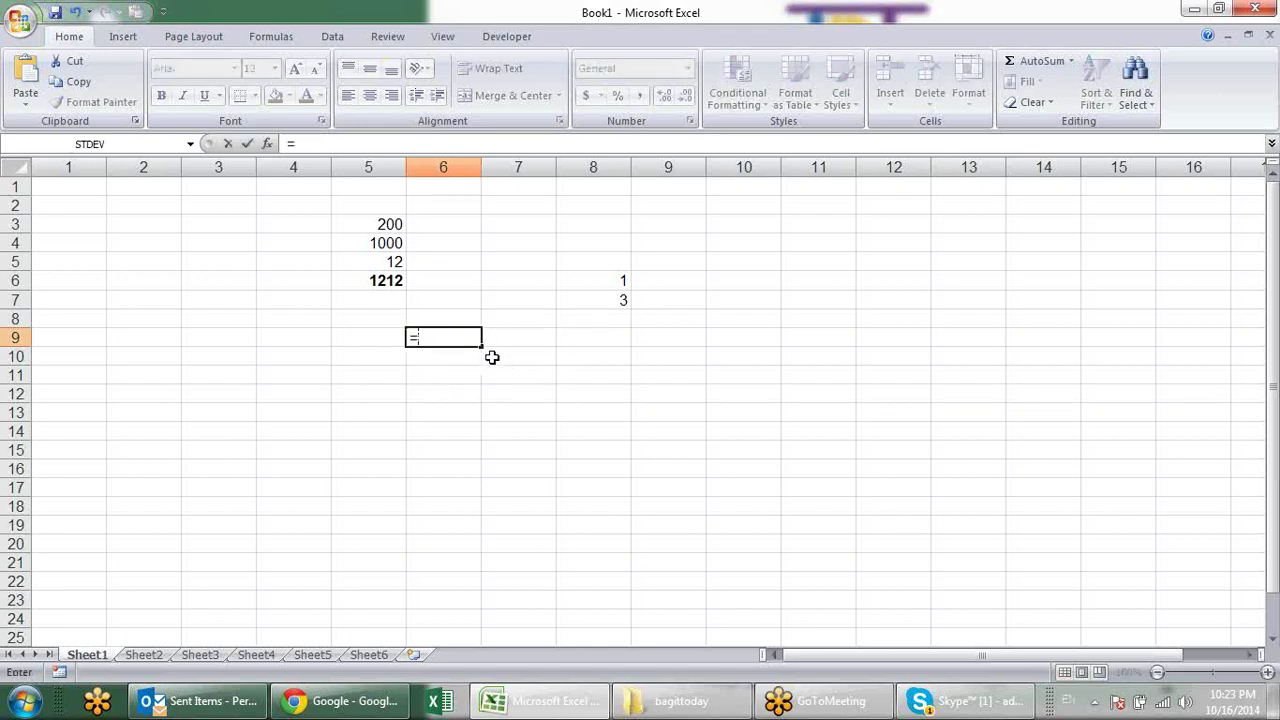
click(296, 313)
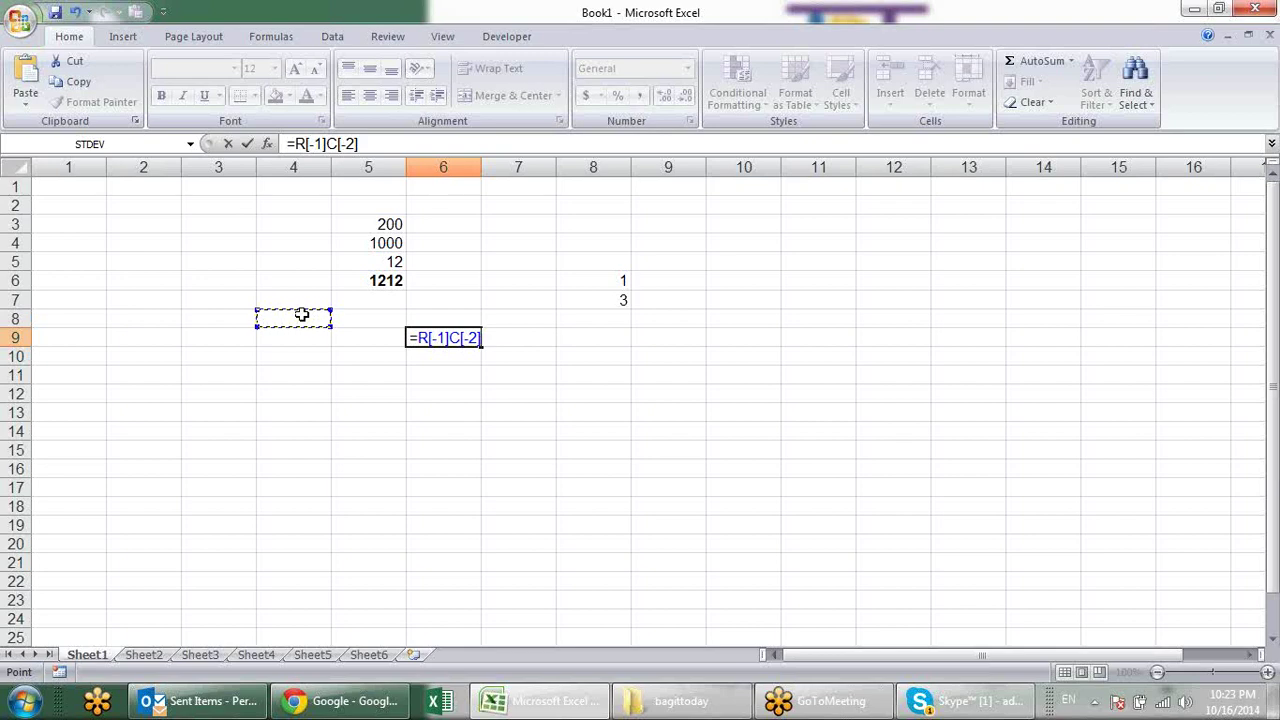
key(Down)
key(Right)
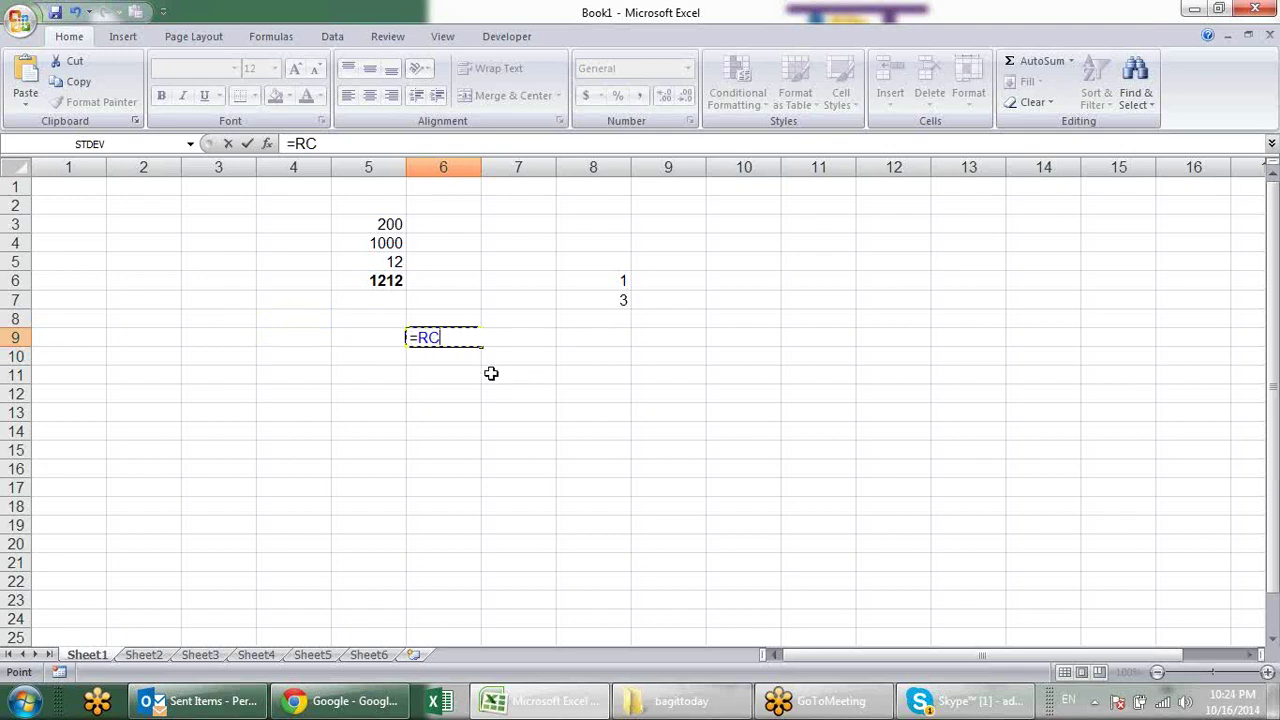
key(Down)
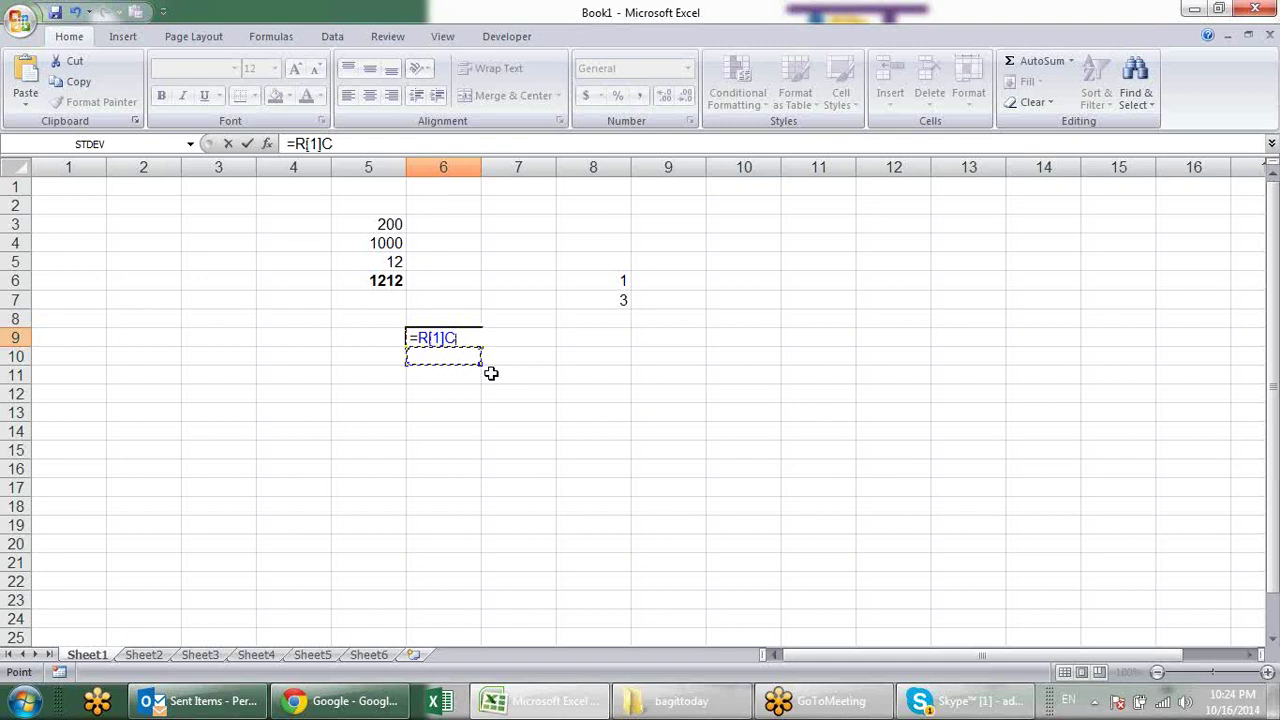
key(Right)
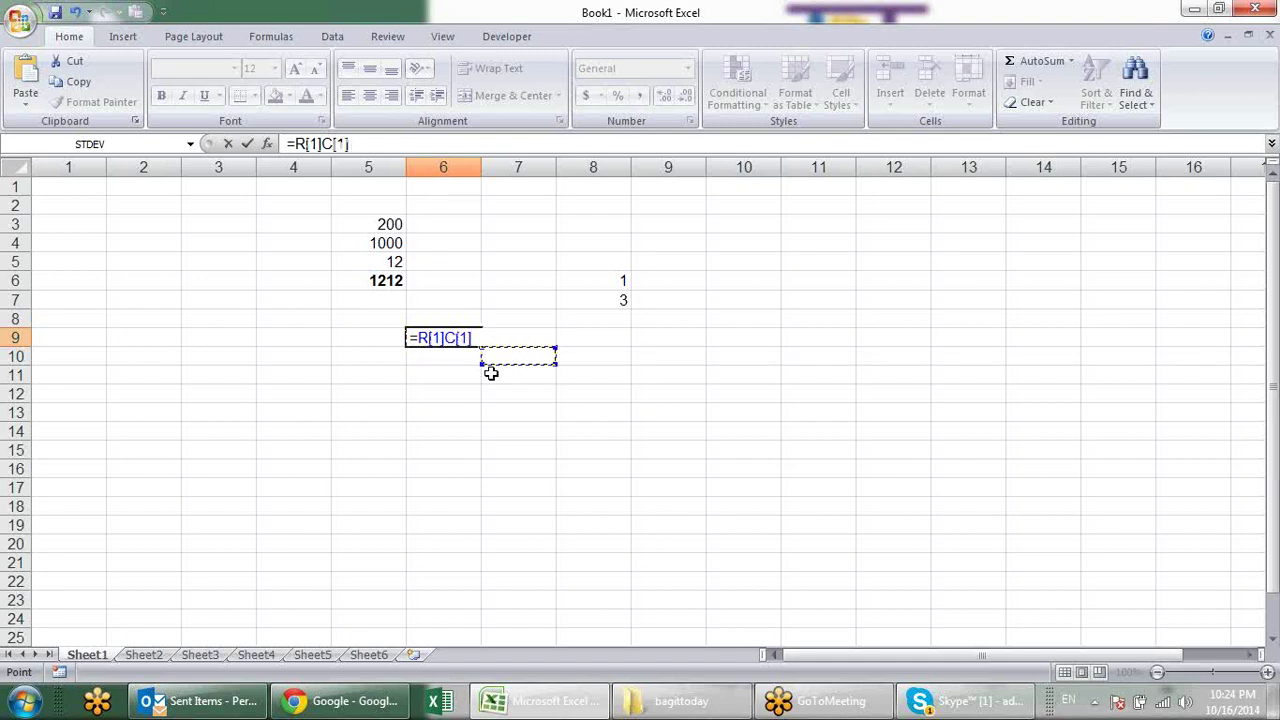
key(Left)
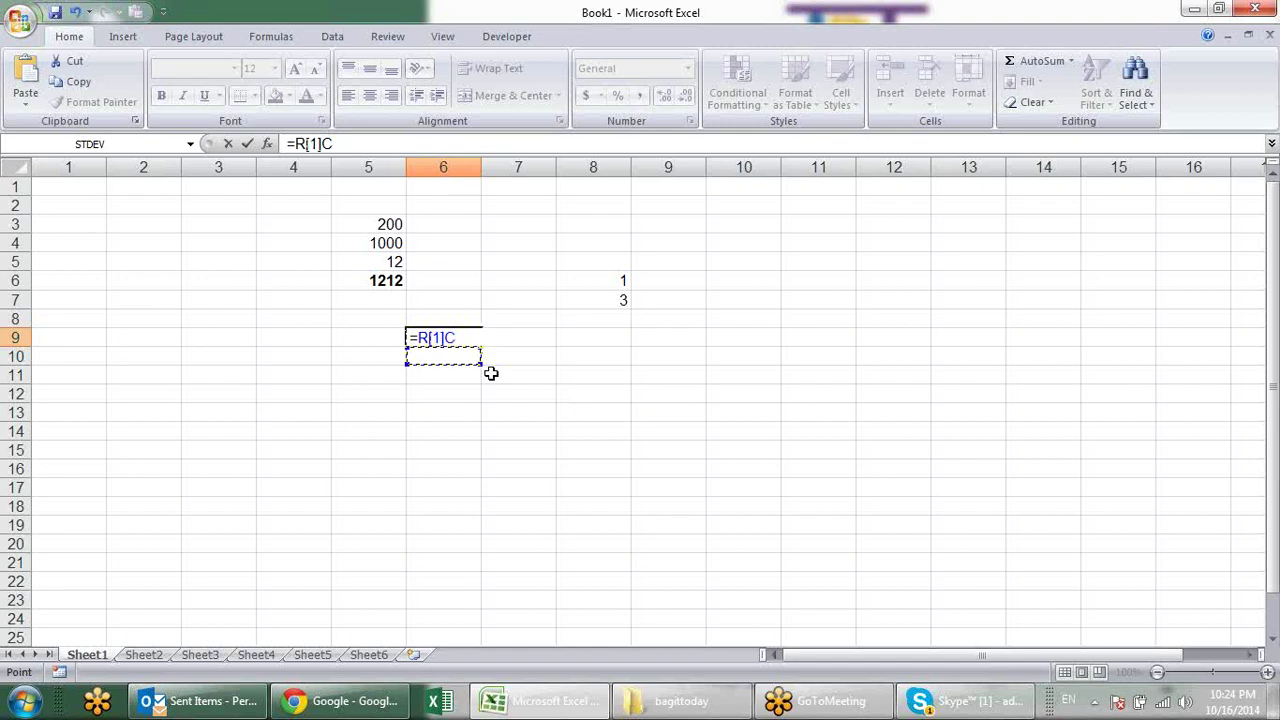
key(Left)
key(Left)
key(Left)
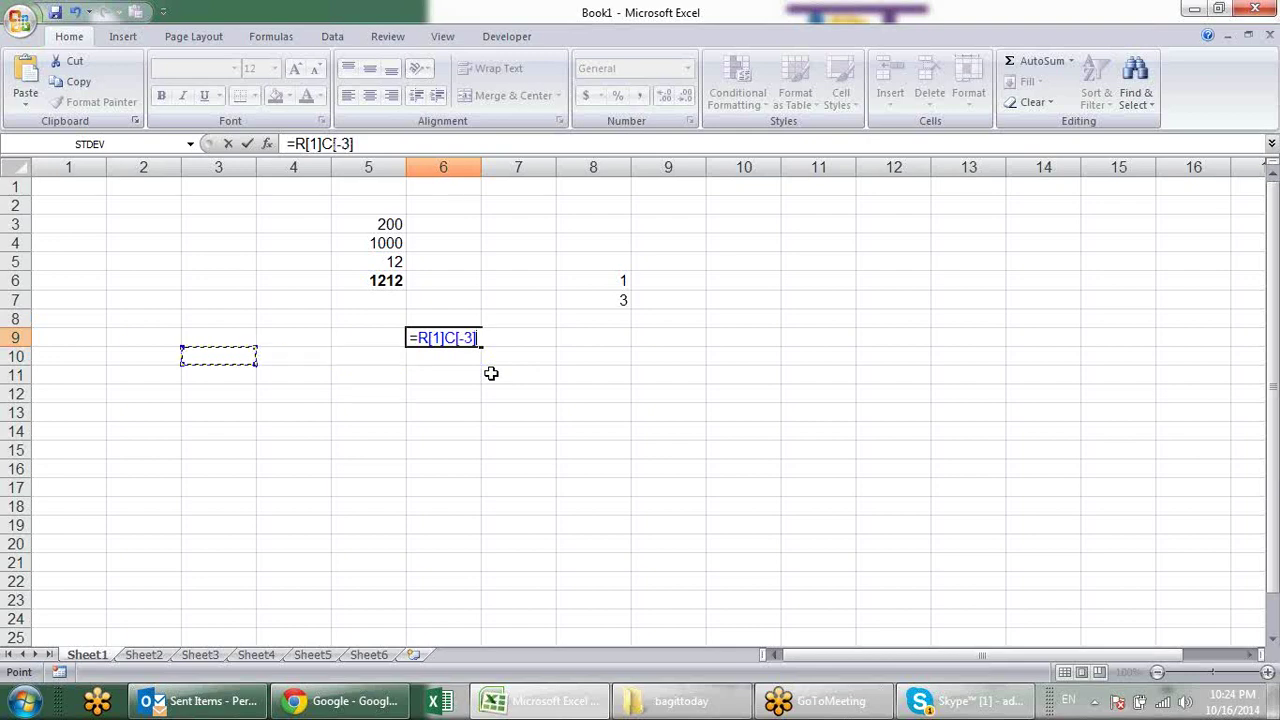
key(Up)
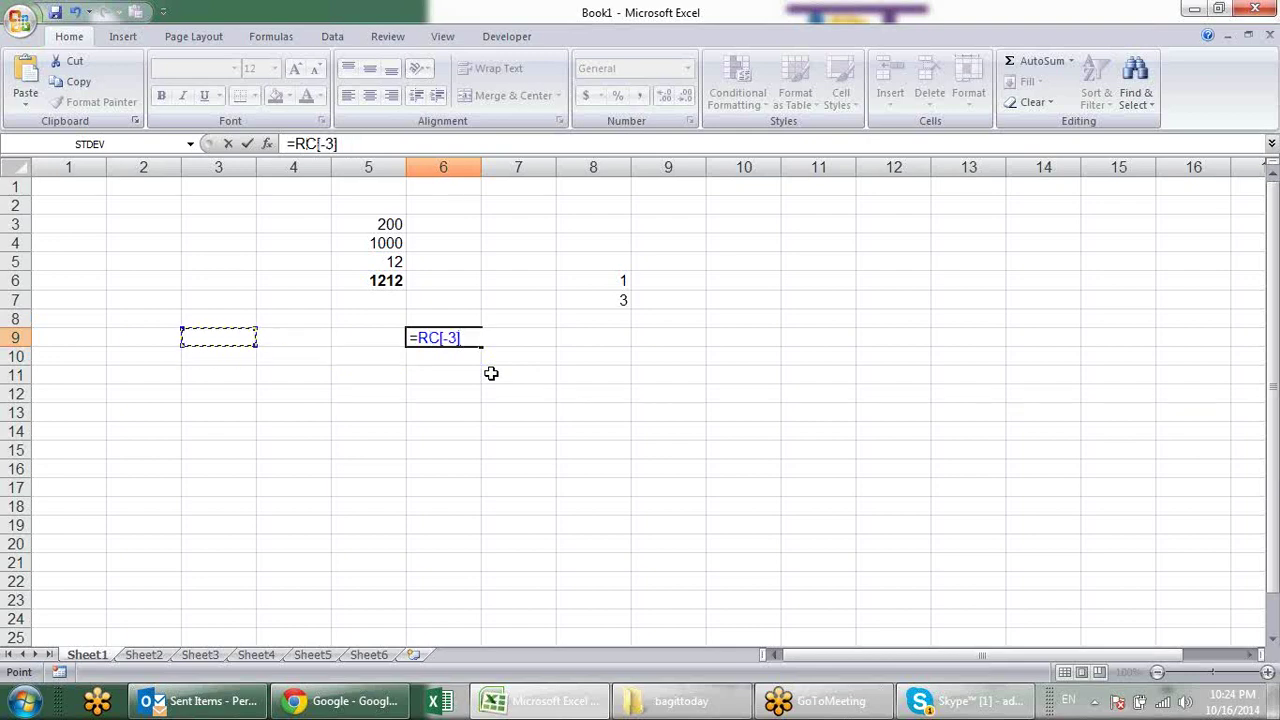
key(Up)
key(Up)
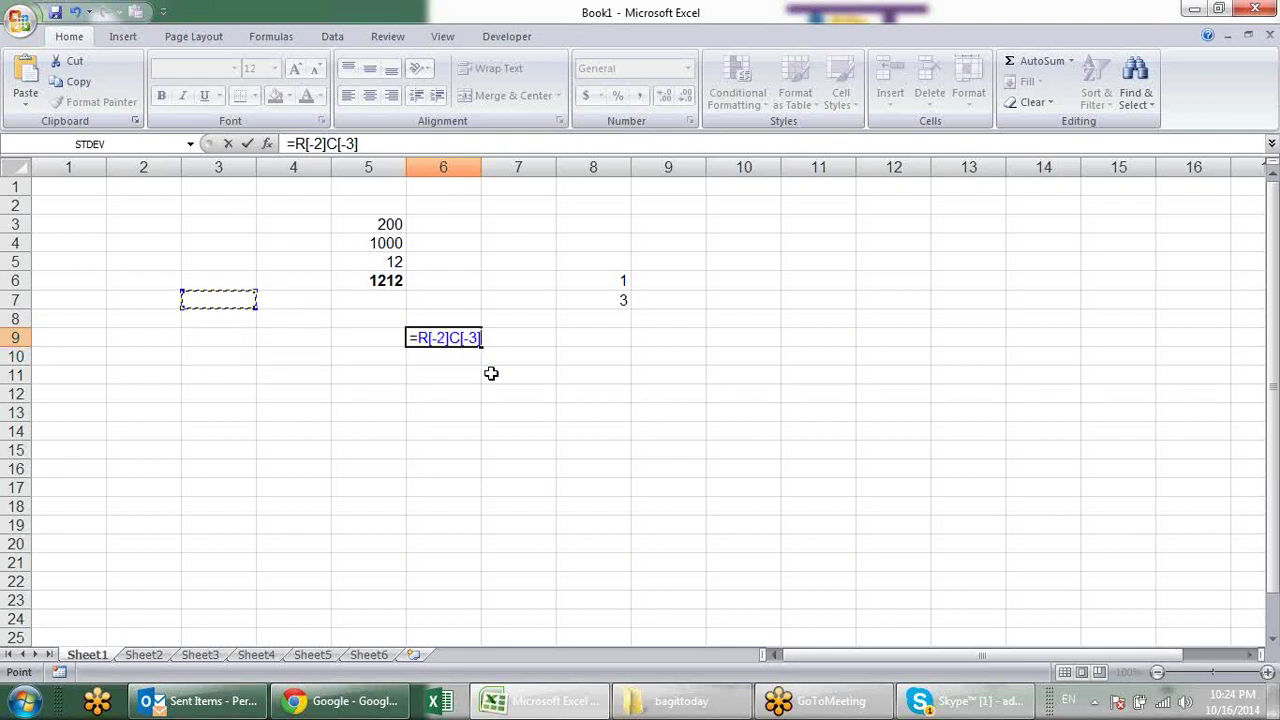
key(Up)
key(Up)
key(Up)
key(Up)
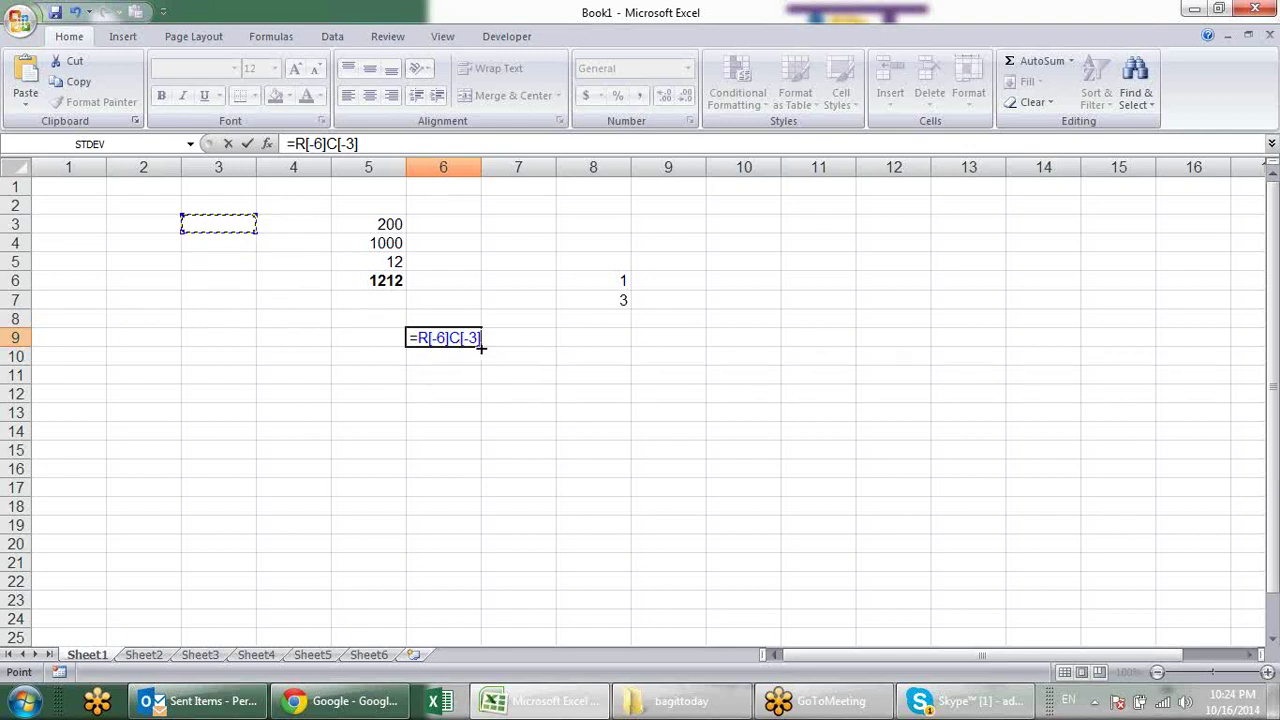
key(Return)
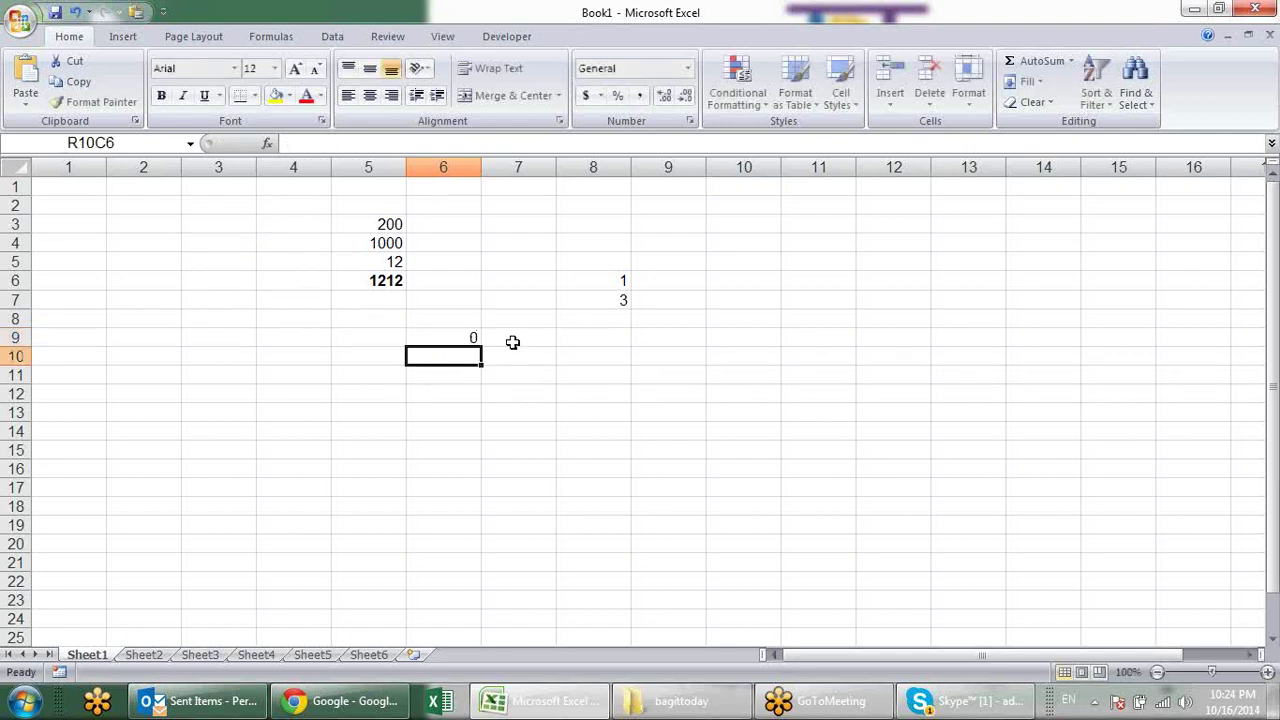
click(512, 342)
text(=)
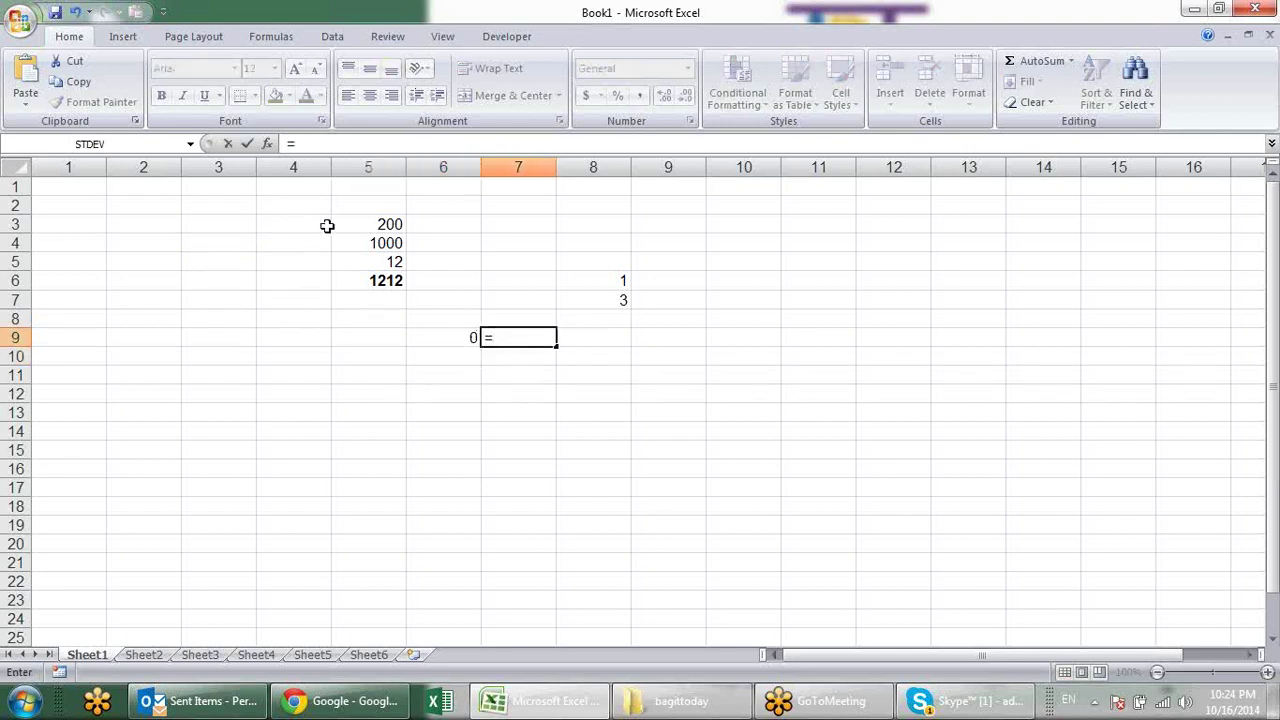
click(230, 241)
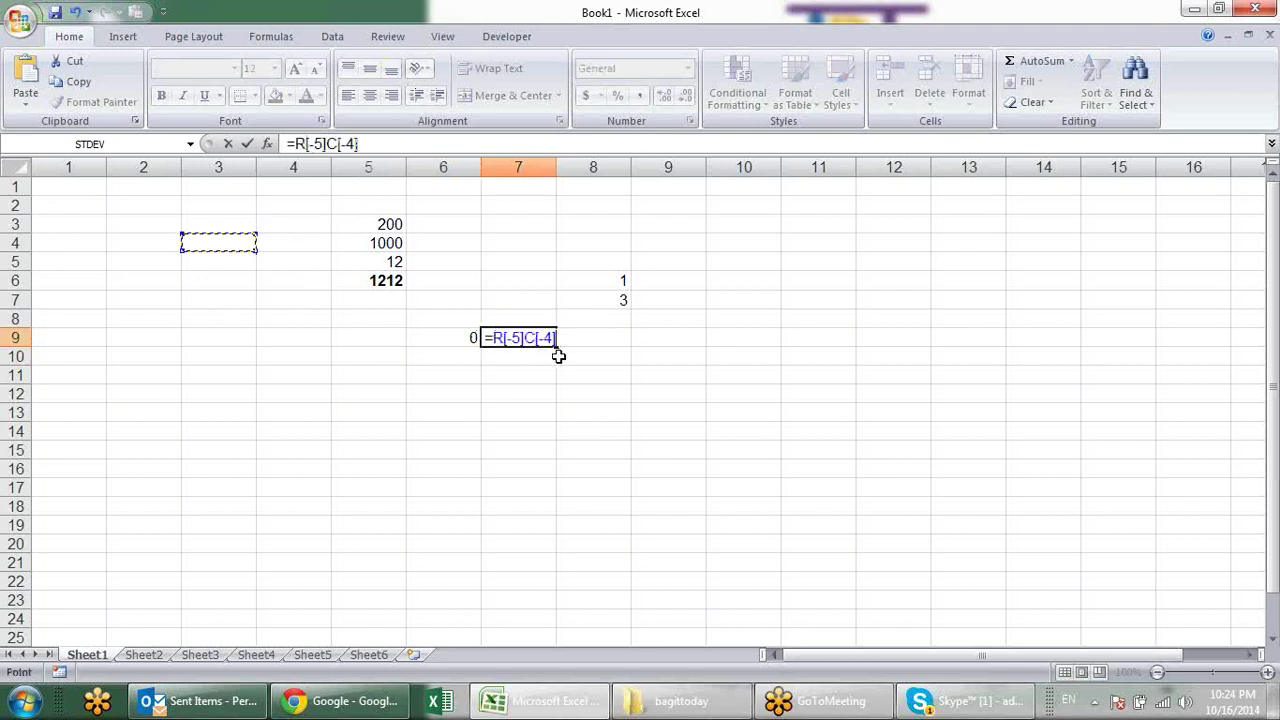
key(Return)
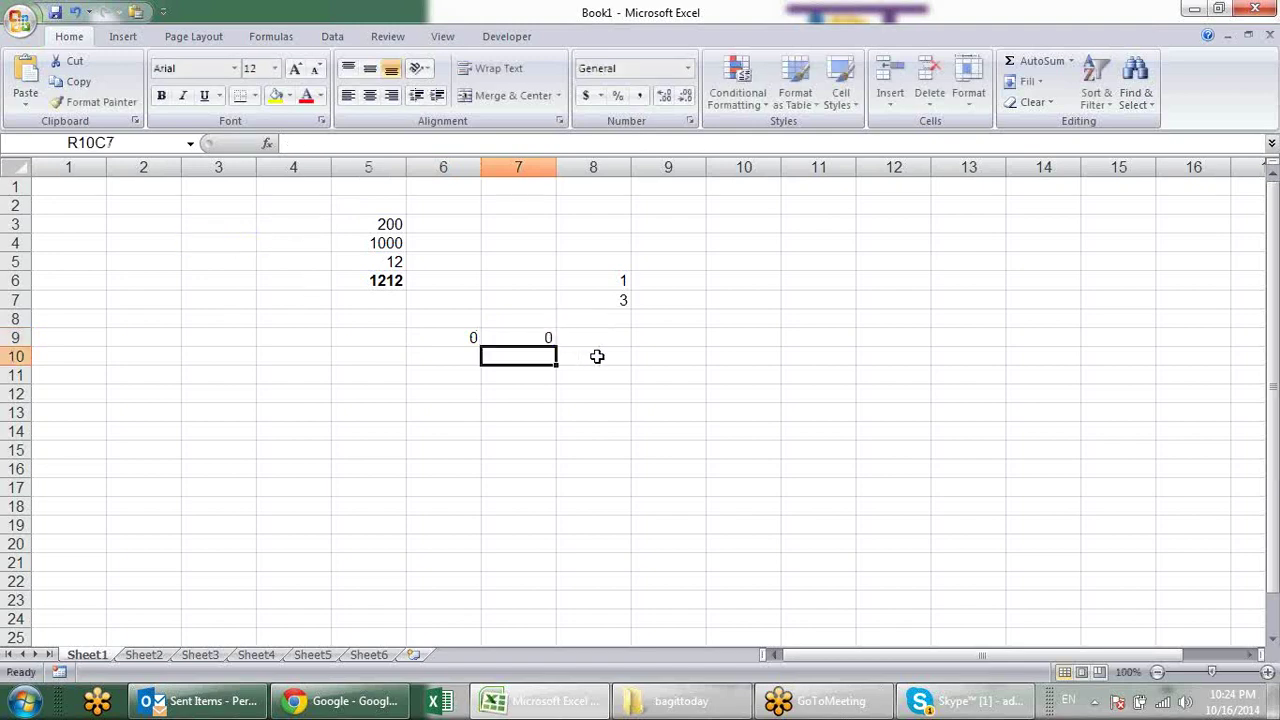
drag(474, 337, 522, 335)
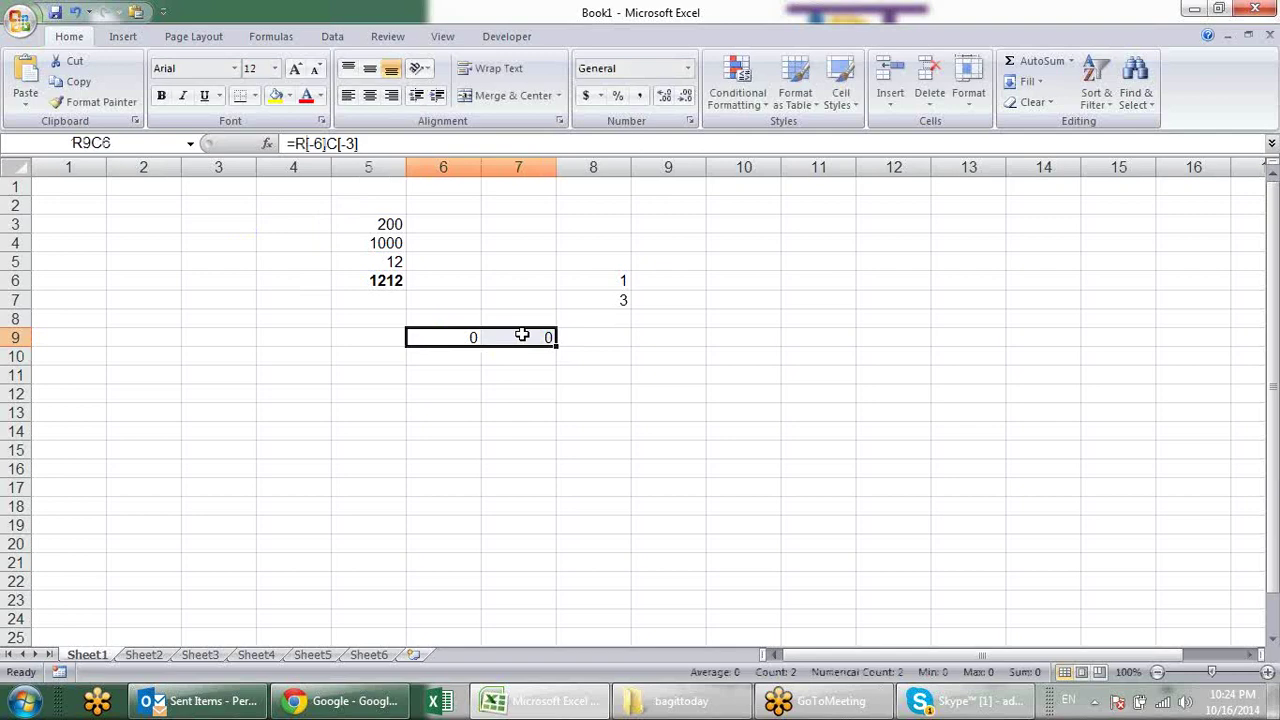
key(Delete)
click(222, 287)
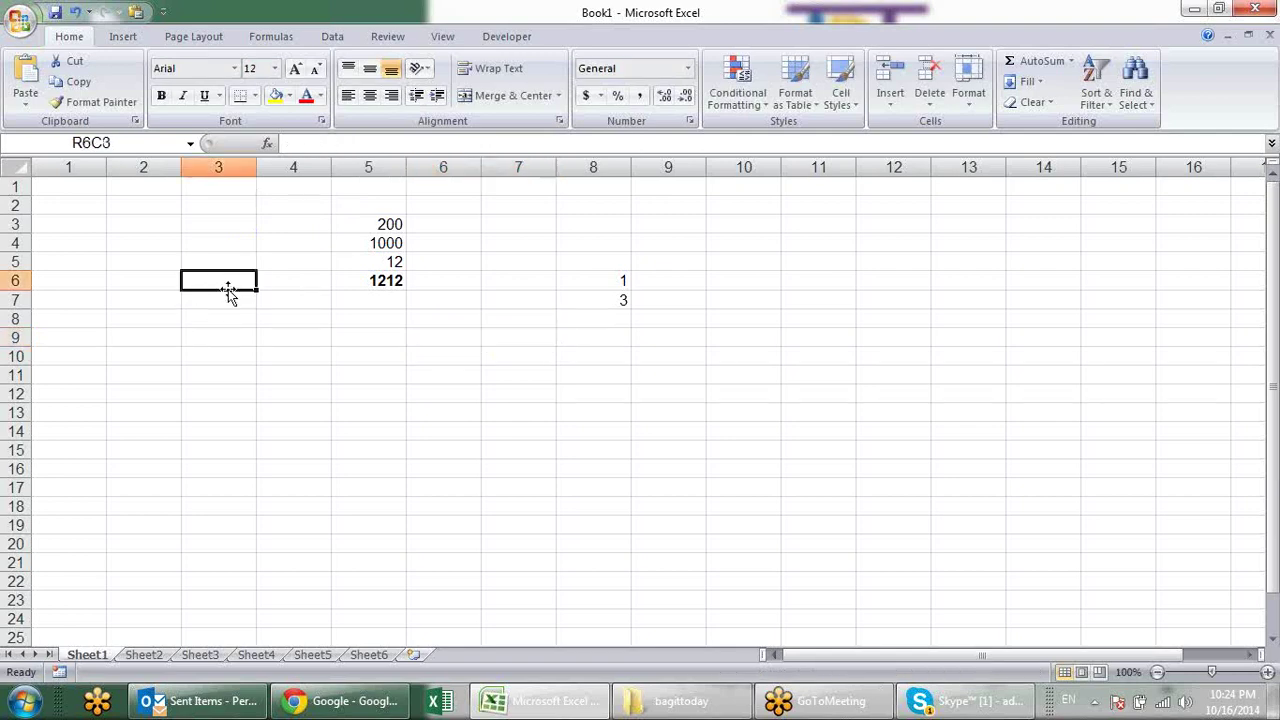
click(382, 358)
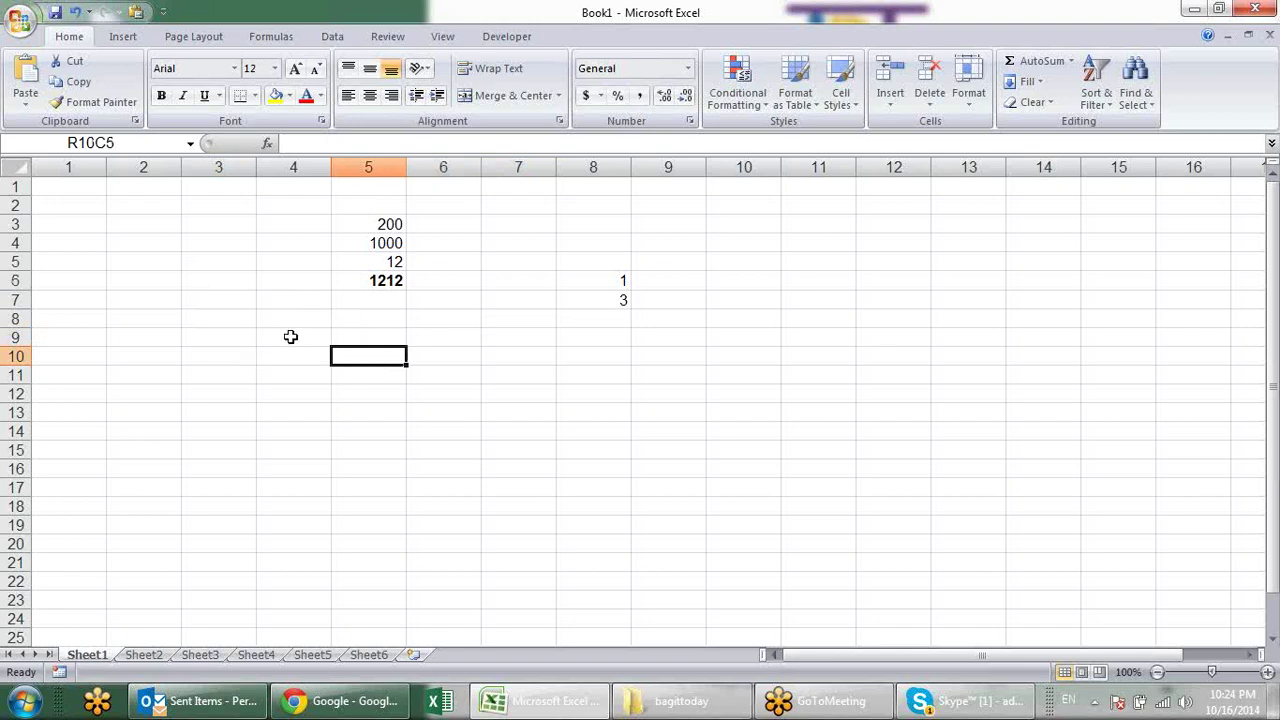
click(462, 336)
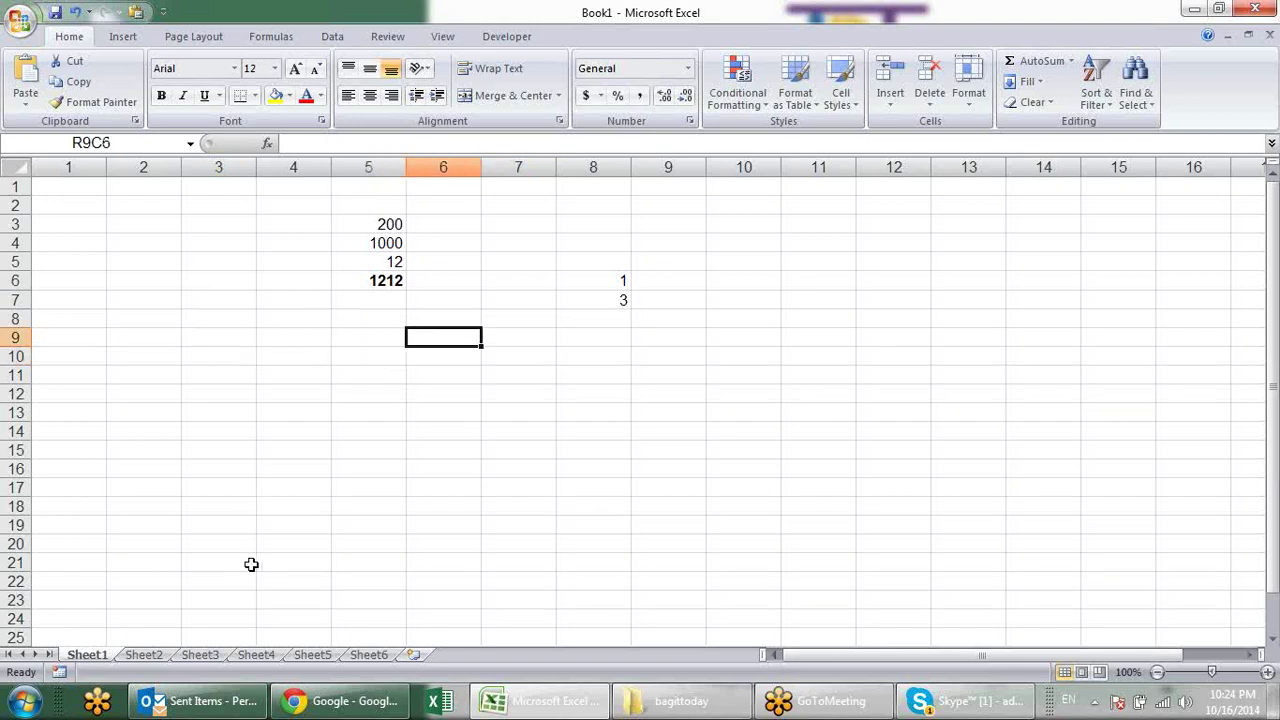
click(104, 509)
key(Right)
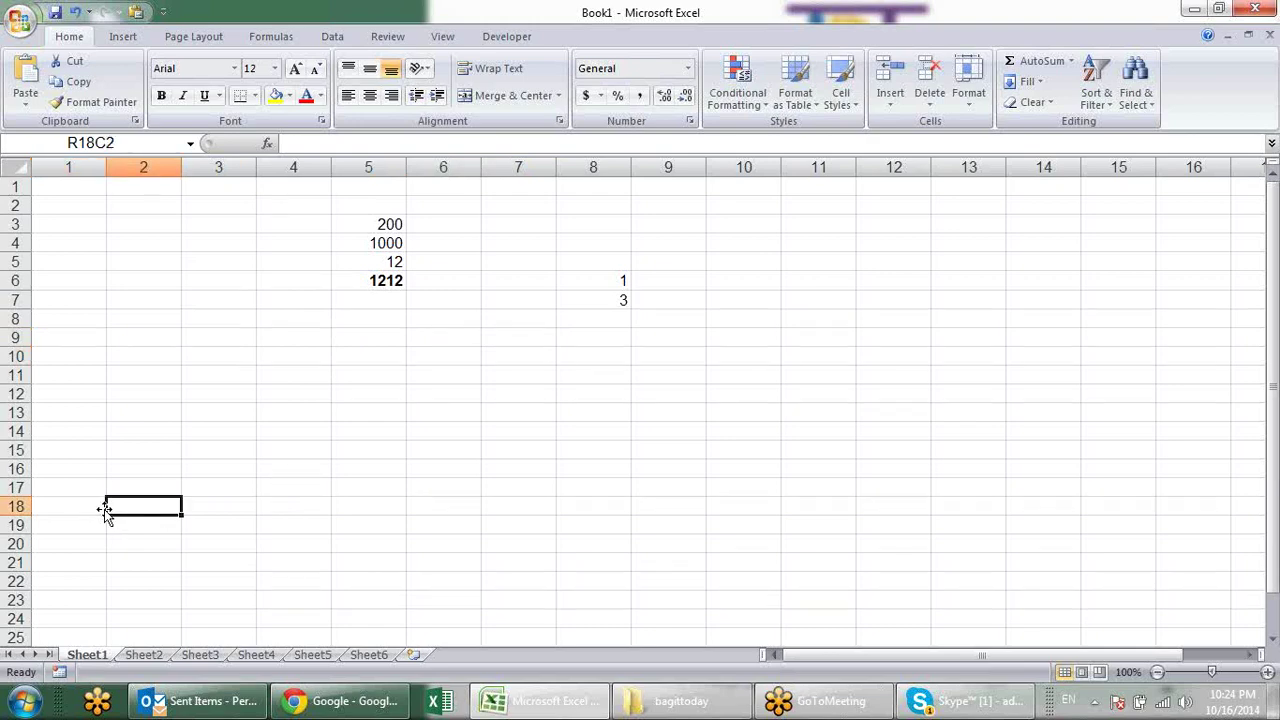
key(Right)
key(Right)
key(Right)
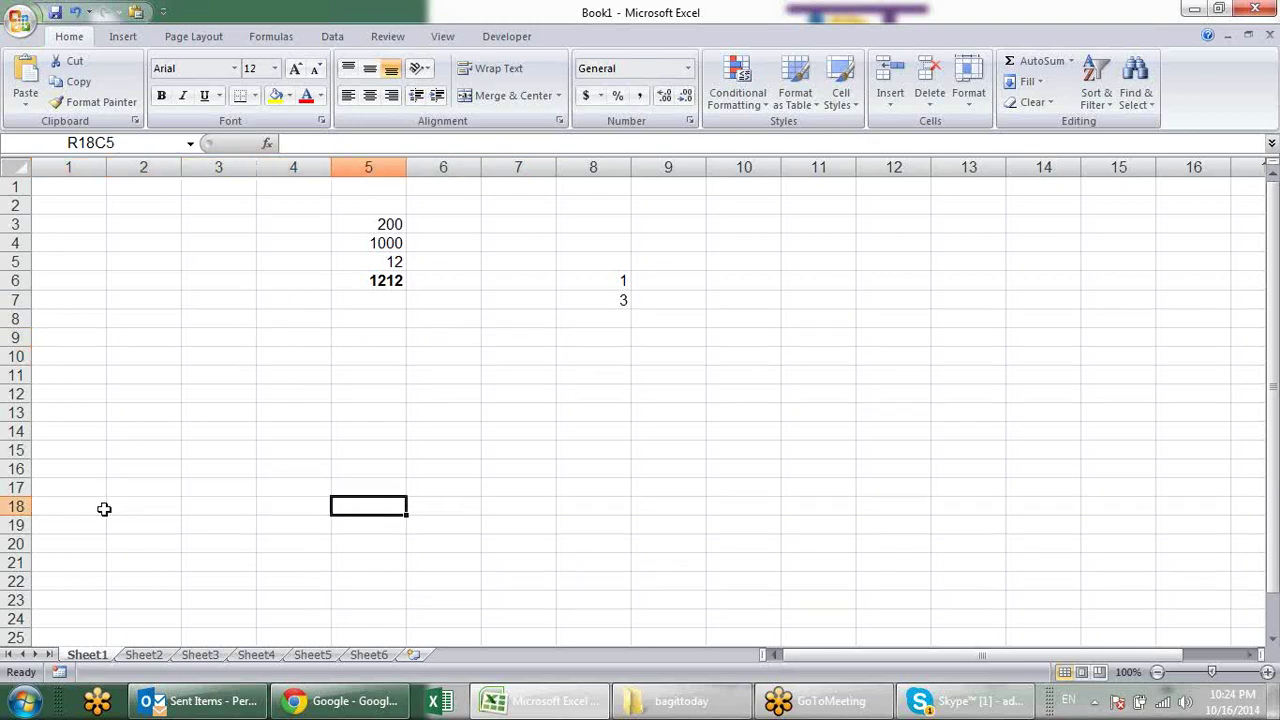
key(ctrl+Up)
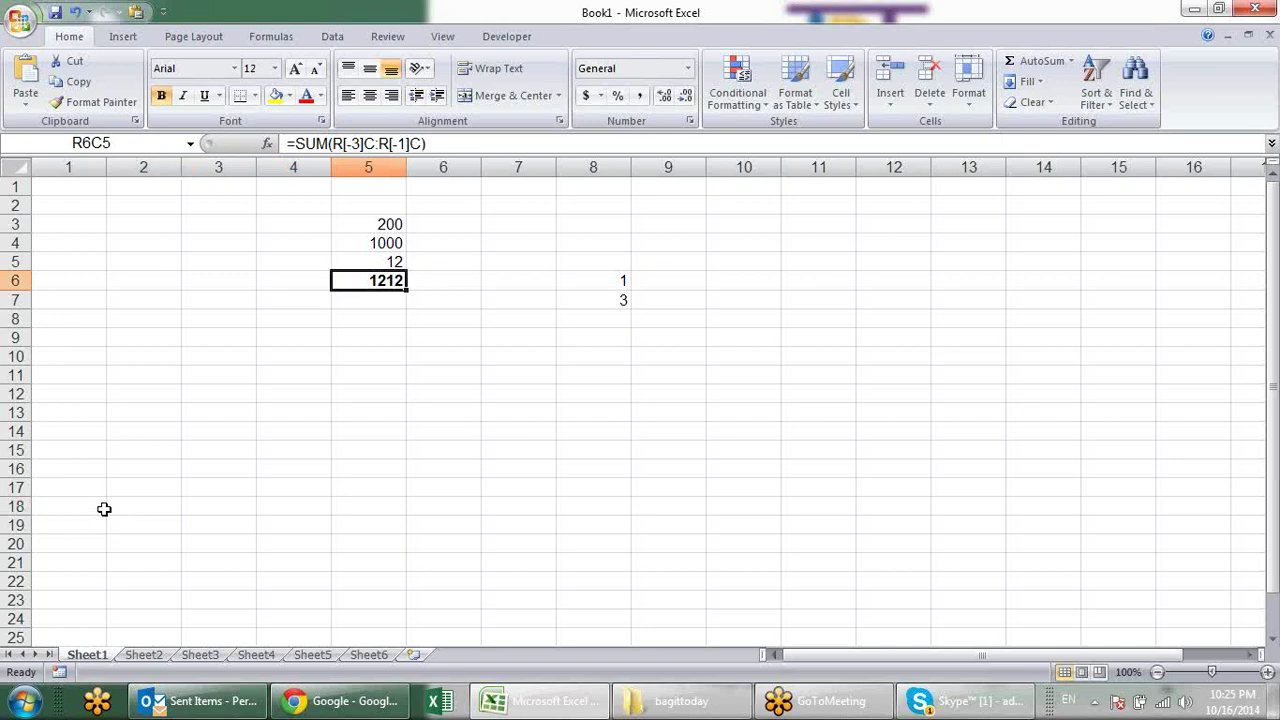
key(shift+Up)
key(shift+Up)
key(shift+Up)
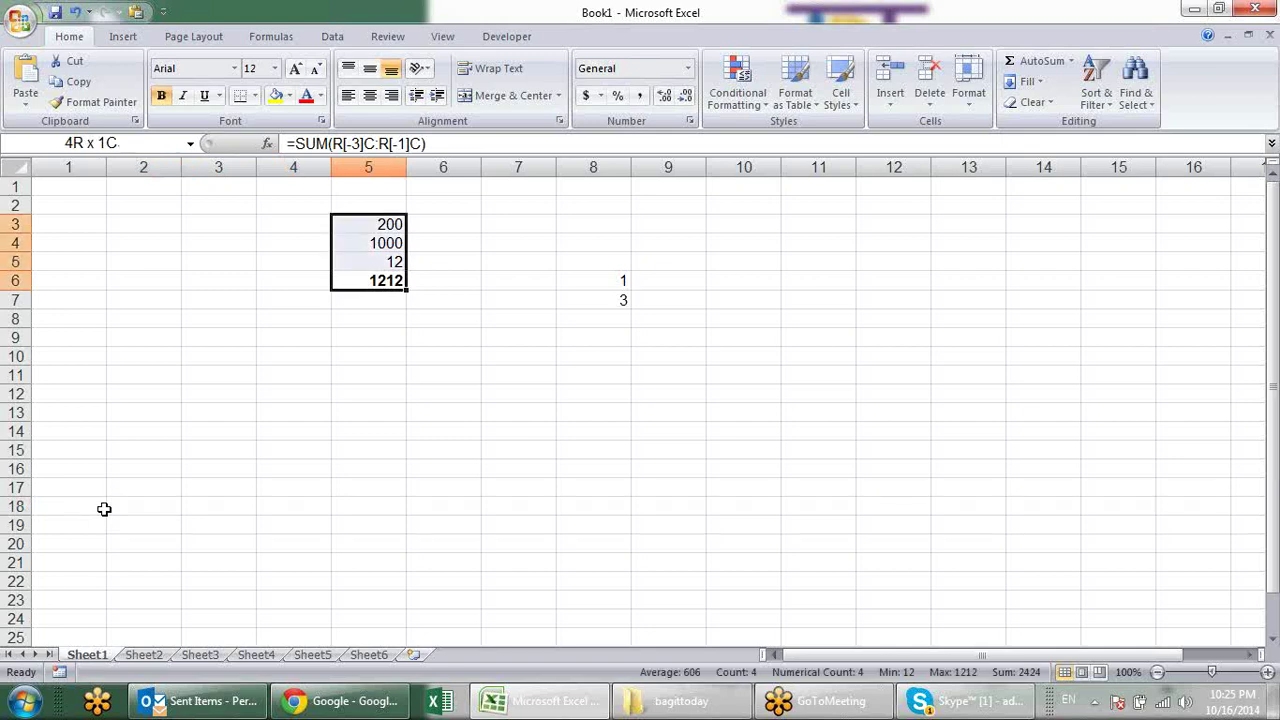
key(Down)
key(Down)
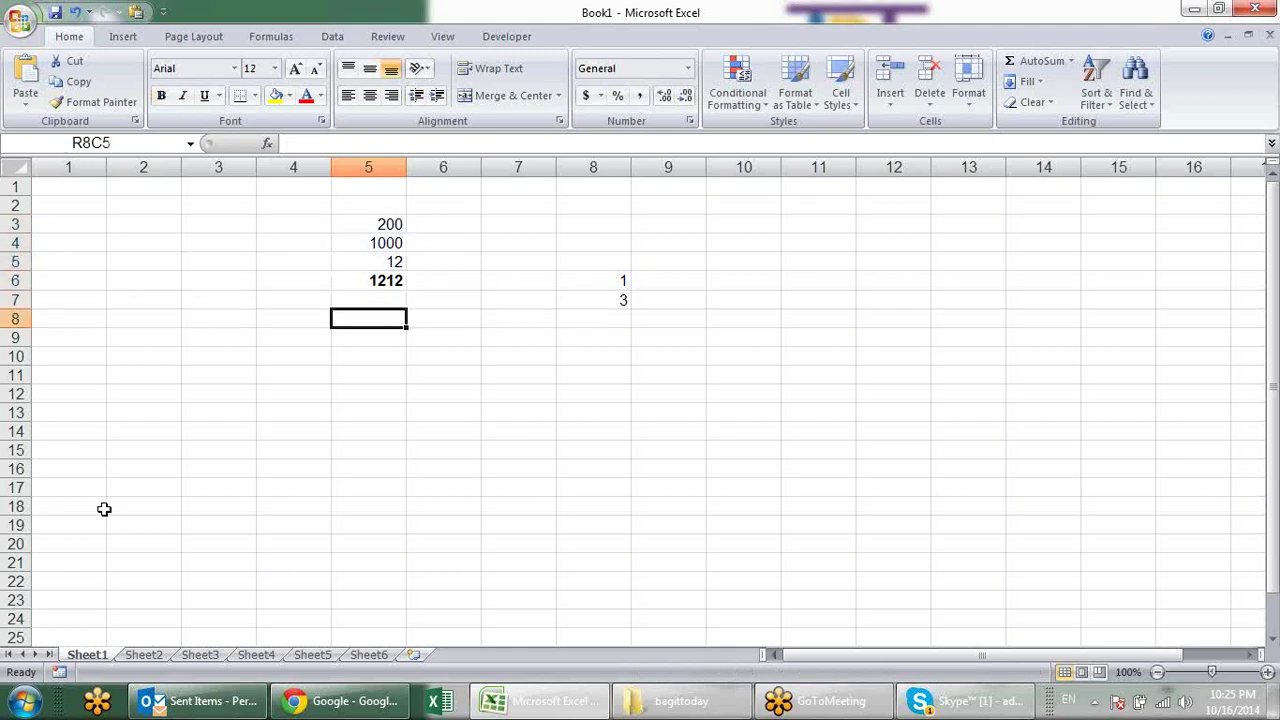
click(22, 25)
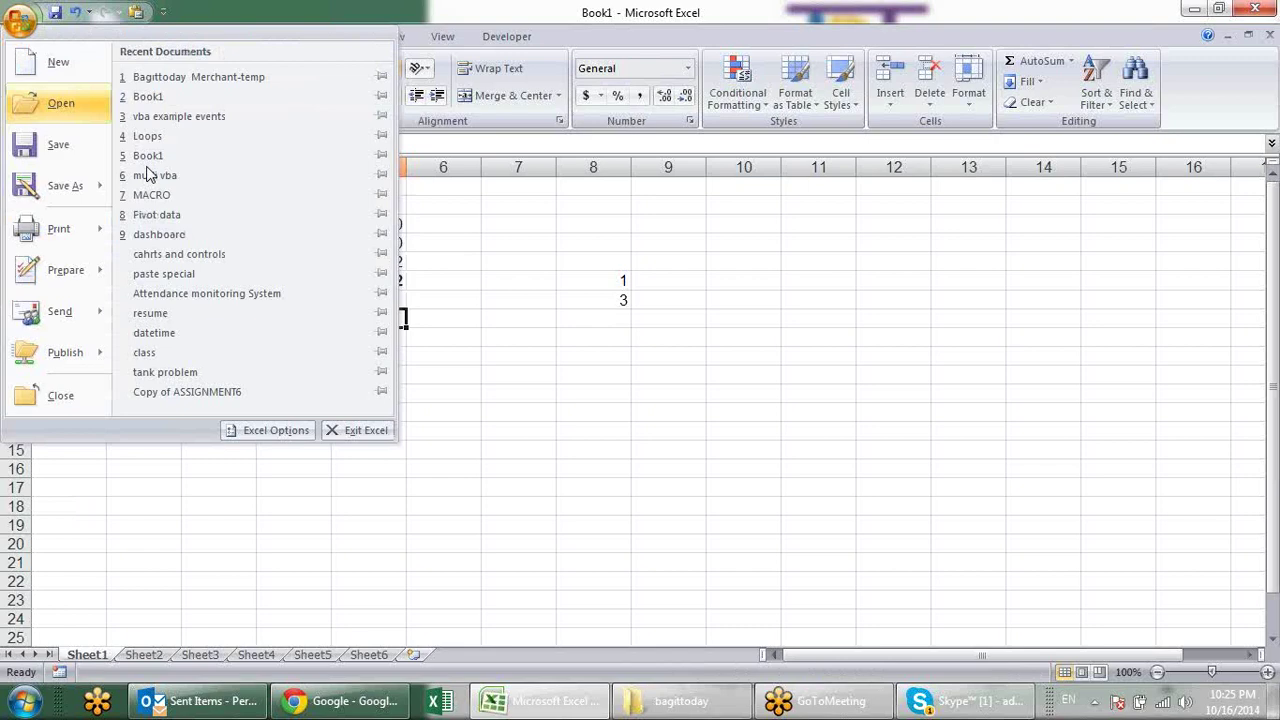
click(277, 432)
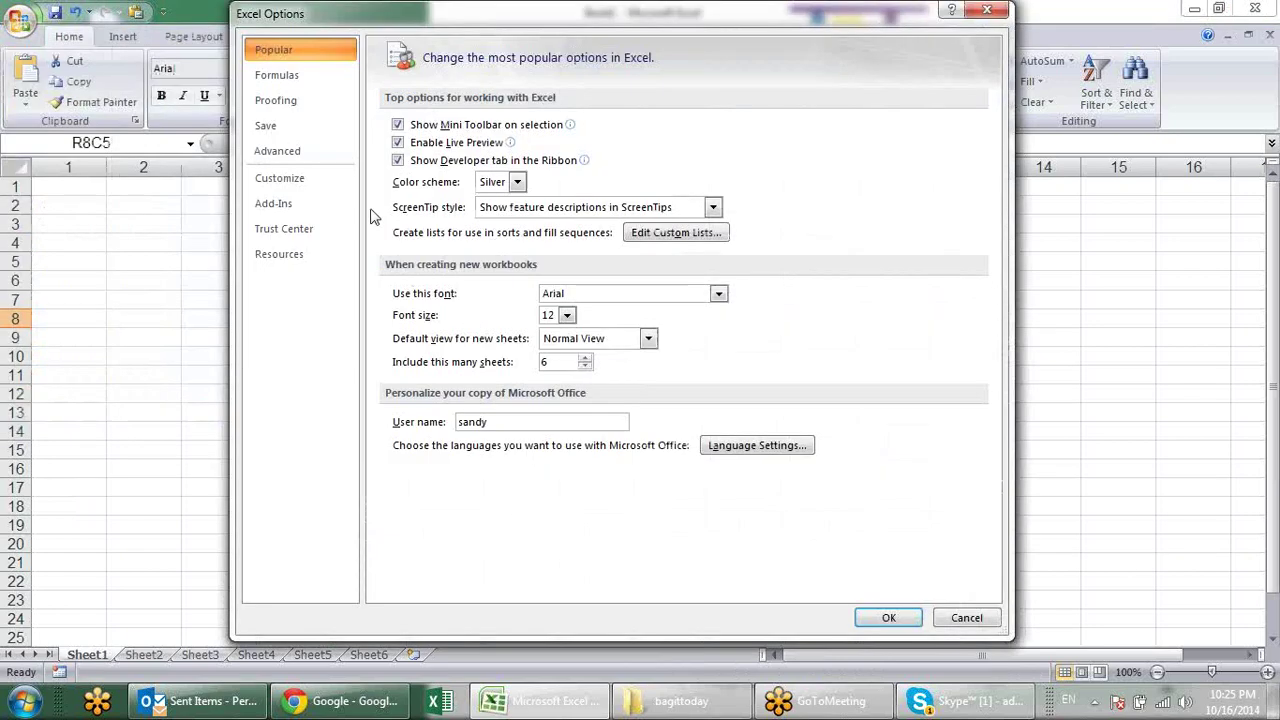
click(321, 84)
click(436, 250)
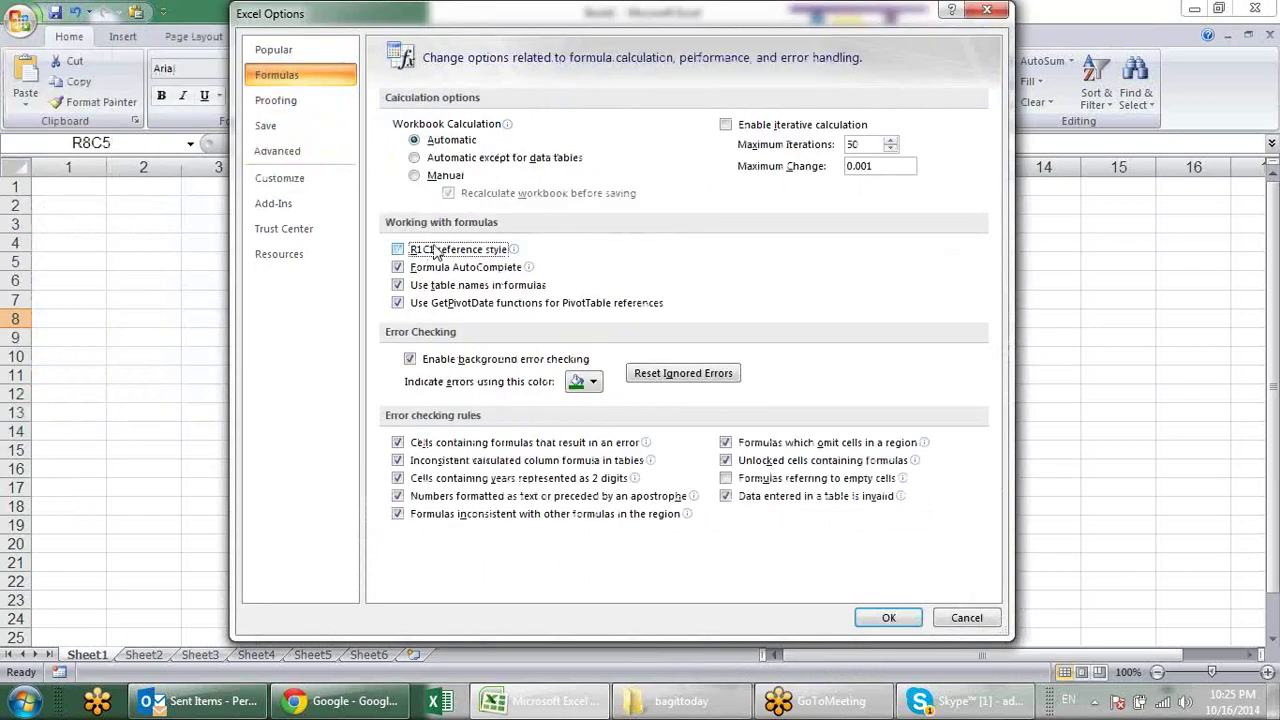
click(899, 611)
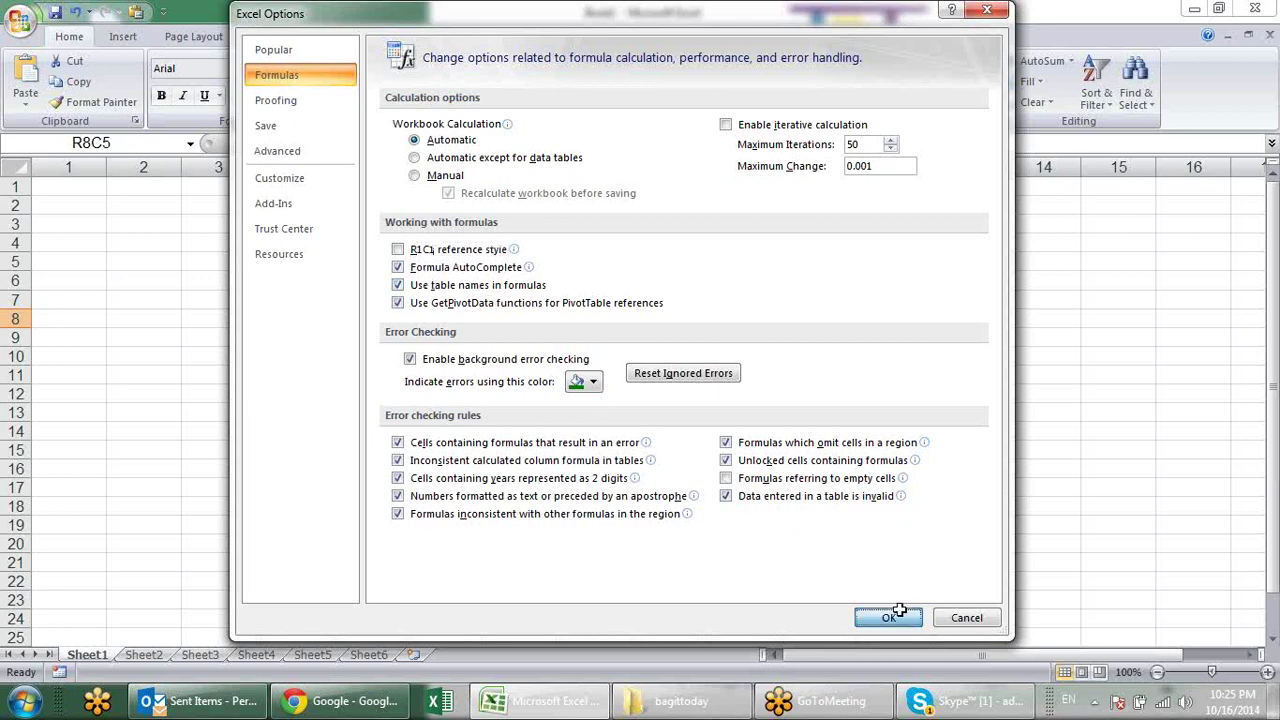
click(391, 373)
text(=)
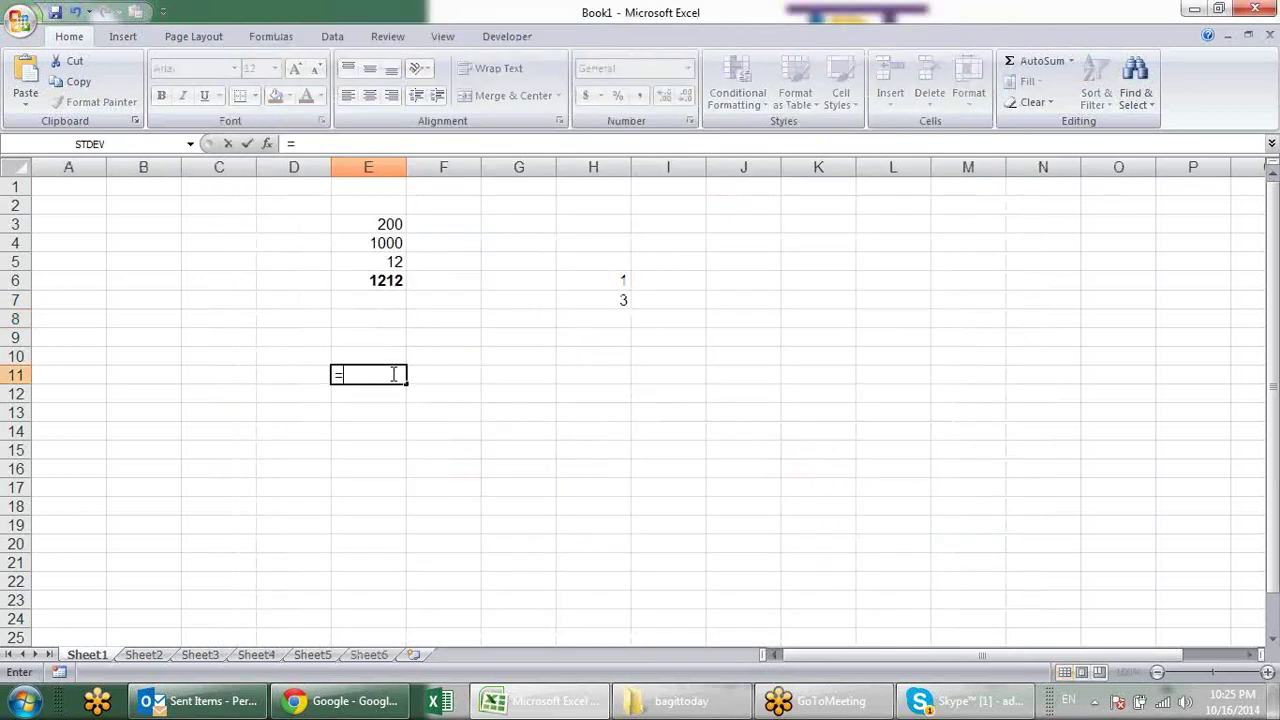
text(vl)
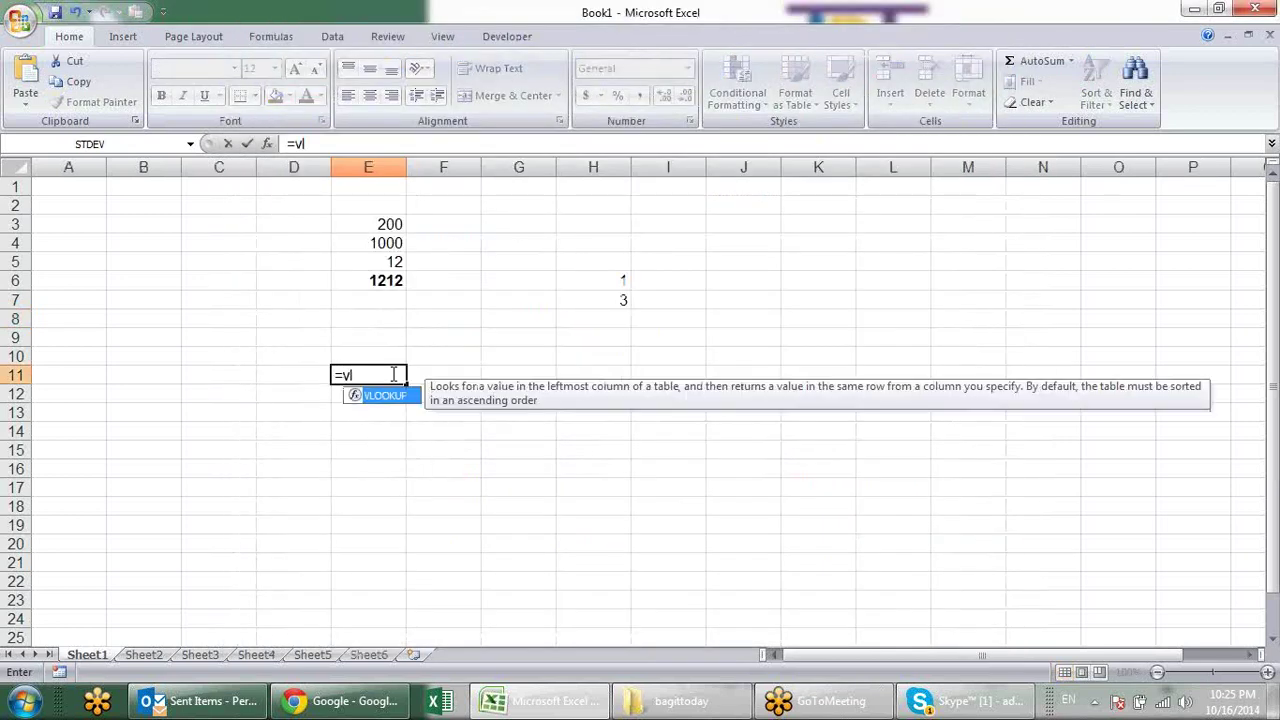
key(Tab)
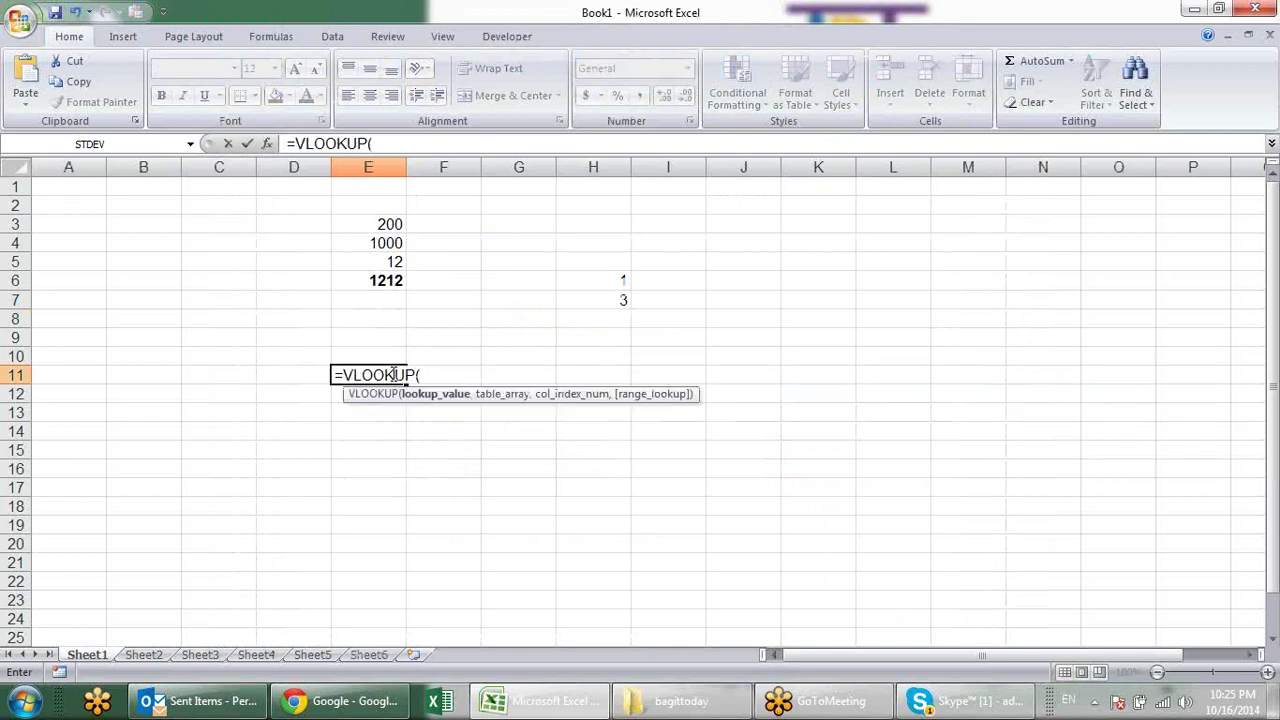
key(Escape)
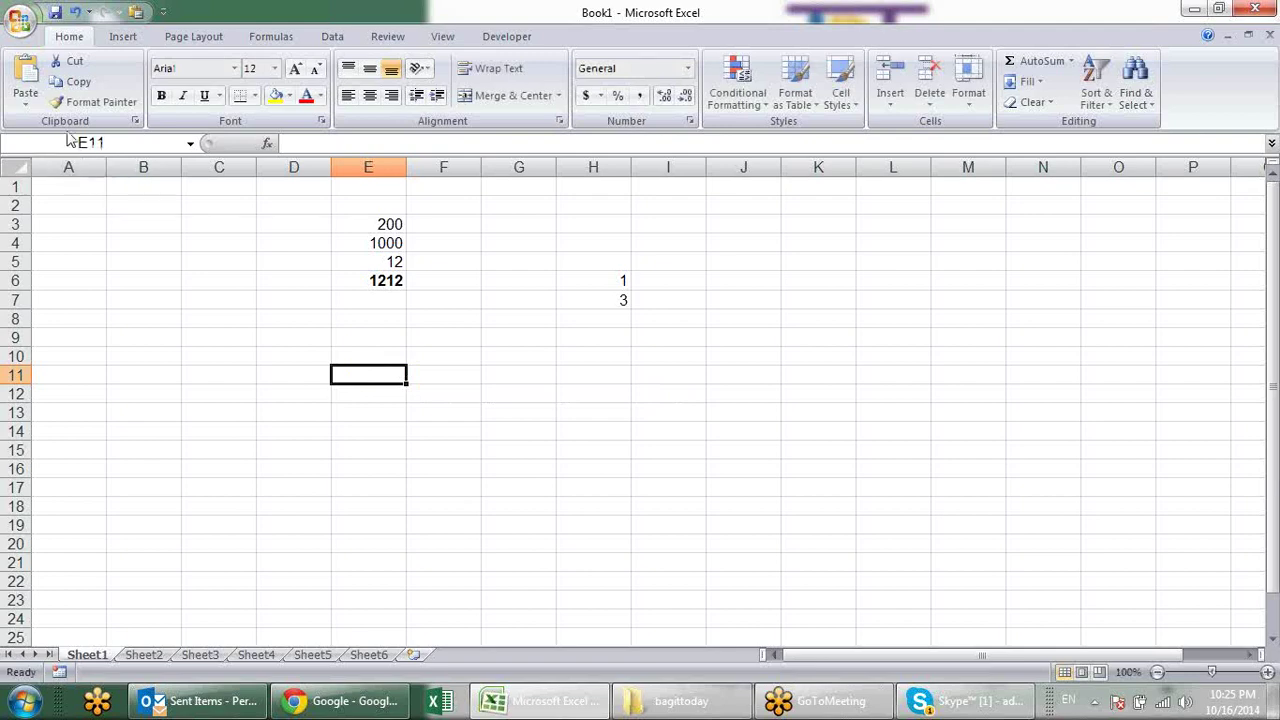
click(20, 20)
click(266, 430)
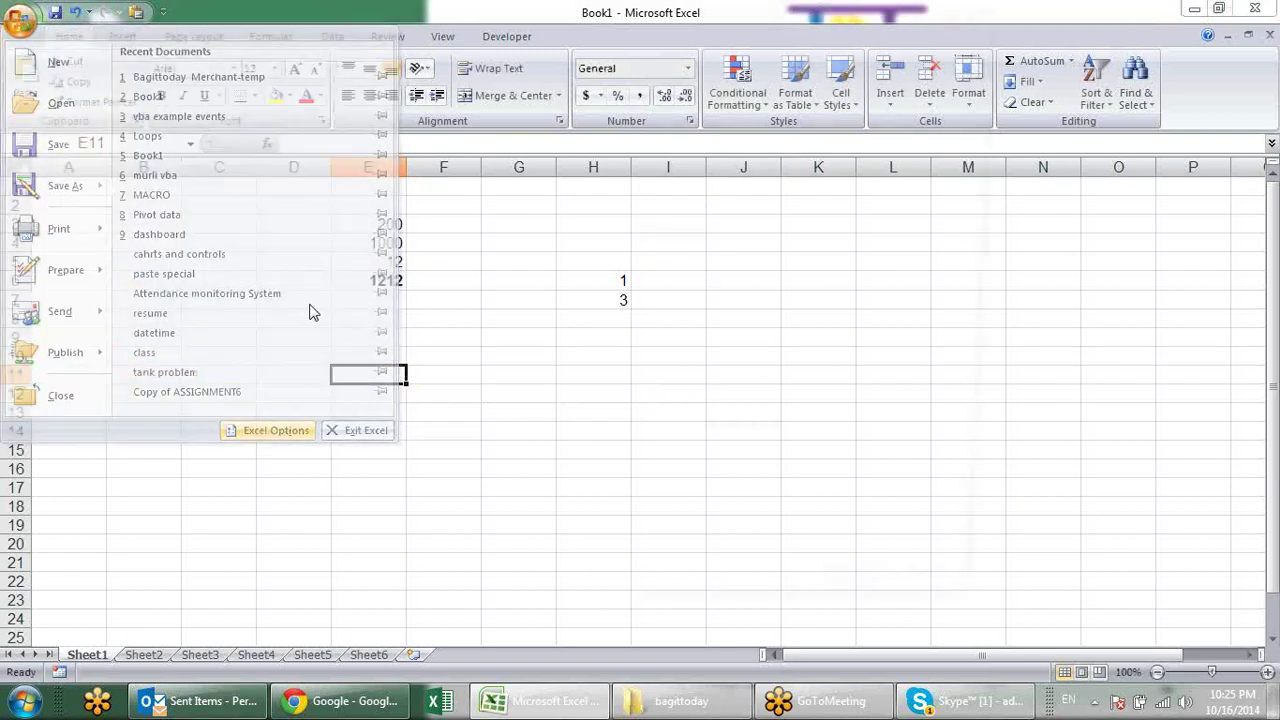
click(300, 76)
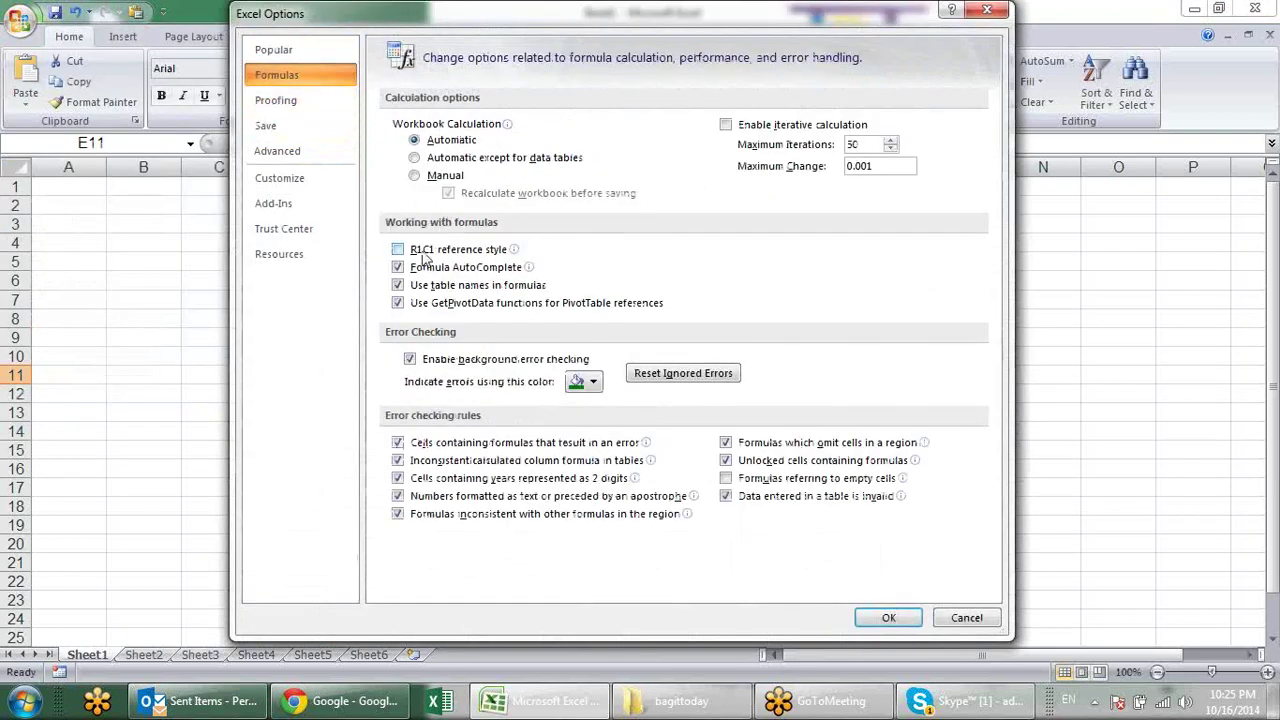
mouse_move(432, 274)
click(887, 617)
- Enter '002355 as text in C6 and 025 in D9
click(283, 298)
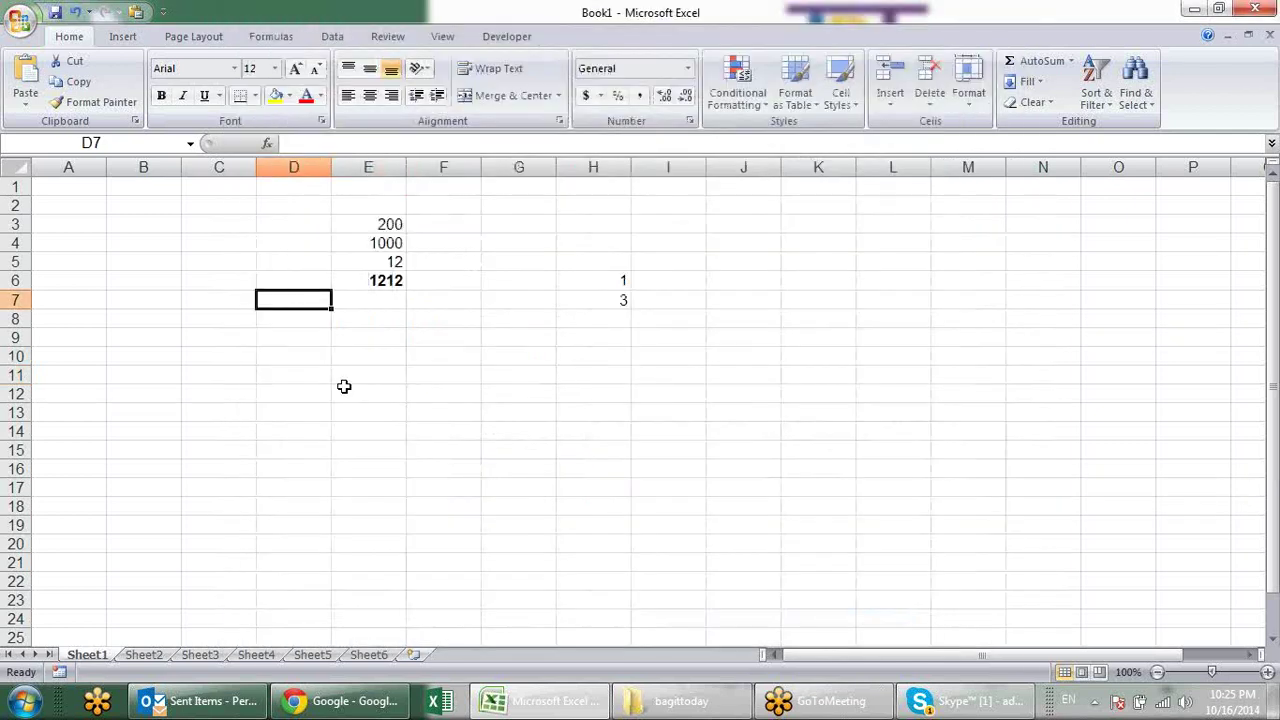
click(230, 288)
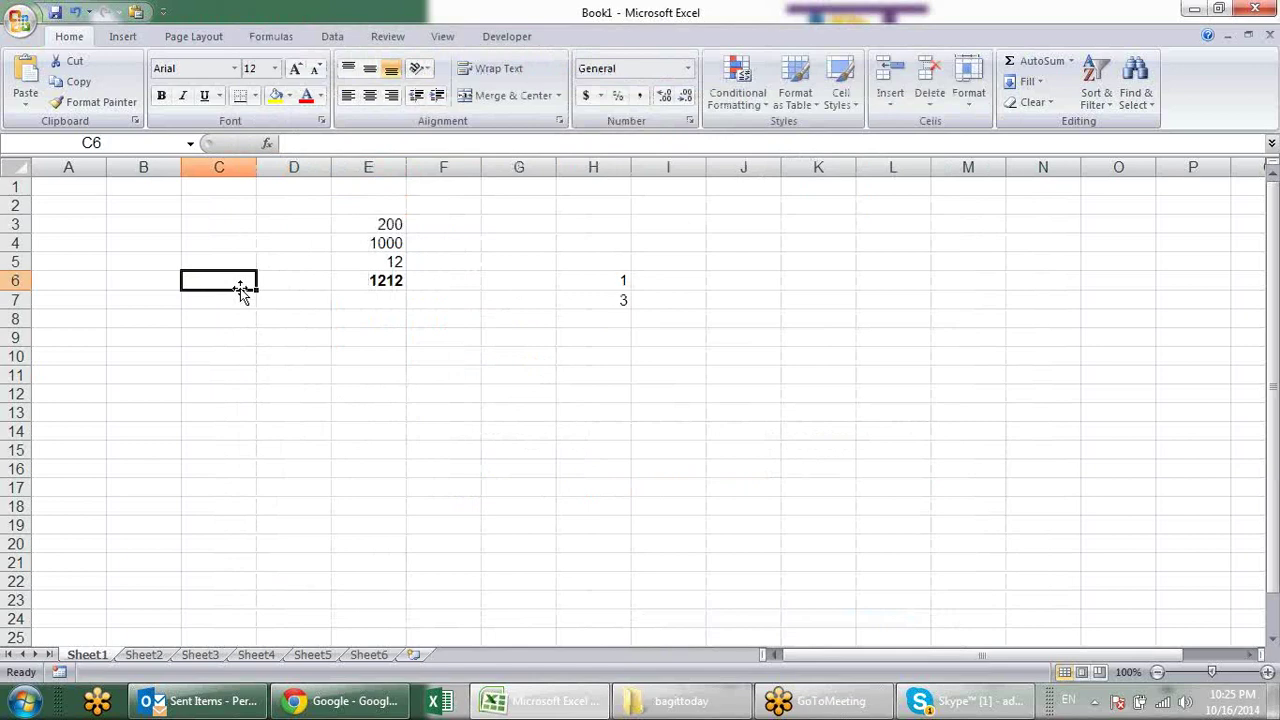
text('0023)
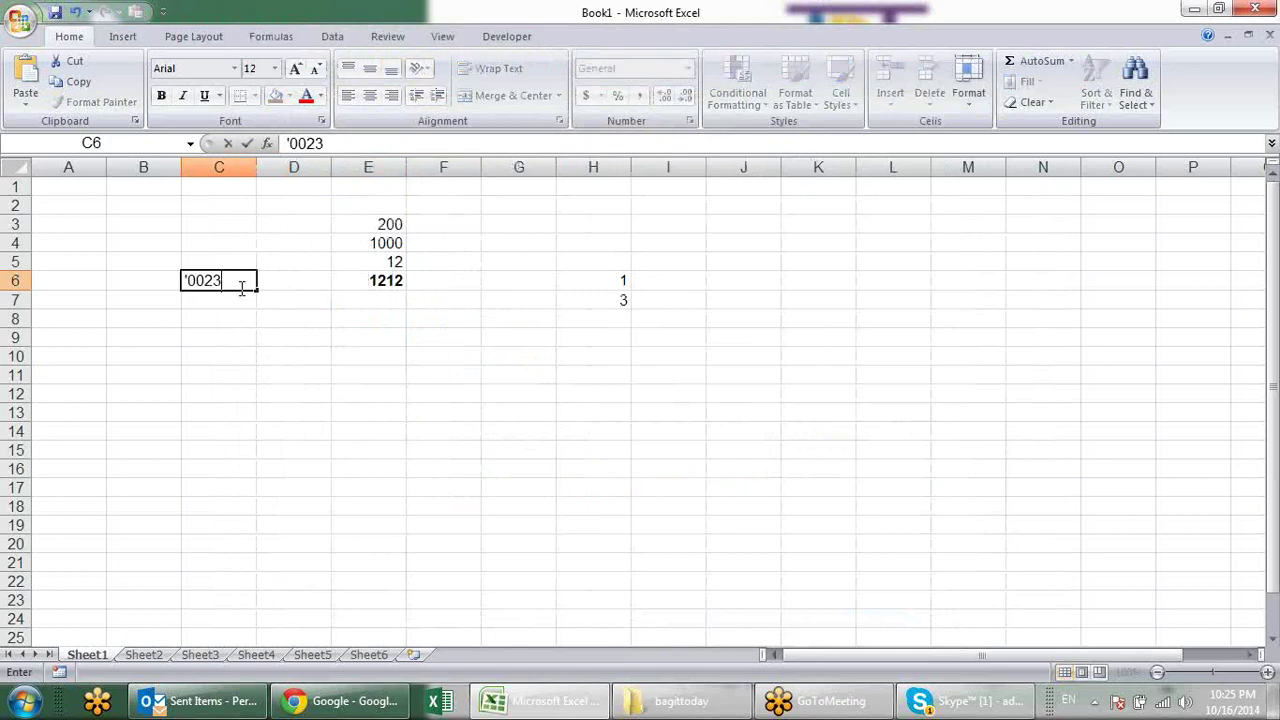
text(55)
key(Return)
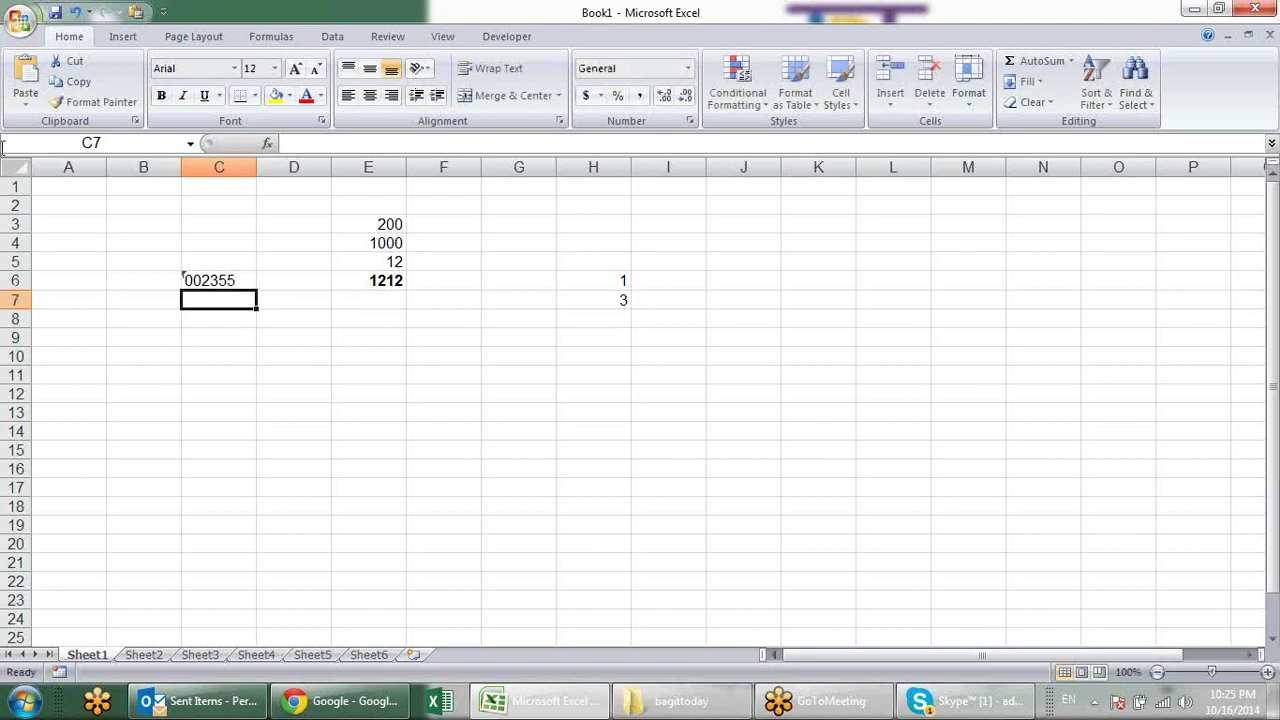
click(299, 338)
text(0025)
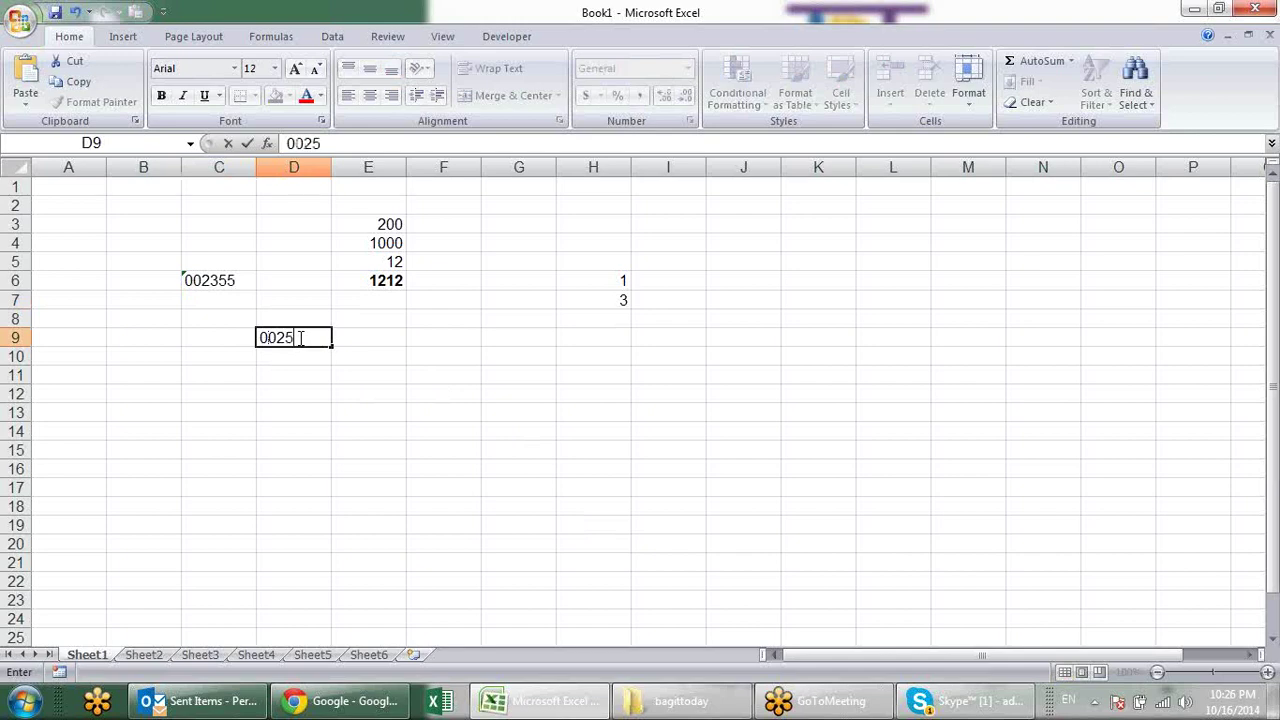
key(Return)
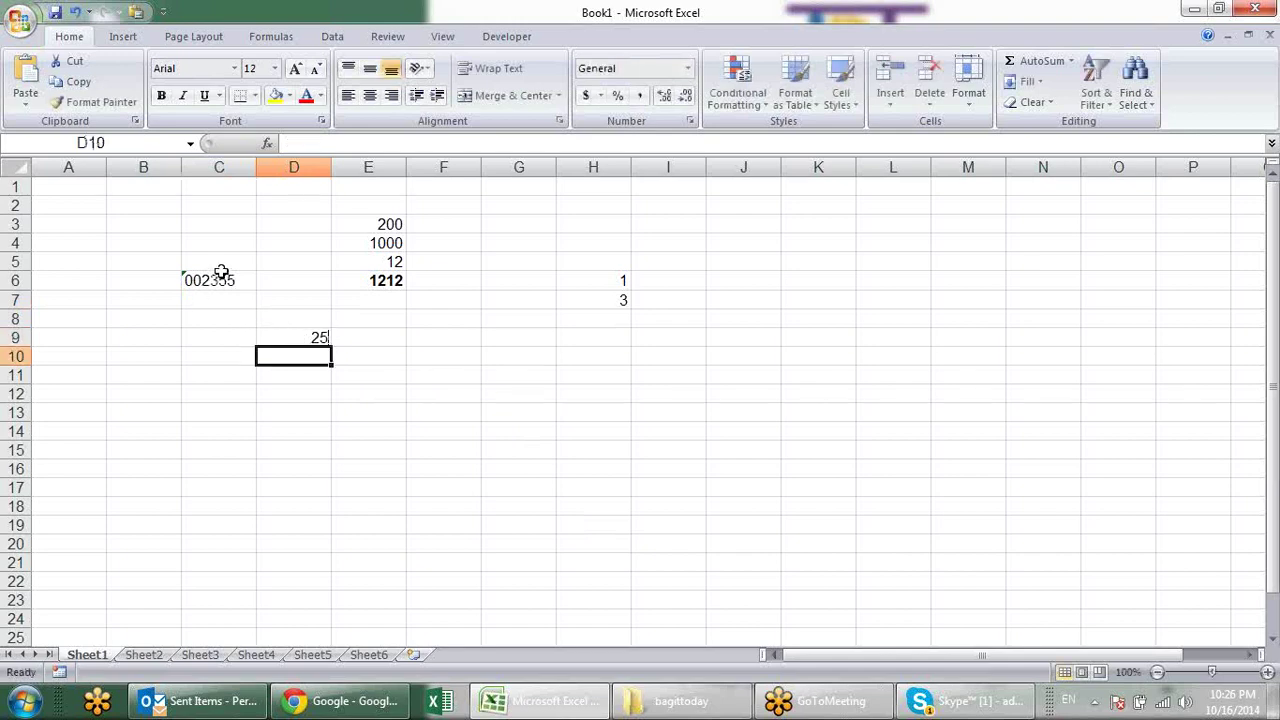
- Convert C6's text '002355 to the number 2355 through its error smart tag
click(222, 278)
click(244, 320)
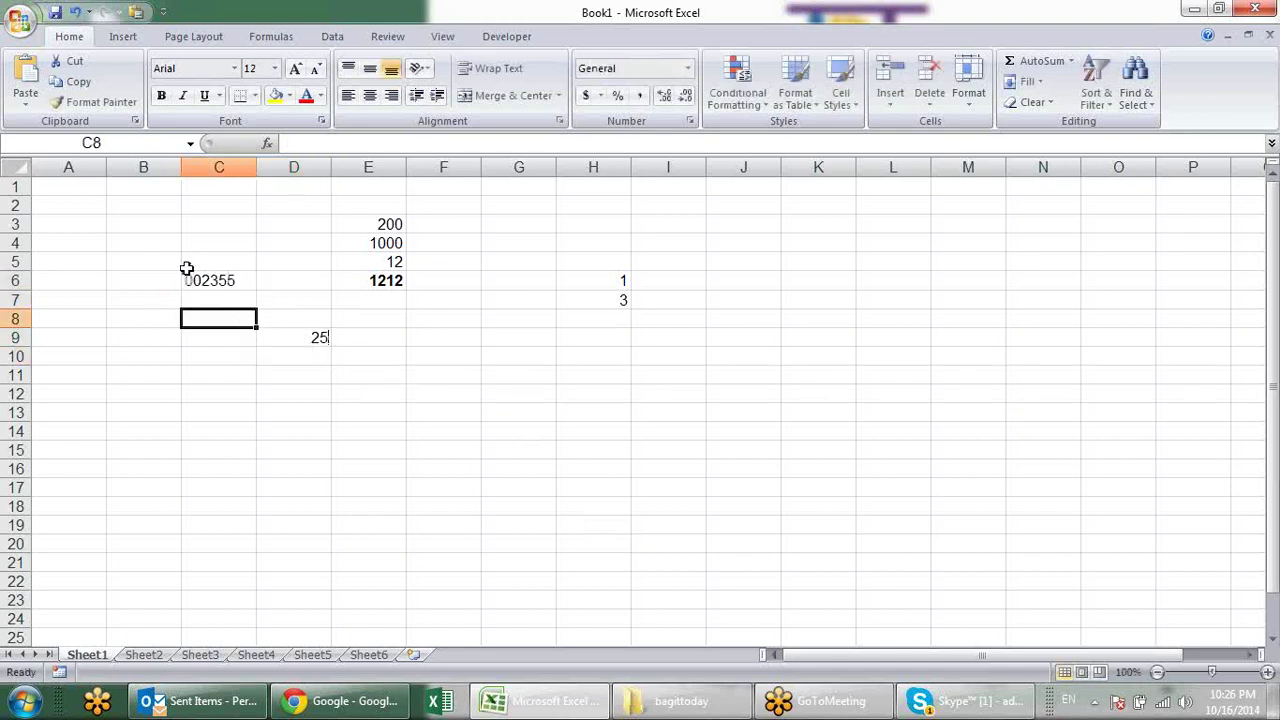
click(225, 279)
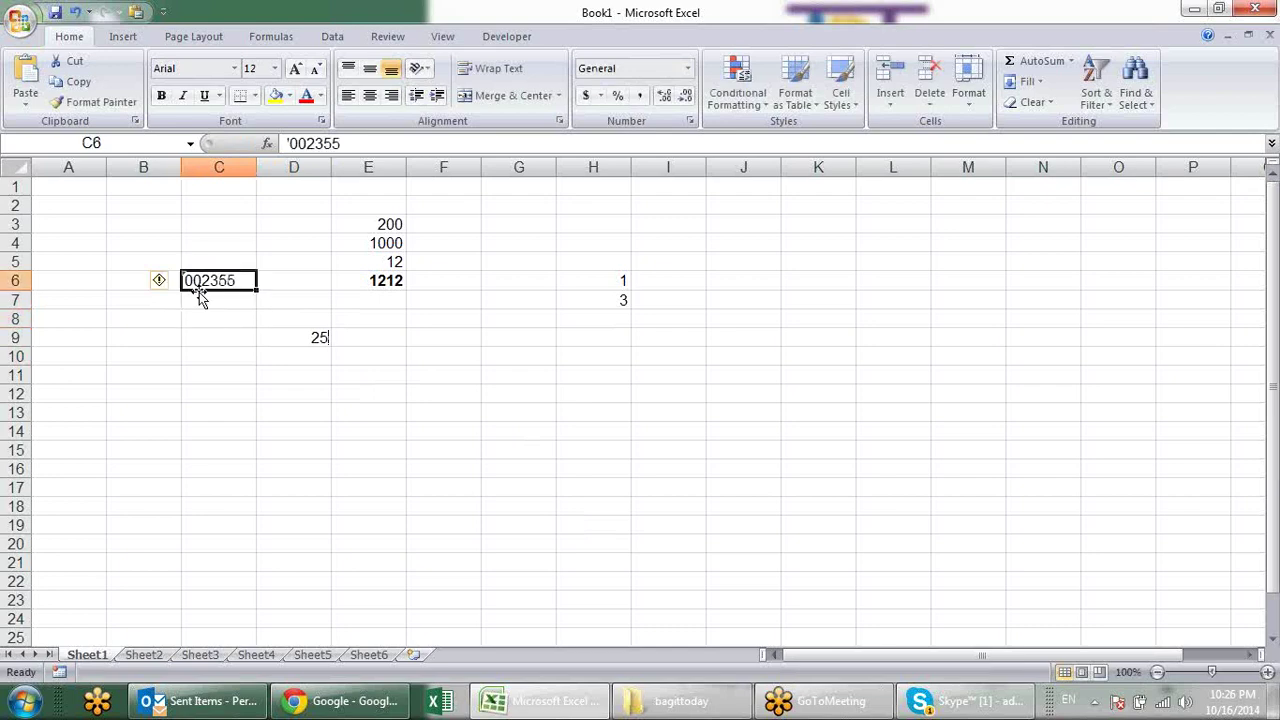
click(174, 284)
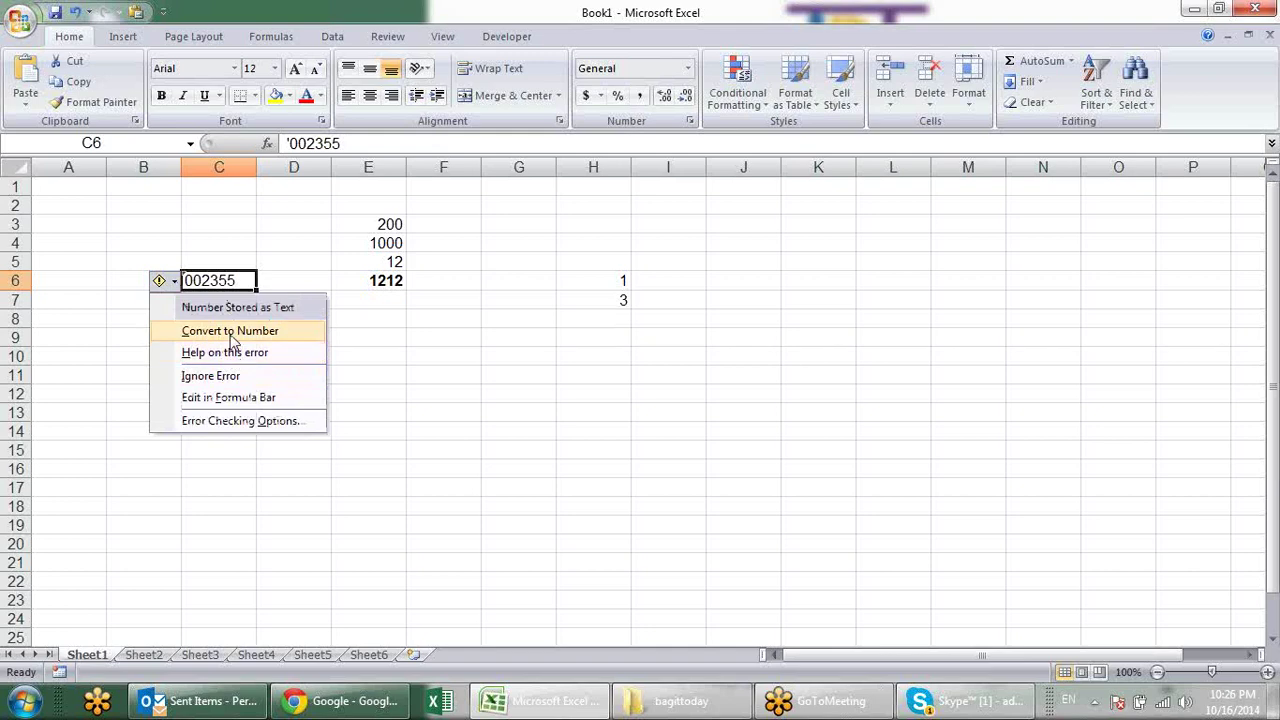
click(230, 331)
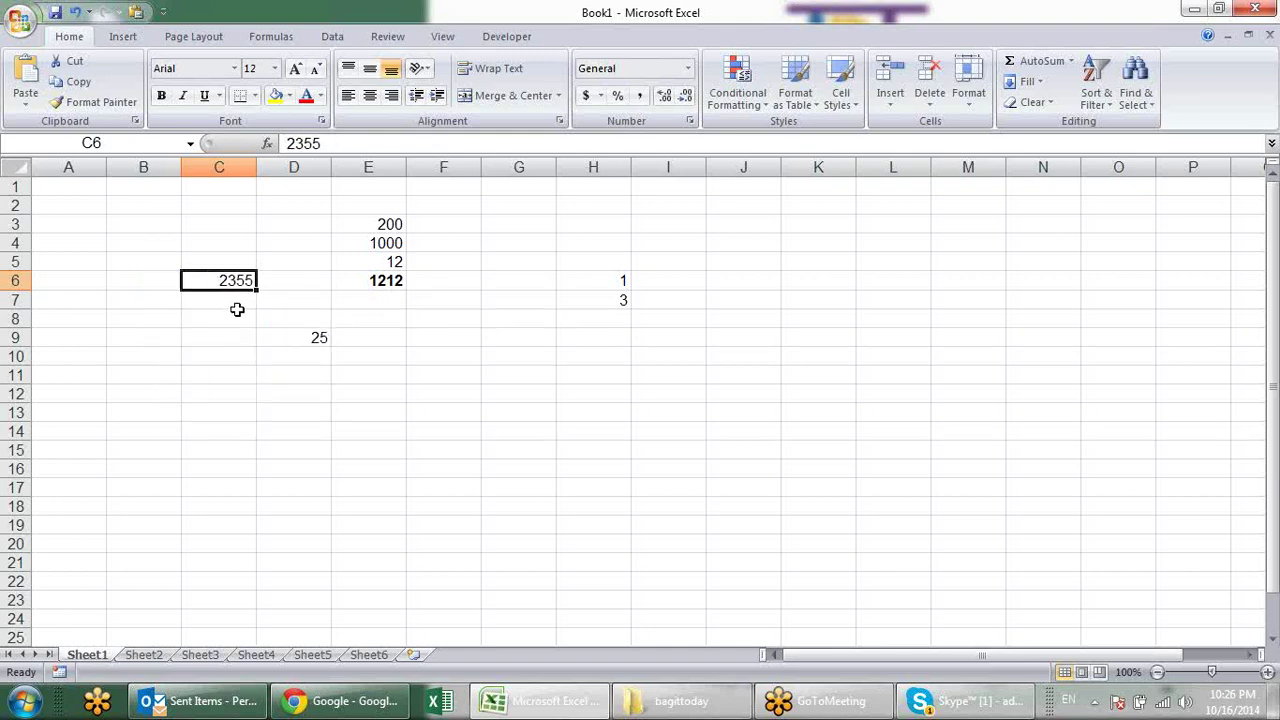
click(223, 366)
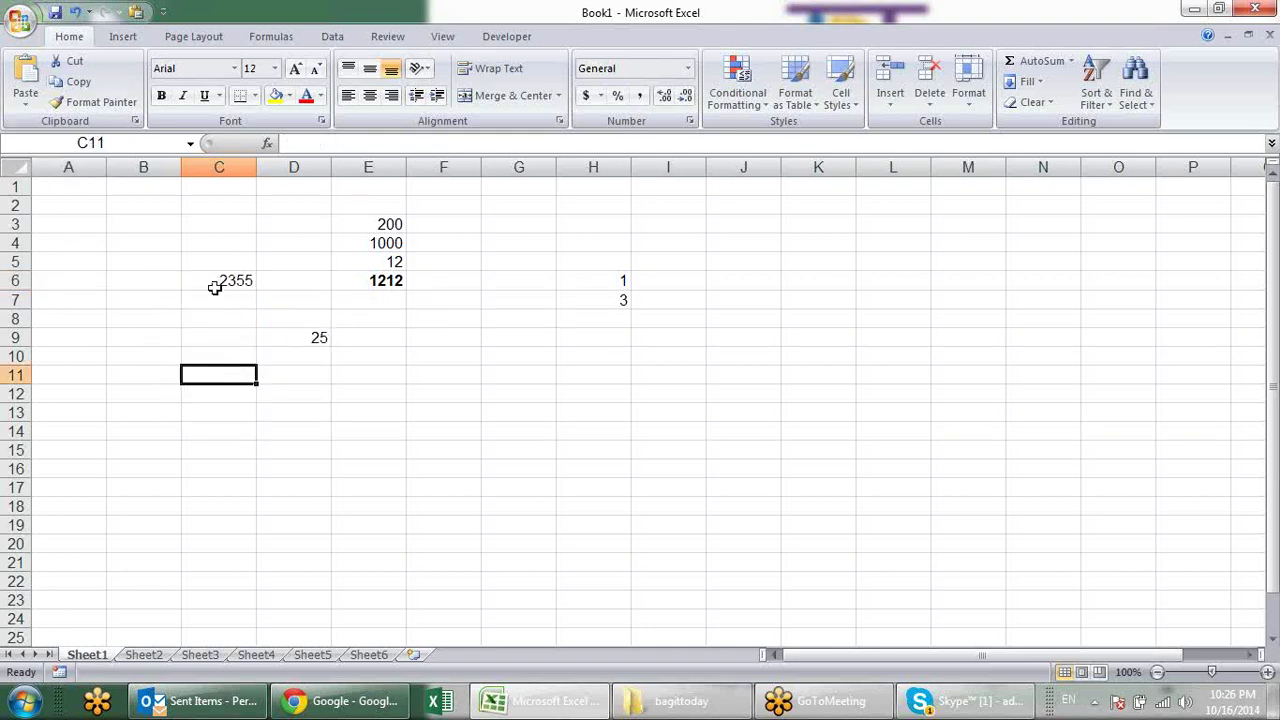
click(20, 20)
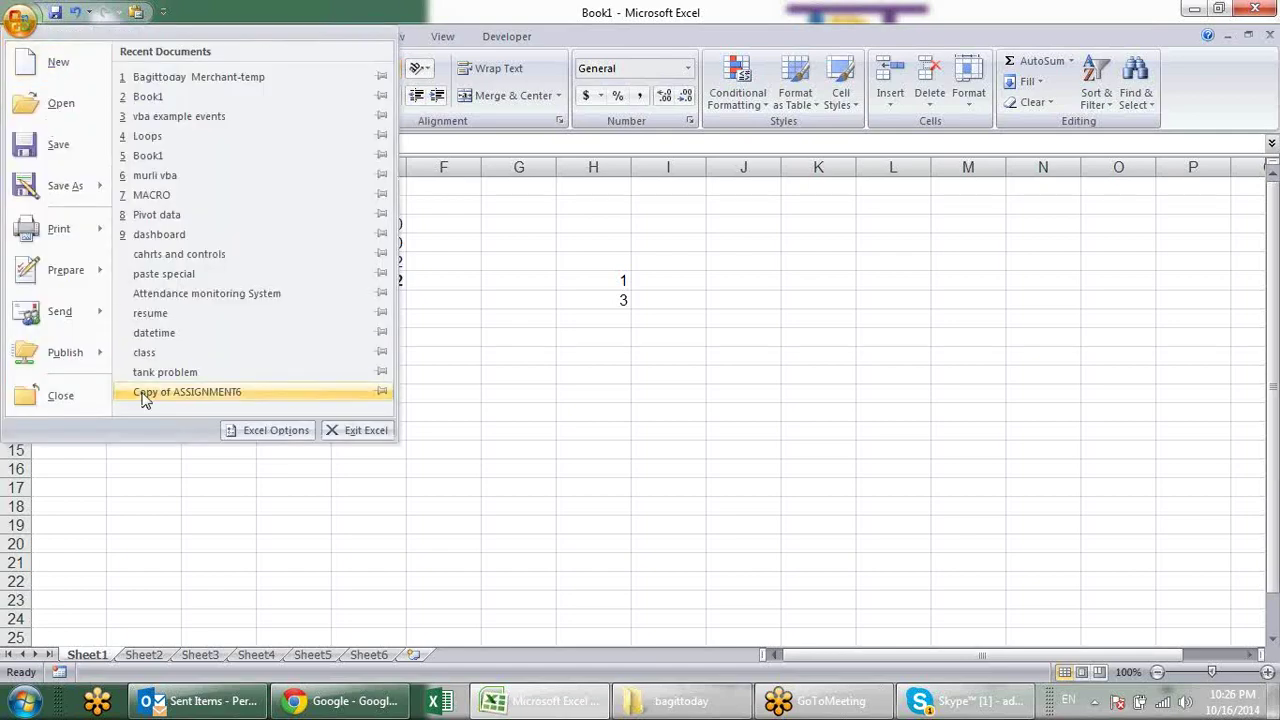
- After reviewing the Formulas options, turn off Ignore words in UPPERCASE under Proofing and apply
click(265, 432)
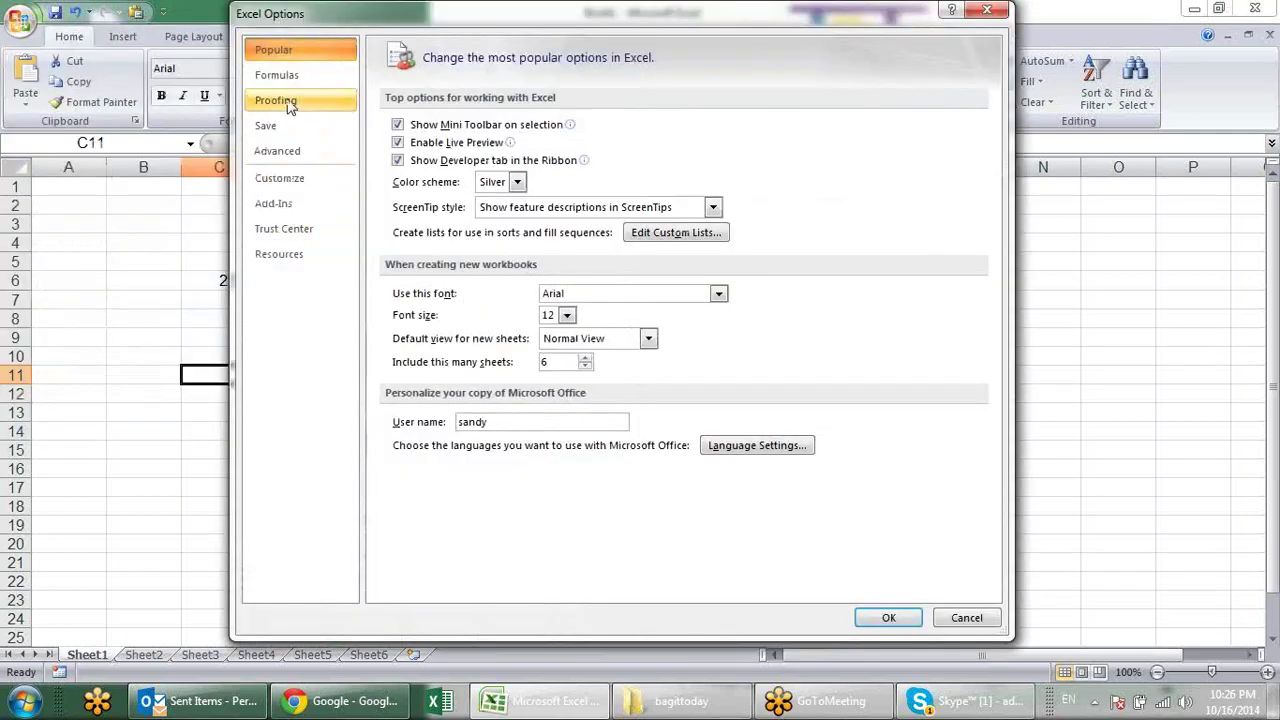
click(295, 97)
click(296, 79)
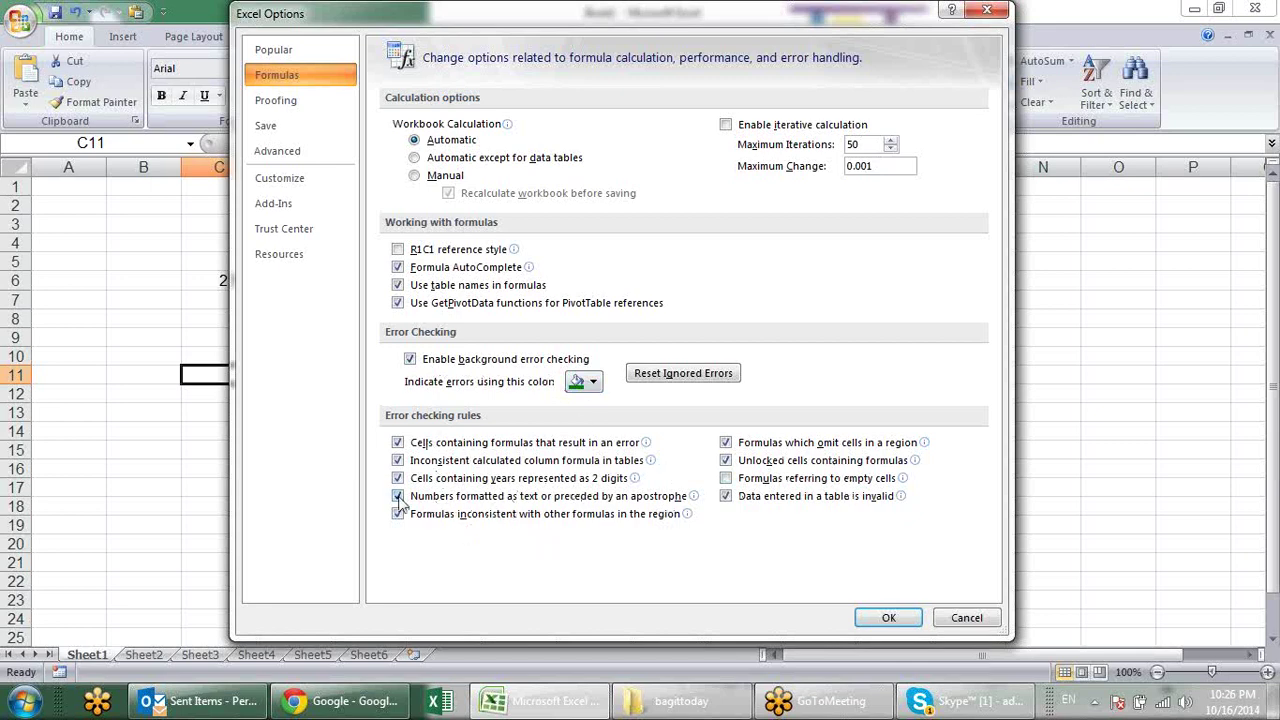
mouse_move(502, 498)
click(335, 106)
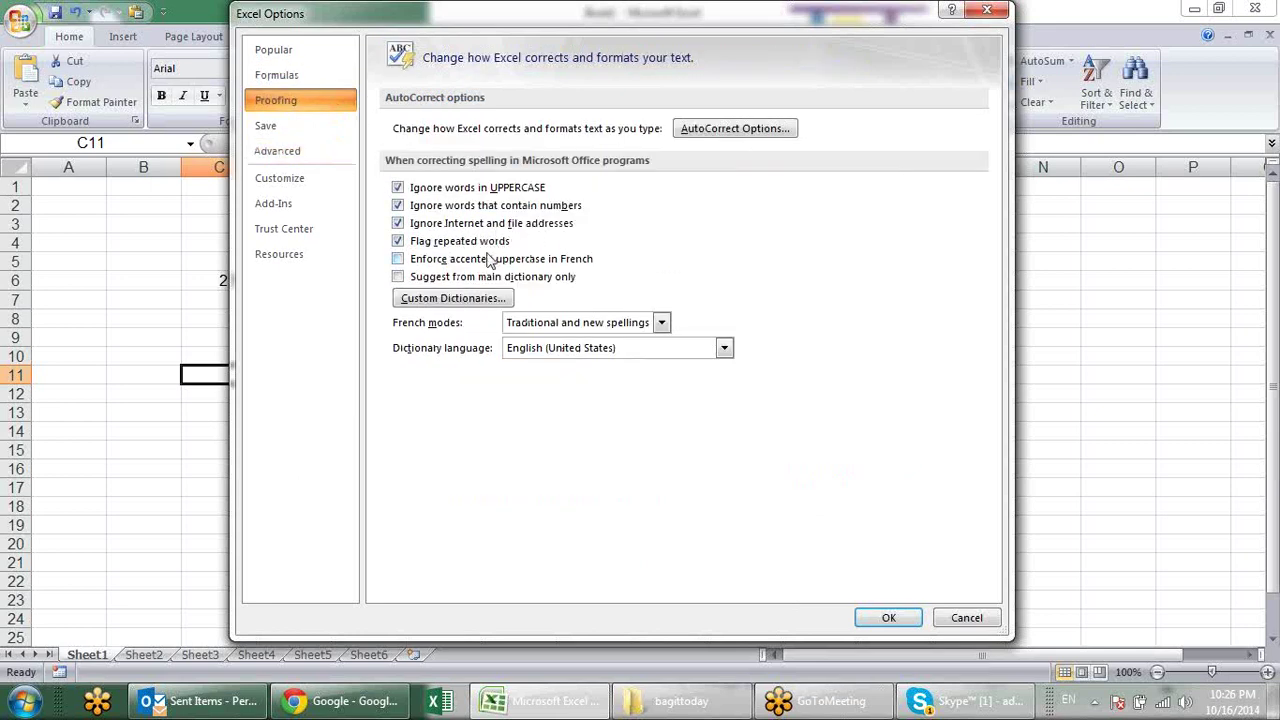
click(428, 190)
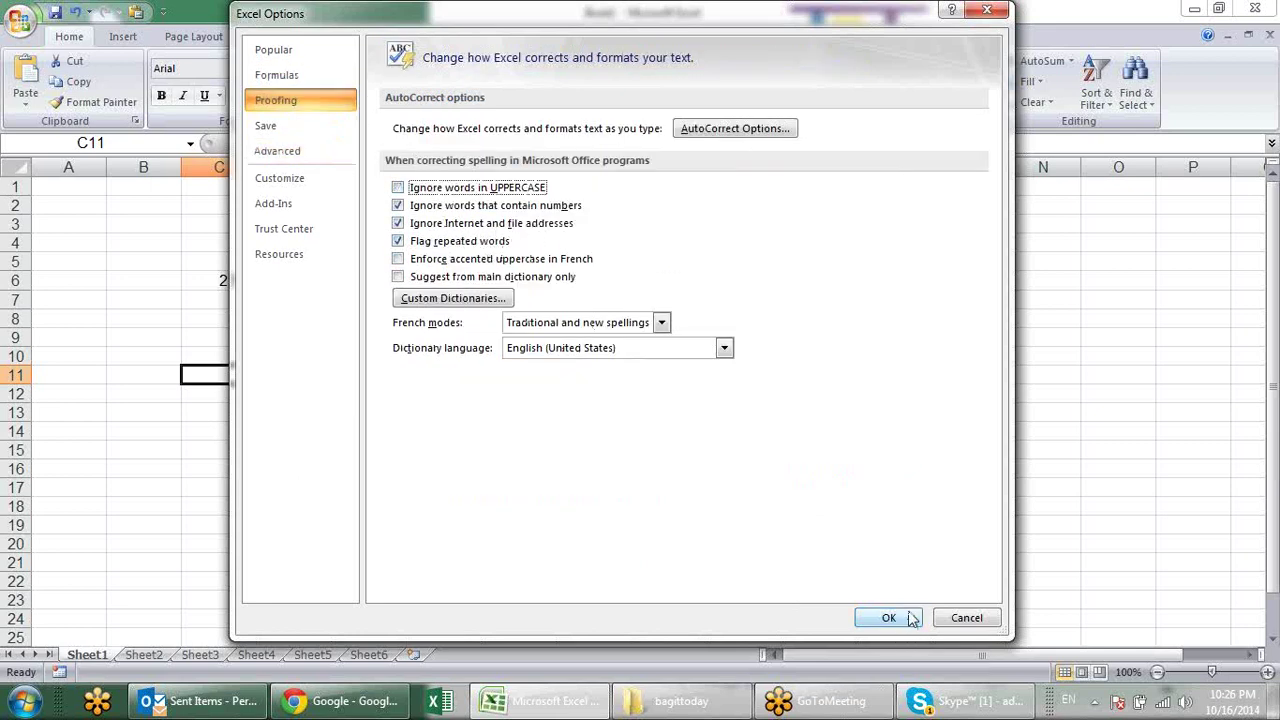
click(888, 617)
click(500, 317)
- Enter 'boook' in G9 and 'BOOOK' in H9, then run a spelling check from G9 with F7
click(500, 337)
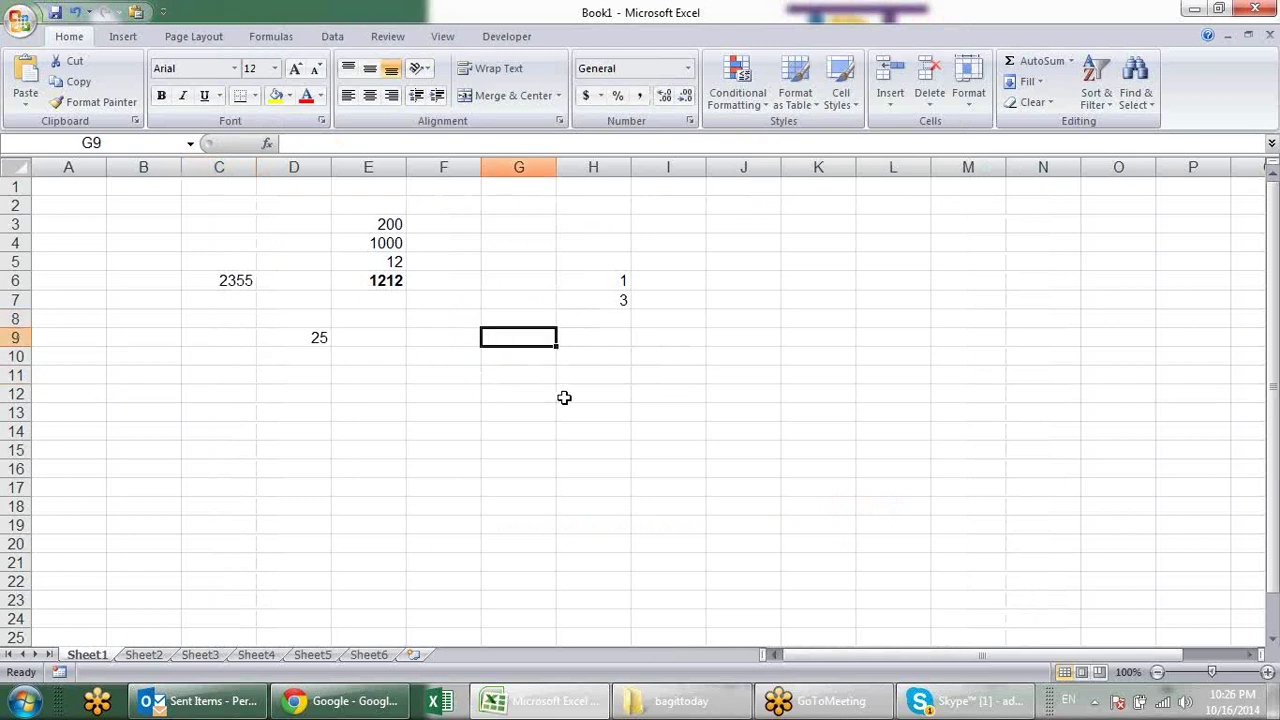
text(booo)
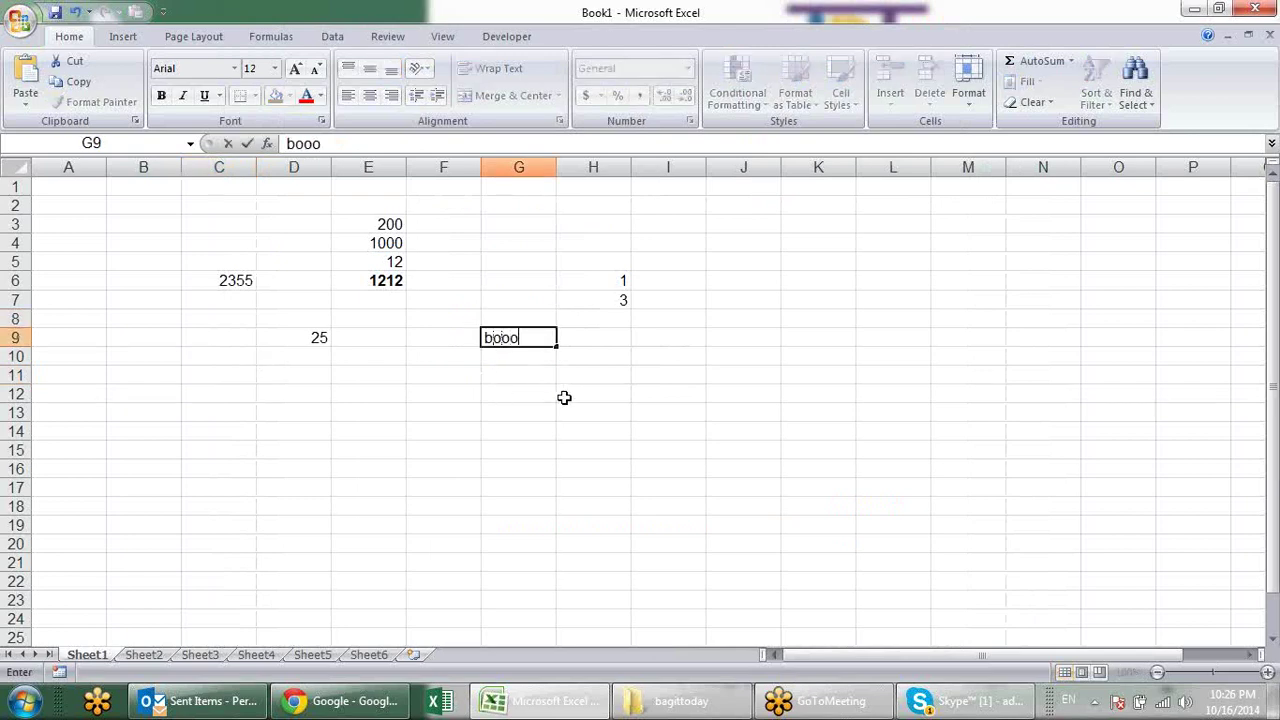
text(k)
key(Tab)
text(BO)
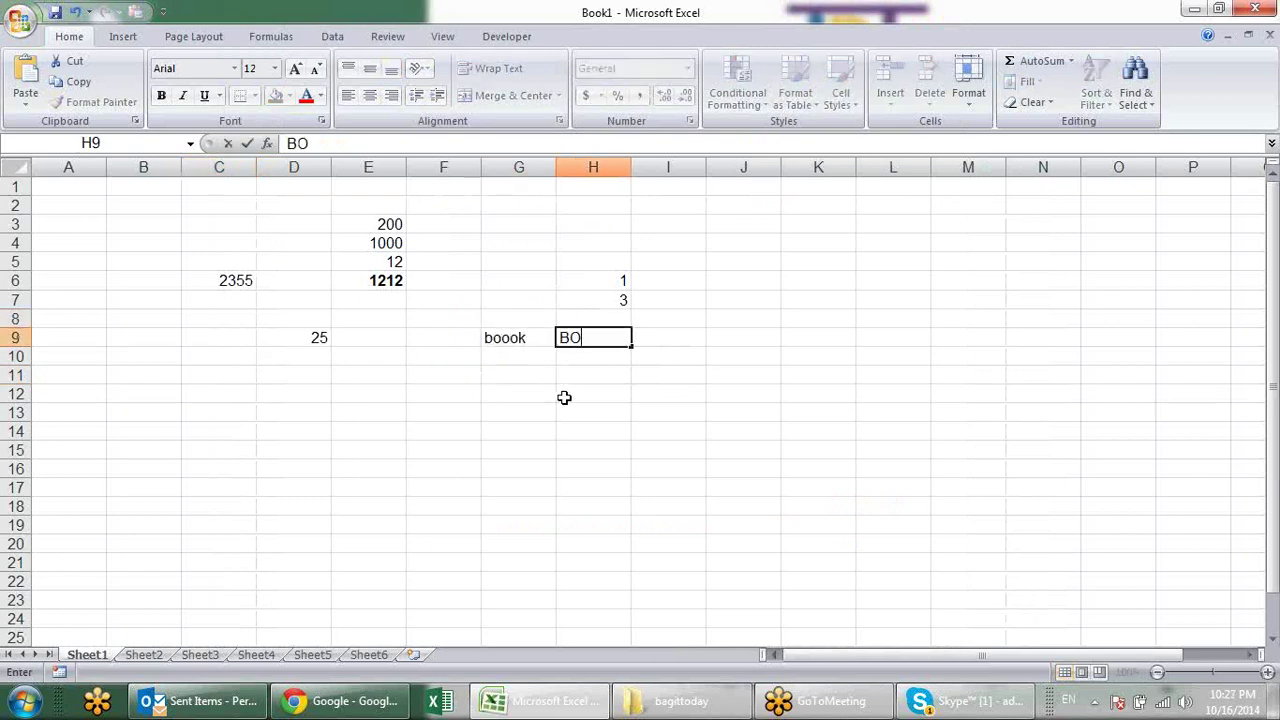
text(OOK)
key(Return)
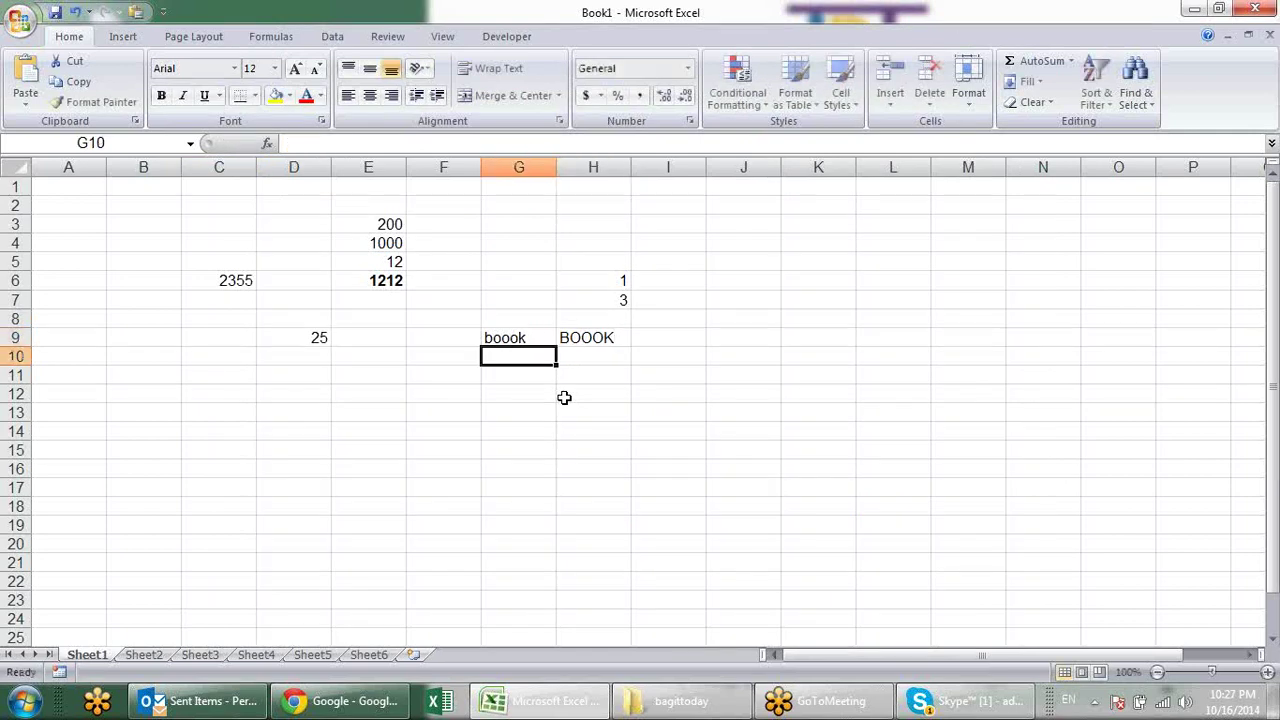
key(Up)
key(F7)
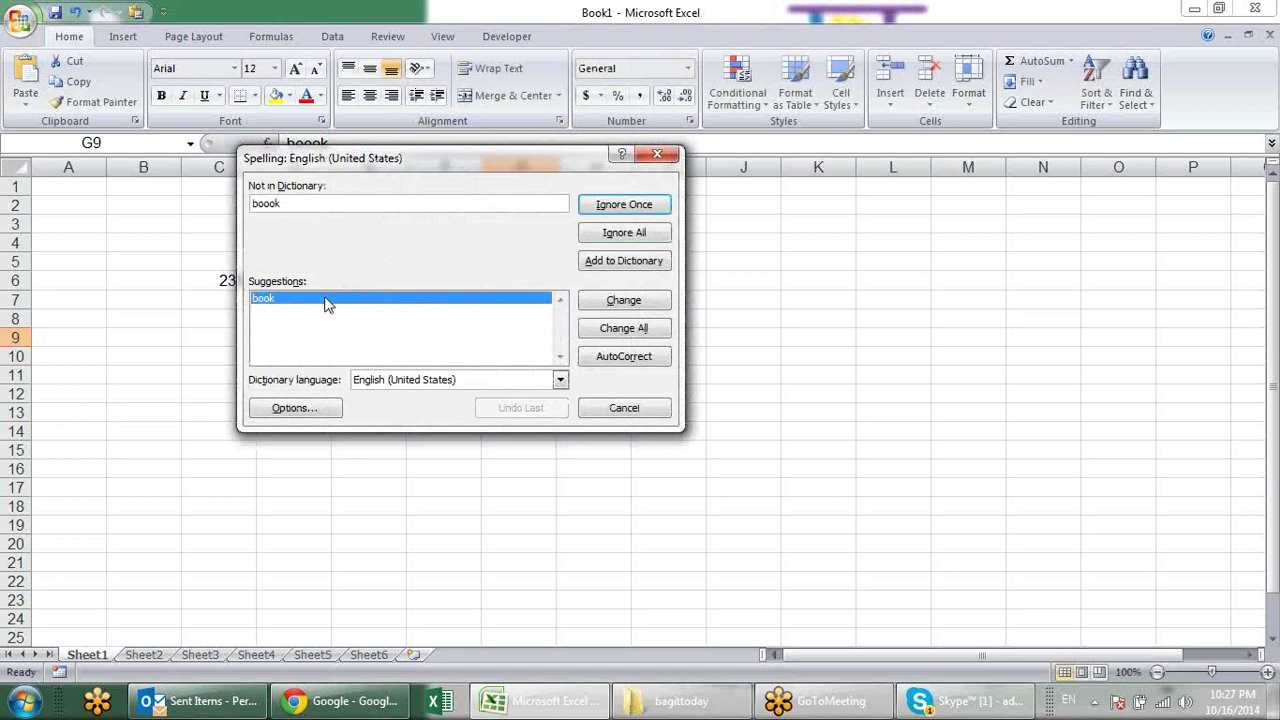
- Ignore All for 'boook', move the Spelling dialog aside to reveal 'BOOOK' flagged, then close it
click(612, 205)
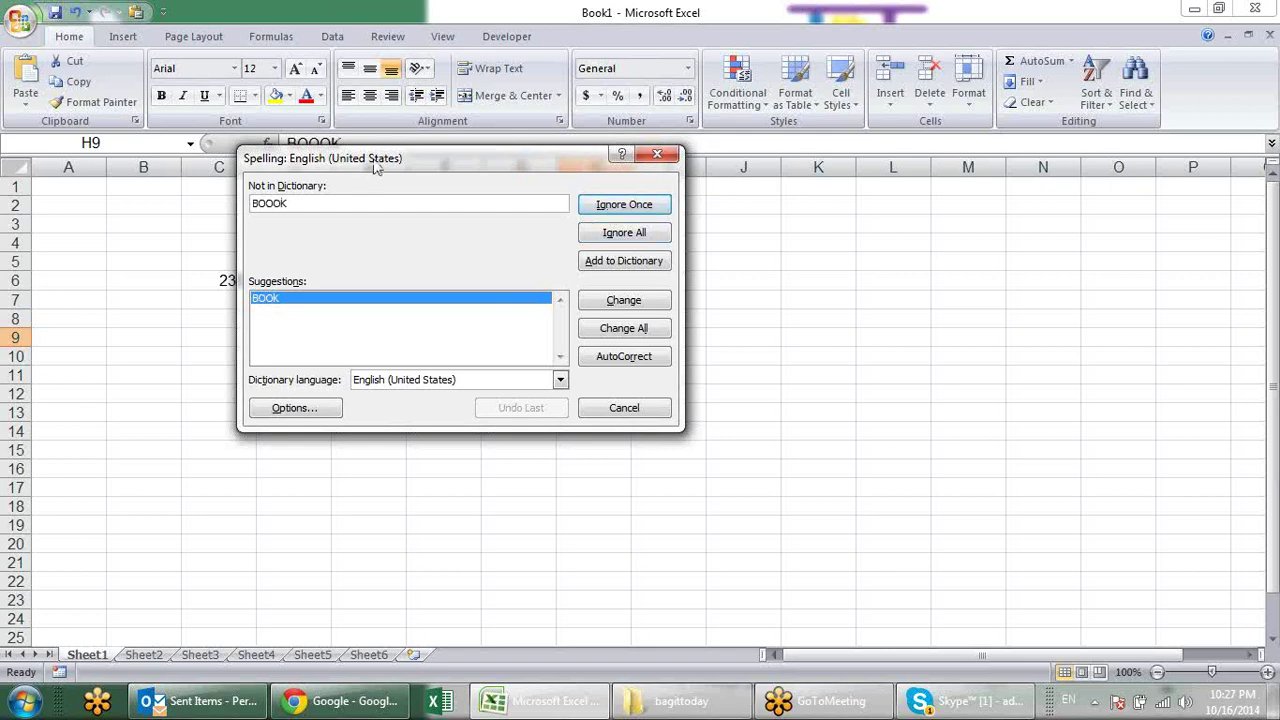
mouse_move(375, 167)
mouse_down()
mouse_move(805, 255)
mouse_move(807, 244)
mouse_up()
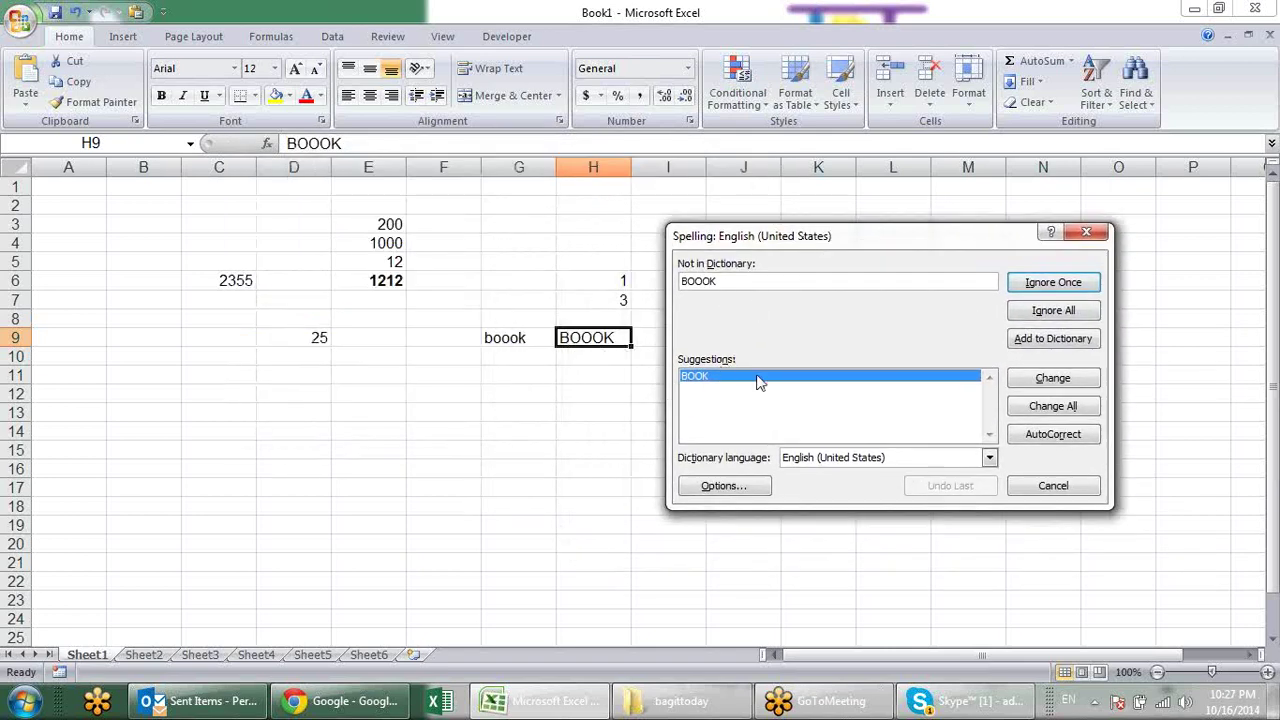
click(1086, 232)
click(14, 28)
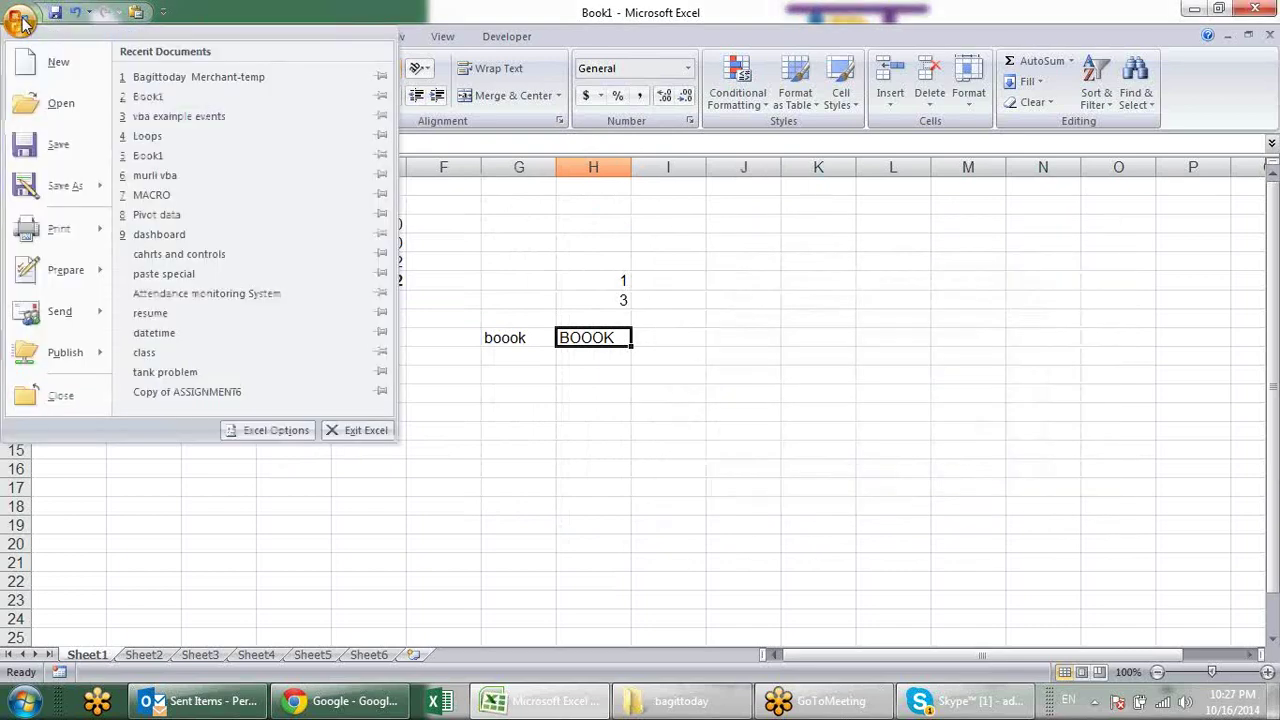
- Turn Ignore words in UPPERCASE back on in the Proofing options
click(263, 431)
click(280, 101)
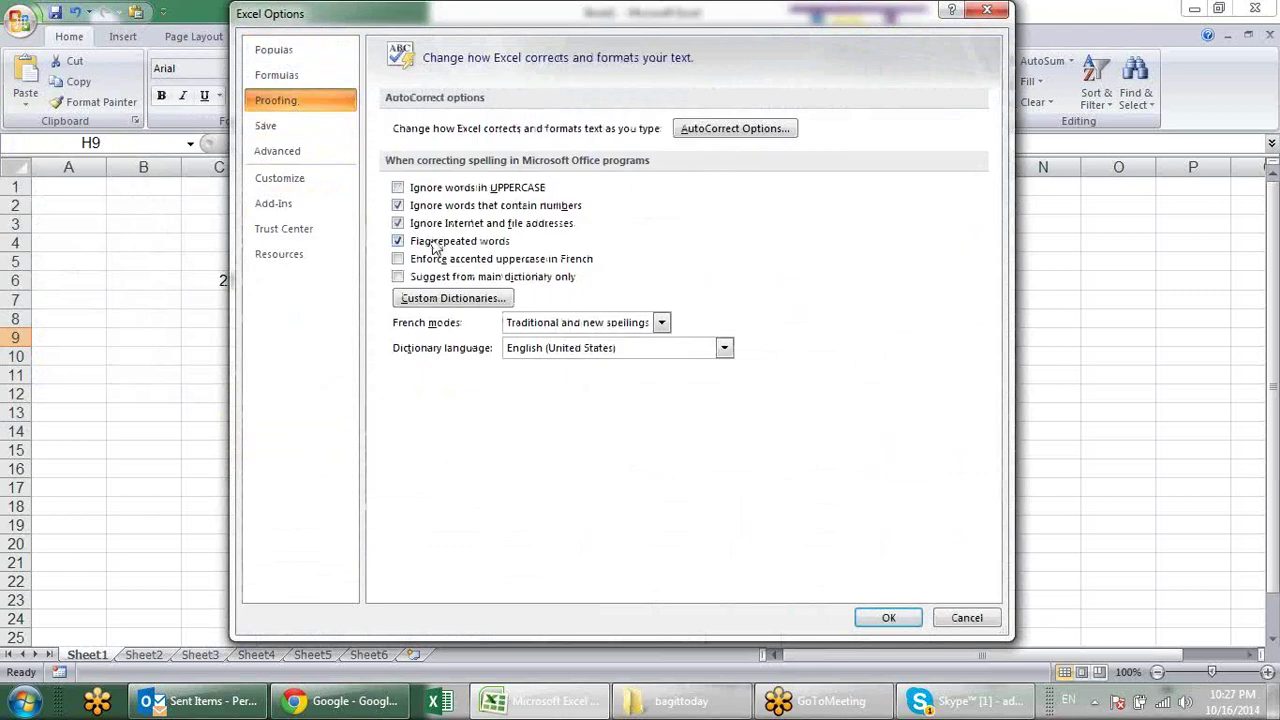
click(420, 190)
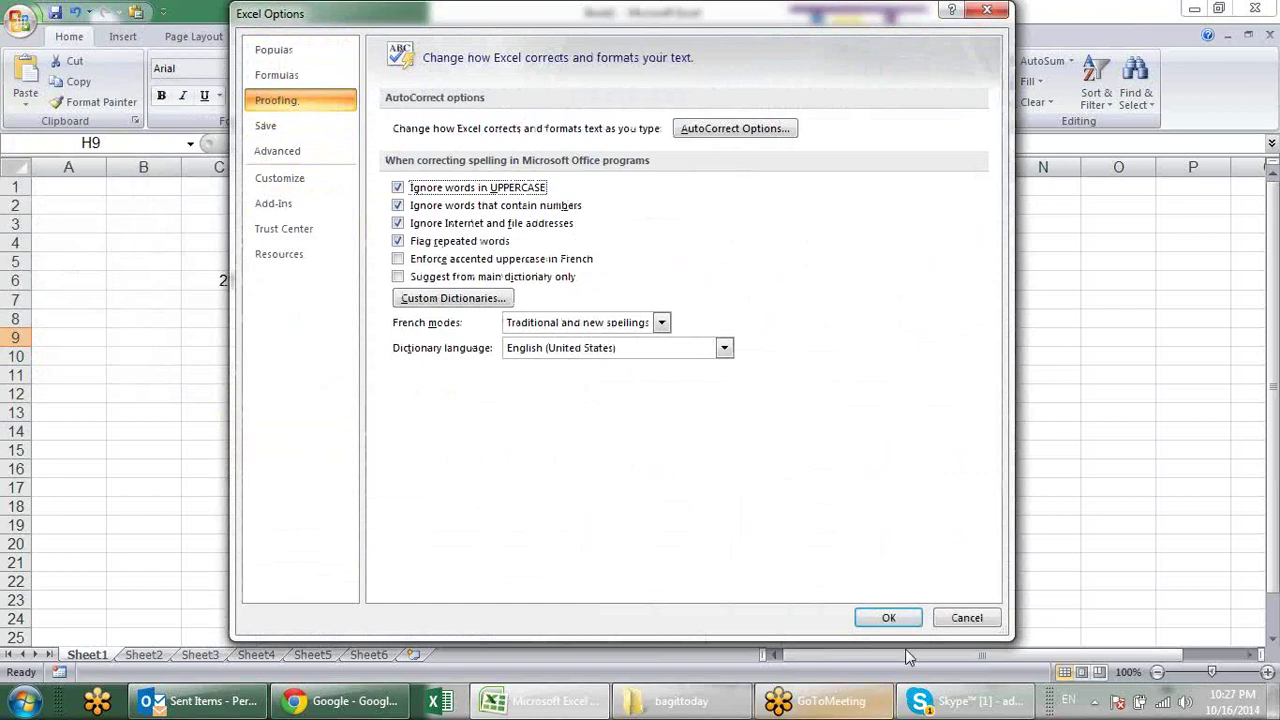
click(888, 617)
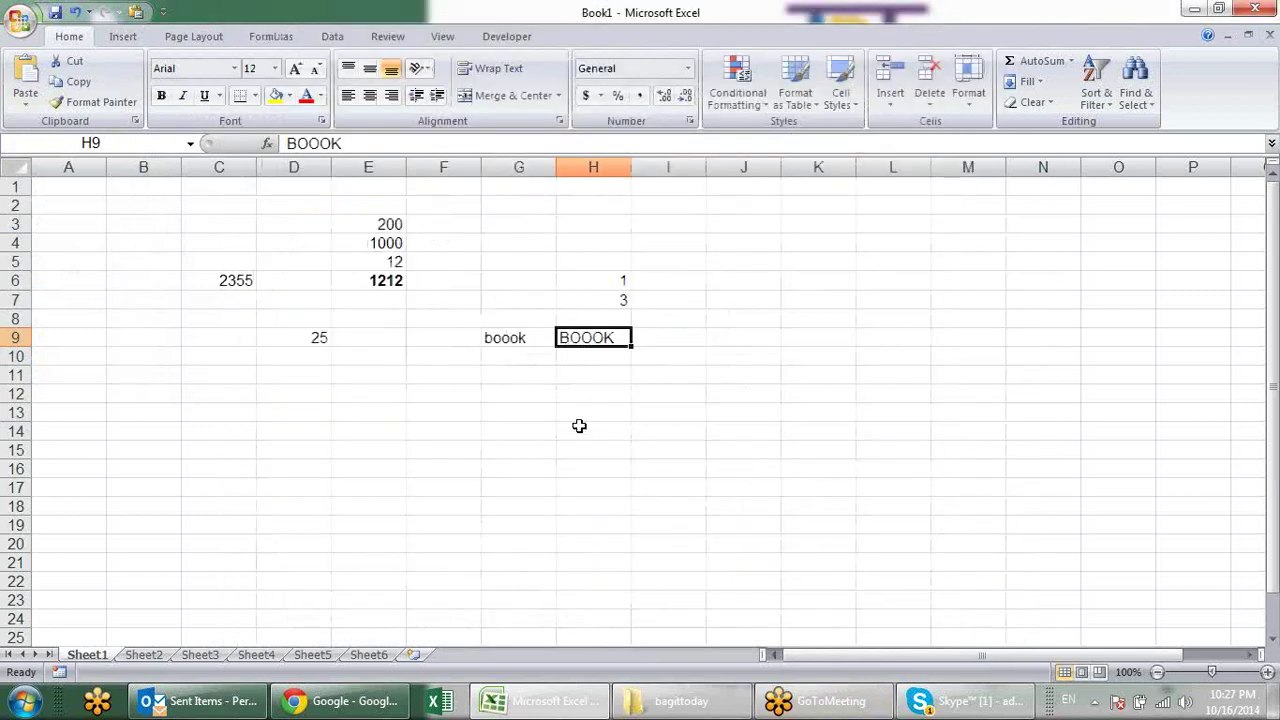
- Spell check from G9, ignoring 'boook' once and continuing until the check completes
click(516, 342)
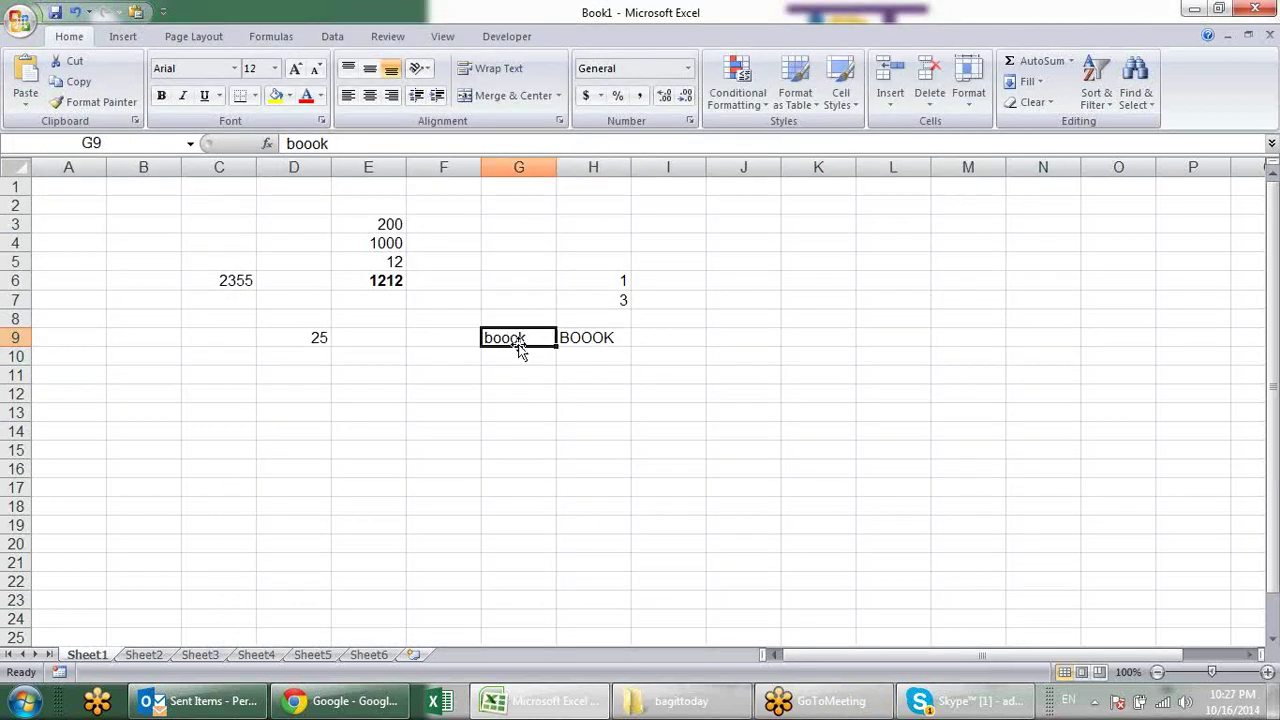
key(F7)
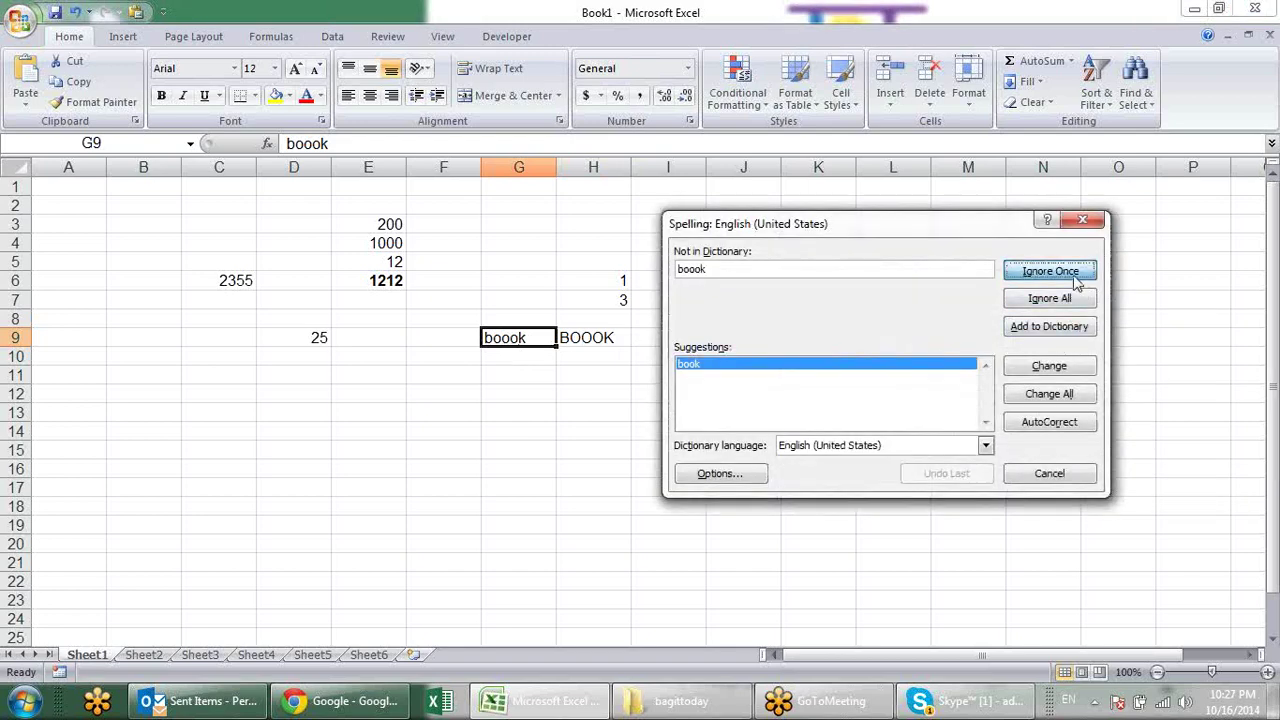
click(1077, 283)
click(602, 402)
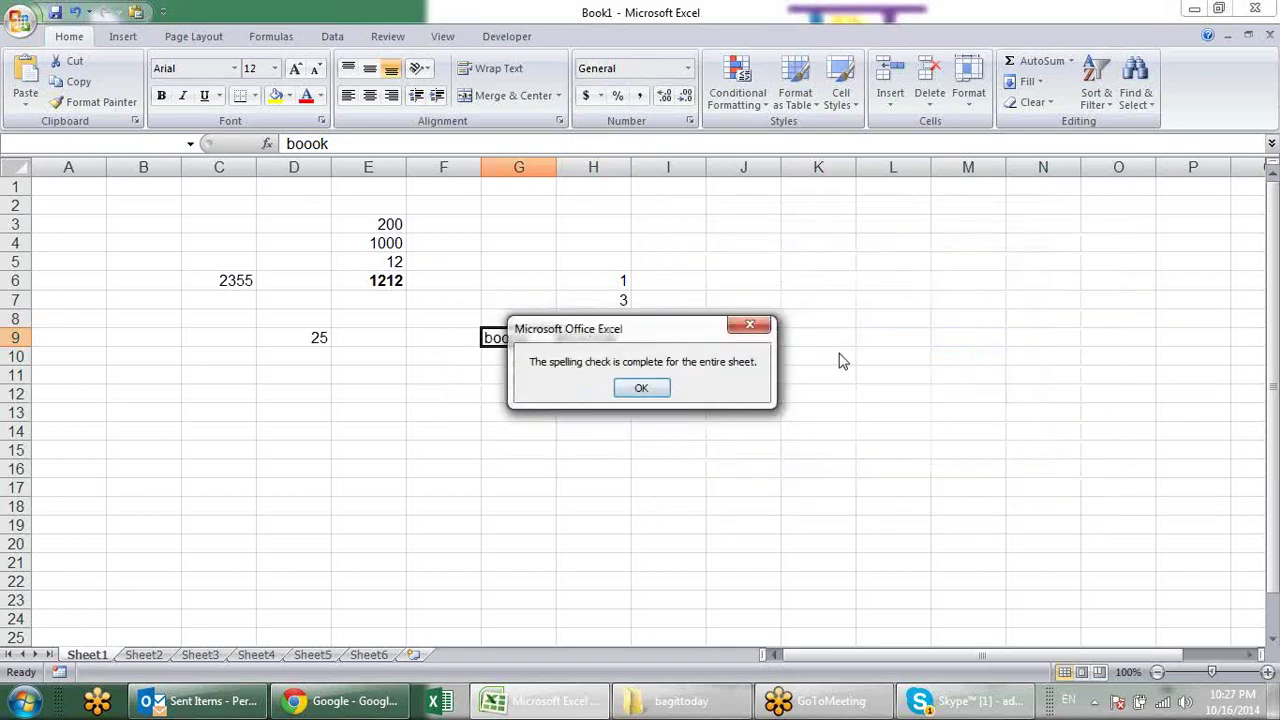
click(640, 388)
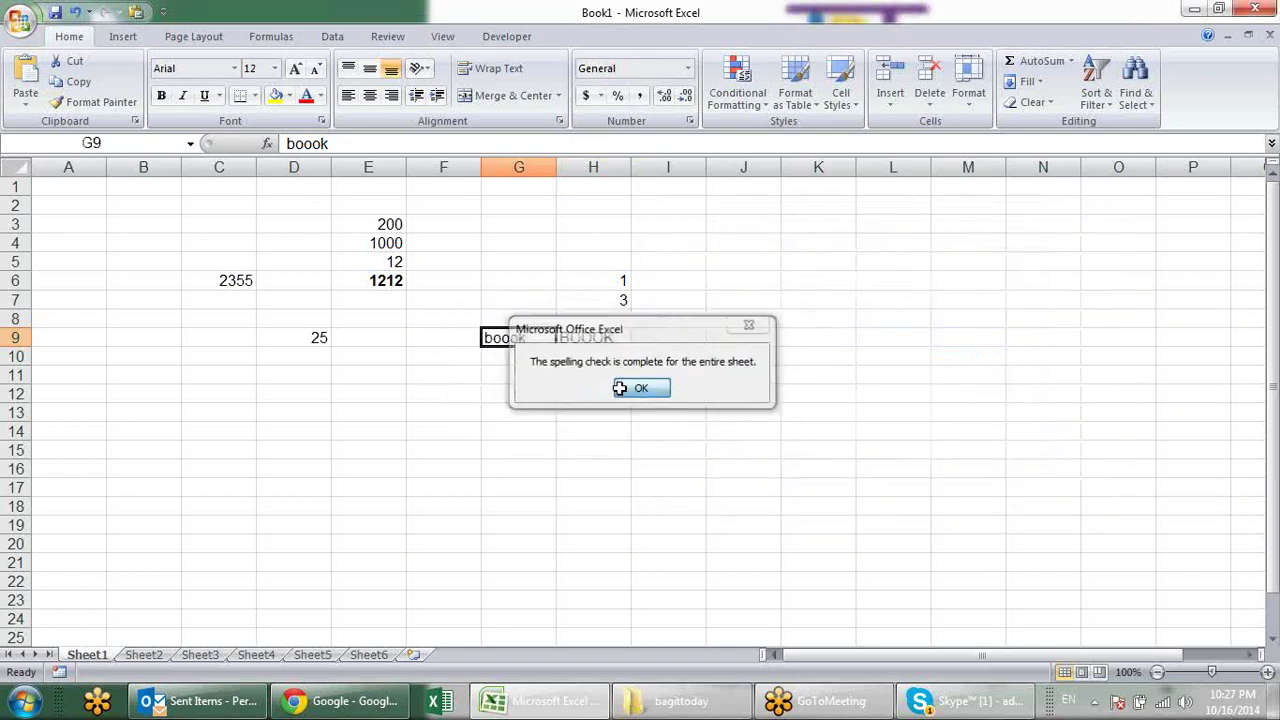
click(38, 30)
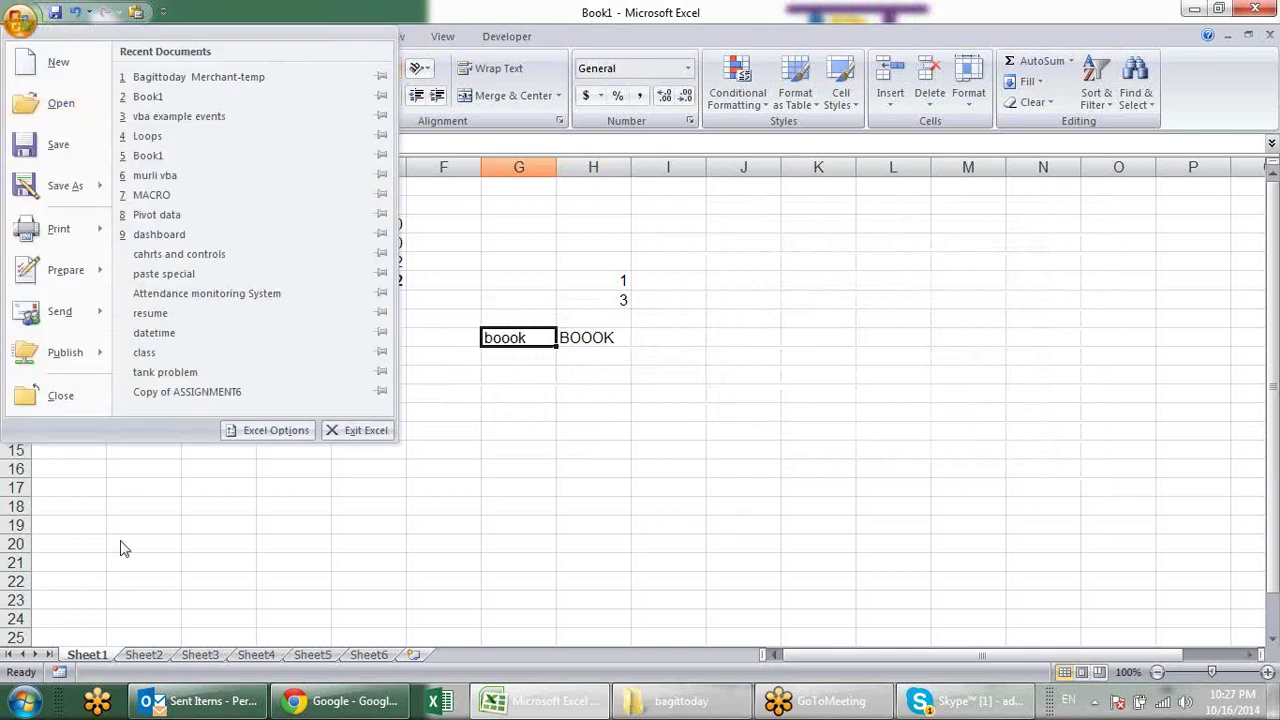
click(266, 431)
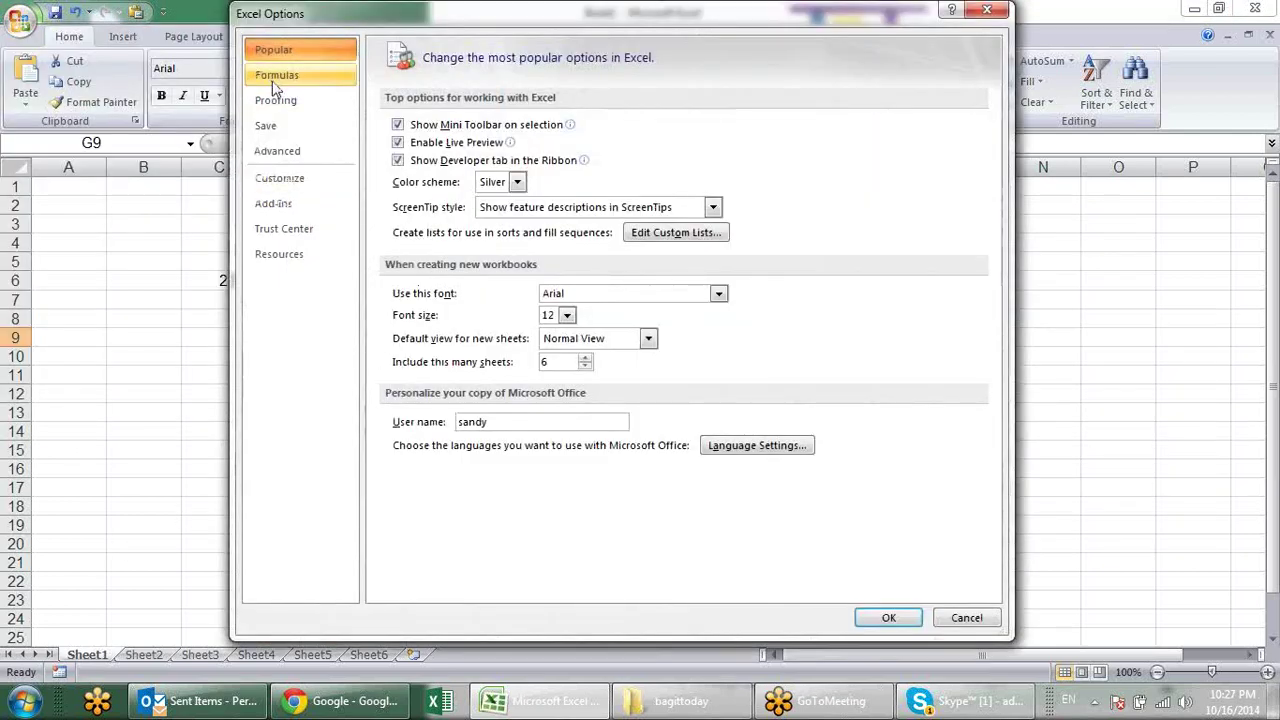
click(300, 102)
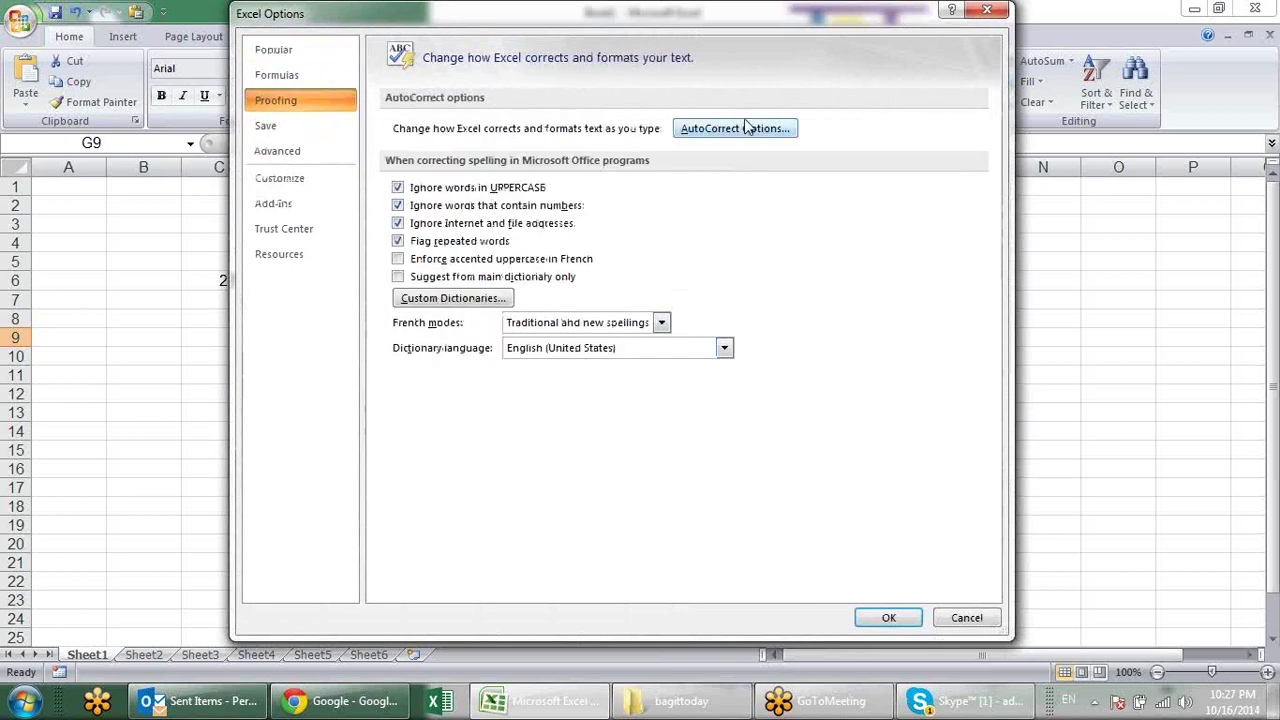
click(785, 128)
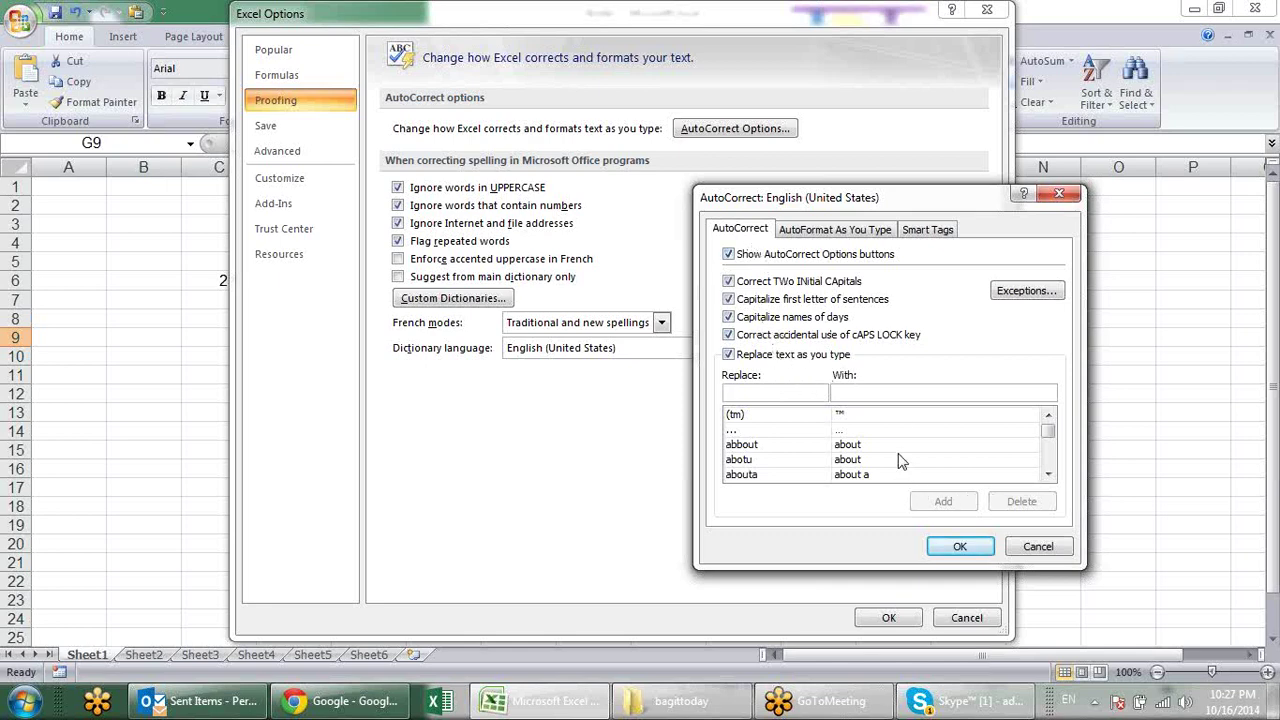
click(760, 414)
click(791, 393)
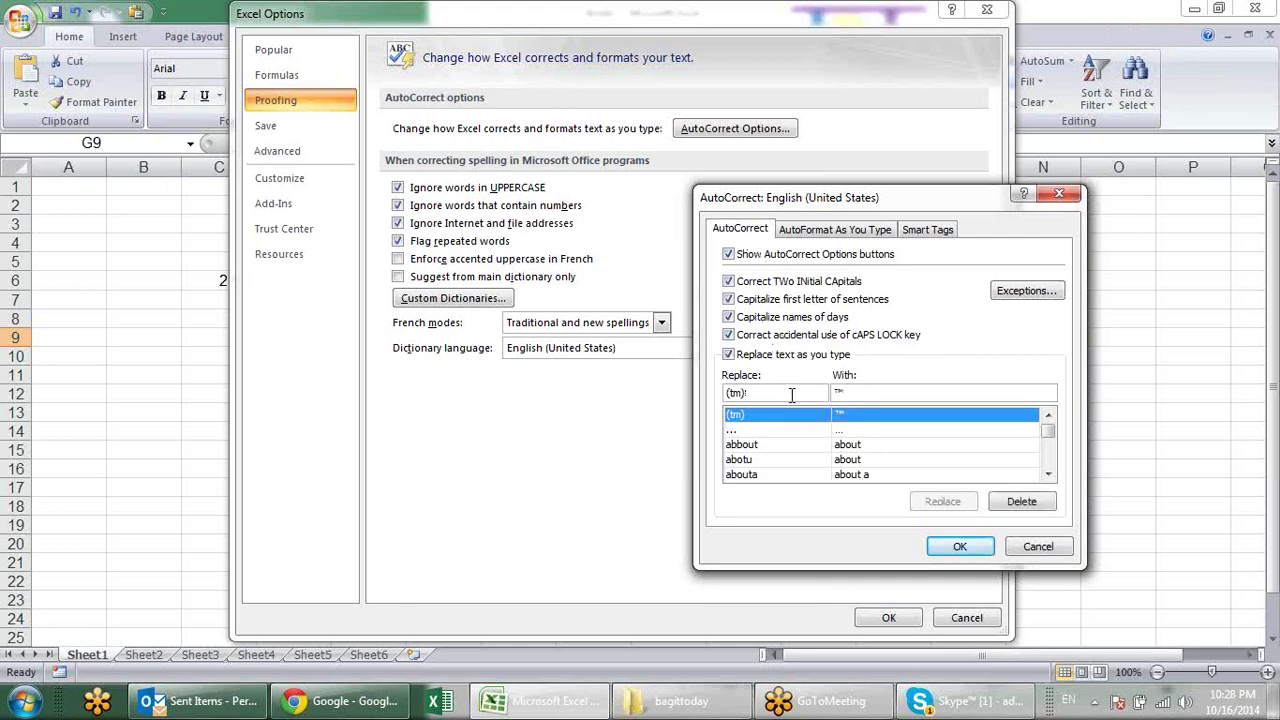
click(793, 430)
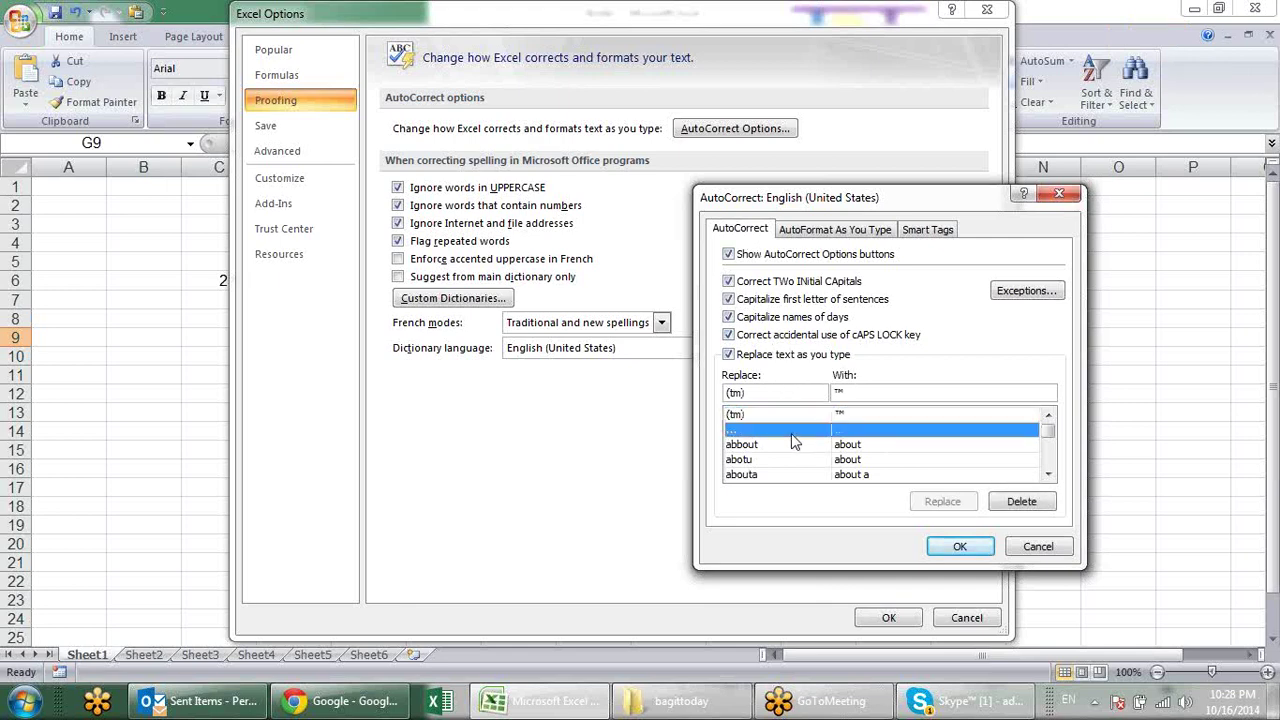
click(786, 416)
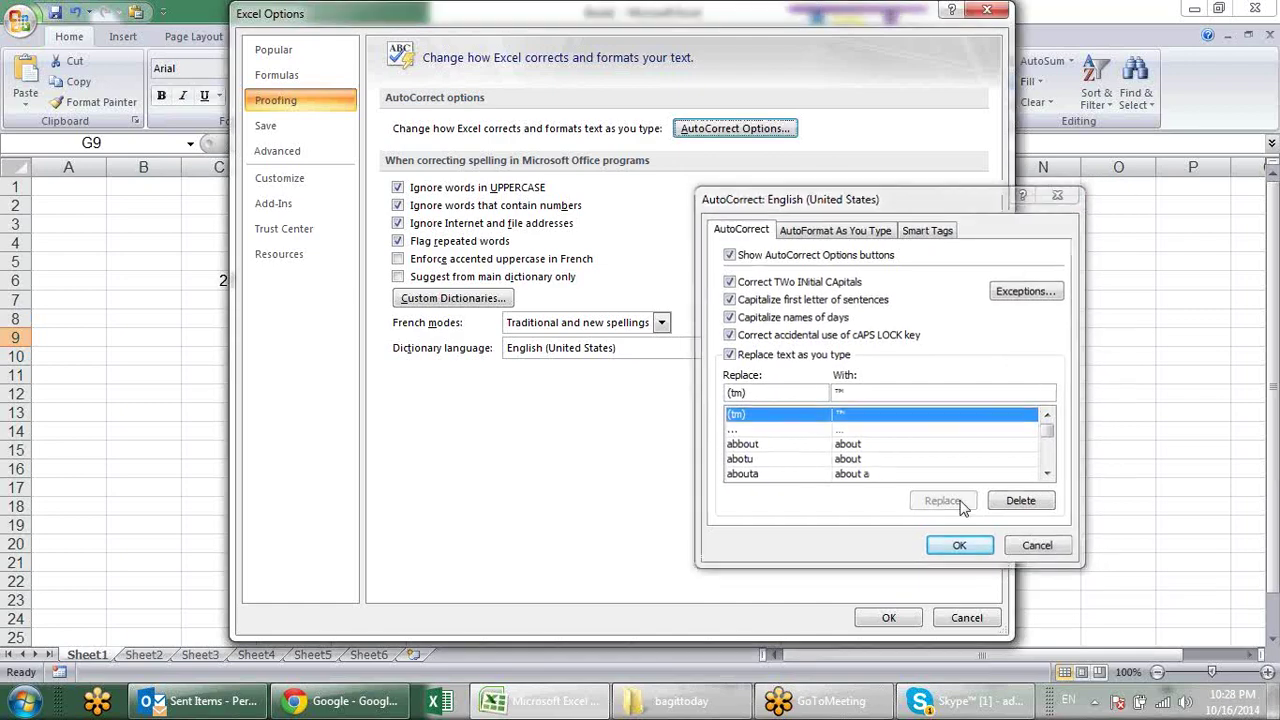
click(960, 546)
click(888, 617)
drag(508, 412, 511, 398)
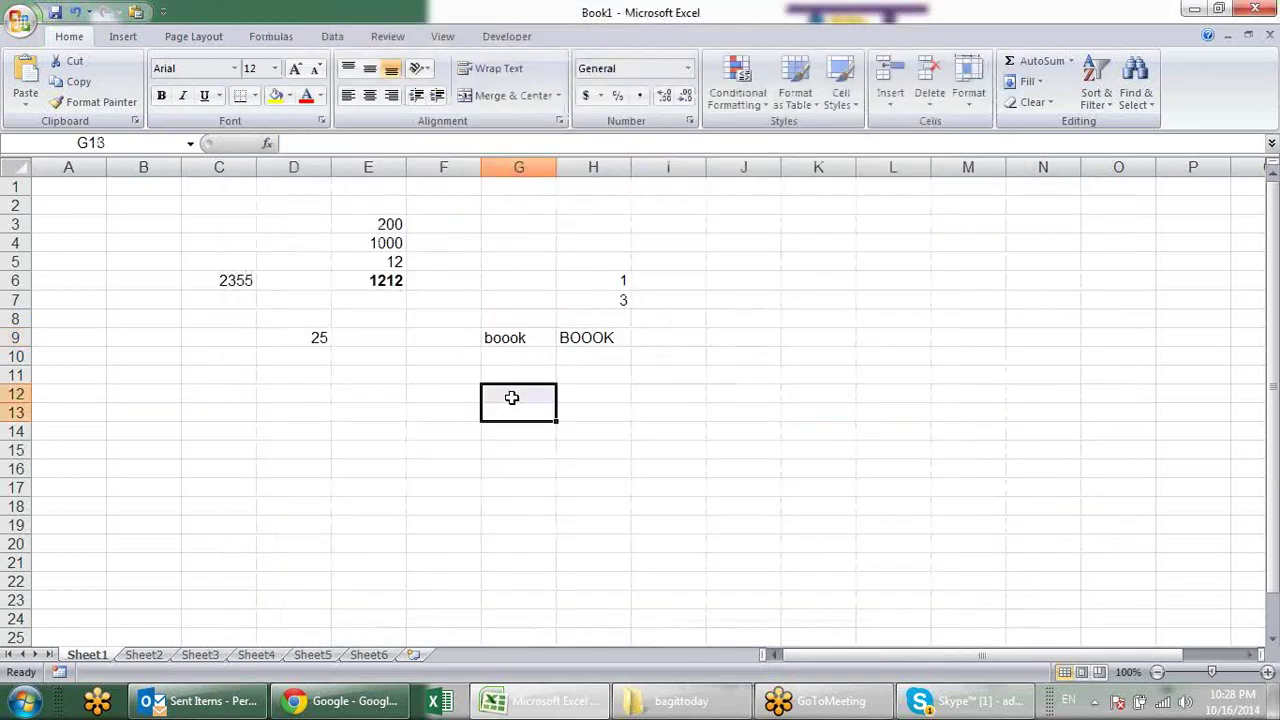
- Enter (TM) in H12 so it becomes ™, and keep a literal (c) in H13
click(561, 393)
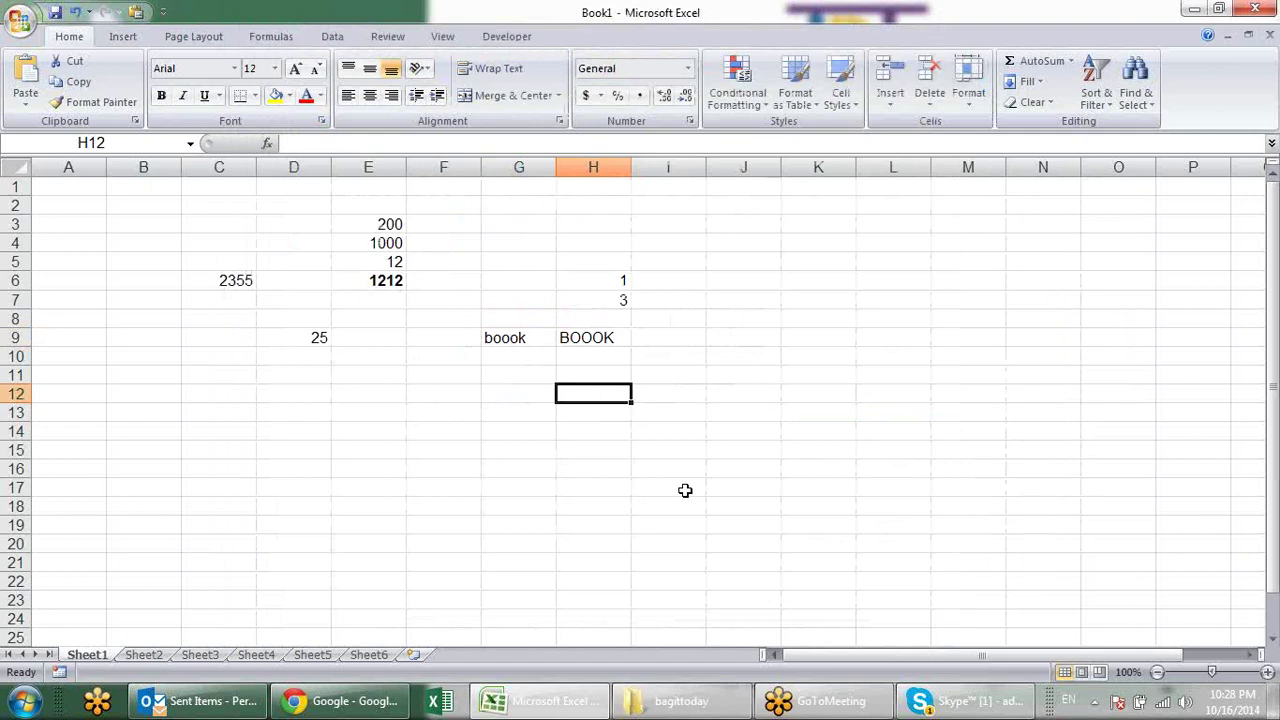
text((TM)
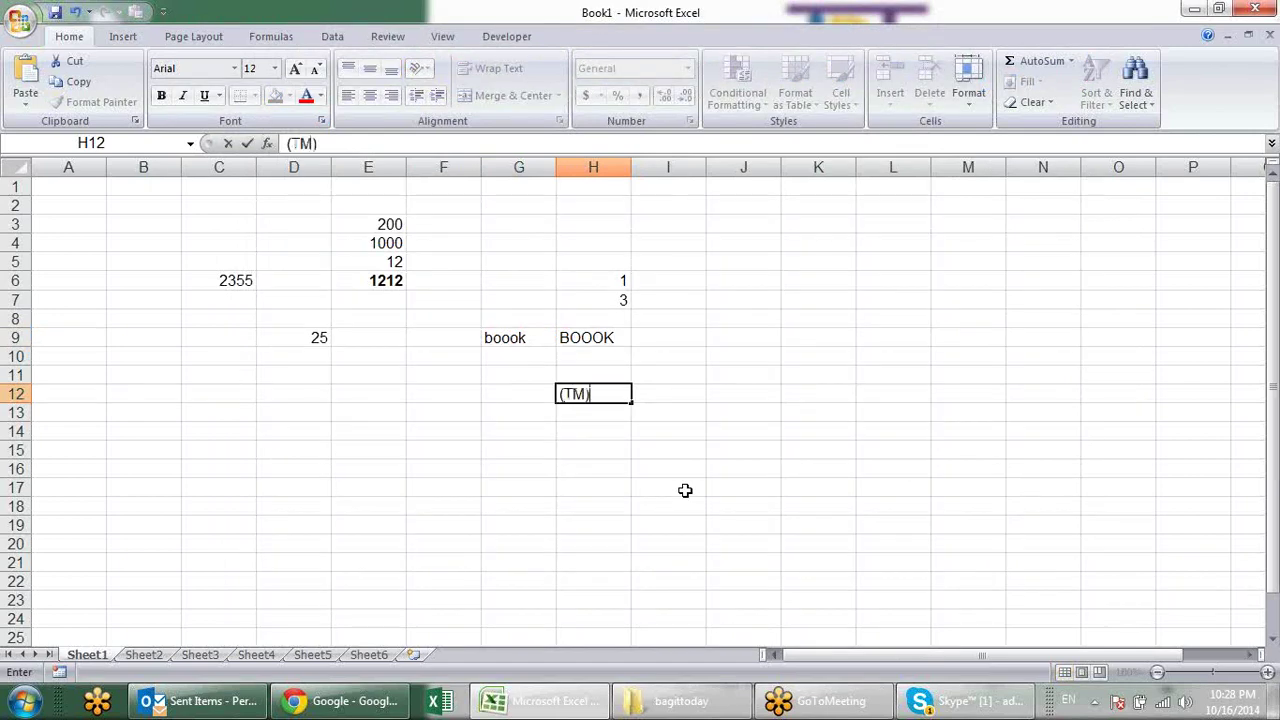
key(Return)
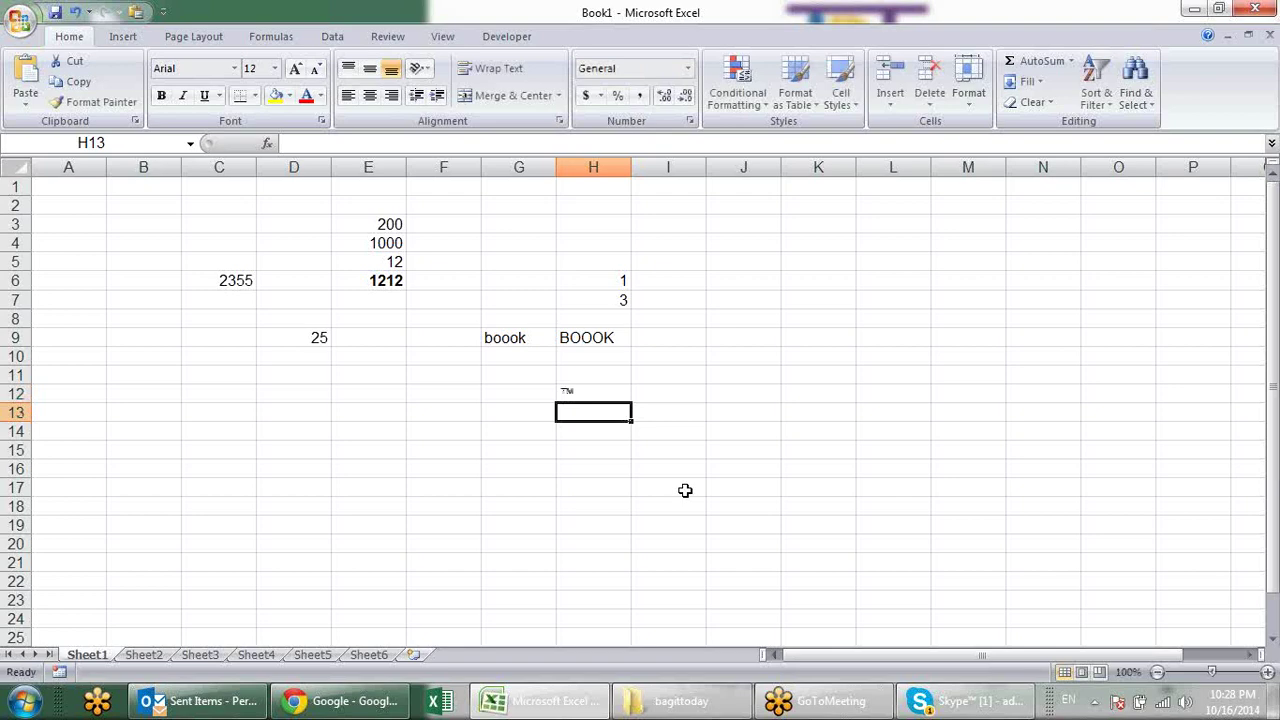
text((cc)
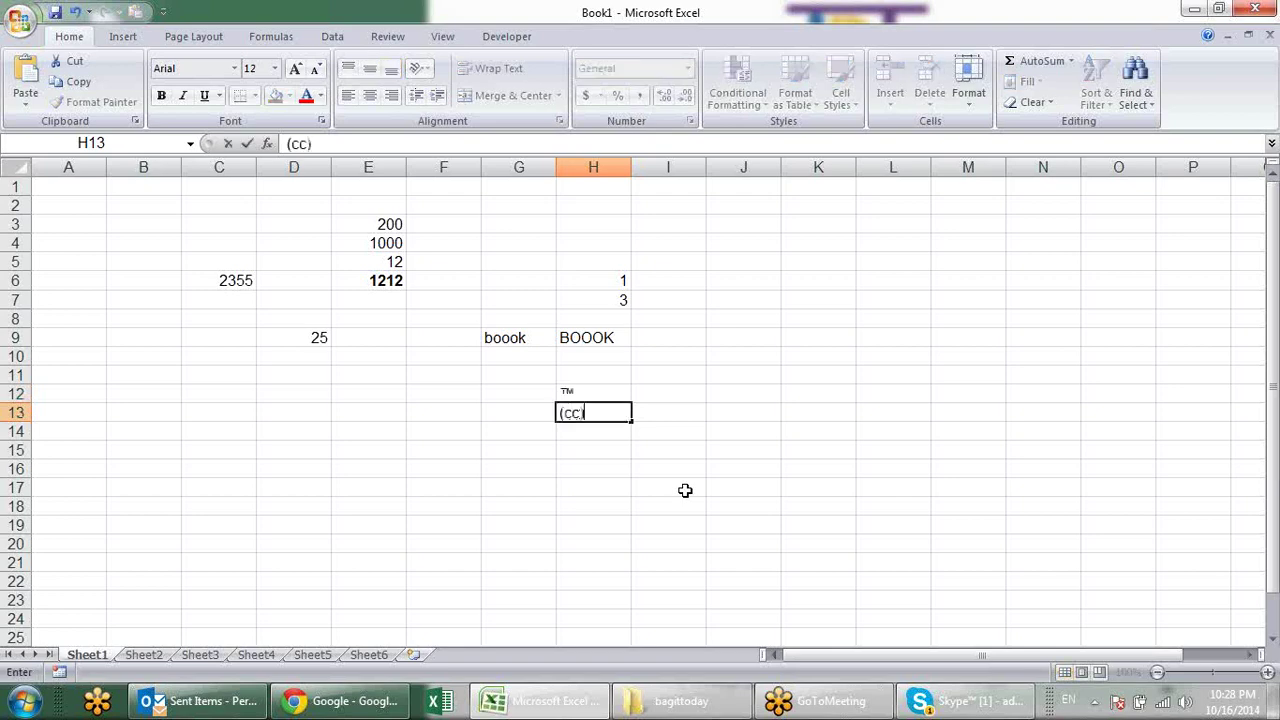
text())
key(BackSpace)
key(Return)
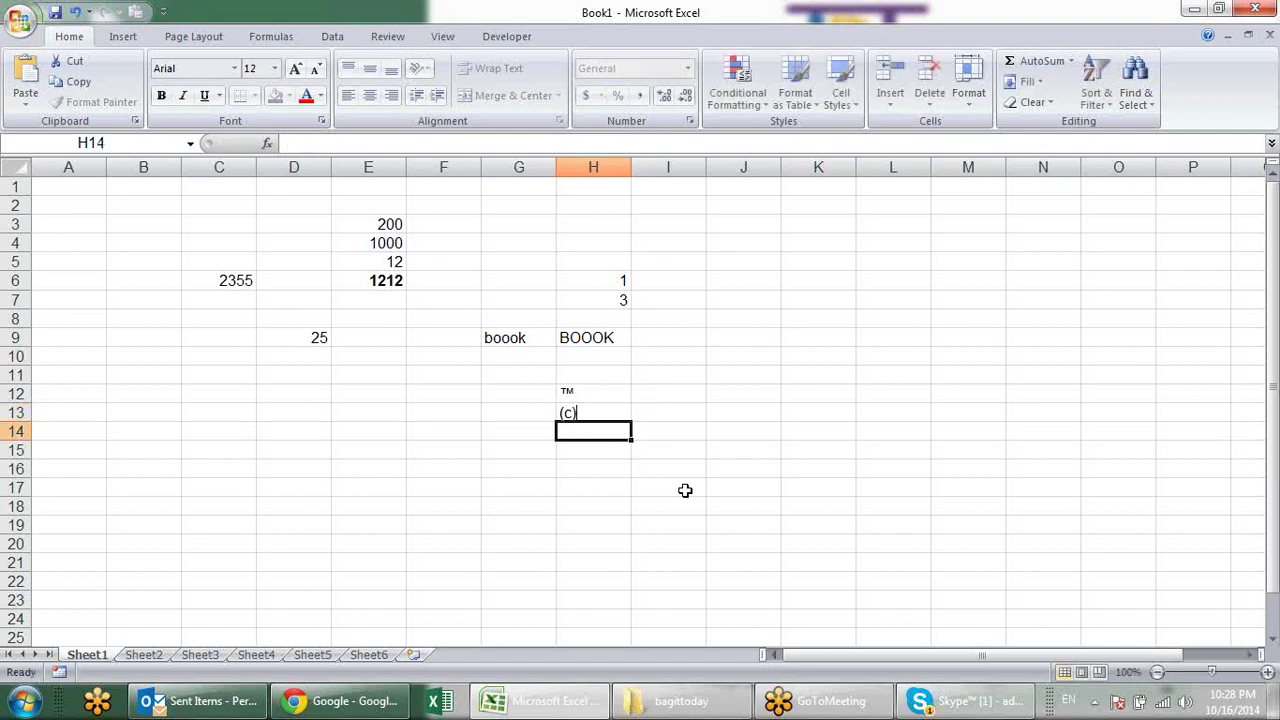
- Type the abbreviation SS in H15 so it expands to a full name
click(605, 395)
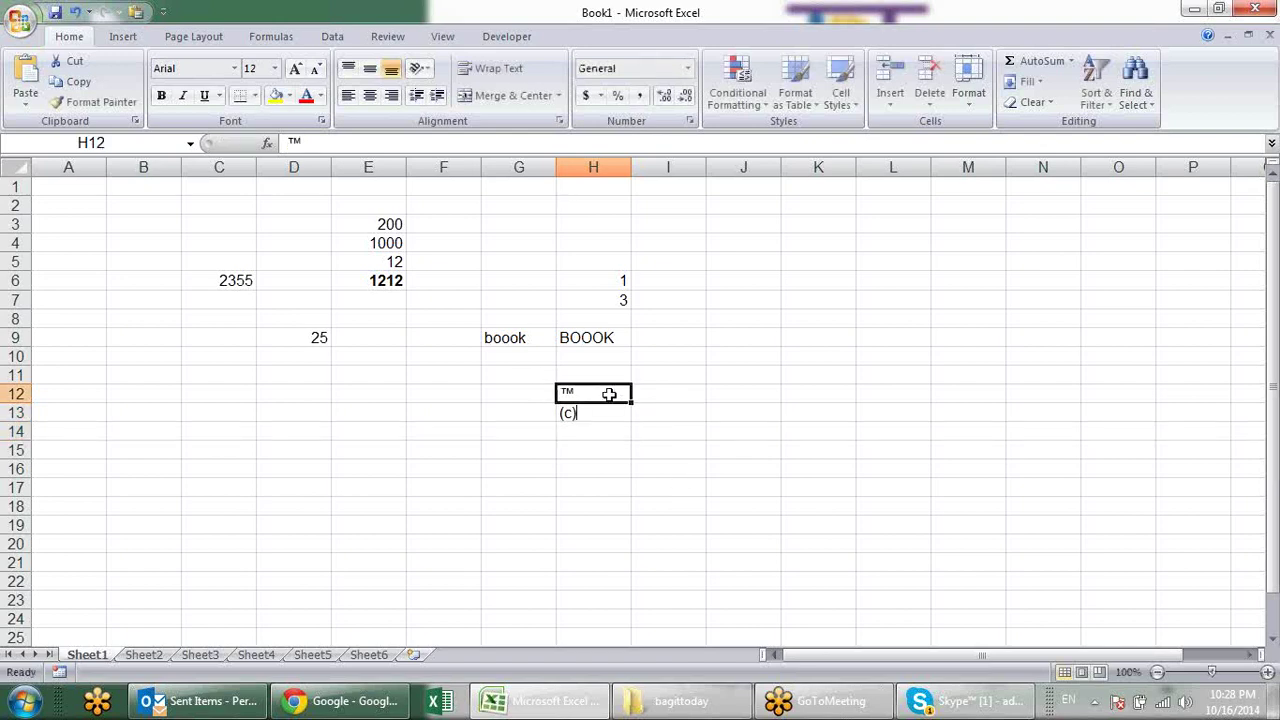
click(566, 449)
text(SS)
key(Return)
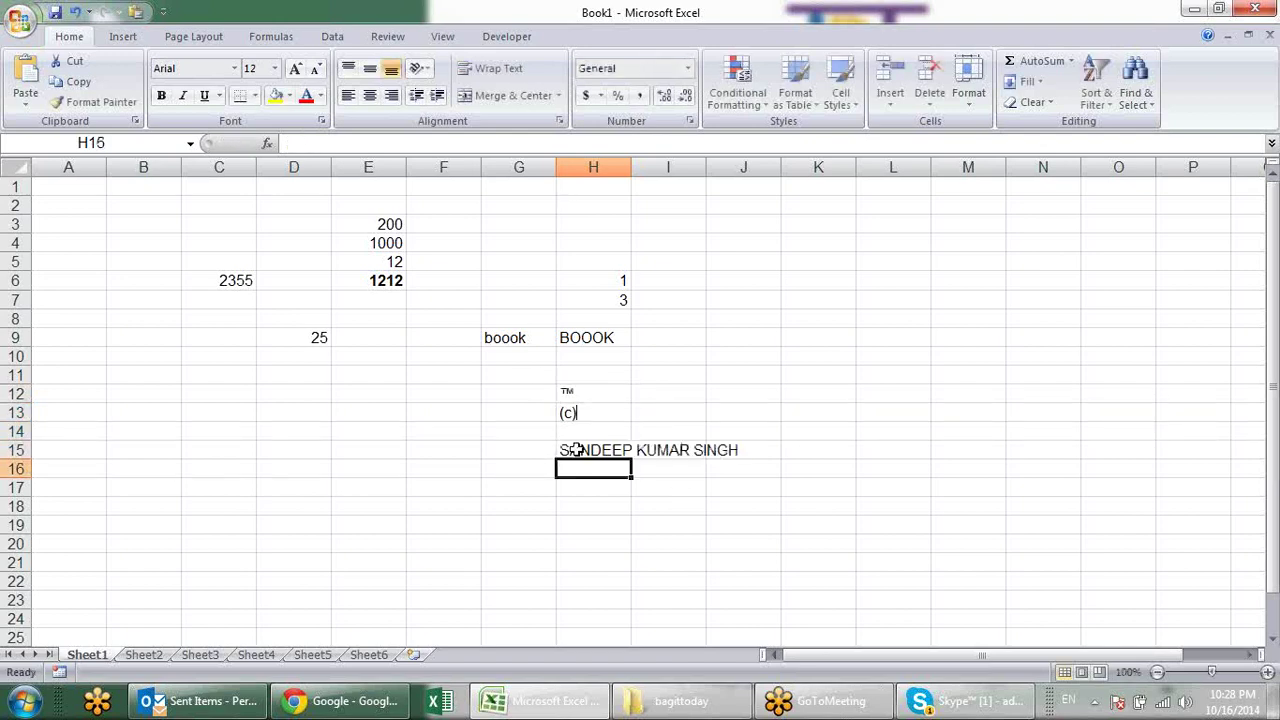
- Inspect cells H12, I13, G12 and H14 after the AutoCorrect entries
click(588, 390)
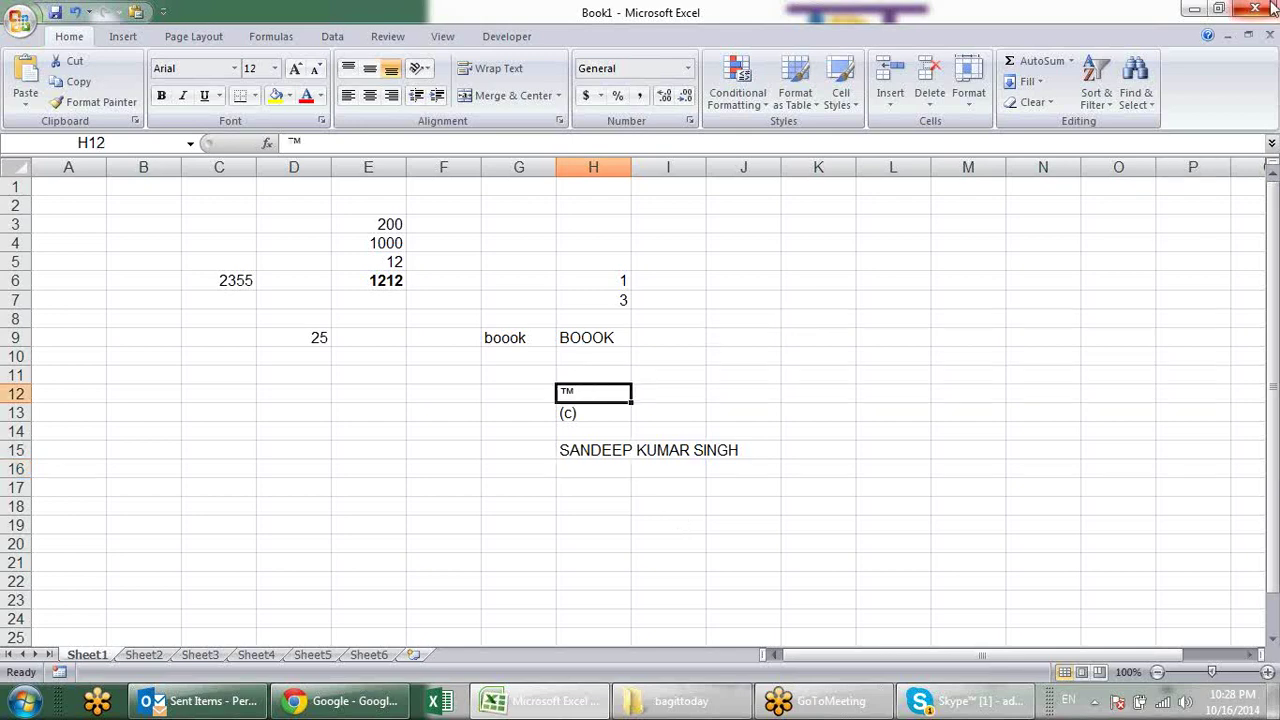
click(1270, 36)
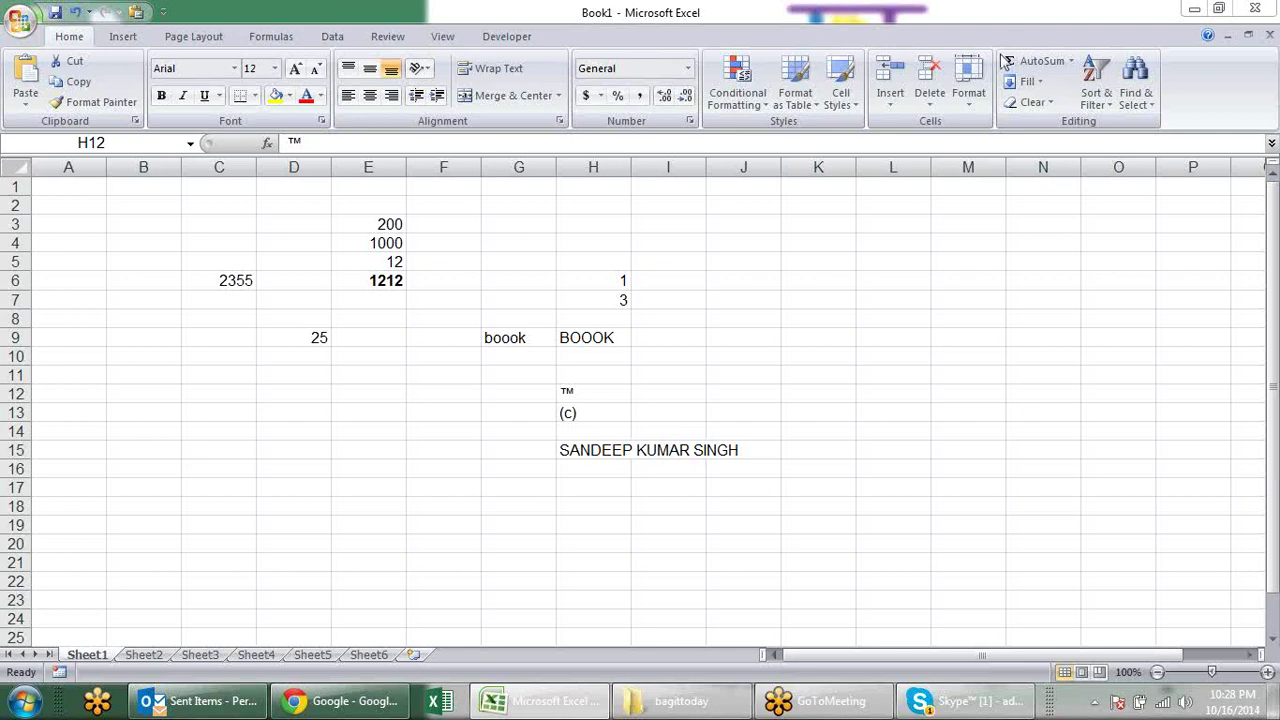
click(645, 410)
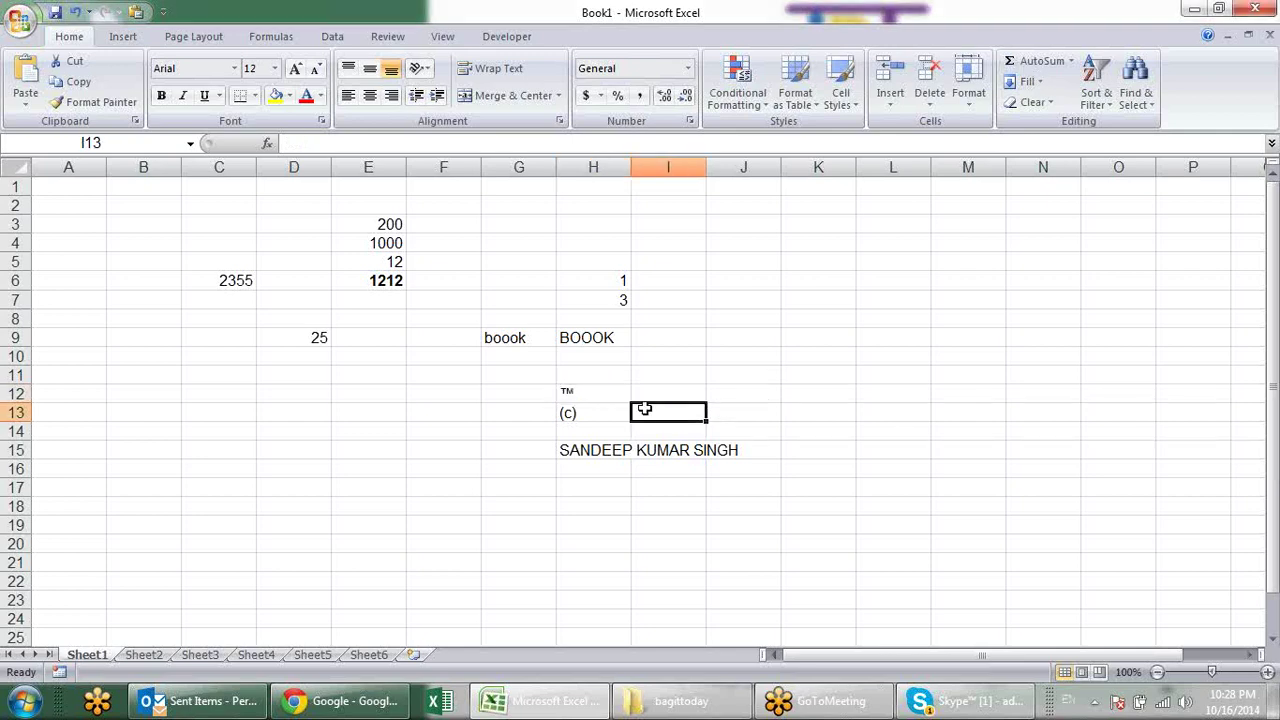
click(495, 397)
click(607, 397)
click(612, 438)
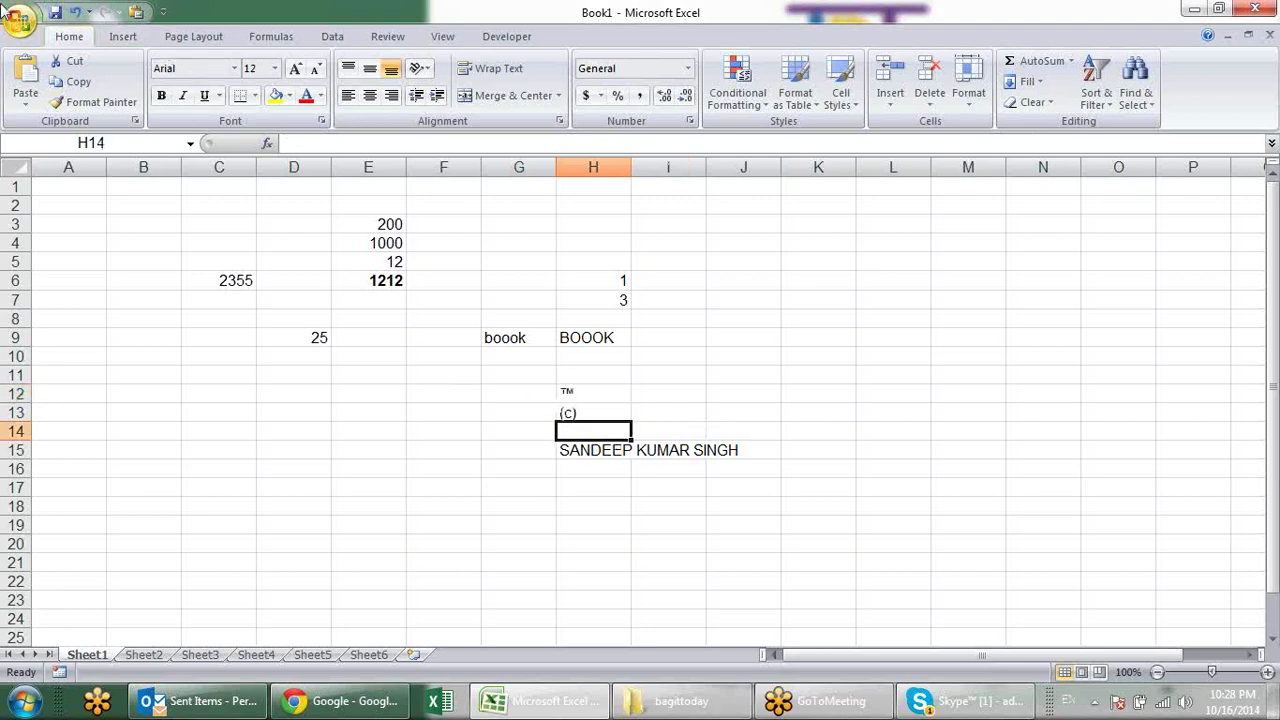
click(19, 19)
click(602, 392)
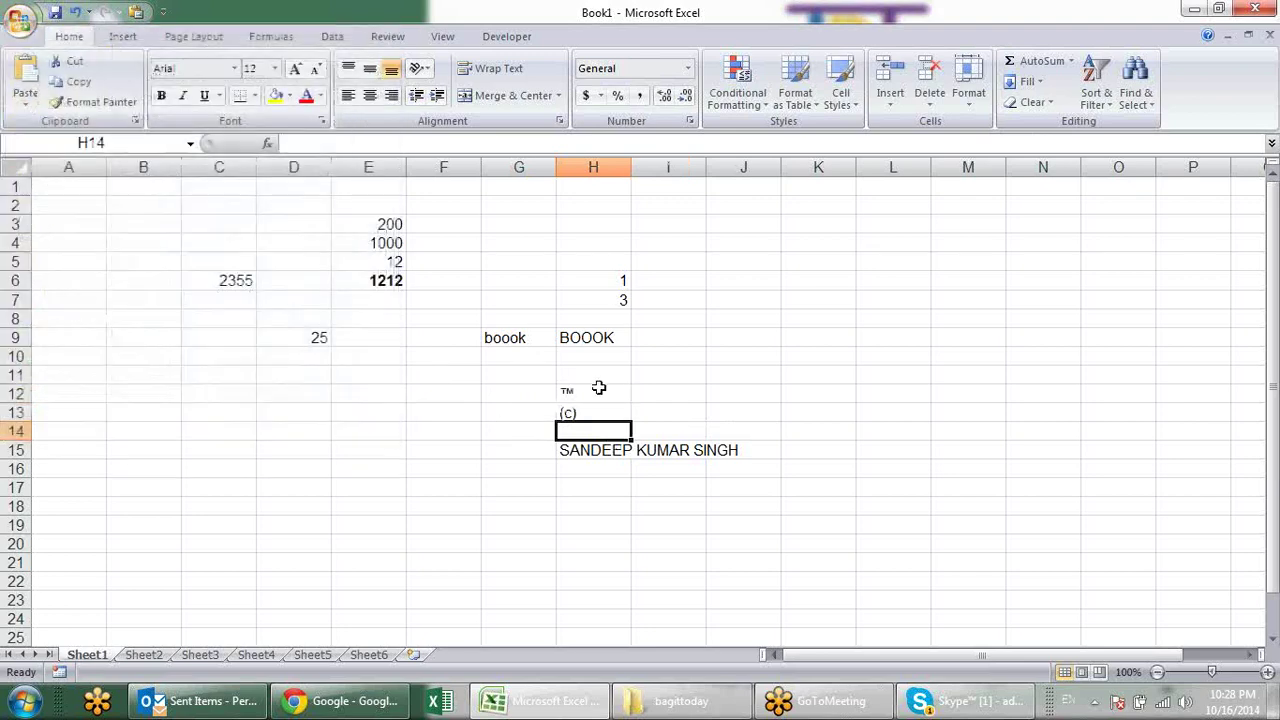
click(598, 390)
- Type TM in G13, left unchanged, and (TM) in G14, converted to ™
click(491, 413)
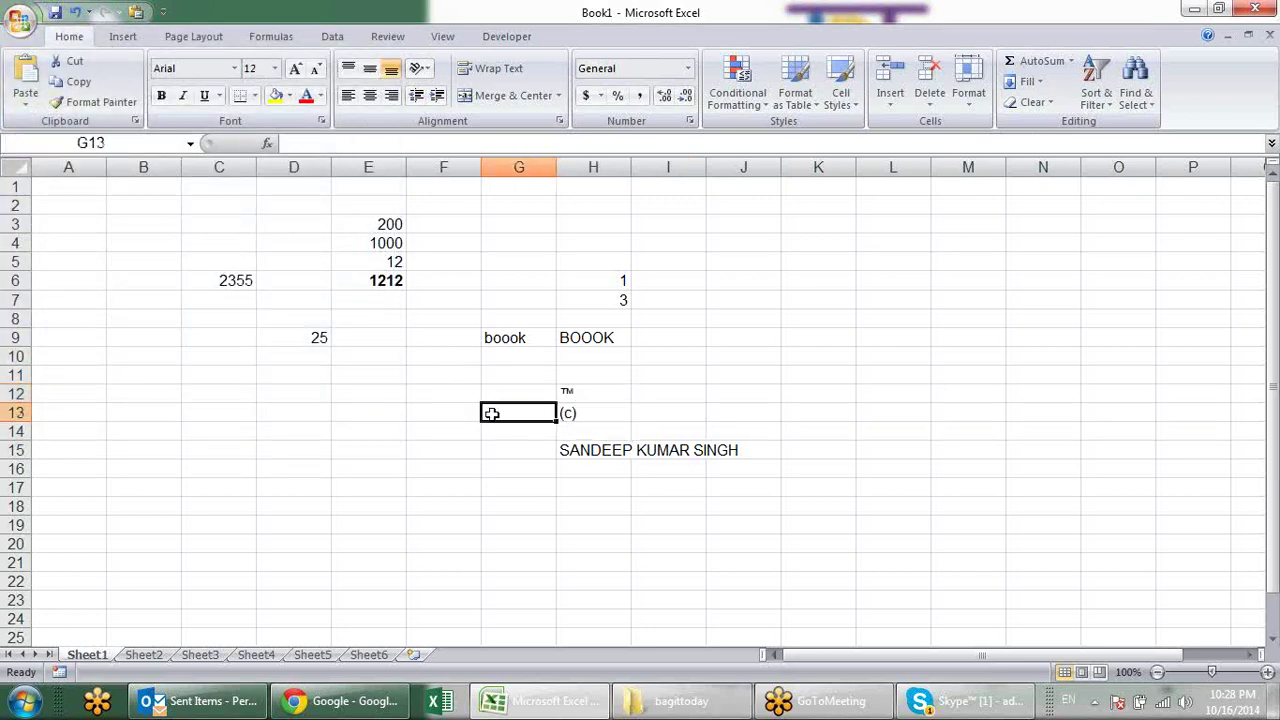
text(TM)
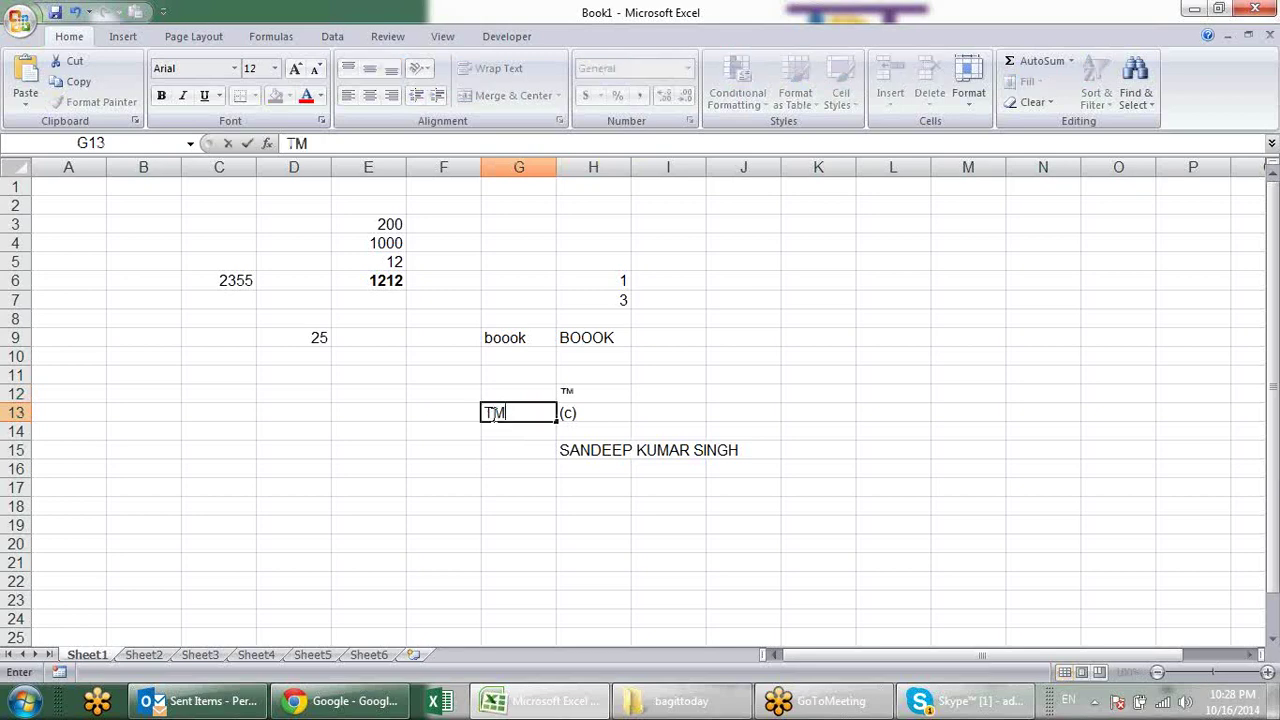
key(Return)
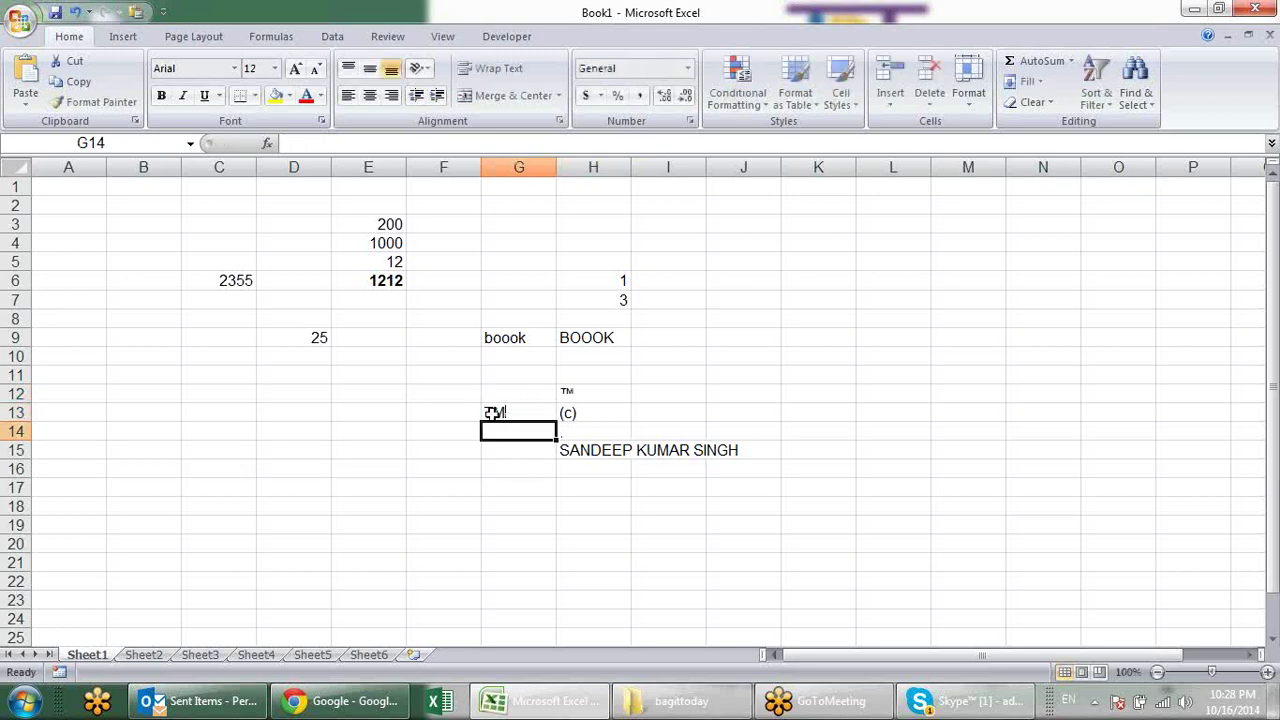
text((TM)
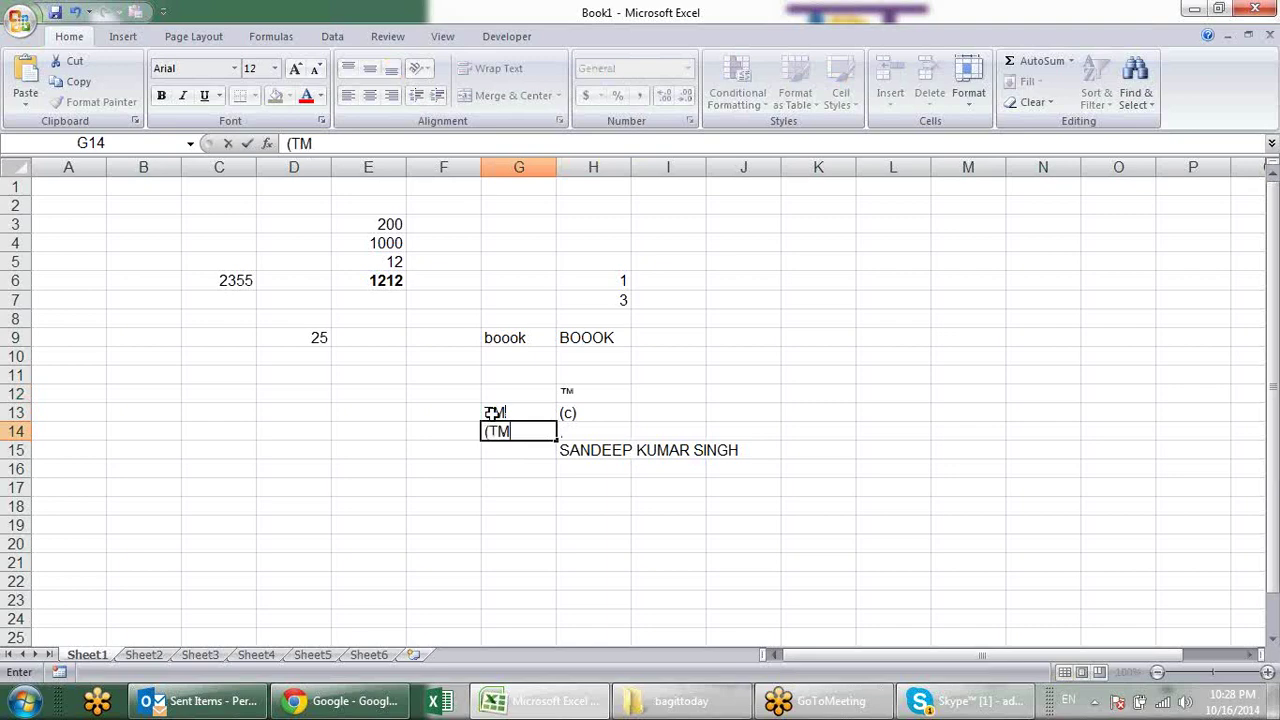
text())
key(Return)
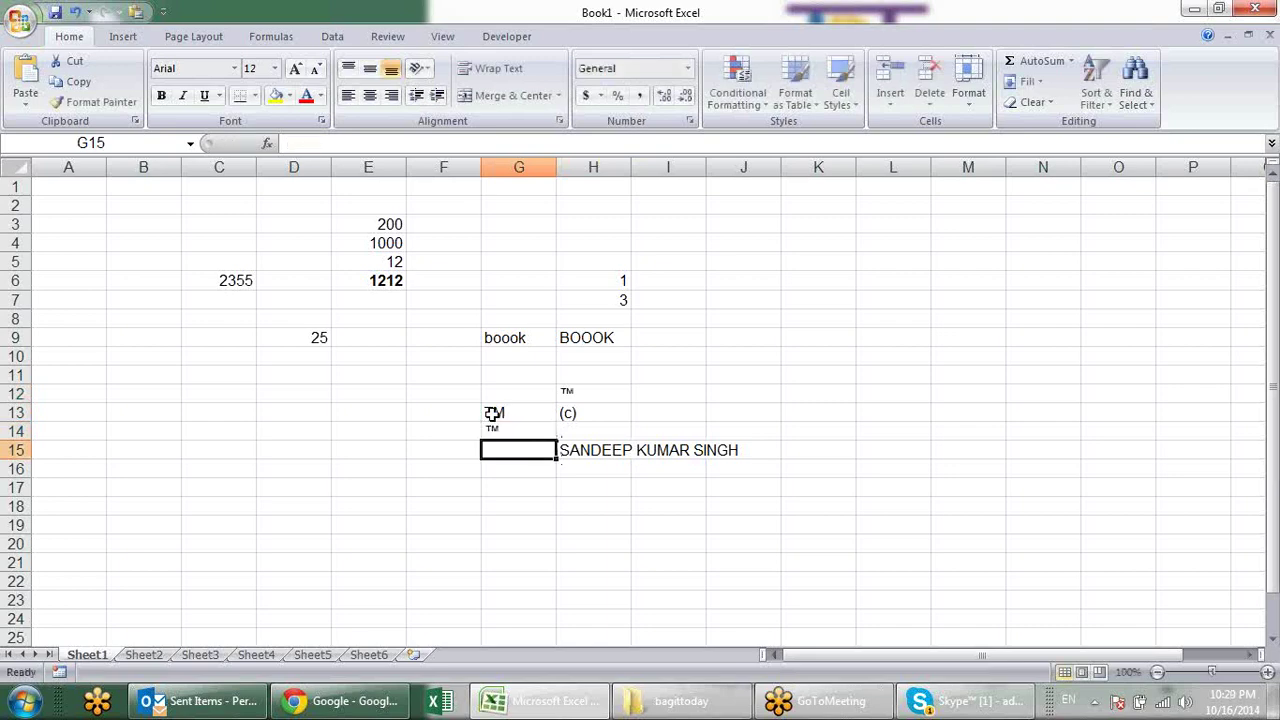
click(498, 431)
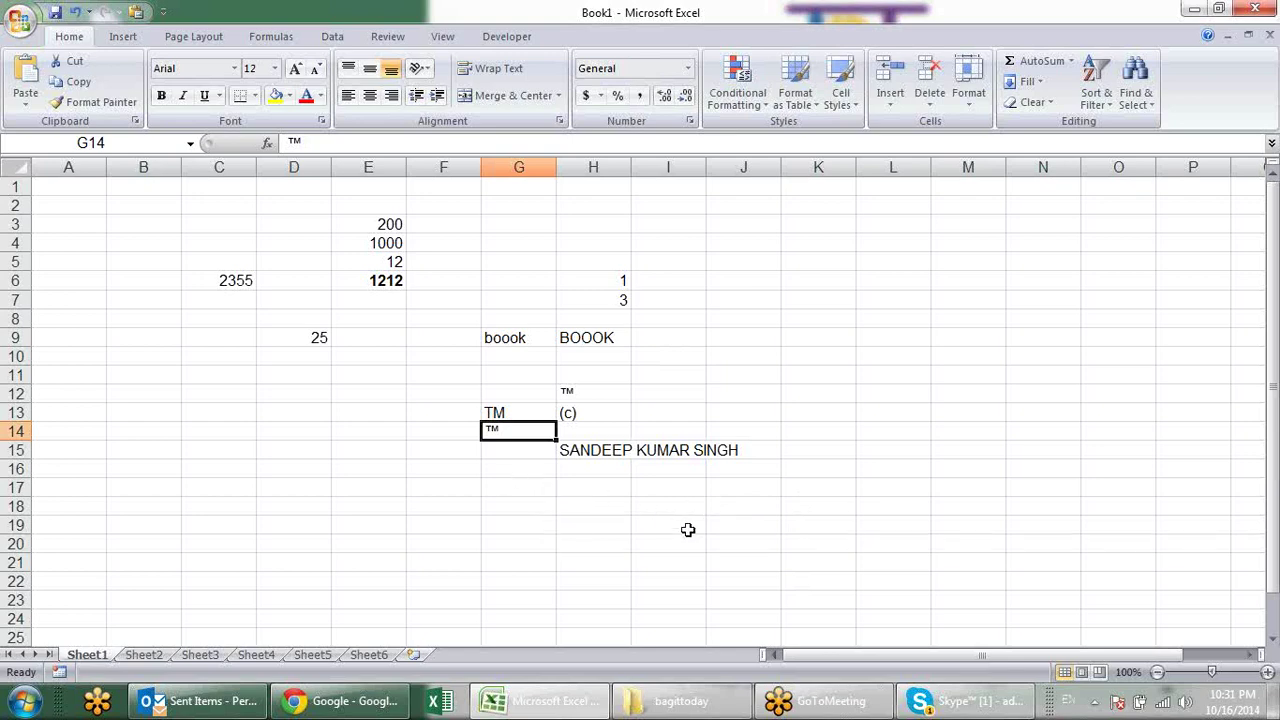
- Open the AutoCorrect dialog from Excel Options' Proofing page and move it aside
click(663, 507)
click(487, 432)
click(20, 14)
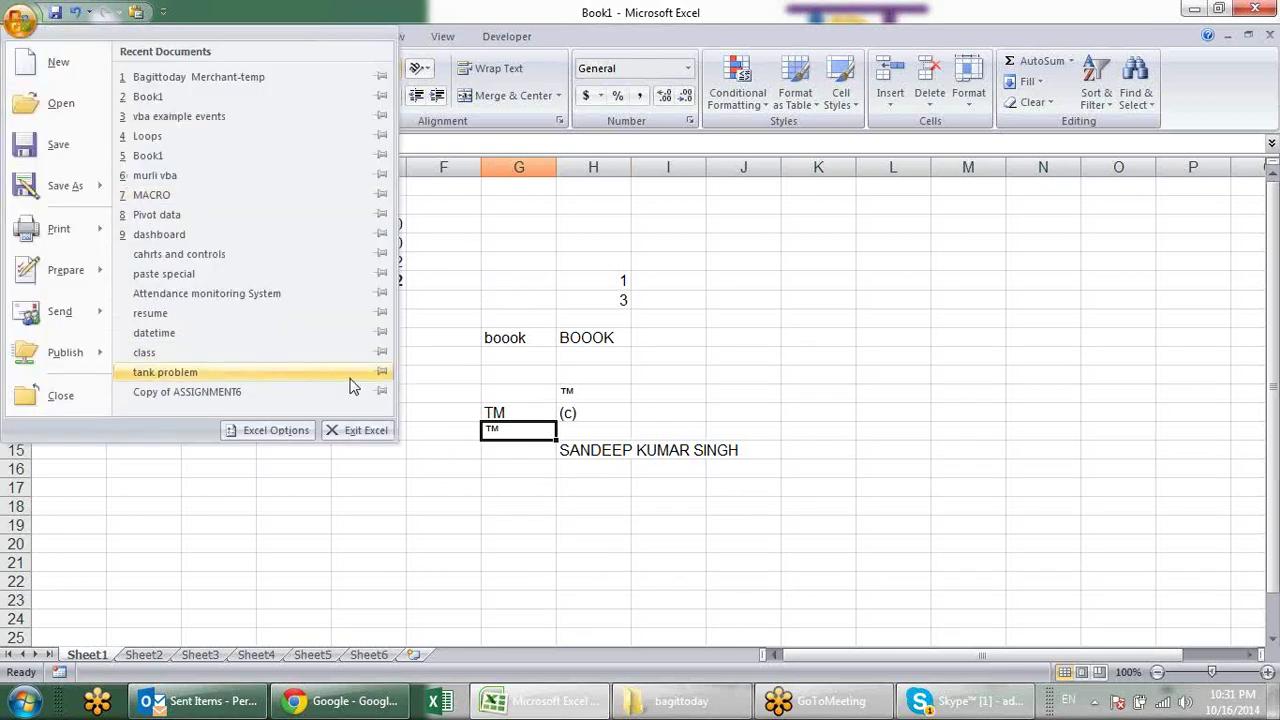
click(305, 433)
click(300, 100)
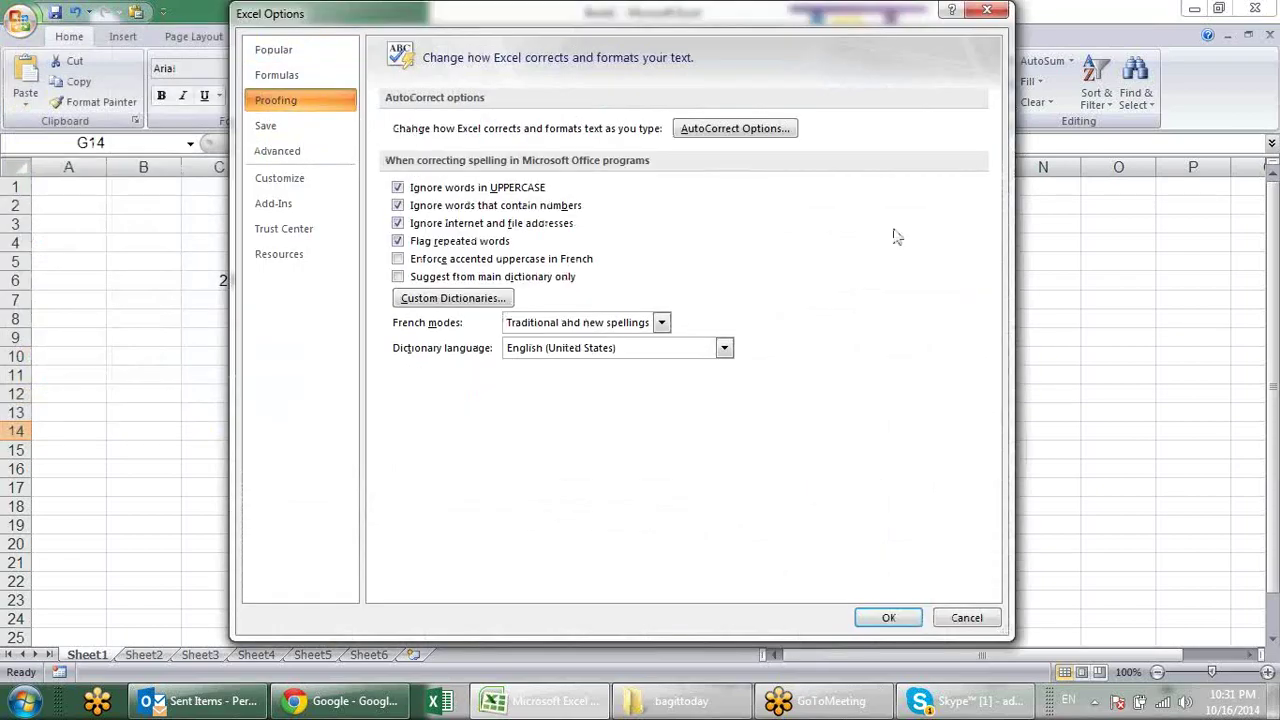
click(756, 137)
drag(796, 222, 406, 177)
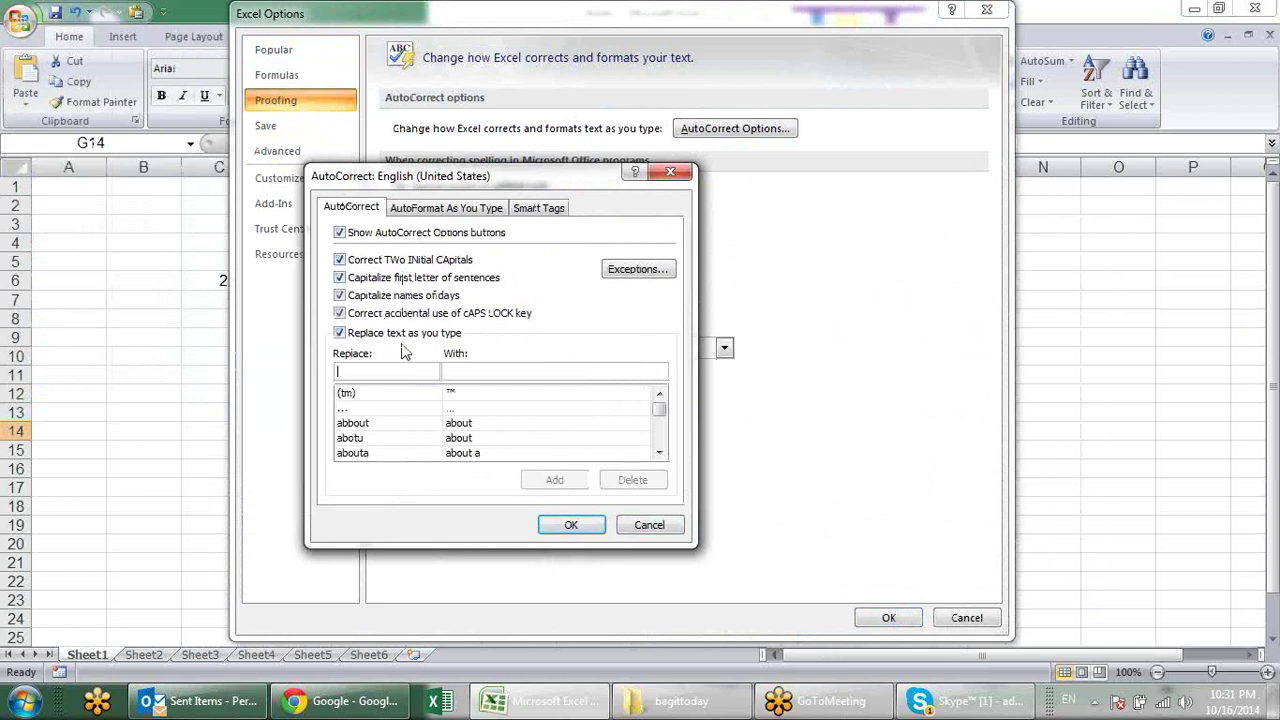
- Review the (tm), abbout and abouta entries, turn off Replace text as you type, and close
click(400, 394)
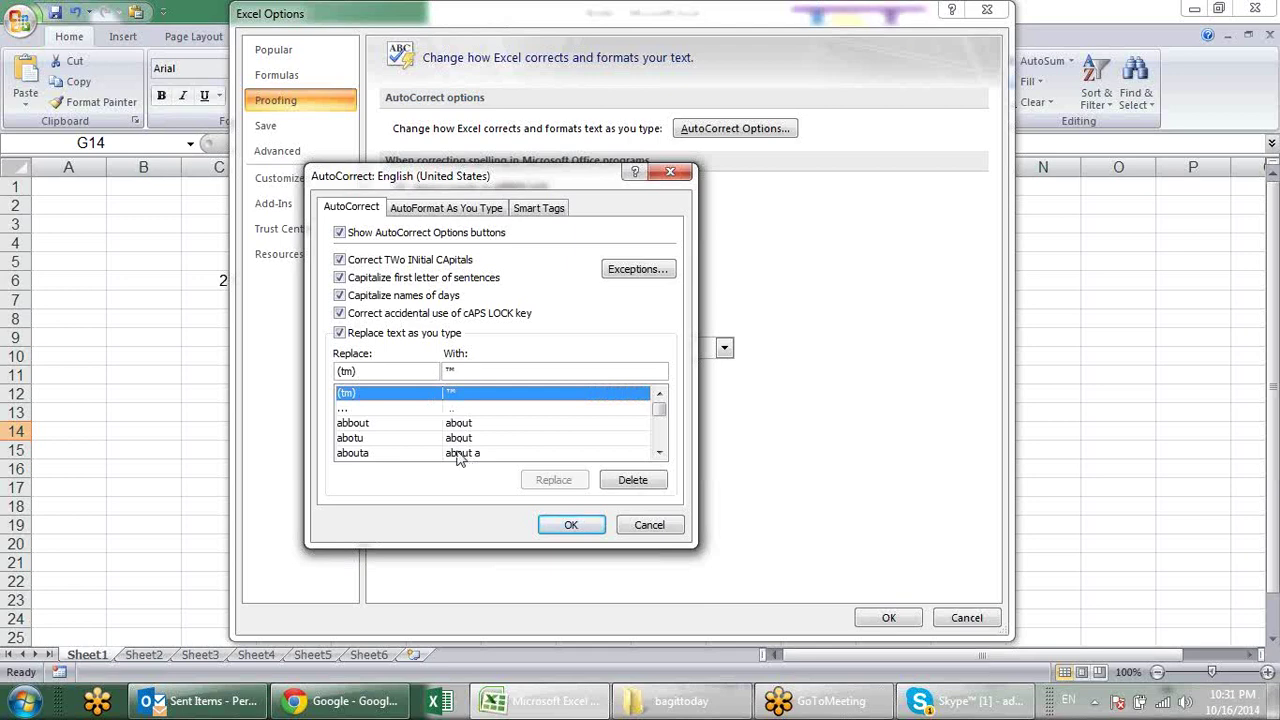
click(405, 423)
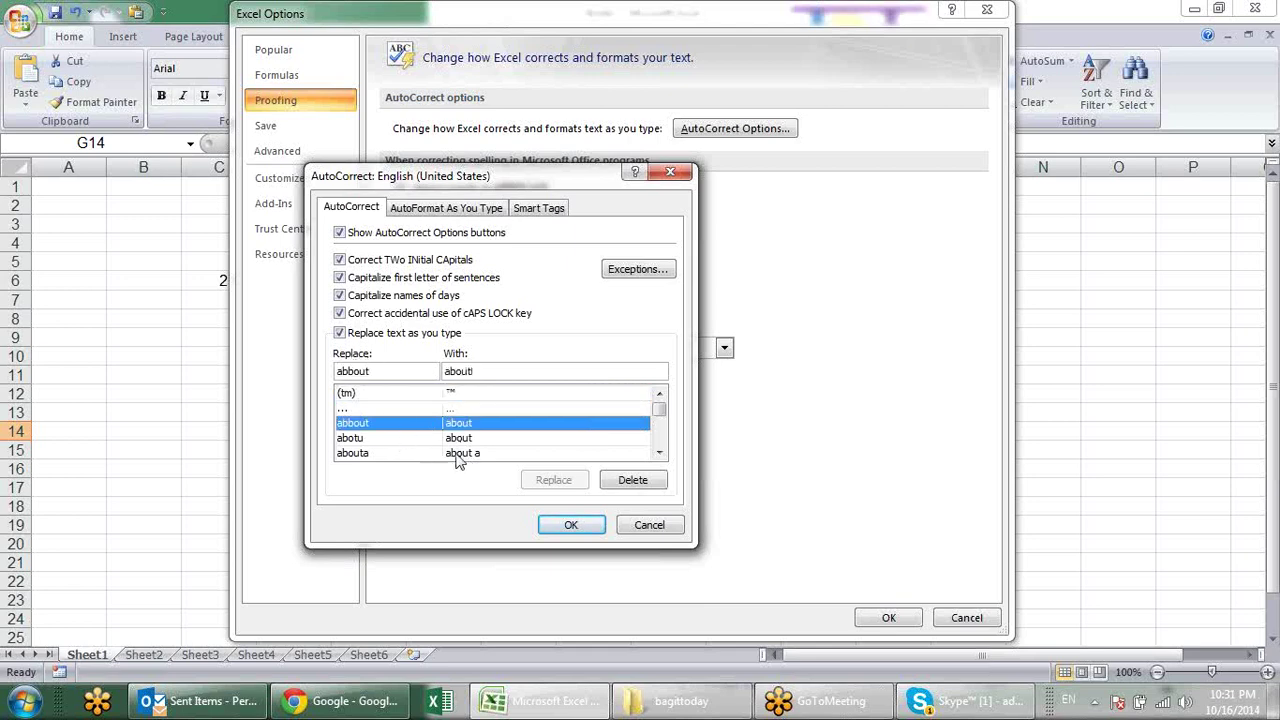
click(437, 453)
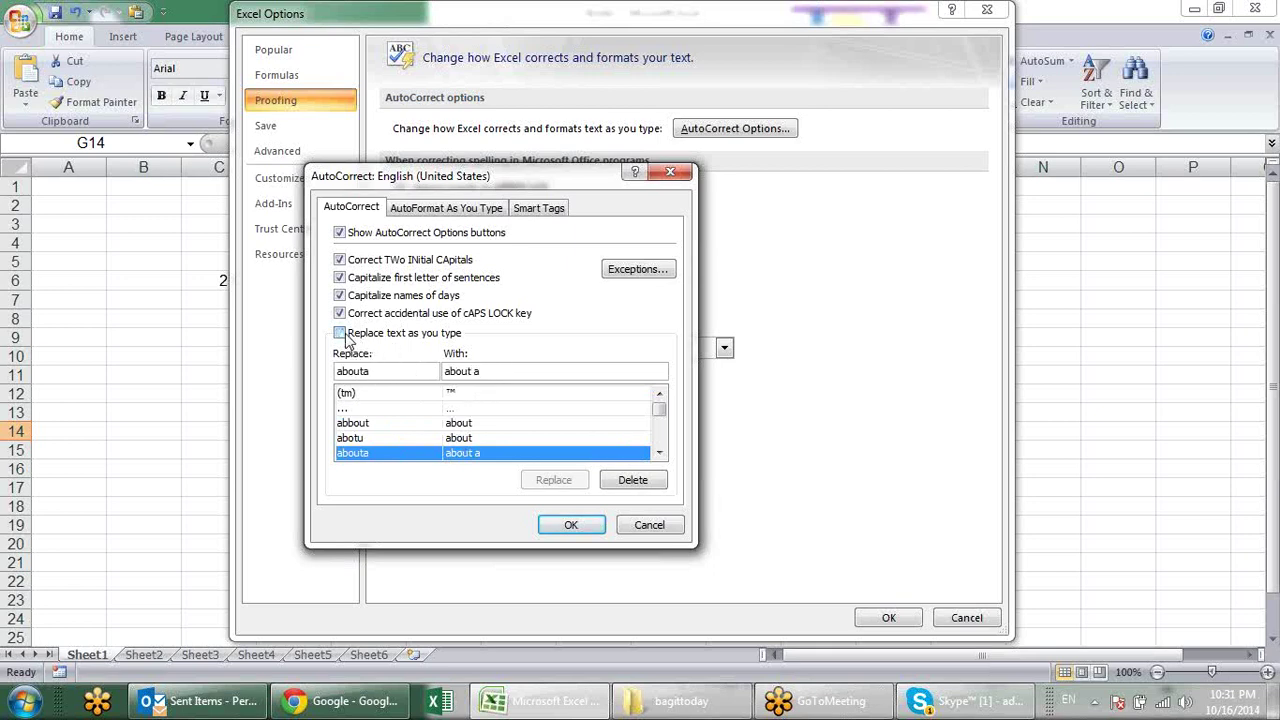
click(600, 530)
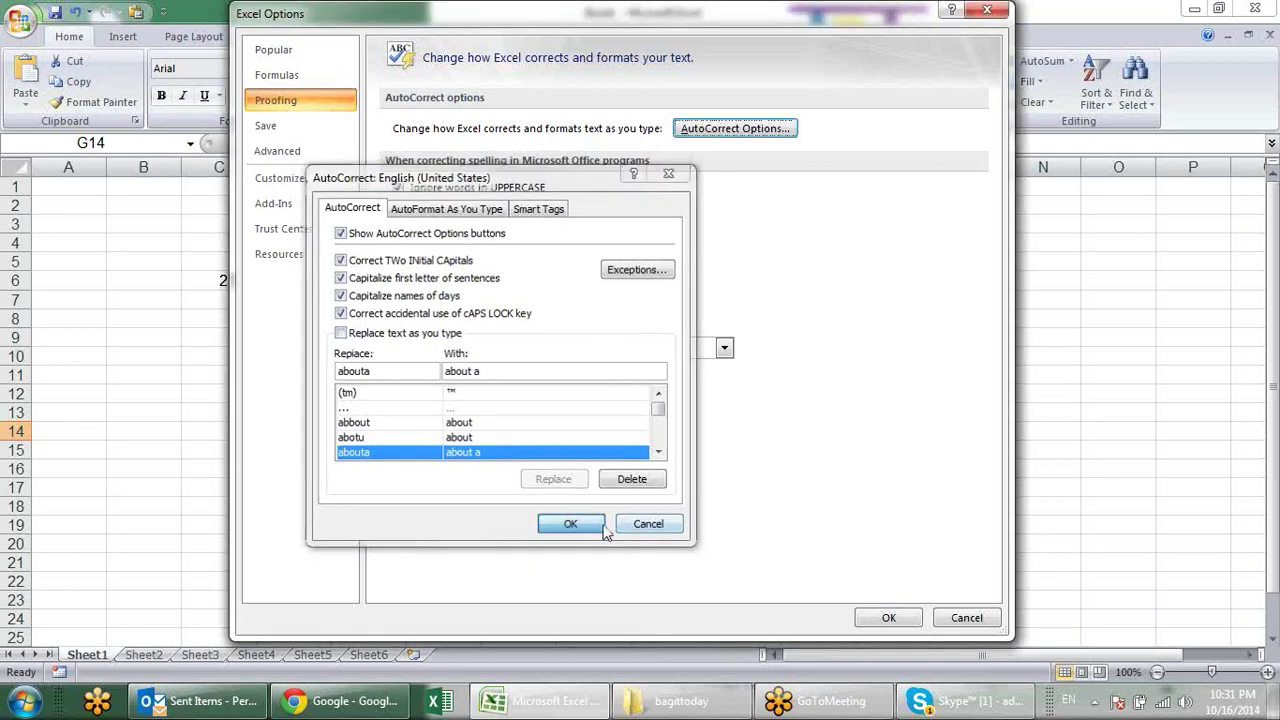
click(889, 617)
- Enter a literal (TM) in F18, no longer converted to ™
click(463, 515)
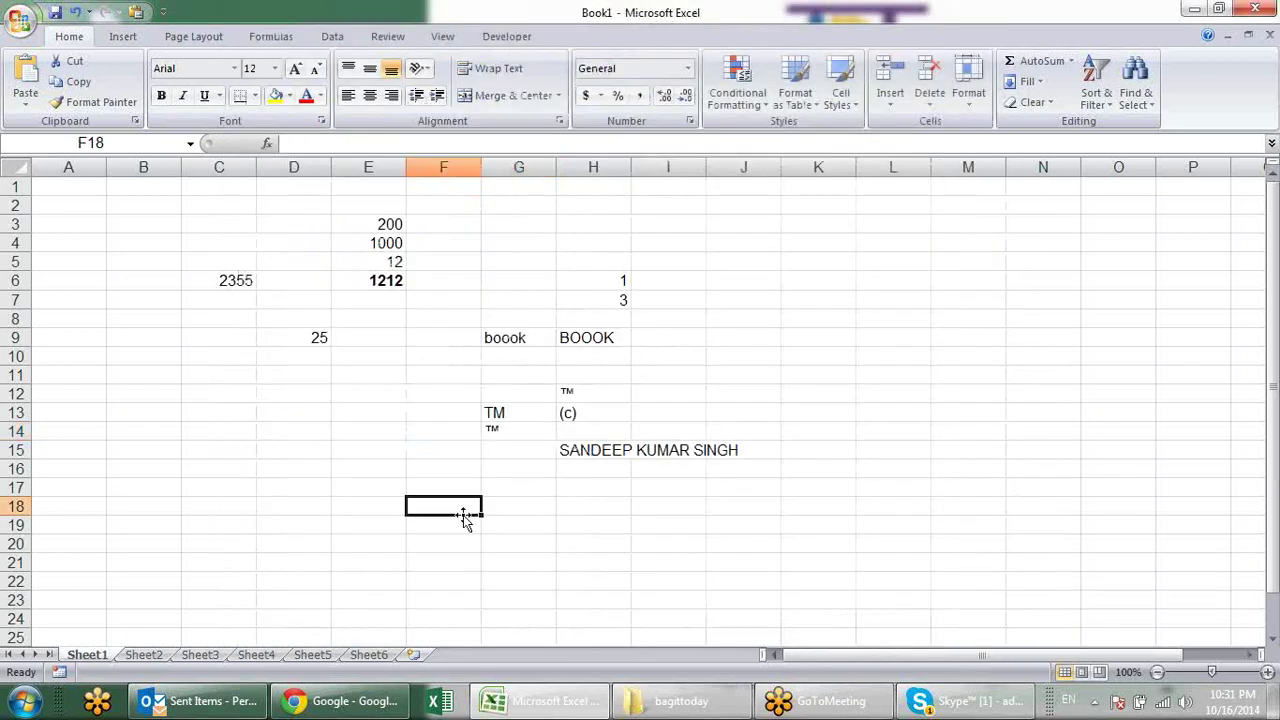
text(()
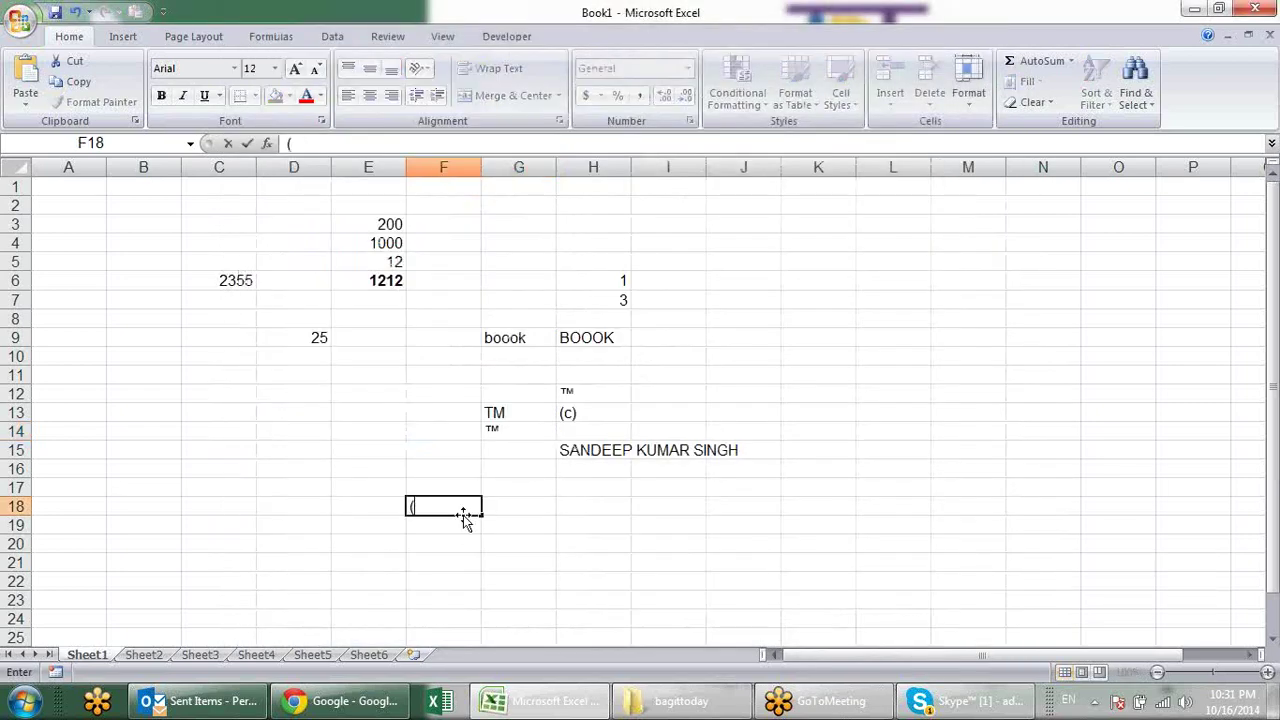
text(A)
key(BackSpace)
text(TM)
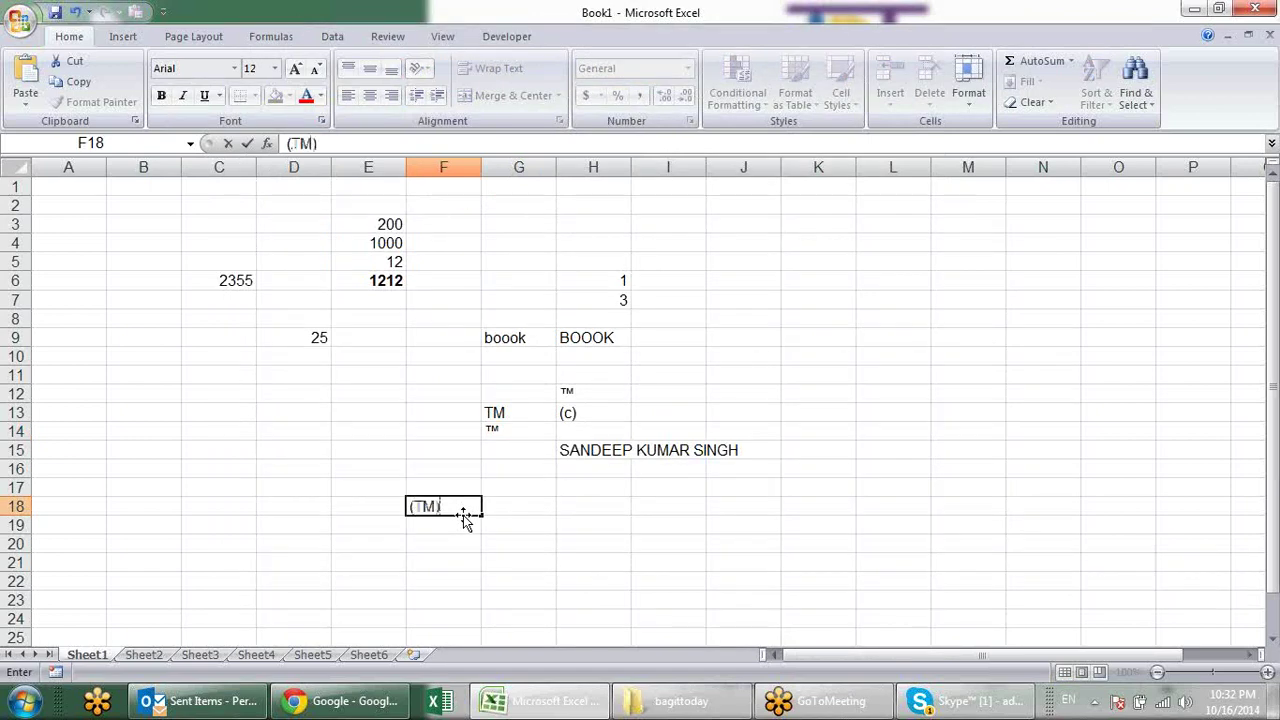
key(Return)
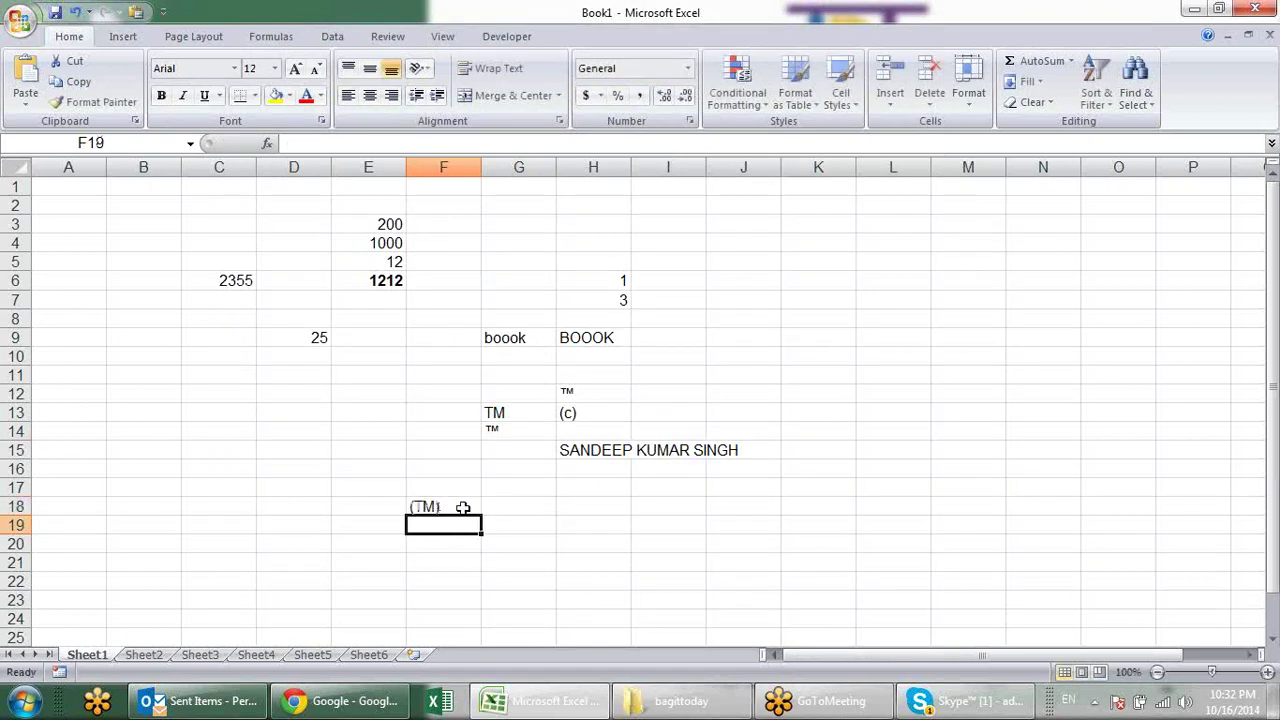
- Turn Replace text as you type back on in the AutoCorrect options
click(14, 28)
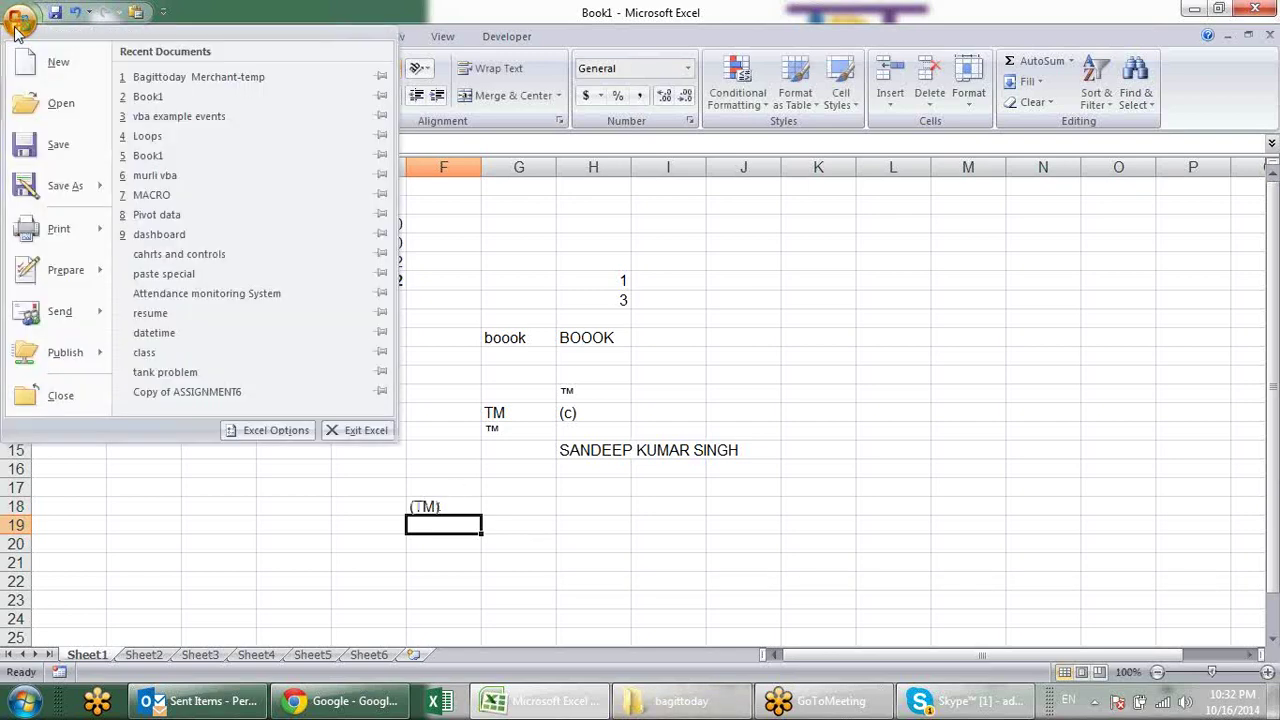
click(243, 430)
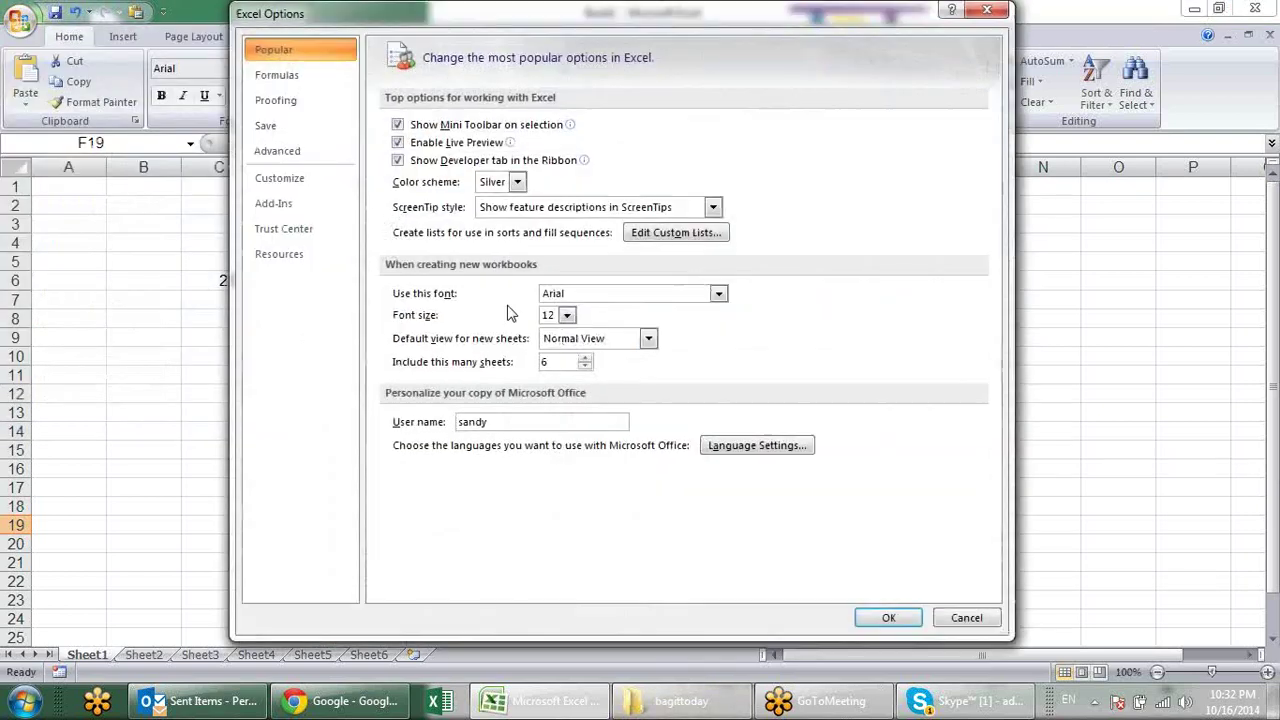
click(318, 104)
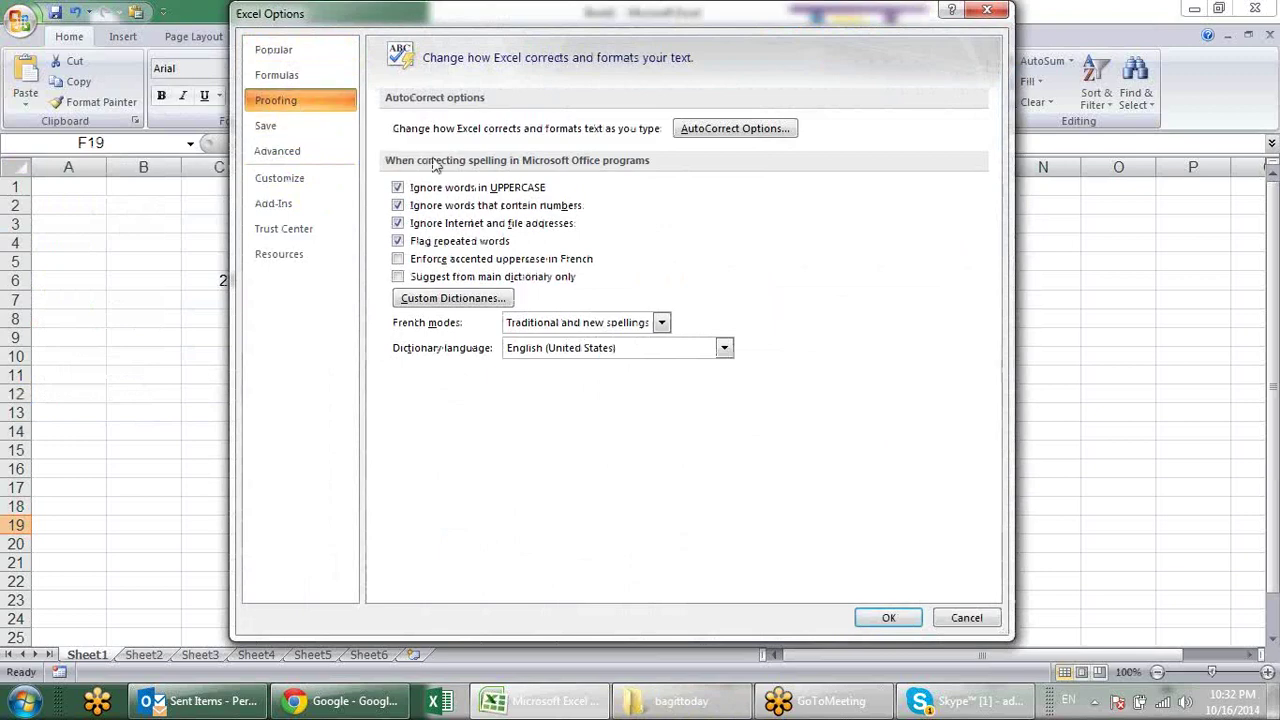
click(748, 130)
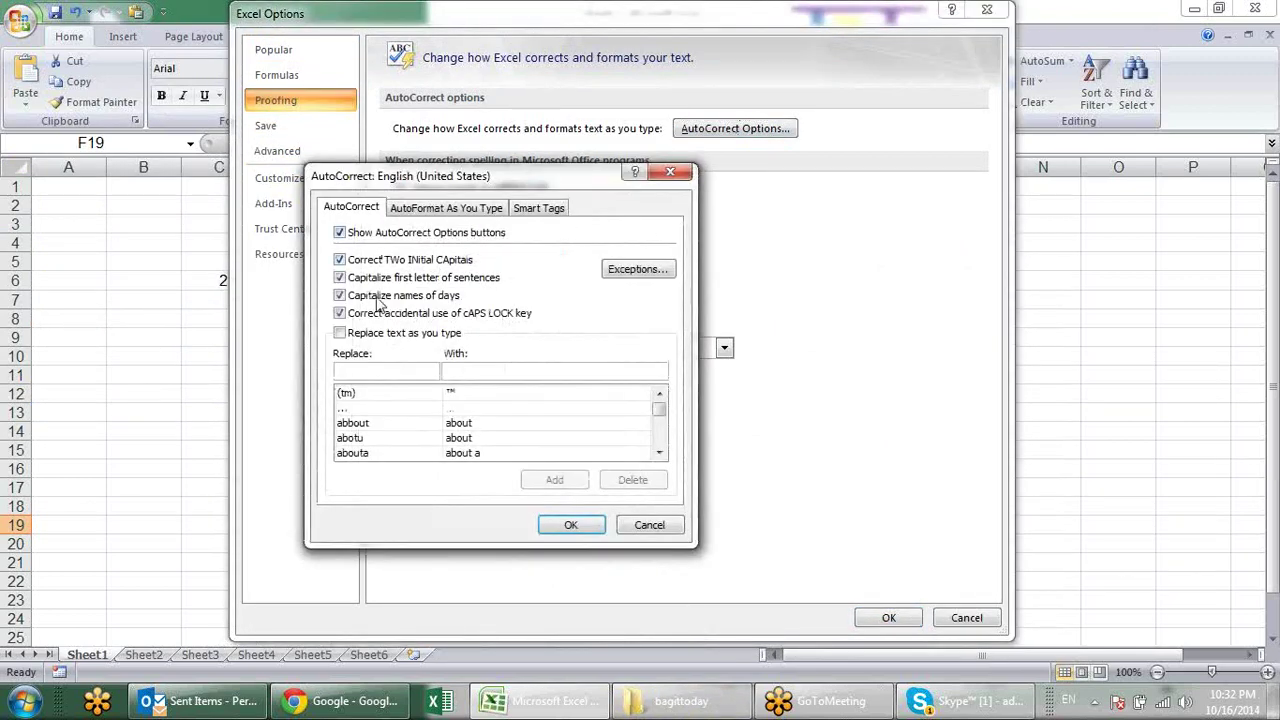
click(372, 333)
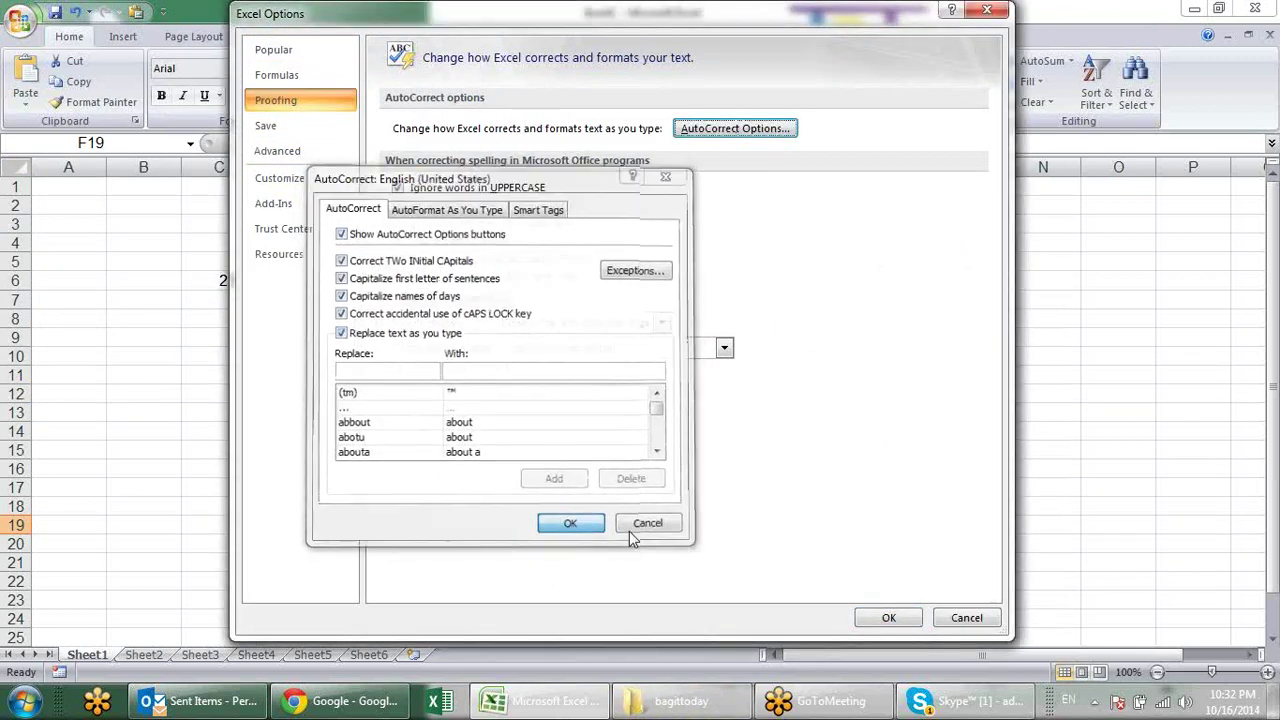
click(649, 528)
click(888, 617)
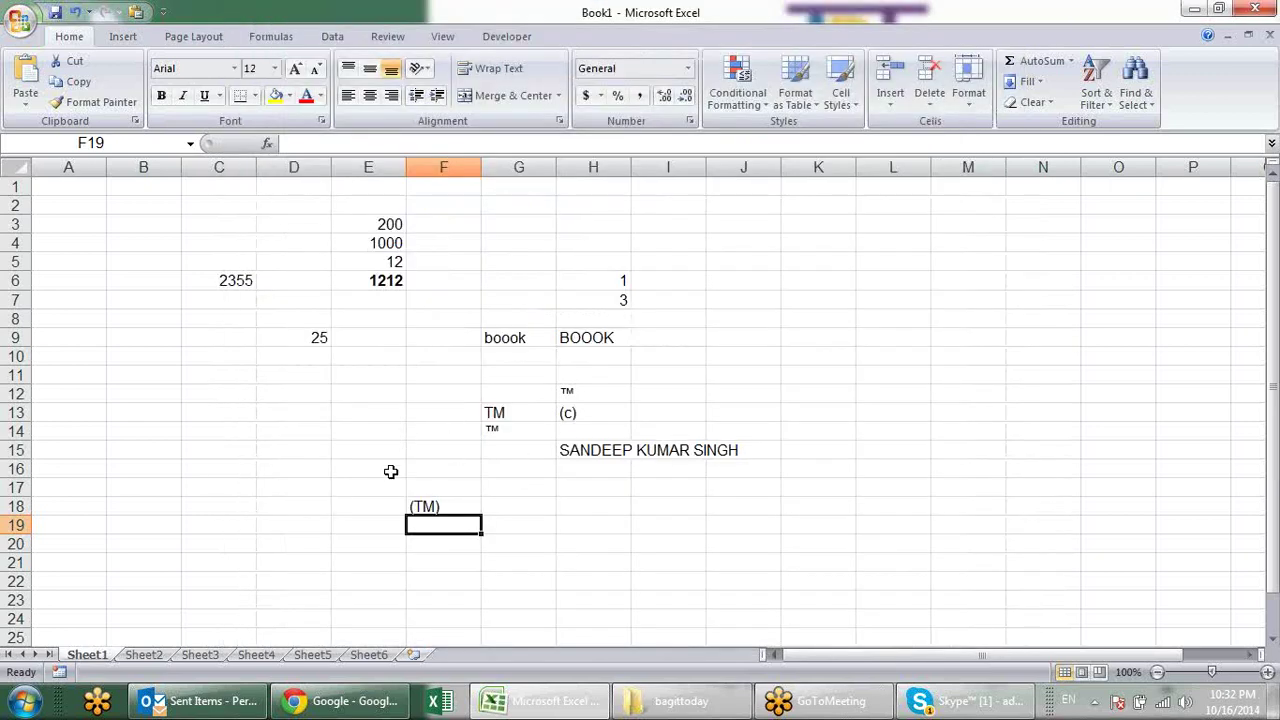
- Type SS in E16 and KP in E17 so each expands to a full name
click(366, 464)
text(SS)
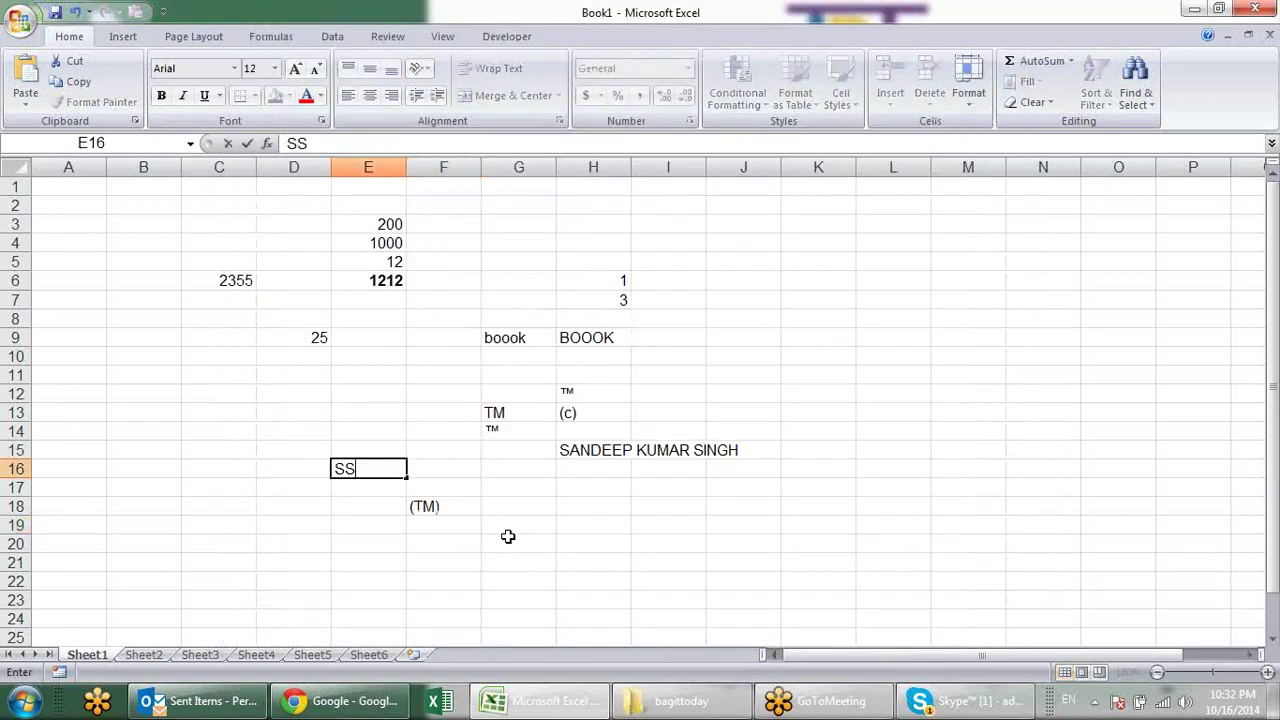
key(Return)
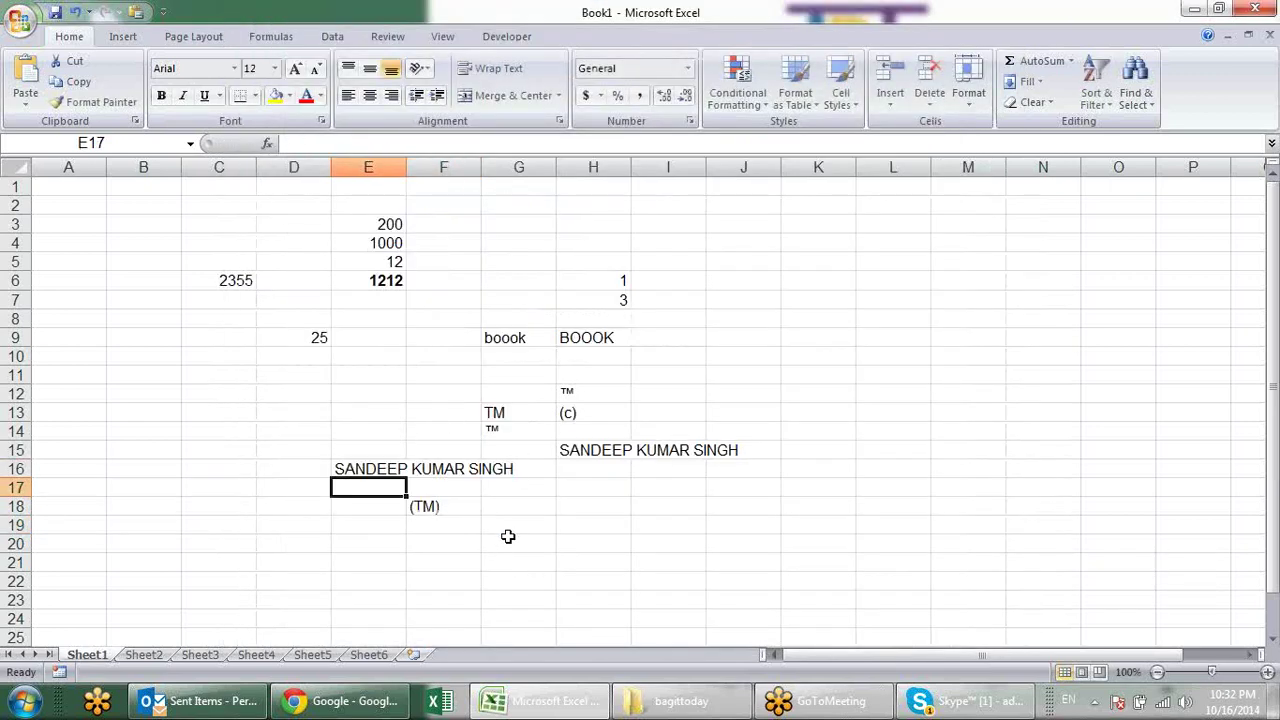
text(KP)
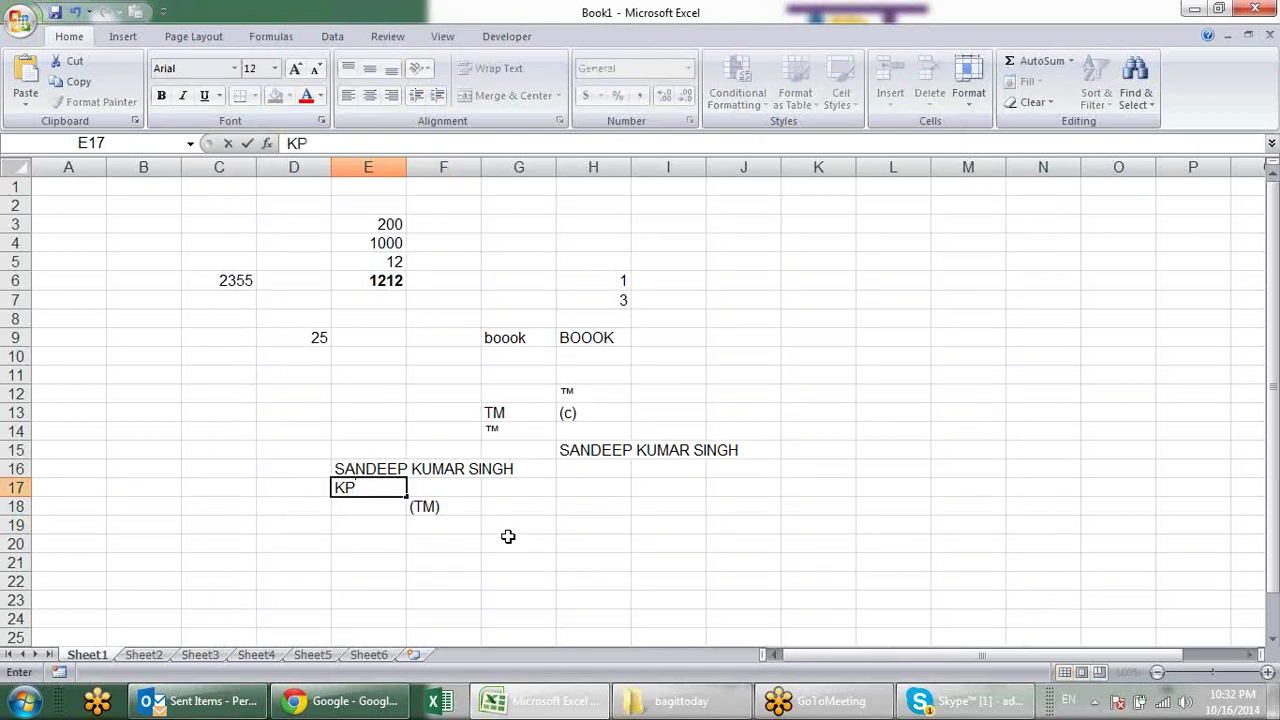
key(Return)
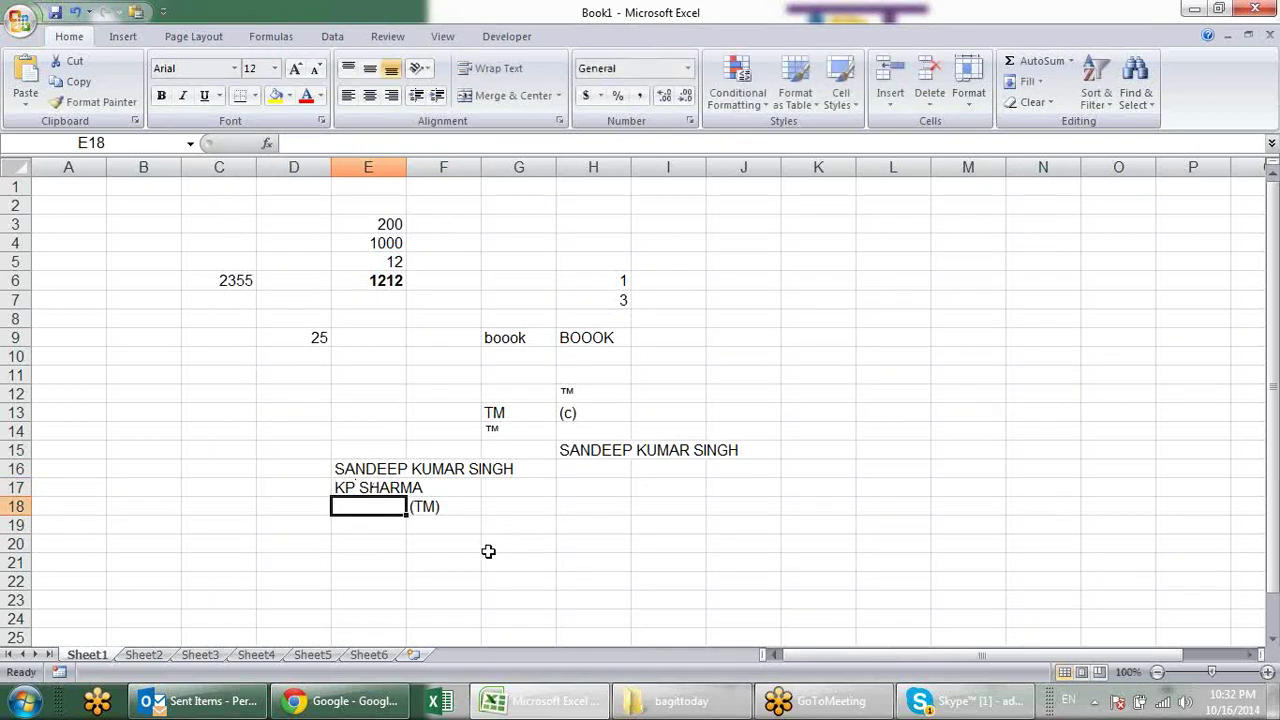
- Revisit the AutoCorrect replacement entries, then close AutoCorrect and Excel Options
click(24, 24)
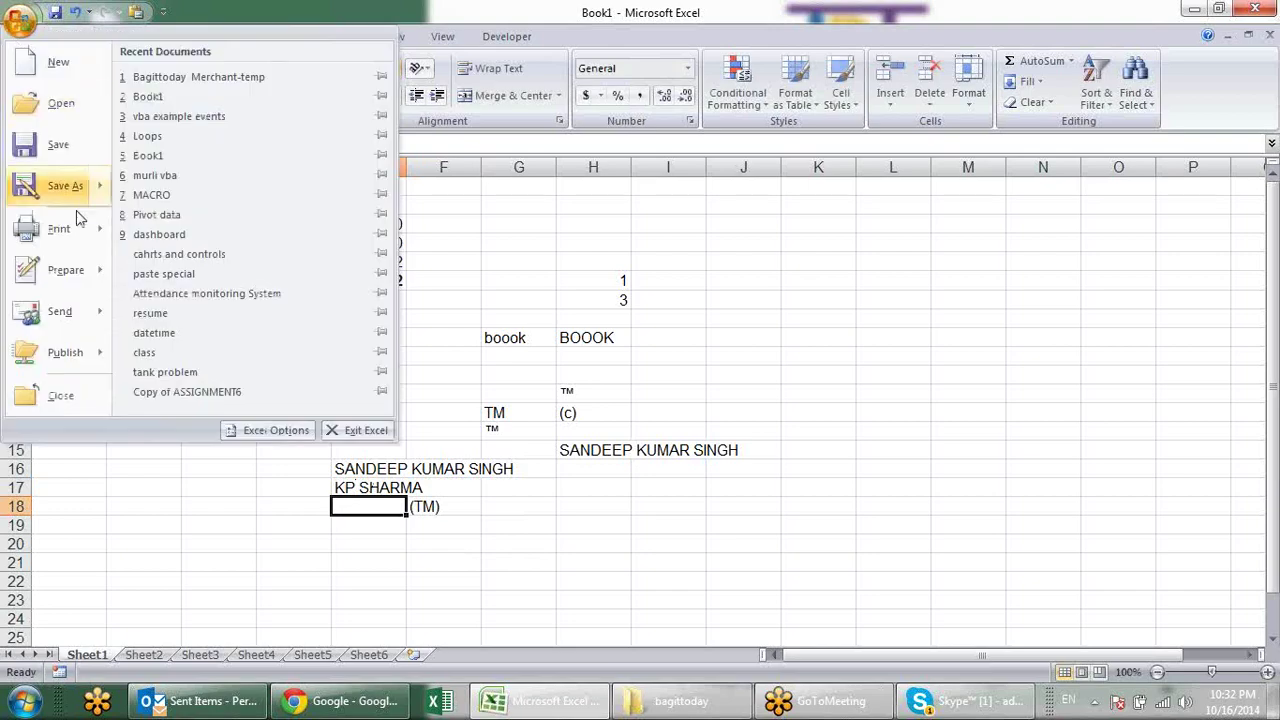
click(275, 432)
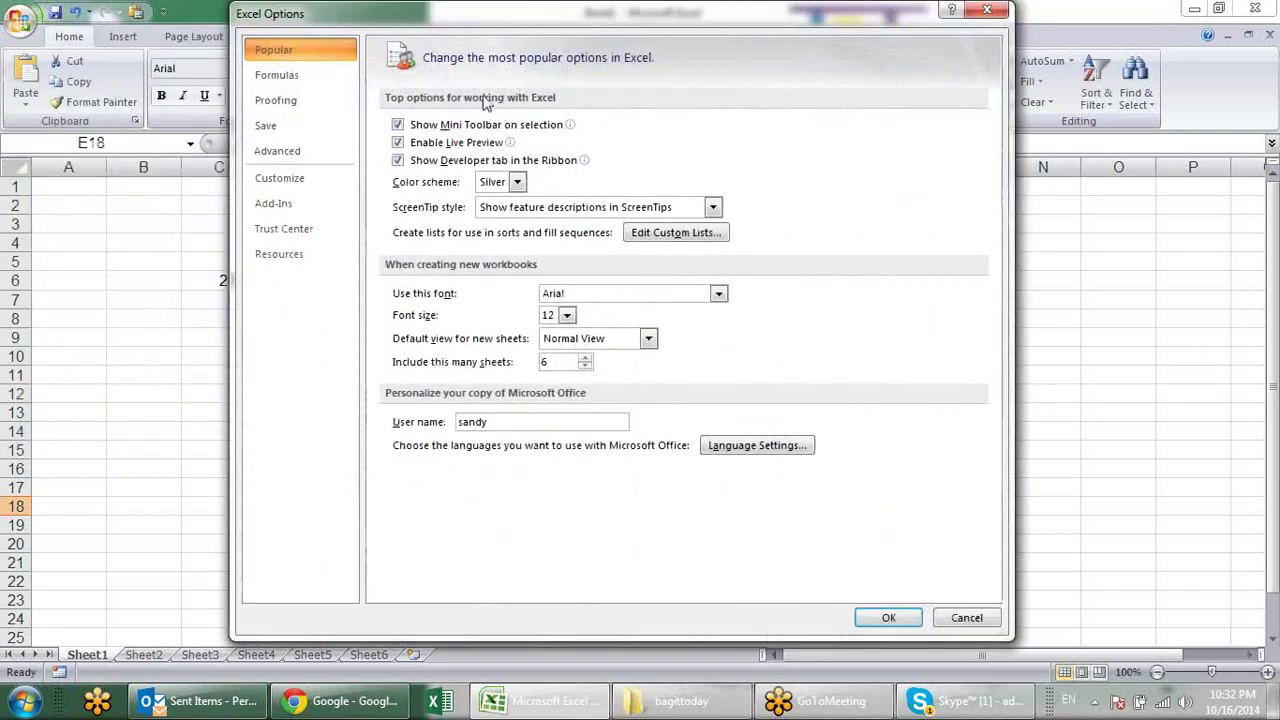
click(315, 103)
click(733, 128)
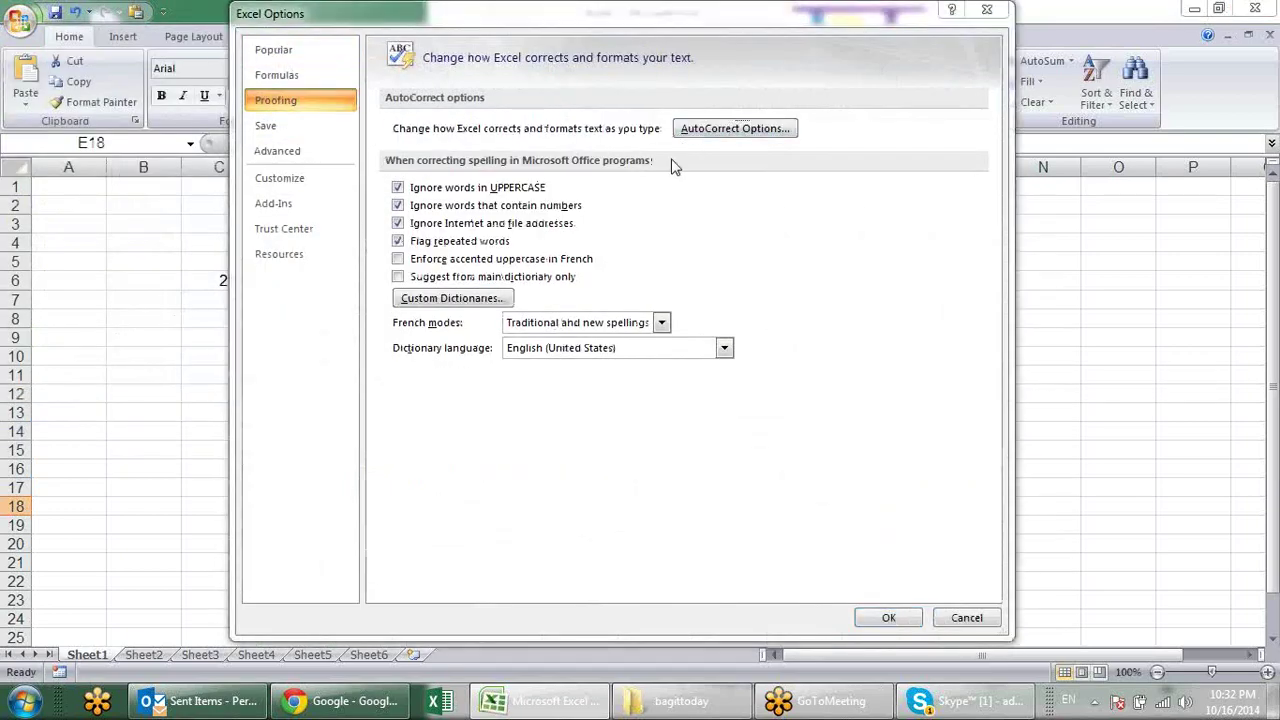
click(384, 372)
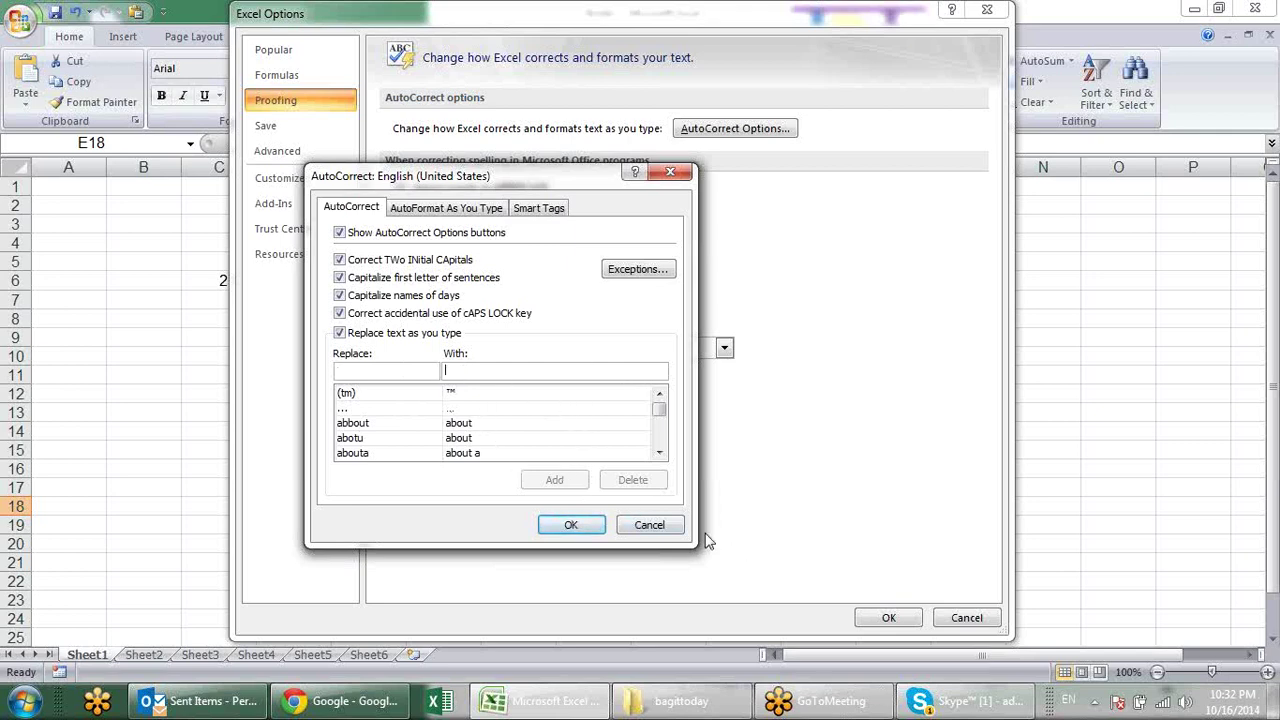
click(571, 525)
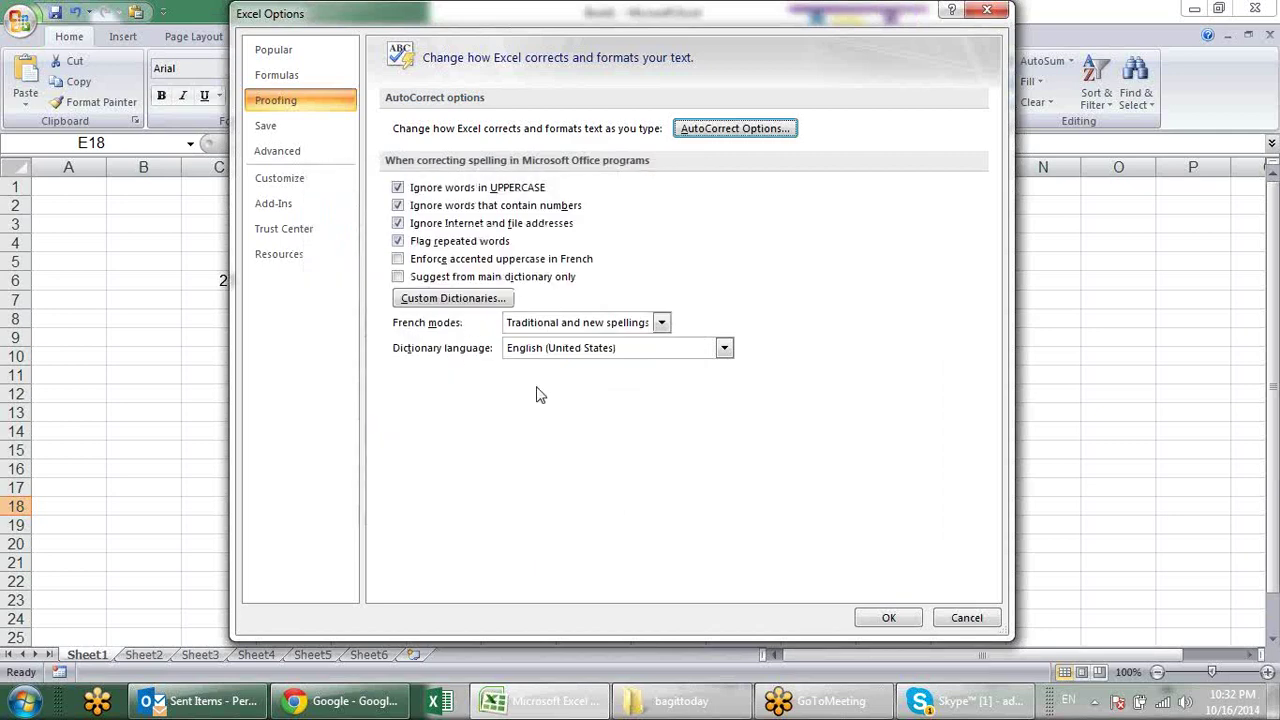
click(987, 12)
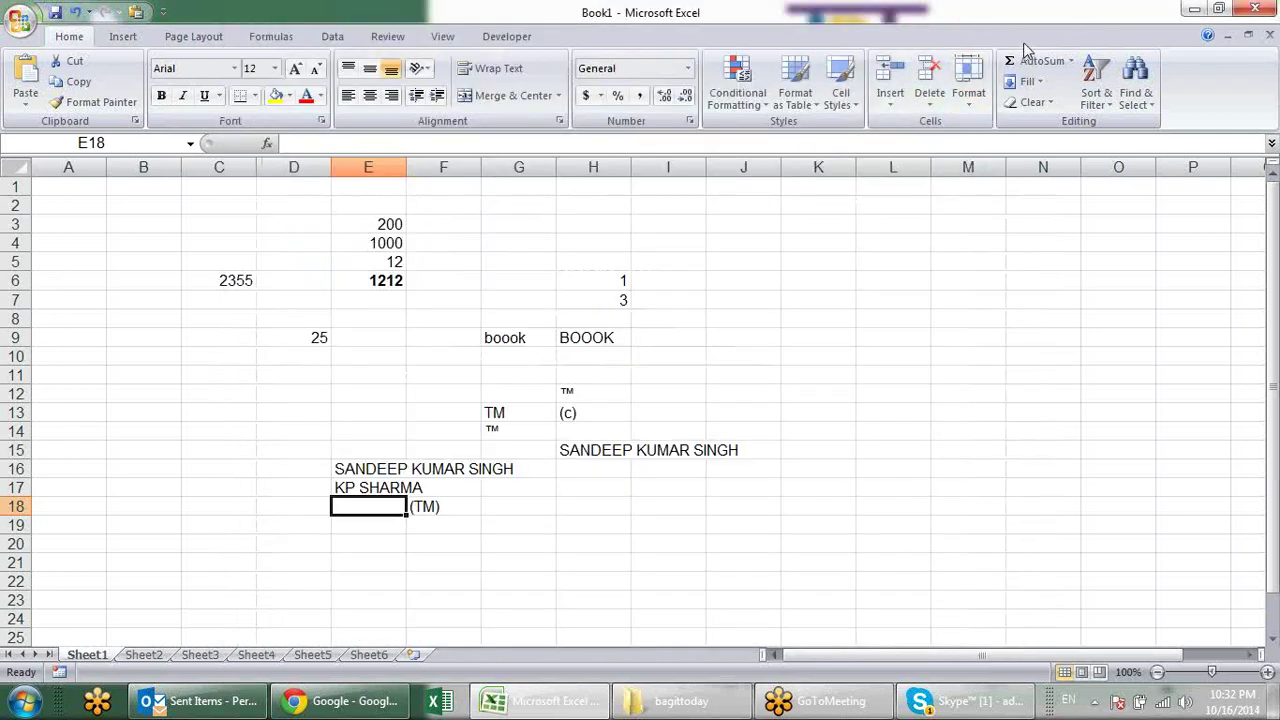
- Enter an e-mail address in J10 so it becomes a hyperlink
click(752, 358)
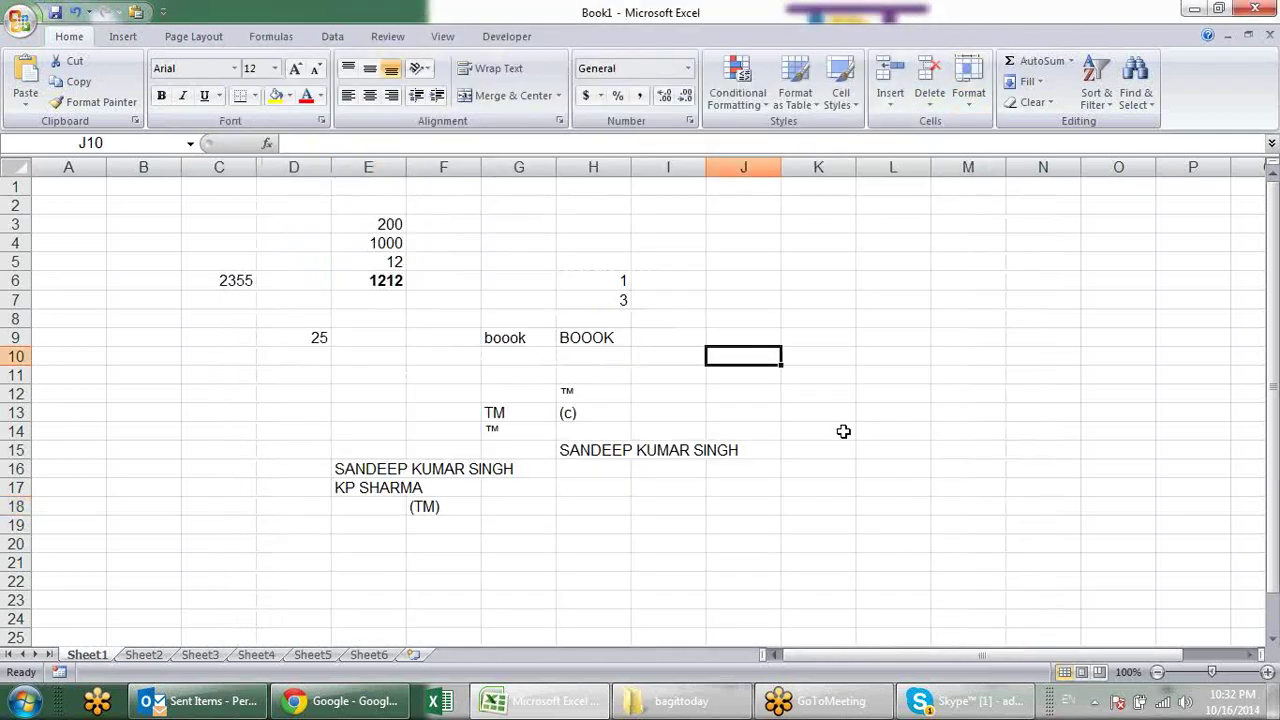
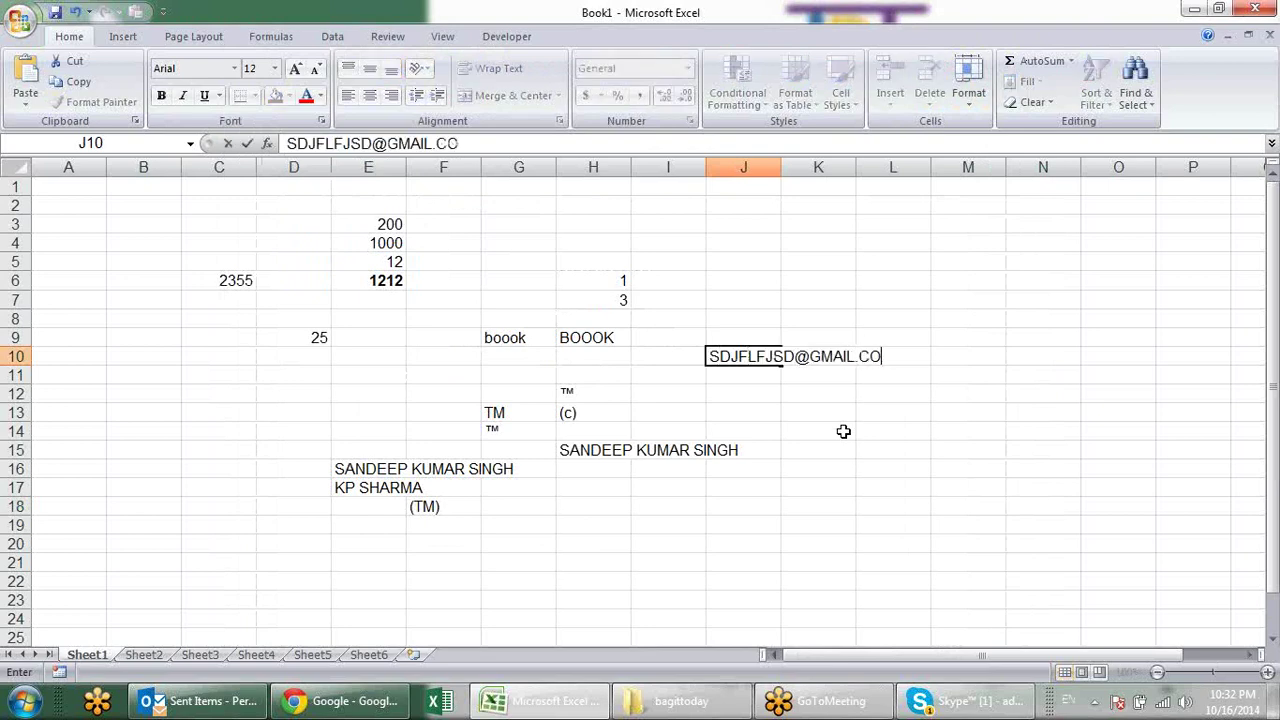
key(Return)
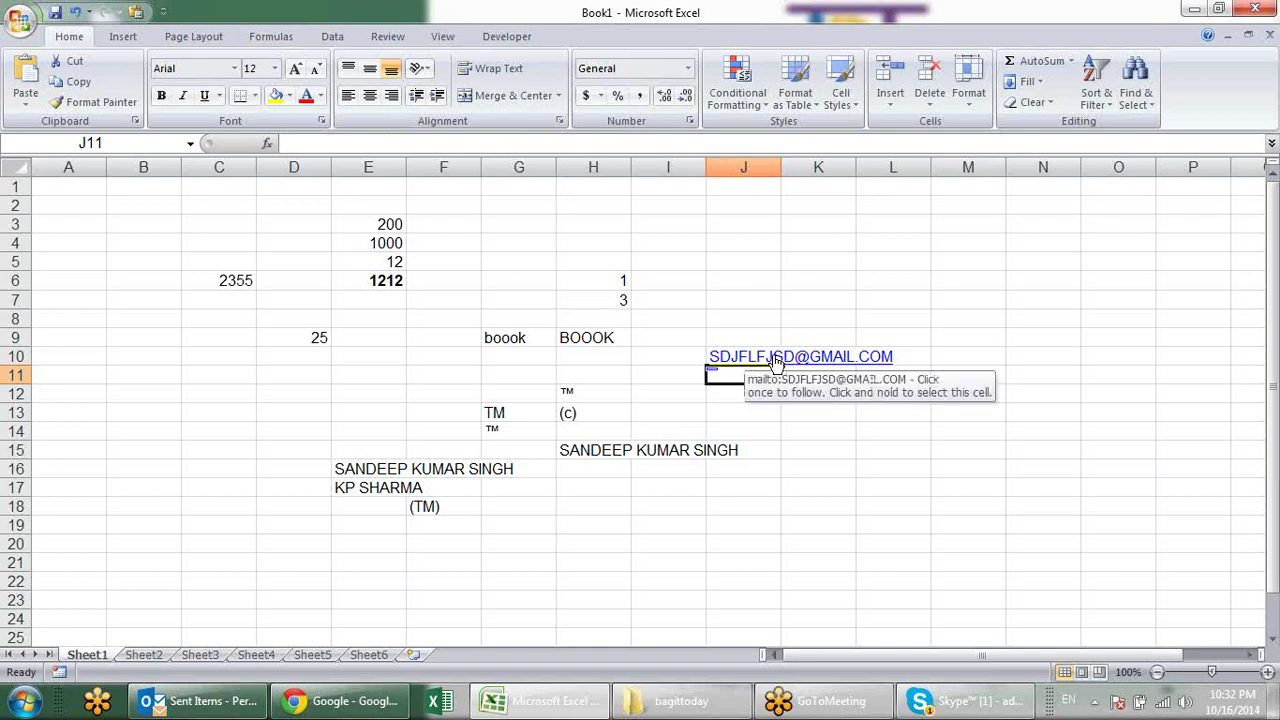
click(868, 432)
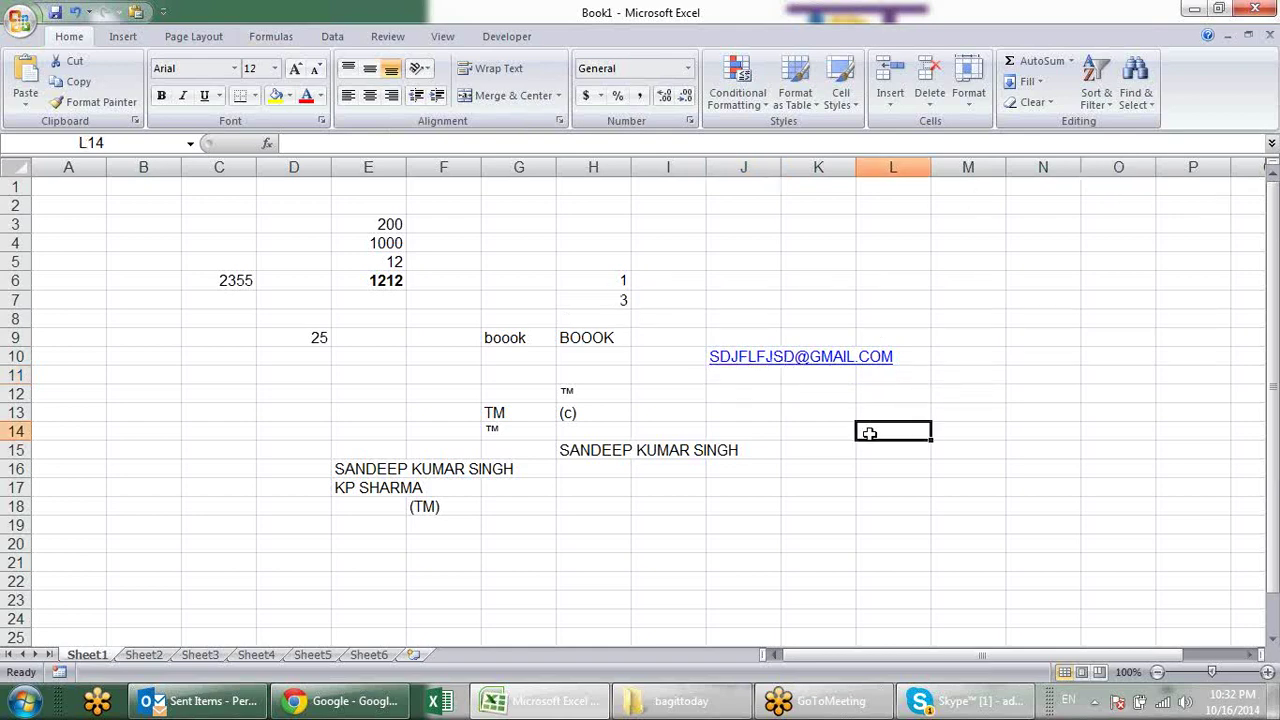
click(760, 392)
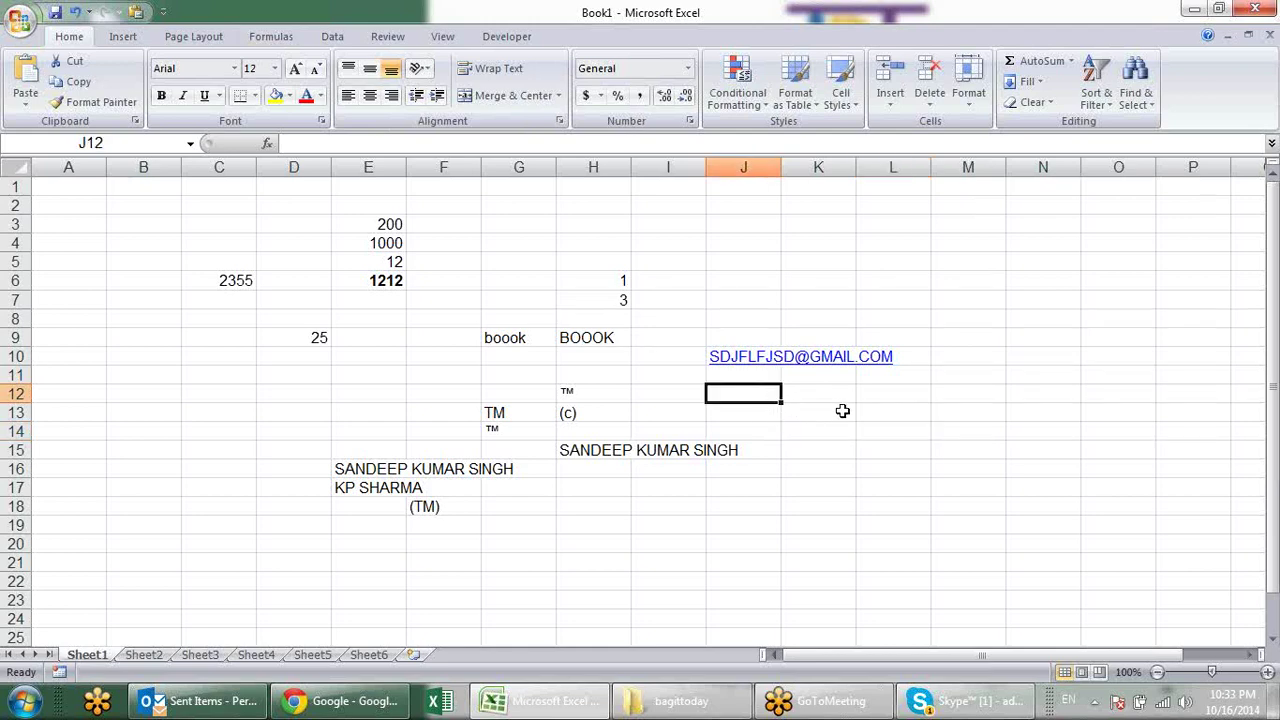
text(WWW.)
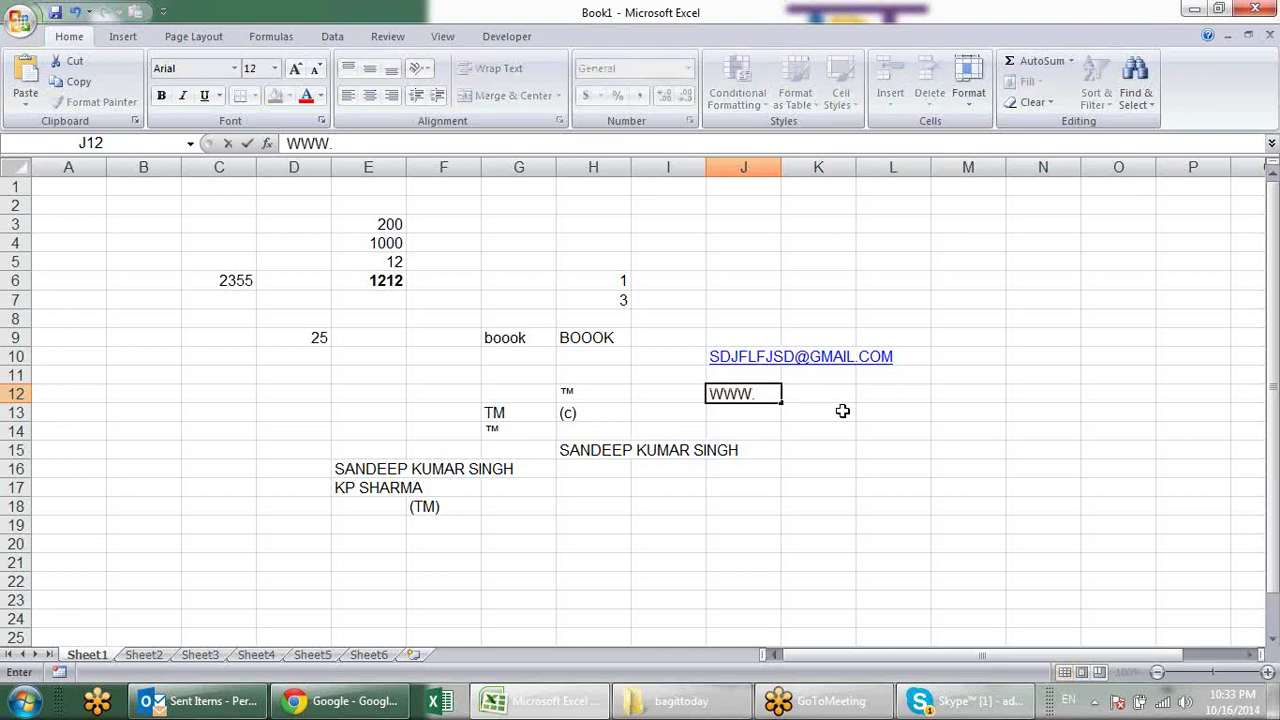
text(GOOGL)
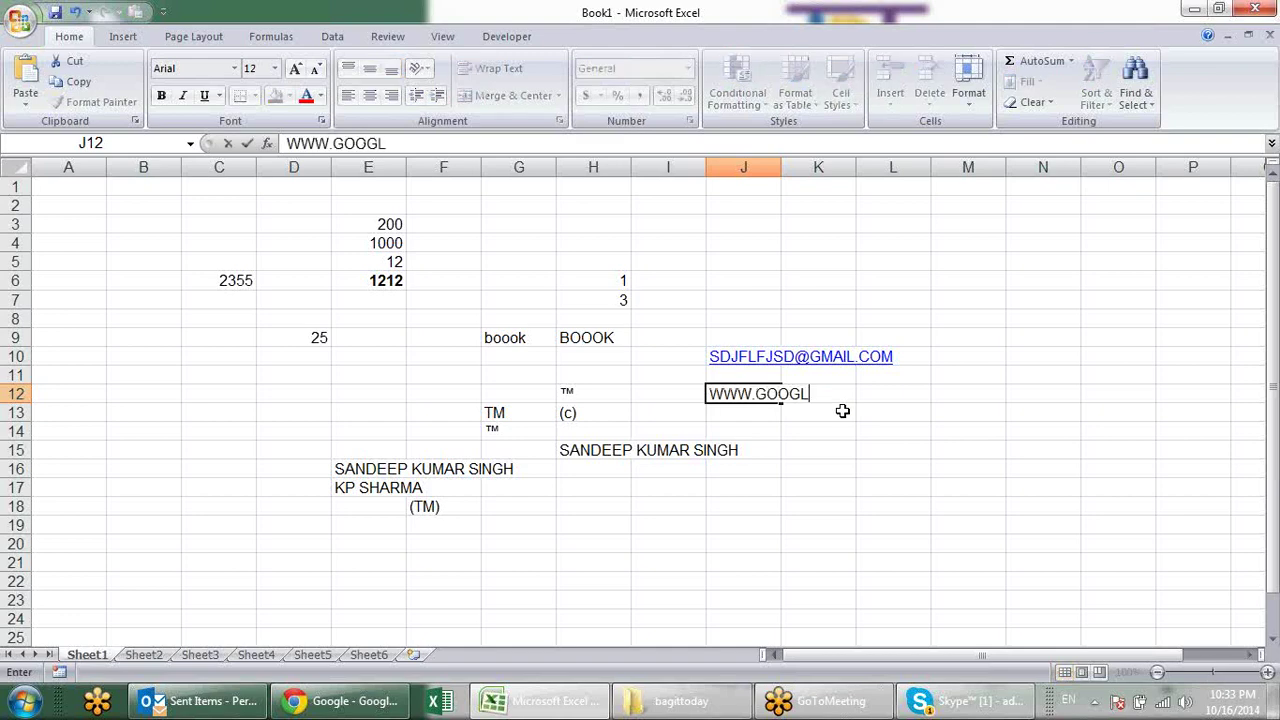
text(LE.C)
text(OM)
key(Return)
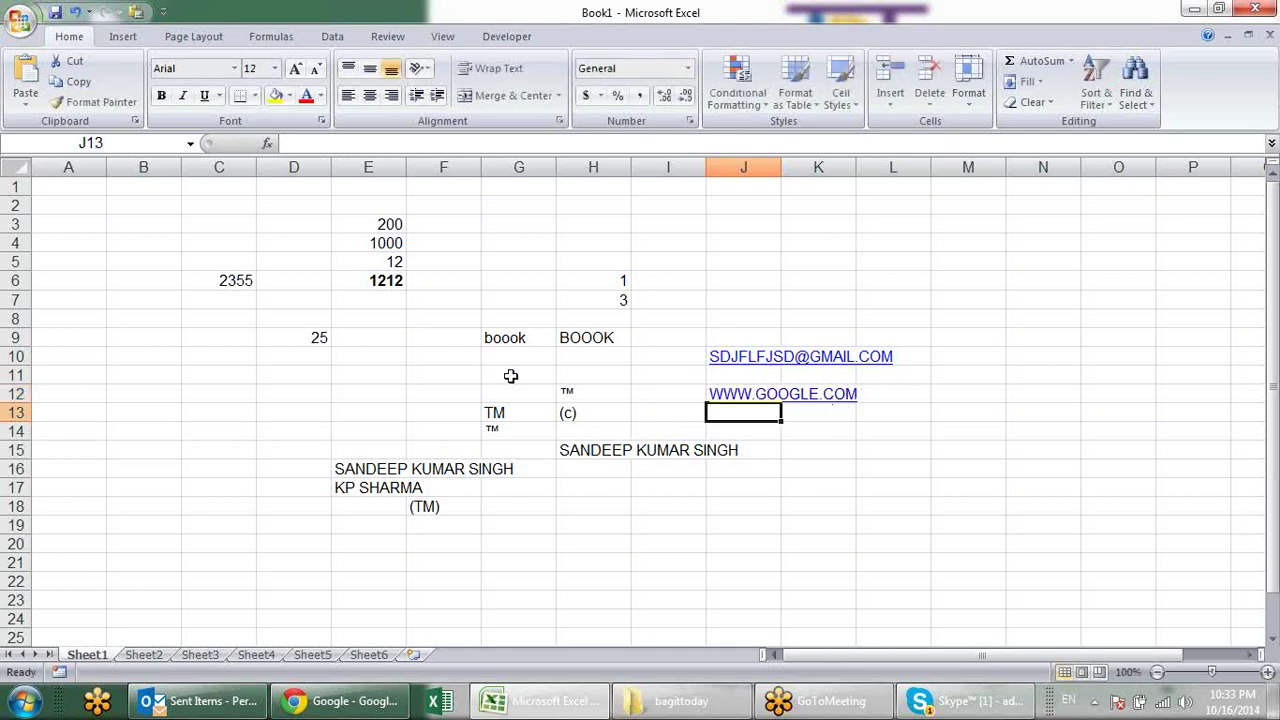
click(248, 410)
- Turn off Internet and network paths with hyperlinks in AutoFormat As You Type
click(22, 22)
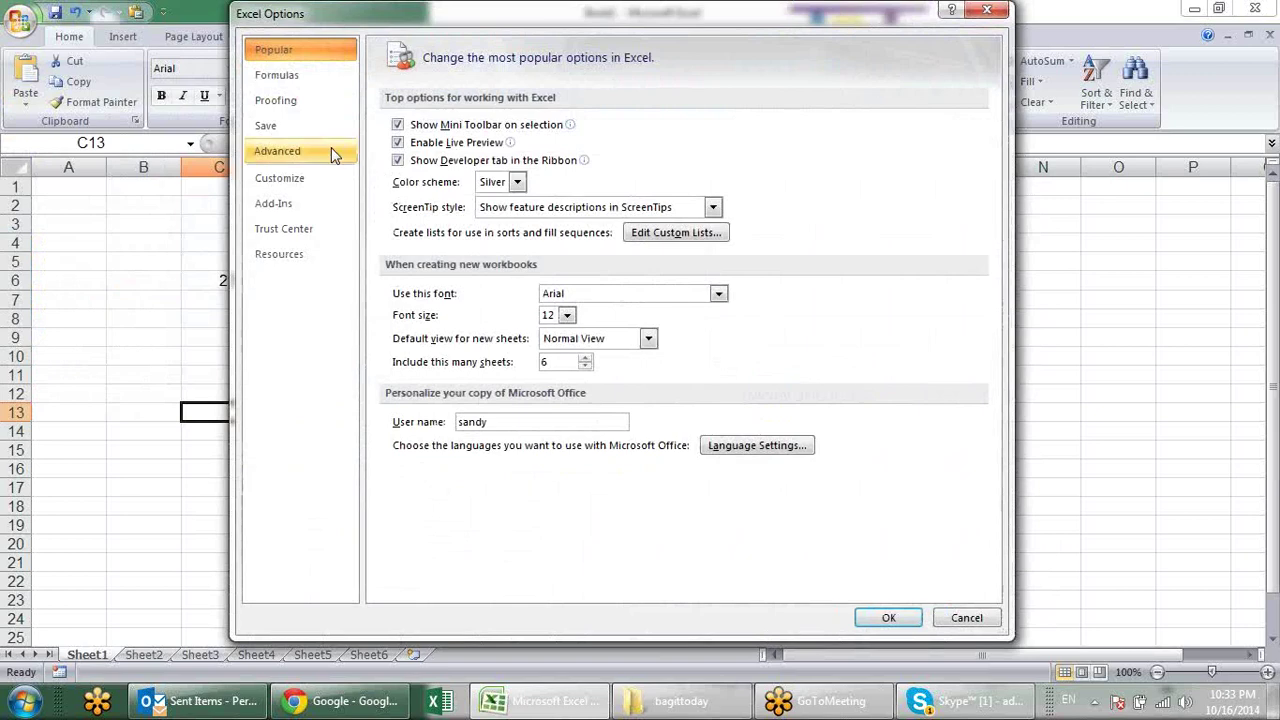
click(295, 101)
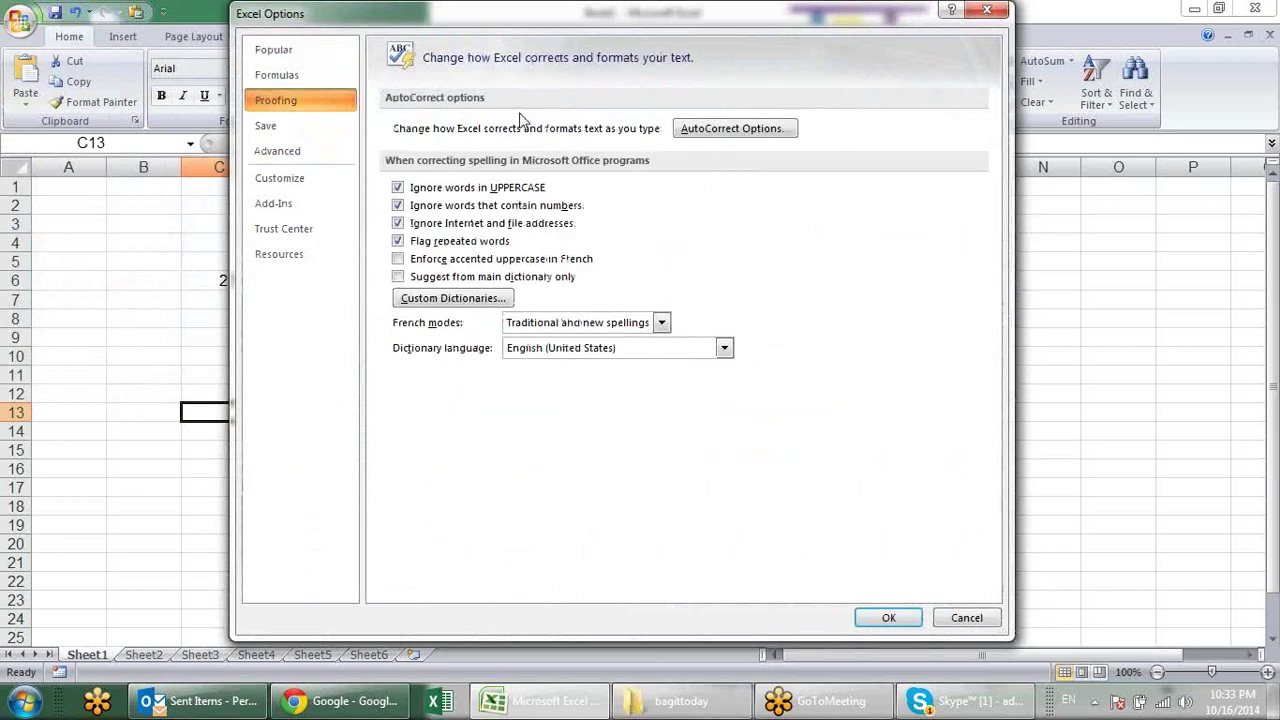
click(726, 133)
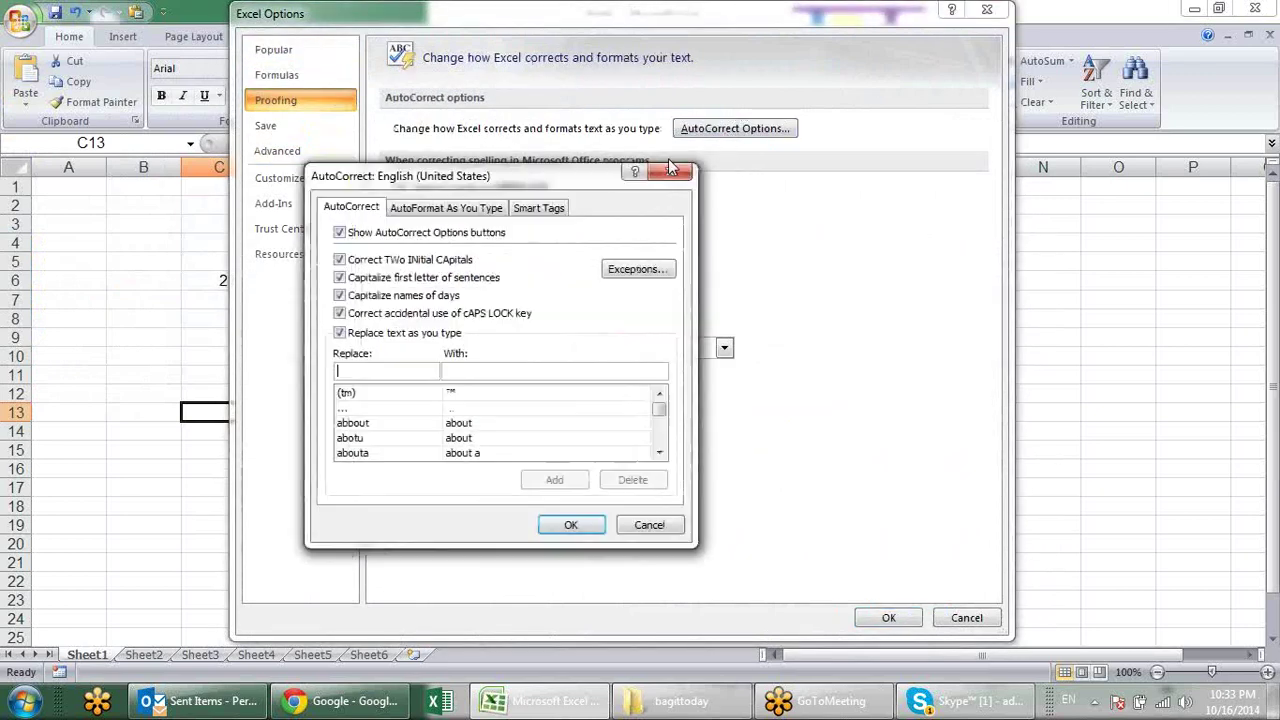
click(497, 210)
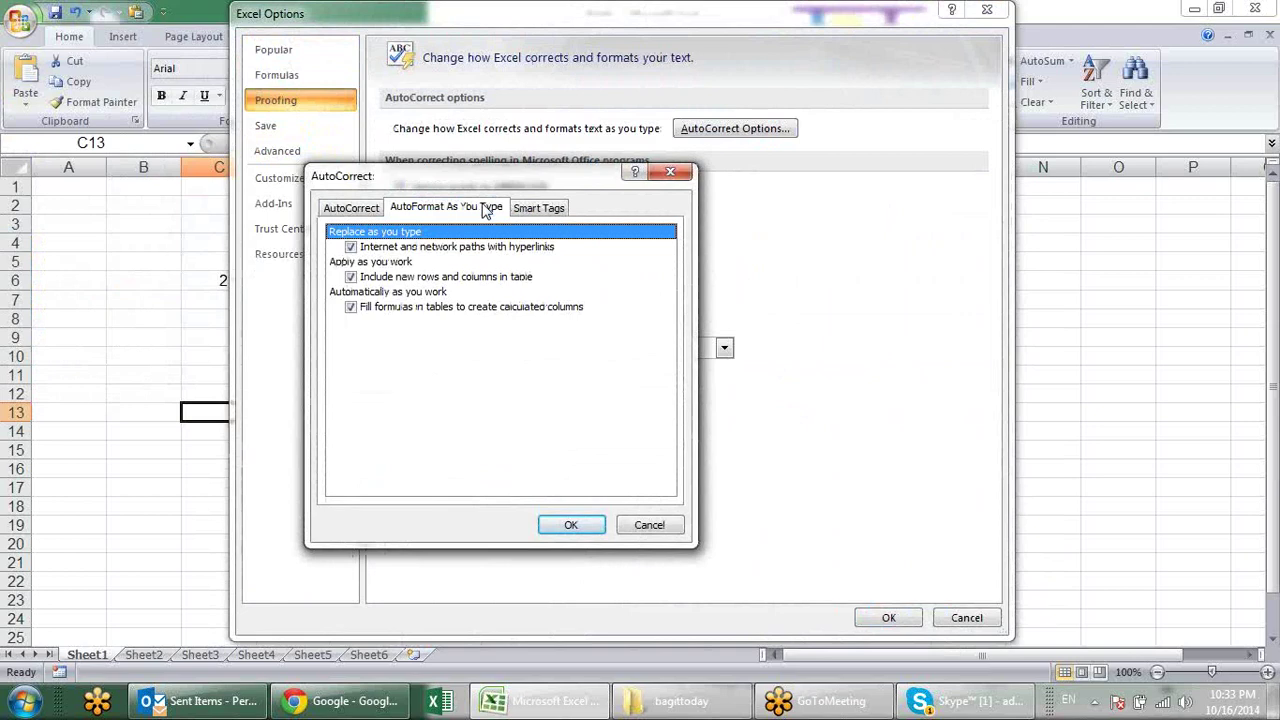
click(350, 247)
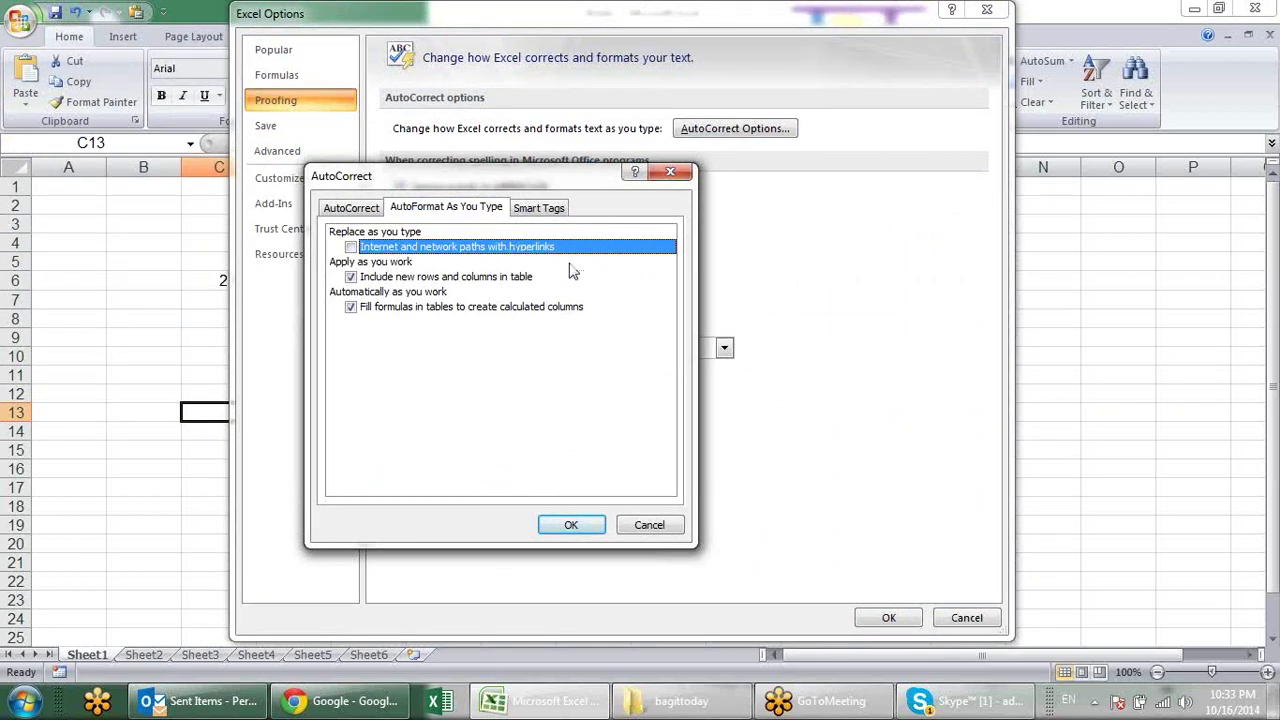
click(571, 525)
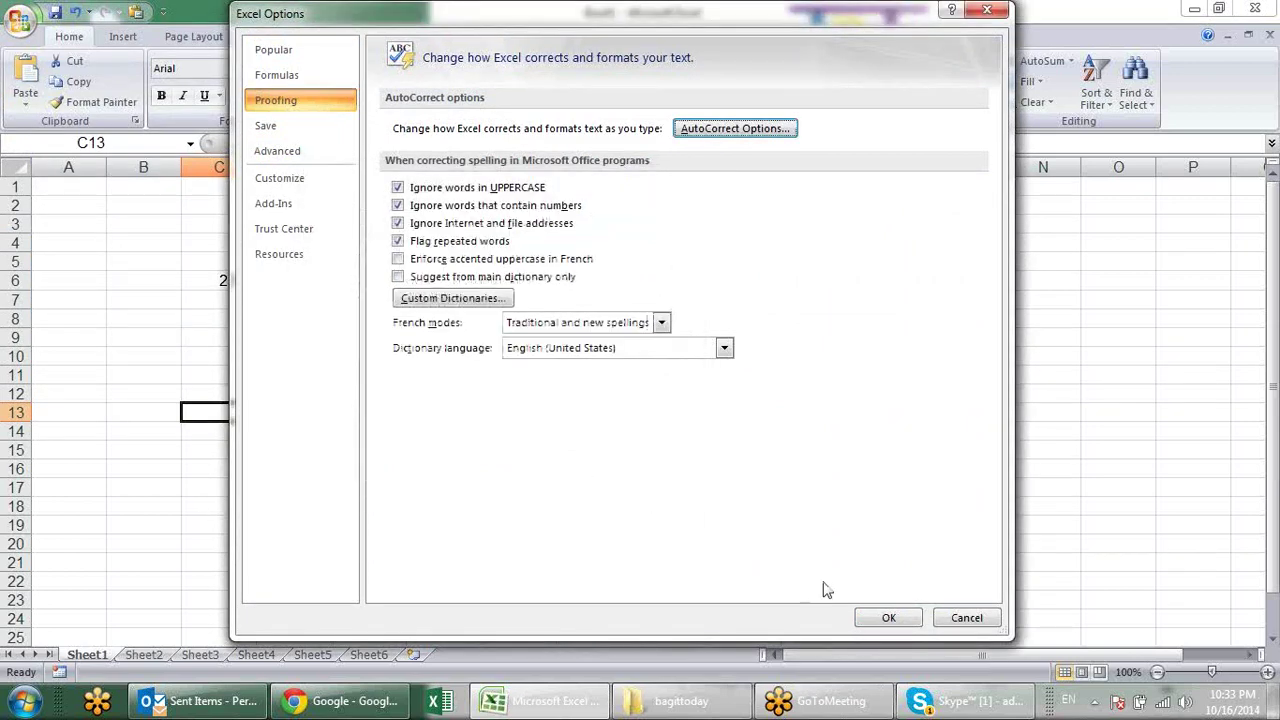
click(883, 616)
- Type an e-mail address in K16, which stays as plain text
click(814, 470)
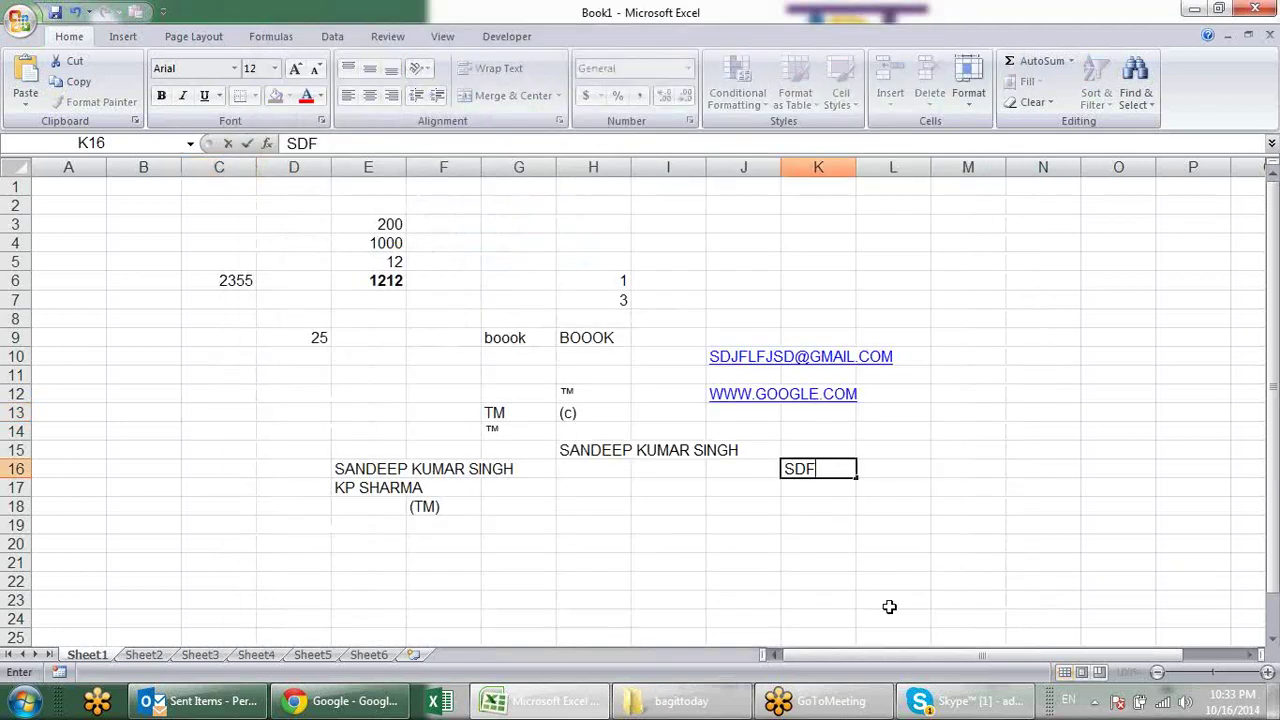
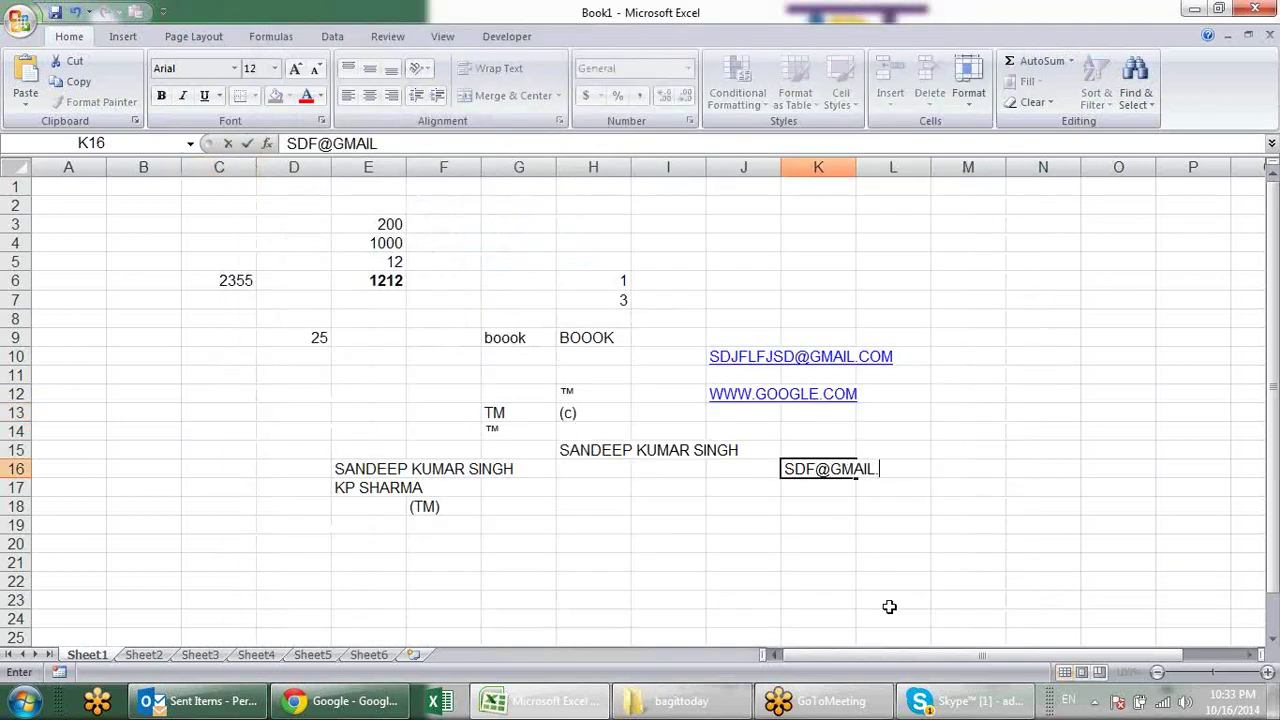
key(Return)
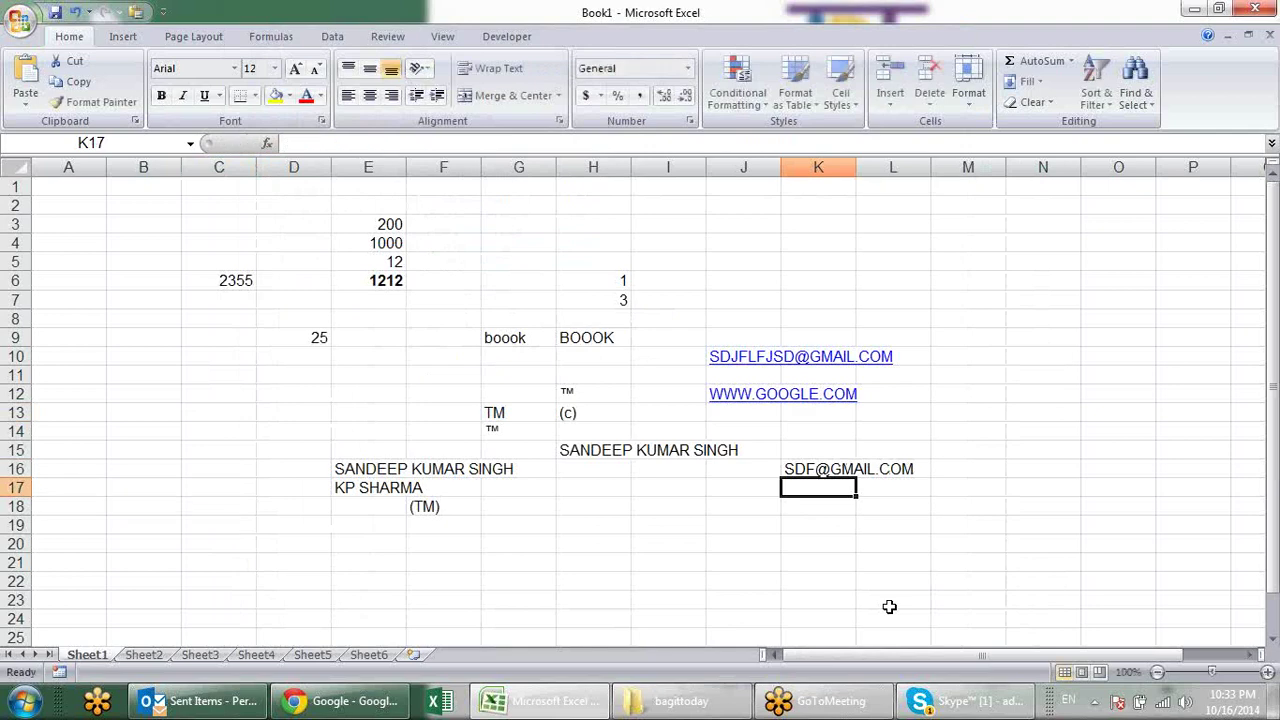
- Turn automatic hyperlinking of internet paths back on in AutoFormat As You Type
click(19, 19)
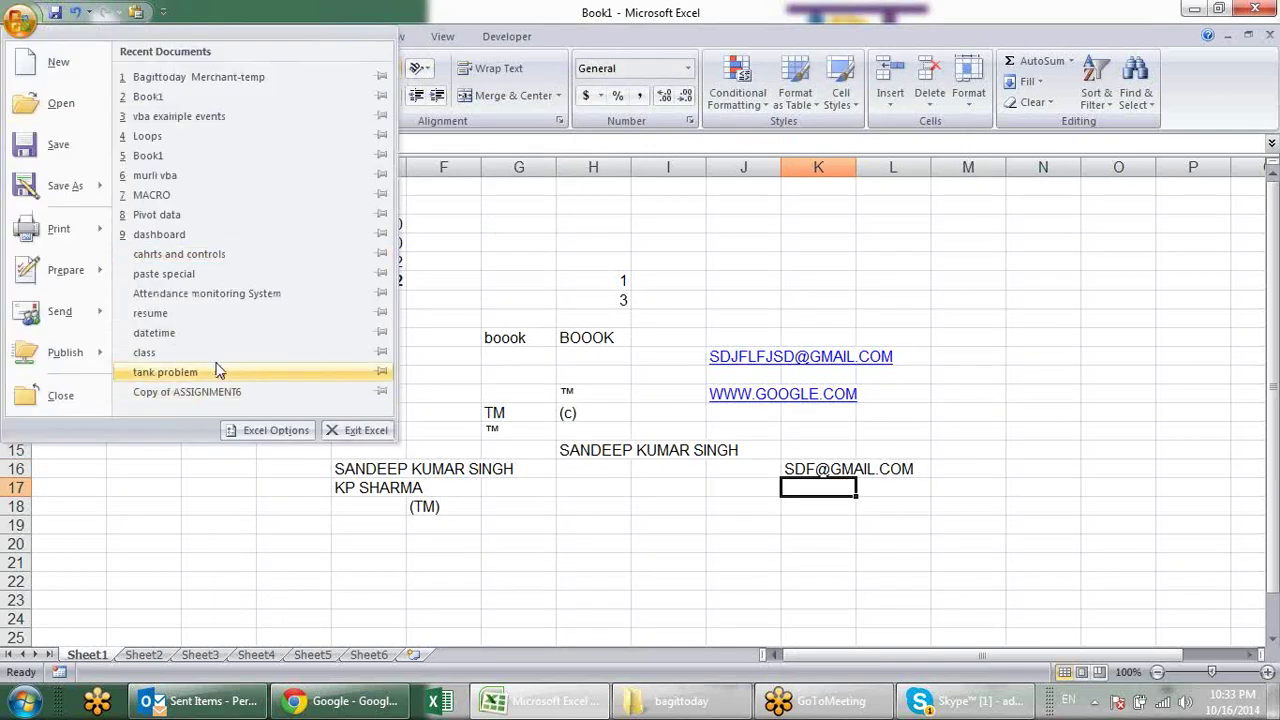
click(287, 425)
click(333, 105)
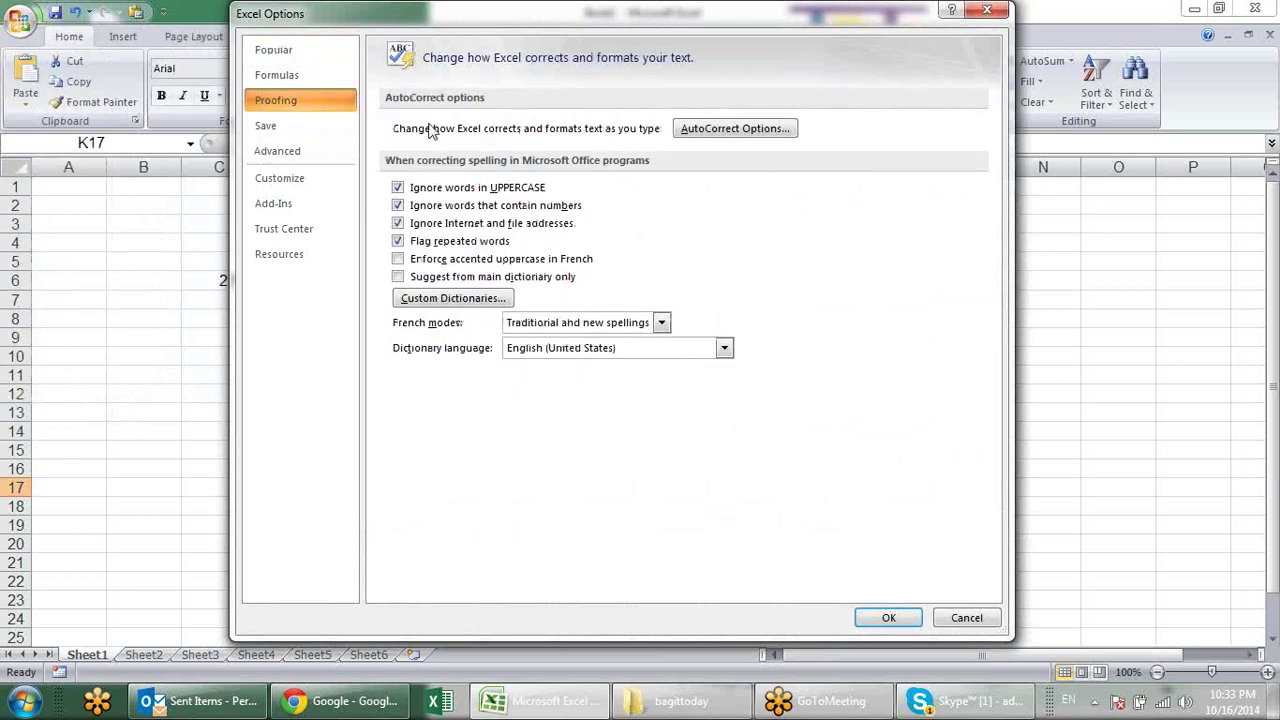
click(735, 128)
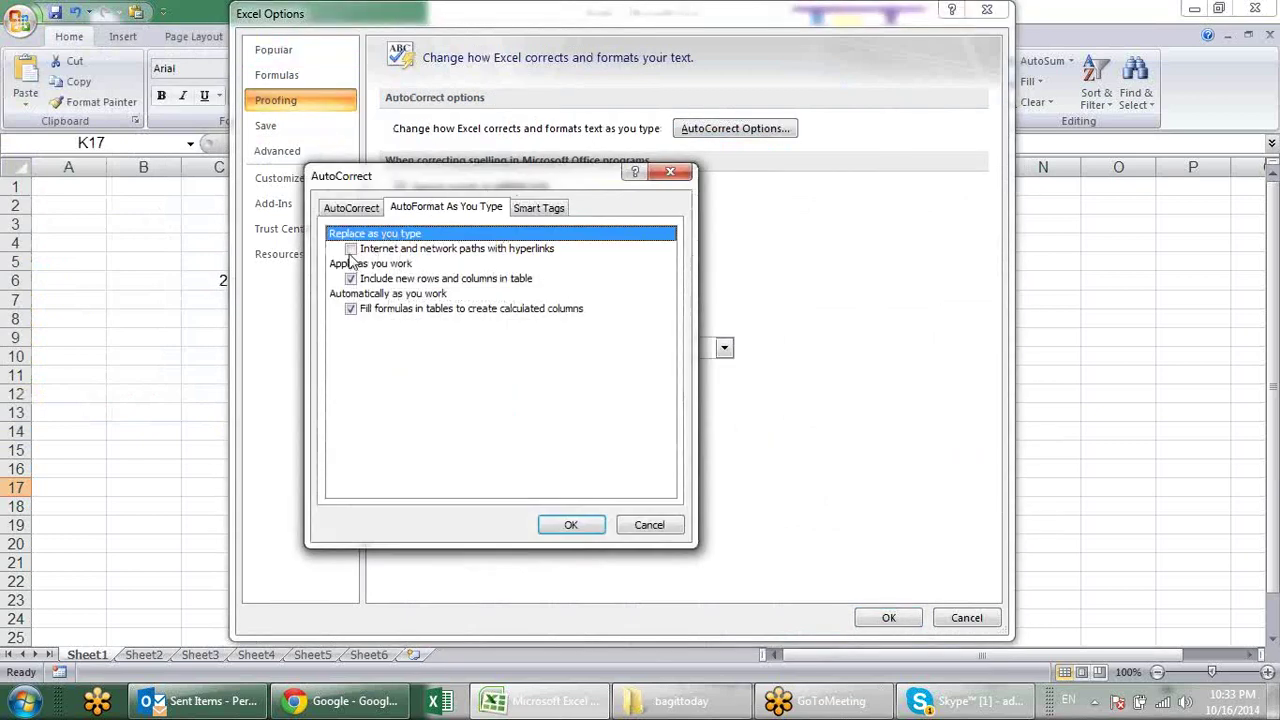
click(351, 248)
click(568, 527)
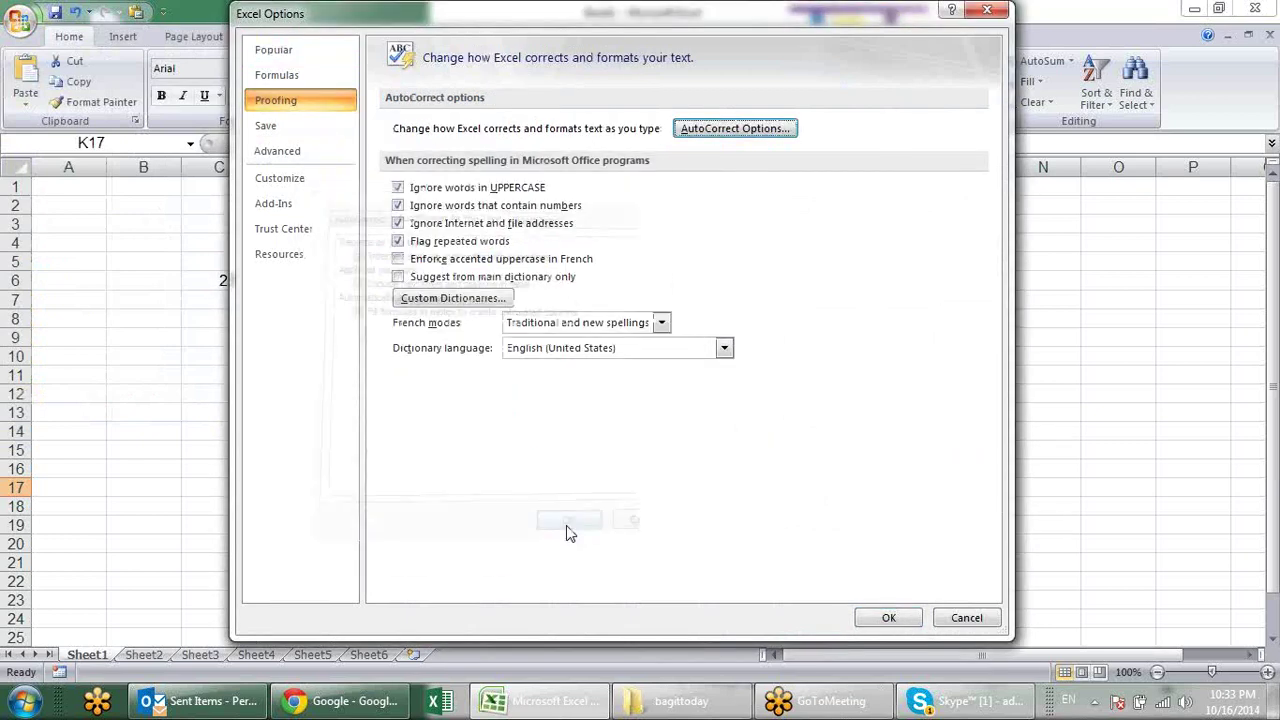
- View the Save settings, close Excel Options, and bring up the Save As dialog
click(316, 123)
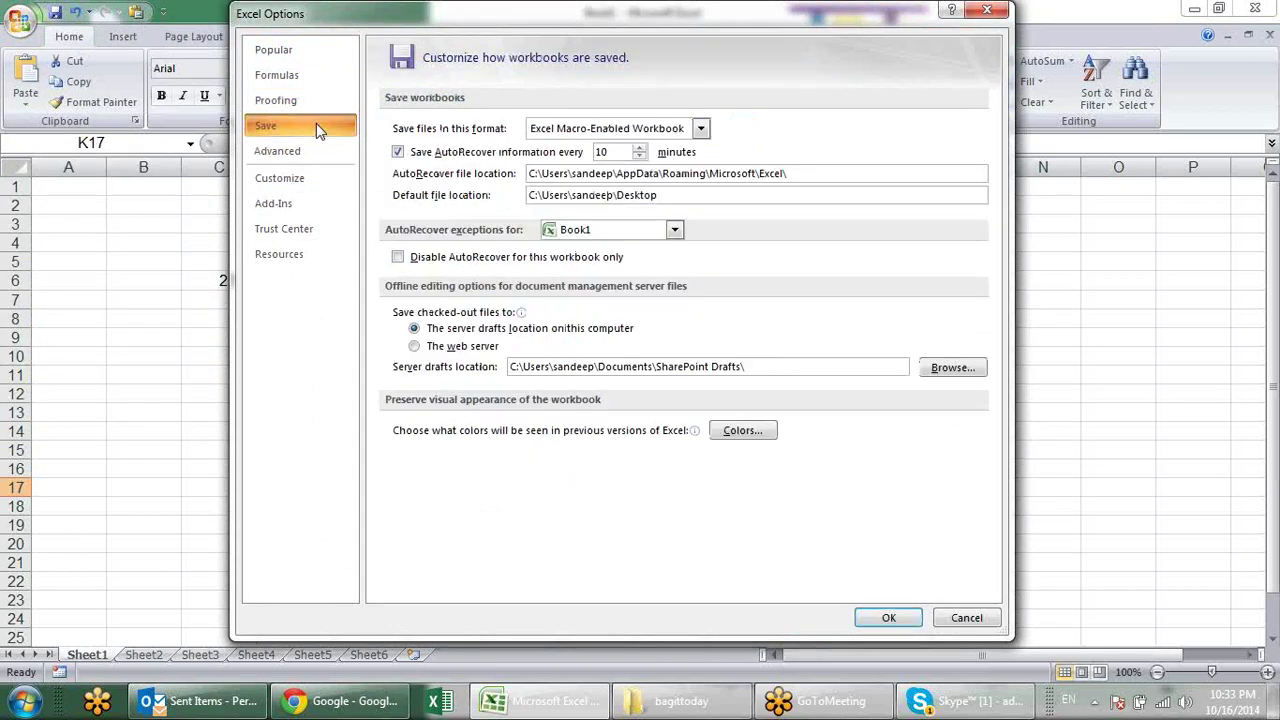
click(985, 12)
click(580, 280)
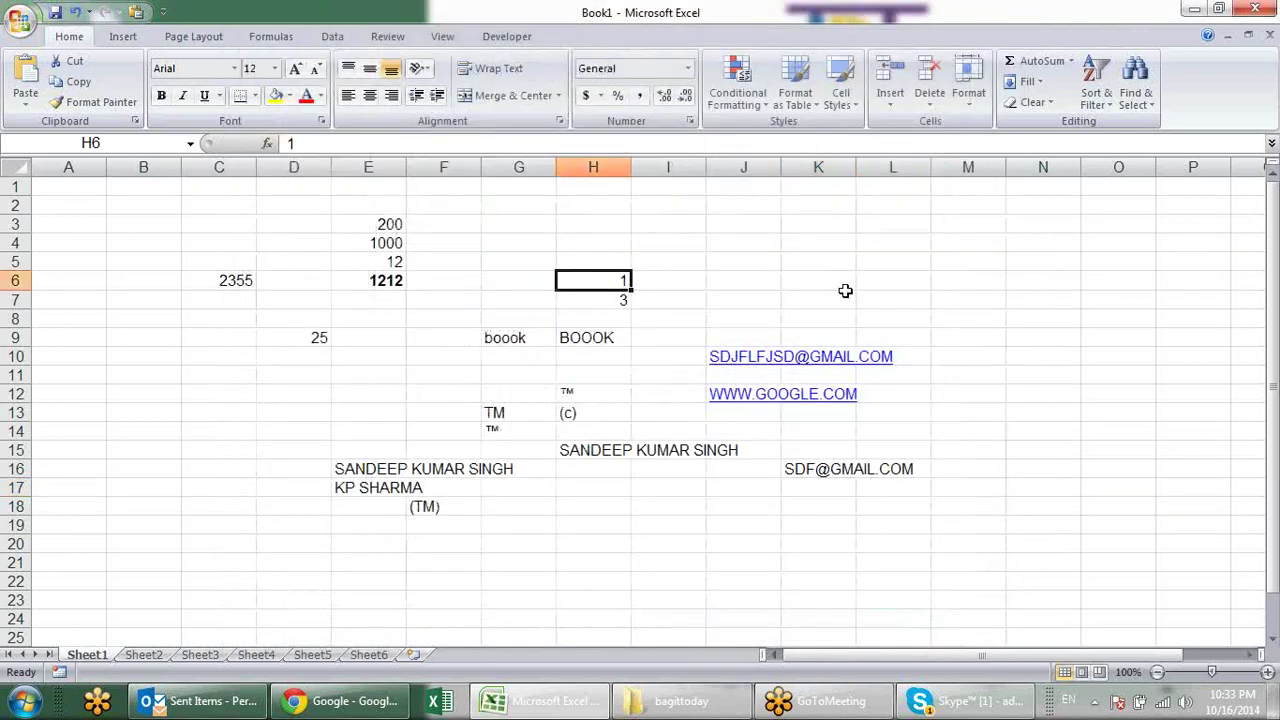
key(ctrl+s)
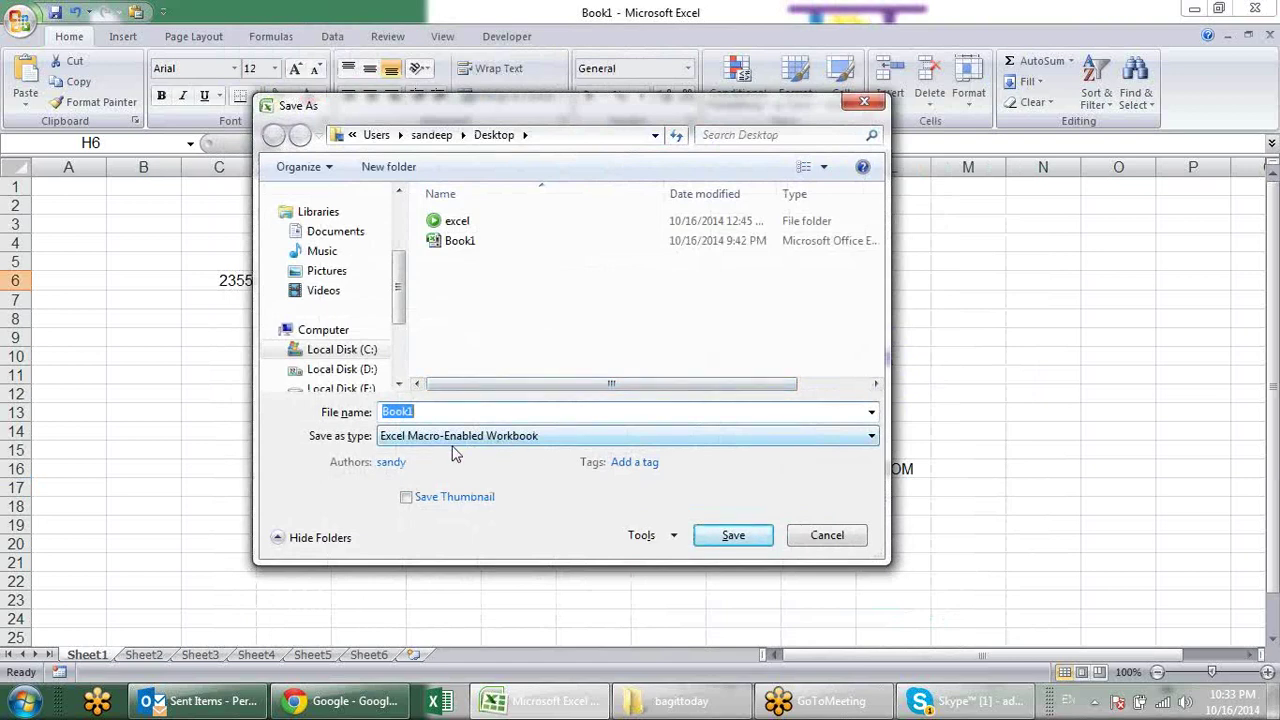
click(519, 446)
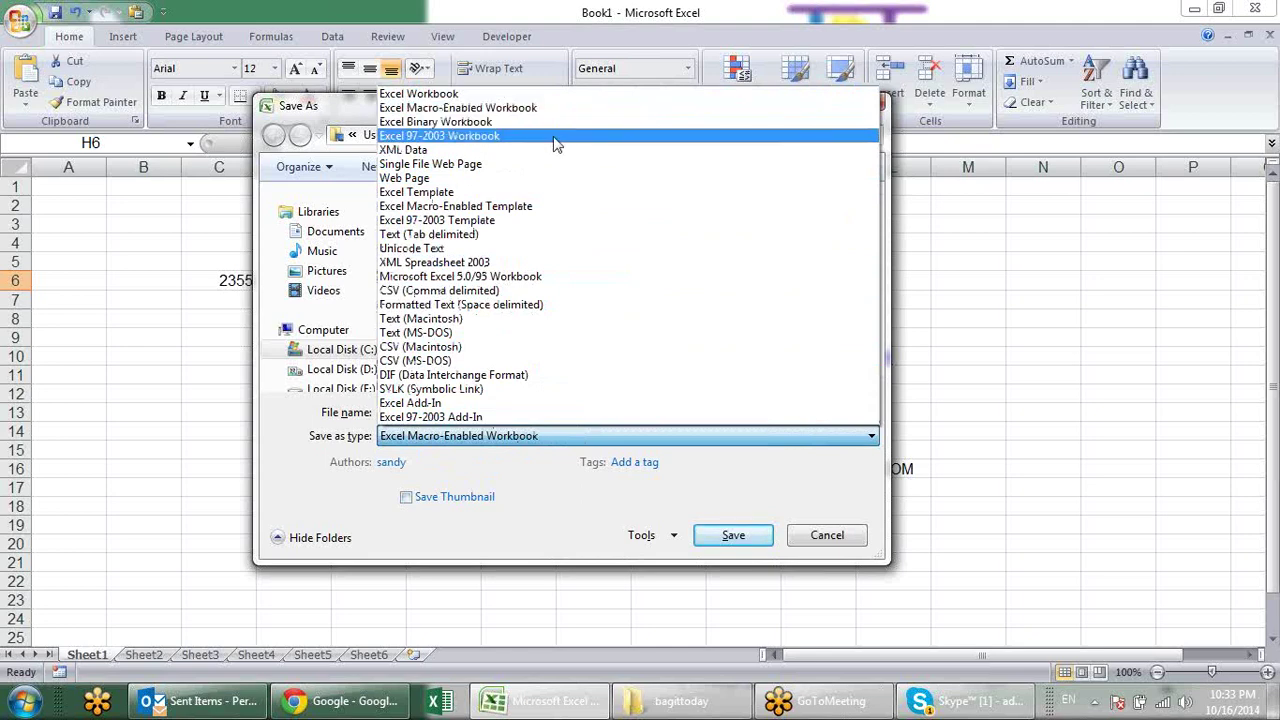
key(Escape)
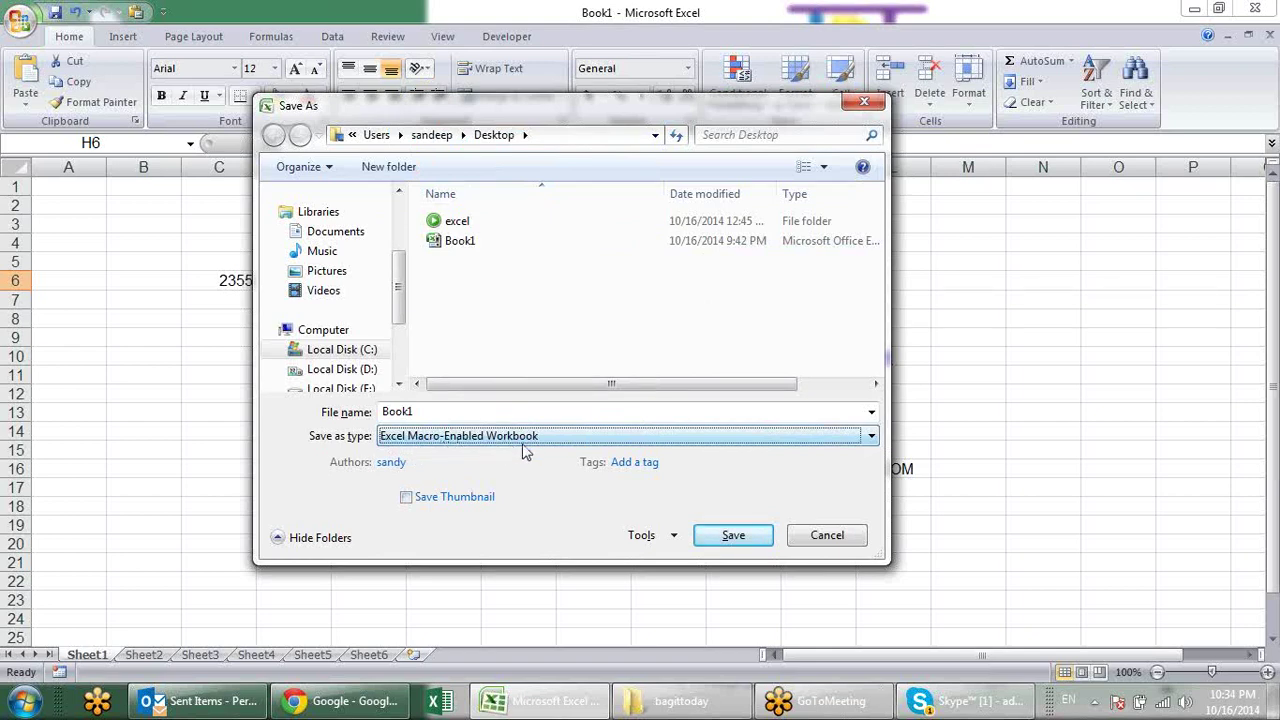
key(Escape)
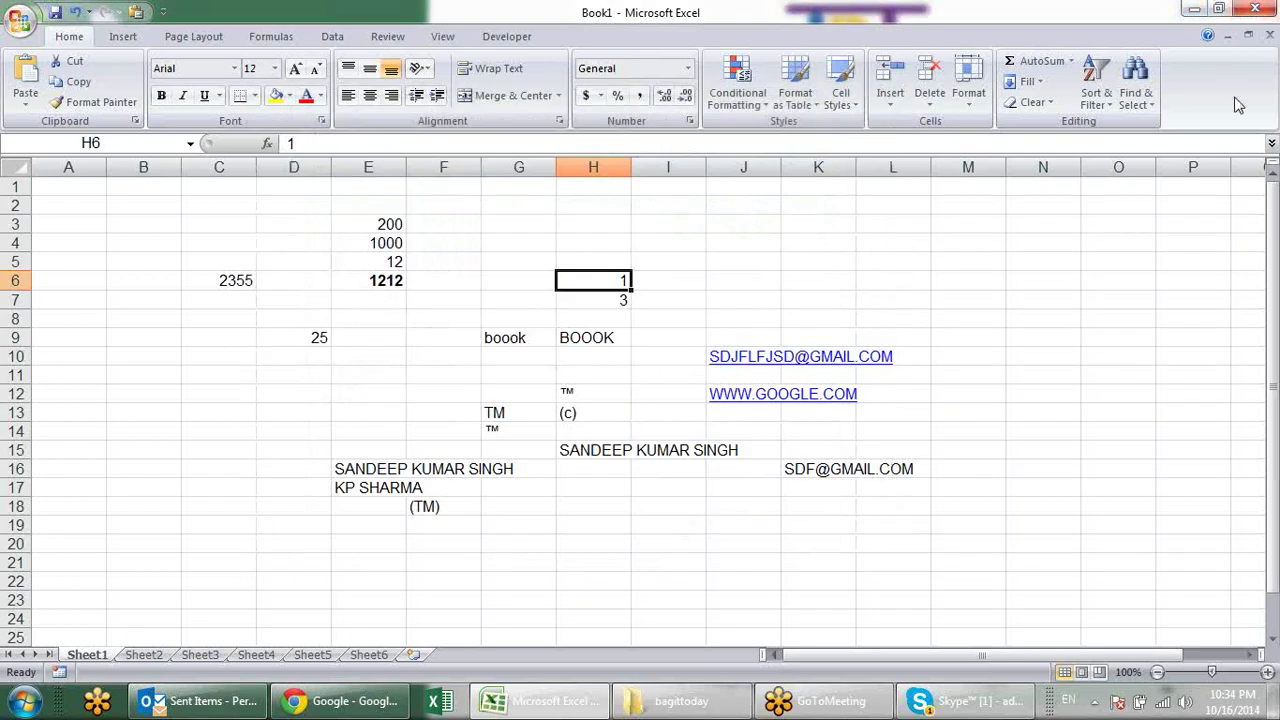
key(super)
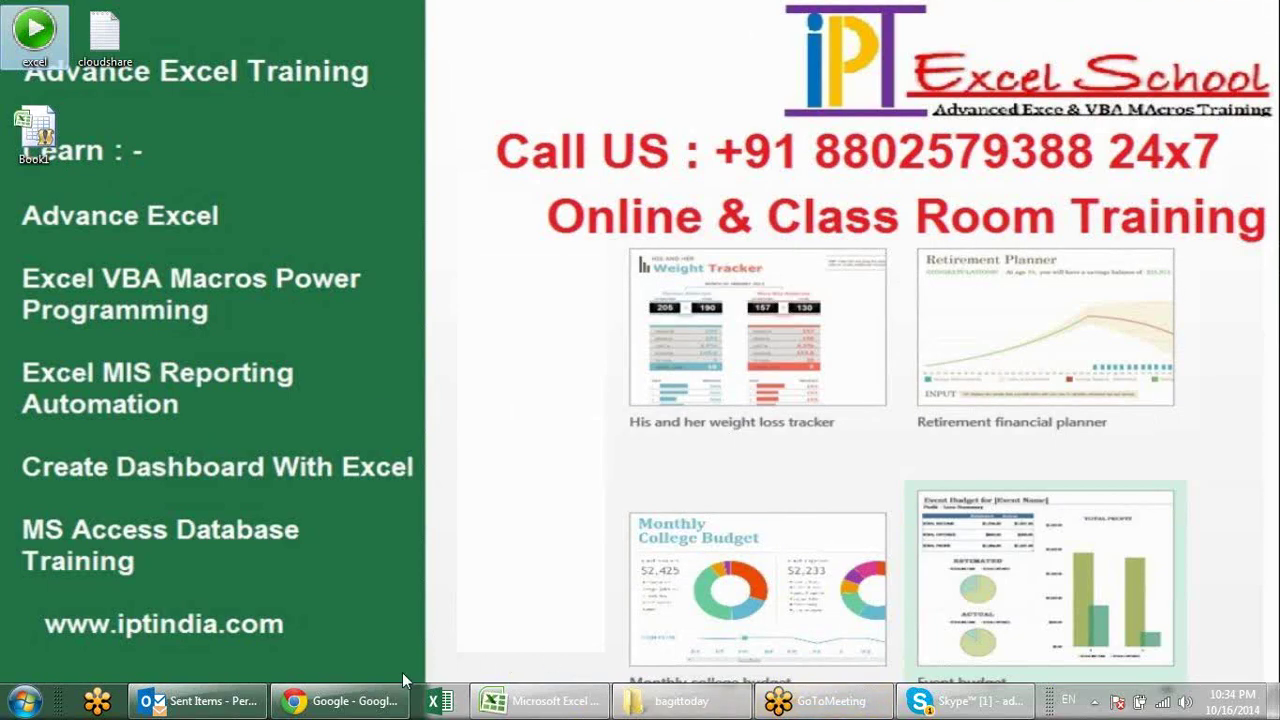
click(575, 705)
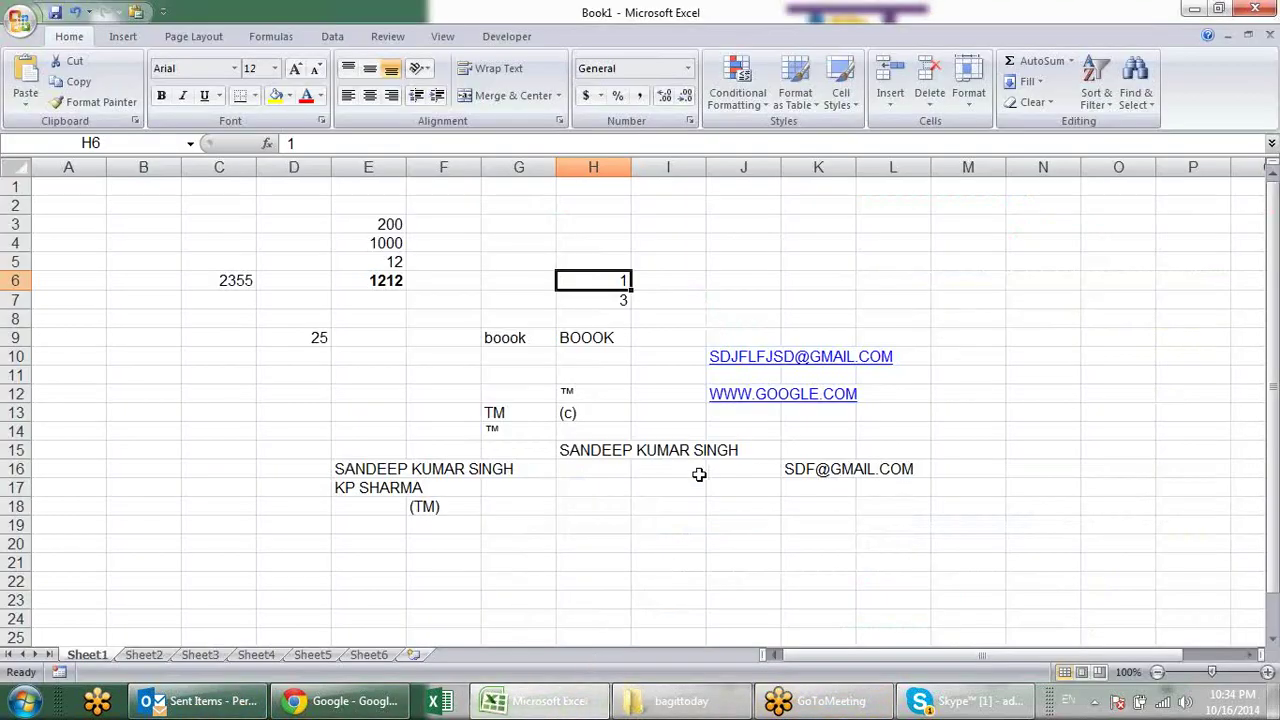
click(638, 490)
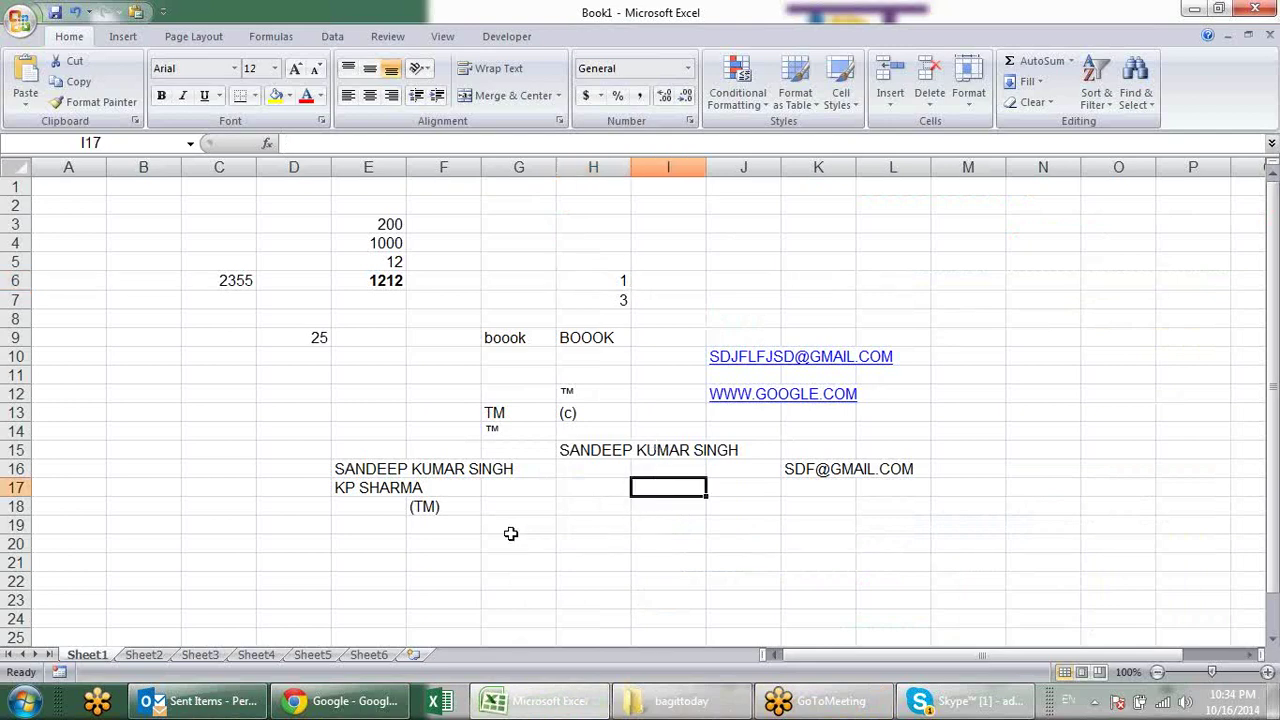
click(549, 510)
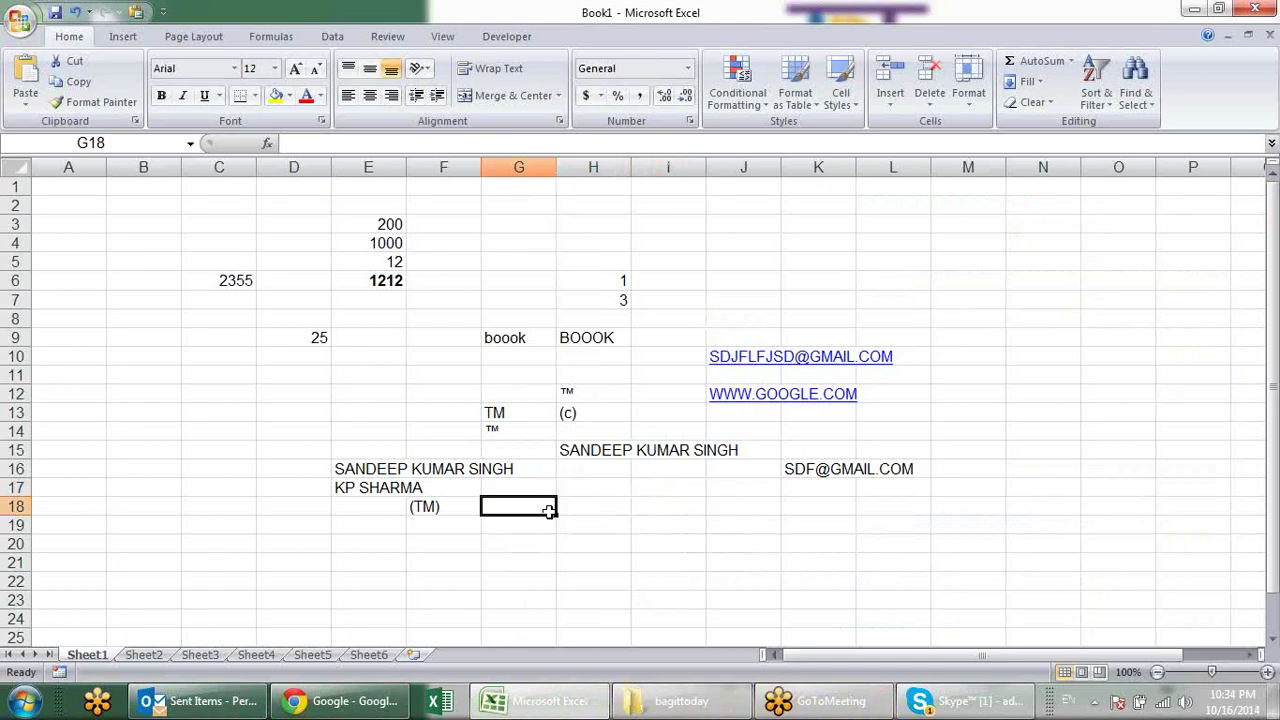
key(ctrl+s)
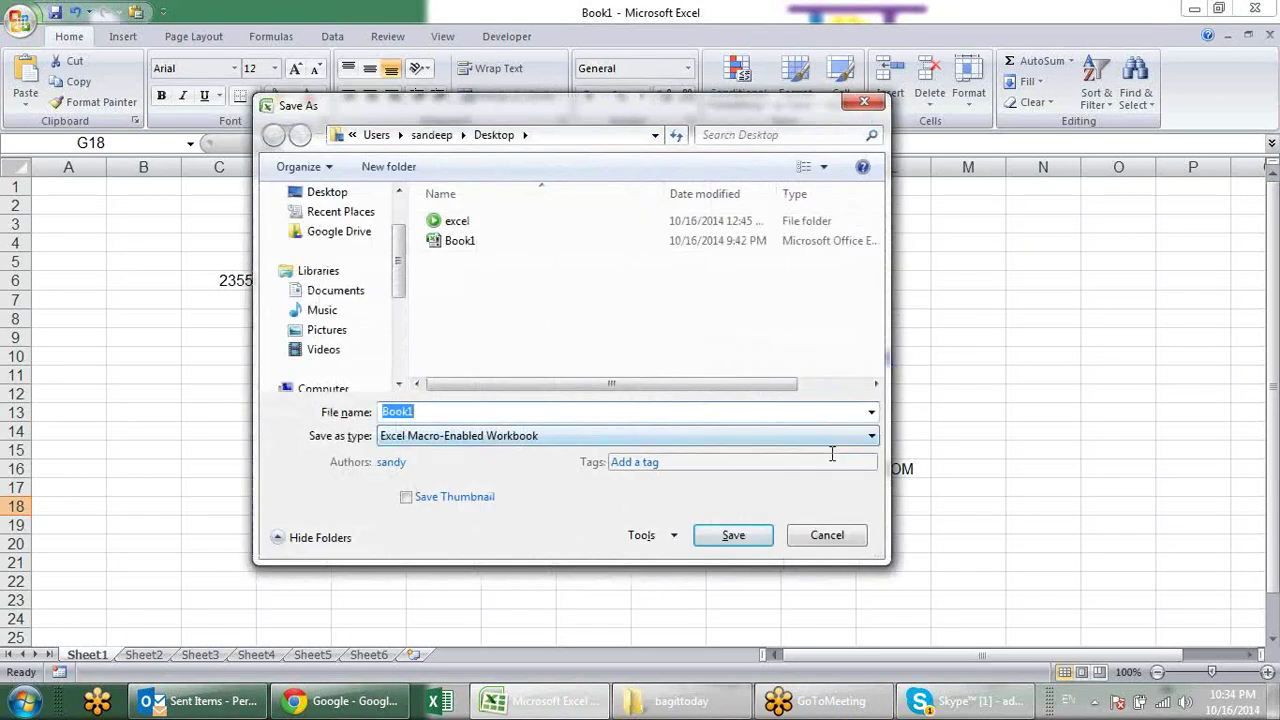
- Keep Excel Macro-Enabled Workbook as the default save format and check the 10-minute AutoRecover interval
key(Escape)
key(alt+f)
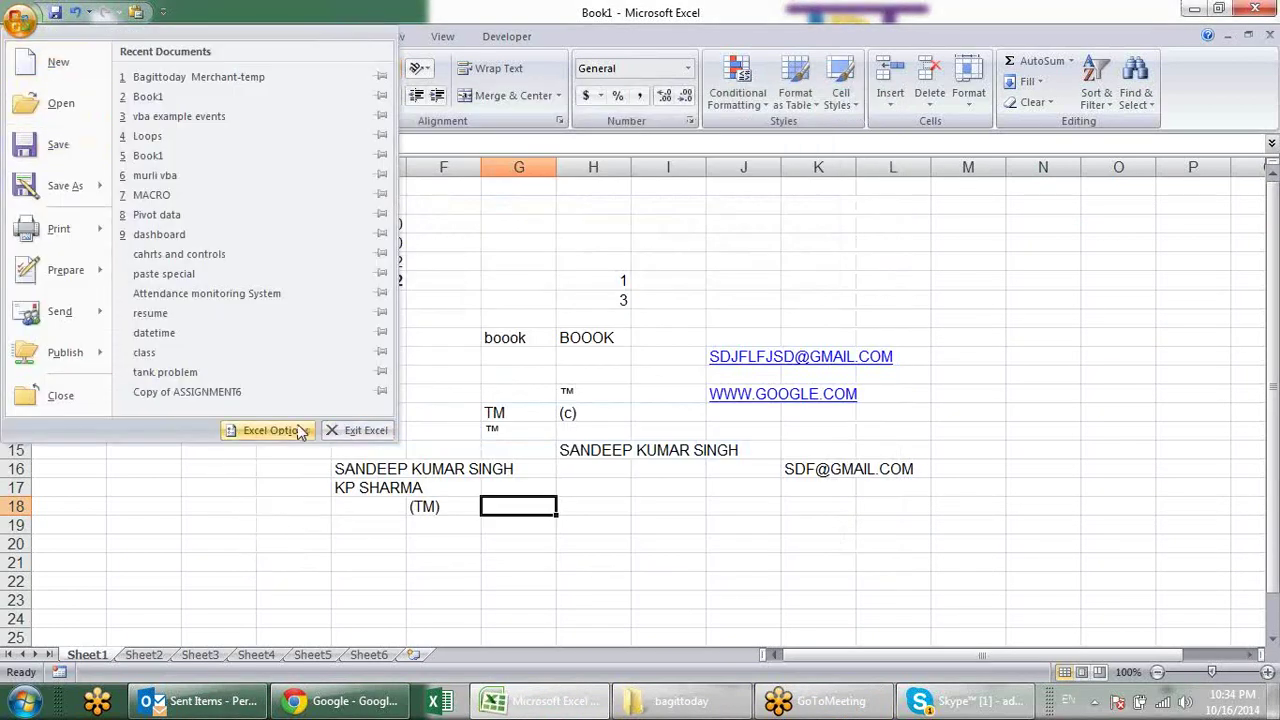
click(298, 432)
click(312, 127)
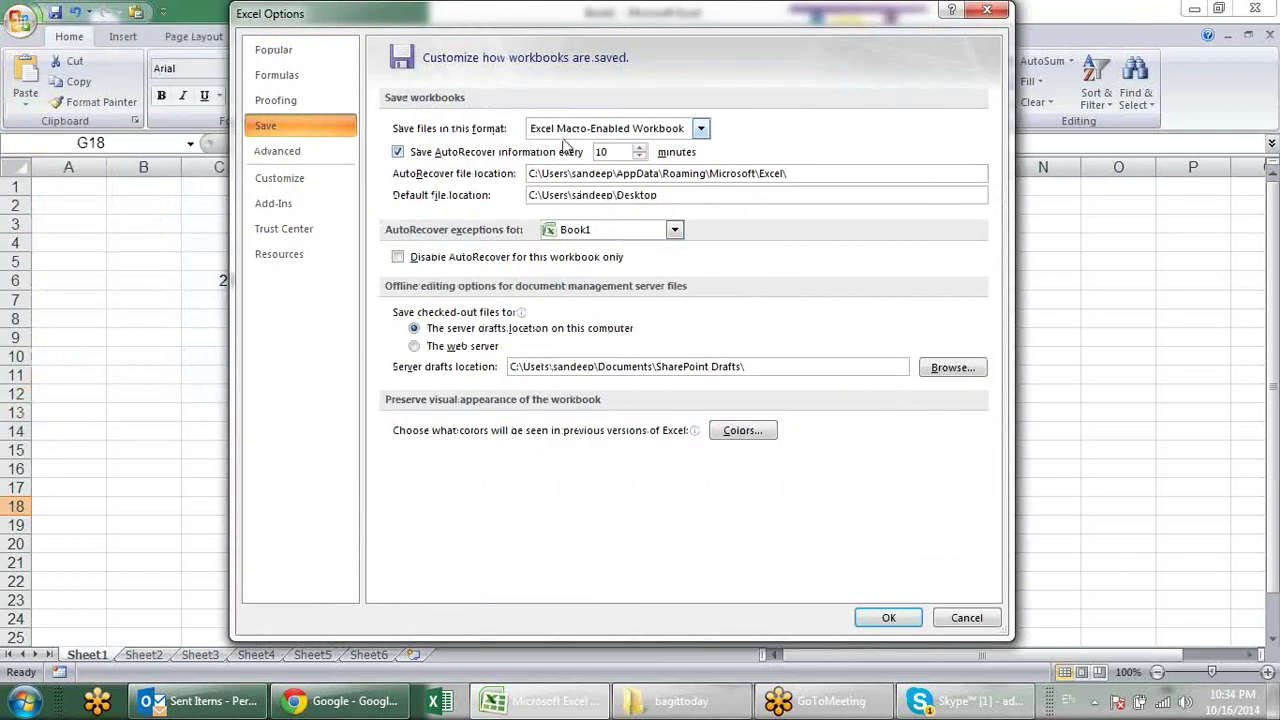
click(701, 129)
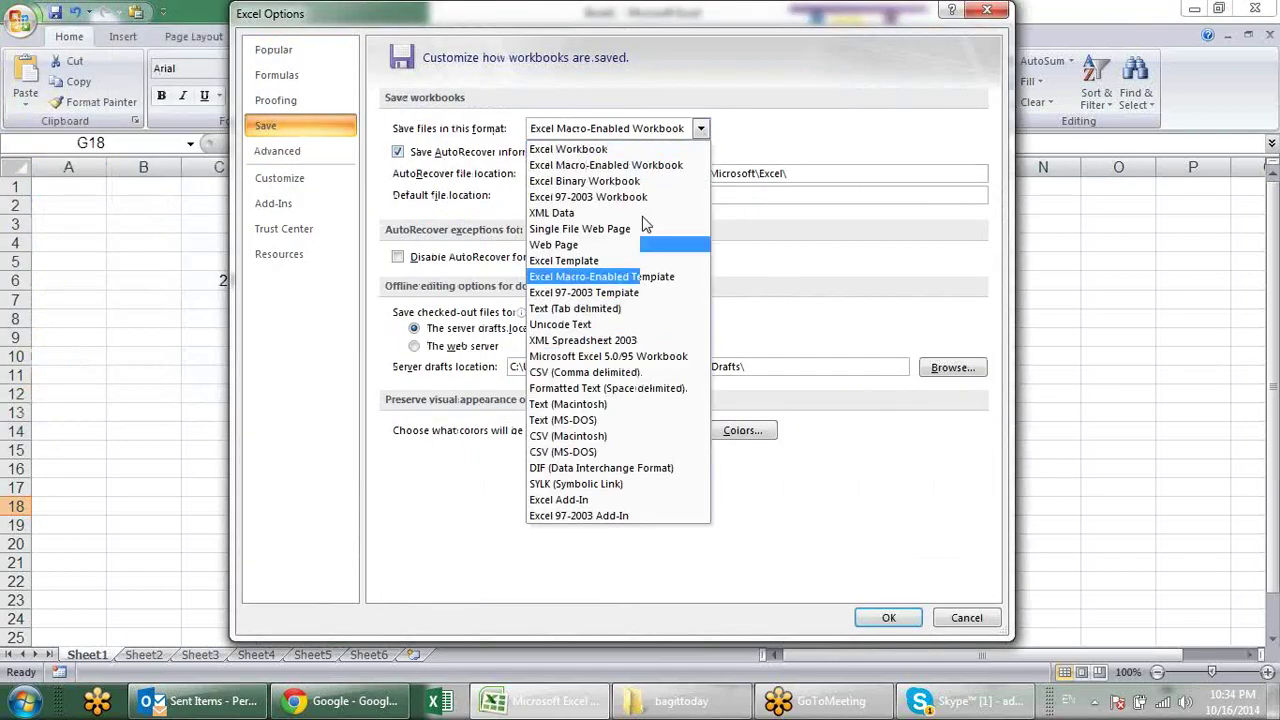
click(668, 165)
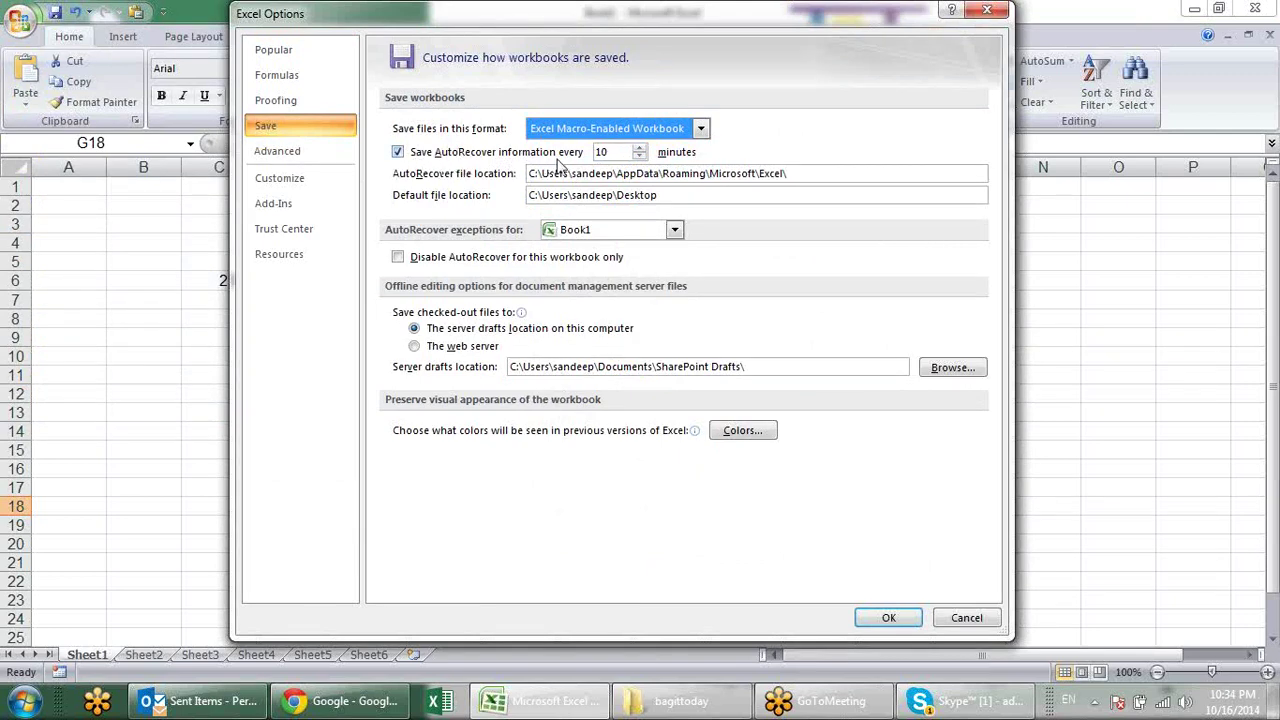
click(610, 152)
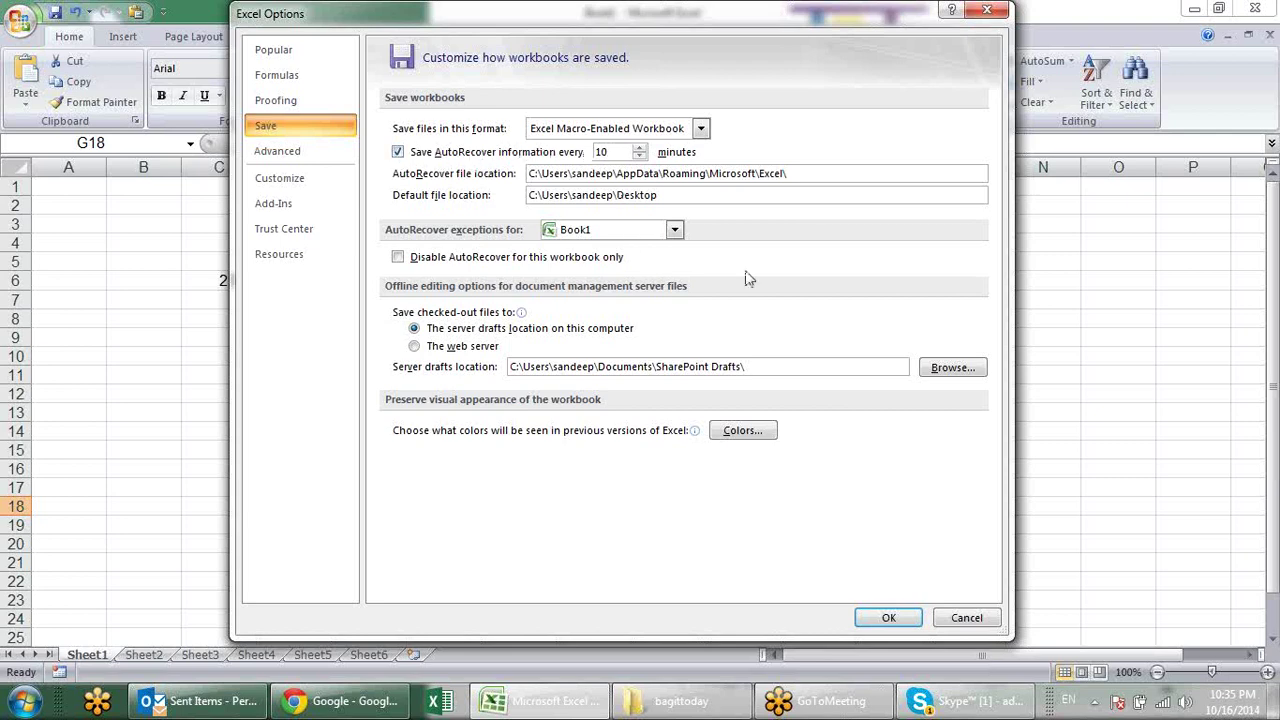
- Review the Book1 AutoRecover exception and the AutoRecover and Desktop default paths, then close Options
click(673, 231)
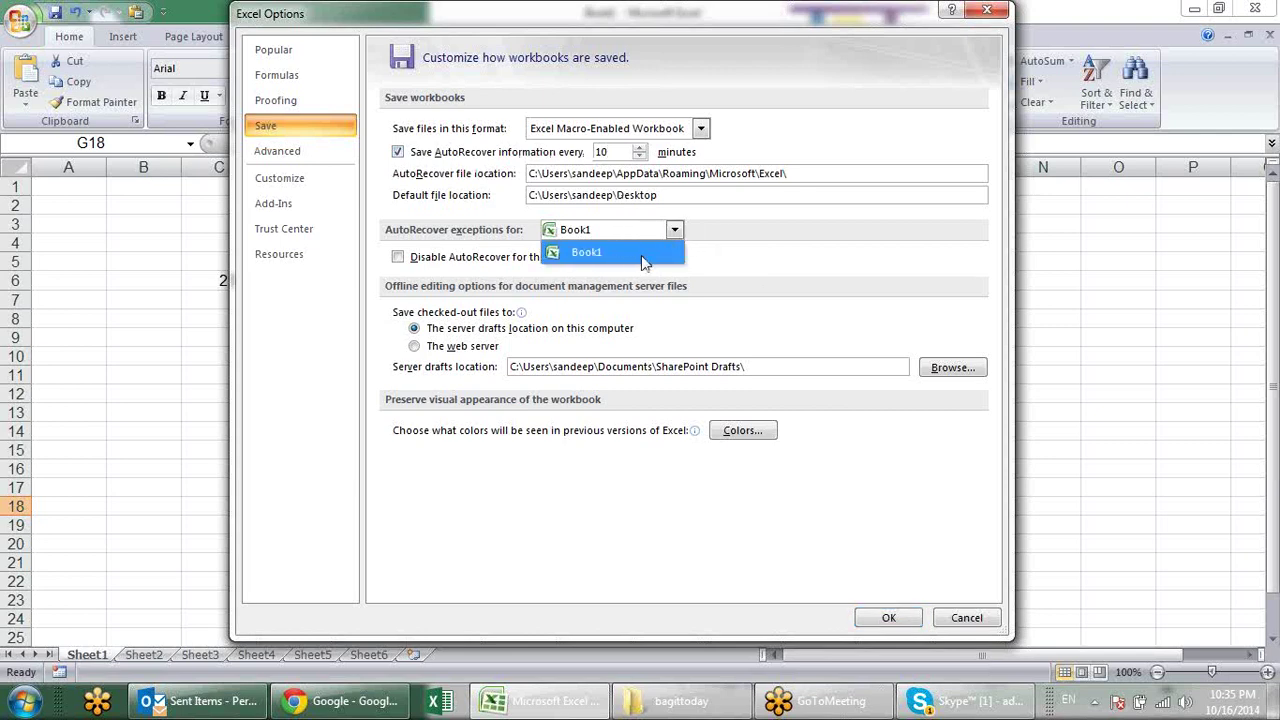
click(645, 253)
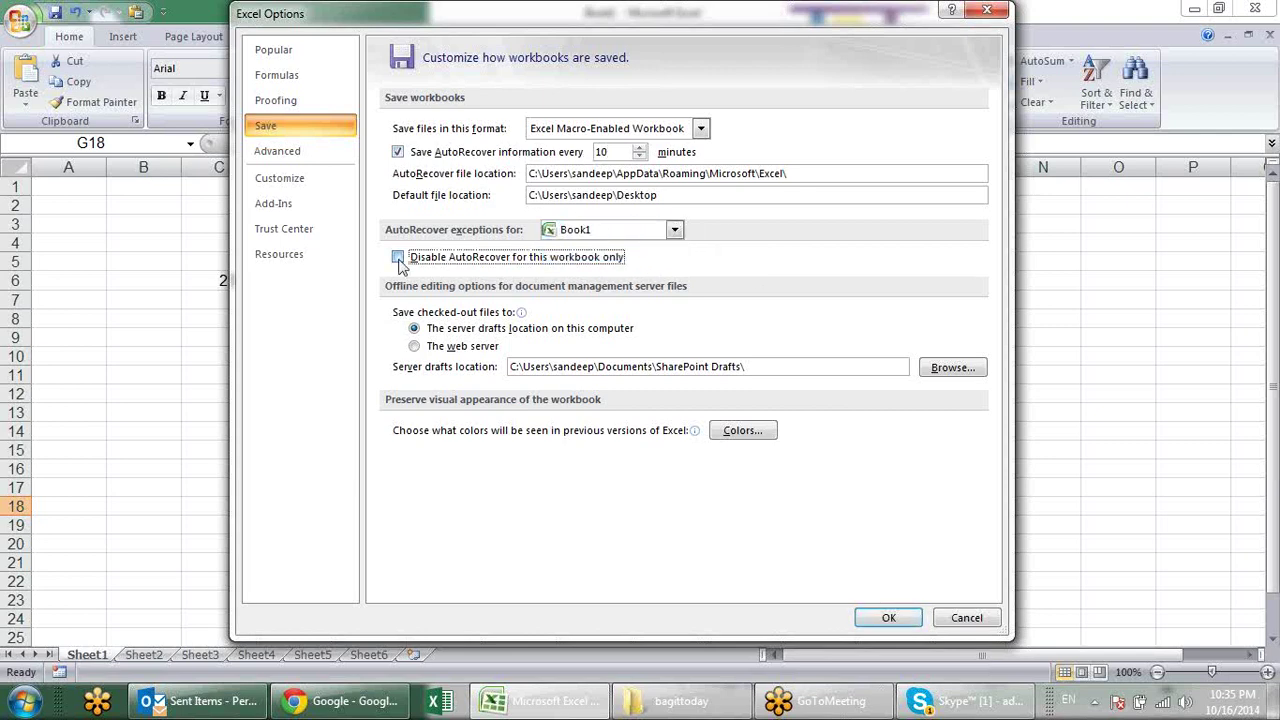
click(398, 258)
drag(820, 176, 528, 172)
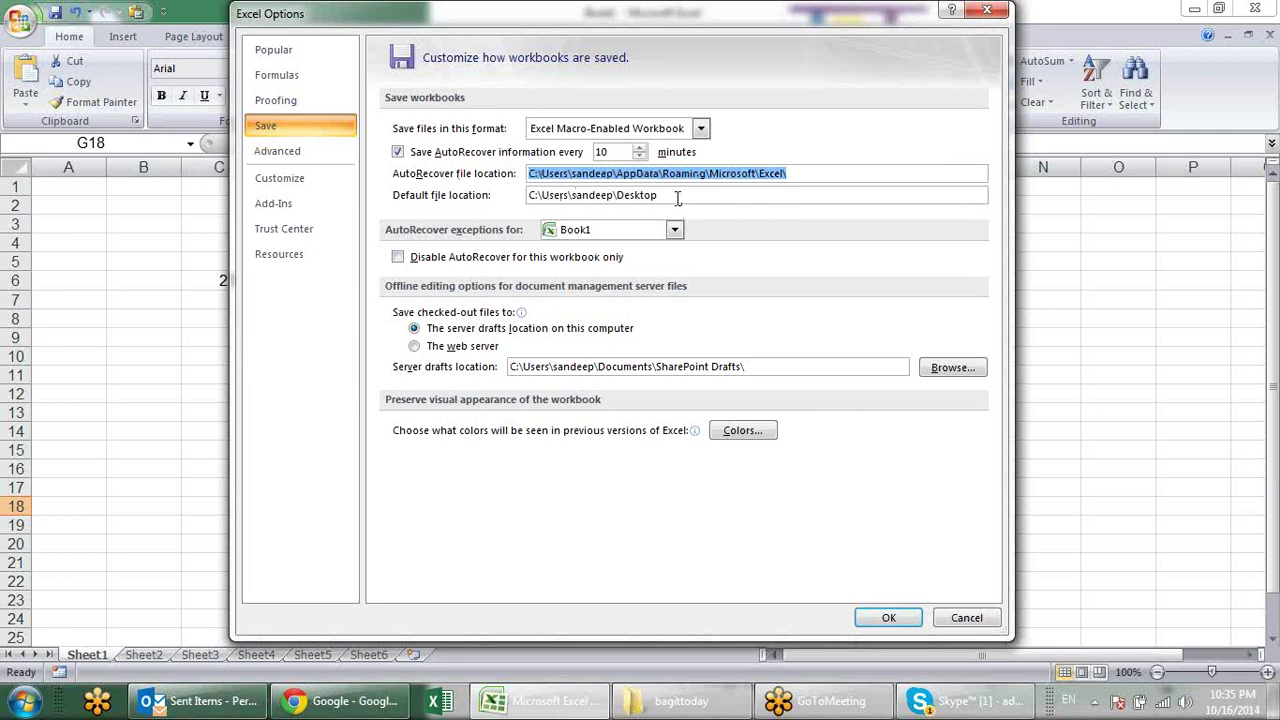
drag(660, 196, 525, 198)
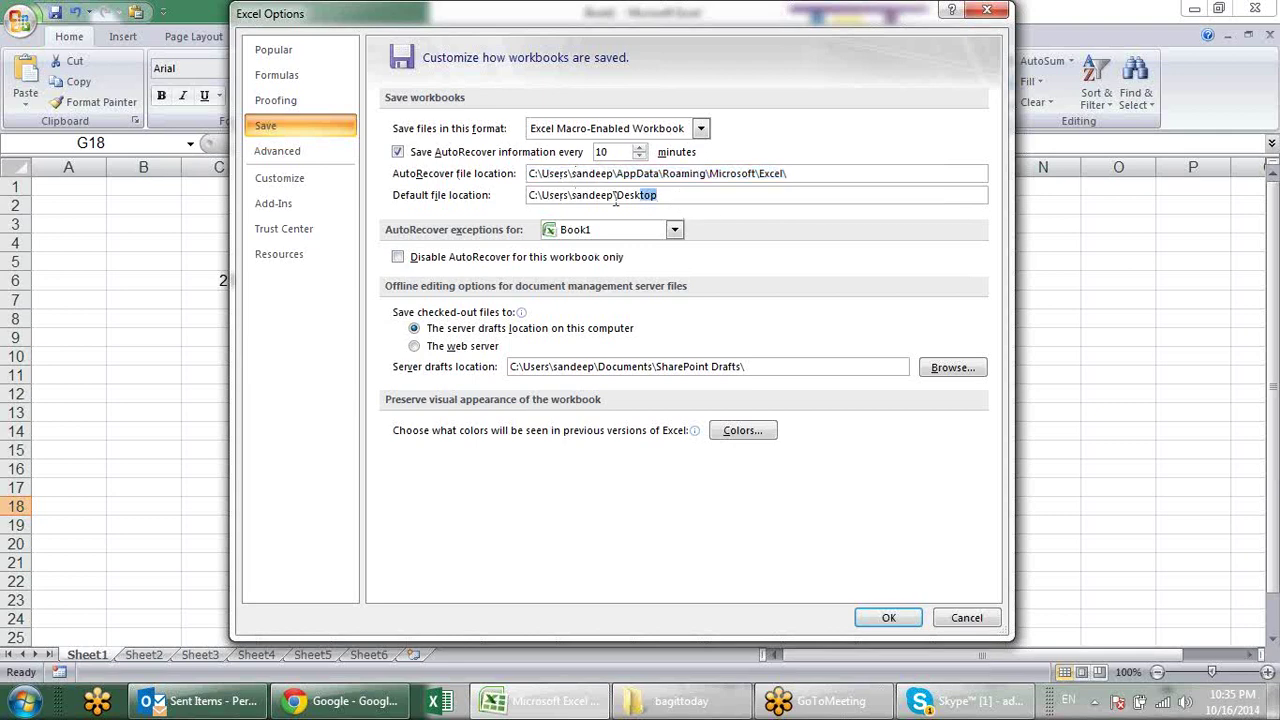
click(683, 198)
key(Return)
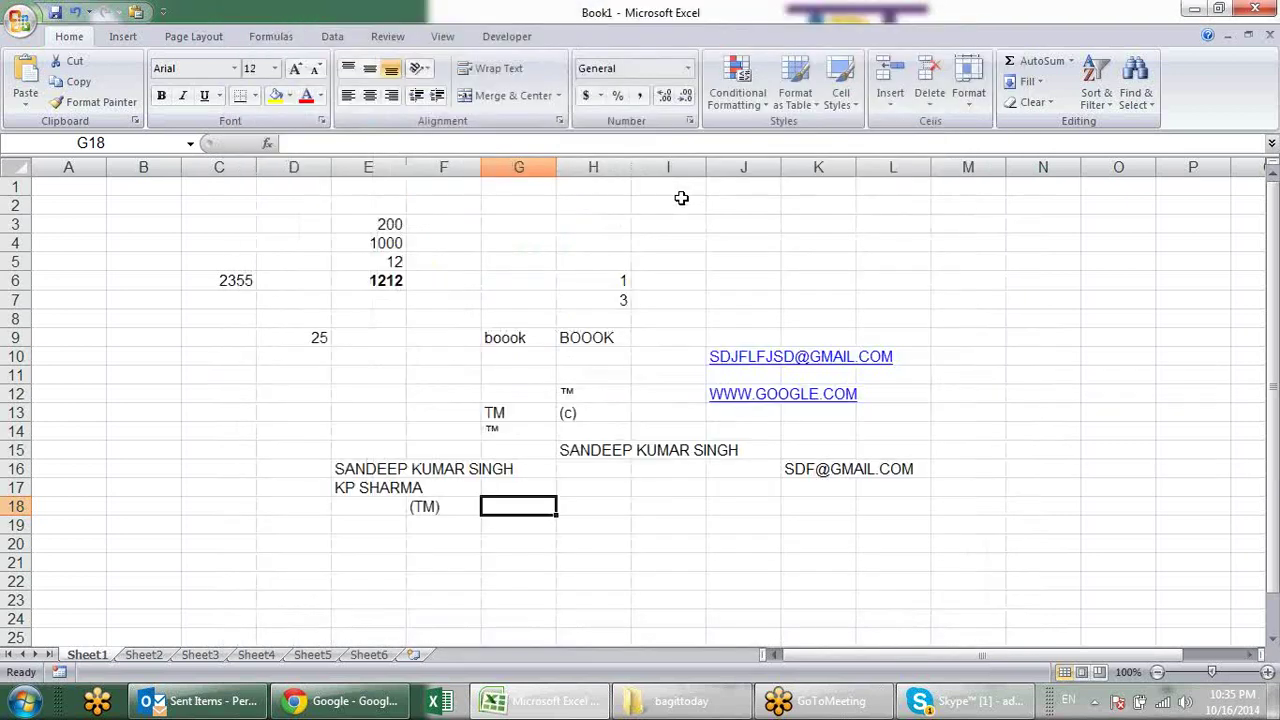
- Confirm Save As defaults to the Desktop, review the Excel Options Save page, then bring up the bagittoday Explorer window
key(ctrl+s)
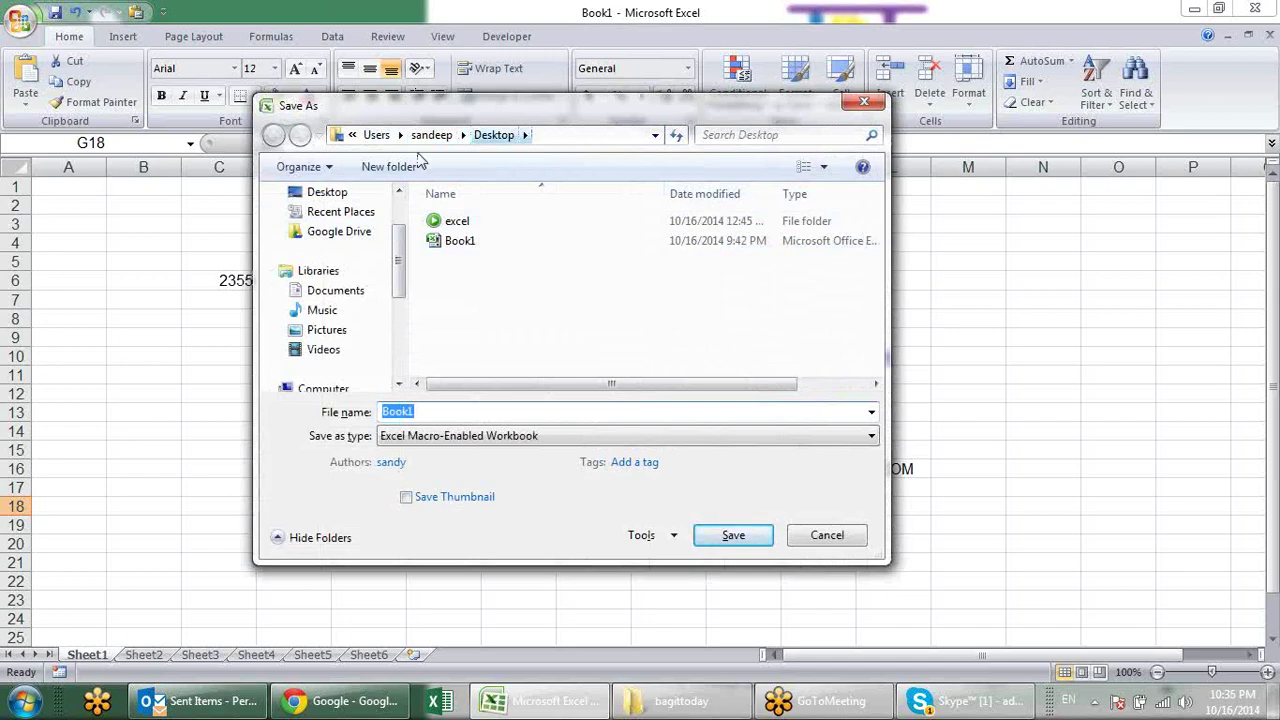
key(Escape)
click(18, 38)
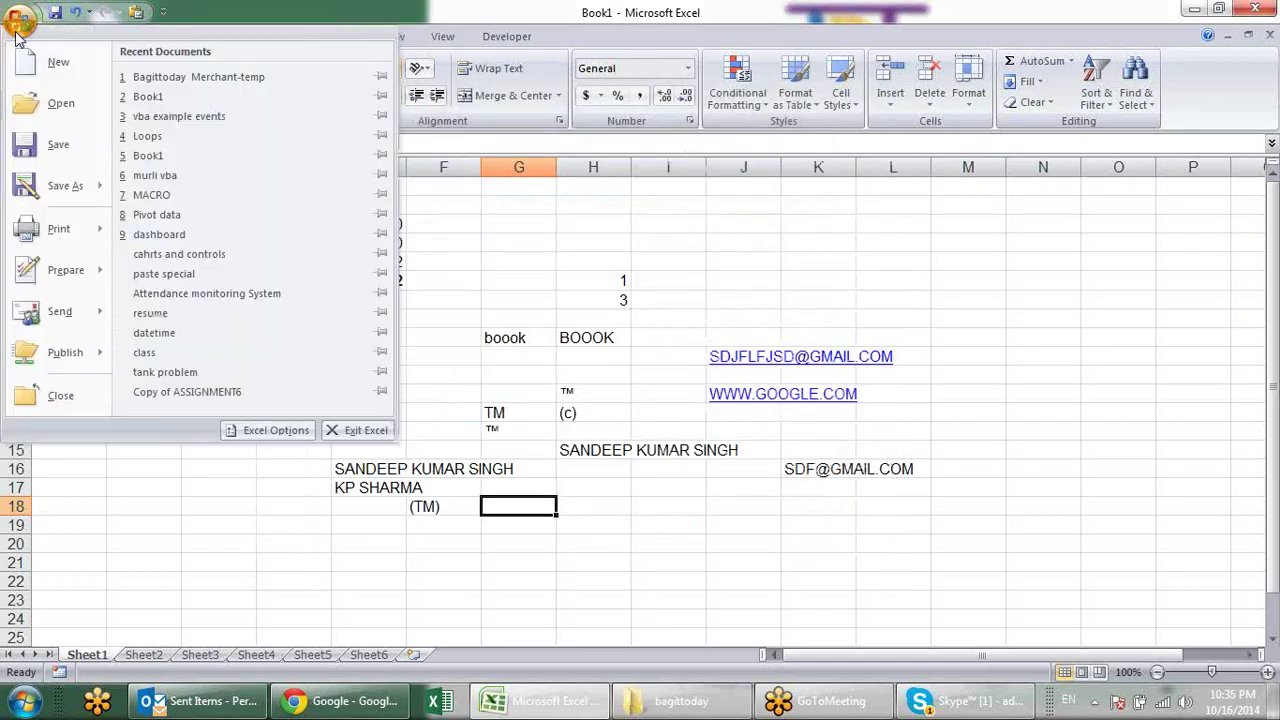
click(277, 432)
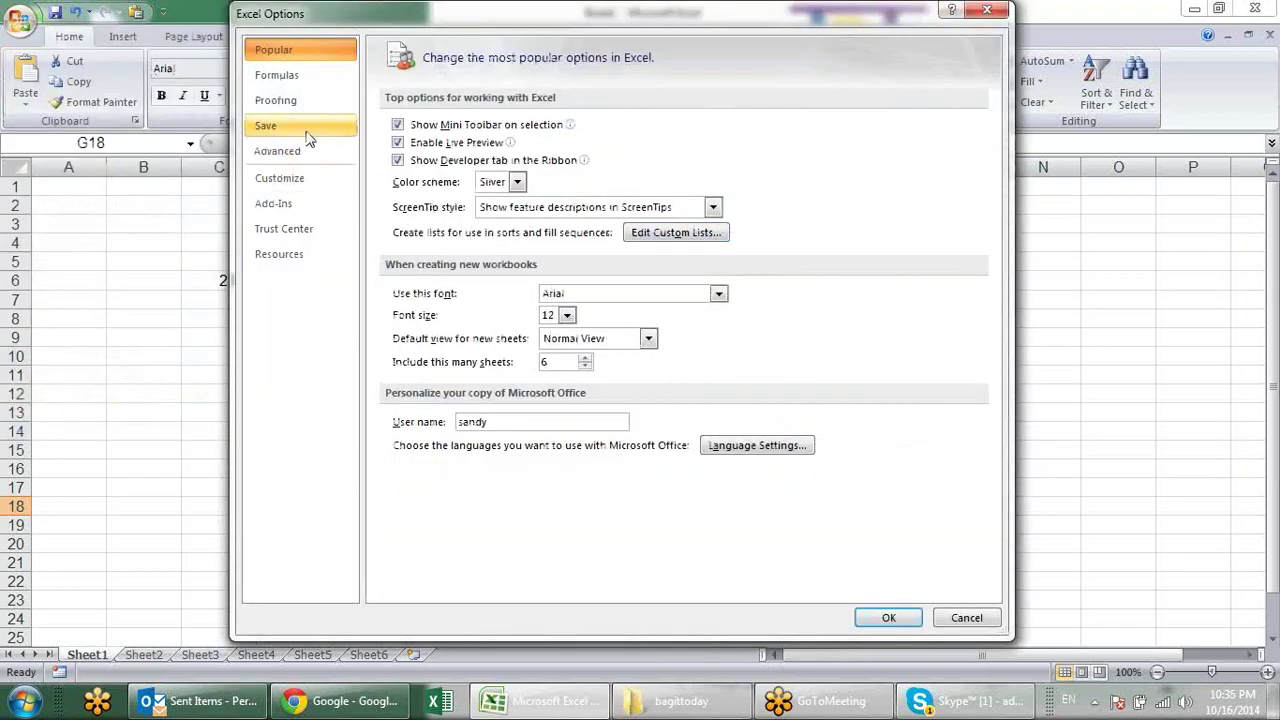
click(298, 126)
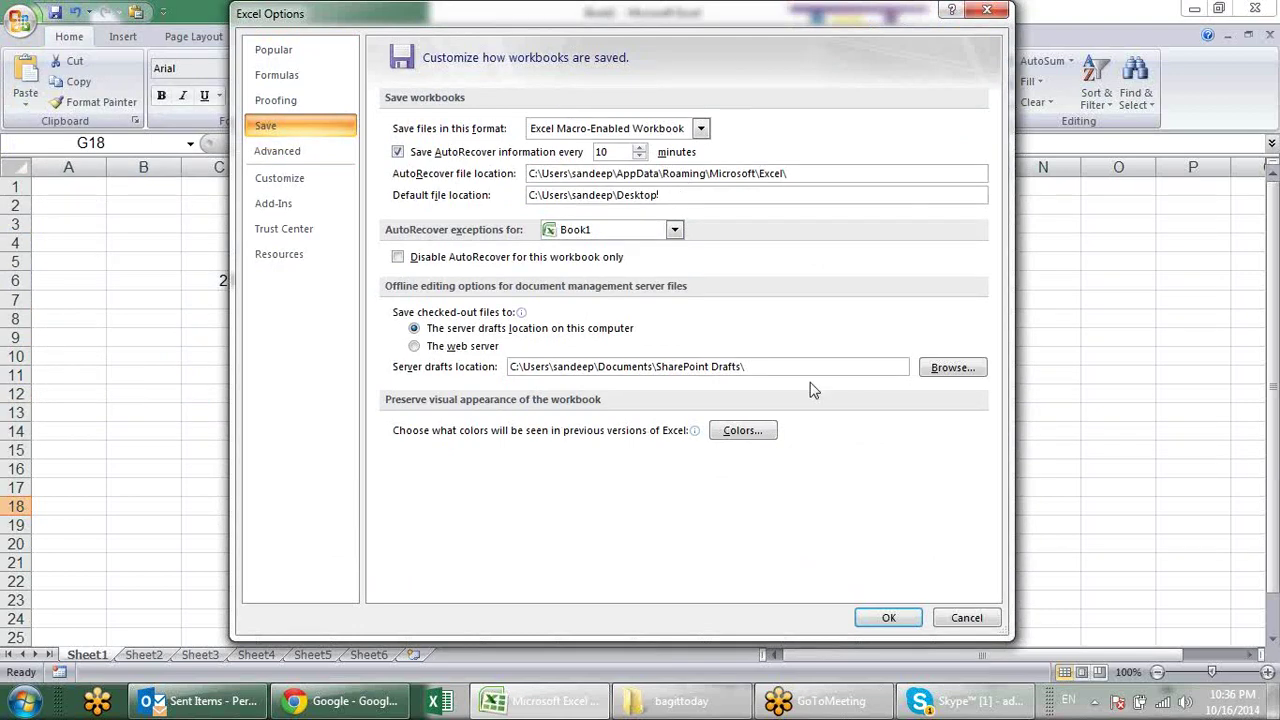
click(680, 700)
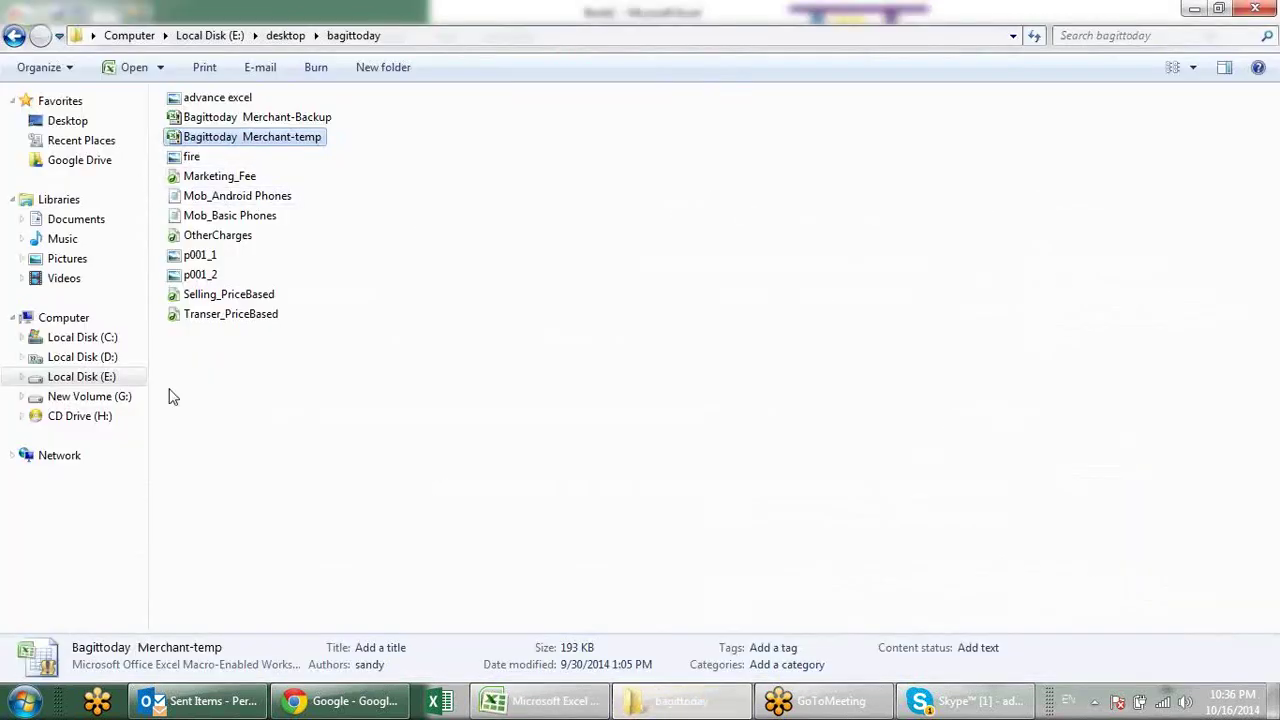
- Browse drive C through Users and the user's folder to Desktop, show its full path, then return to Excel
click(108, 338)
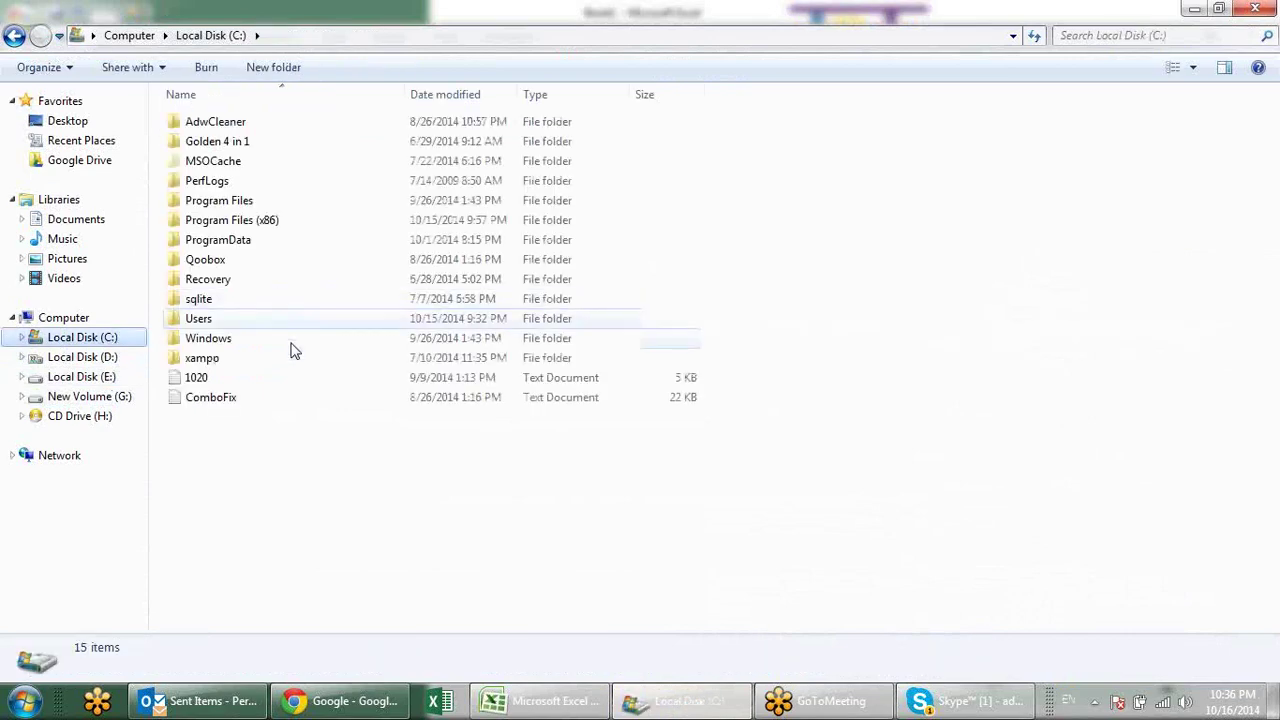
double_click(266, 320)
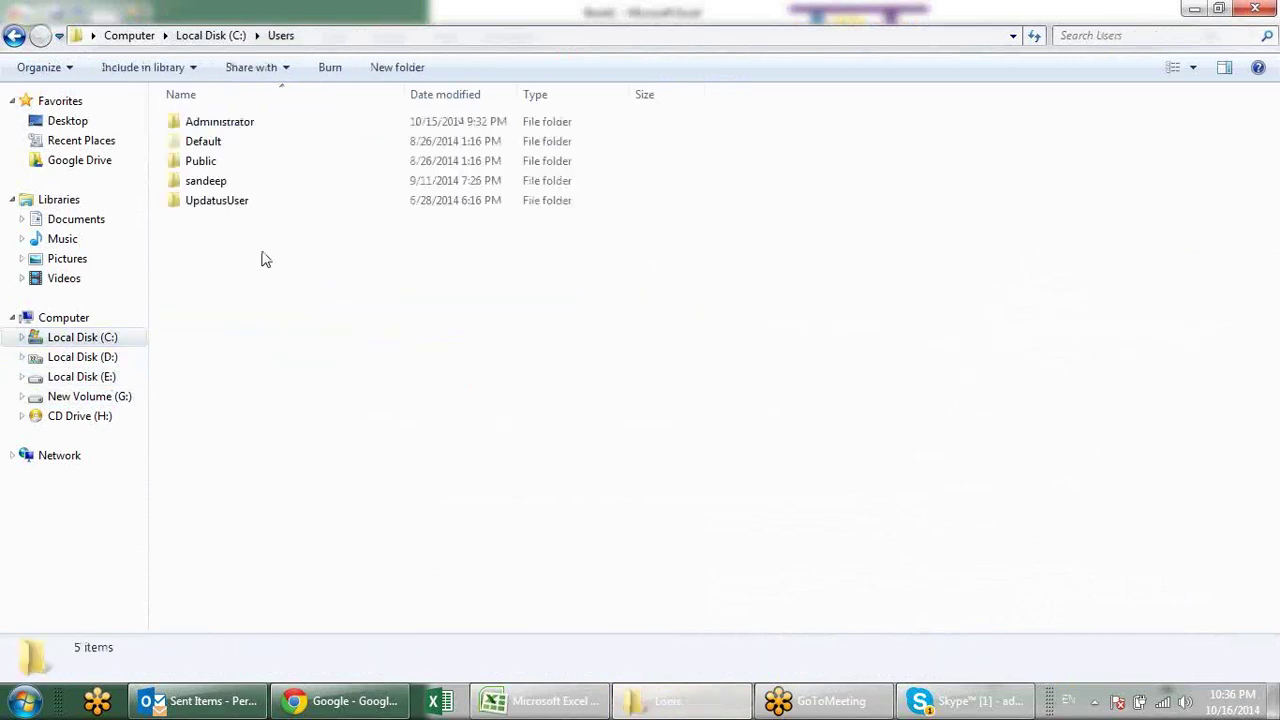
double_click(280, 191)
double_click(249, 181)
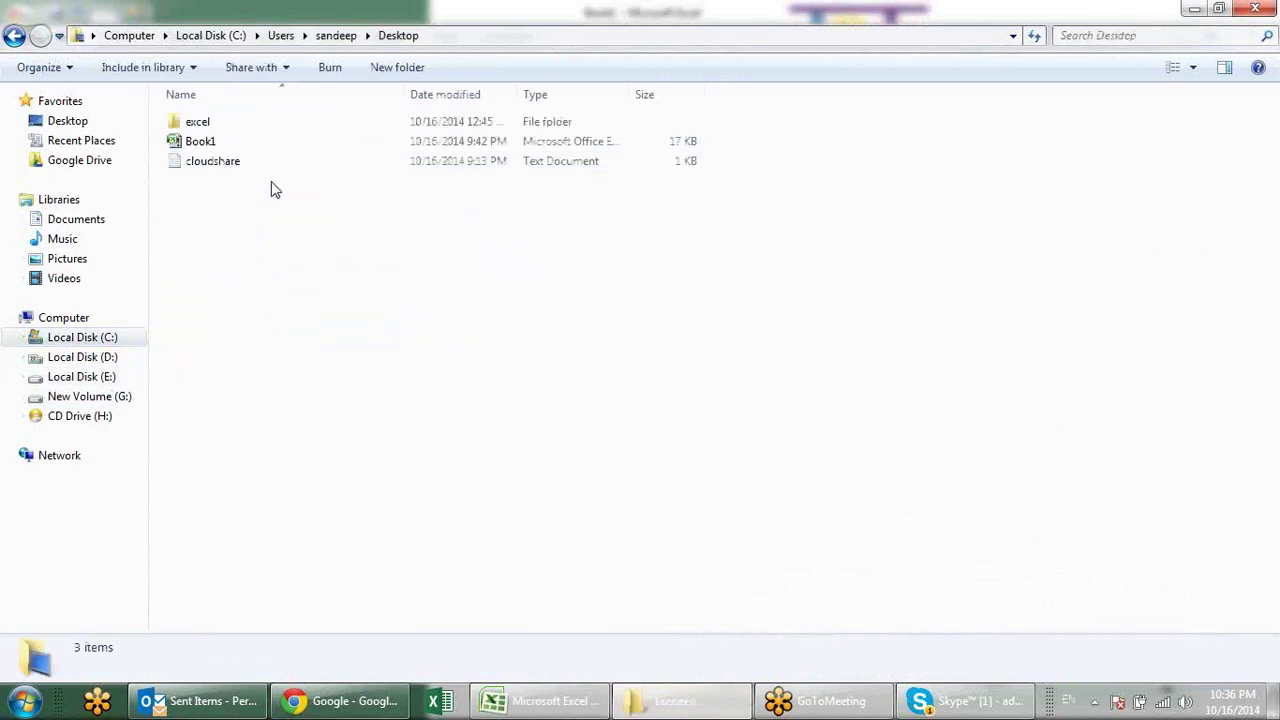
click(528, 43)
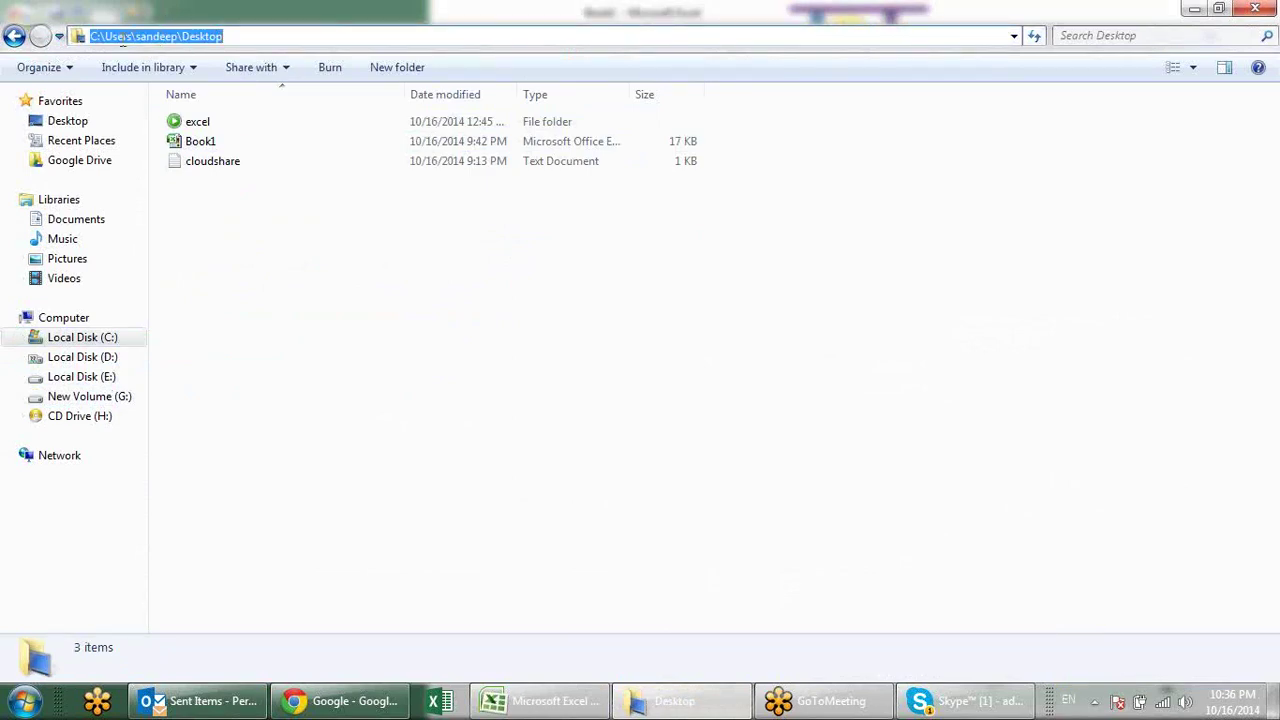
key(alt+Tab)
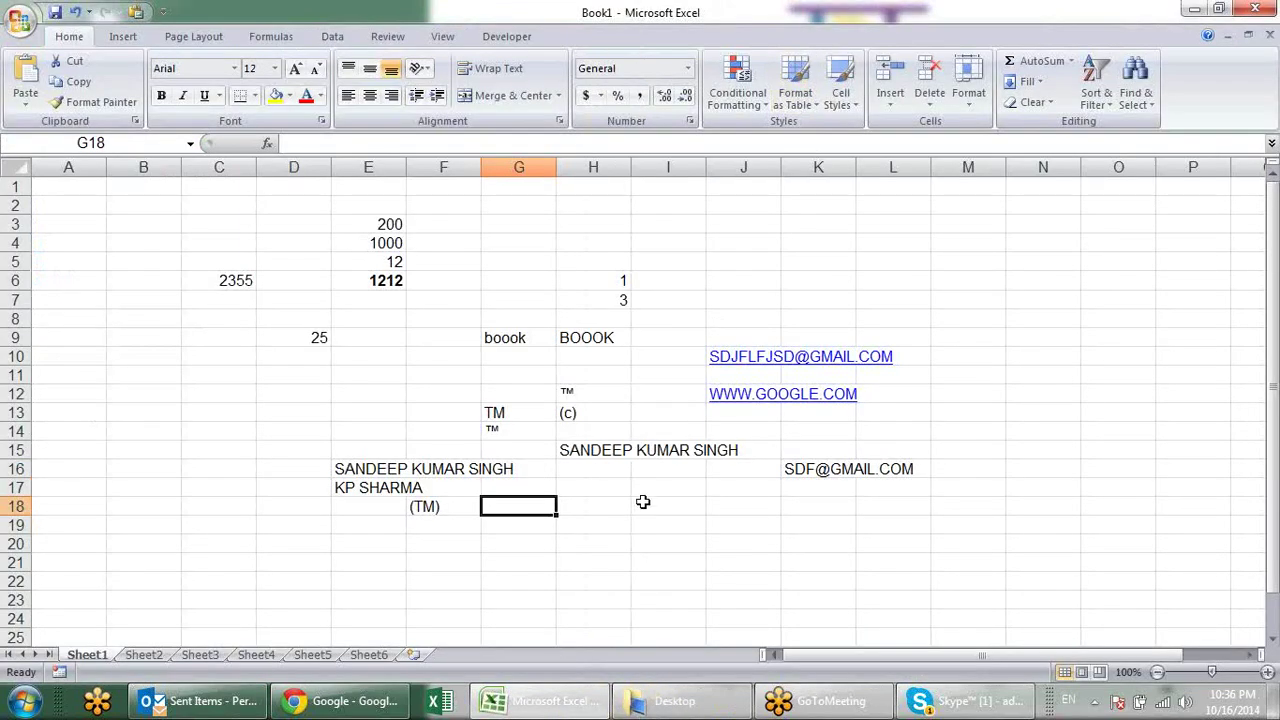
click(10, 14)
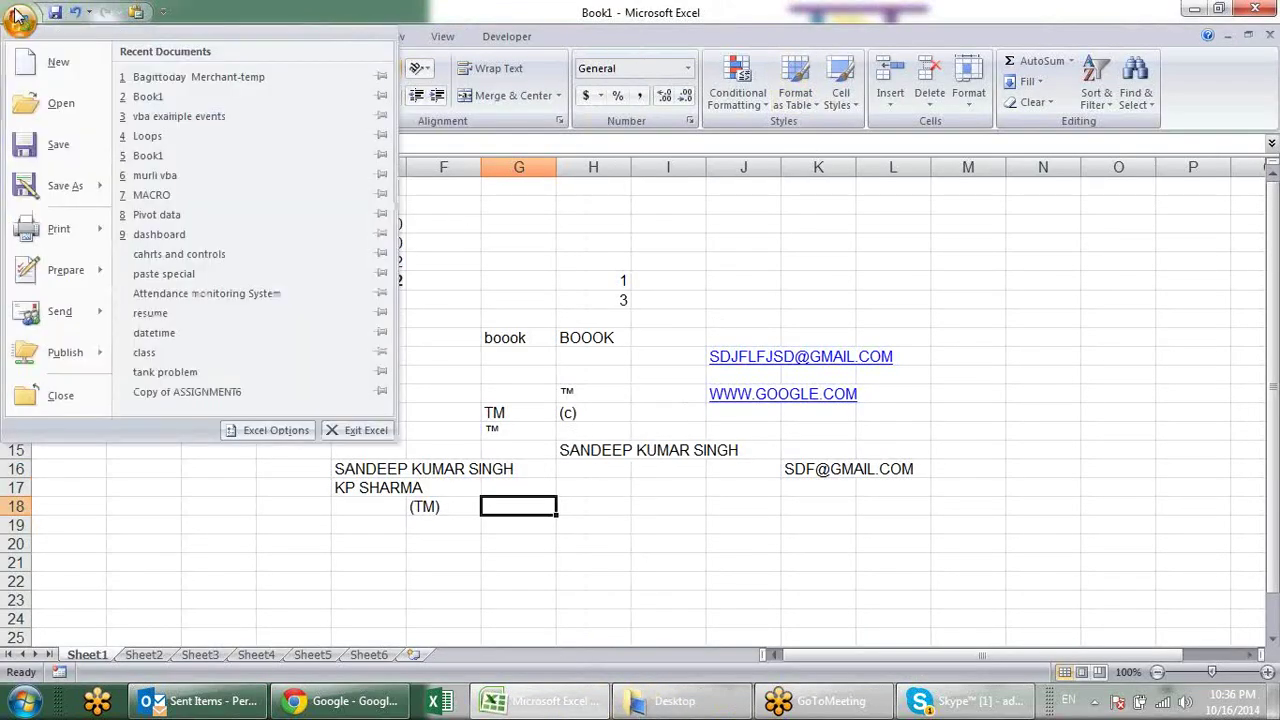
click(260, 427)
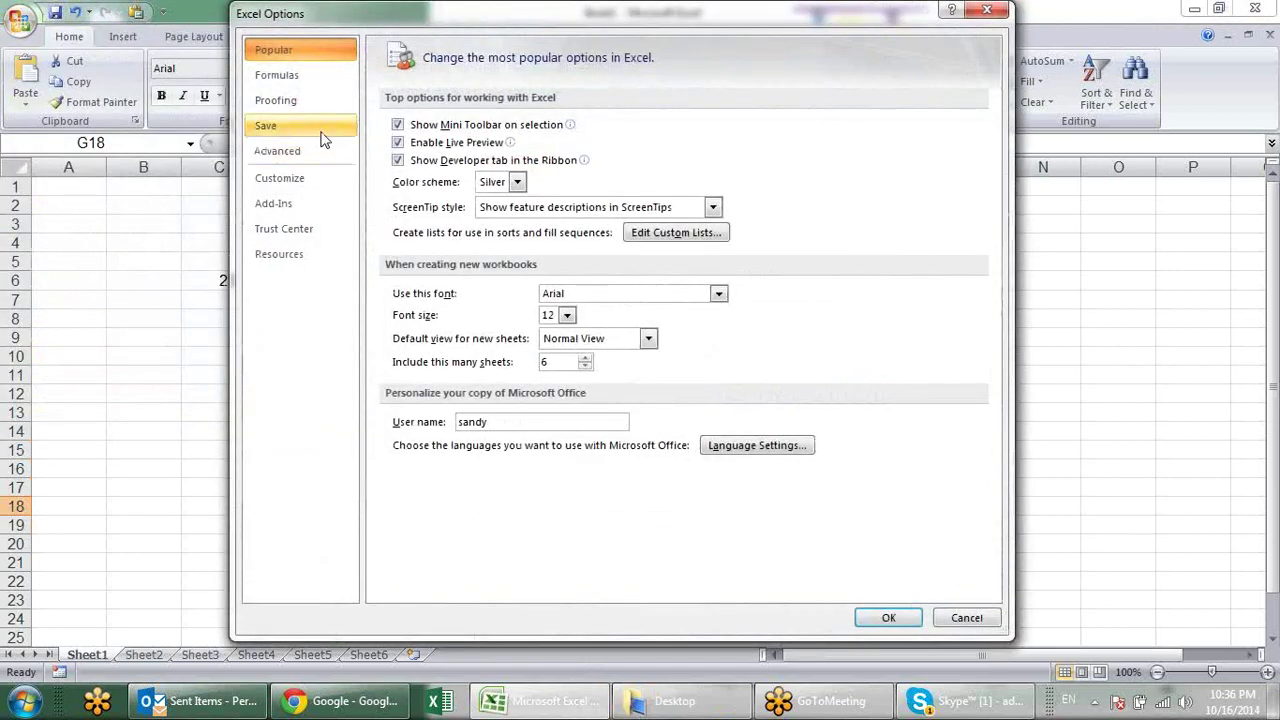
click(268, 126)
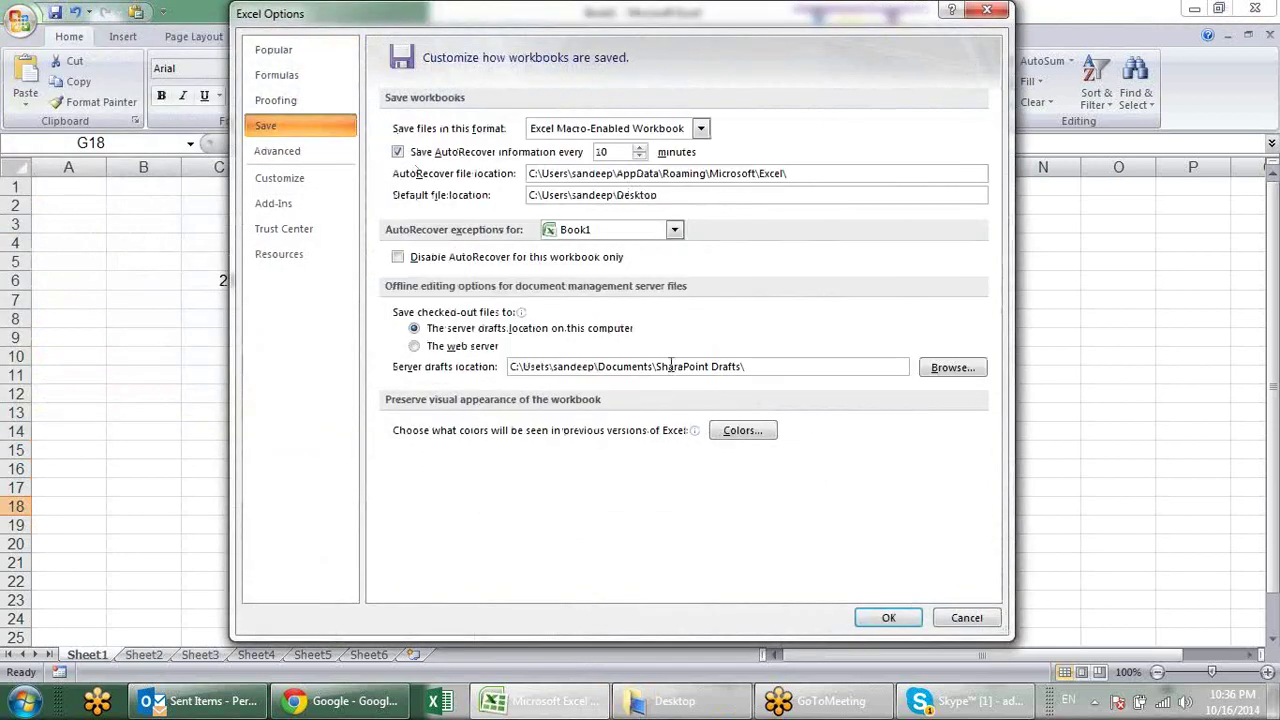
click(323, 155)
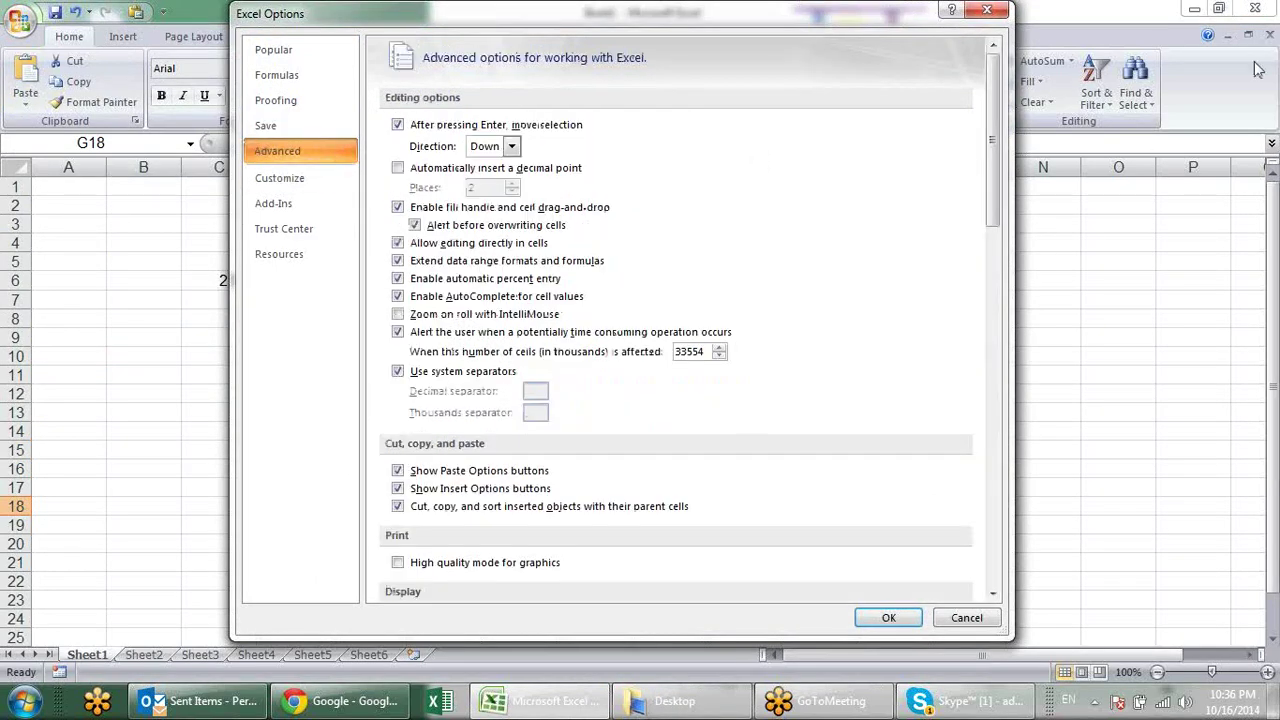
click(987, 10)
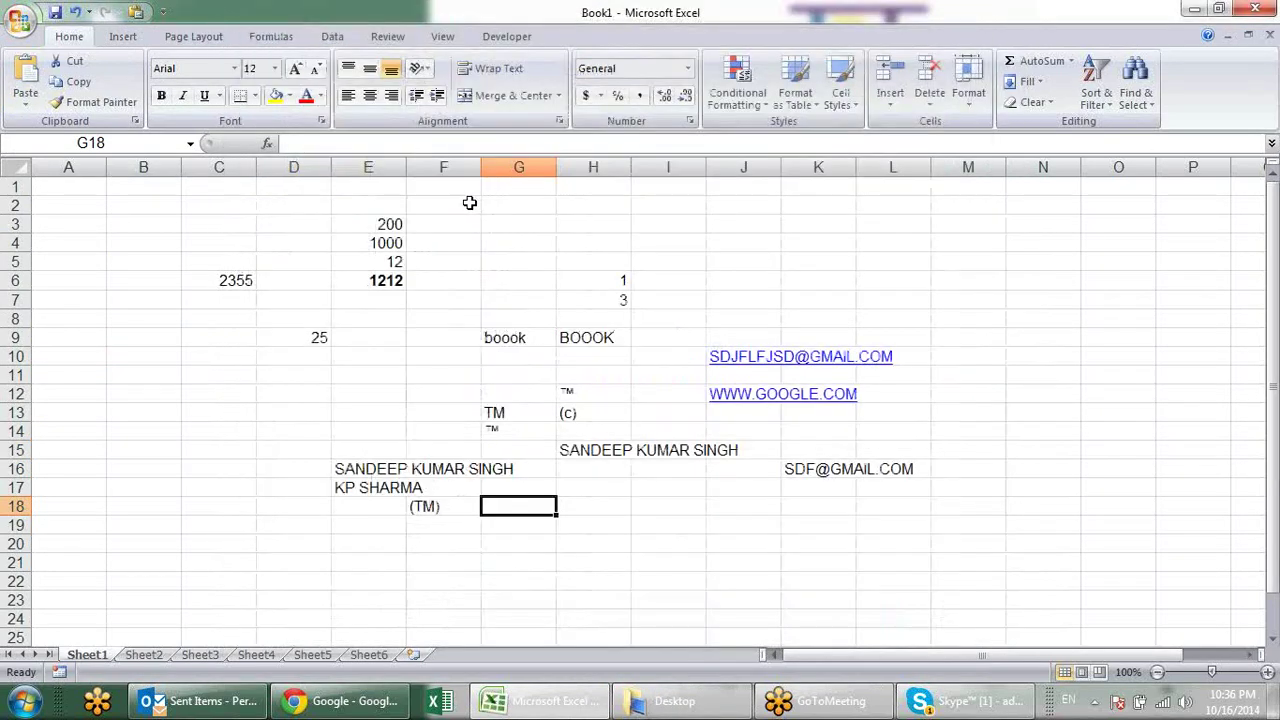
click(470, 203)
key(Return)
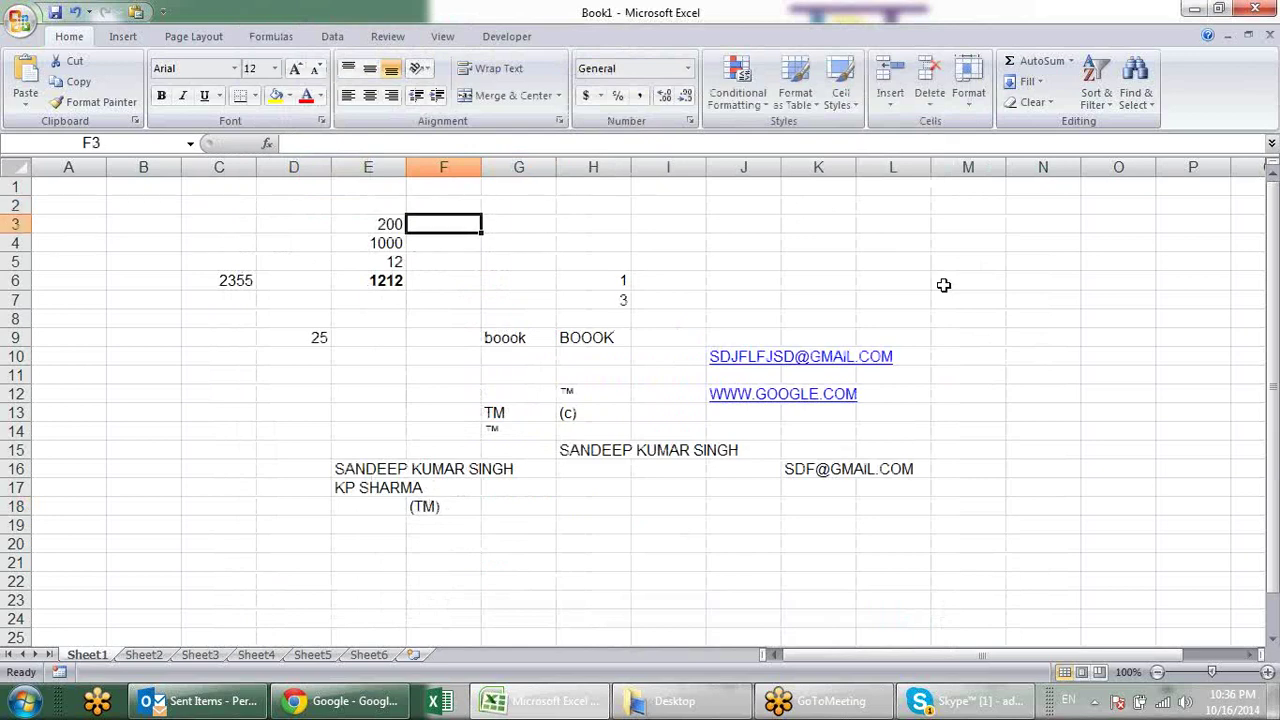
key(Return)
key(Return)
key(Return)
key(Return)
key(Down)
key(Down)
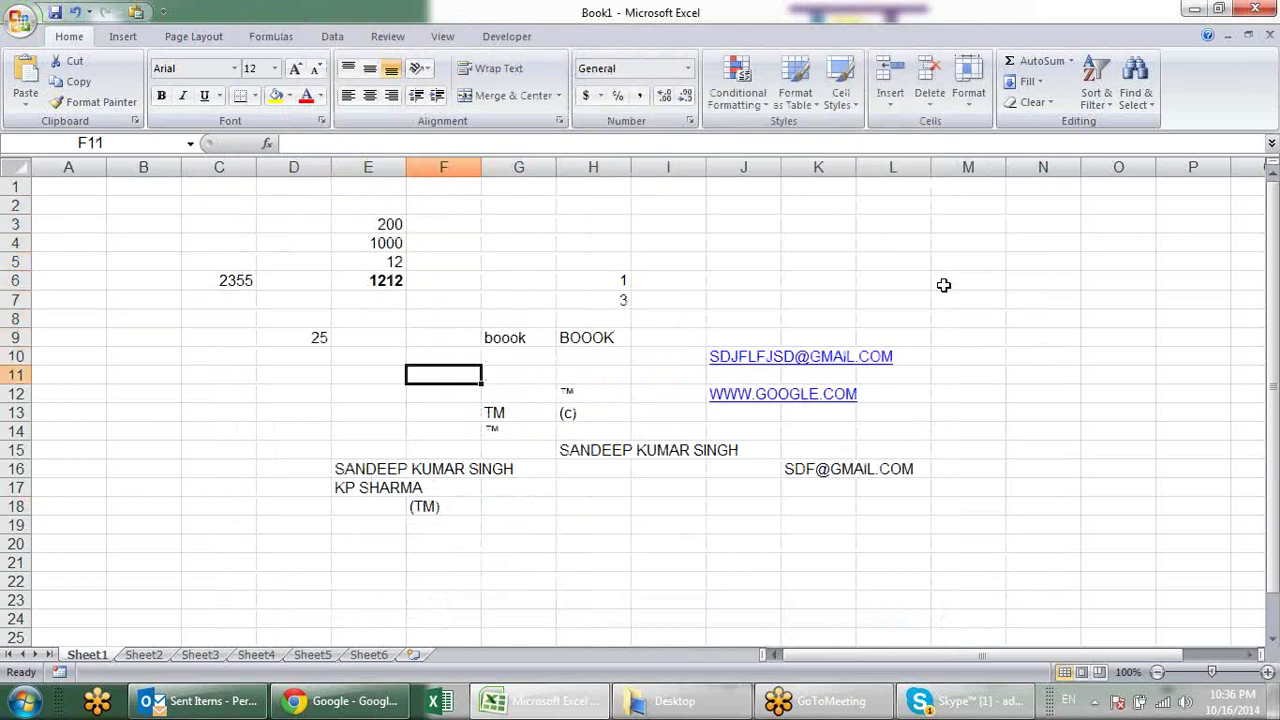
key(Down)
key(Down)
key(Down)
key(Down)
key(Down)
key(Down)
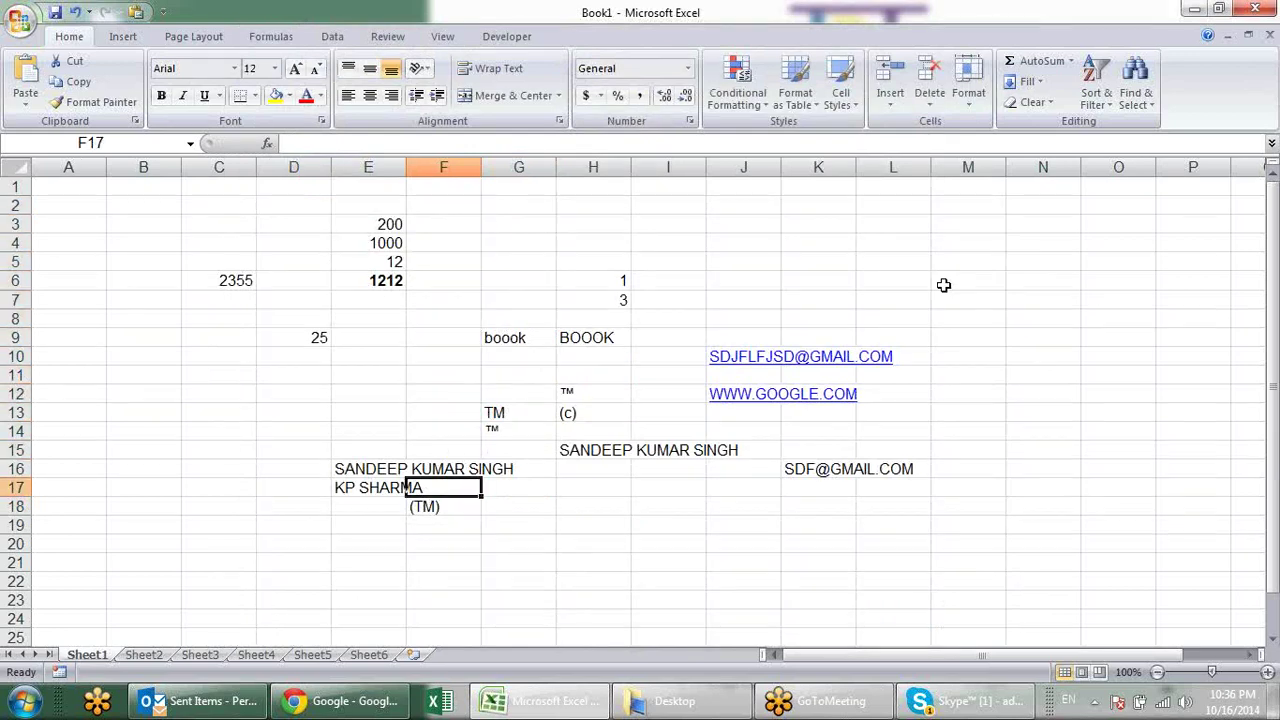
key(Down)
key(Down)
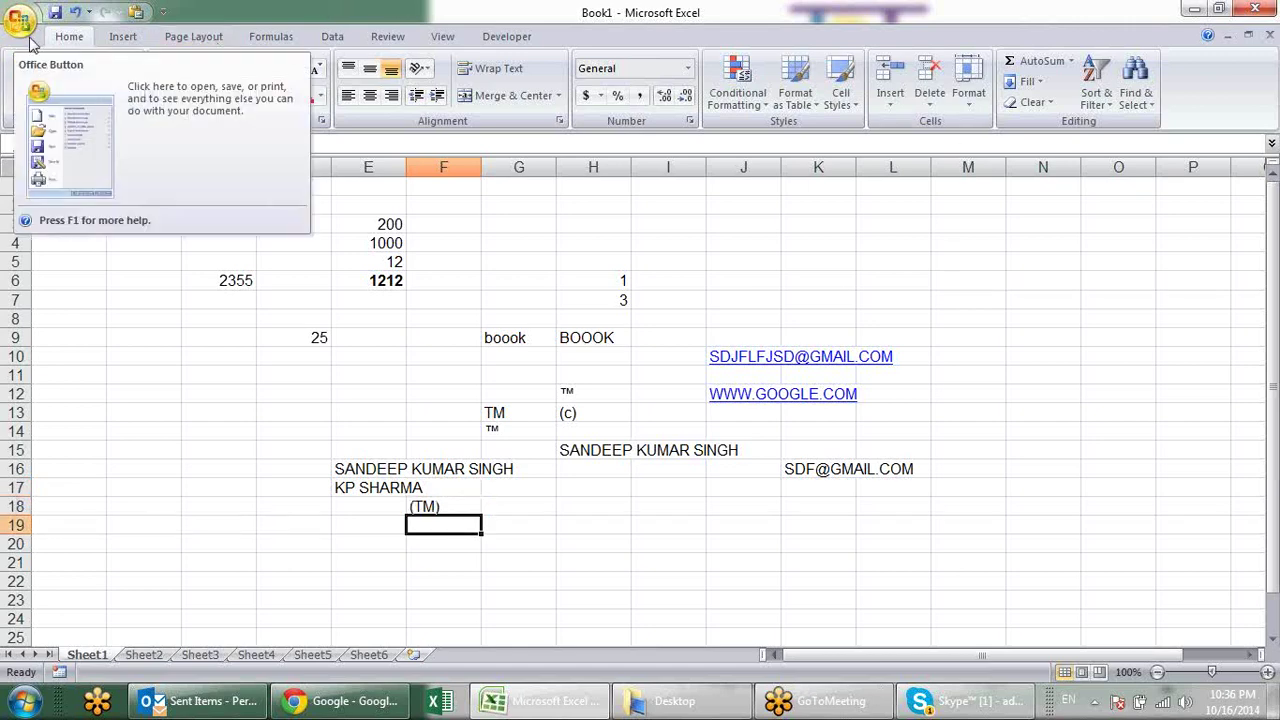
click(548, 222)
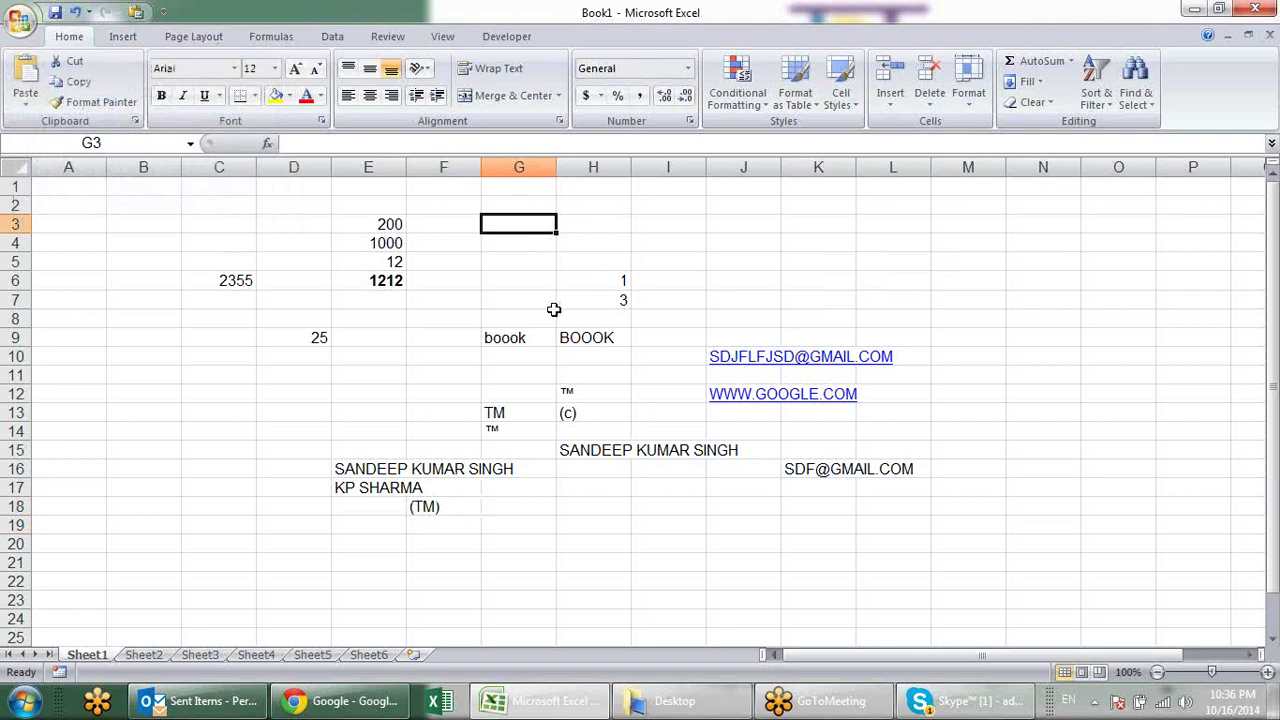
key(Down)
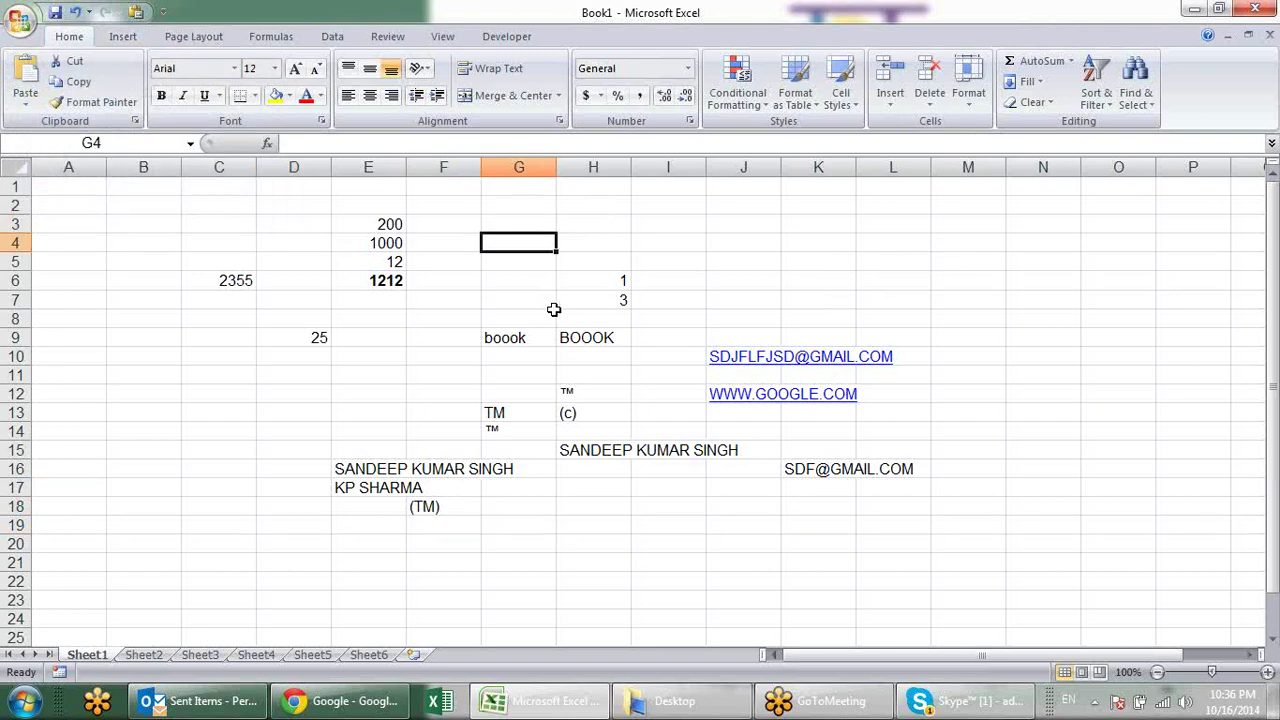
key(Down)
key(Right)
key(Right)
key(Right)
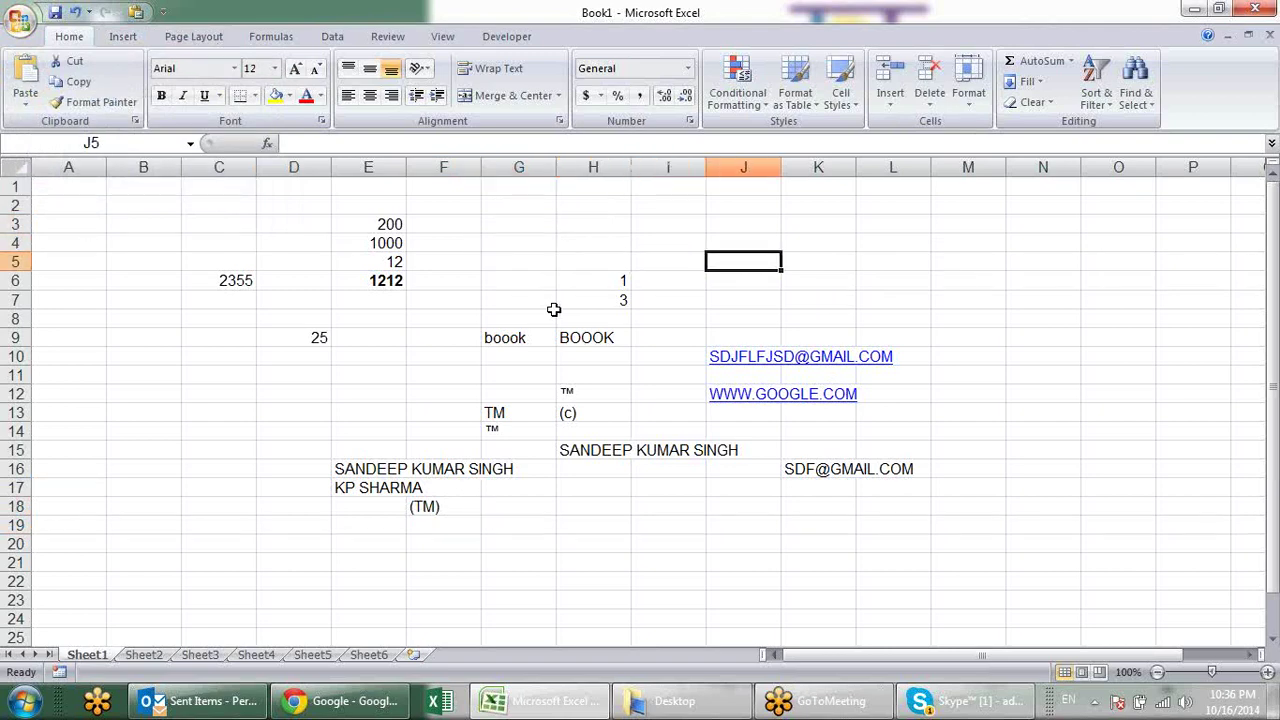
key(Up)
key(Up)
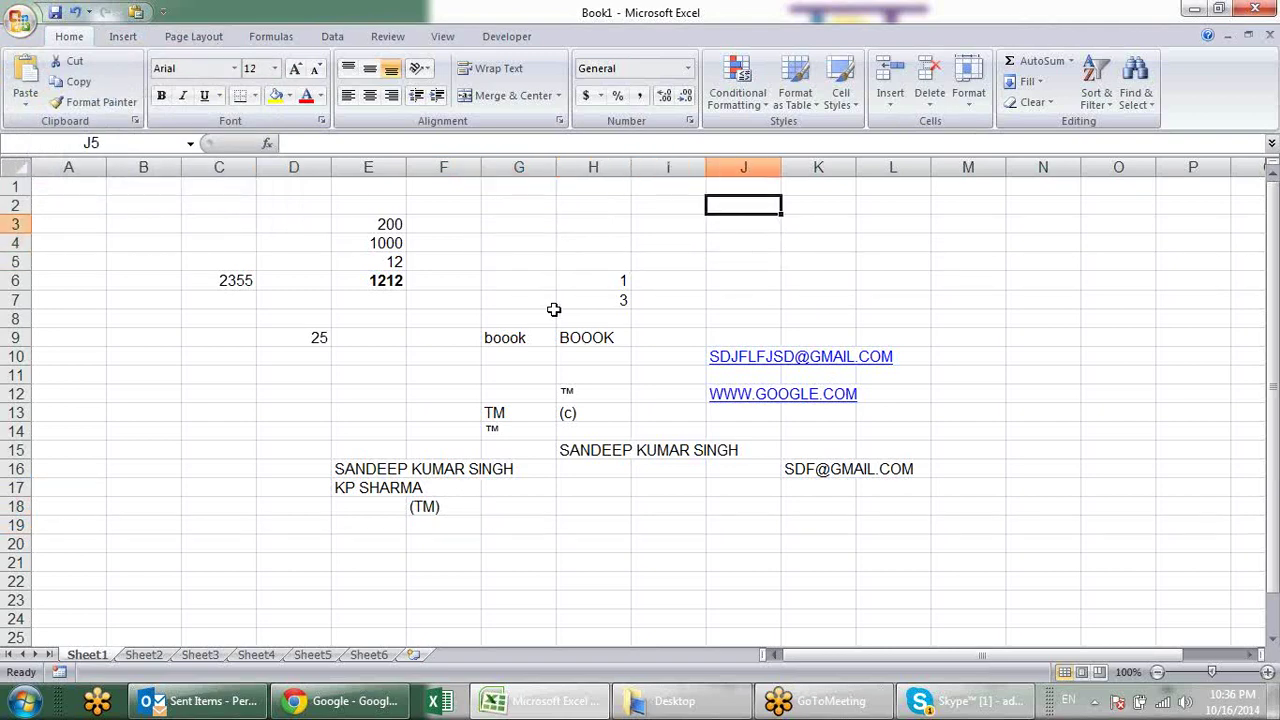
key(Up)
key(Left)
key(Left)
key(Left)
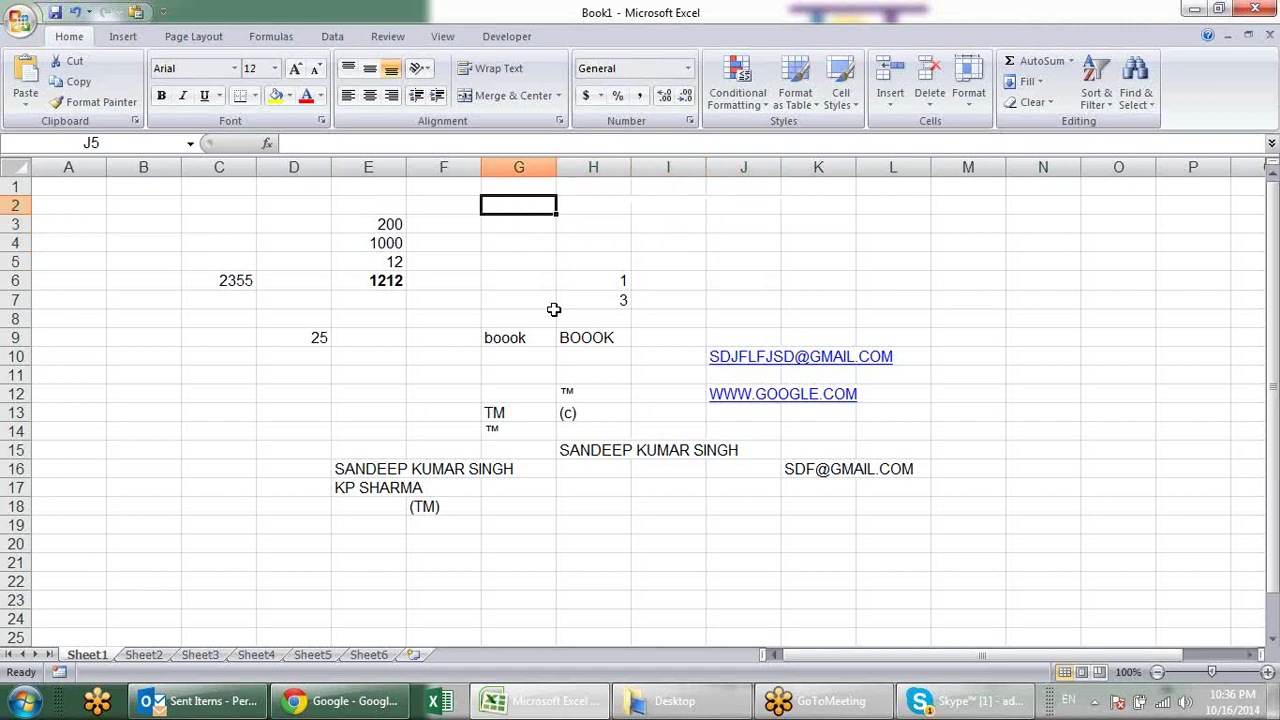
key(Left)
key(Left)
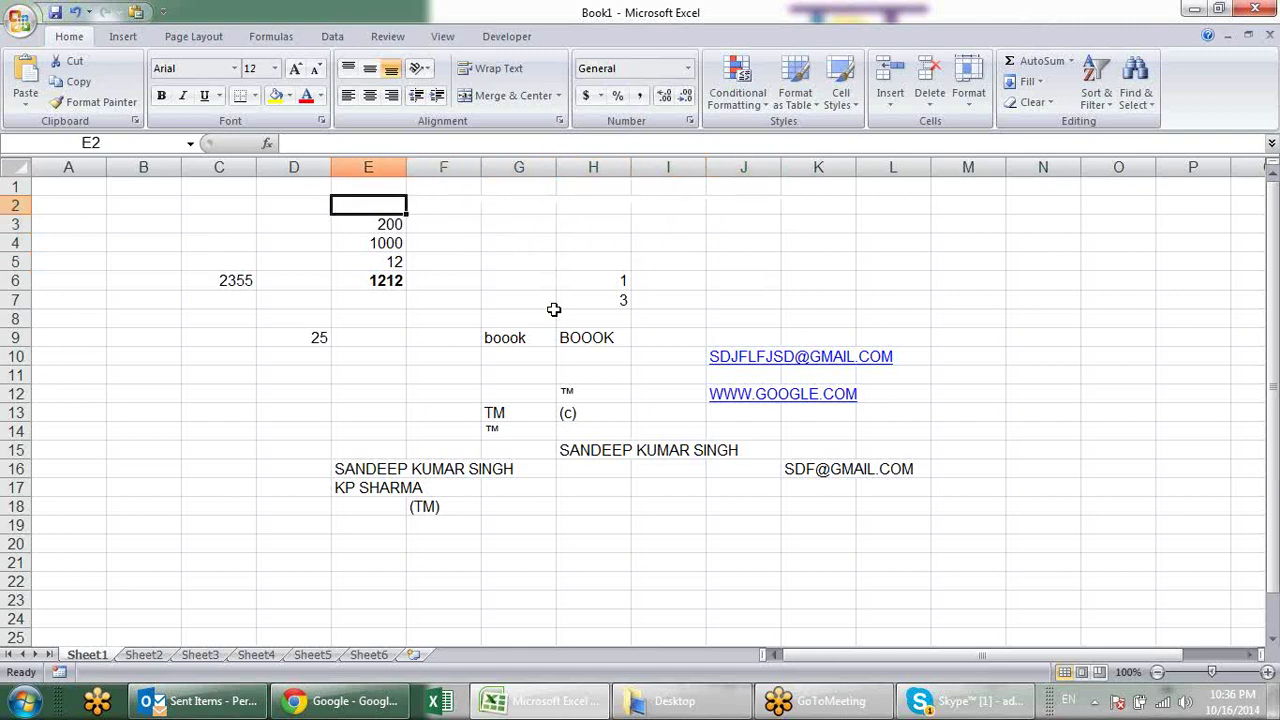
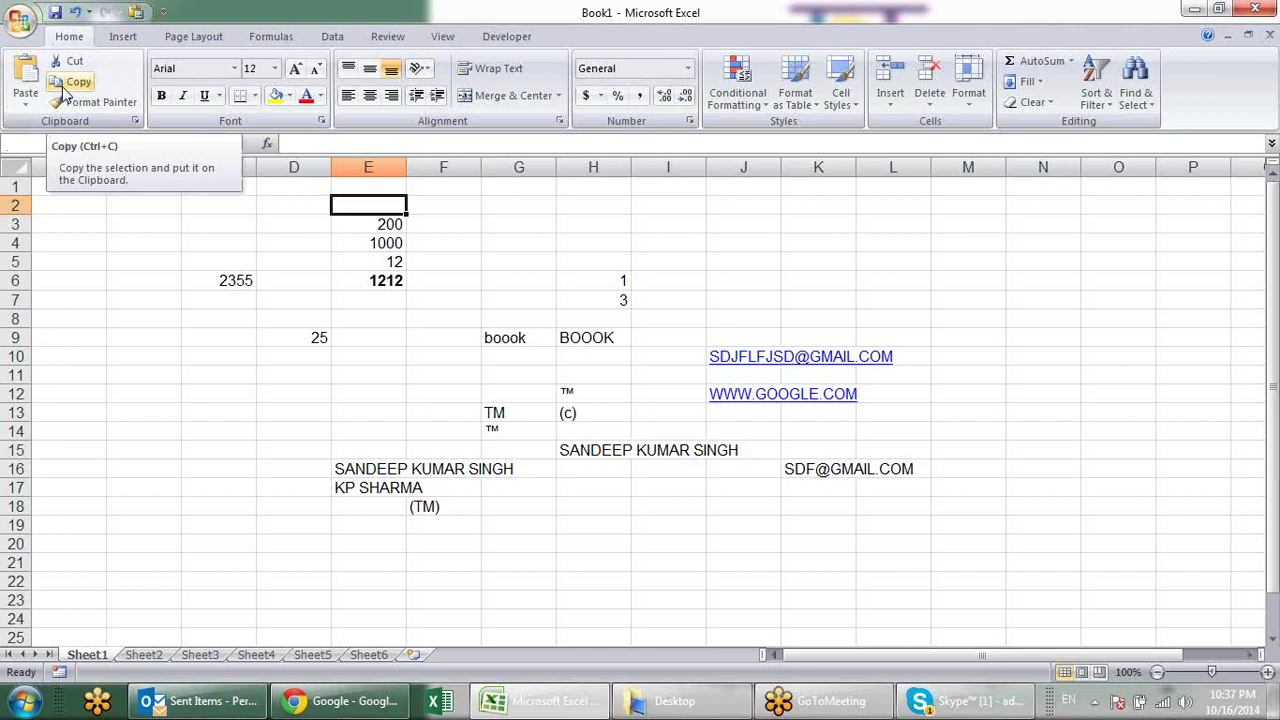
- Look through the Advanced page of Excel Options and cancel without changes
click(22, 20)
click(272, 430)
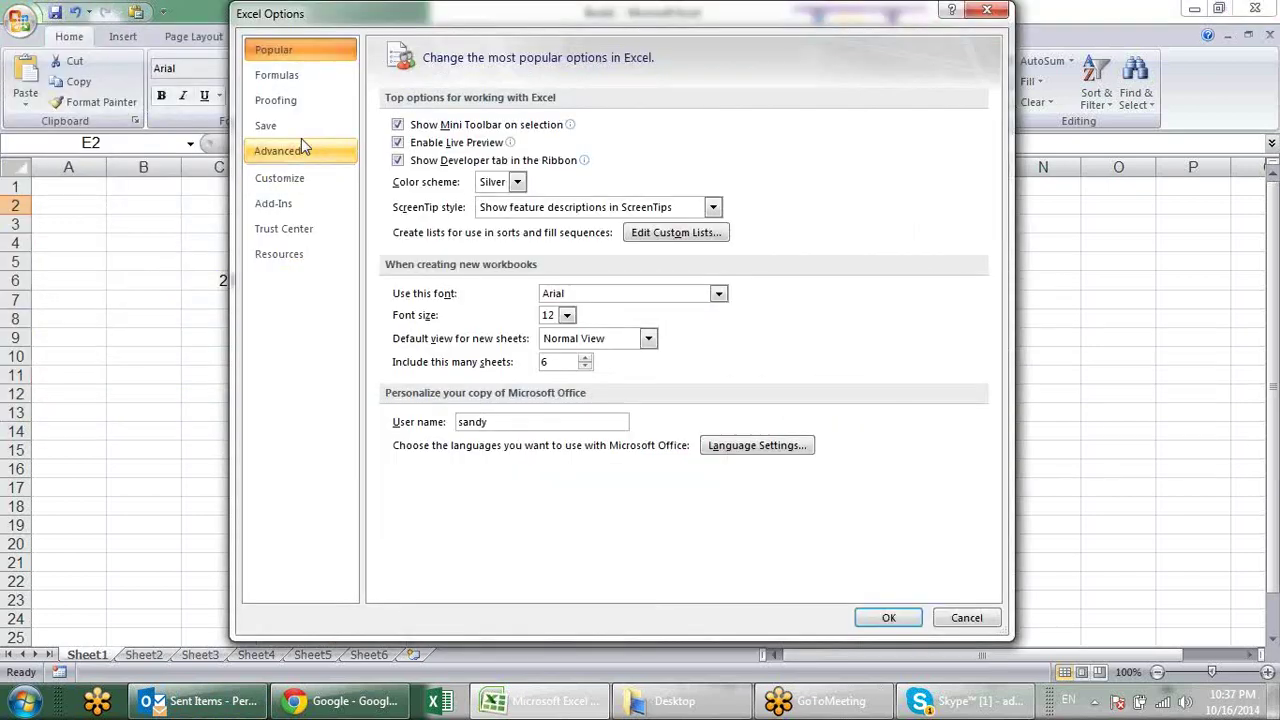
click(301, 148)
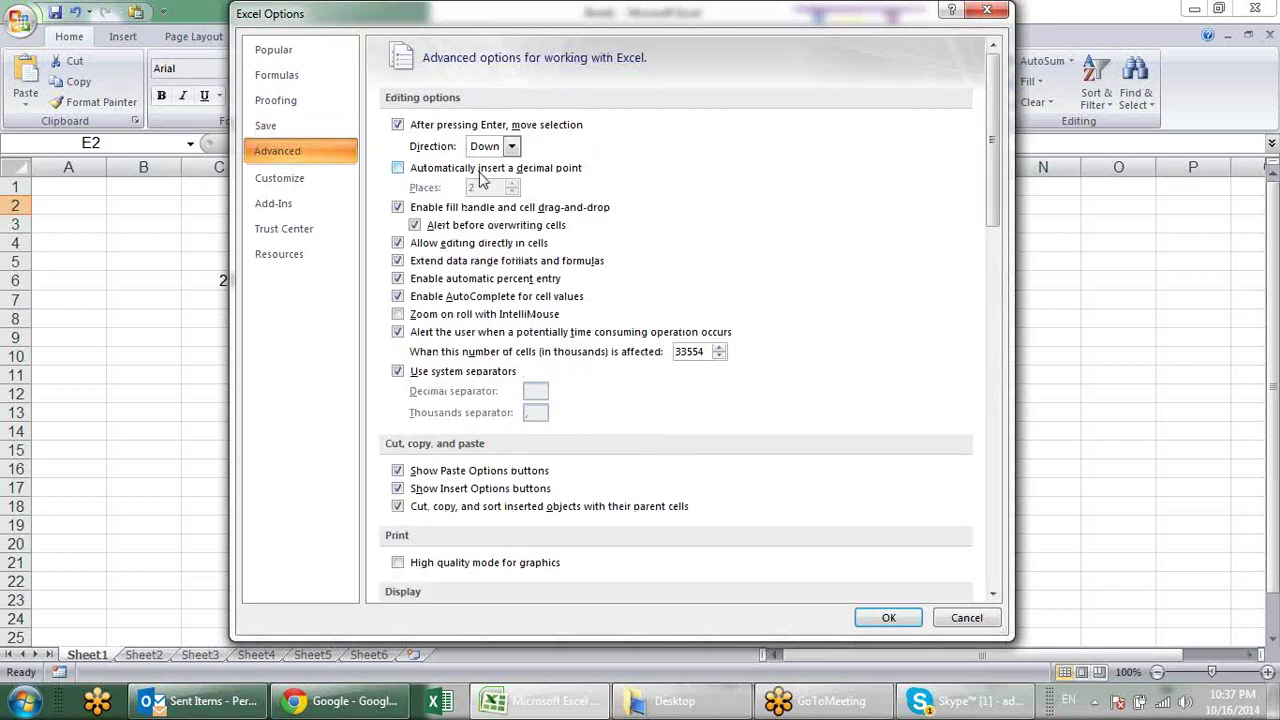
click(966, 618)
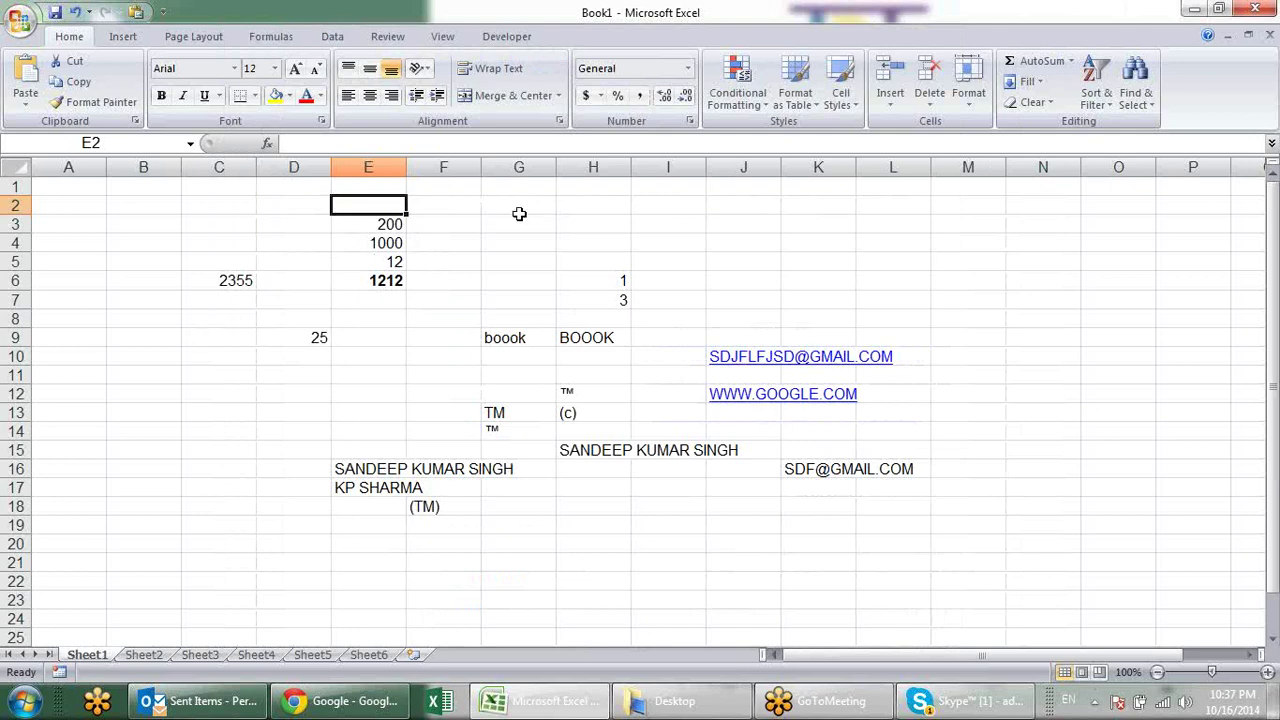
- Enter 500000 in cell G2, then edit it in place down to 5000
click(544, 201)
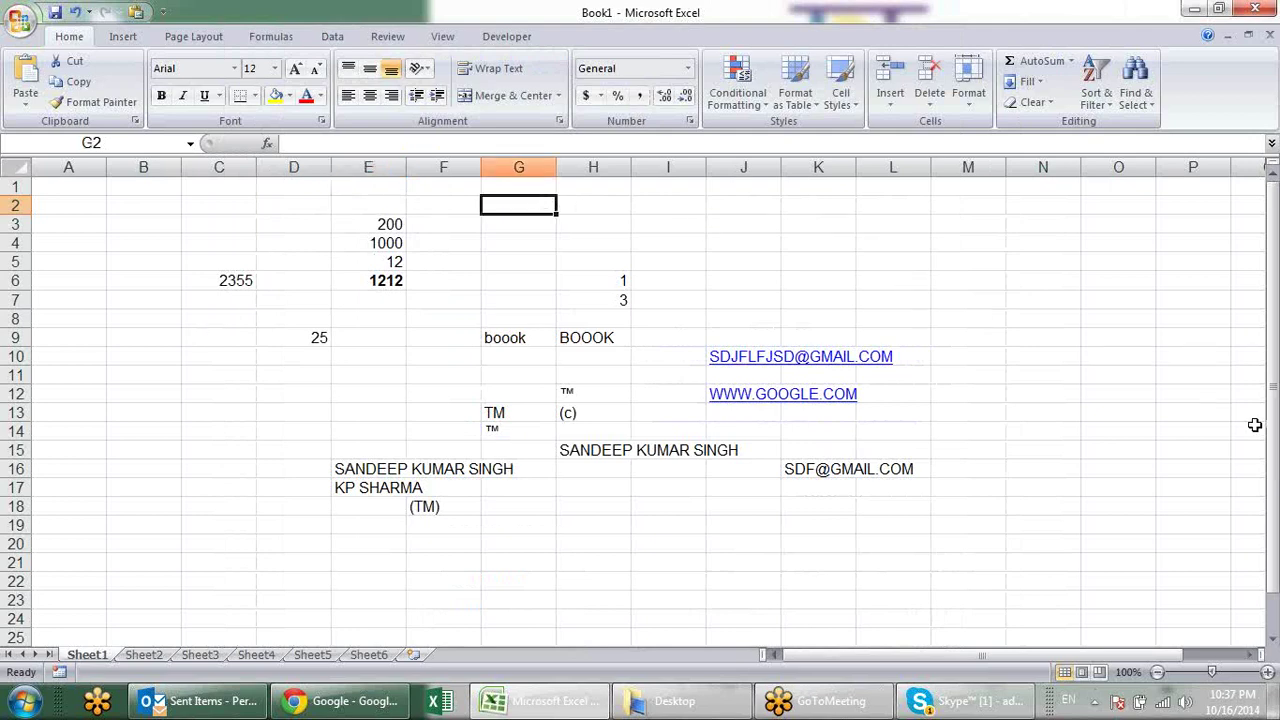
text(50)
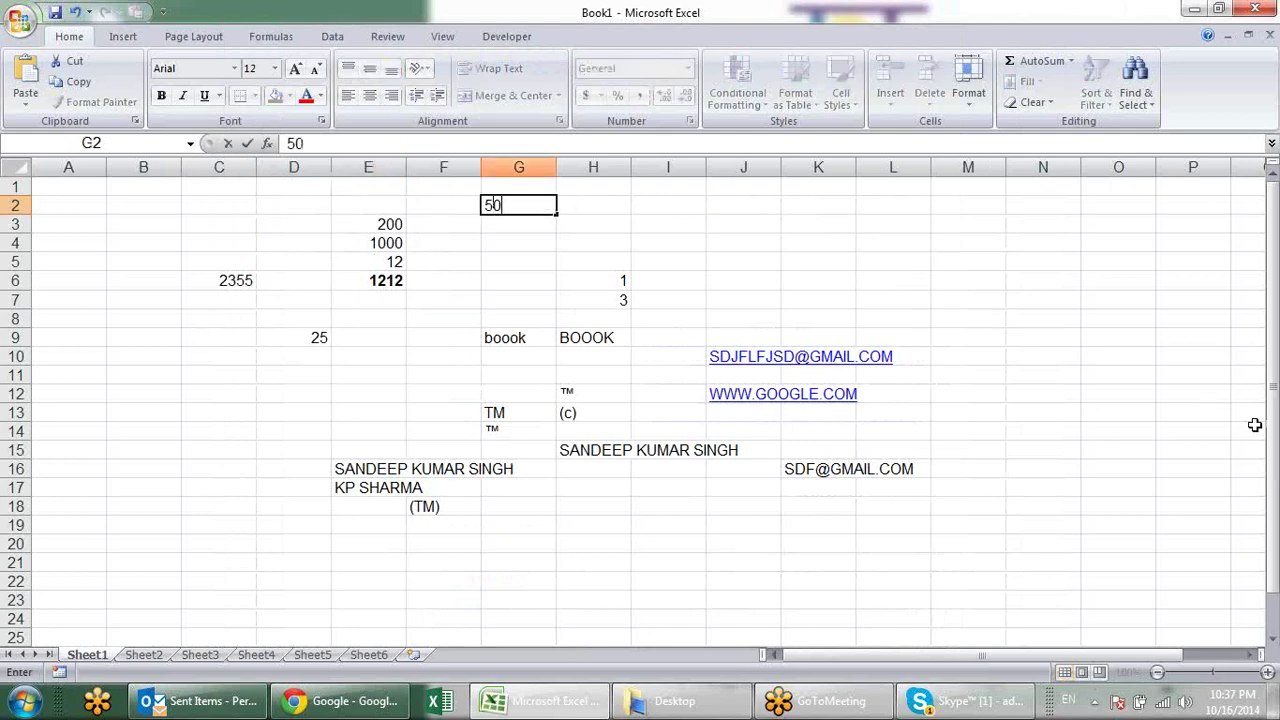
text(0000)
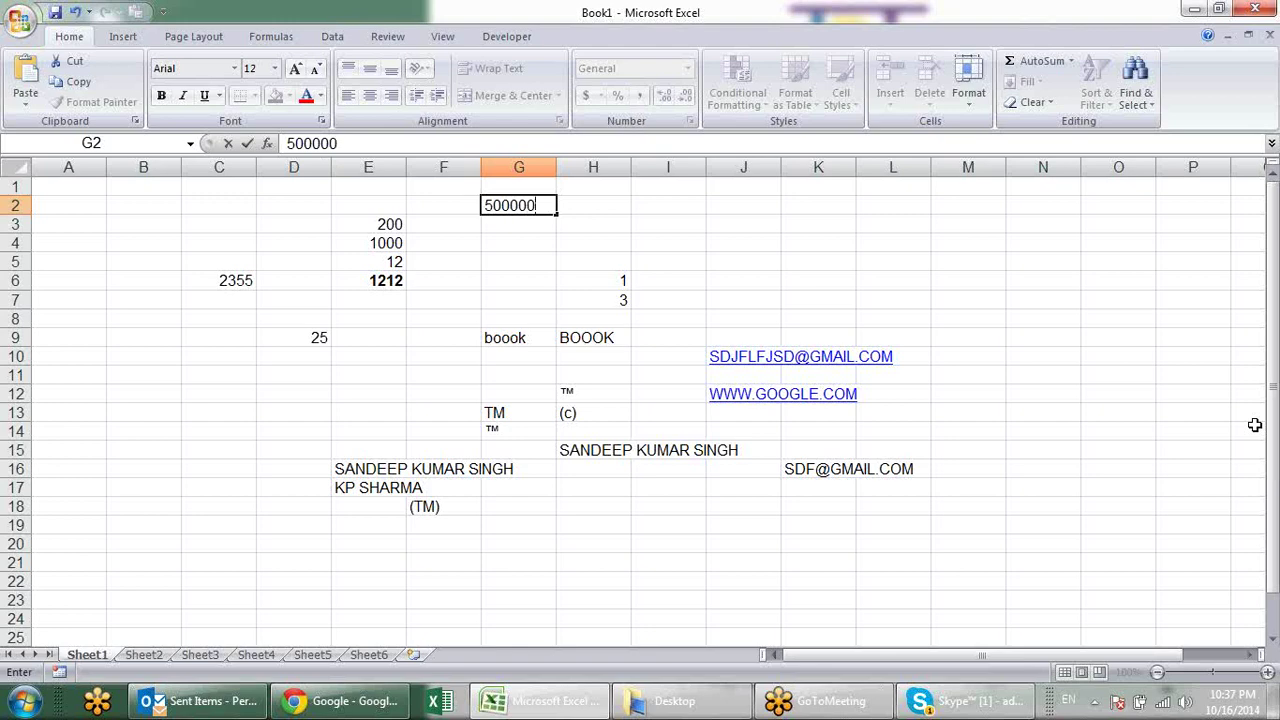
key(Return)
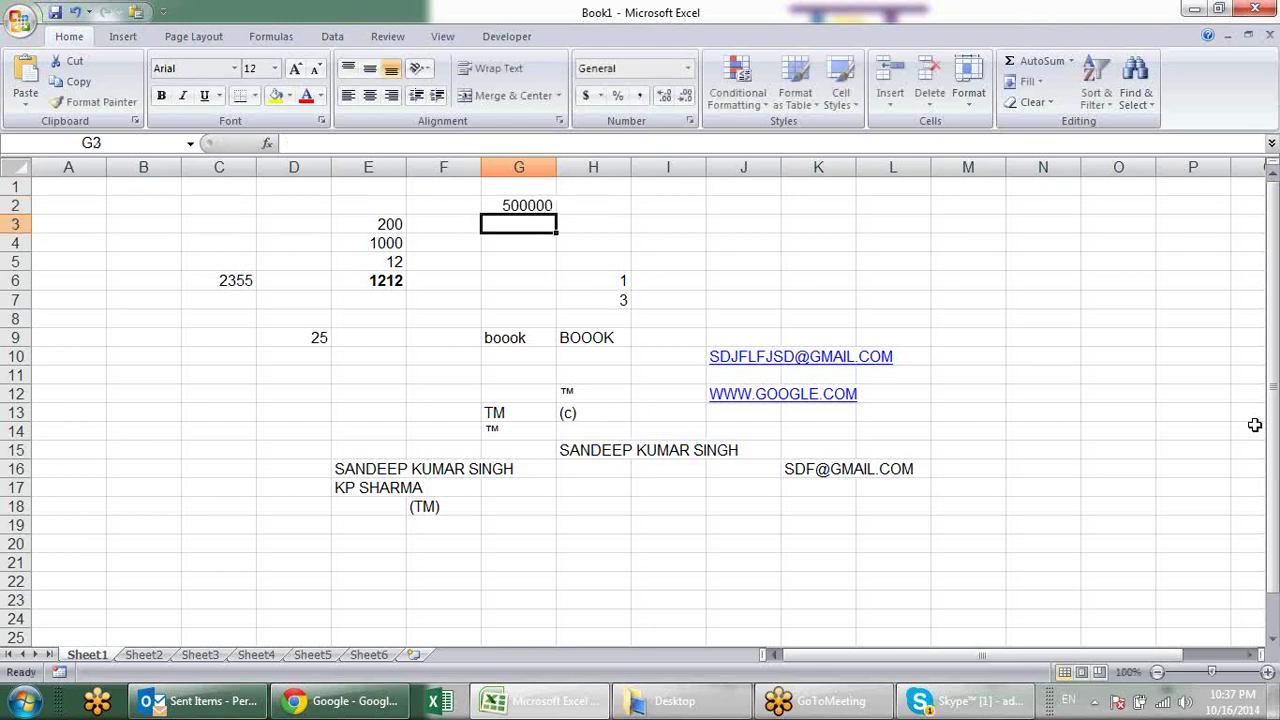
click(529, 205)
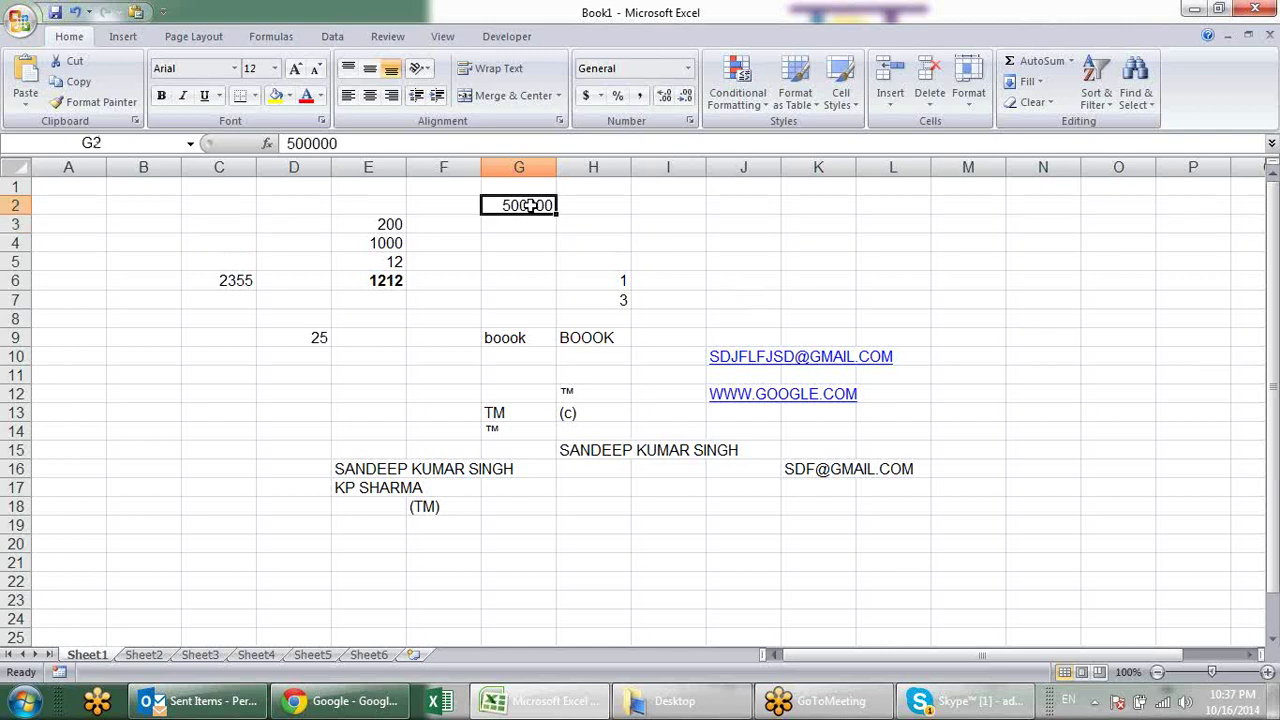
double_click(538, 204)
key(BackSpace)
key(BackSpace)
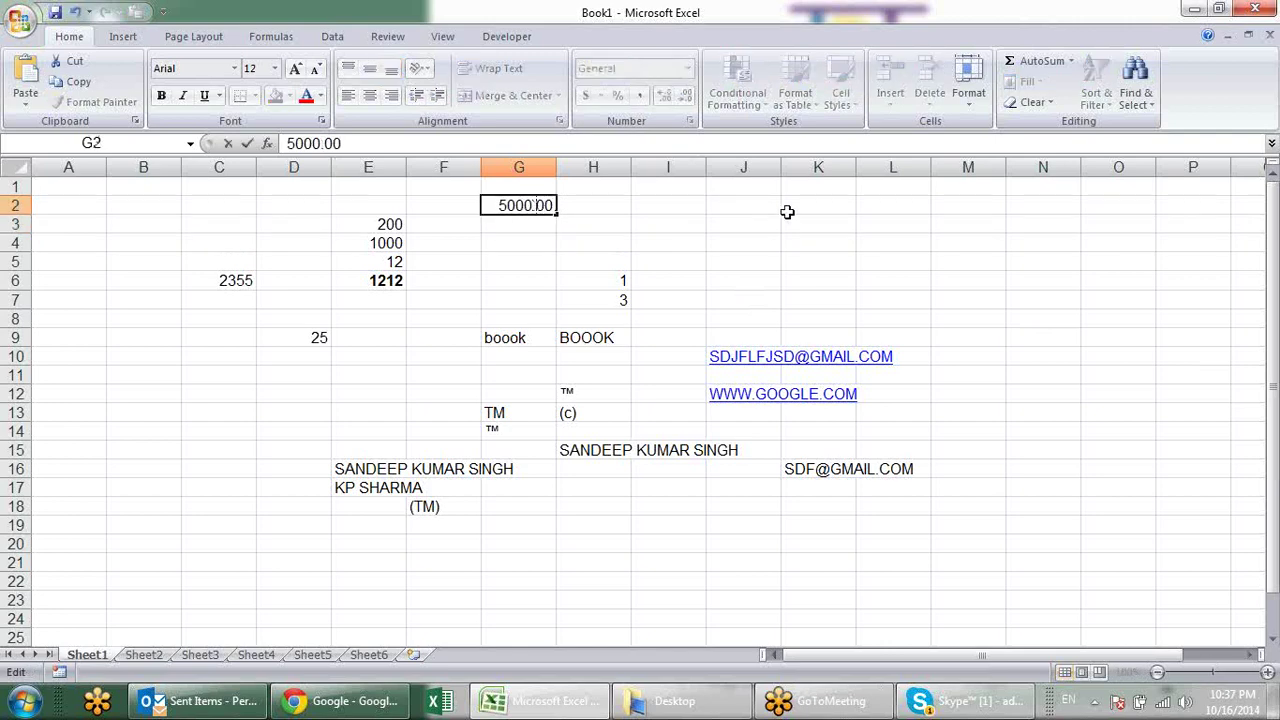
key(Return)
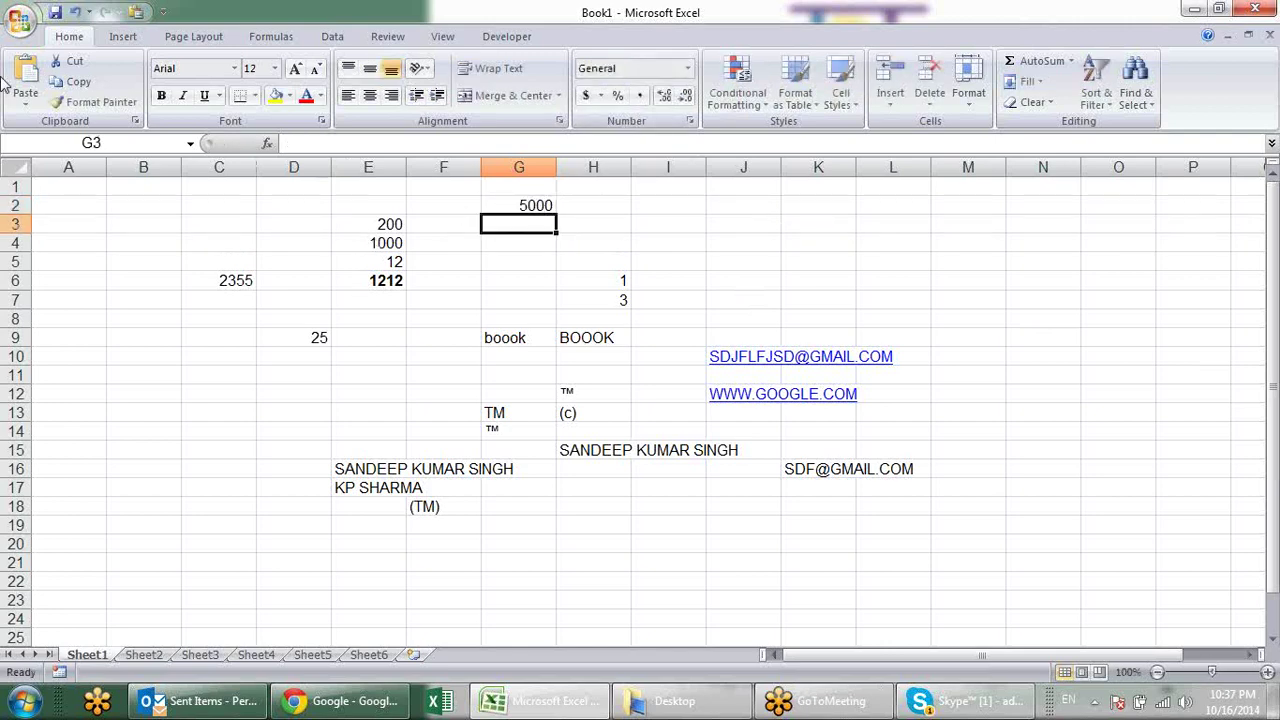
- Turn on automatic decimal point insertion with 2 places in the Advanced options
click(22, 26)
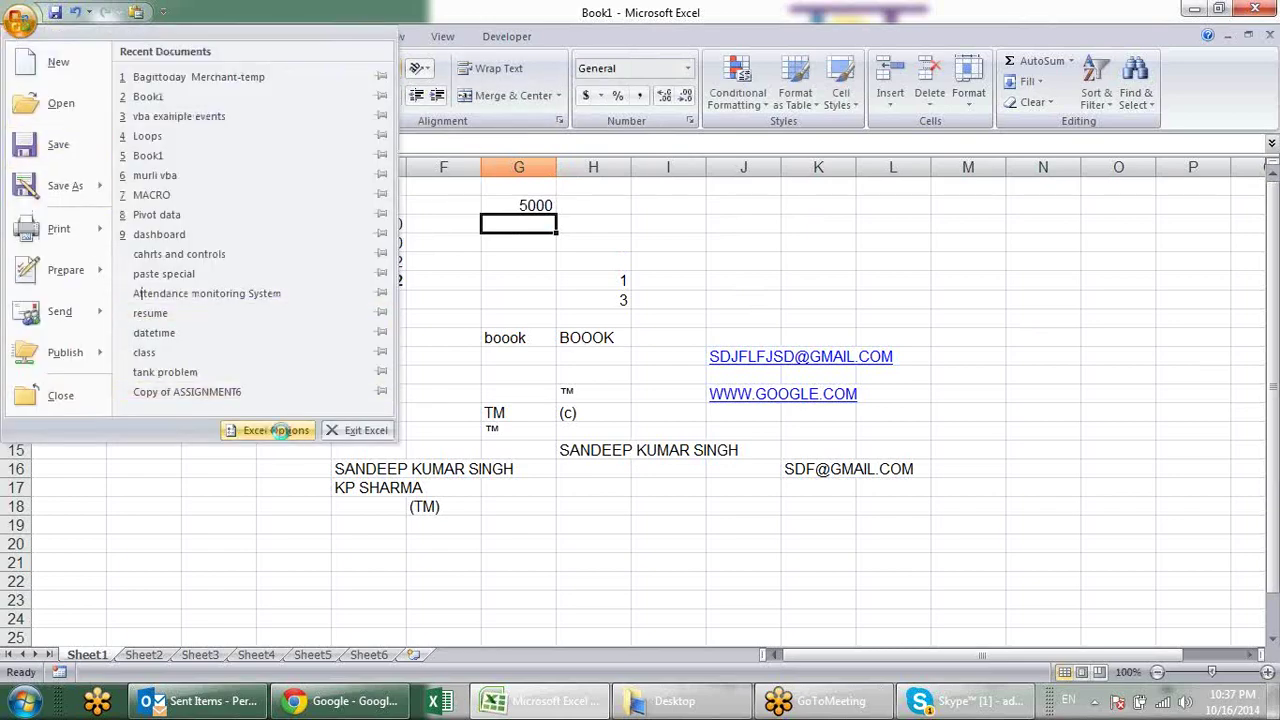
click(285, 428)
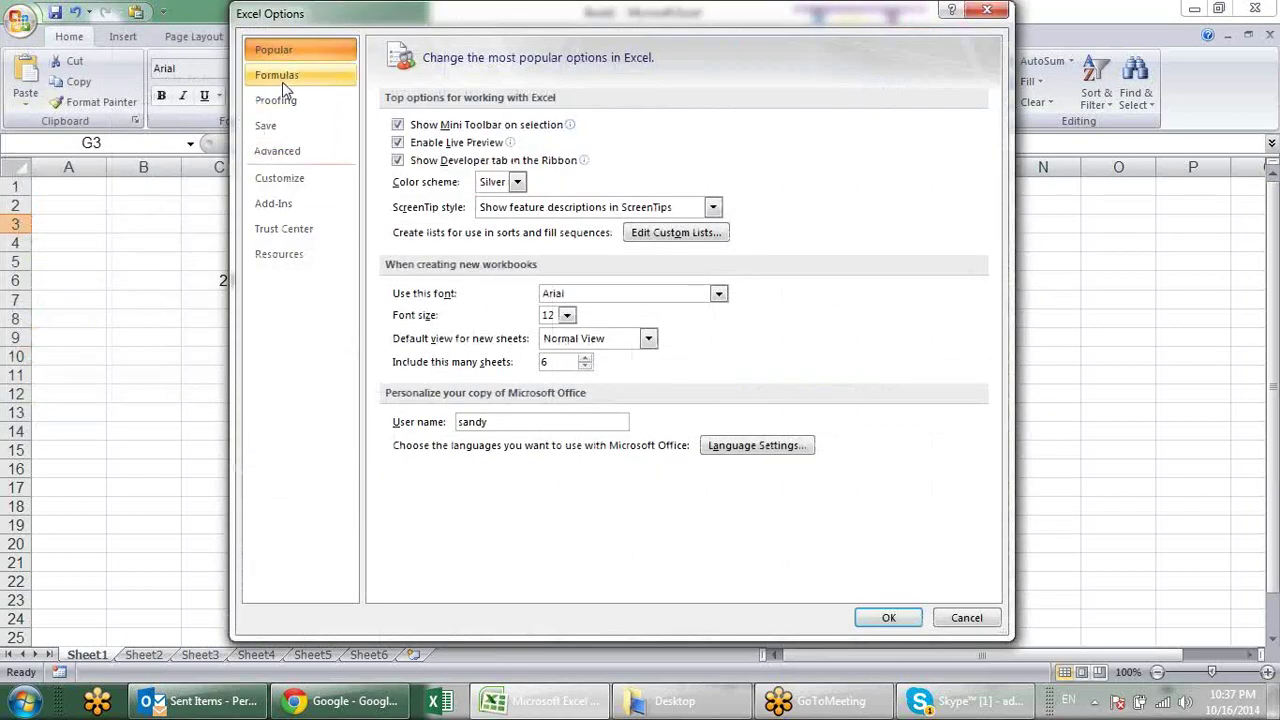
click(302, 156)
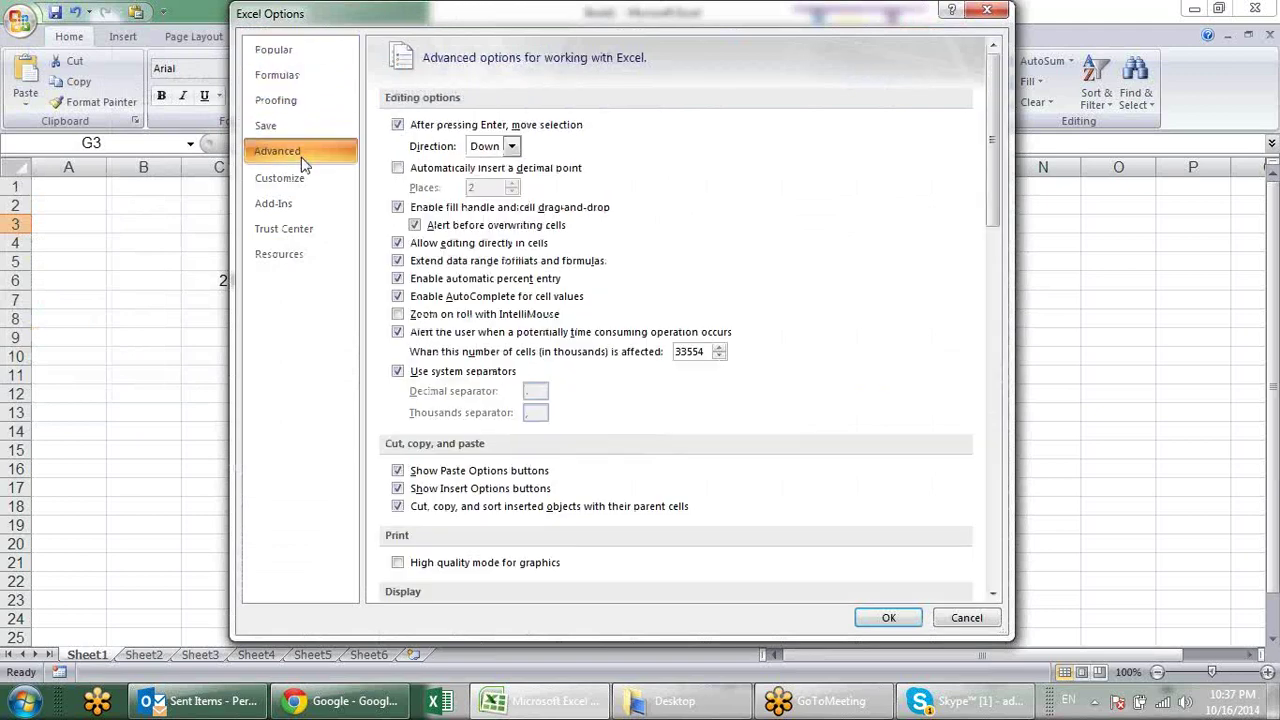
click(398, 168)
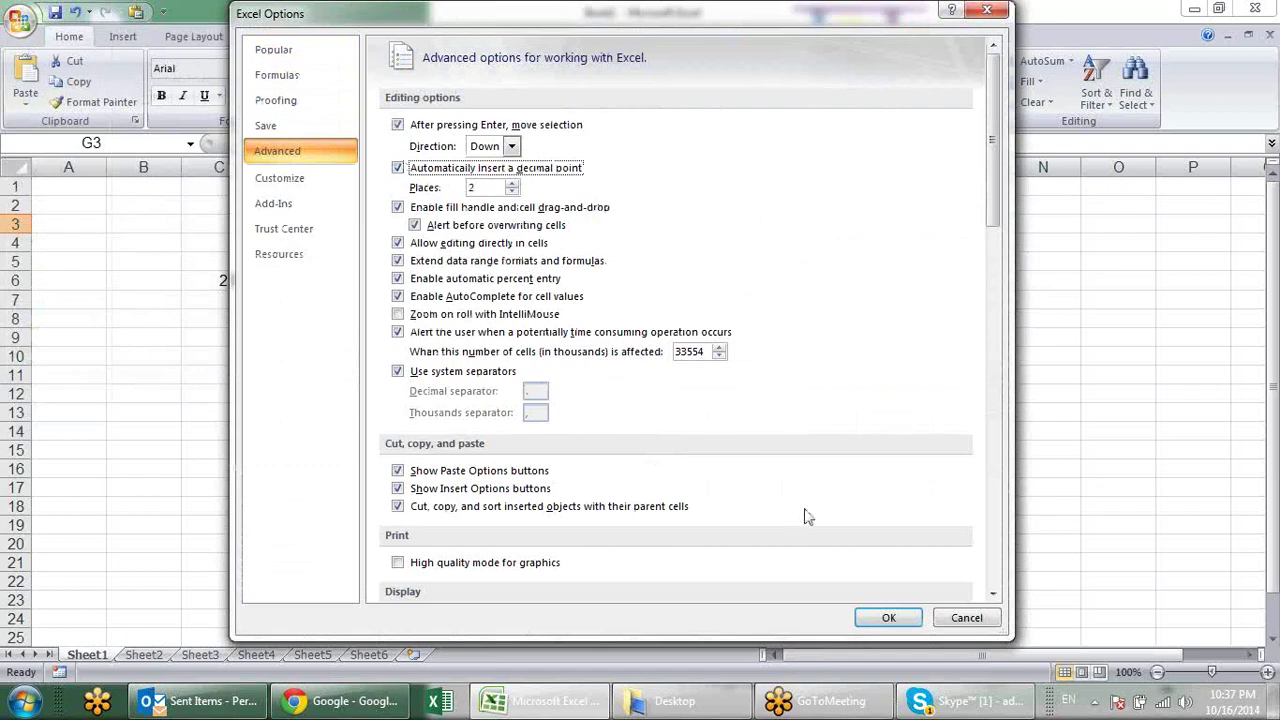
click(888, 617)
- Enter values in J3 and J4 so they show 12.03 and 10.45
click(724, 225)
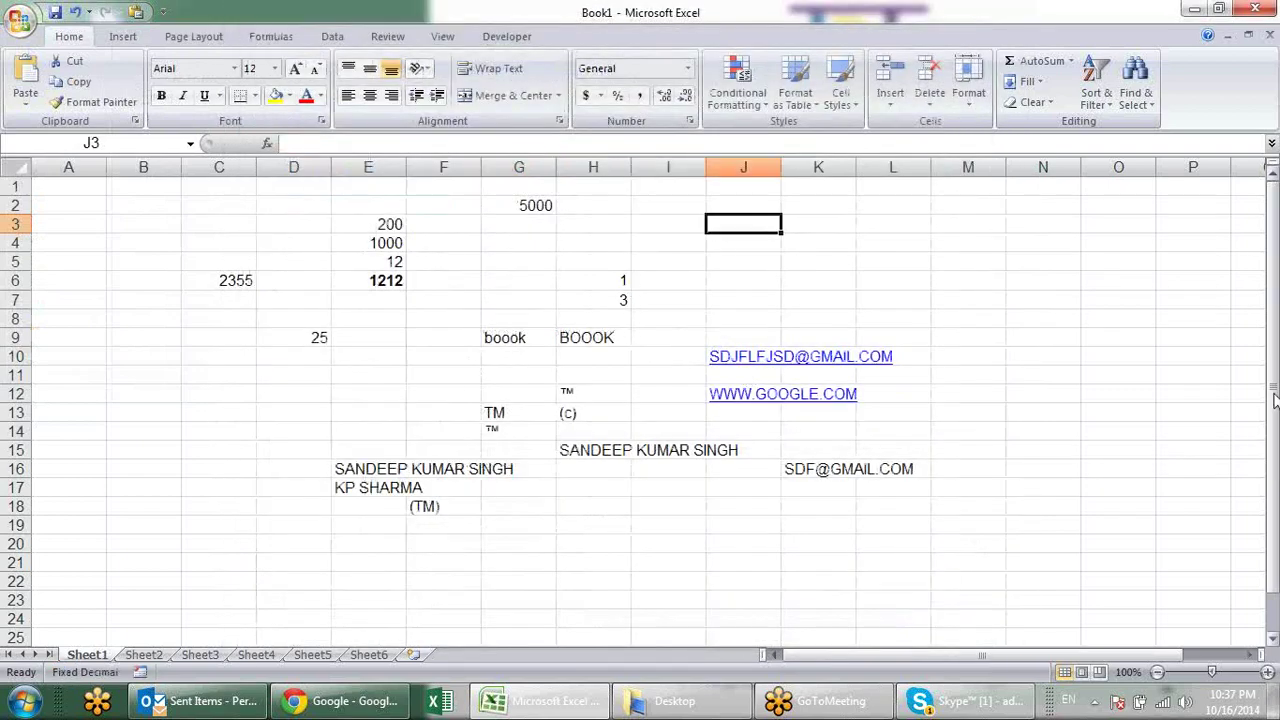
text(1203)
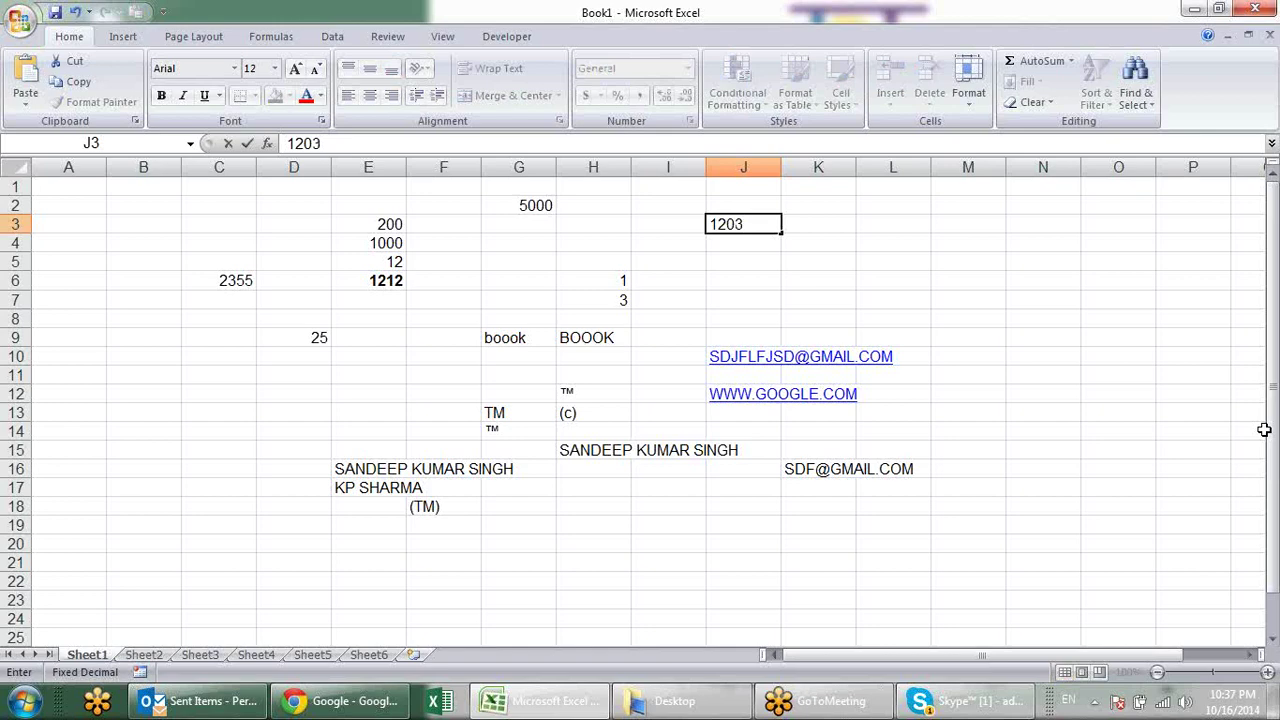
key(Return)
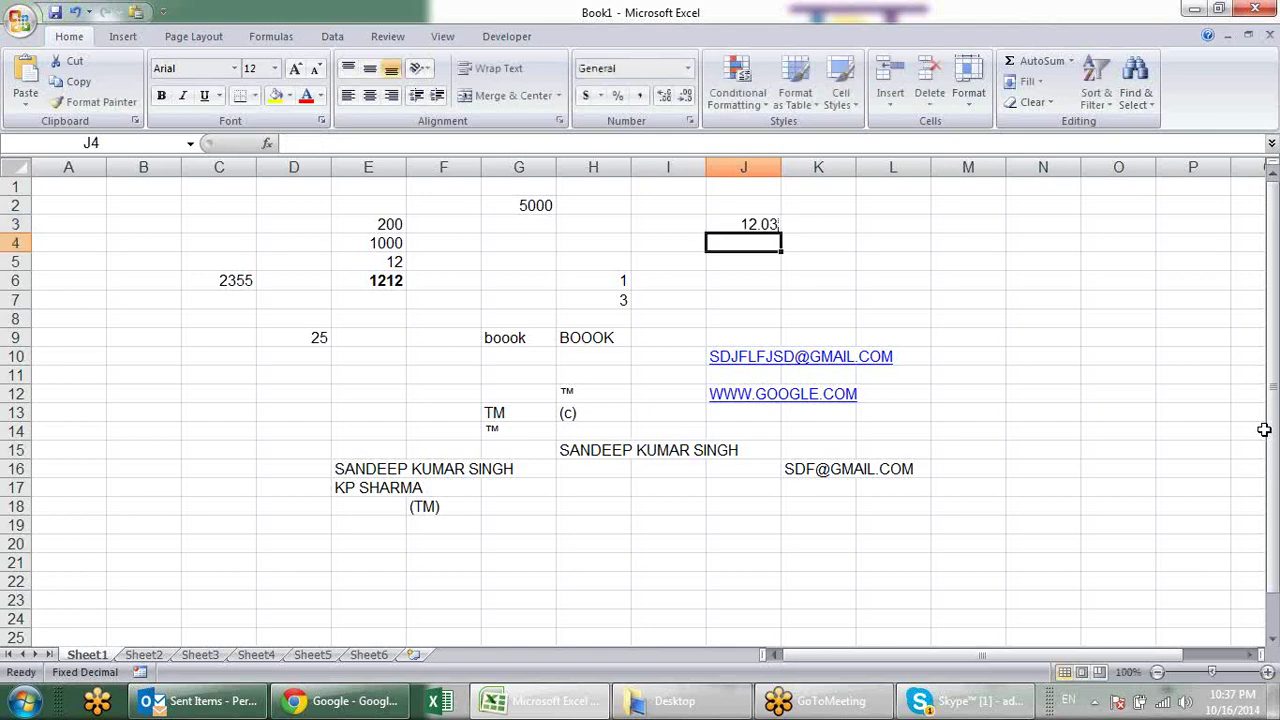
text(1045)
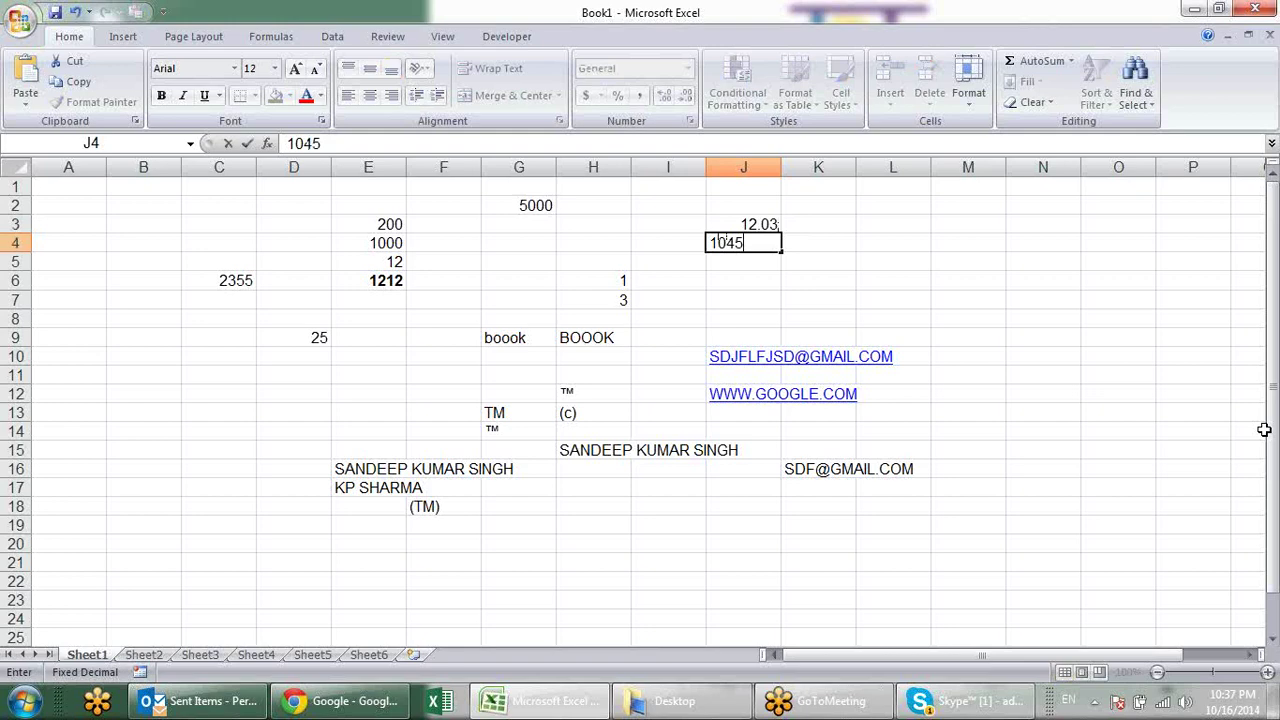
key(Return)
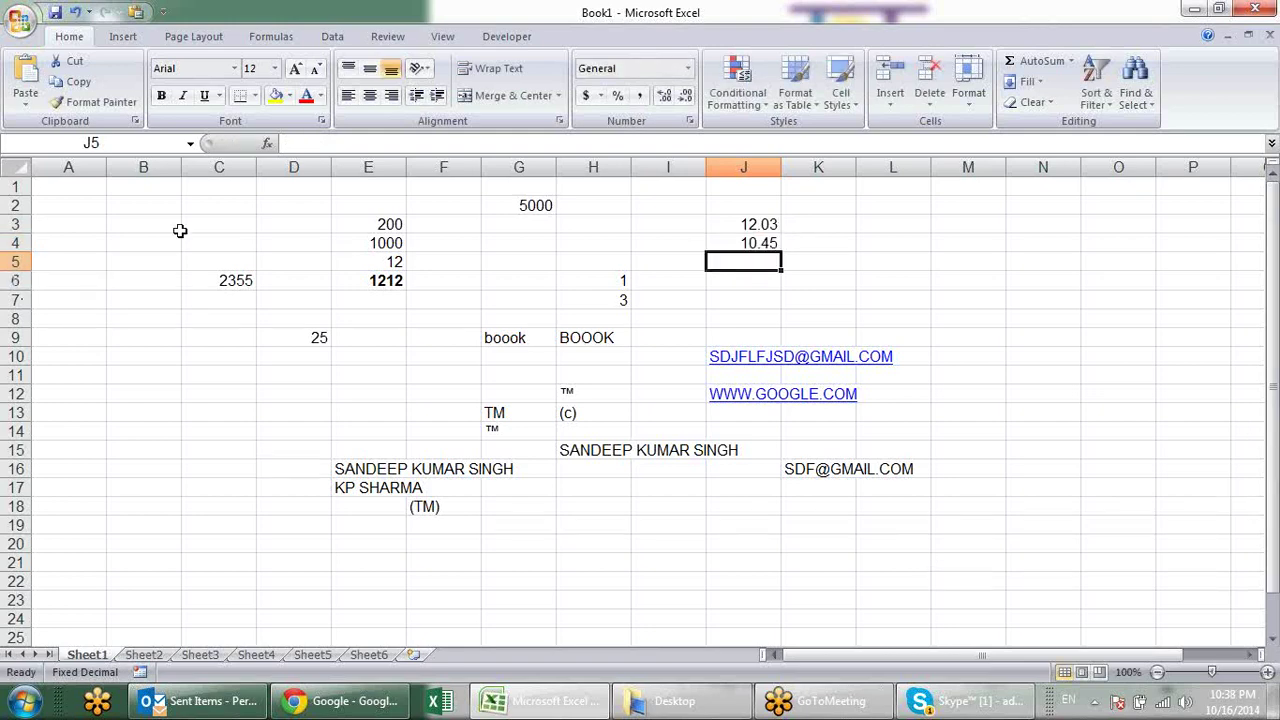
- Switch off automatic decimal point insertion in the Advanced options
click(12, 36)
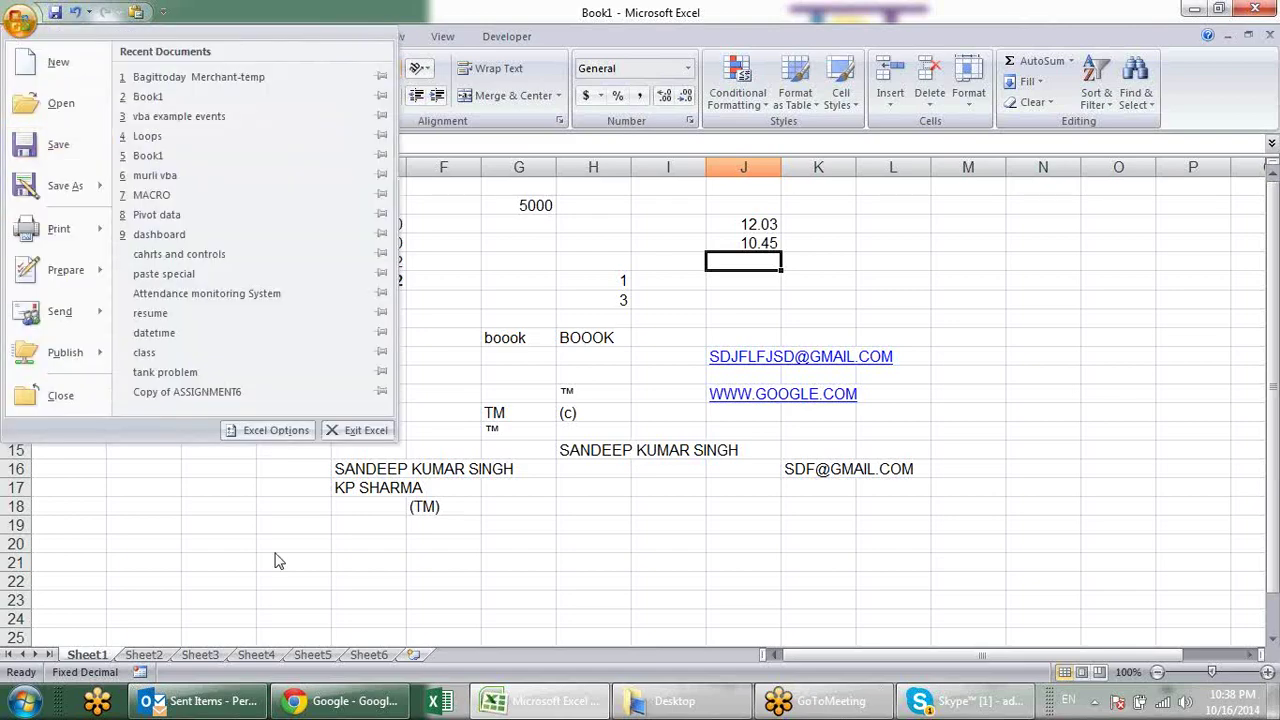
click(278, 432)
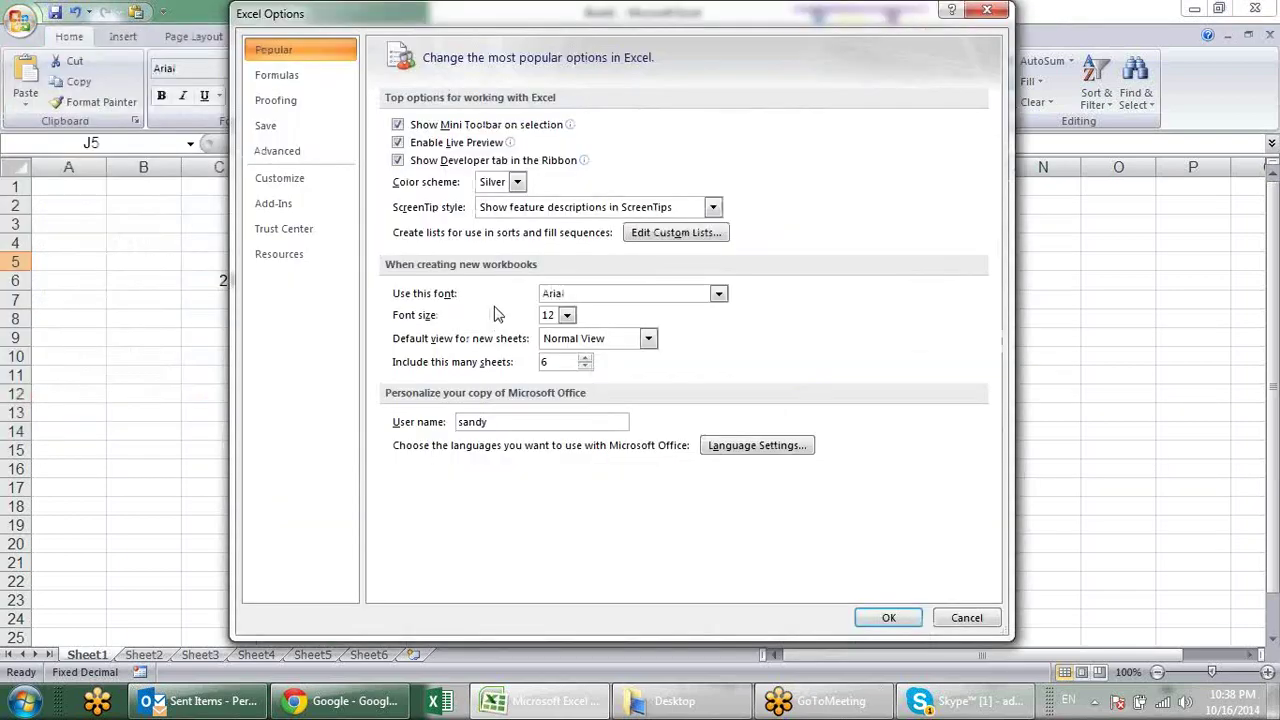
click(307, 157)
click(462, 167)
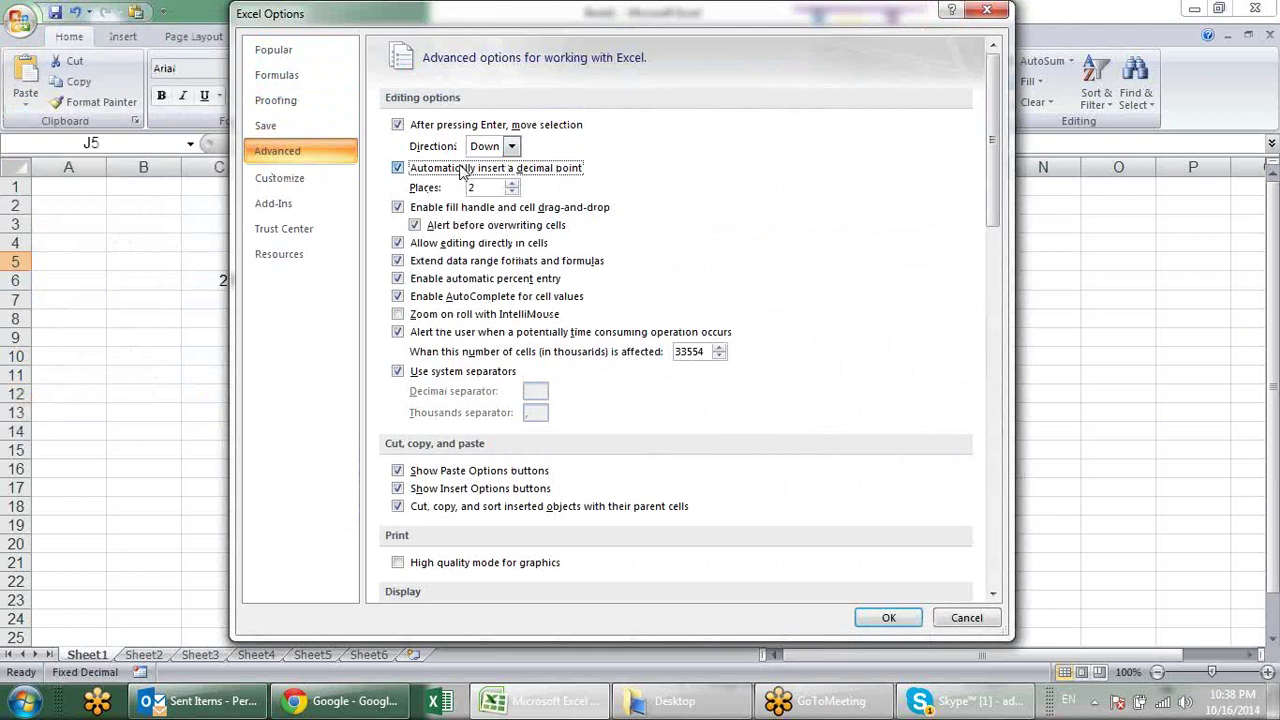
click(888, 617)
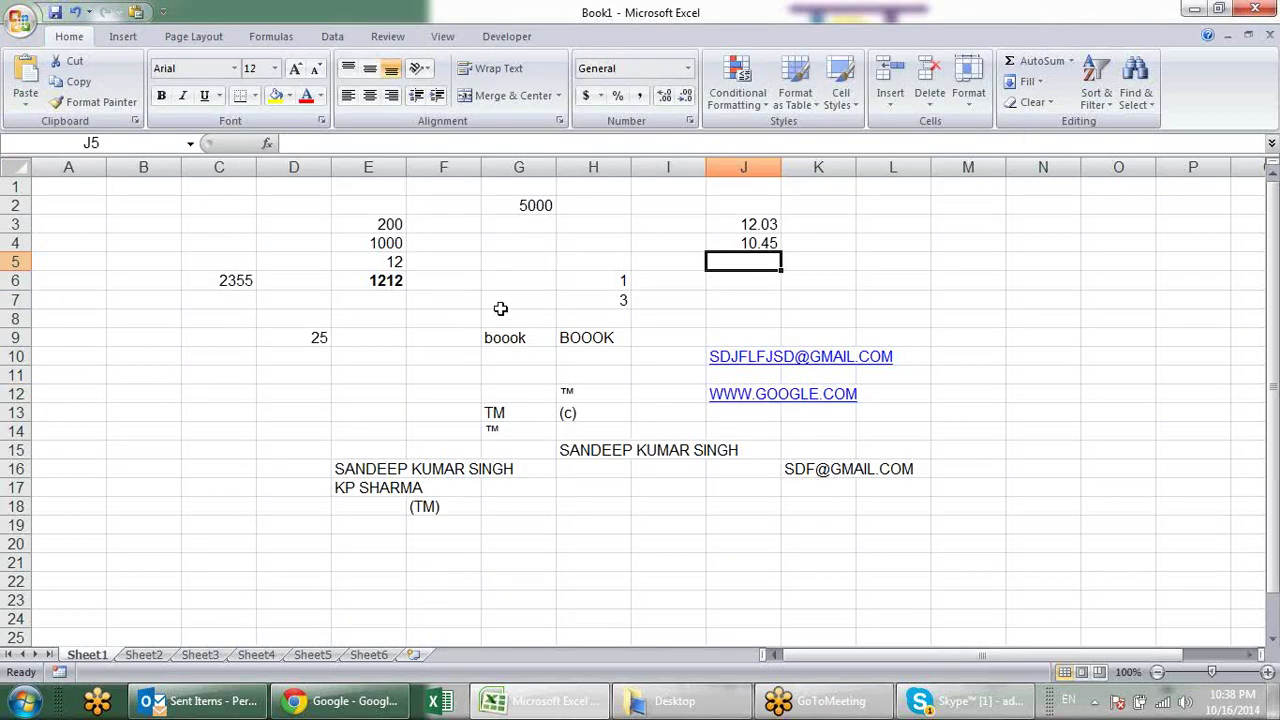
- Fill the 1 in H6 down through H10 with the fill handle
click(609, 281)
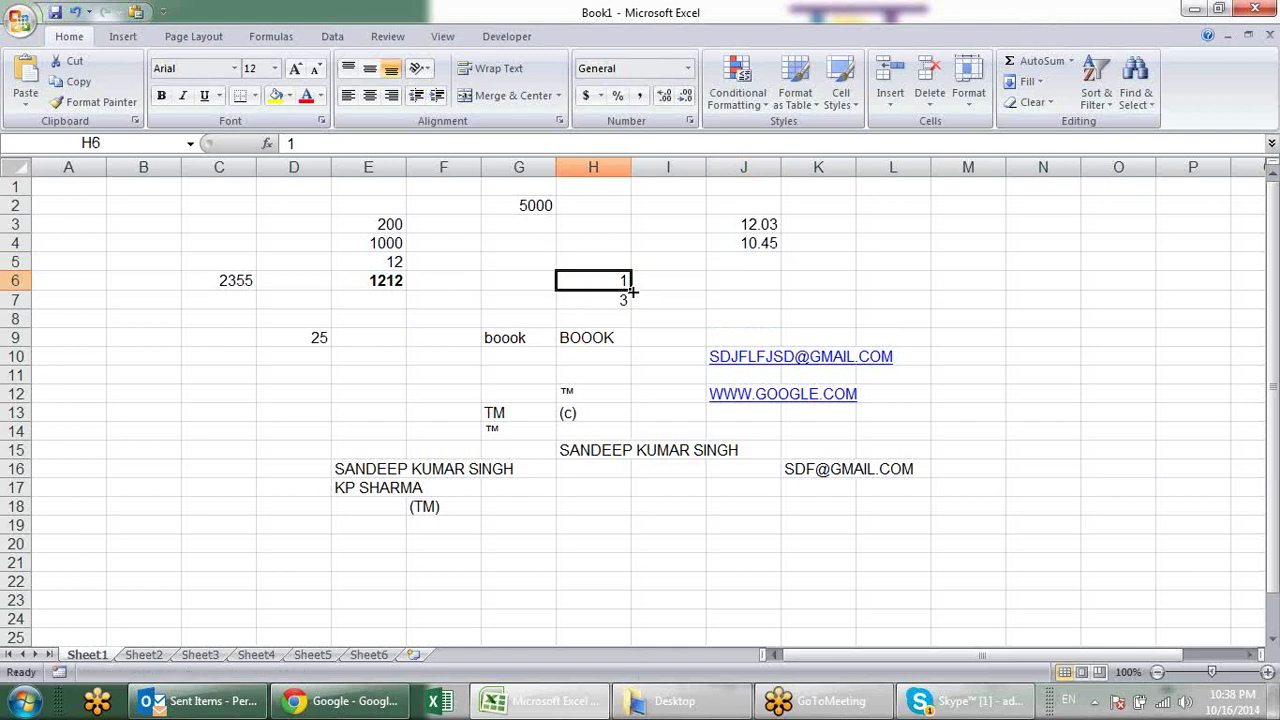
drag(632, 291, 632, 360)
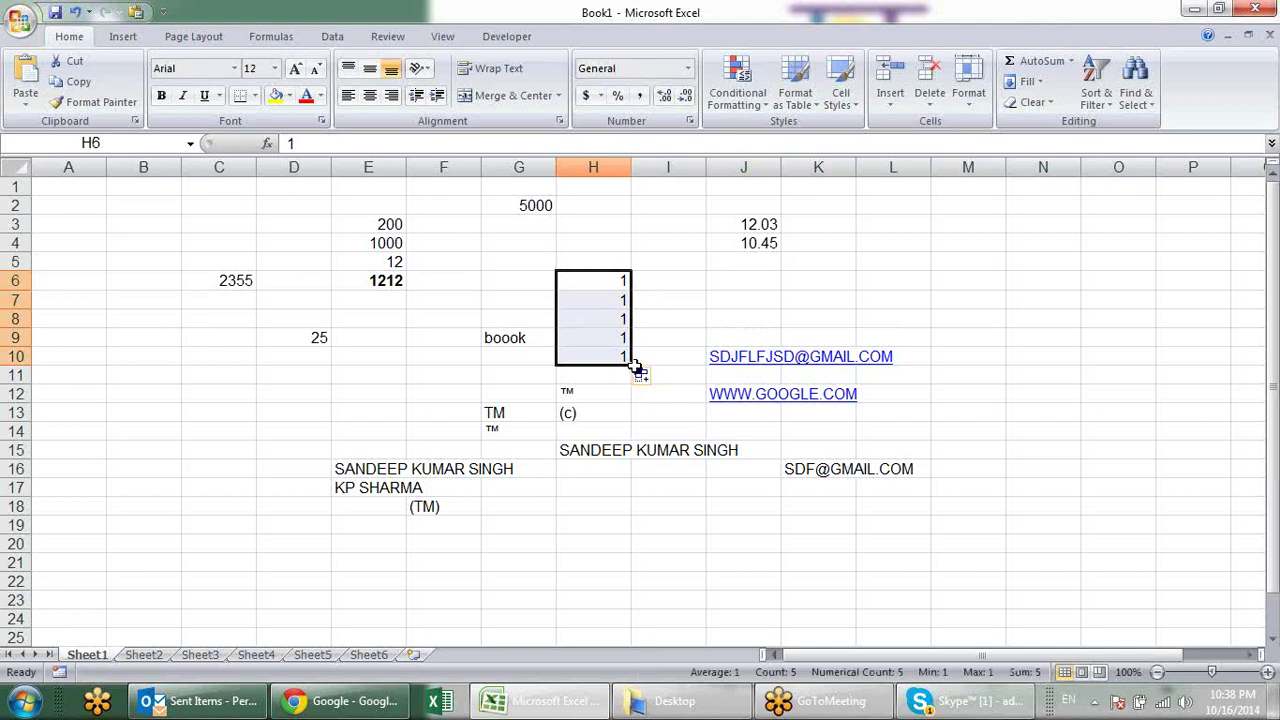
click(664, 242)
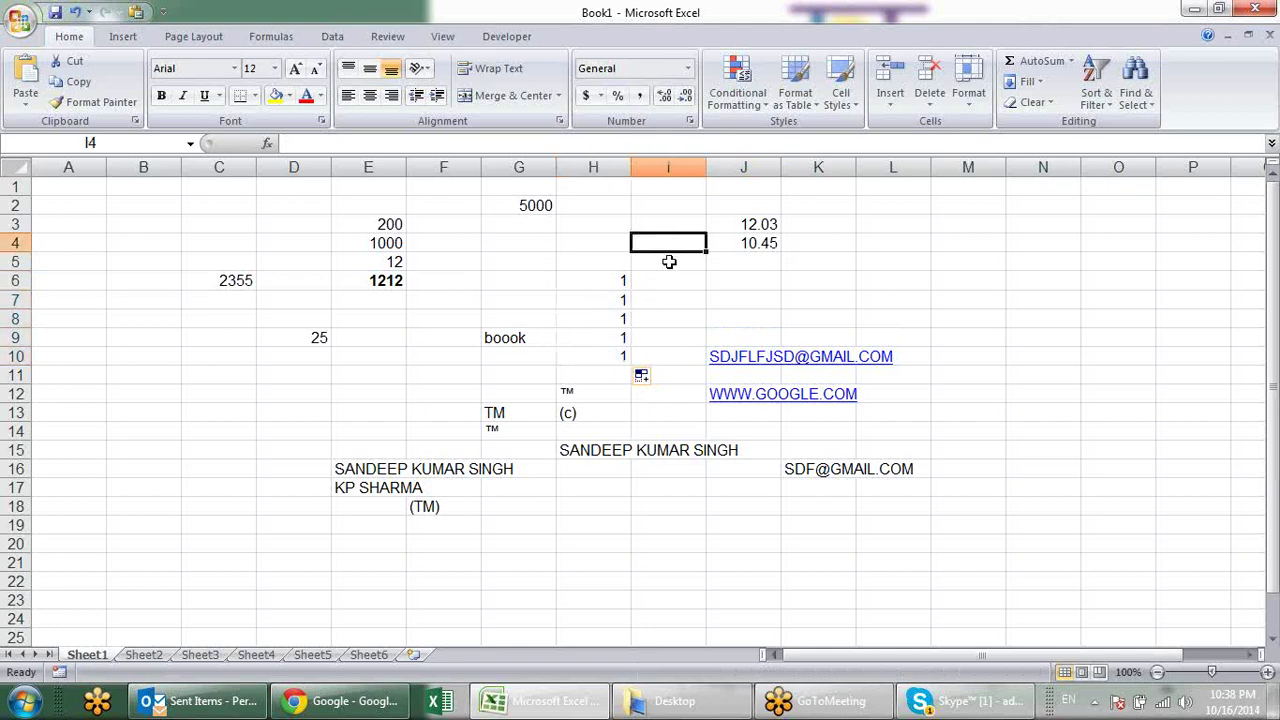
- Disable the fill handle and cell drag-and-drop in the Advanced options
click(20, 20)
click(275, 426)
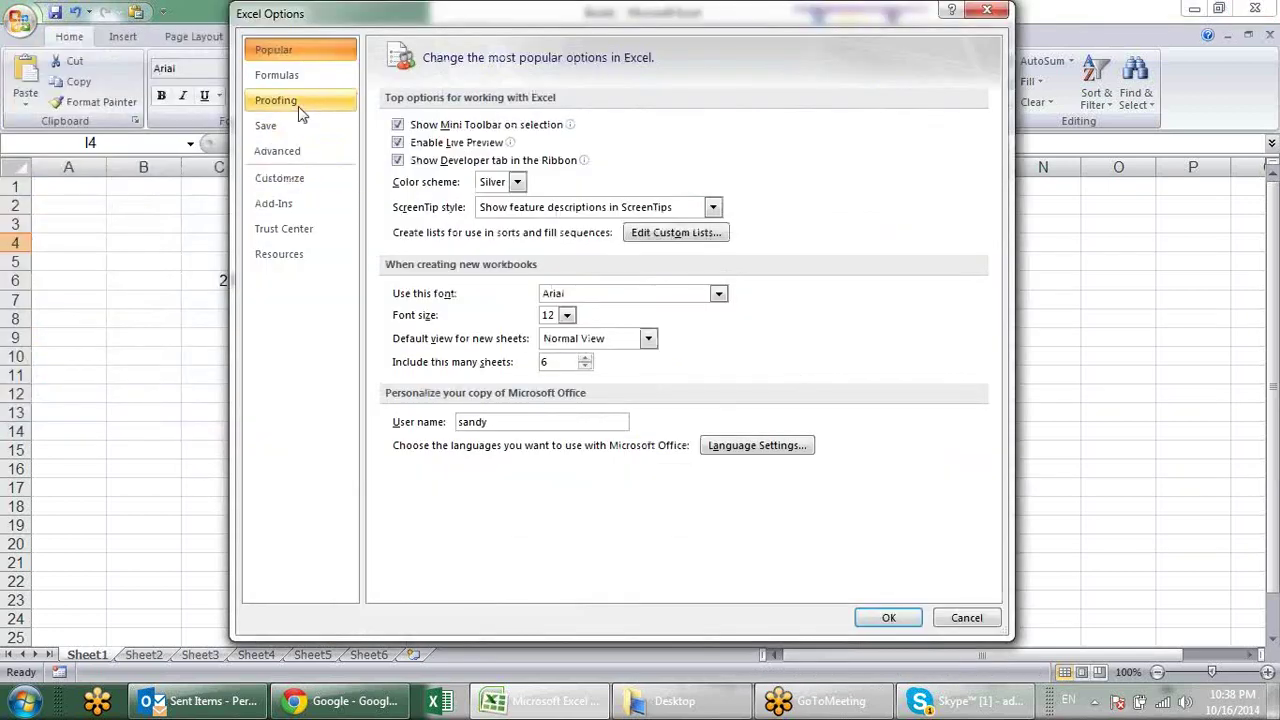
click(308, 151)
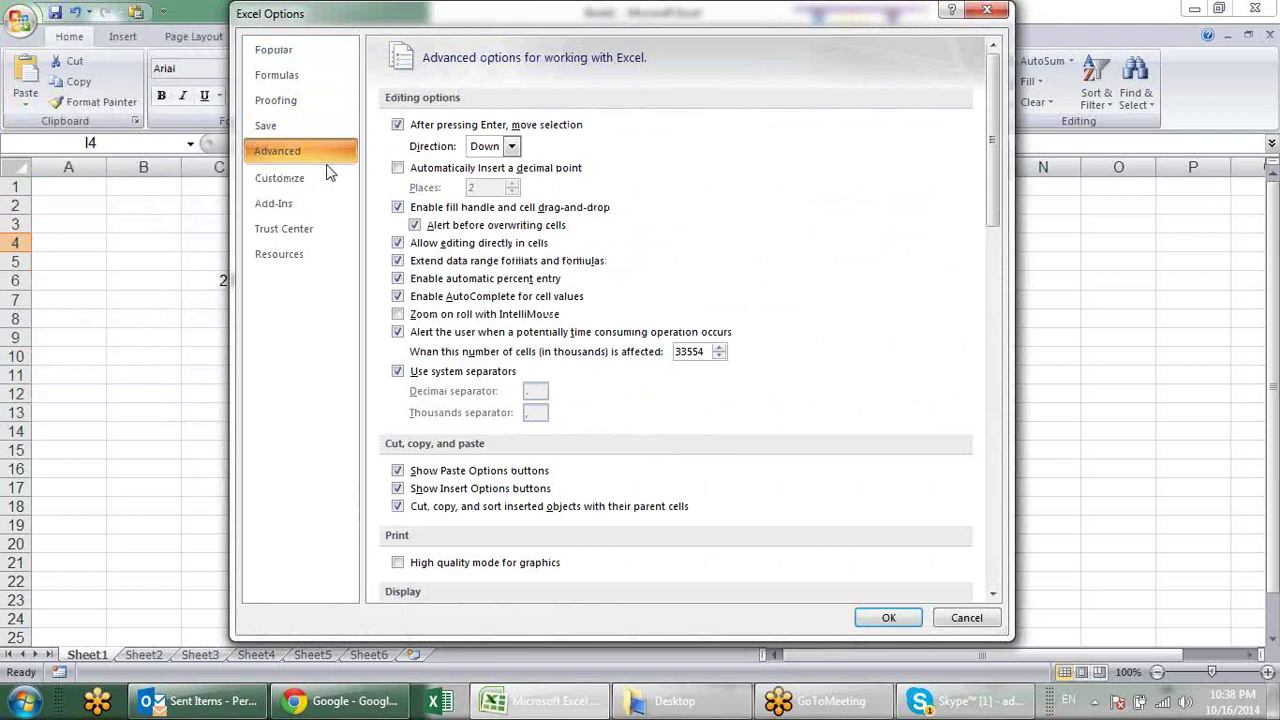
click(410, 208)
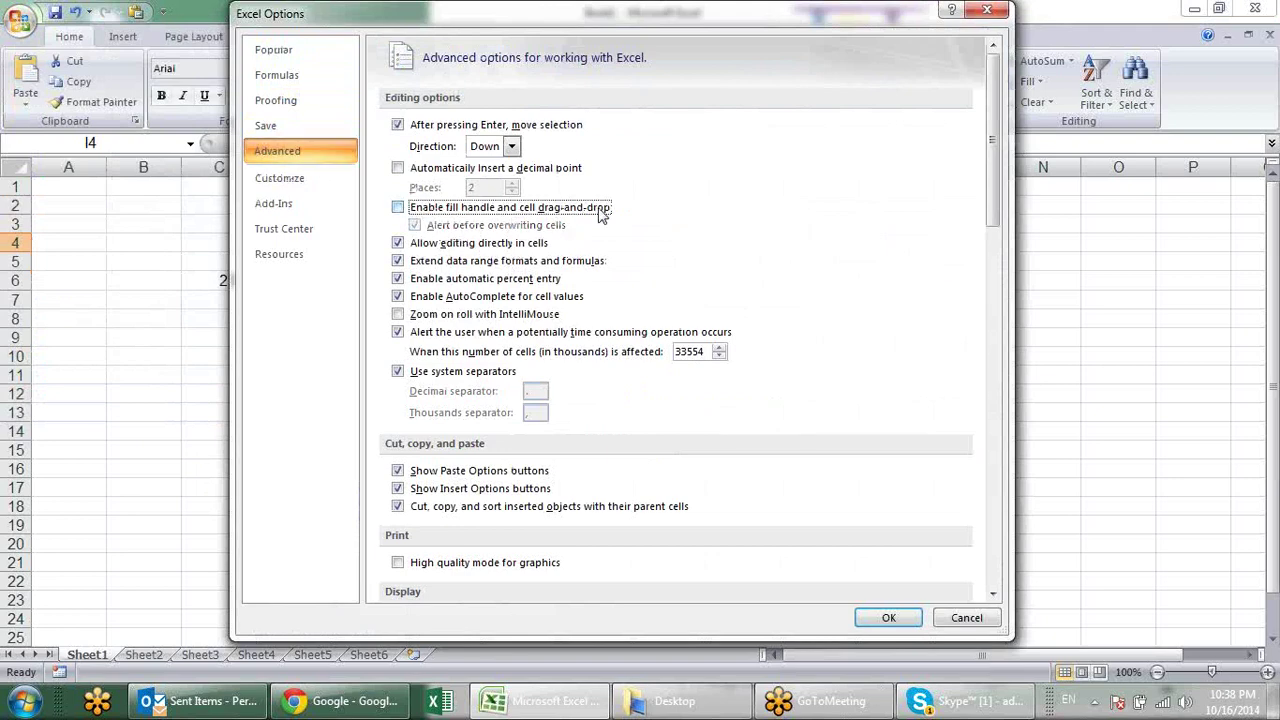
click(888, 617)
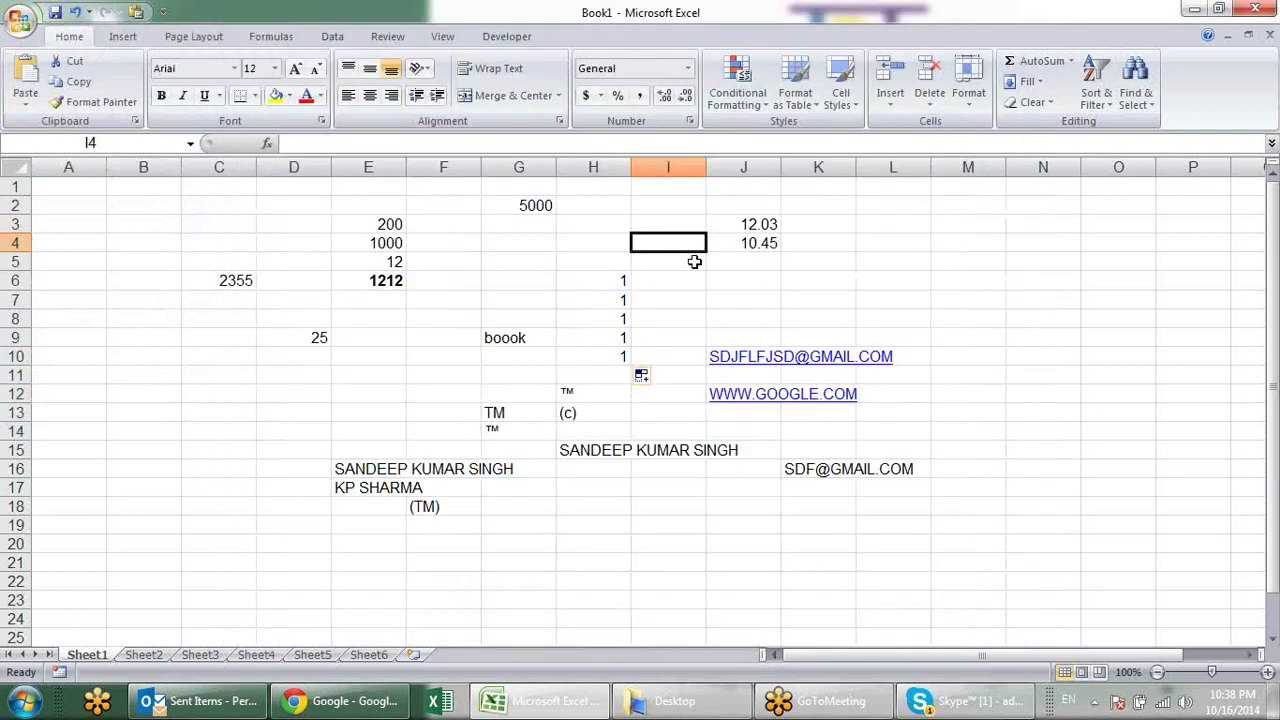
- Try dragging cell ranges, which now only selects them, then bring up the Office menu
drag(712, 262, 789, 286)
click(797, 262)
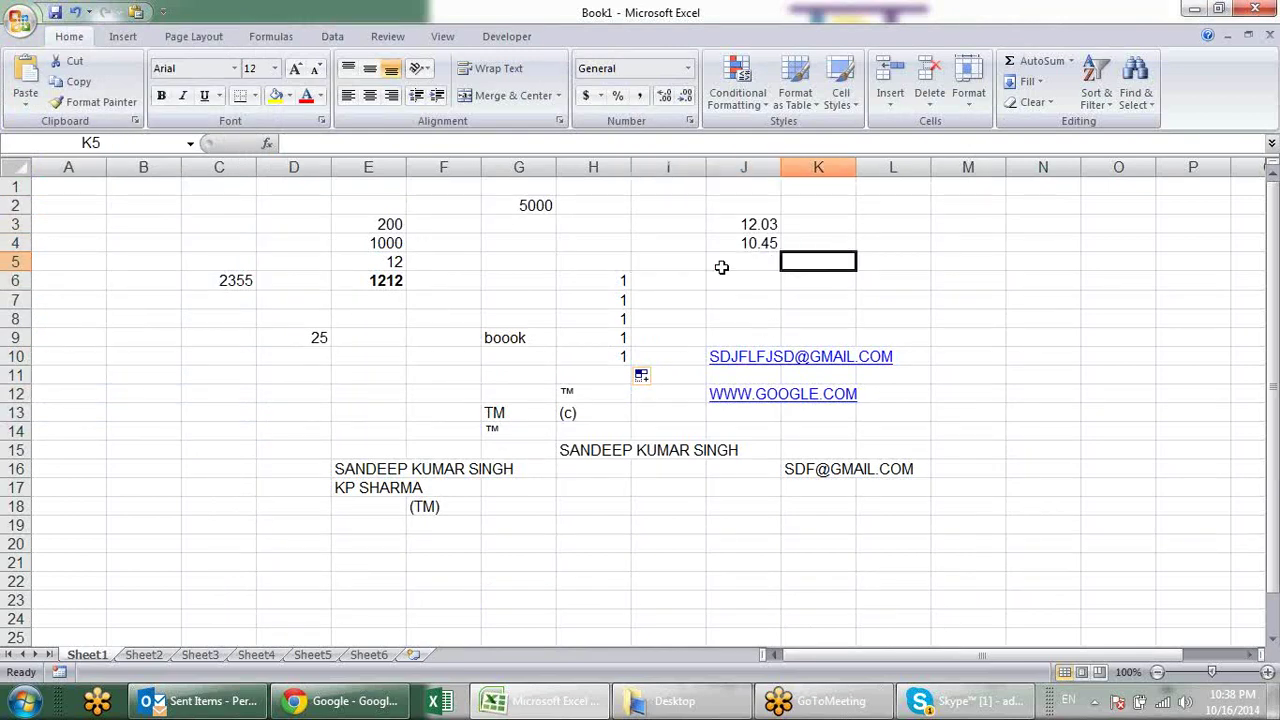
drag(668, 224, 708, 247)
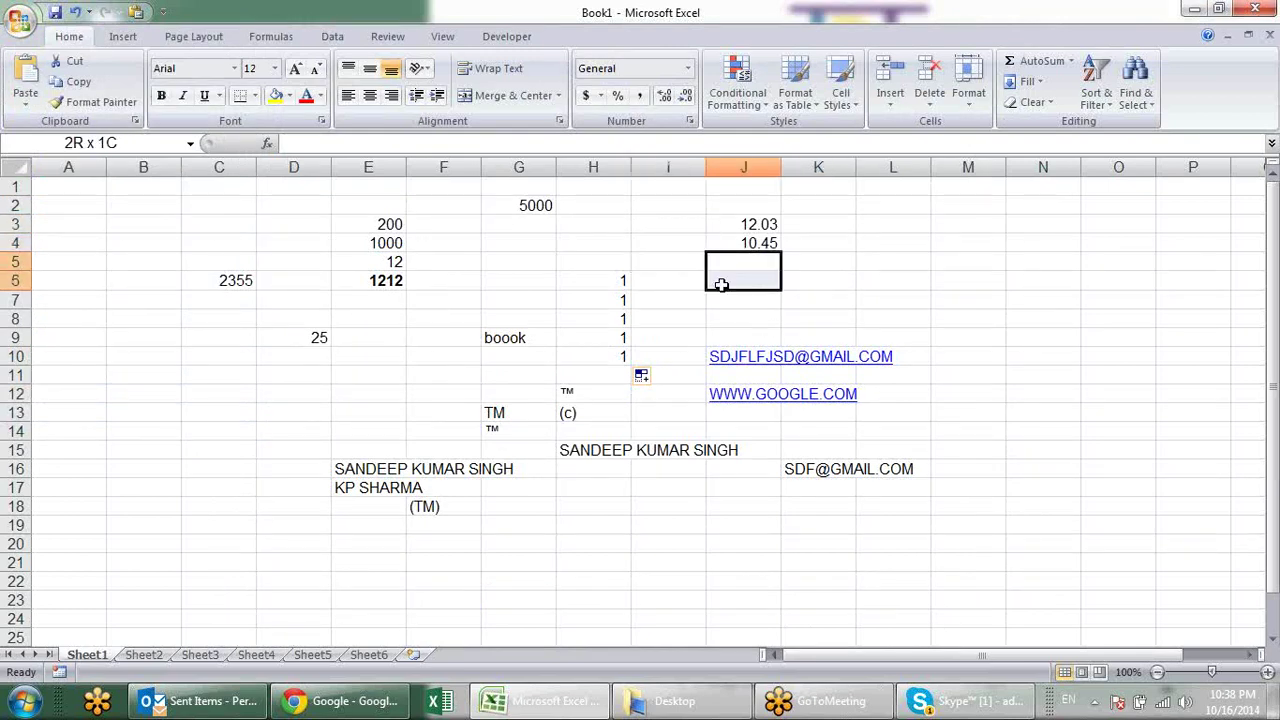
mouse_move(668, 262)
mouse_down()
mouse_move(703, 279)
mouse_move(600, 240)
mouse_up()
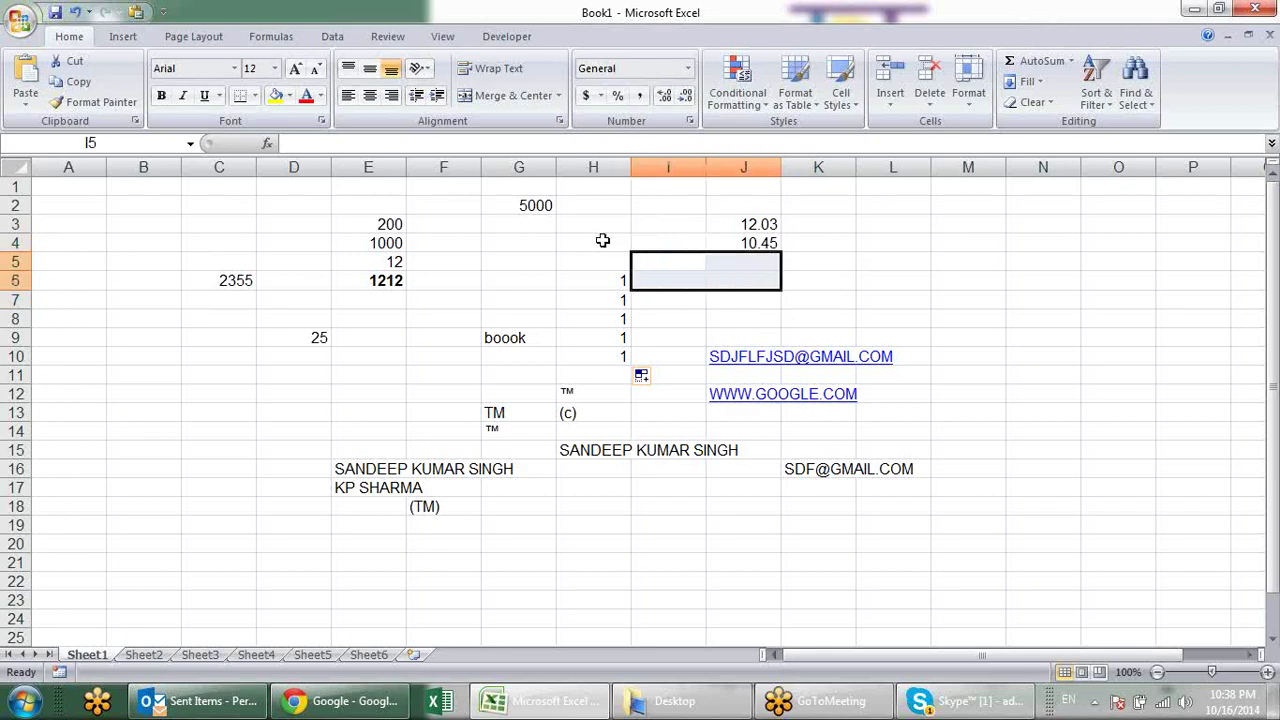
click(18, 22)
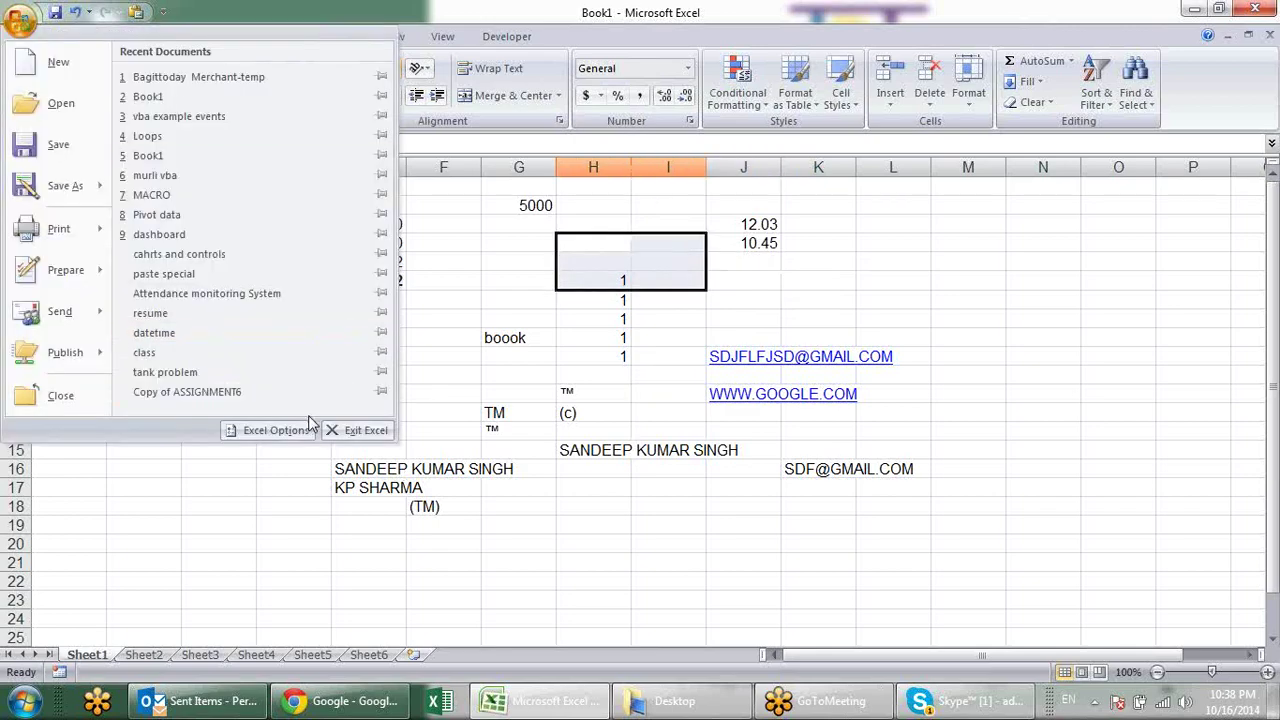
- Re-enable the fill handle and cell drag-and-drop, and make the gridlines red
click(285, 429)
click(293, 151)
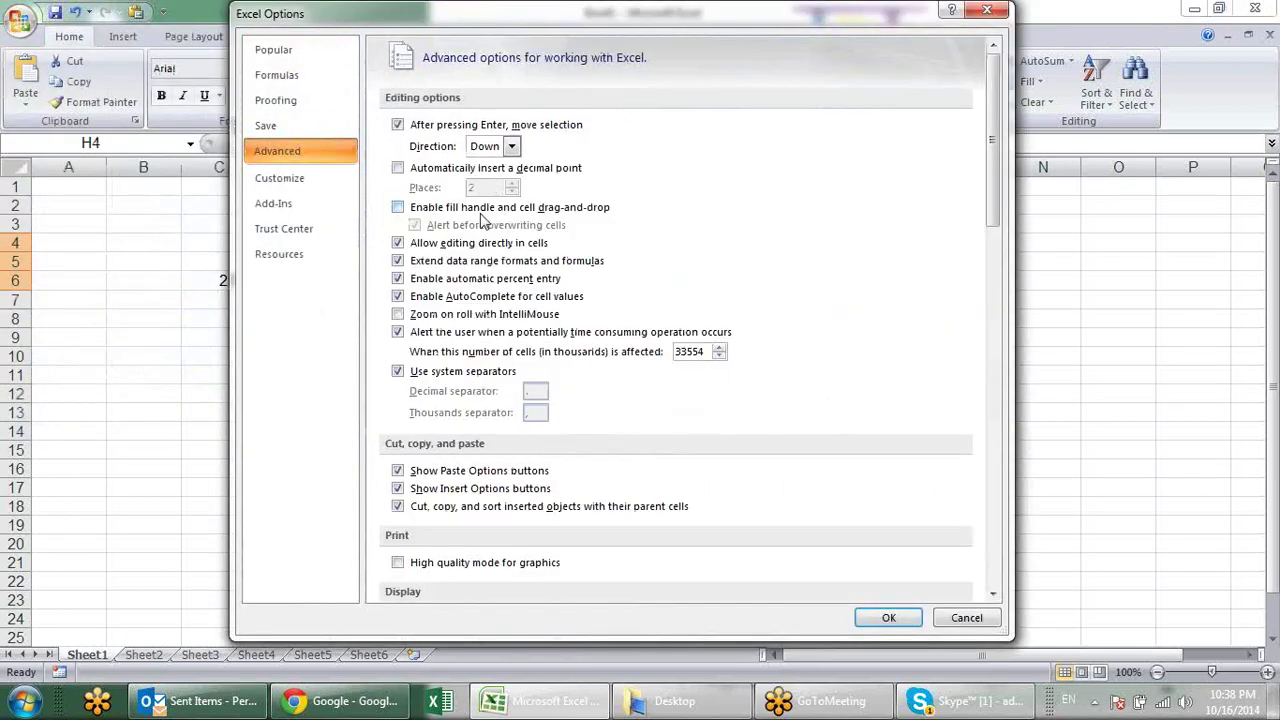
click(400, 207)
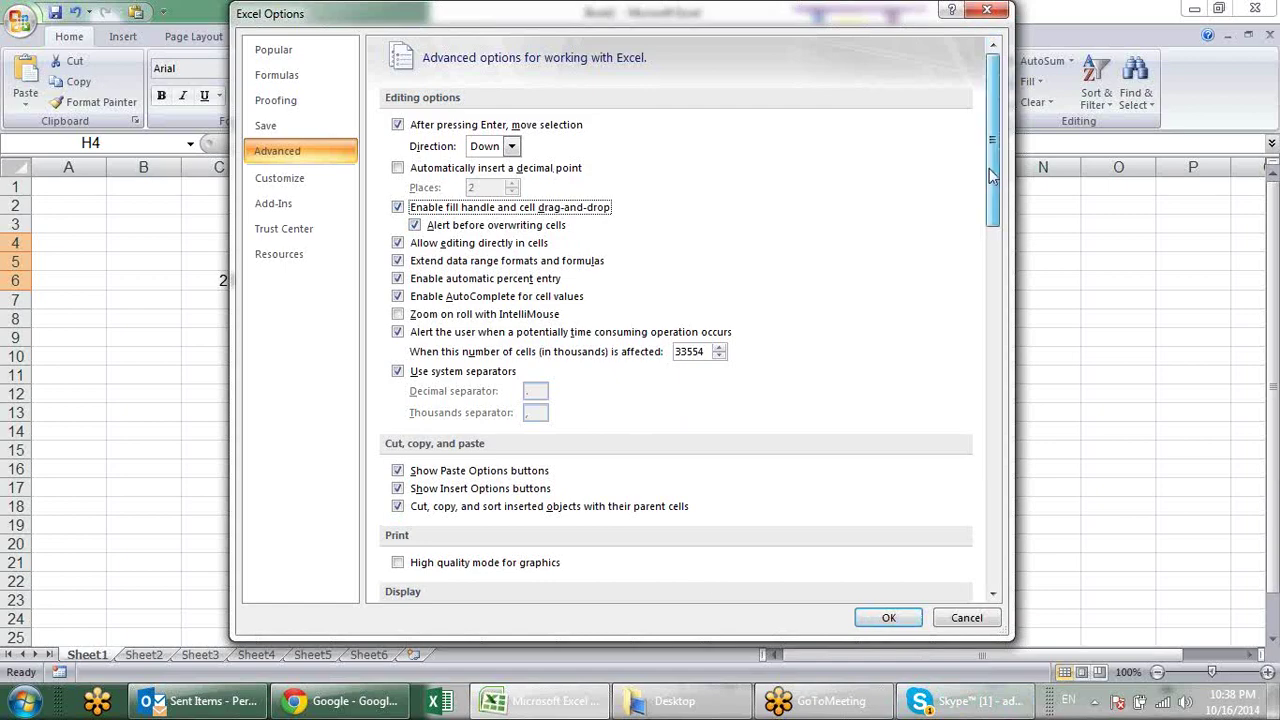
drag(993, 170, 975, 483)
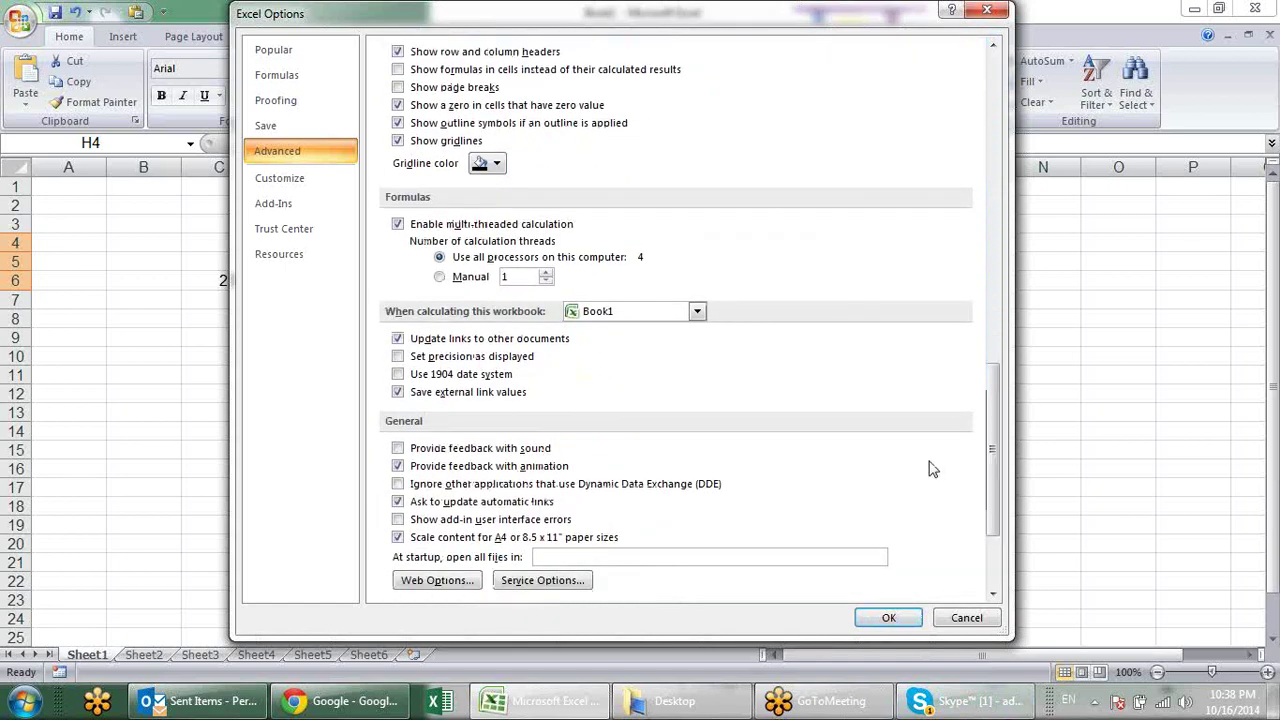
click(497, 164)
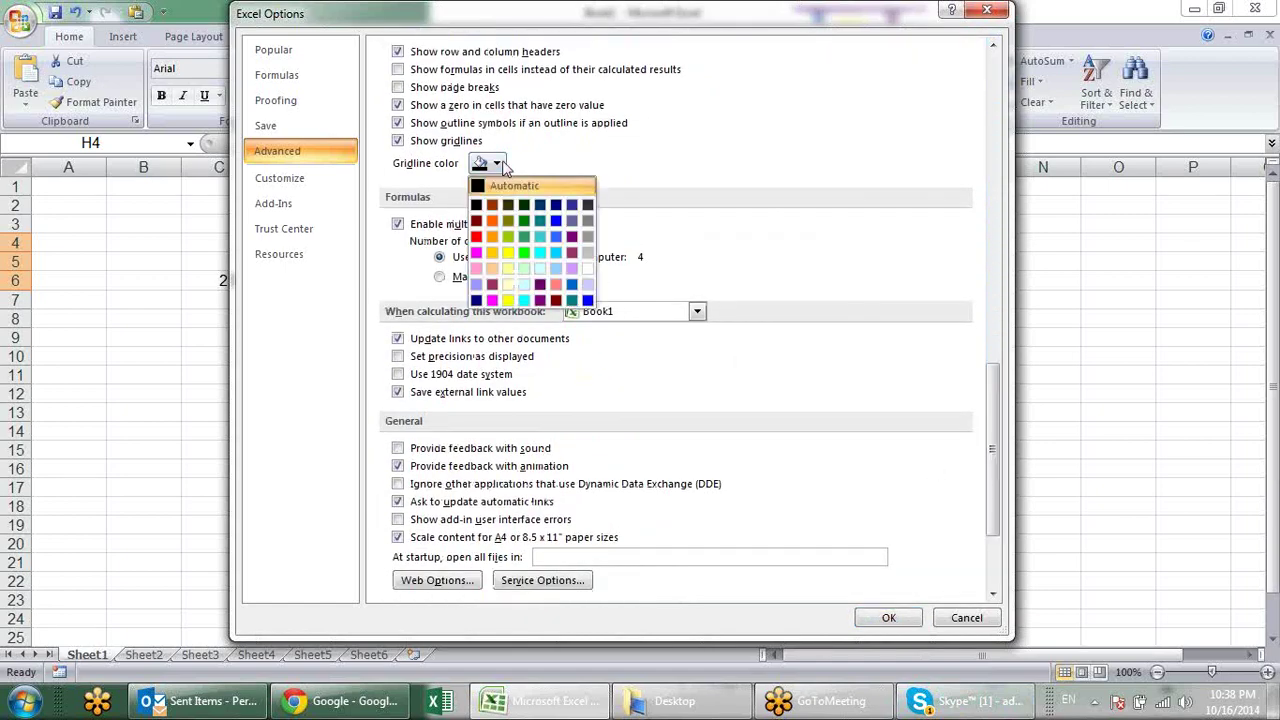
click(477, 237)
click(889, 618)
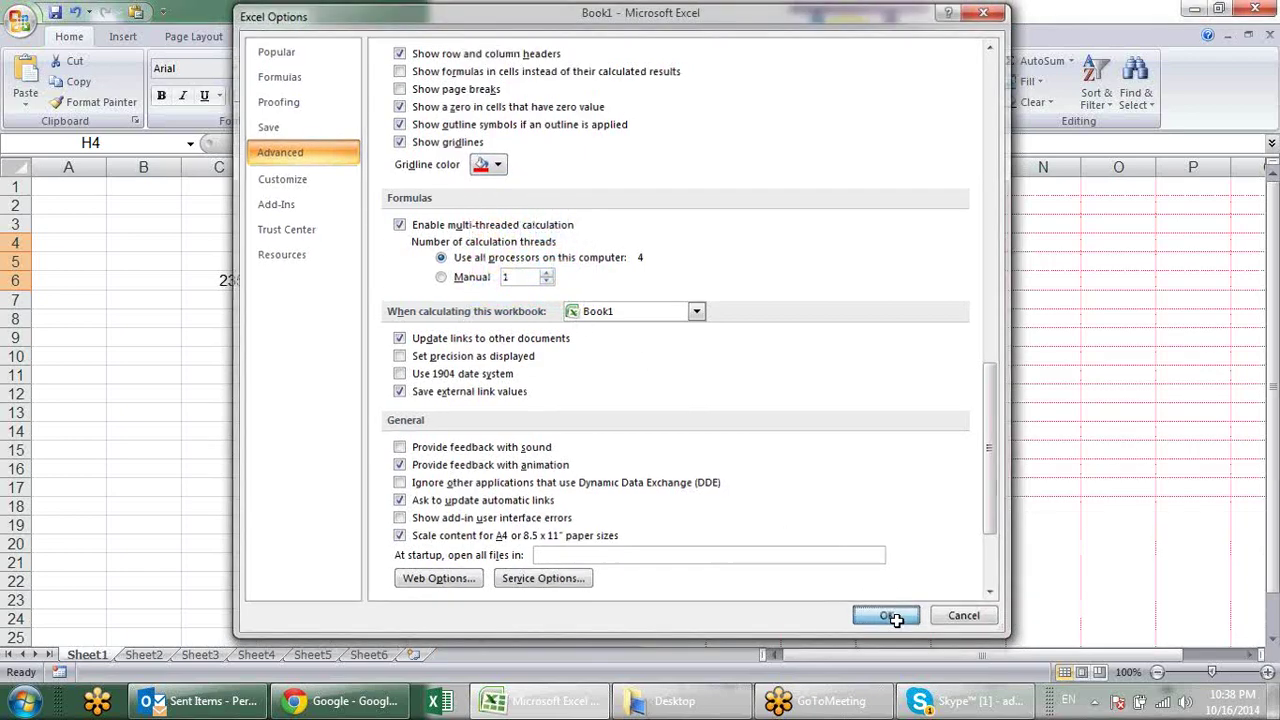
- Return the gridline colour to Automatic in the Advanced options
click(423, 298)
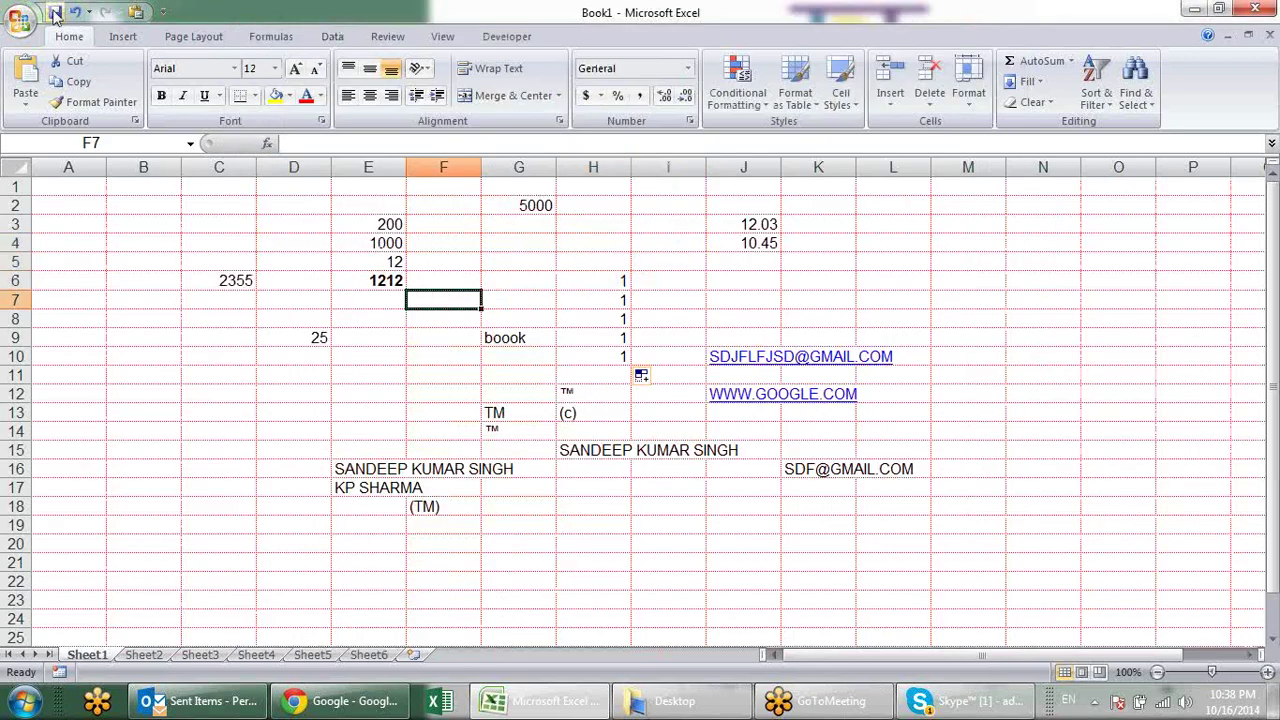
click(20, 20)
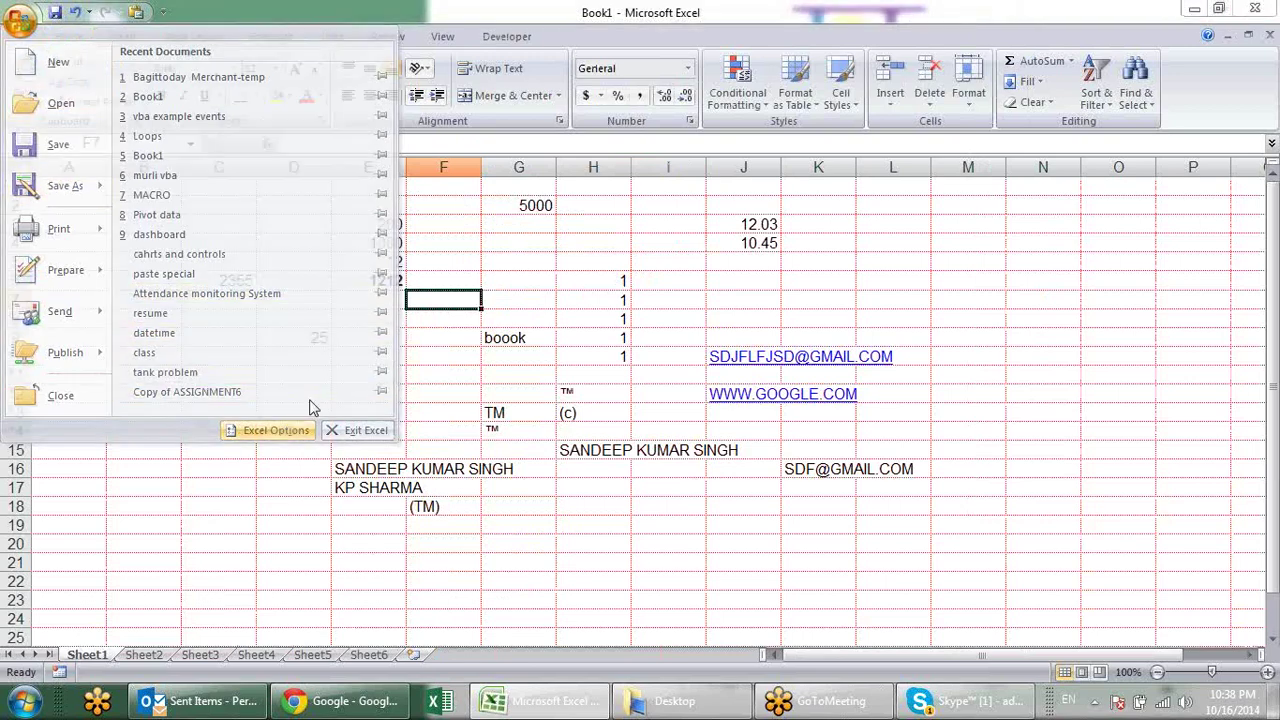
click(288, 436)
click(300, 152)
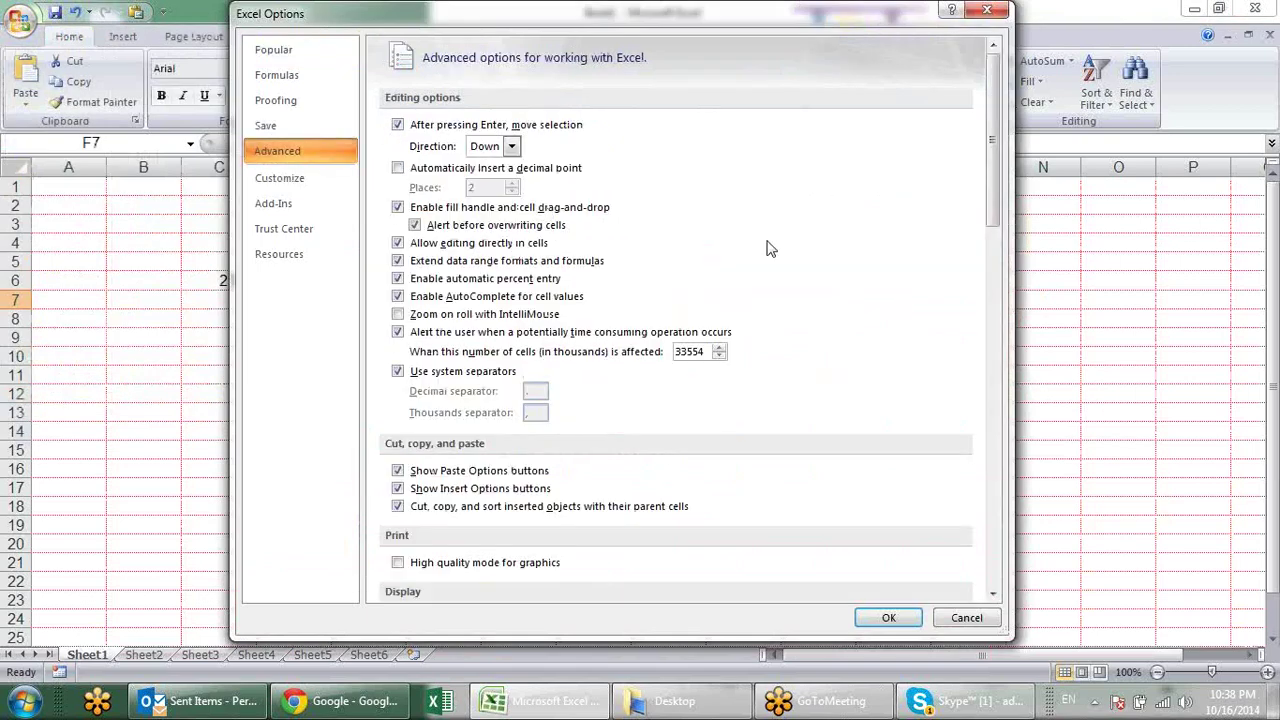
drag(994, 180, 993, 430)
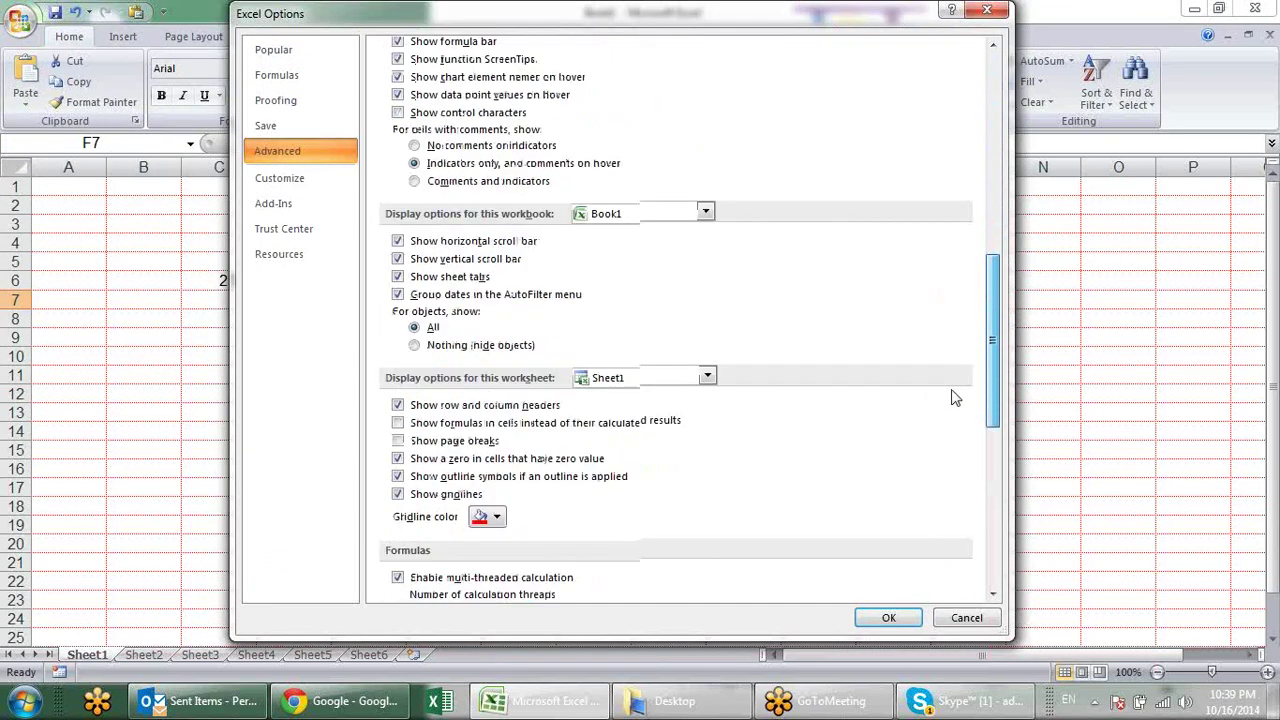
click(496, 348)
click(520, 366)
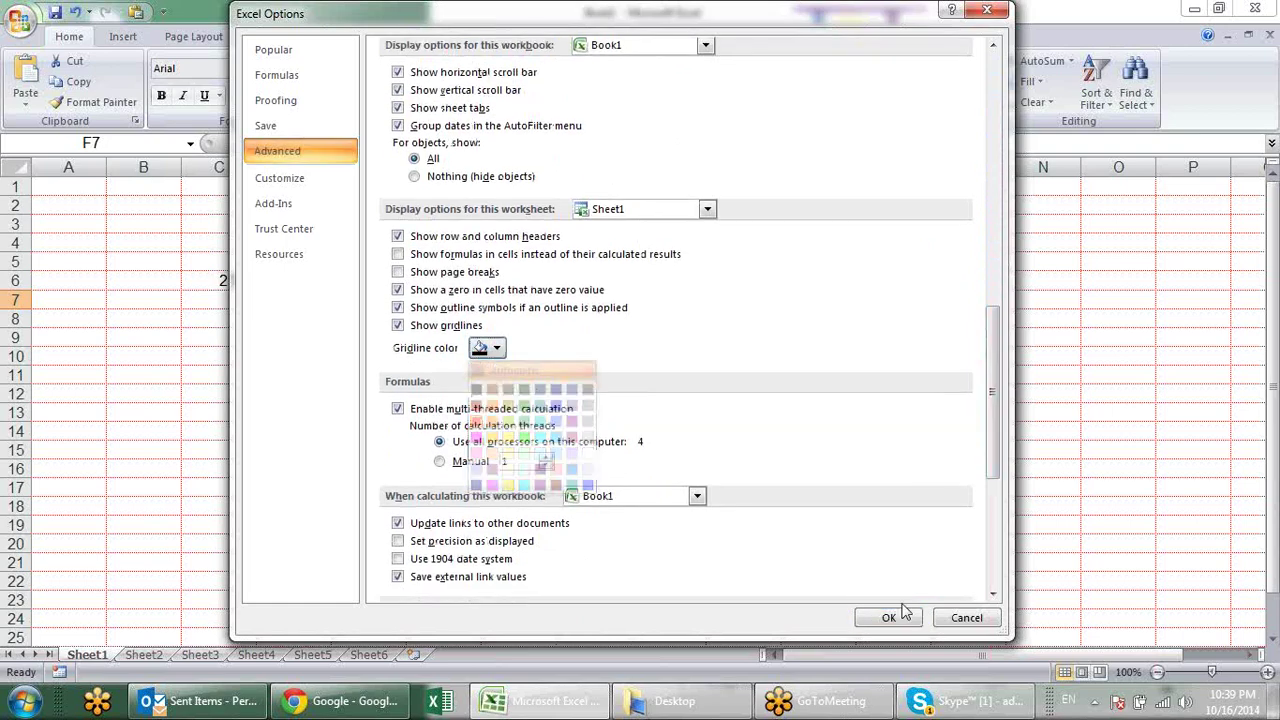
click(890, 618)
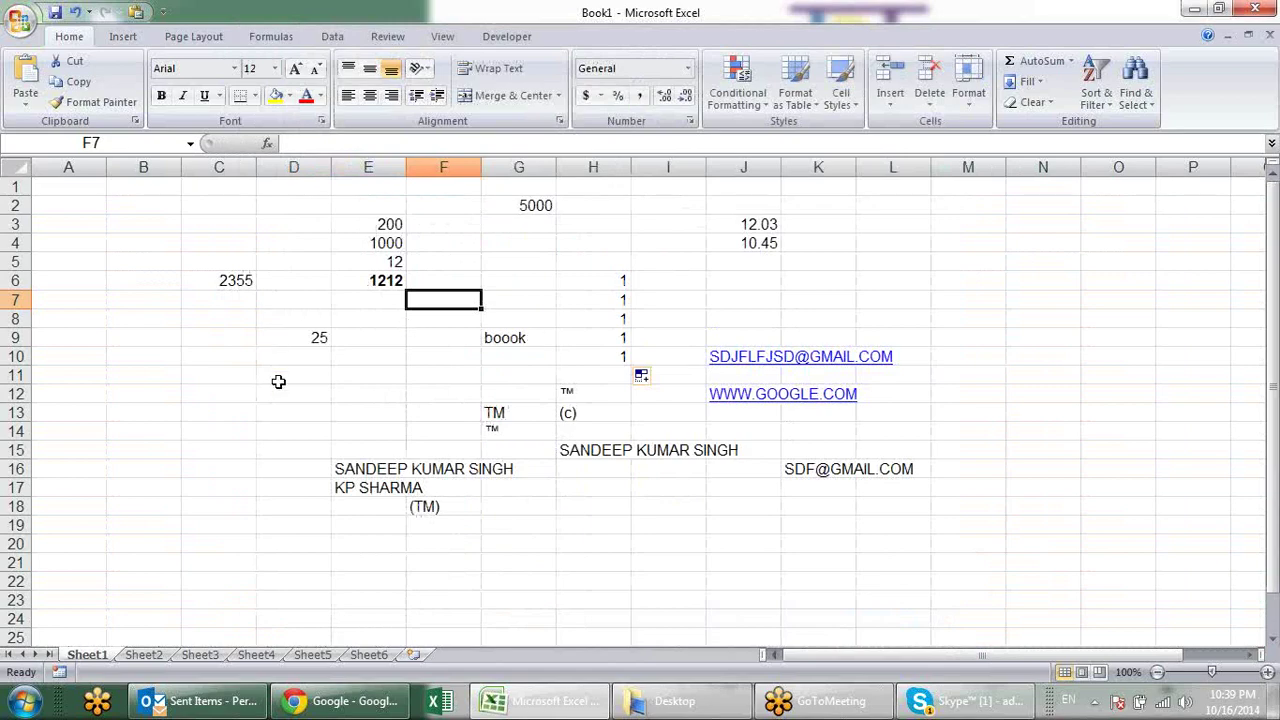
click(20, 20)
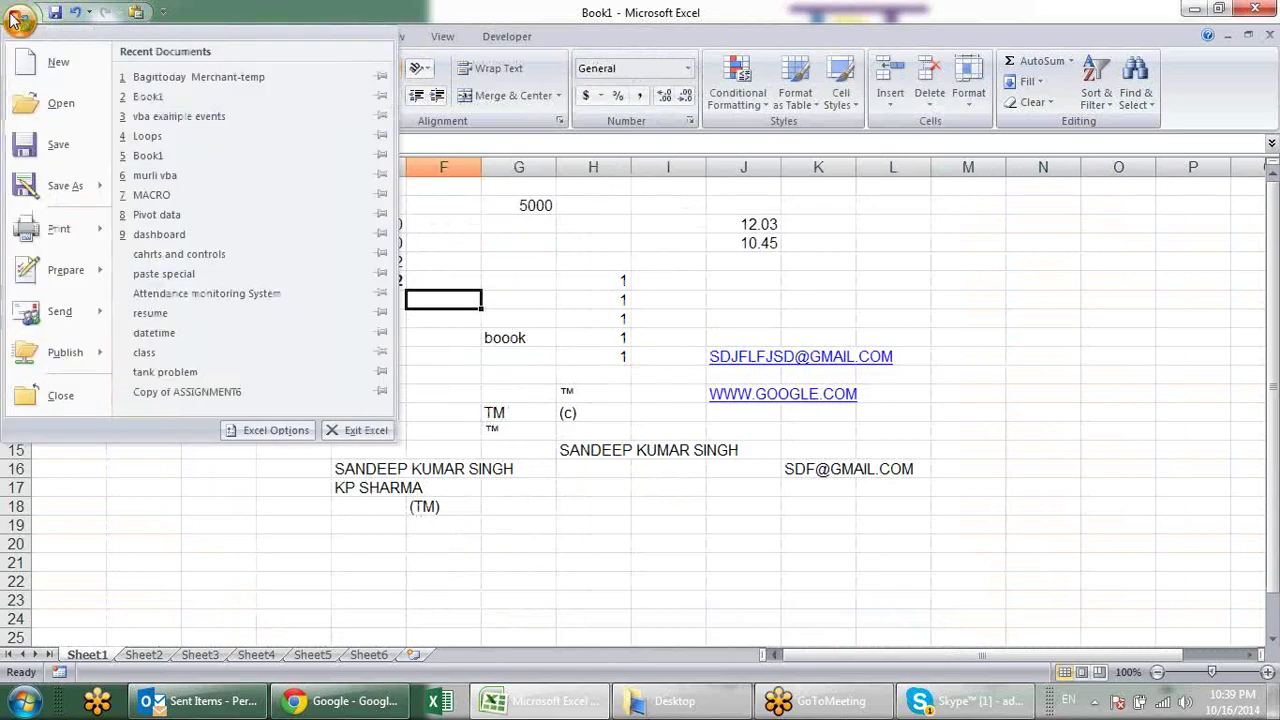
click(628, 390)
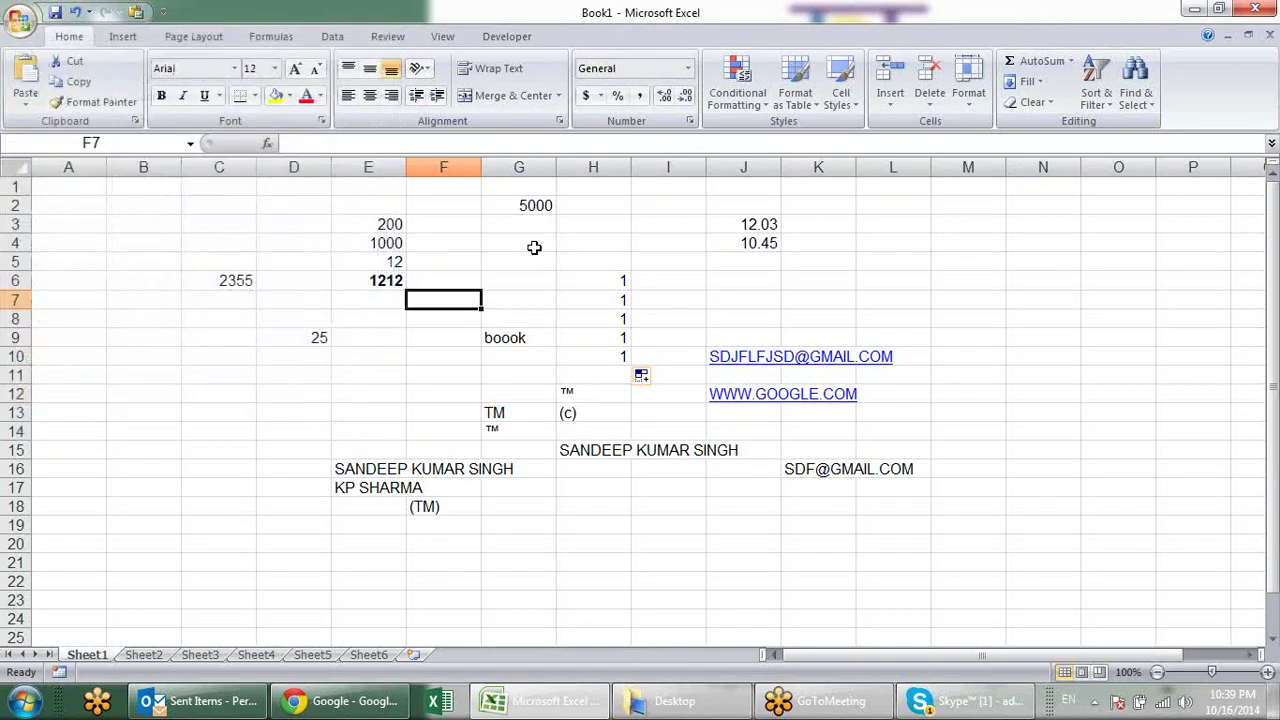
- Preview the sheet's printout, then close Print Preview
click(14, 30)
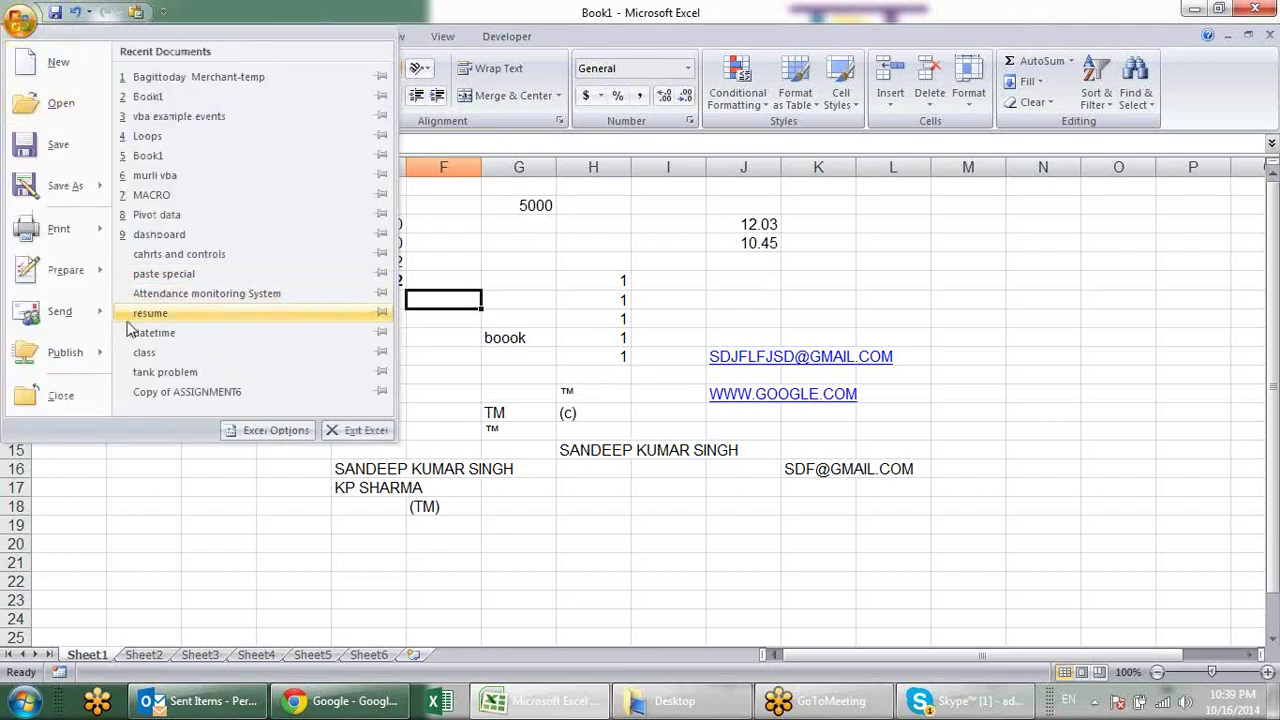
mouse_move(110, 240)
click(190, 182)
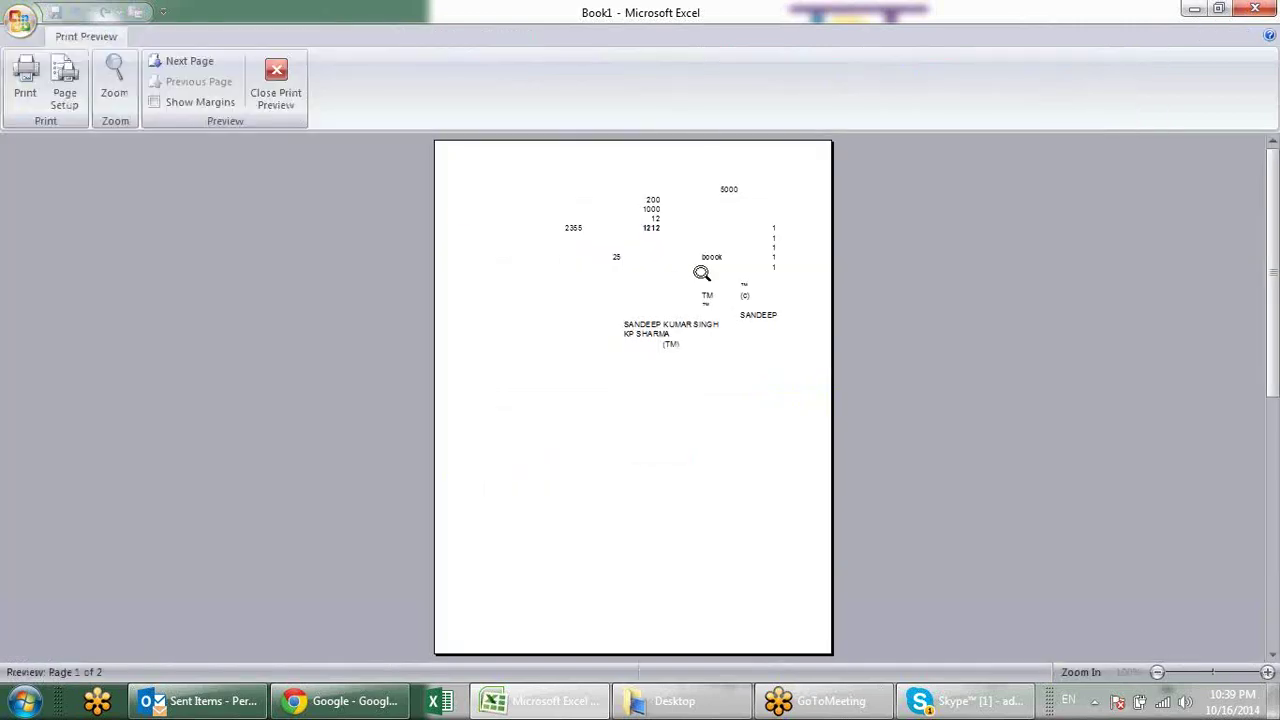
key(Escape)
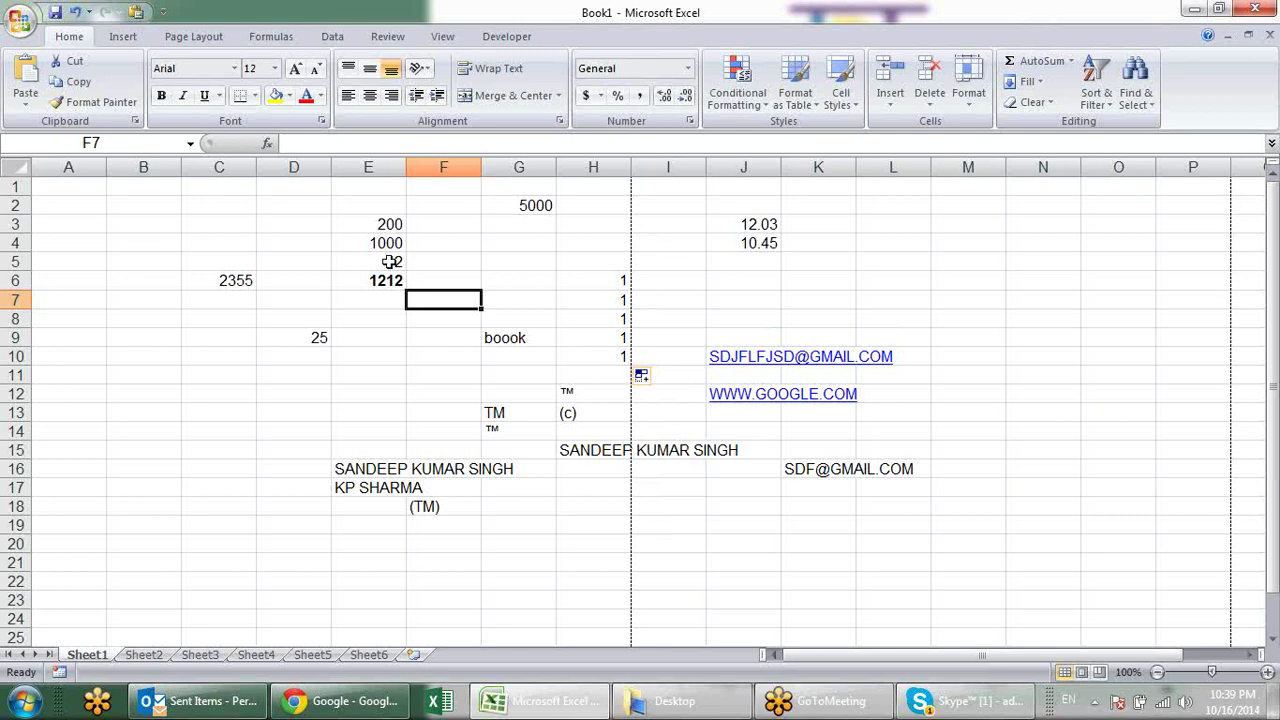
- Set B3:G16 as the print area from the Page Layout tab
drag(143, 220, 520, 468)
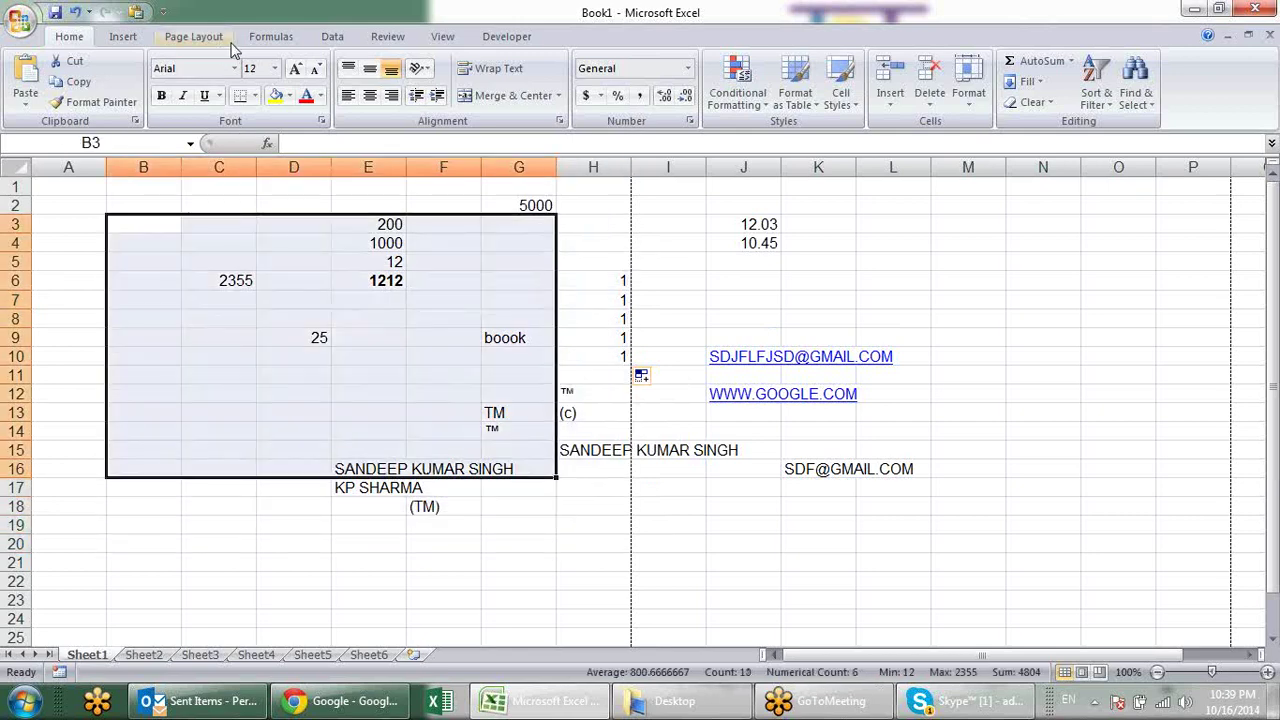
click(226, 38)
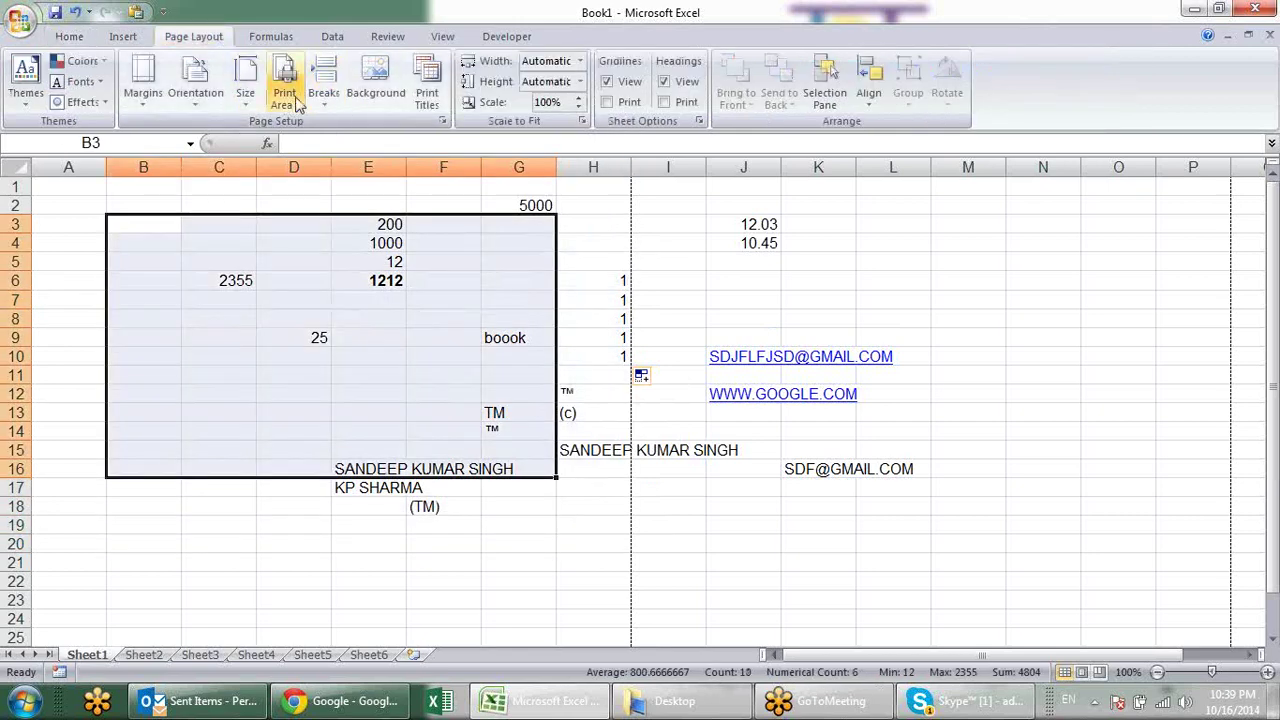
click(288, 103)
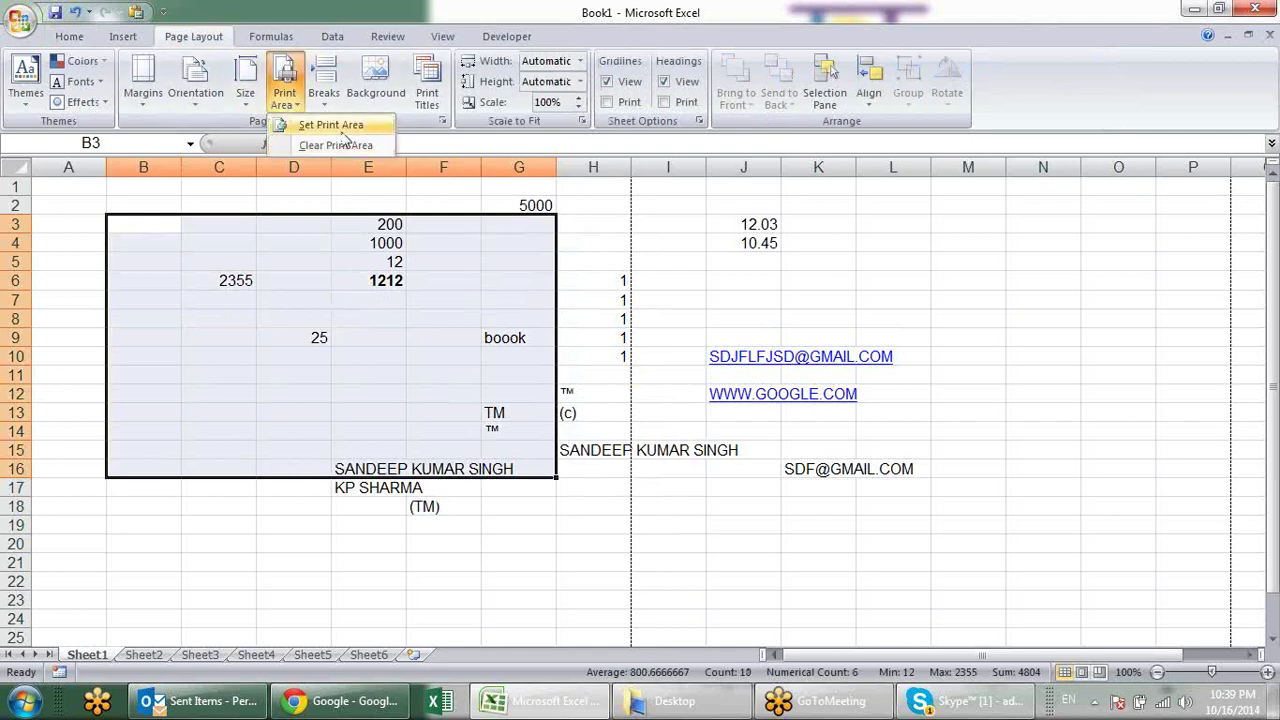
click(331, 125)
click(654, 410)
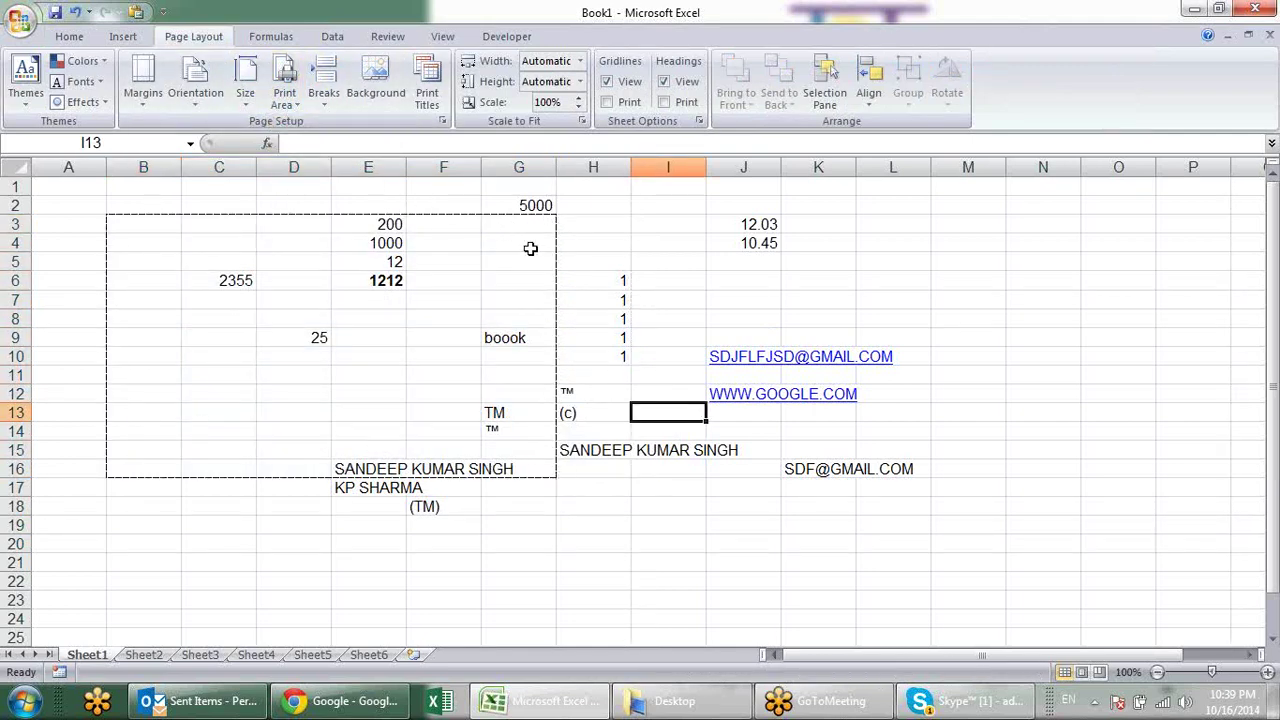
click(582, 481)
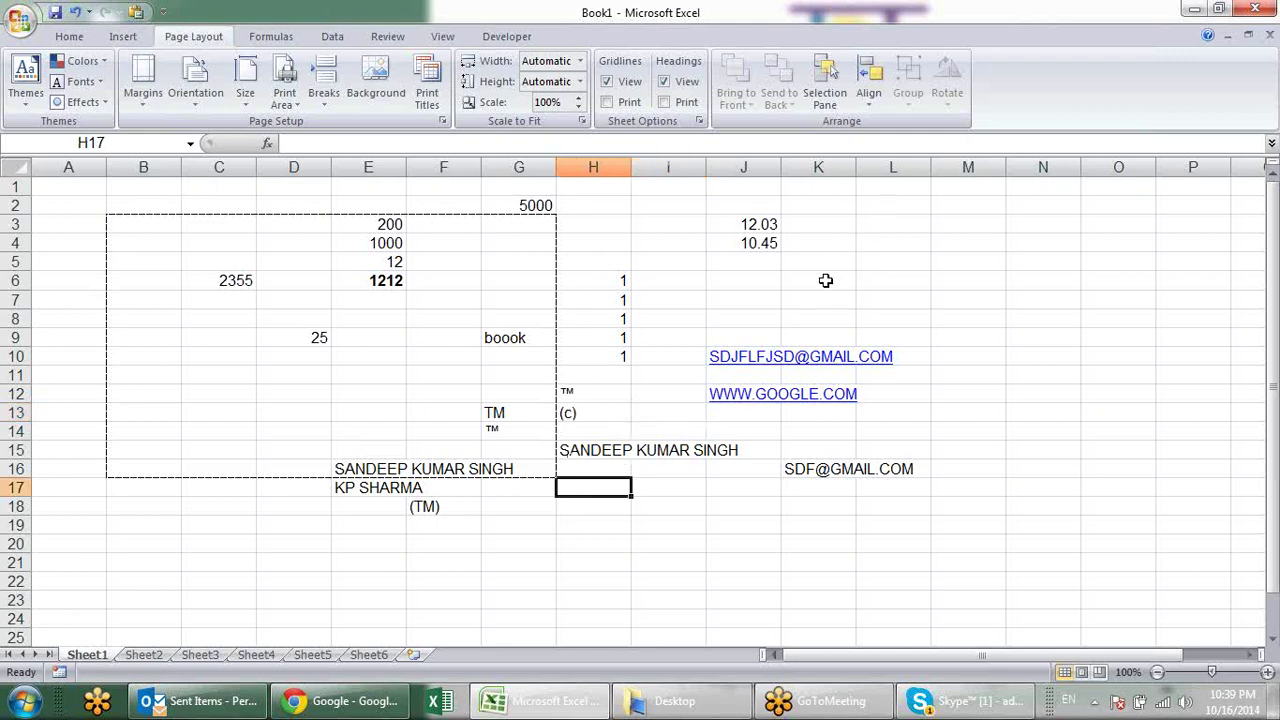
- Clear the print area, leaving automatic page breaks after columns H and P
click(290, 100)
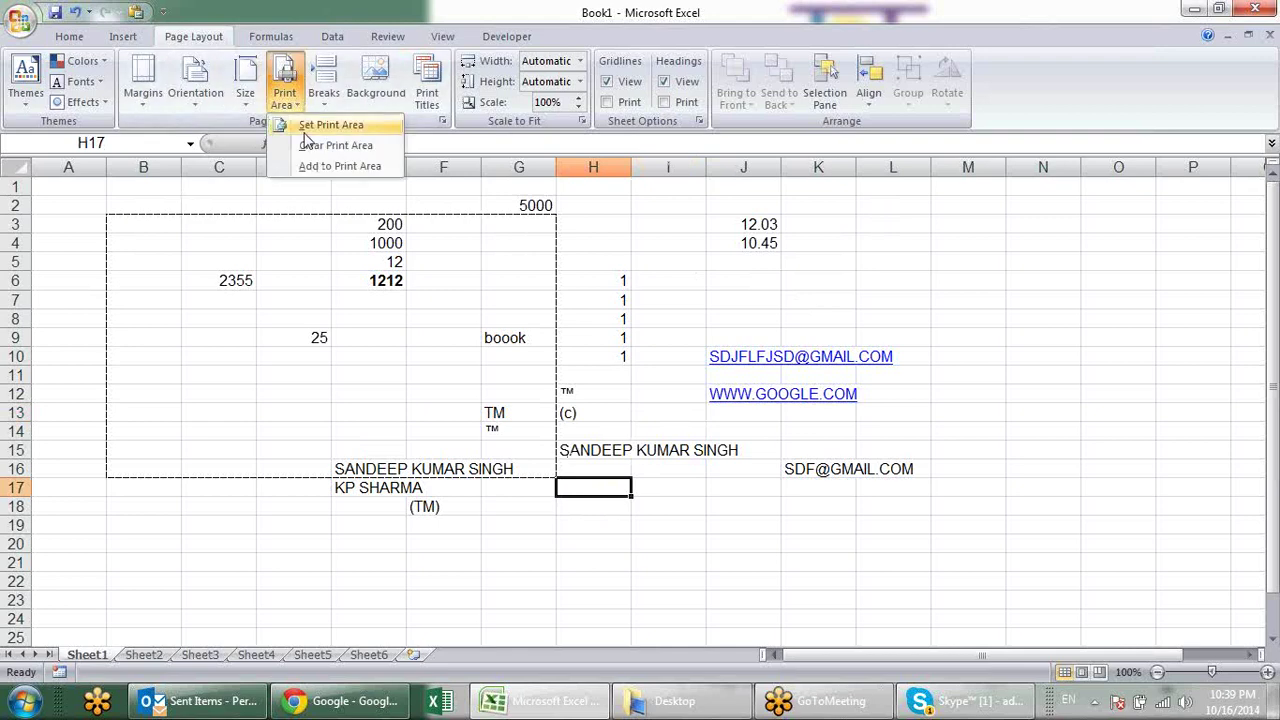
click(321, 148)
click(635, 264)
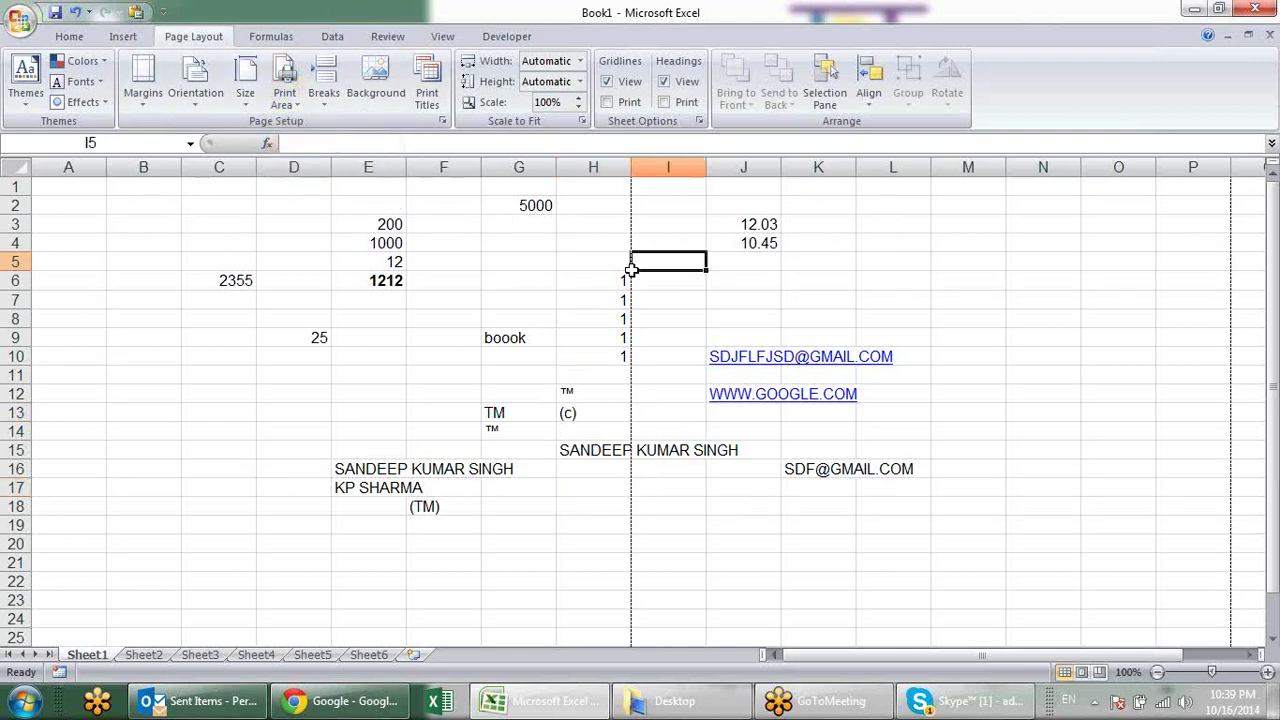
click(1228, 356)
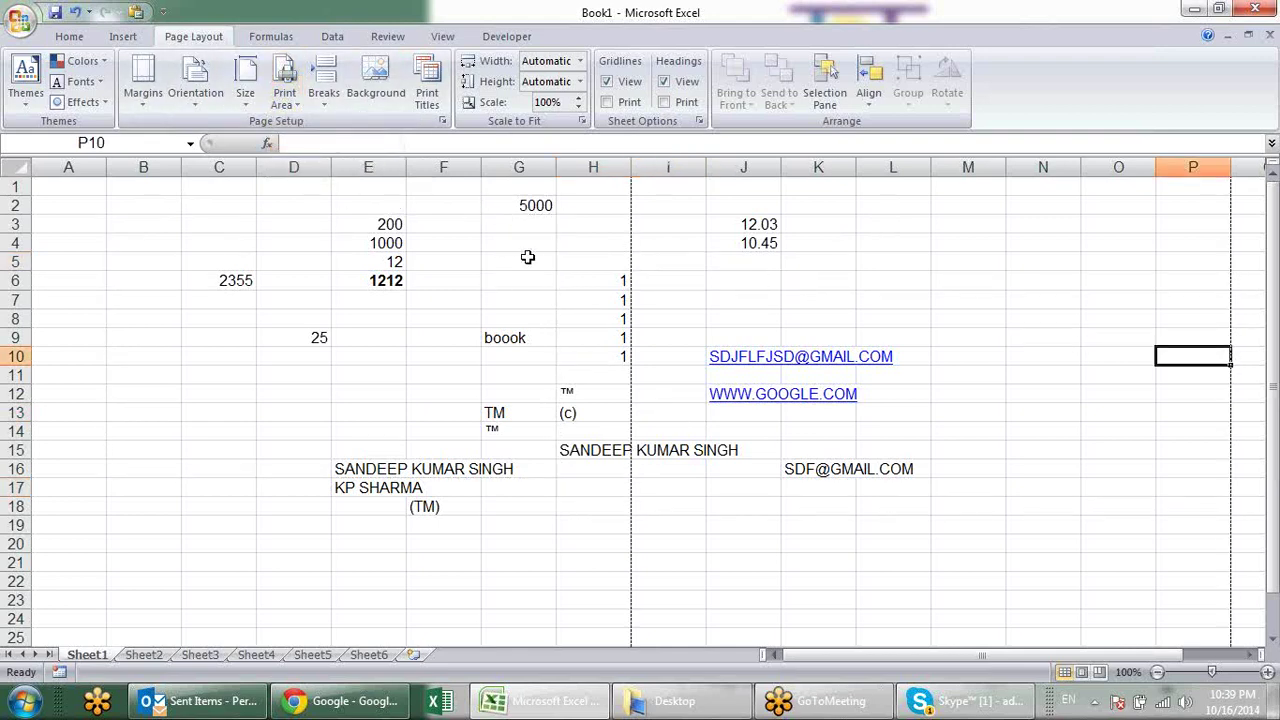
click(20, 18)
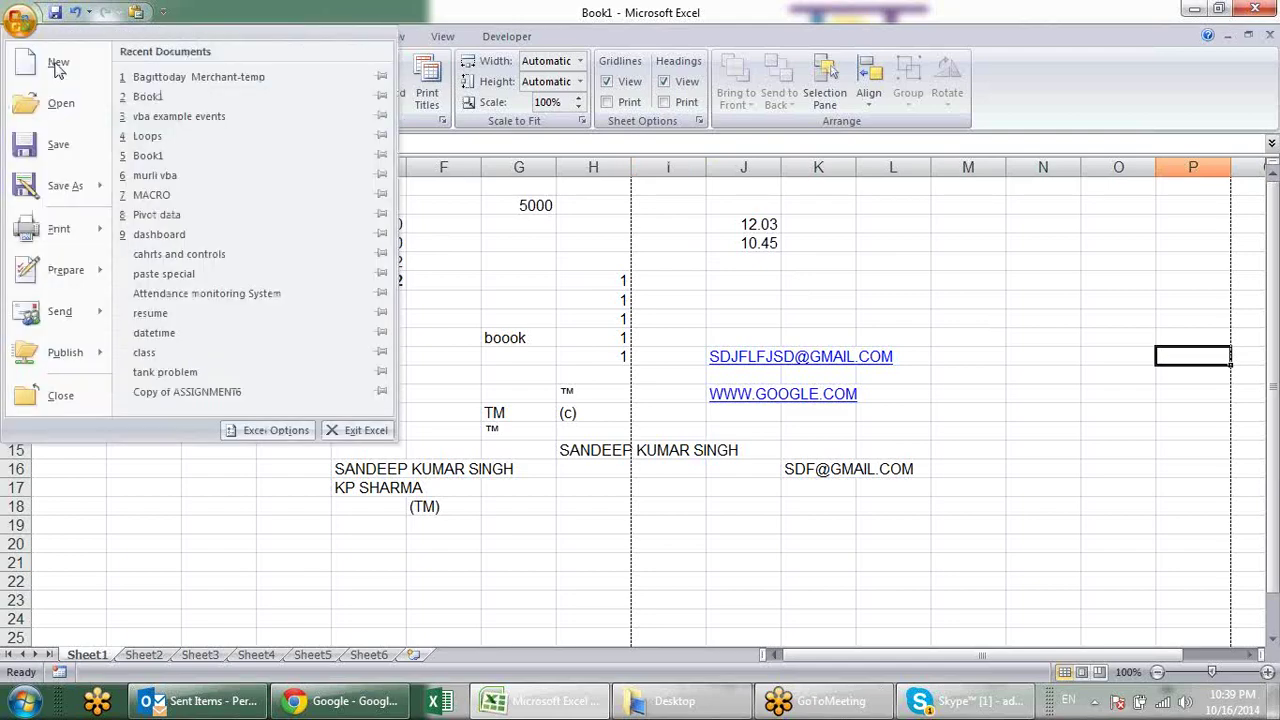
- Uncheck 'Show page breaks' for Sheet1 in the Advanced options and confirm with OK
click(263, 430)
click(277, 150)
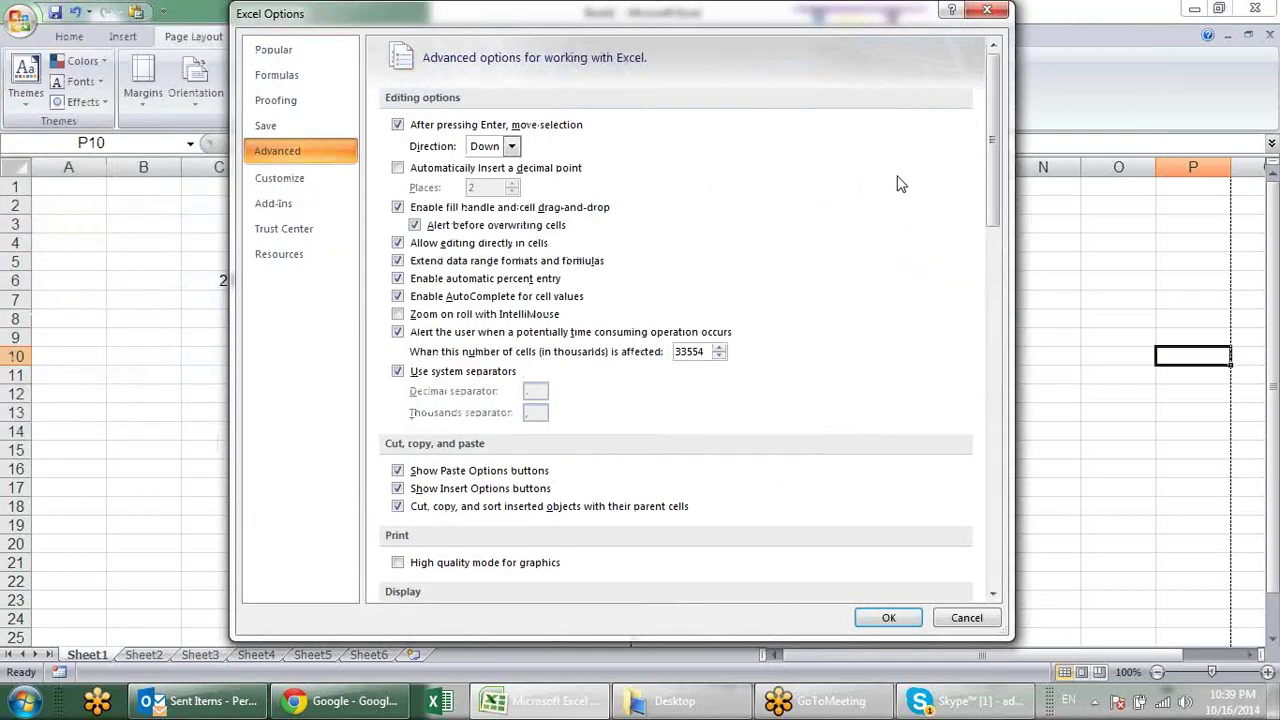
drag(985, 194, 938, 488)
scroll(930, 540, down, 2)
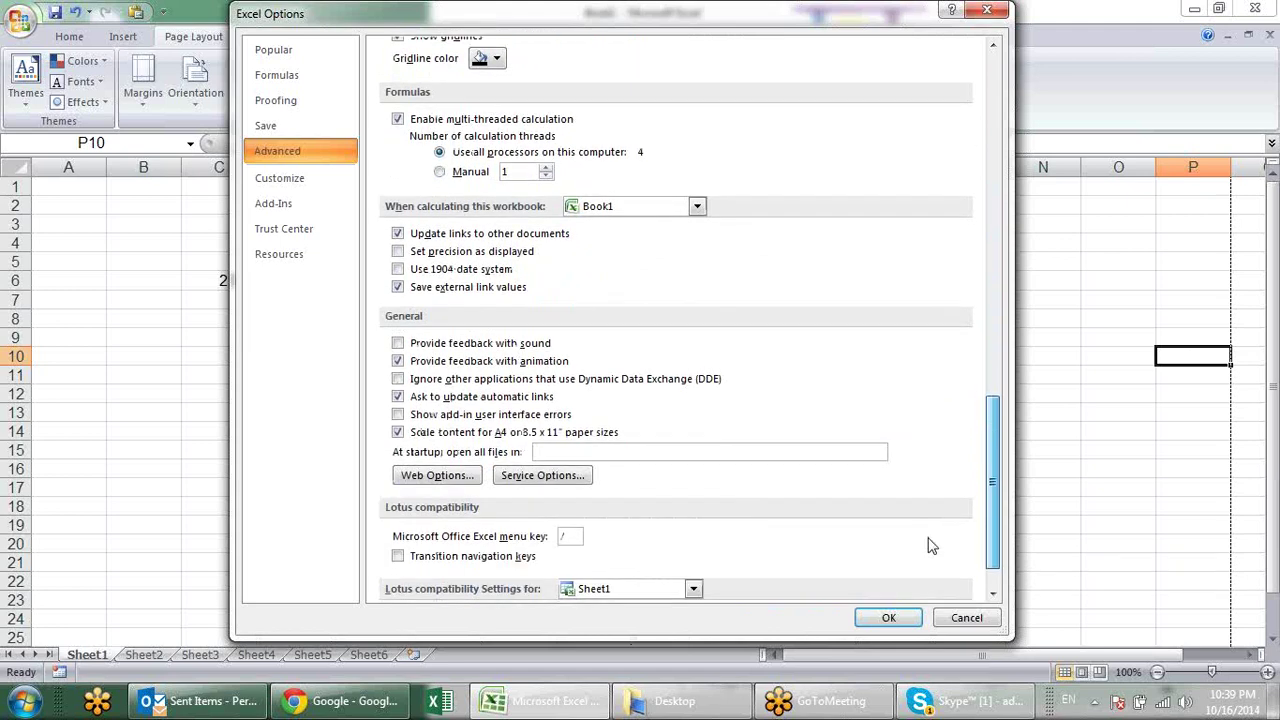
scroll(930, 540, down, 1)
scroll(930, 530, up, 2)
scroll(930, 487, up, 3)
scroll(930, 487, up, 2)
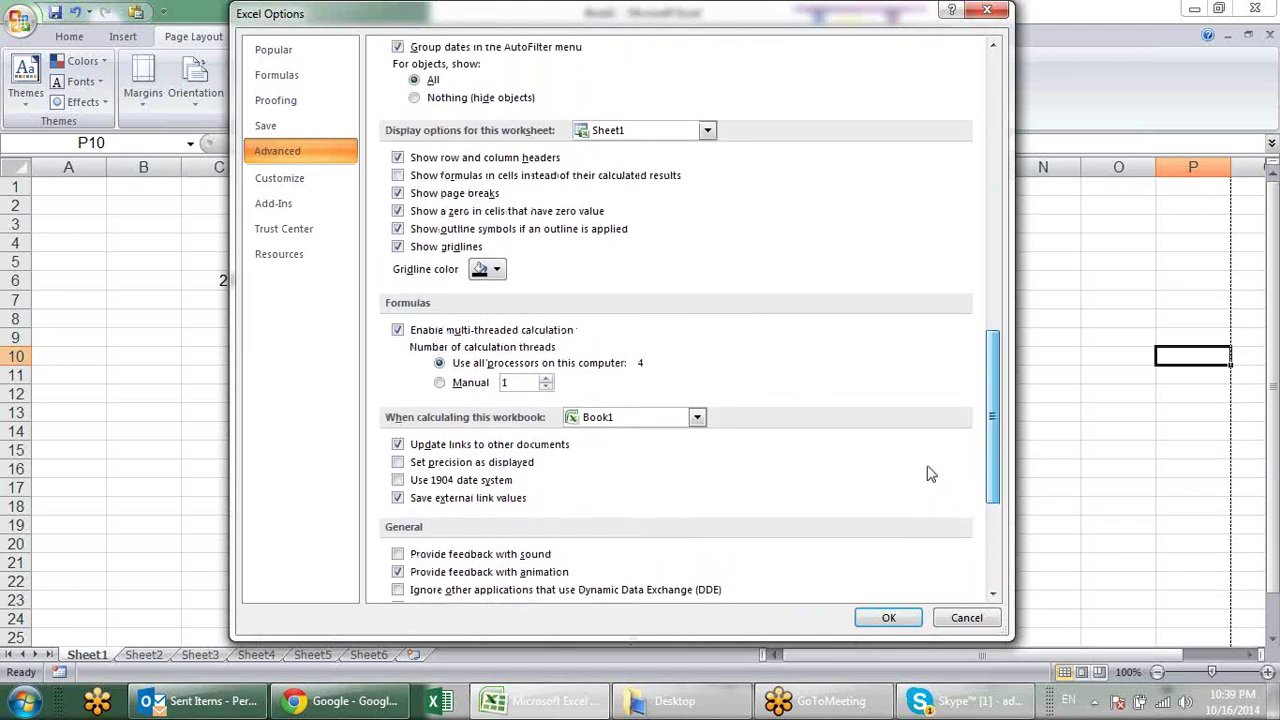
scroll(930, 475, up, 1)
scroll(933, 465, up, 1)
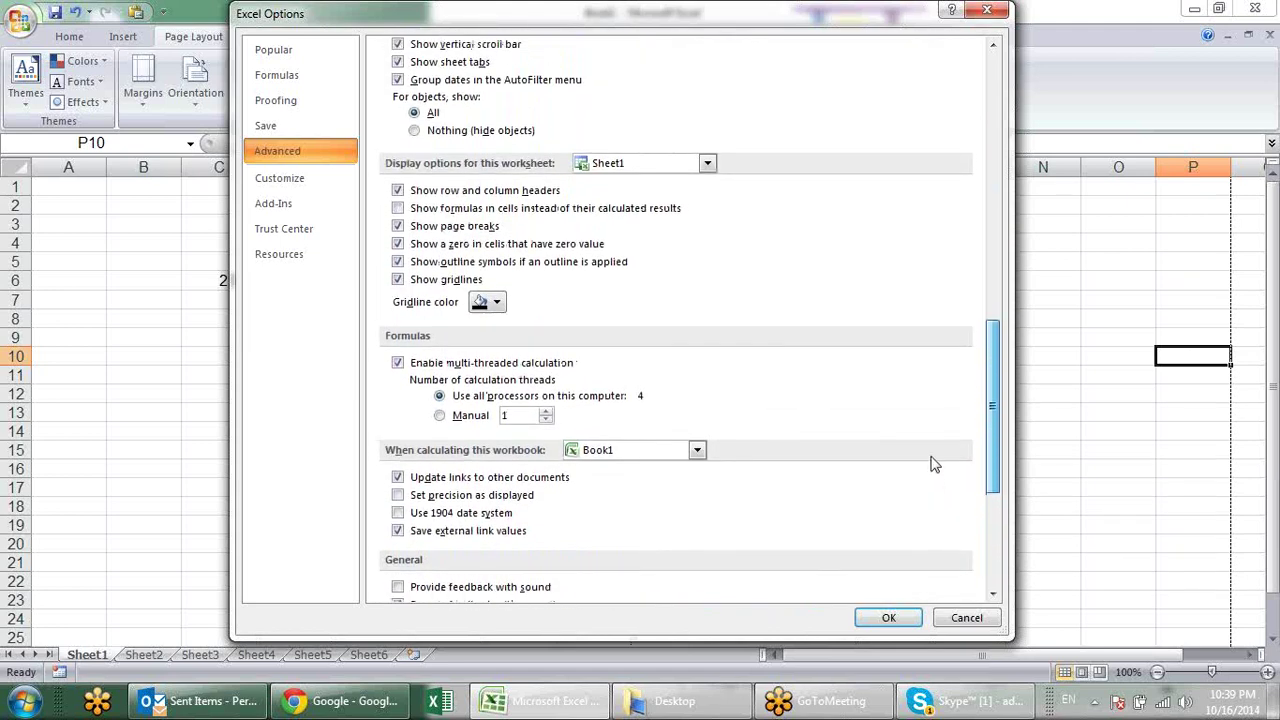
click(413, 228)
click(878, 617)
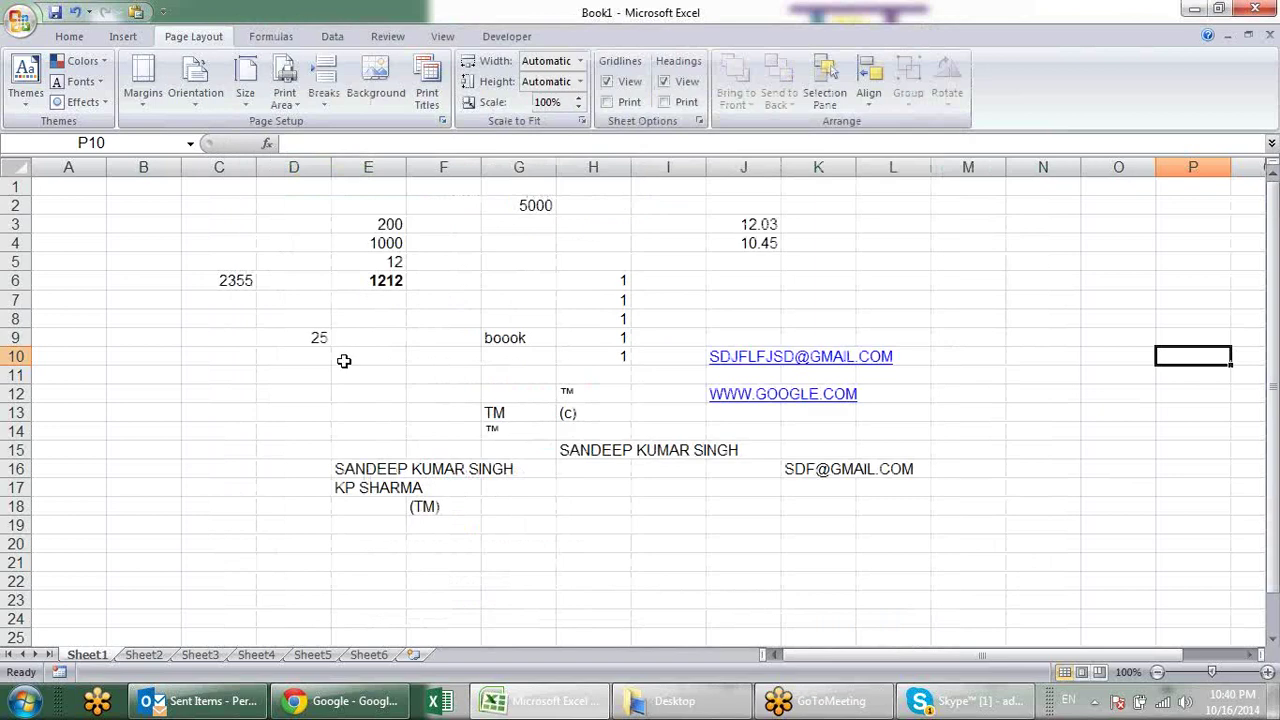
click(1099, 673)
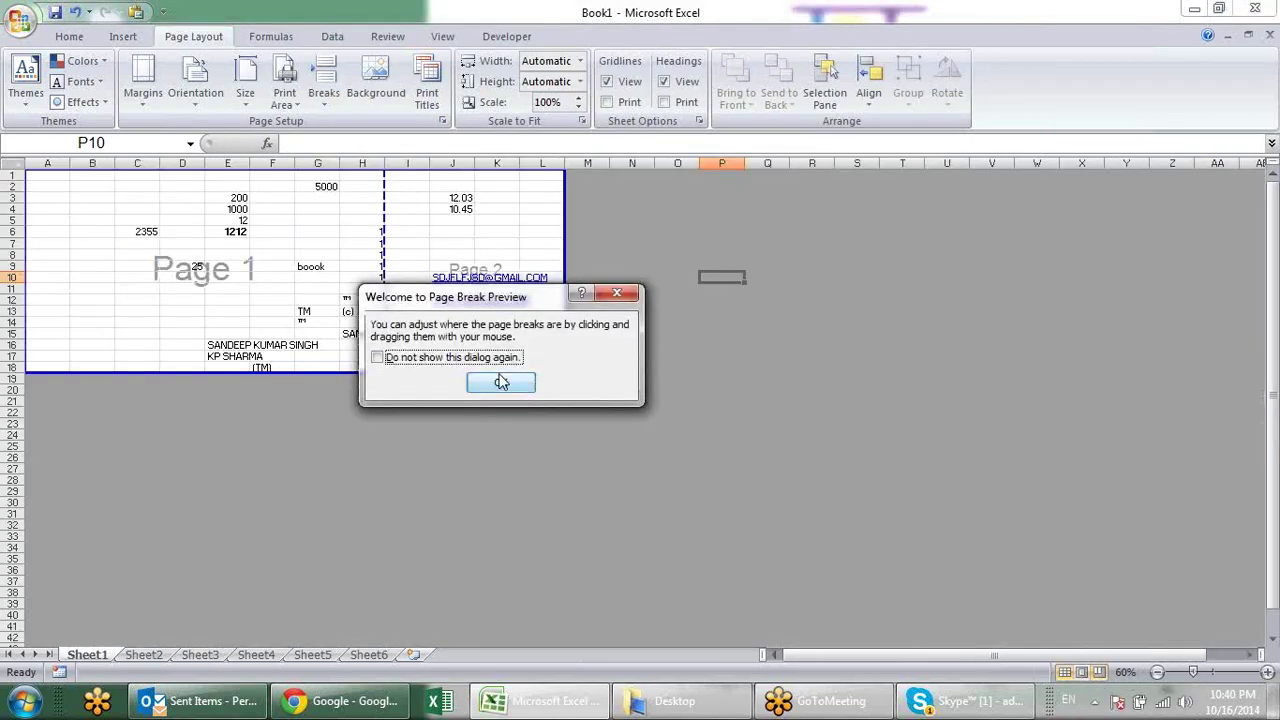
click(500, 382)
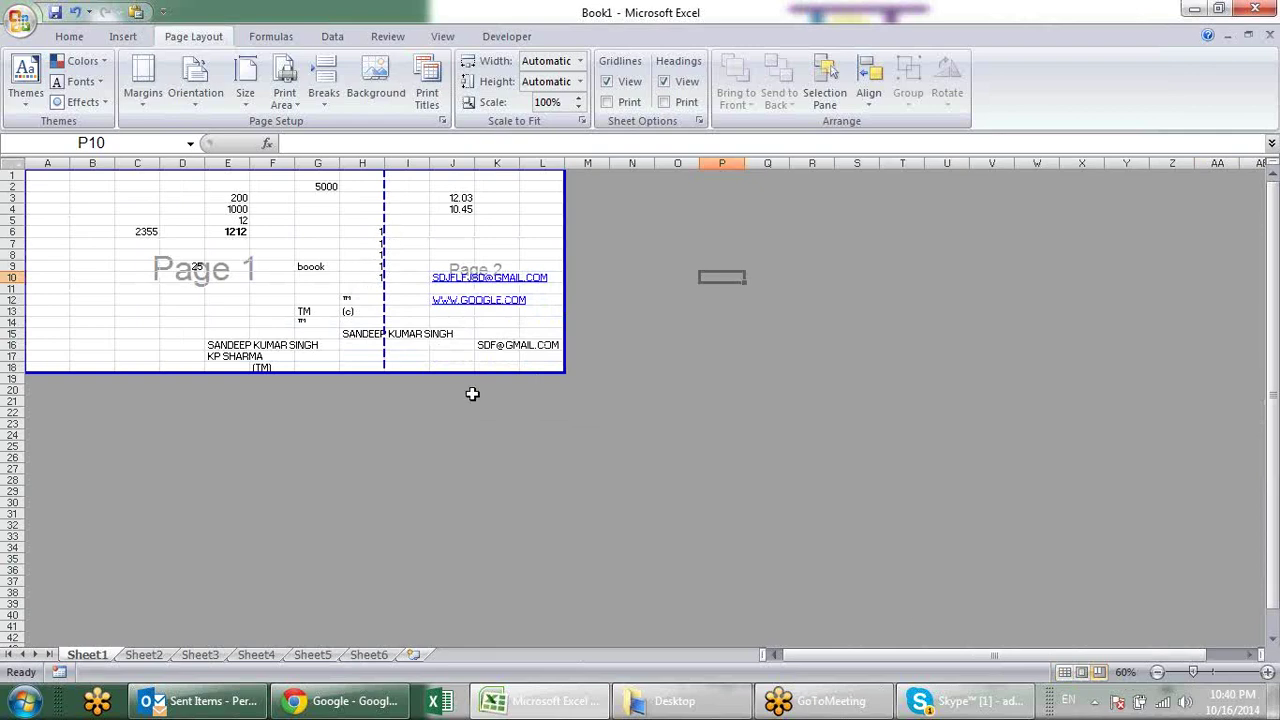
click(1065, 677)
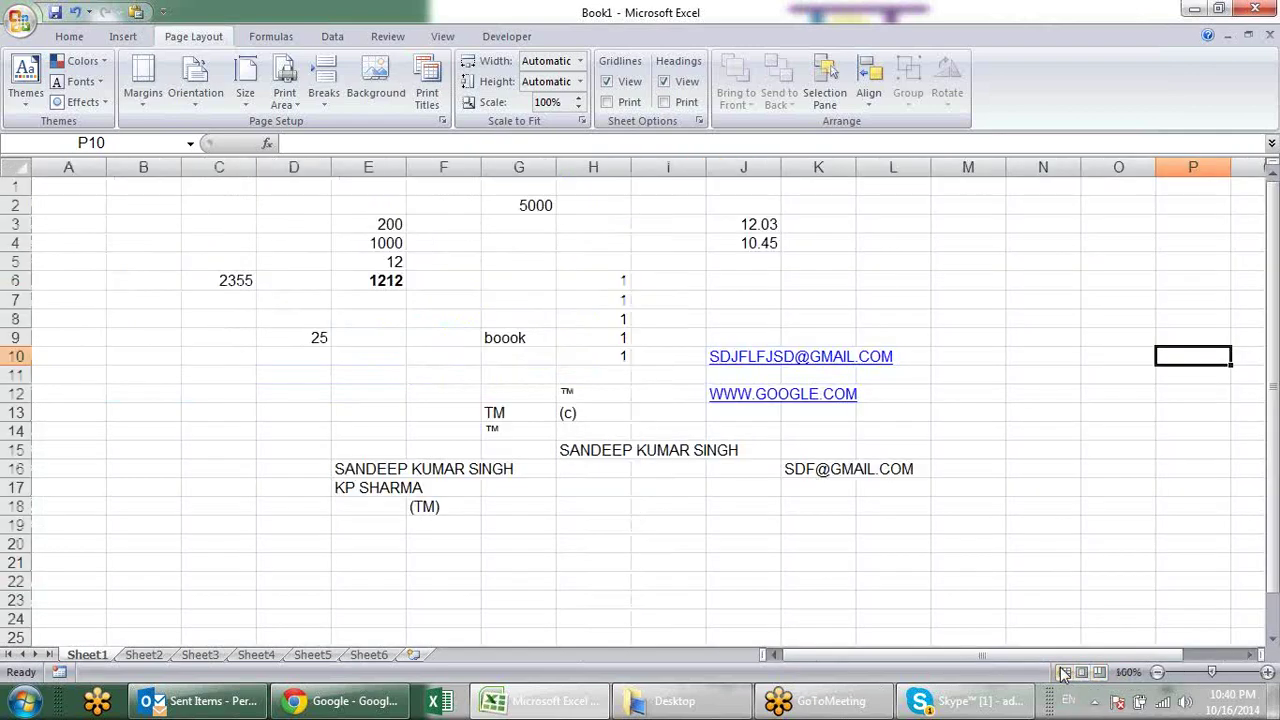
click(450, 333)
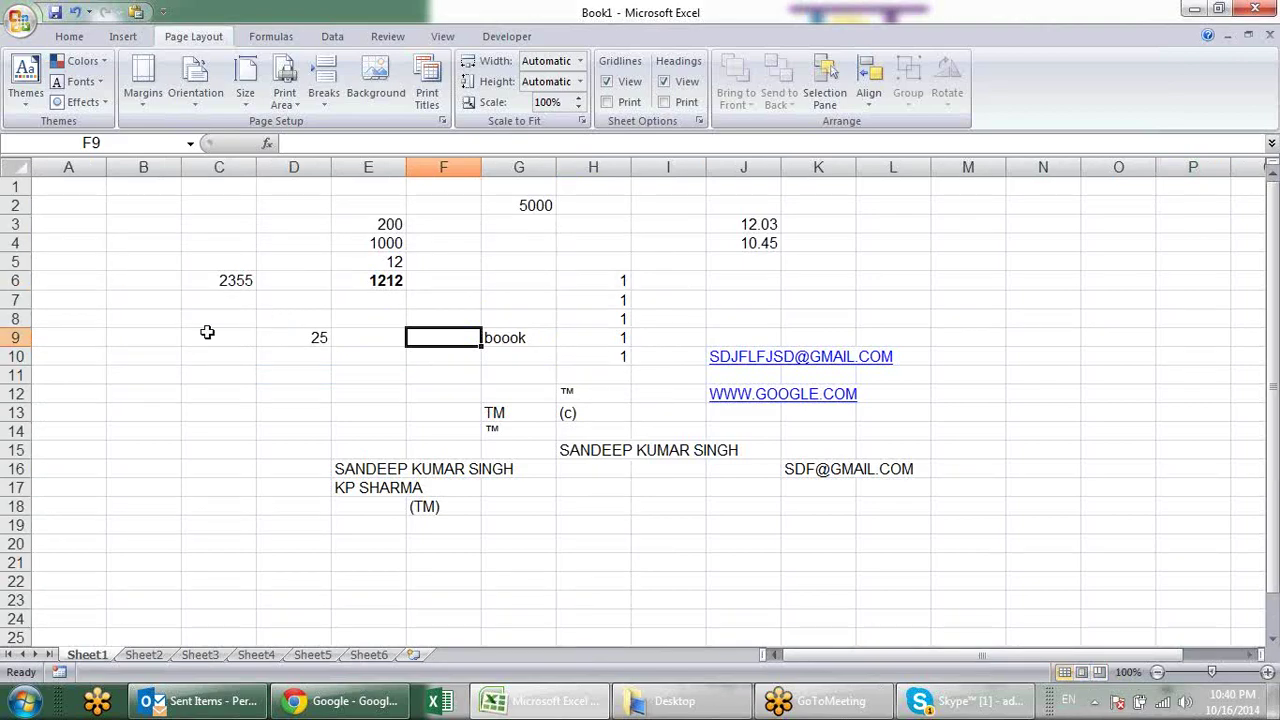
click(22, 22)
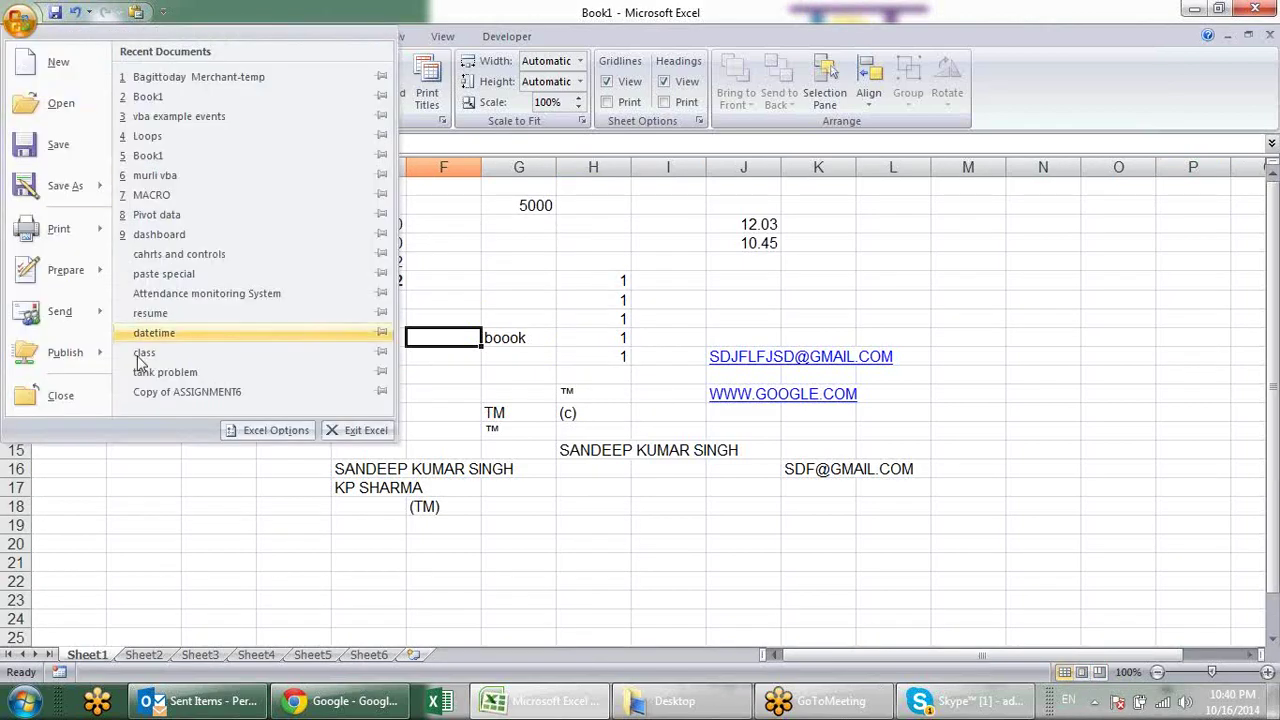
click(270, 431)
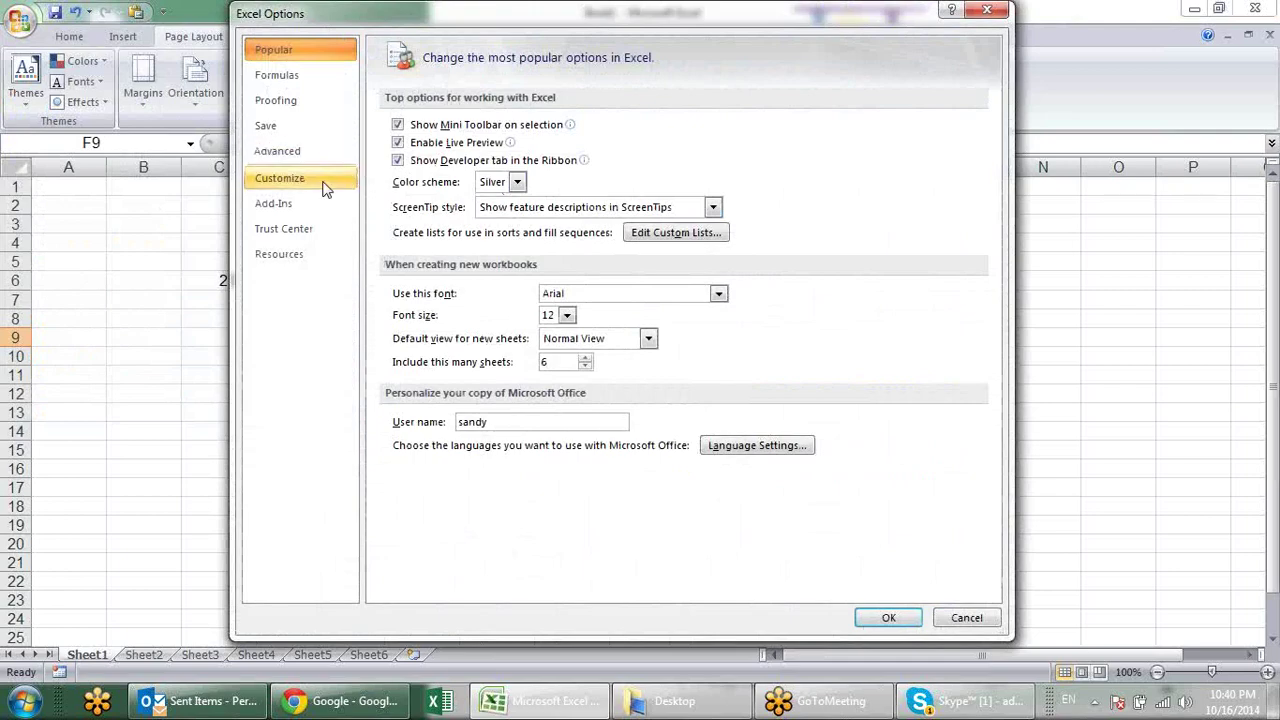
click(300, 180)
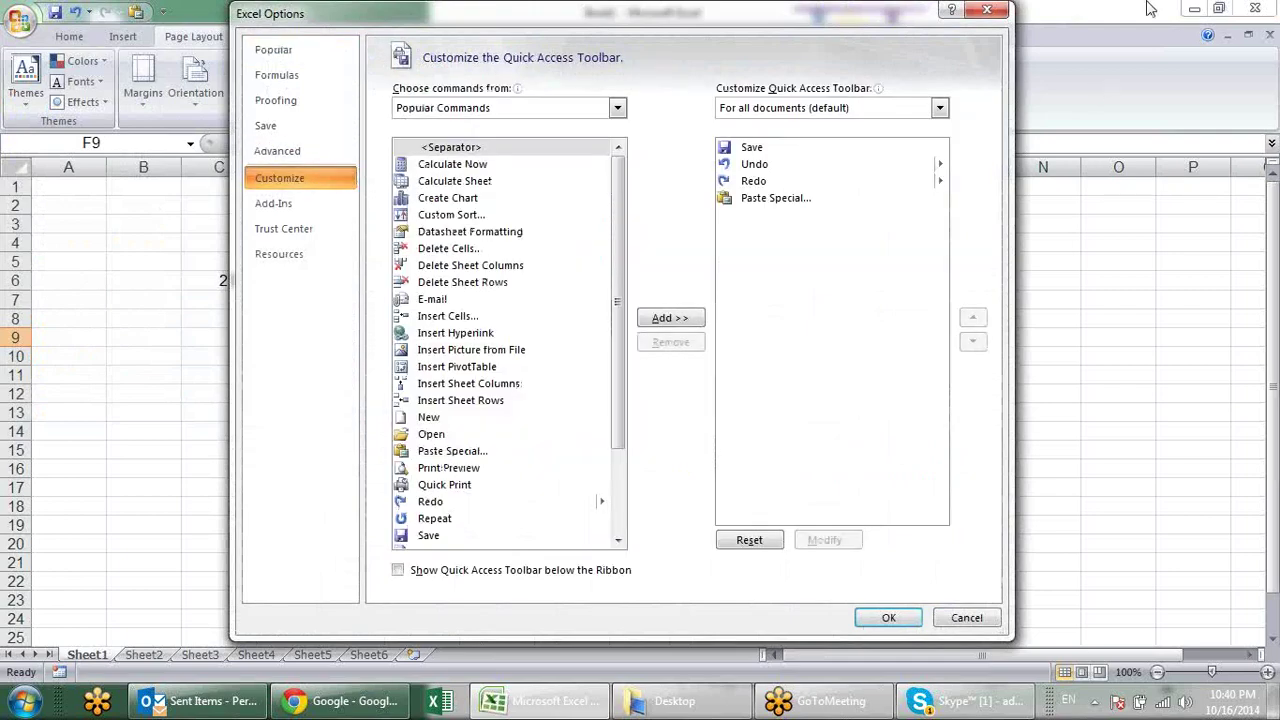
click(987, 10)
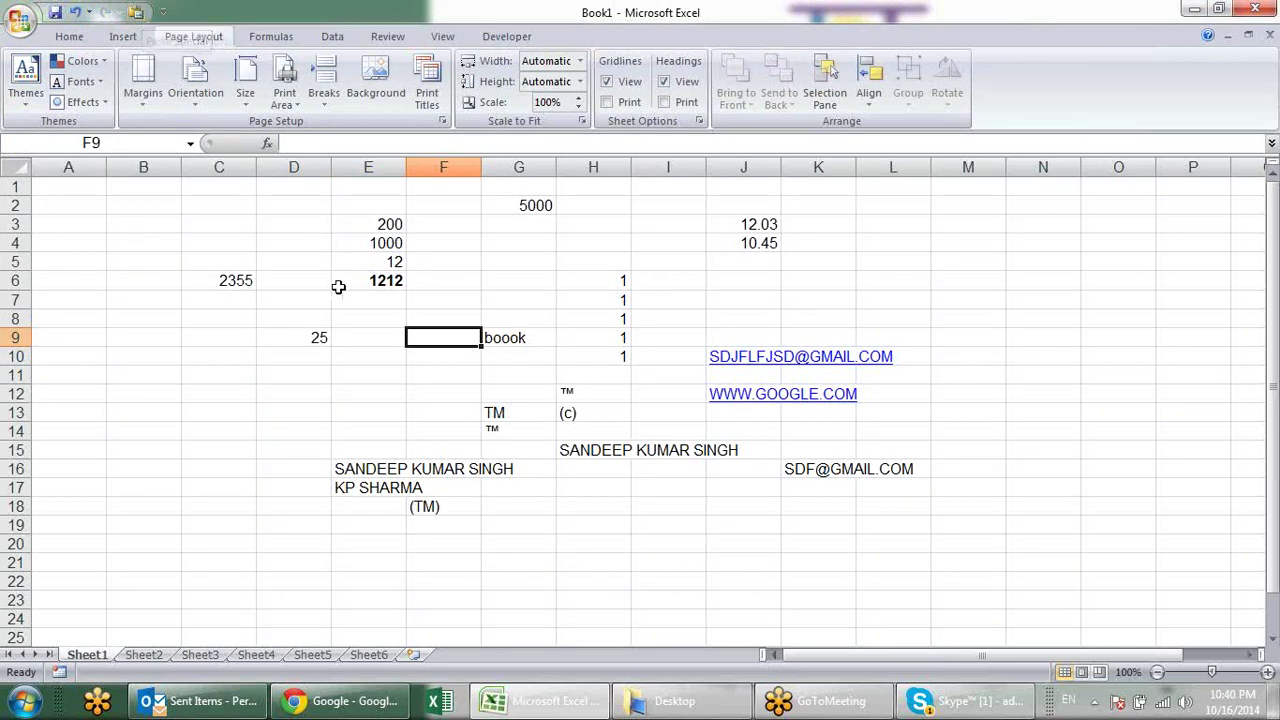
click(372, 284)
key(ctrl+c)
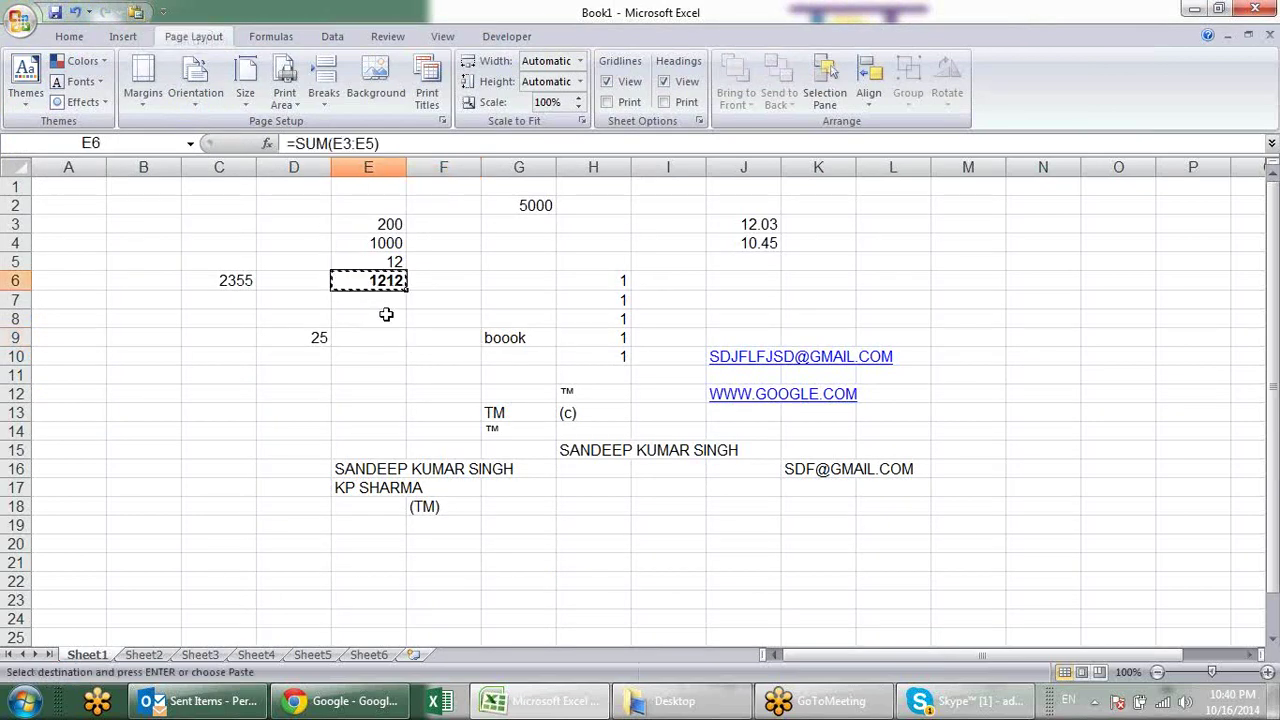
click(392, 306)
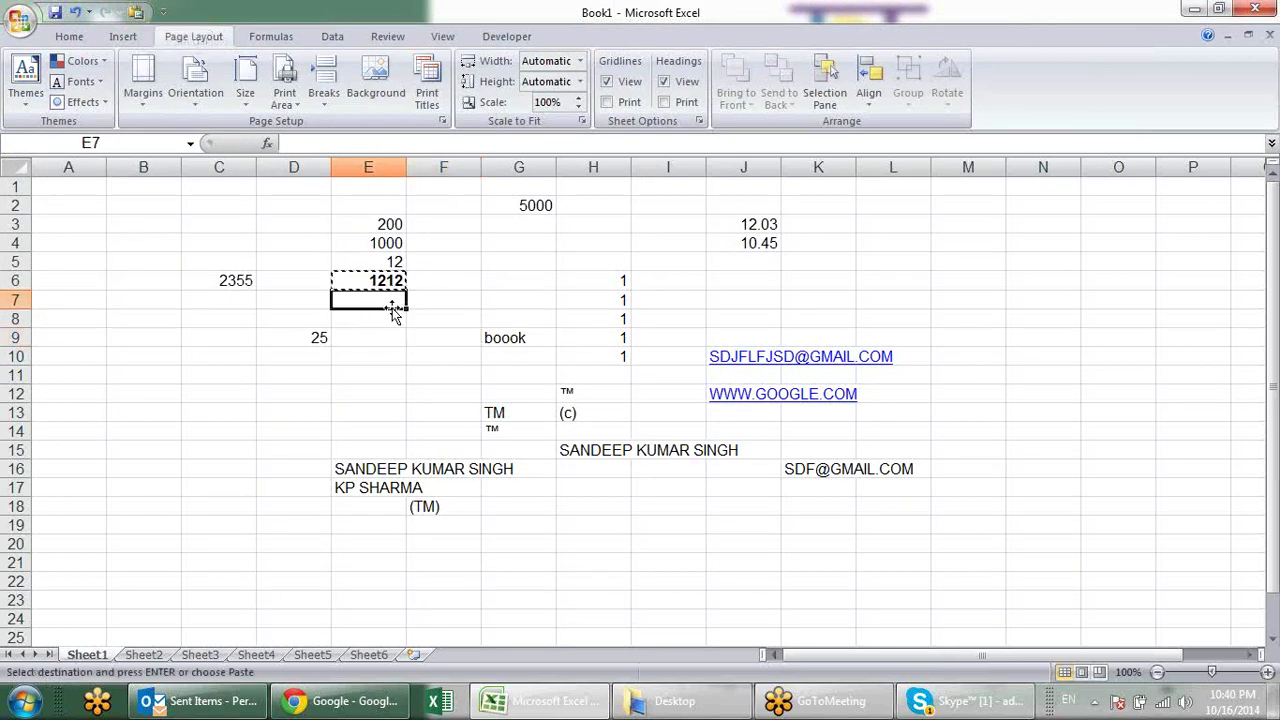
click(136, 12)
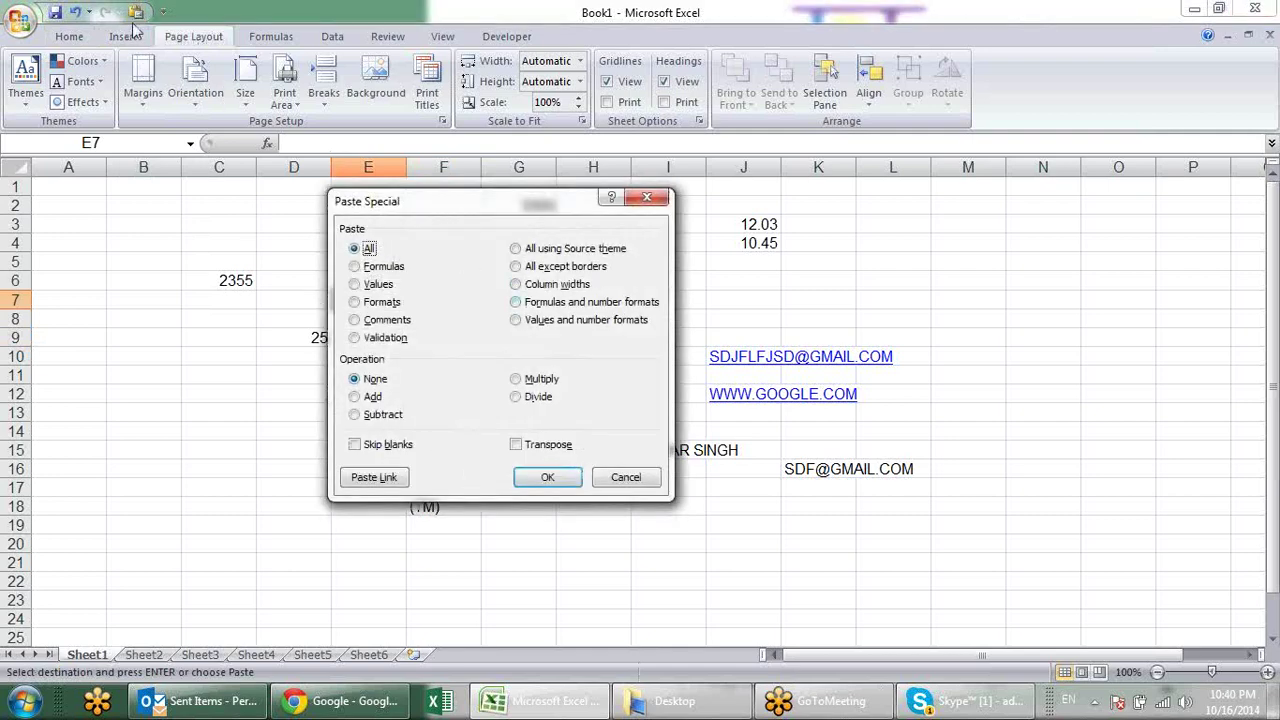
key(Escape)
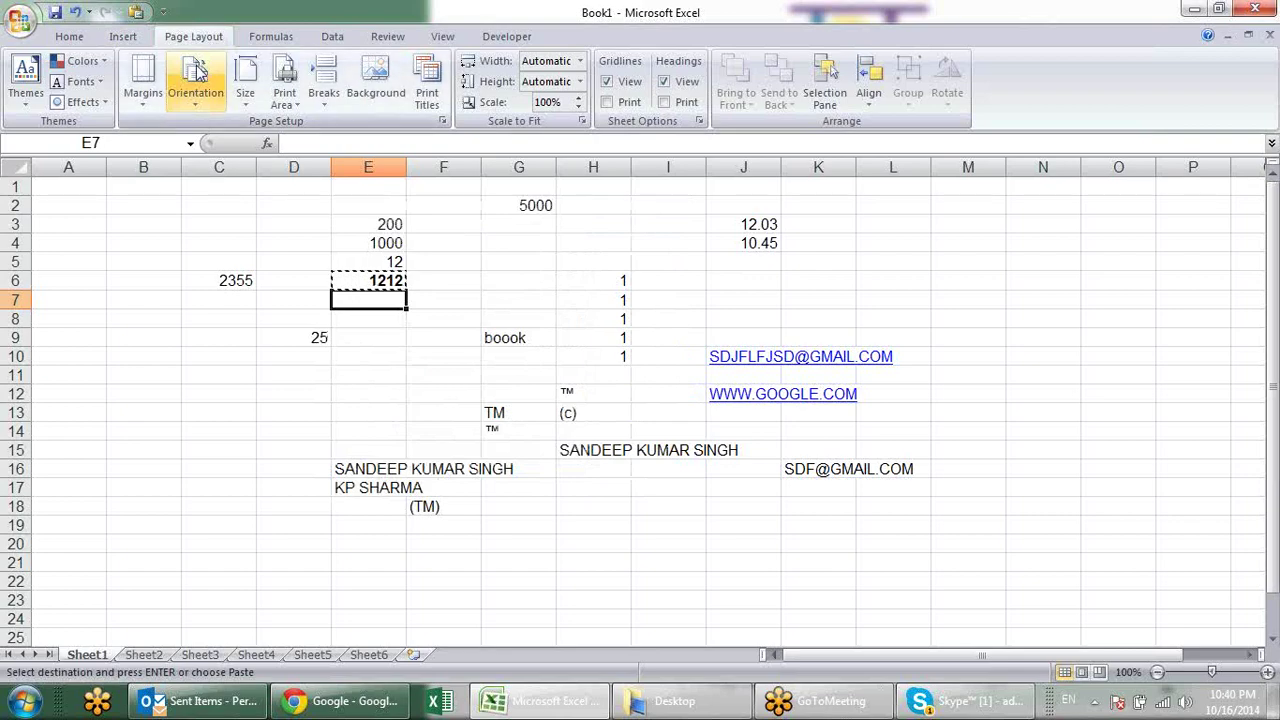
key(Escape)
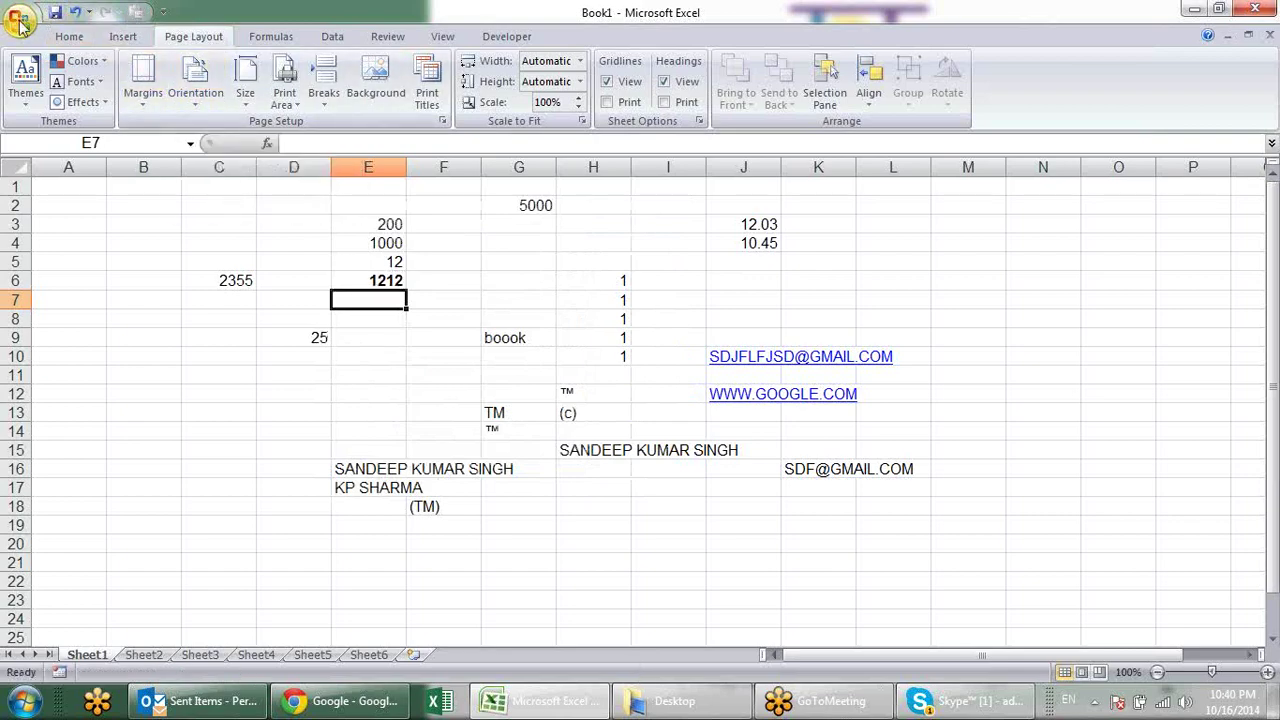
- List the Home Tab commands on the Customize page of Excel Options
click(20, 20)
click(266, 428)
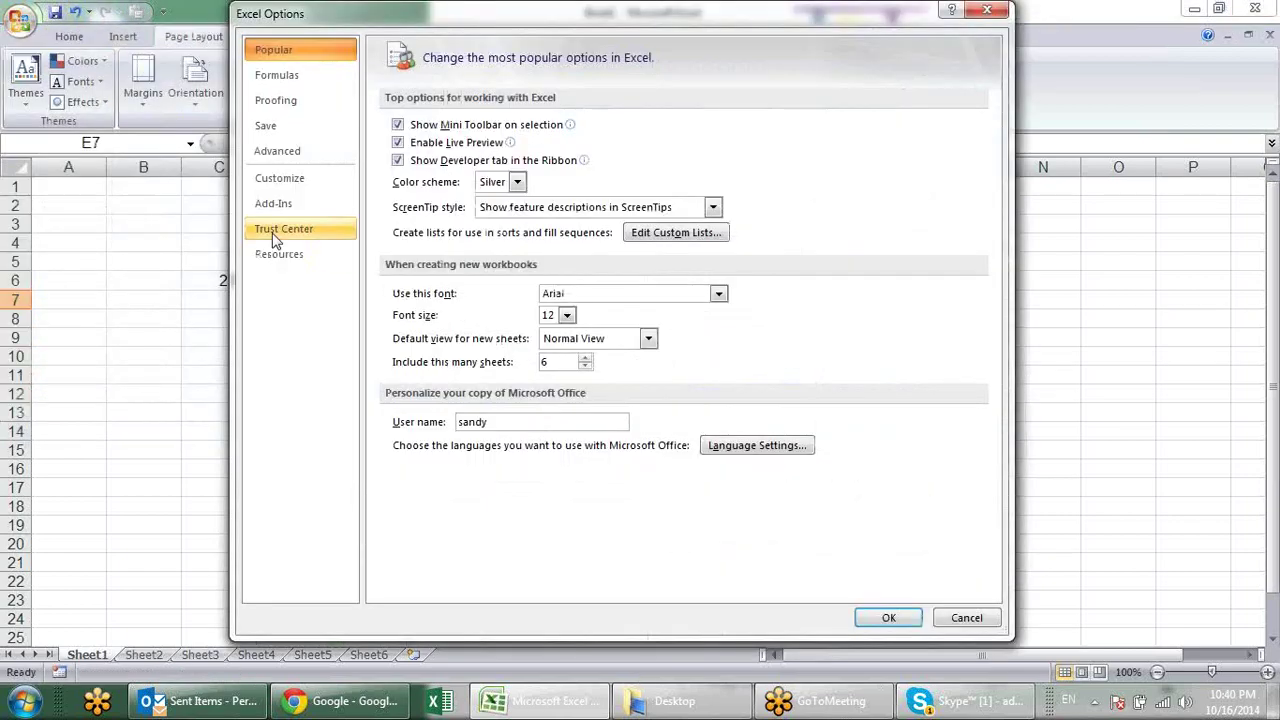
click(268, 180)
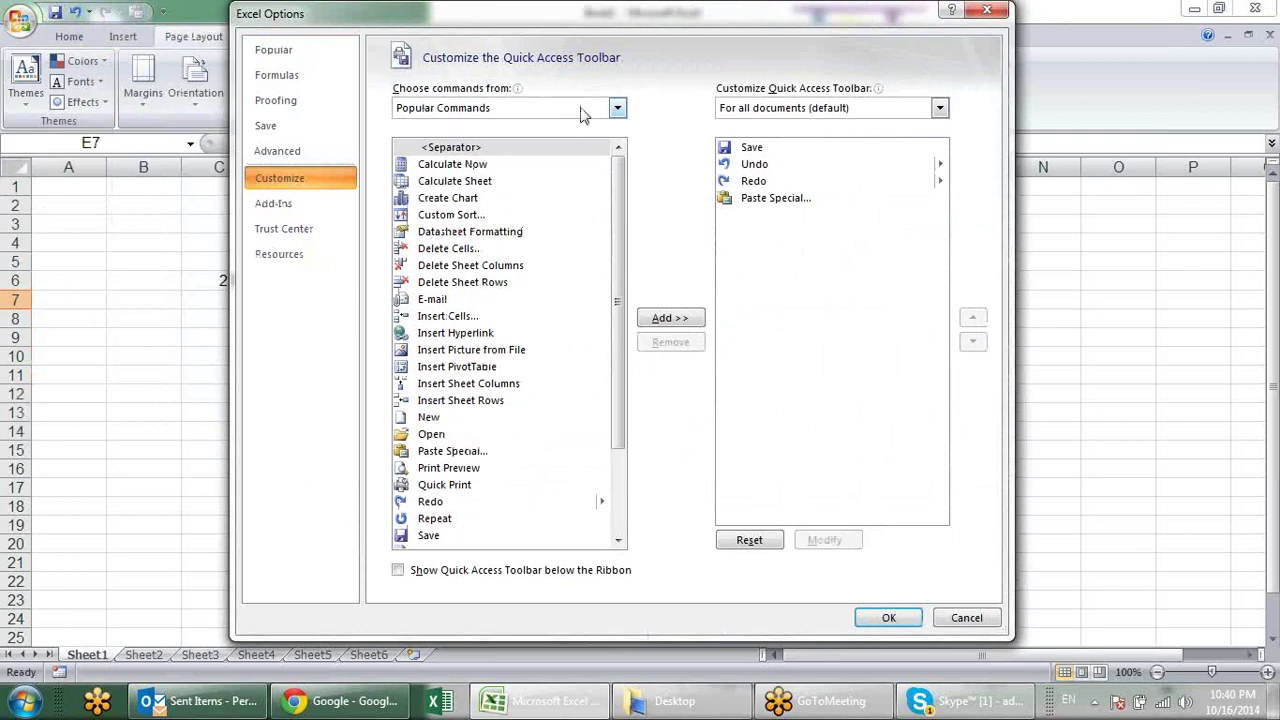
click(617, 108)
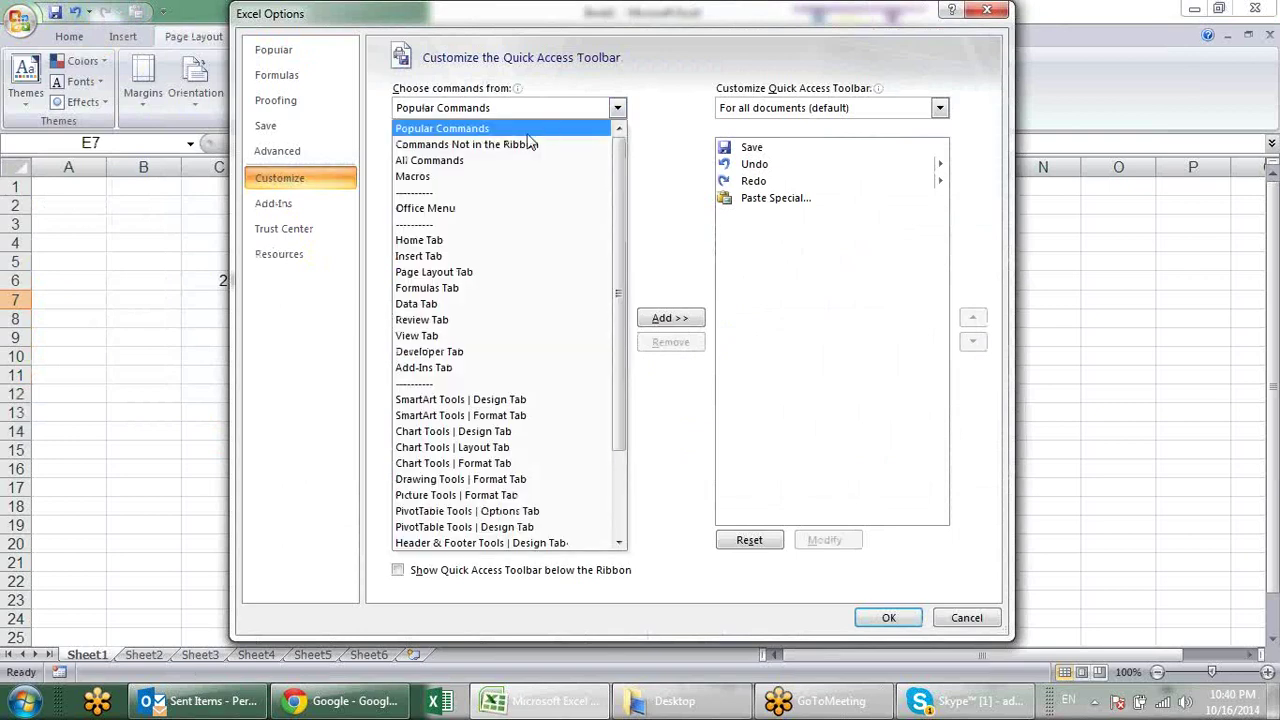
click(502, 242)
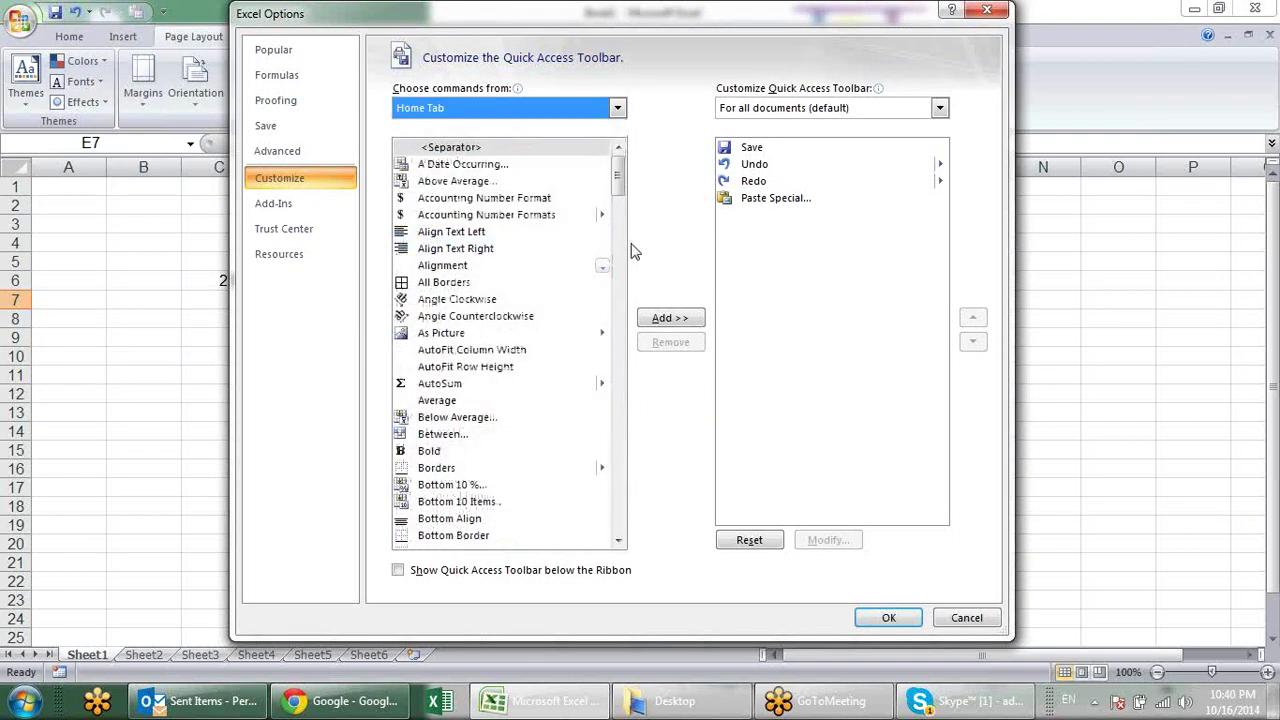
drag(617, 180, 607, 341)
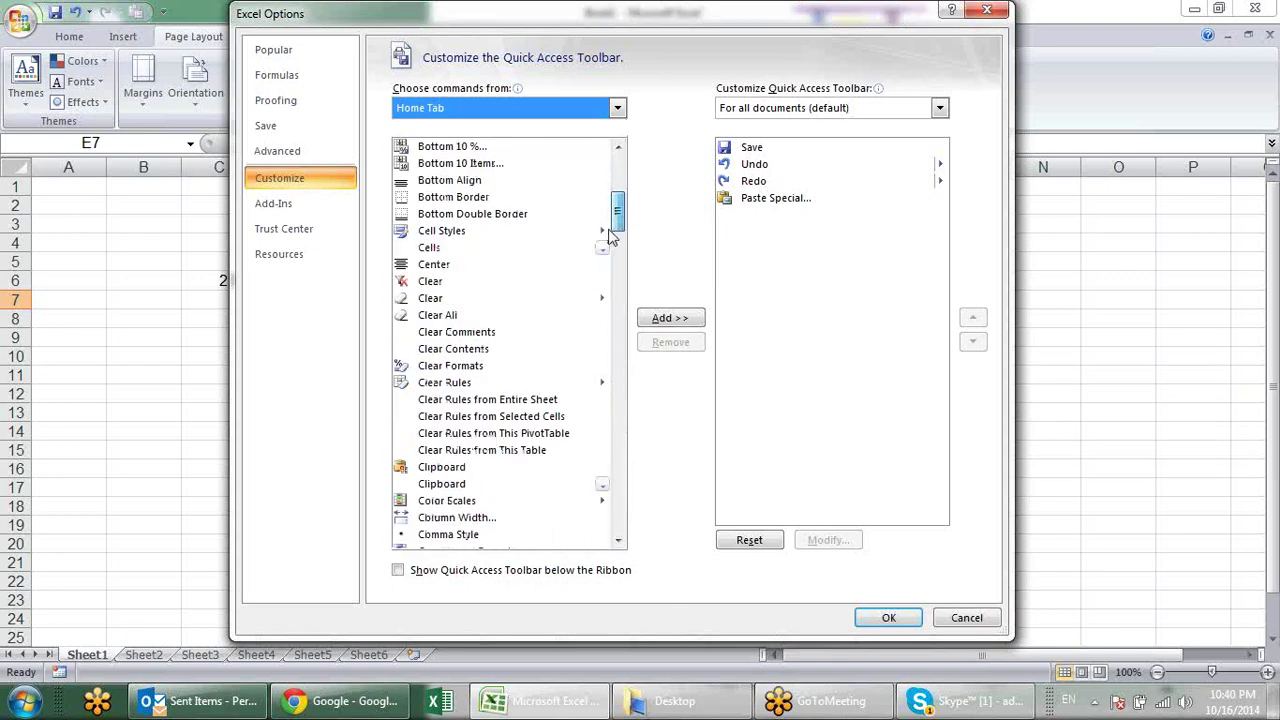
scroll(608, 350, down, 3)
scroll(608, 354, down, 5)
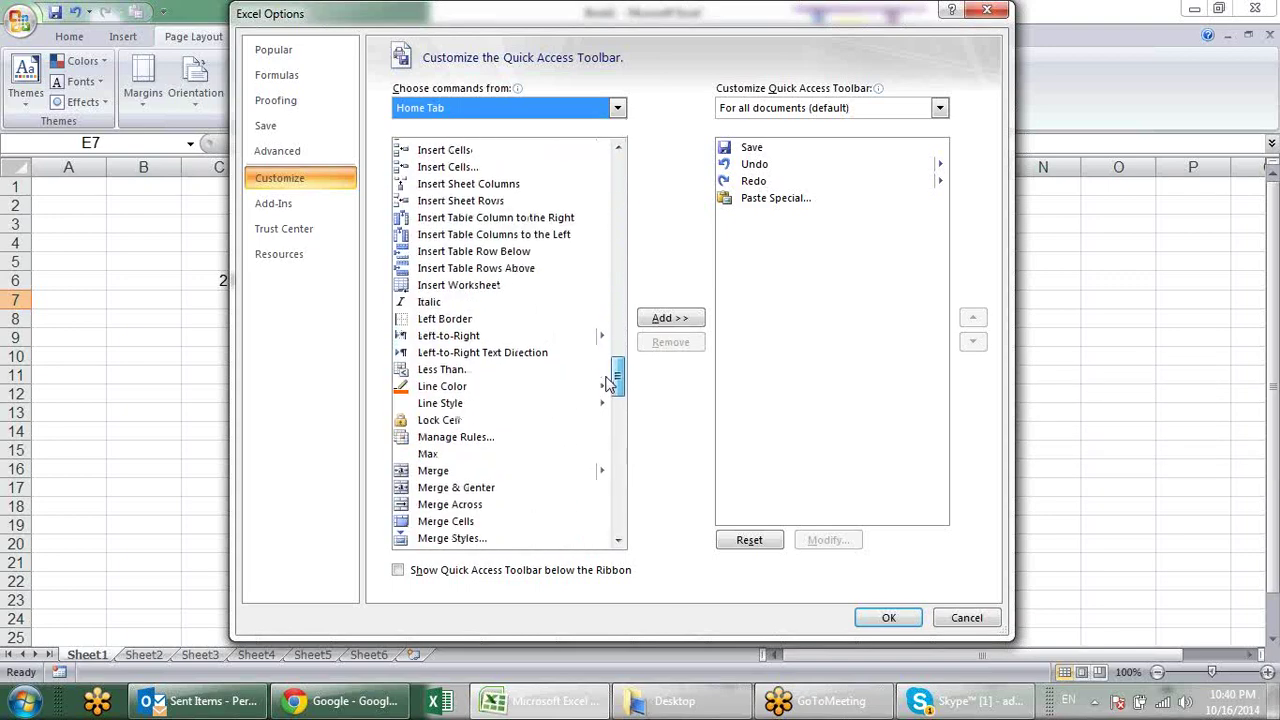
scroll(608, 358, down, 4)
drag(616, 405, 620, 470)
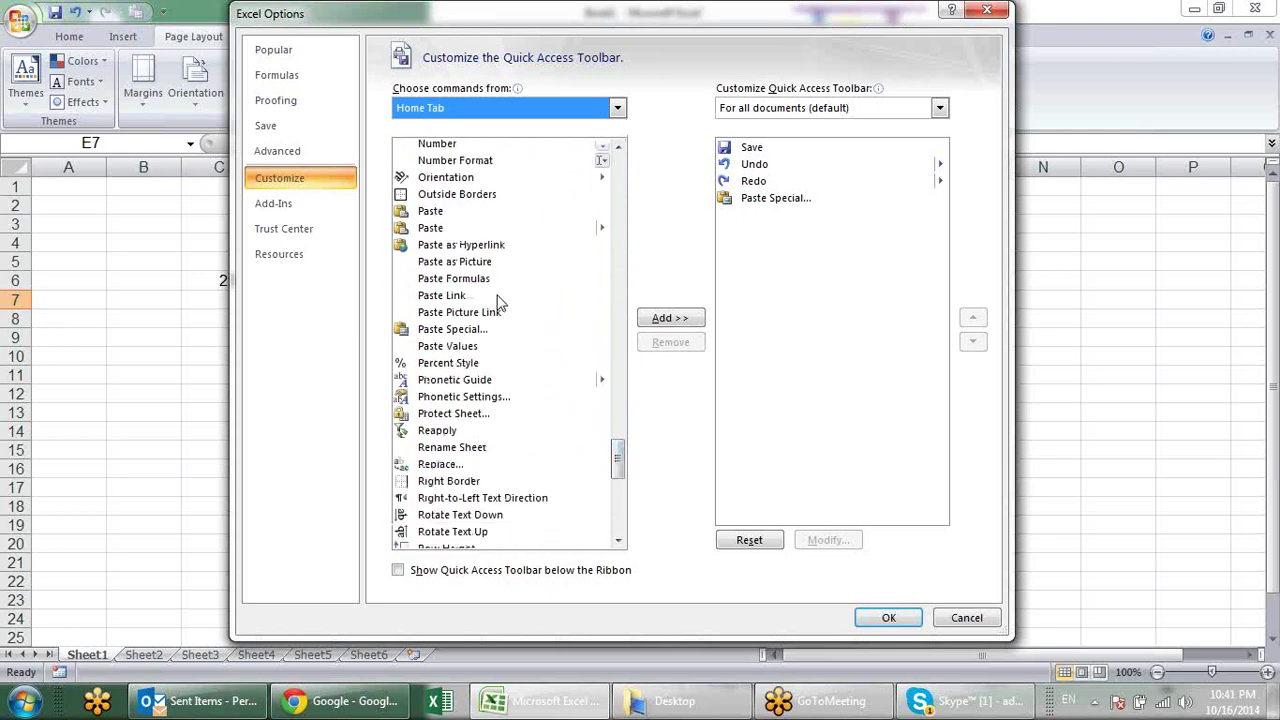
- Add Paste Values to the Quick Access Toolbar, remove Paste Special, and confirm
click(480, 345)
click(665, 320)
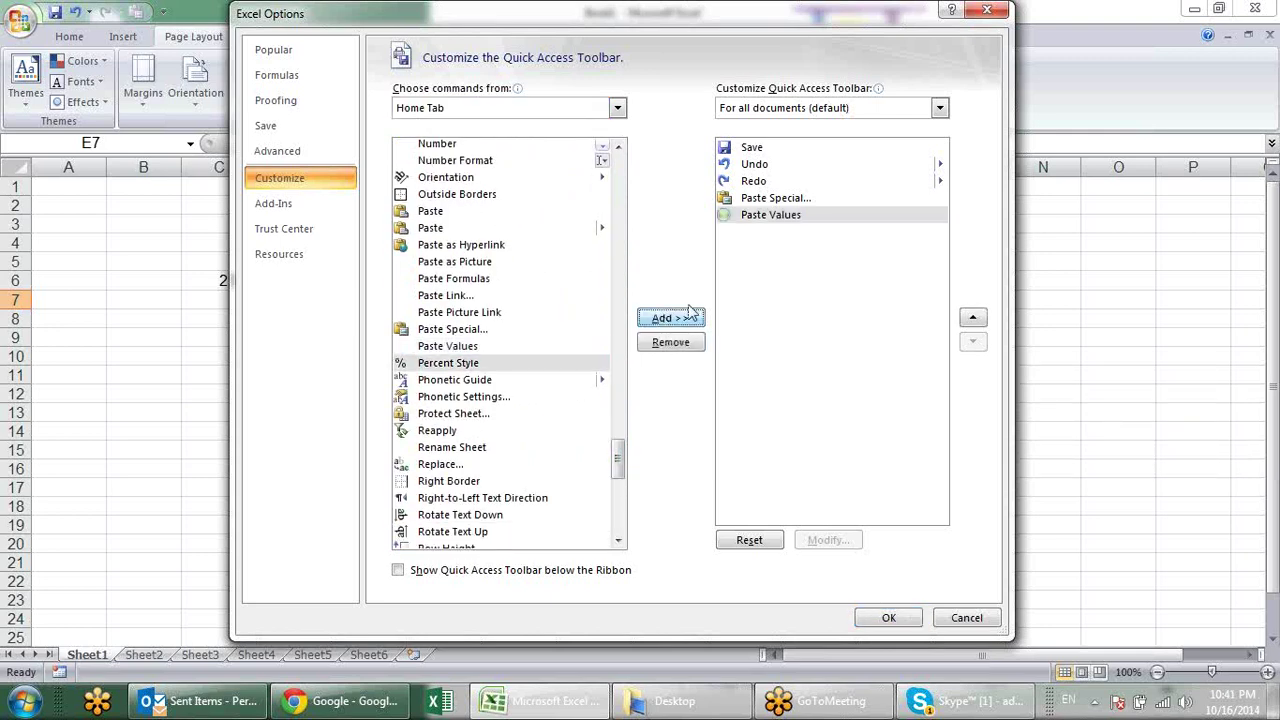
click(784, 199)
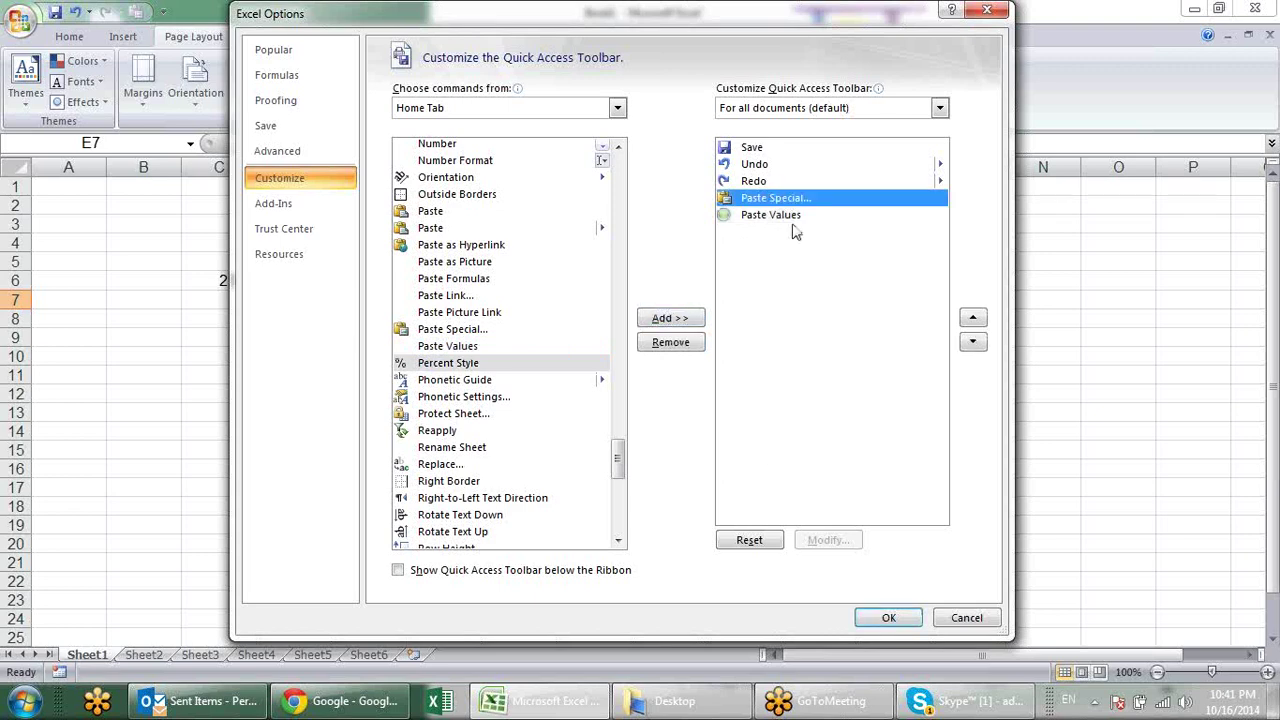
click(688, 346)
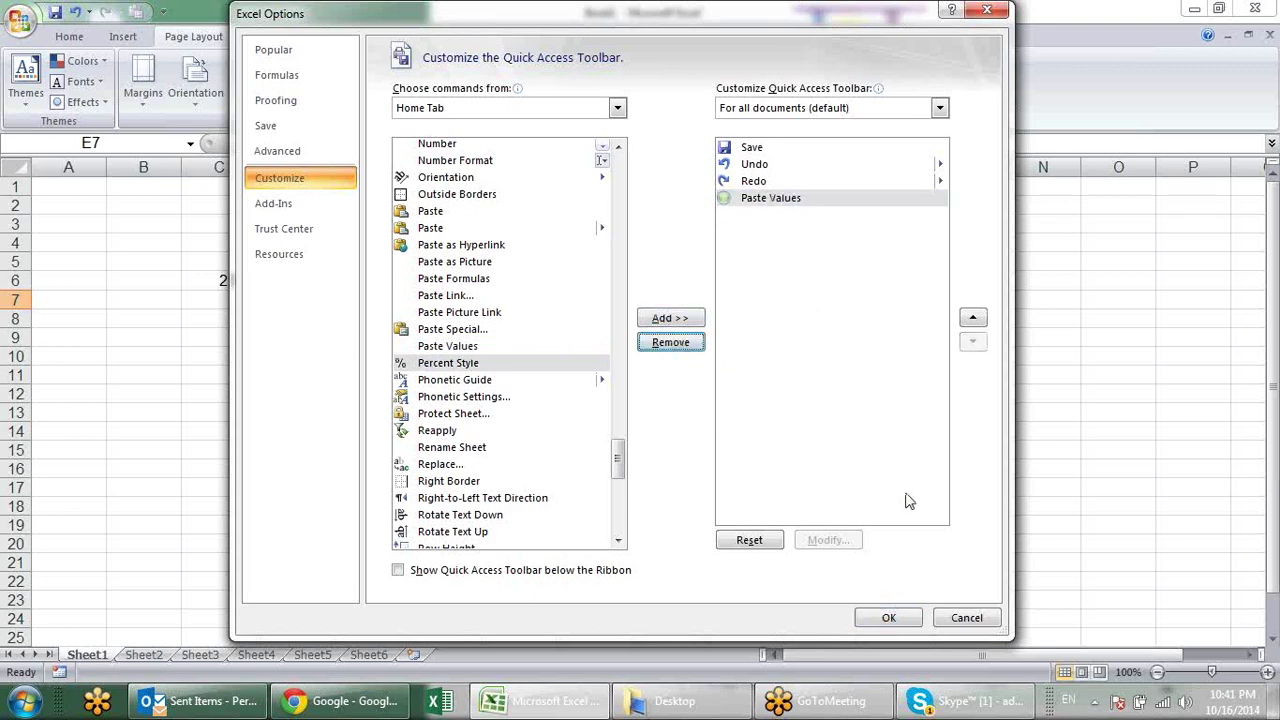
click(888, 617)
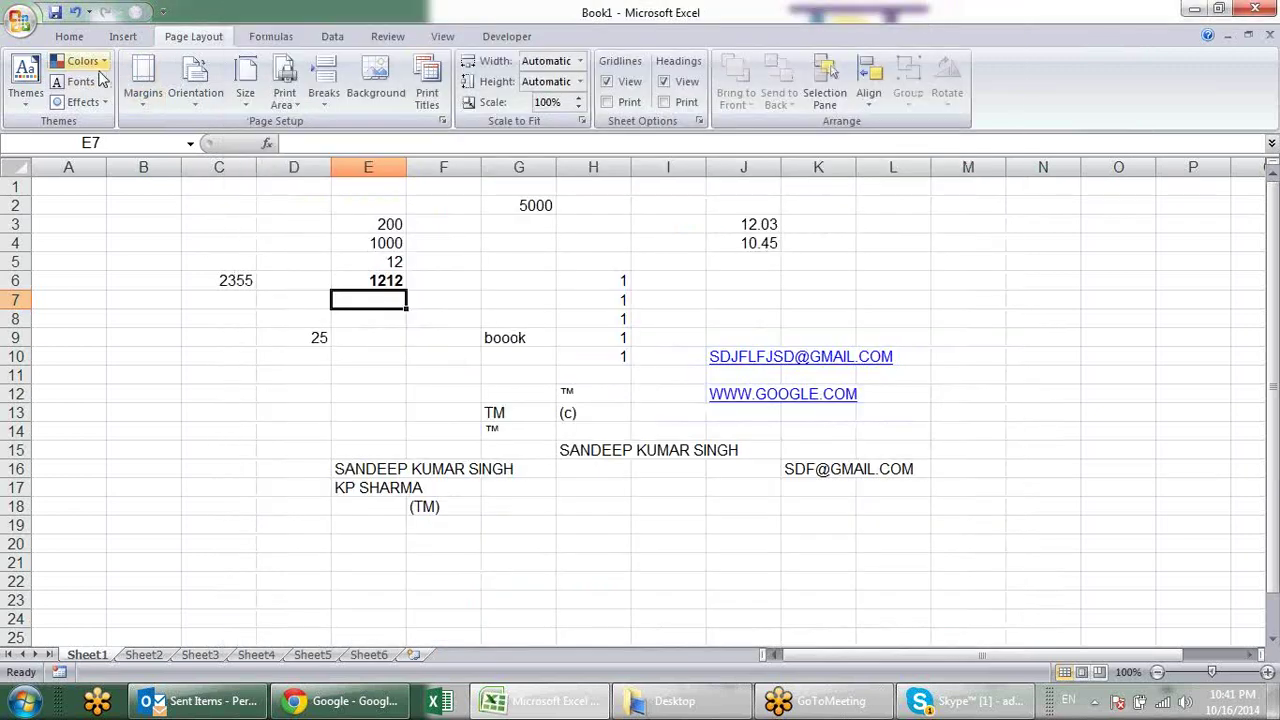
- Copy E6's SUM total and paste only its value 1212 into E9
click(398, 283)
key(ctrl+c)
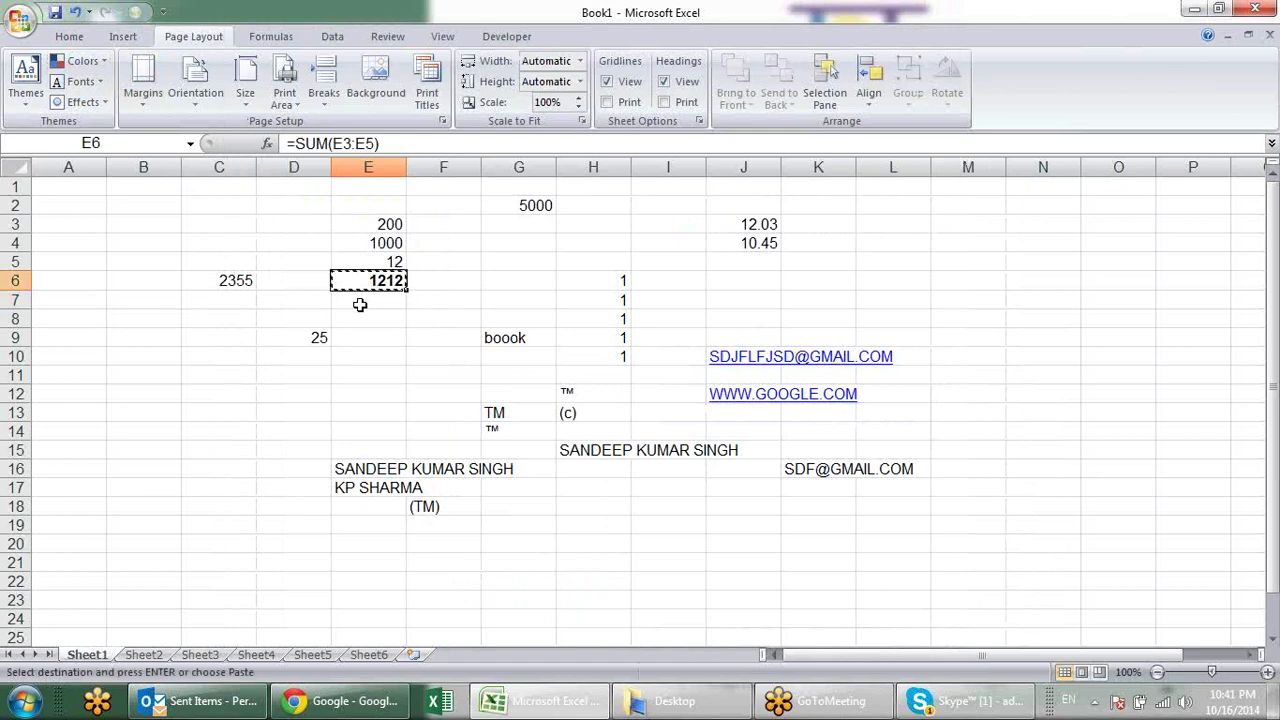
click(384, 334)
click(138, 12)
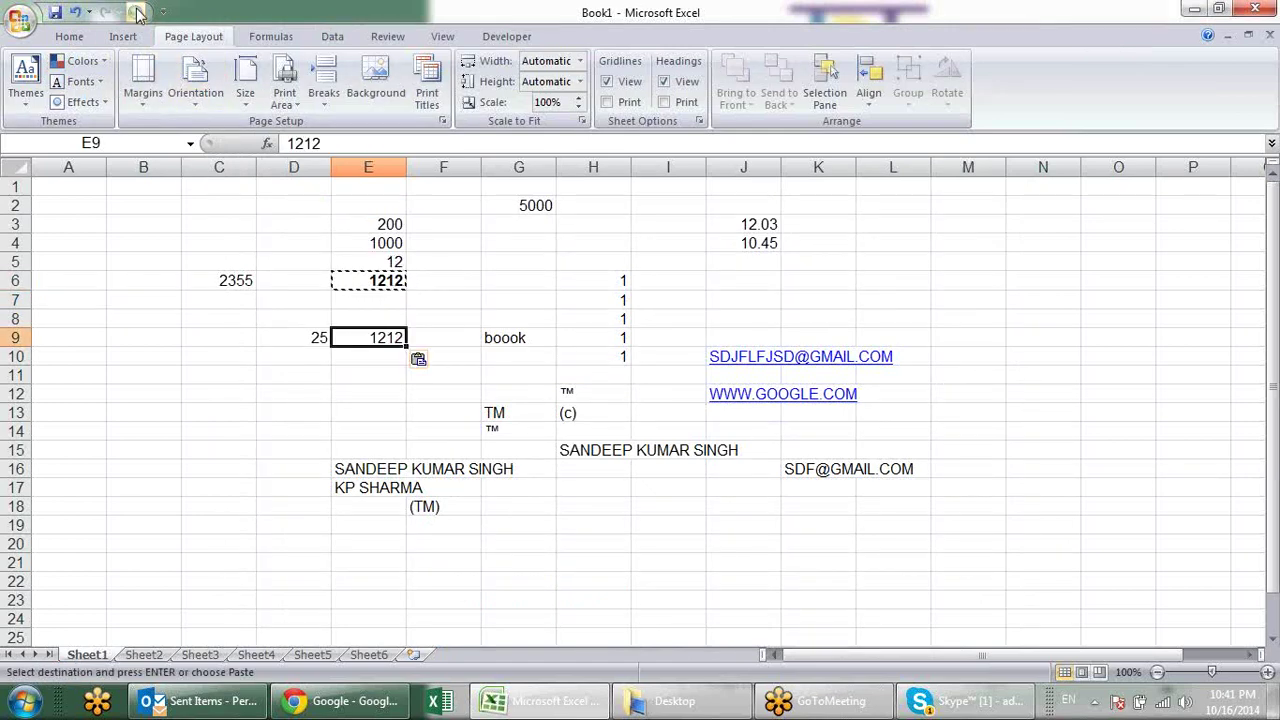
key(Escape)
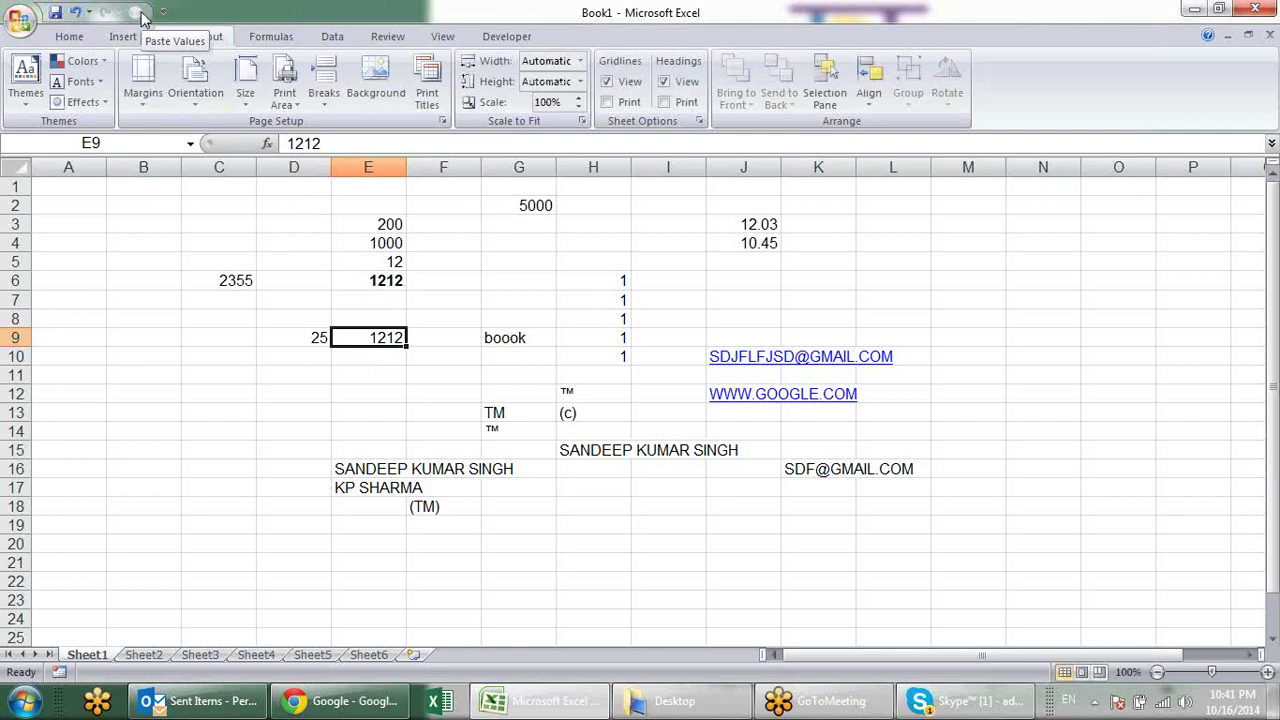
- Copy E6 again, cancel the copy, select F8 and show the ribbon KeyTips
click(402, 283)
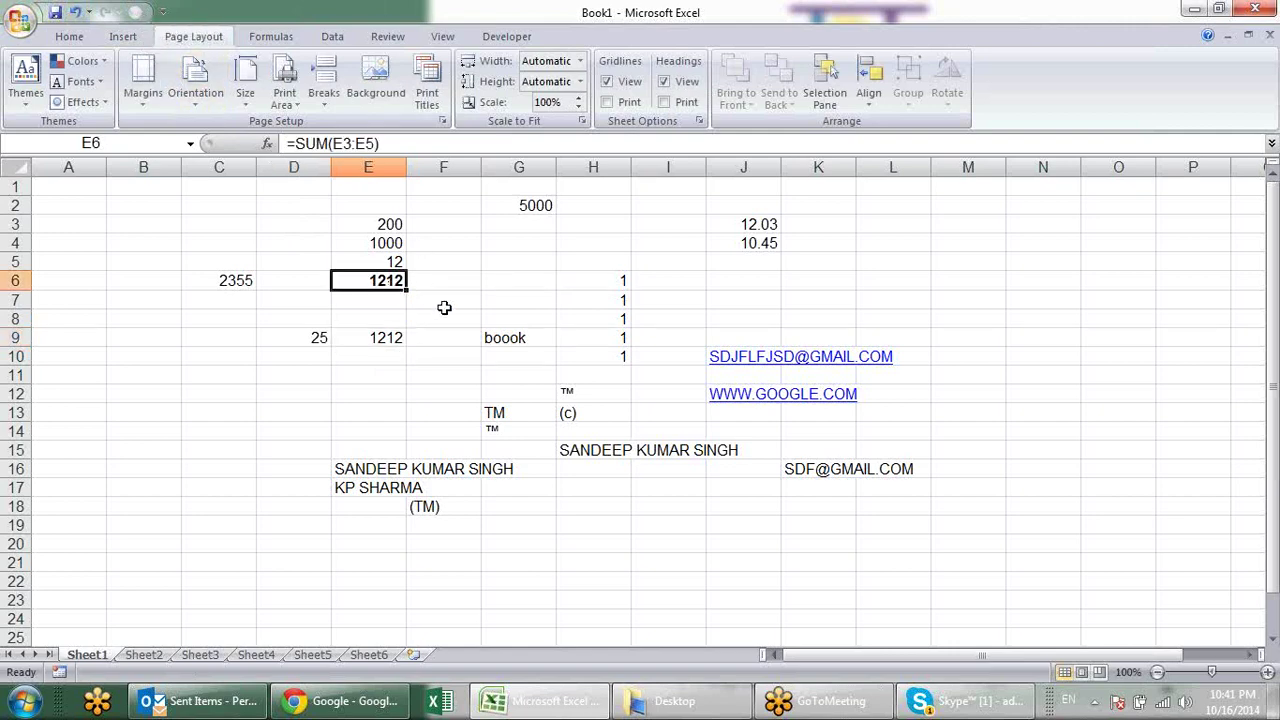
key(ctrl+c)
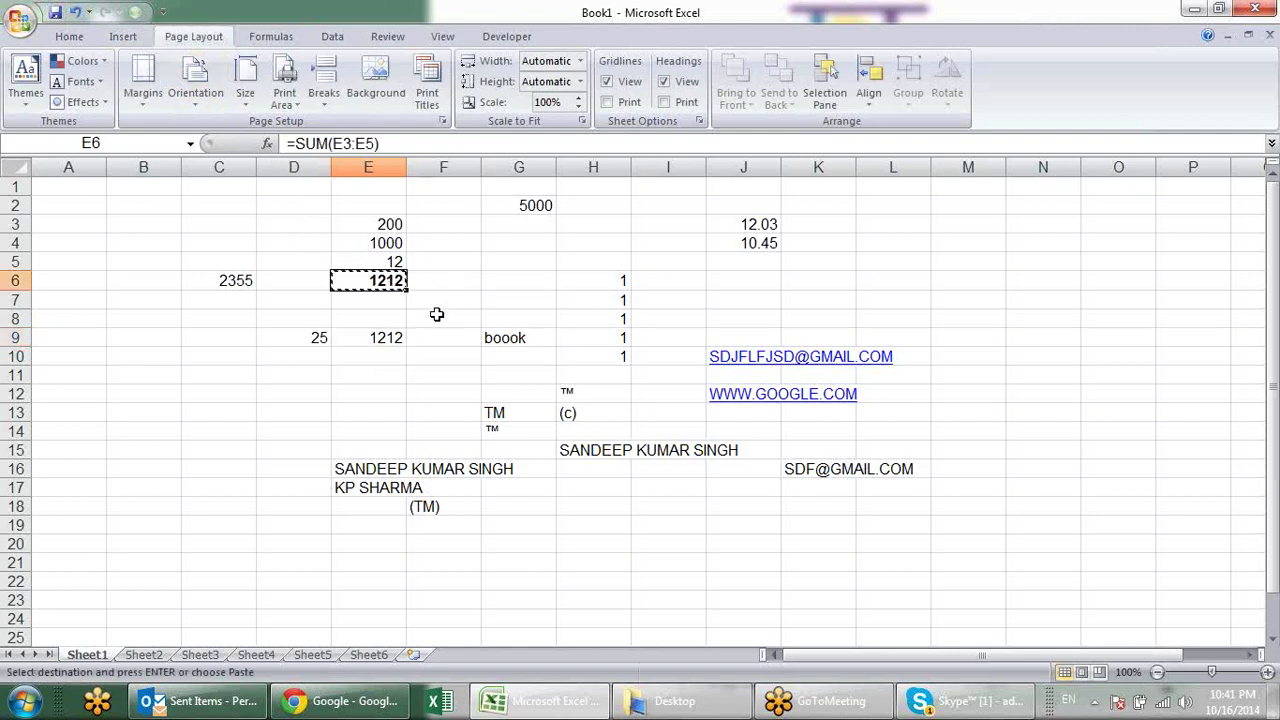
key(Escape)
click(434, 314)
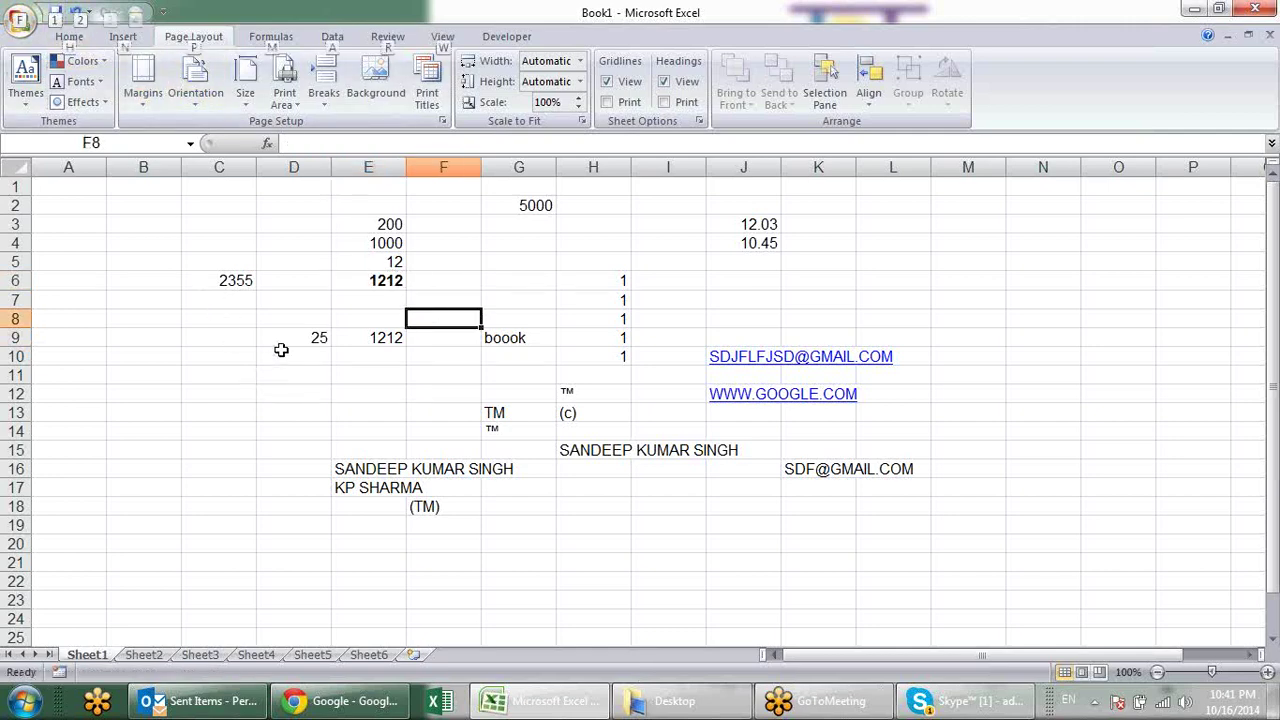
key(alt)
key(alt)
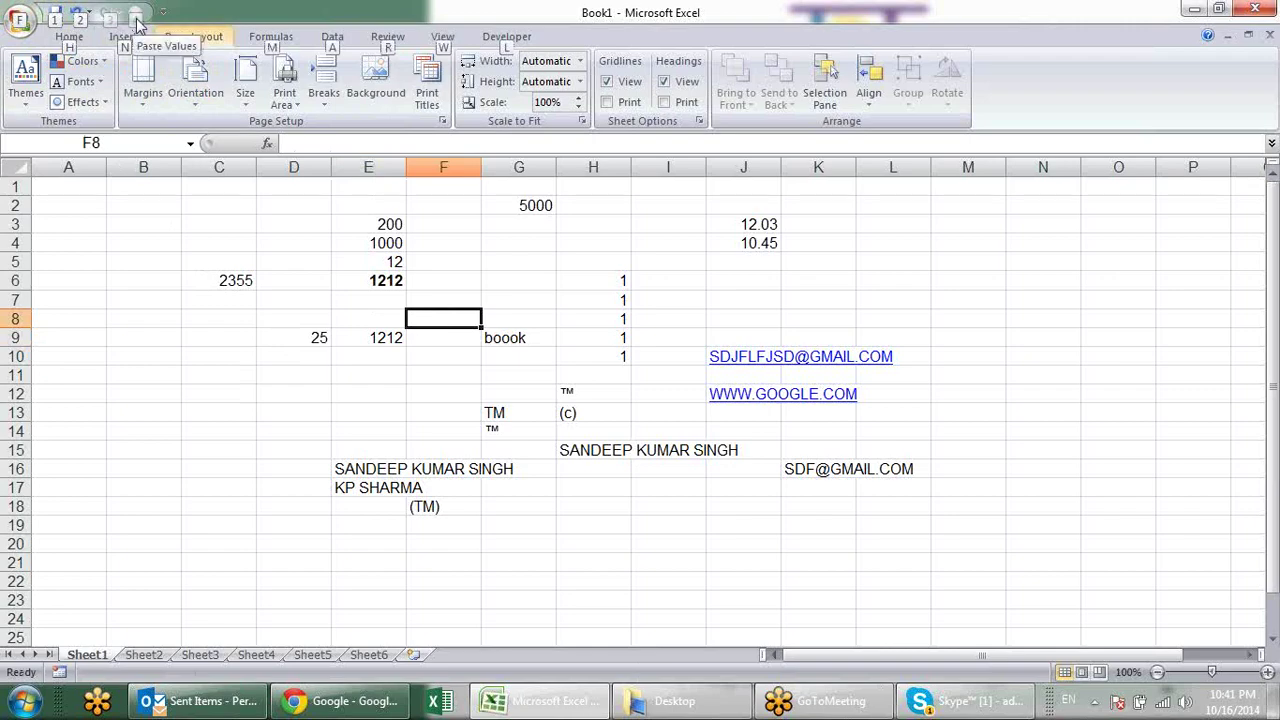
- Browse the Add-Ins and Customize pages, list the Macros commands, and close options unchanged
click(20, 24)
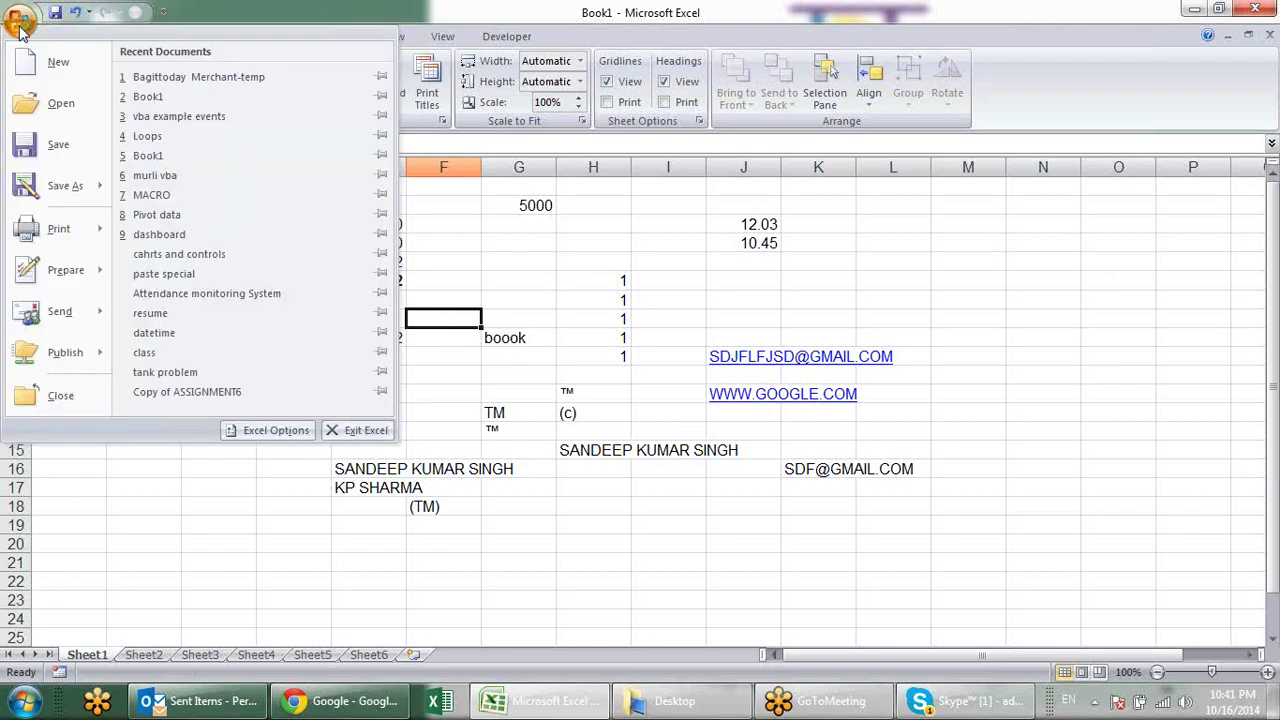
click(280, 432)
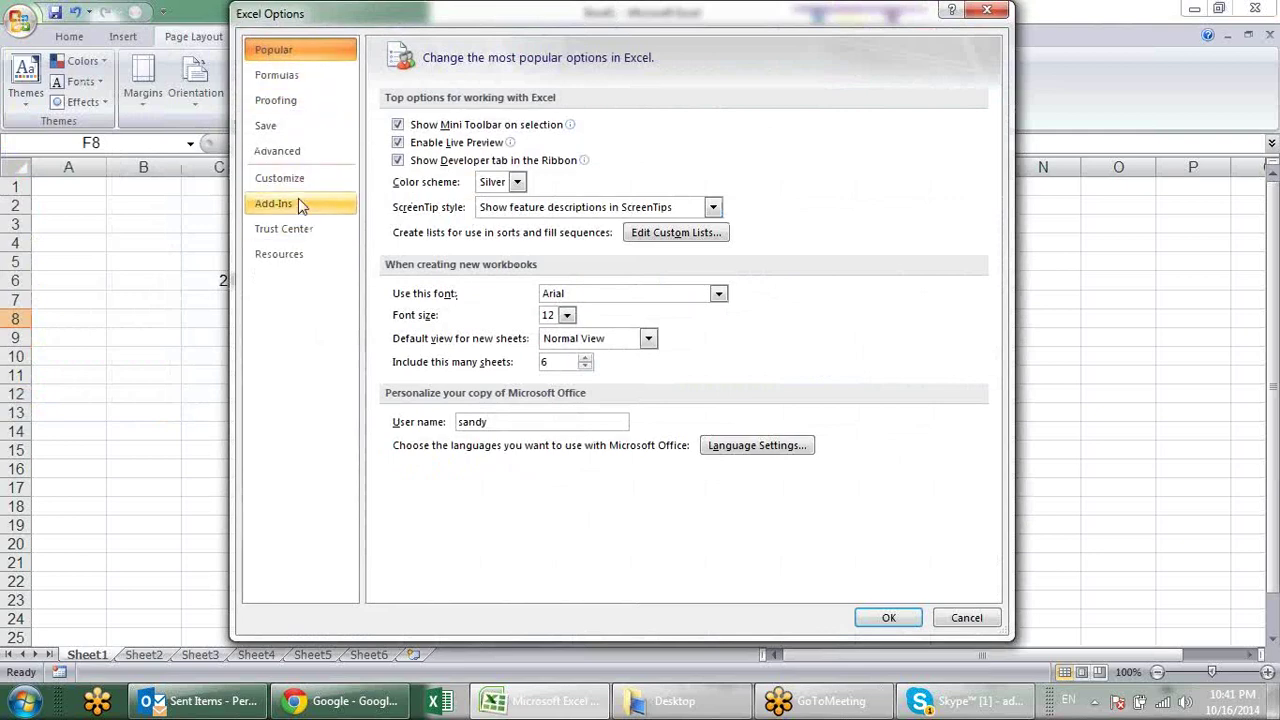
click(290, 203)
click(317, 175)
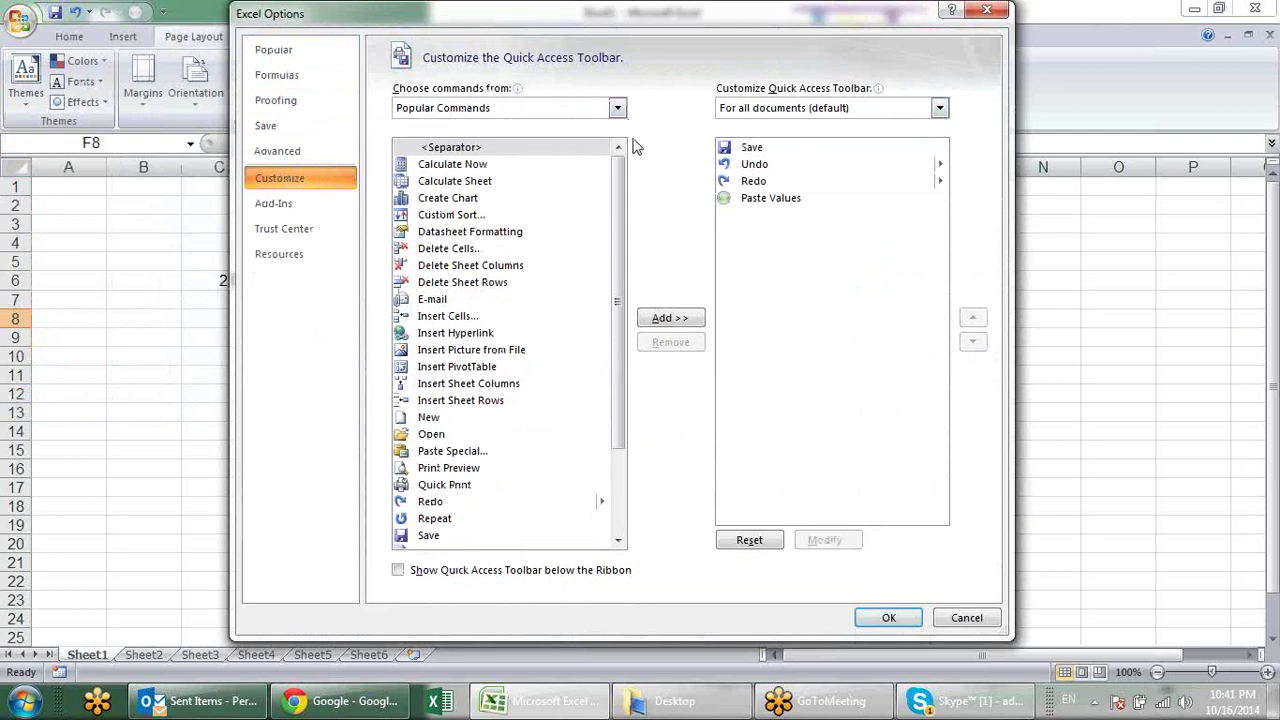
click(617, 109)
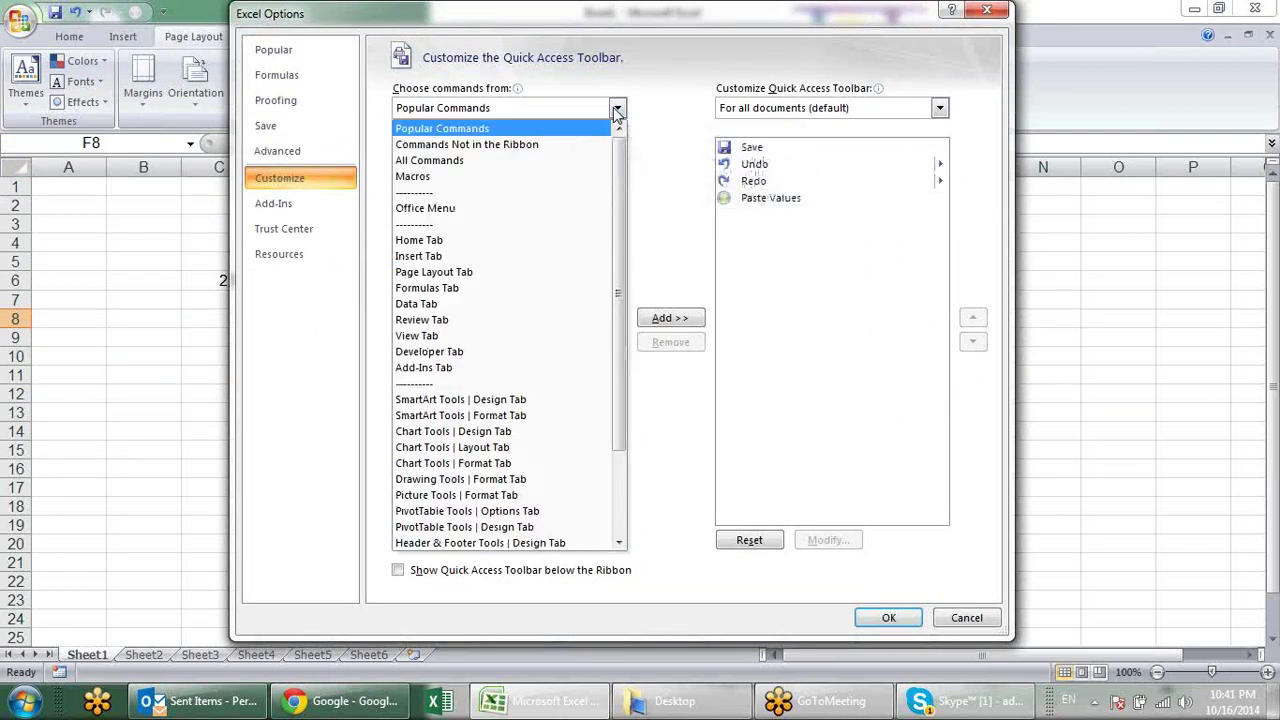
click(466, 176)
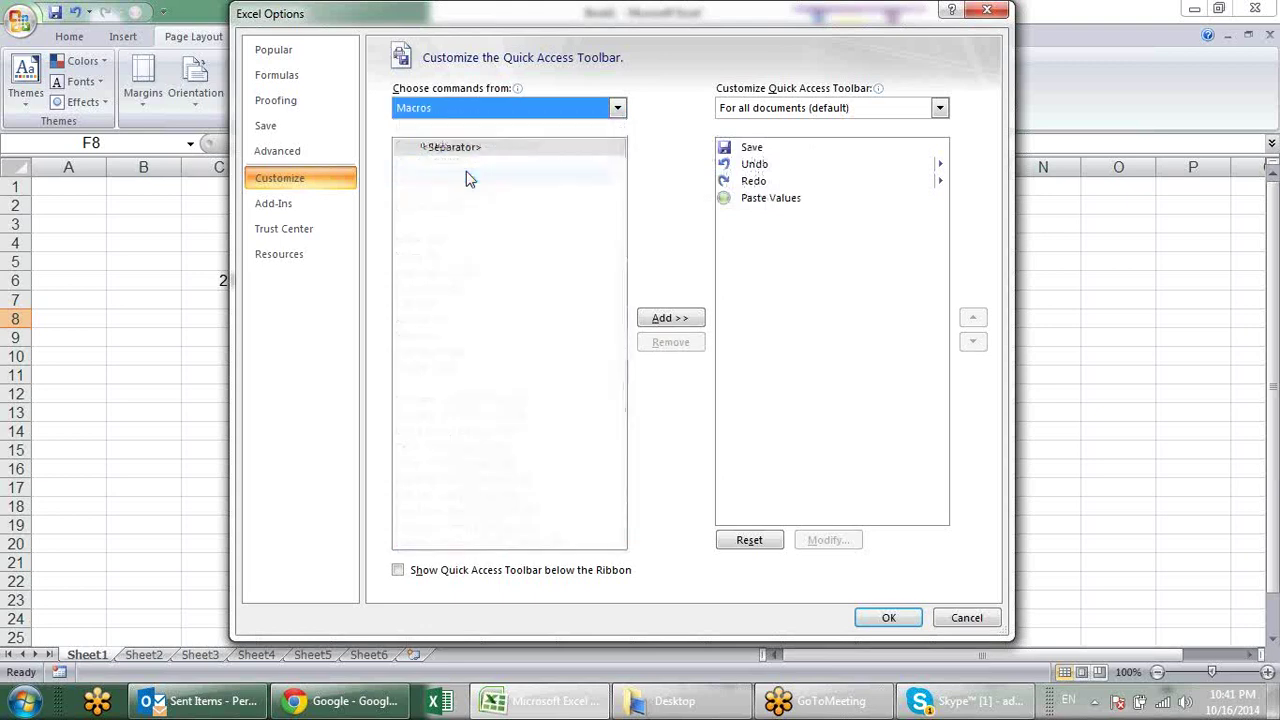
click(600, 110)
scroll(600, 287, down, 3)
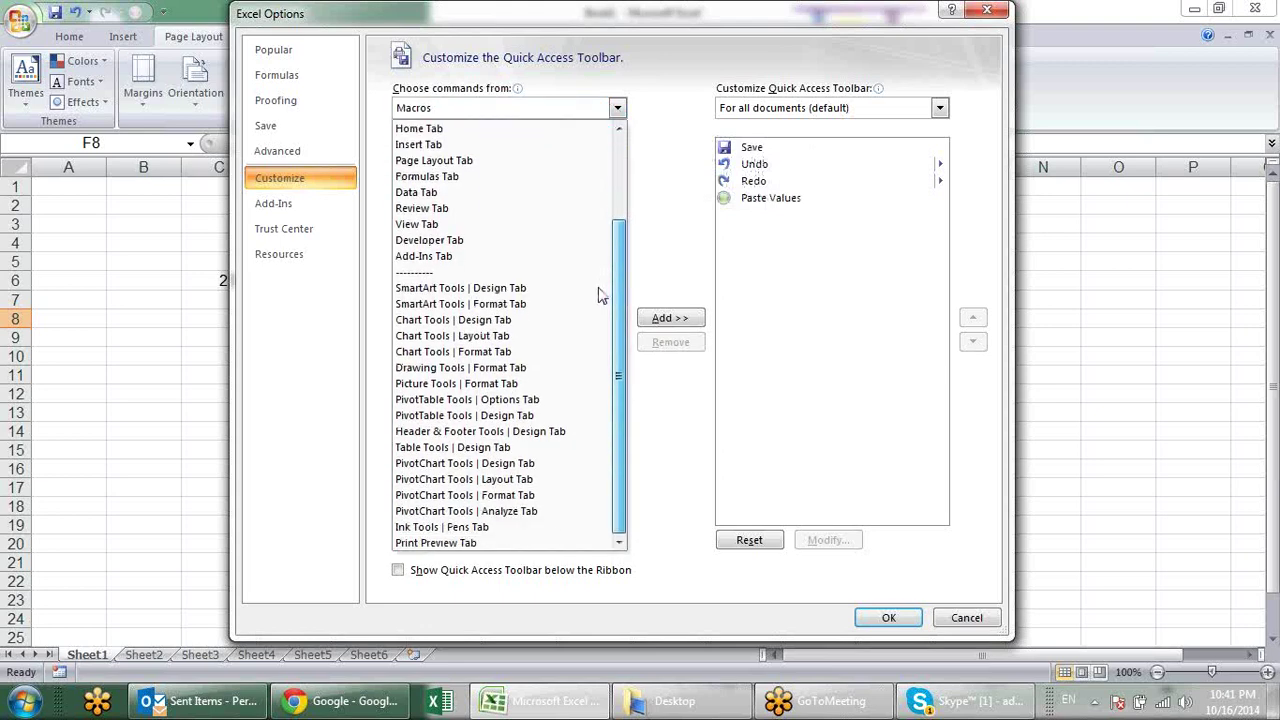
scroll(603, 234, up, 3)
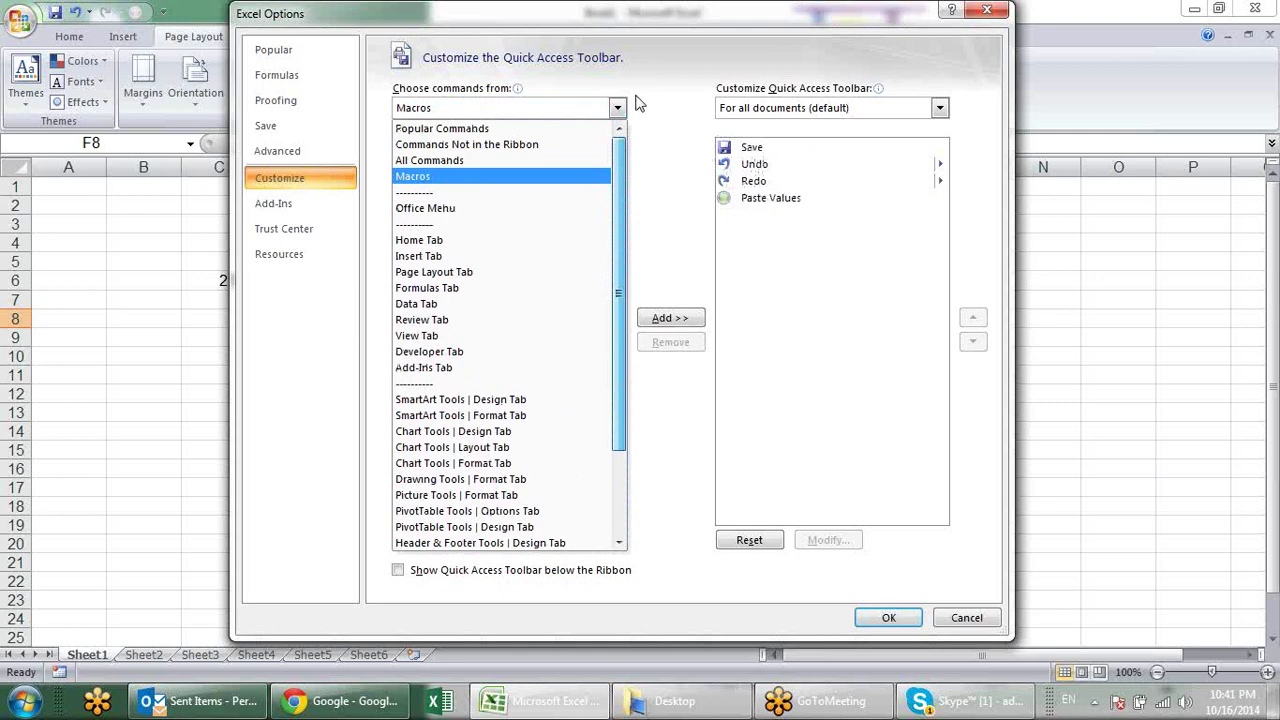
click(500, 177)
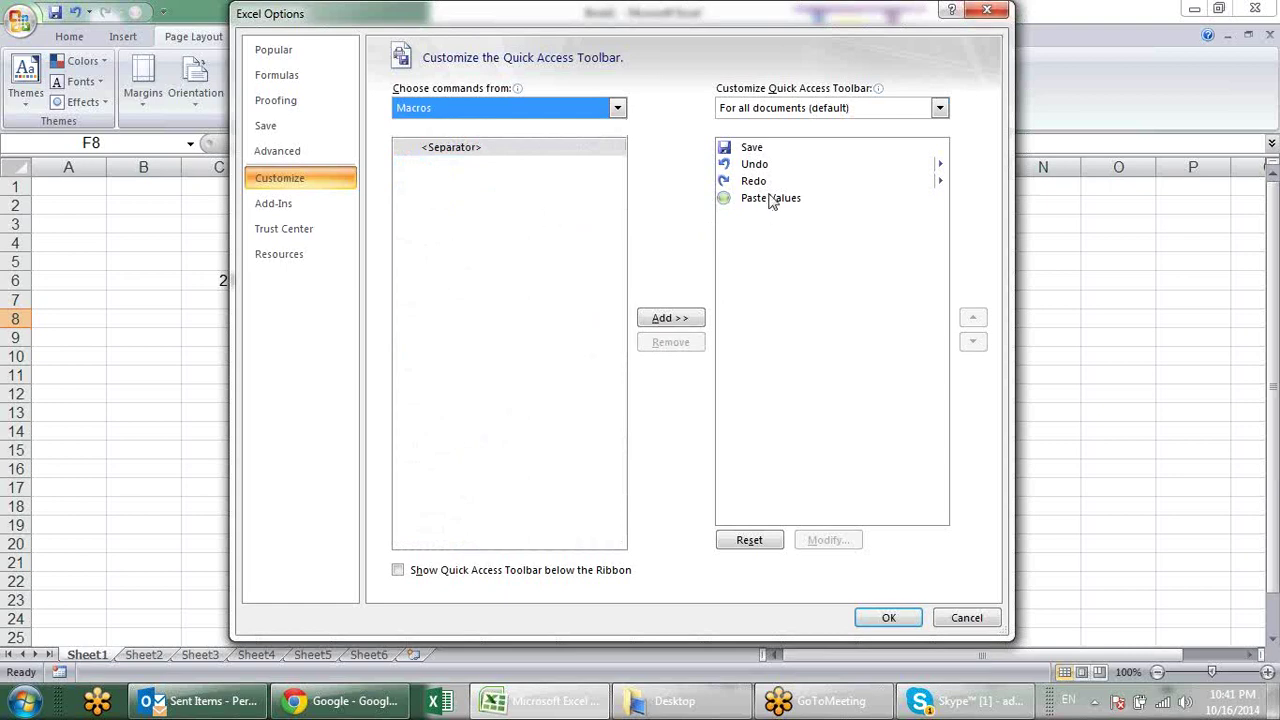
click(987, 10)
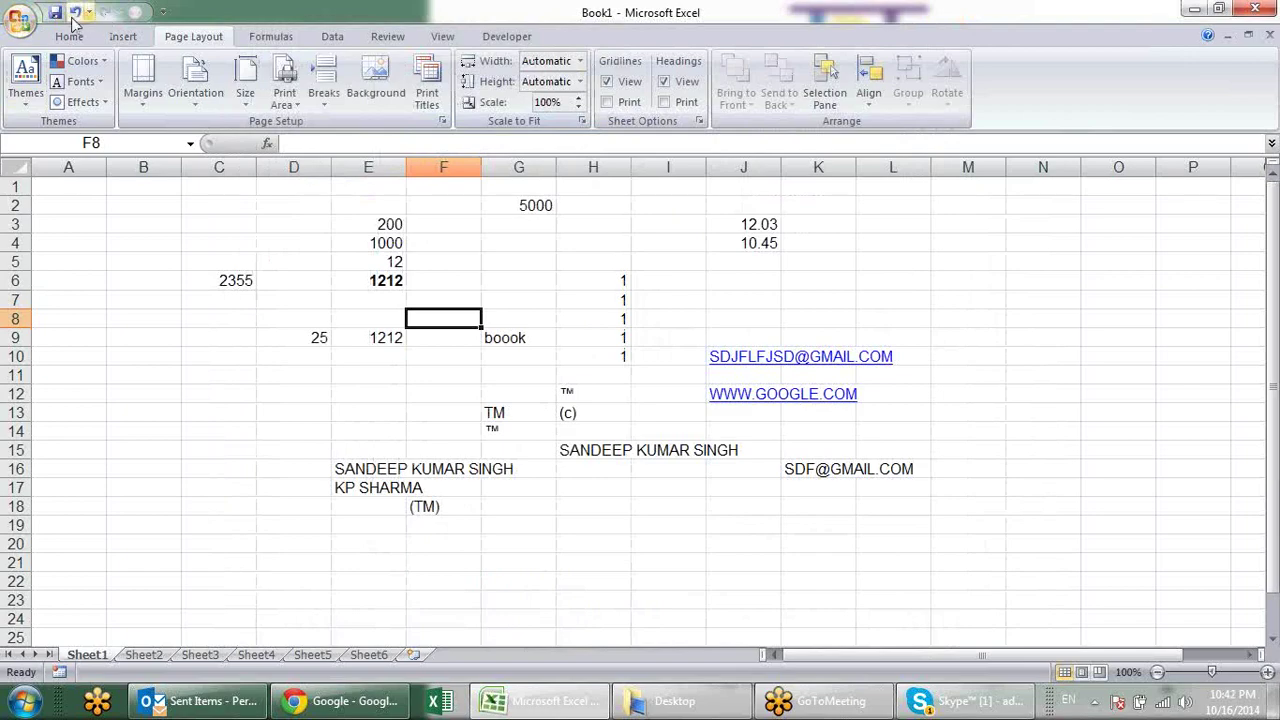
- Enable Excel Password Remover PRO in the Add-Ins dialog and dismiss its loaded message
click(20, 20)
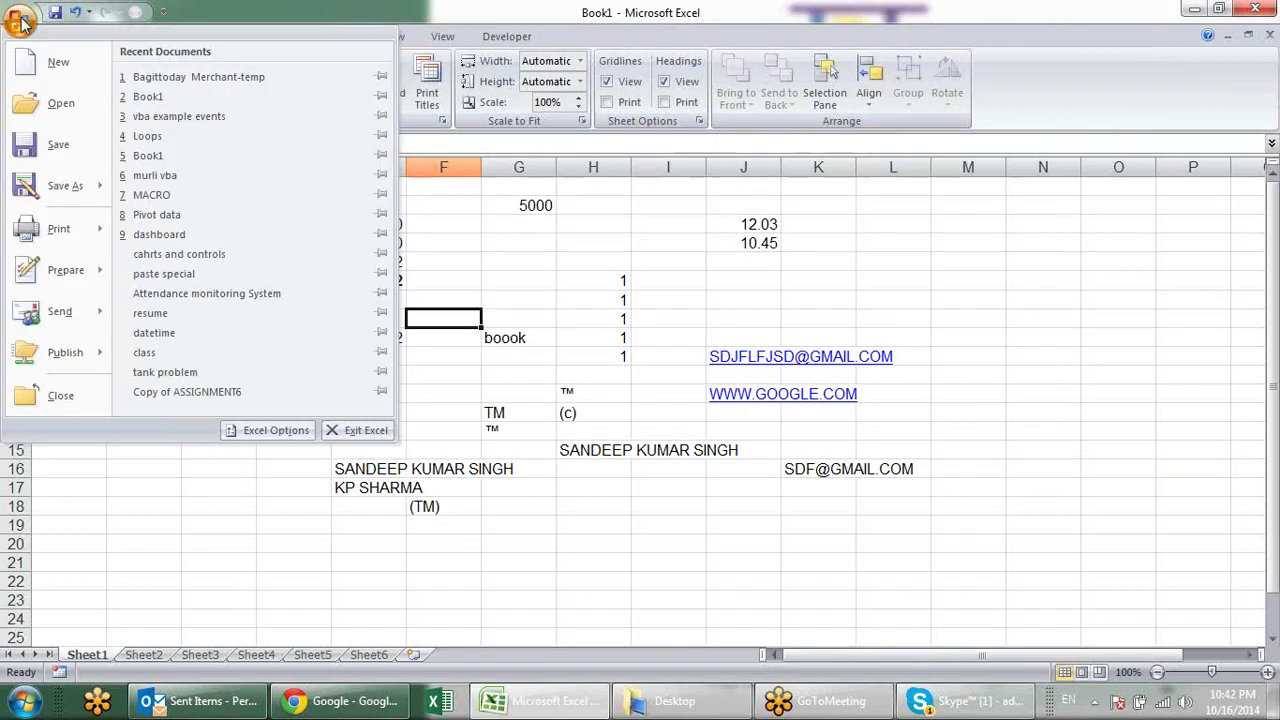
click(265, 432)
click(300, 204)
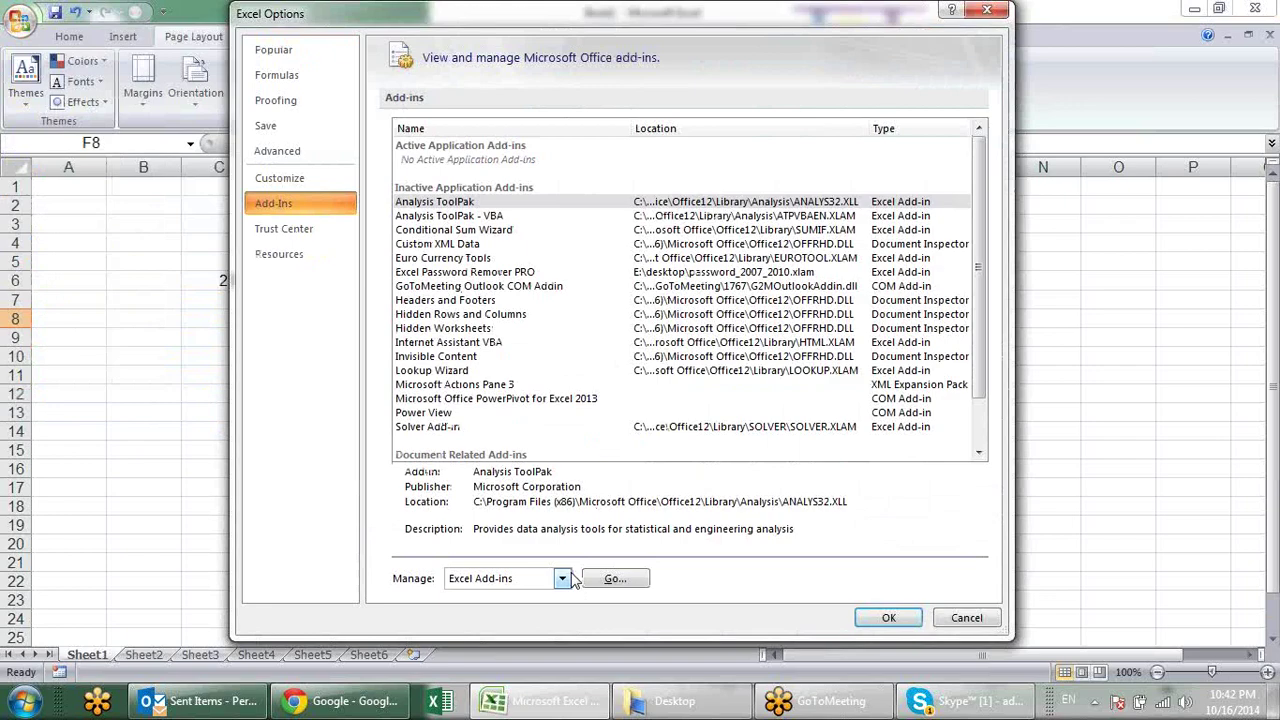
click(615, 578)
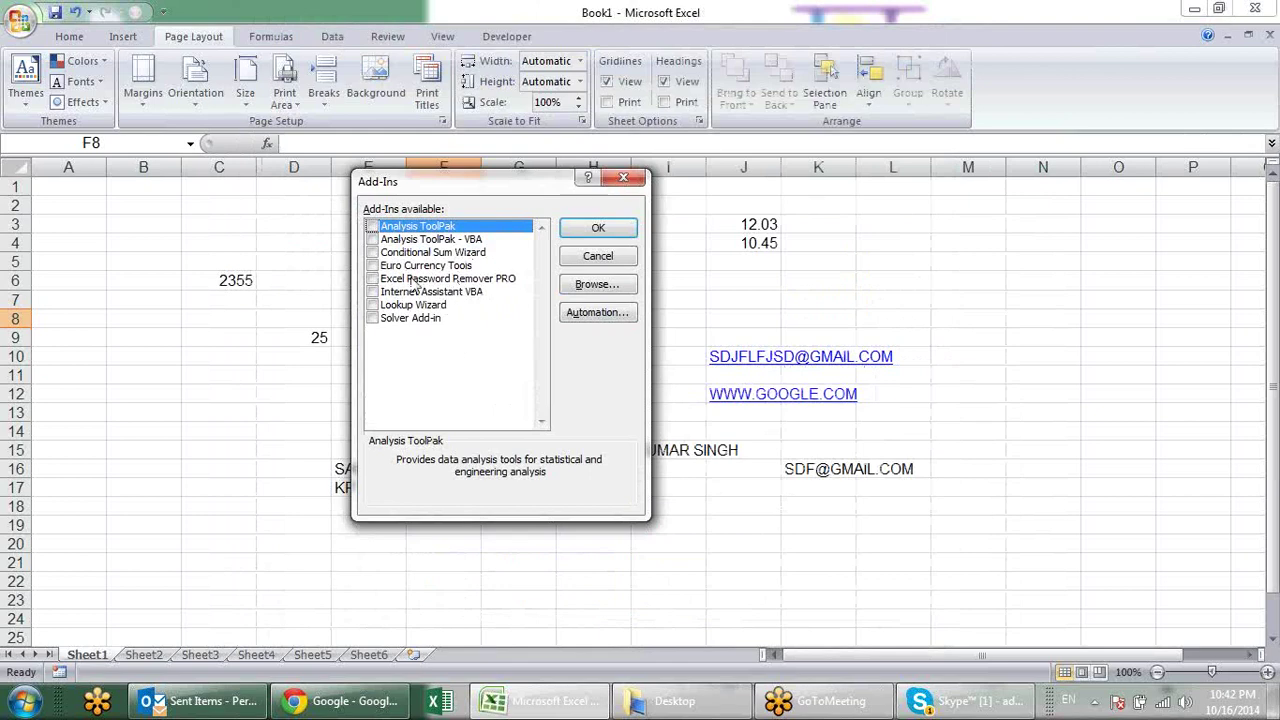
click(490, 284)
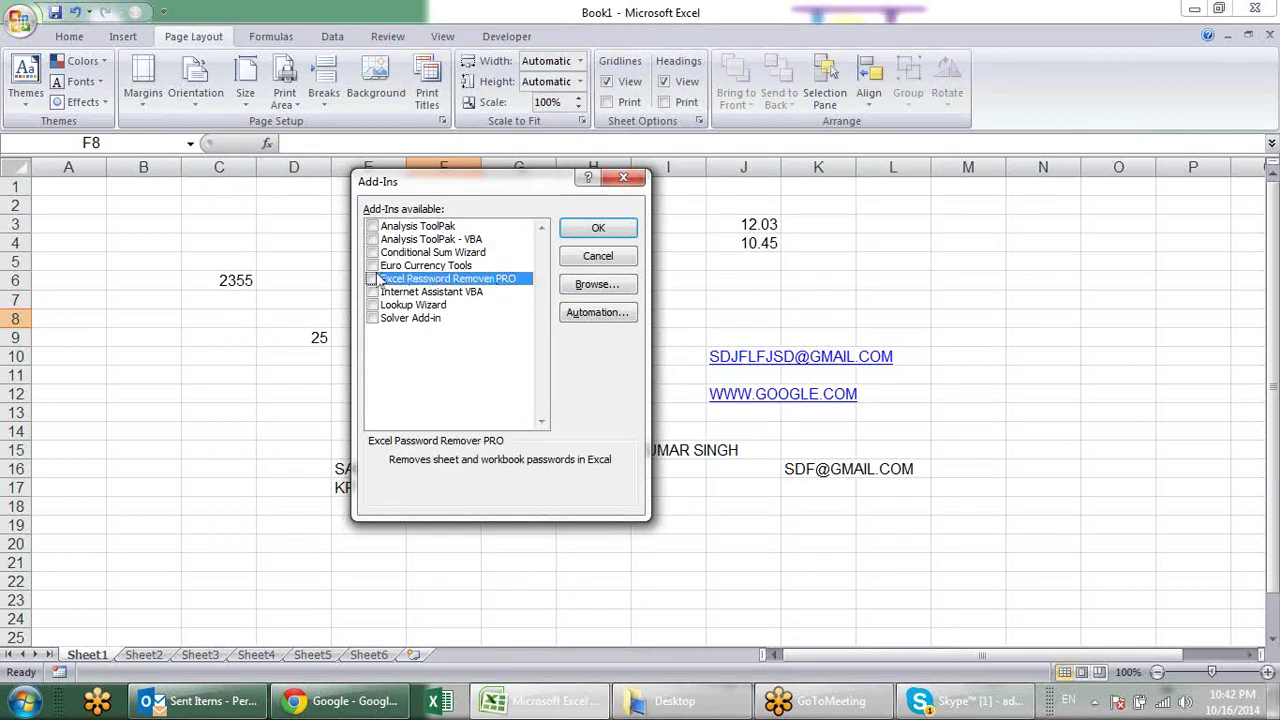
click(614, 288)
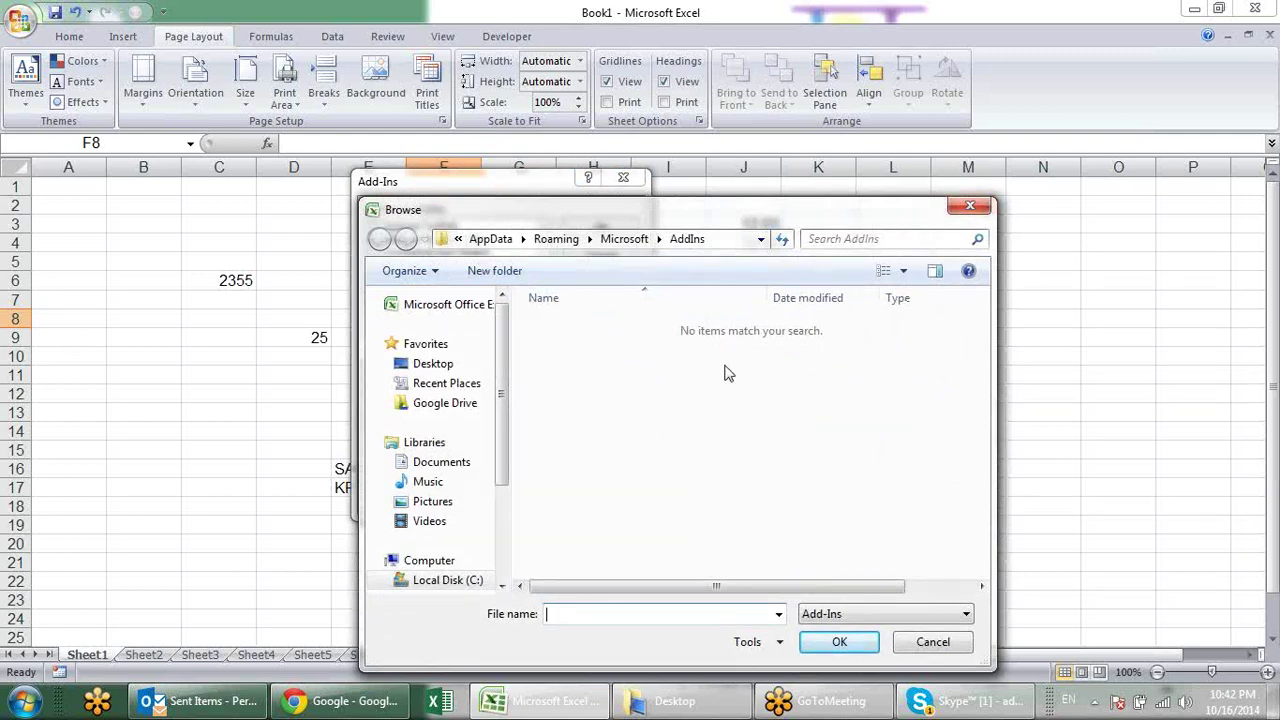
click(969, 205)
click(376, 278)
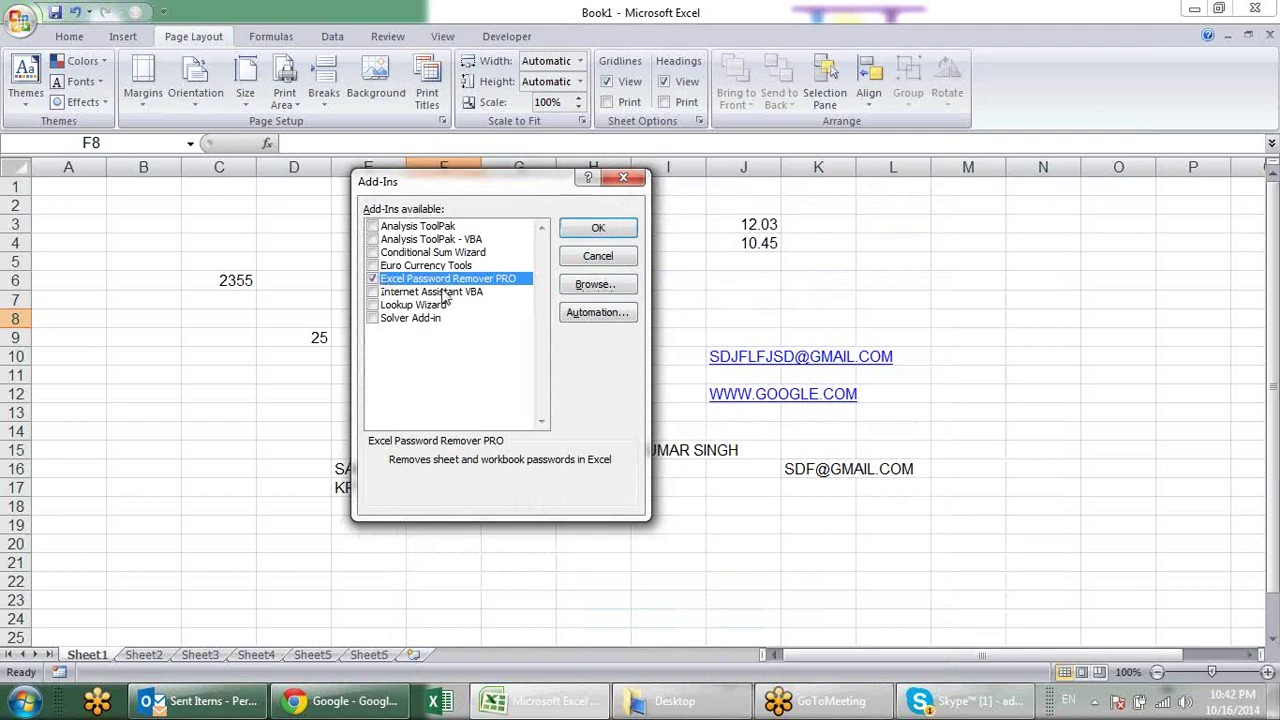
click(599, 234)
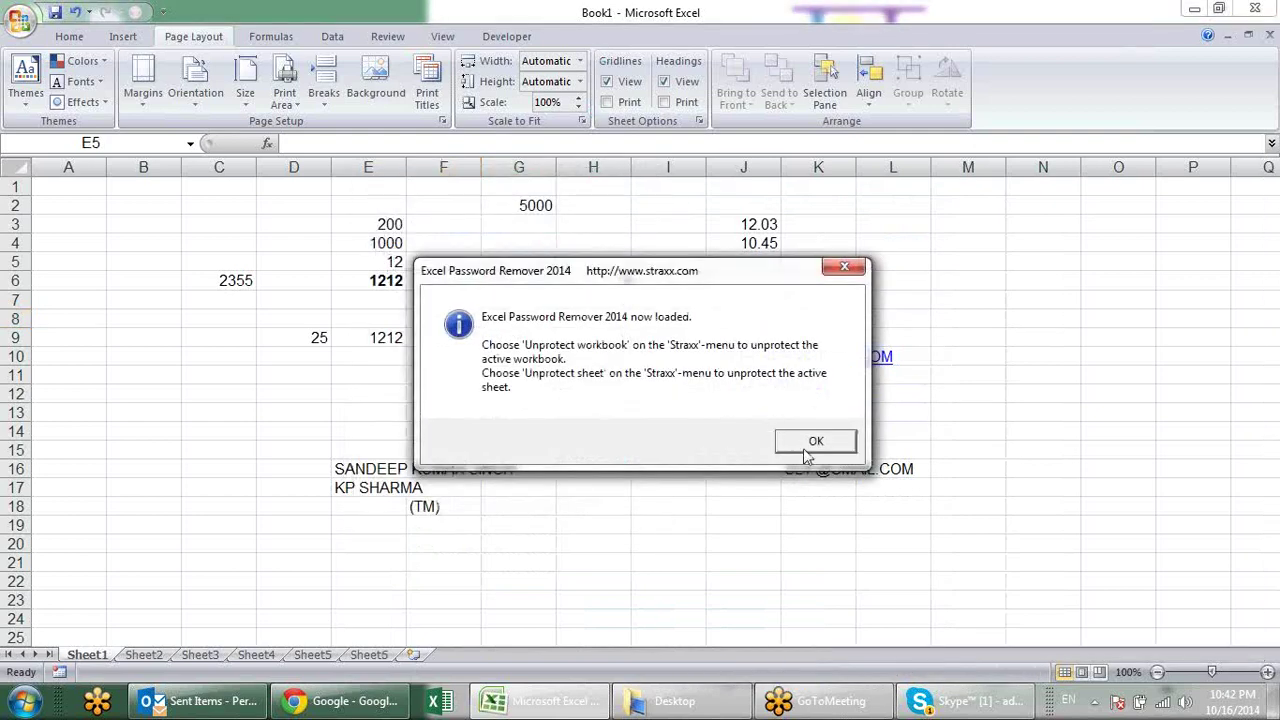
click(800, 444)
- Untick Excel Password Remover PRO in the Add-Ins manager, leaving Internet Assistant VBA off, and confirm
click(572, 36)
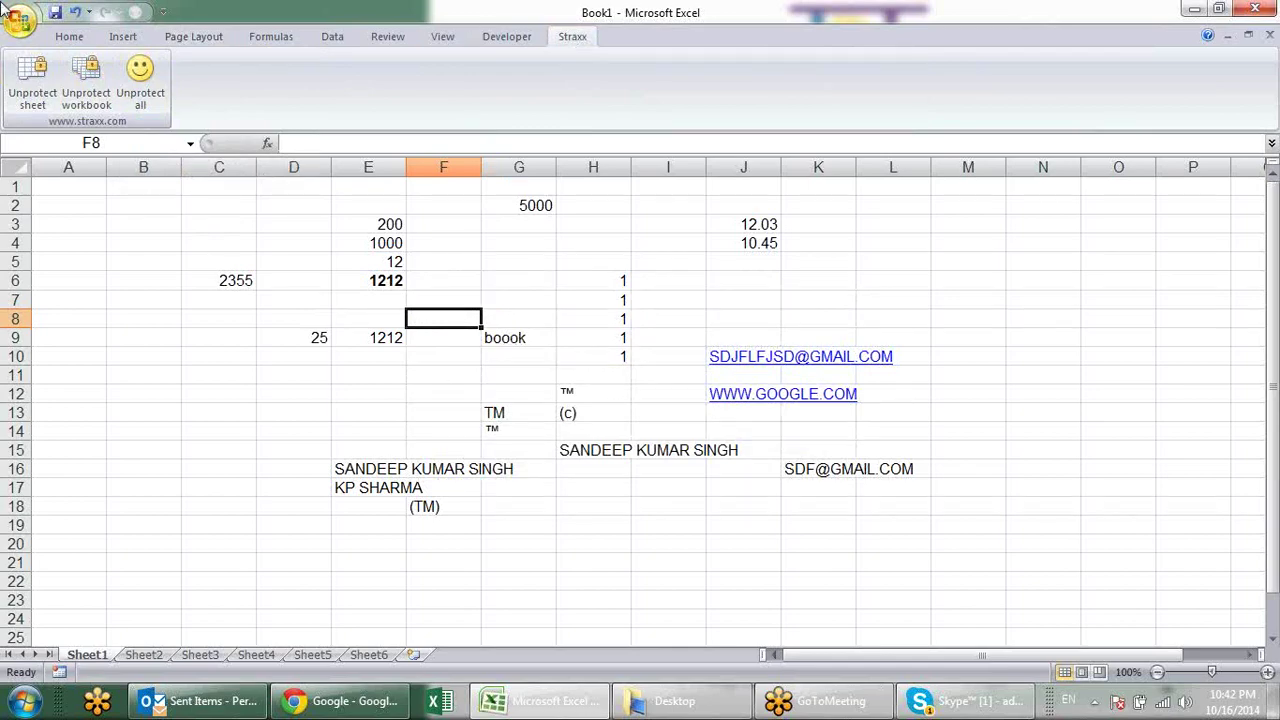
click(20, 20)
click(276, 430)
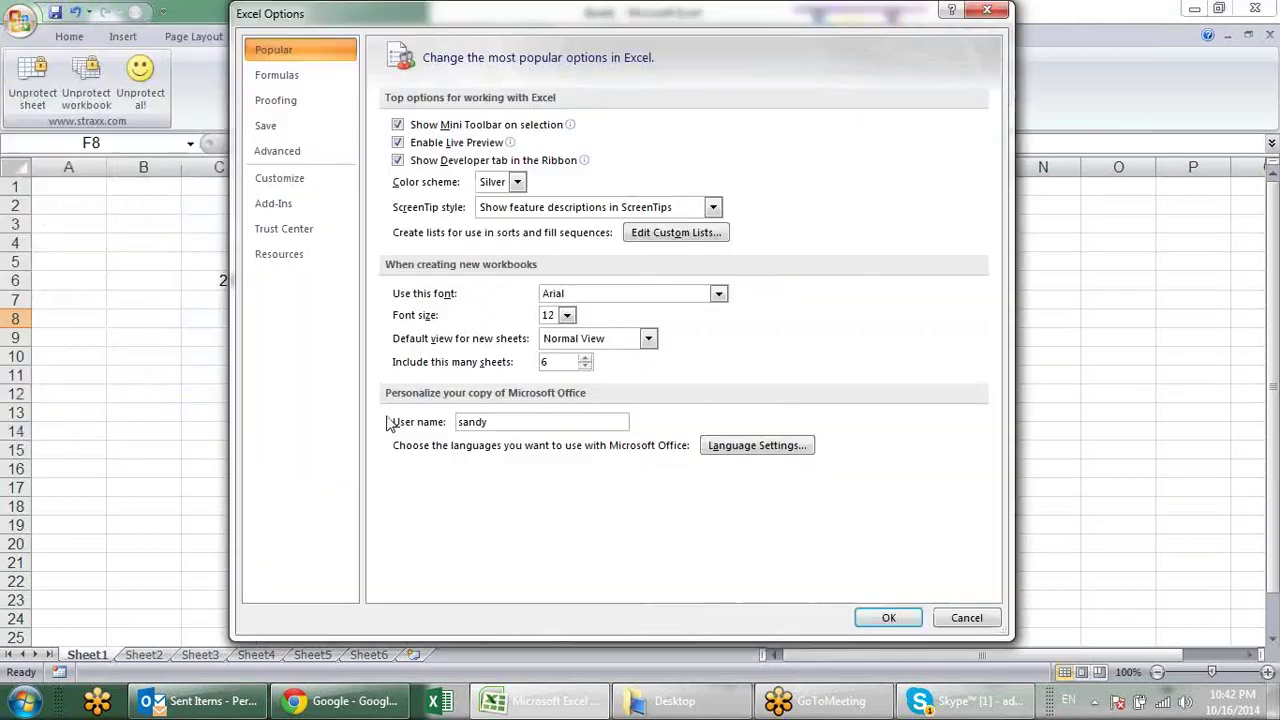
click(290, 203)
click(610, 580)
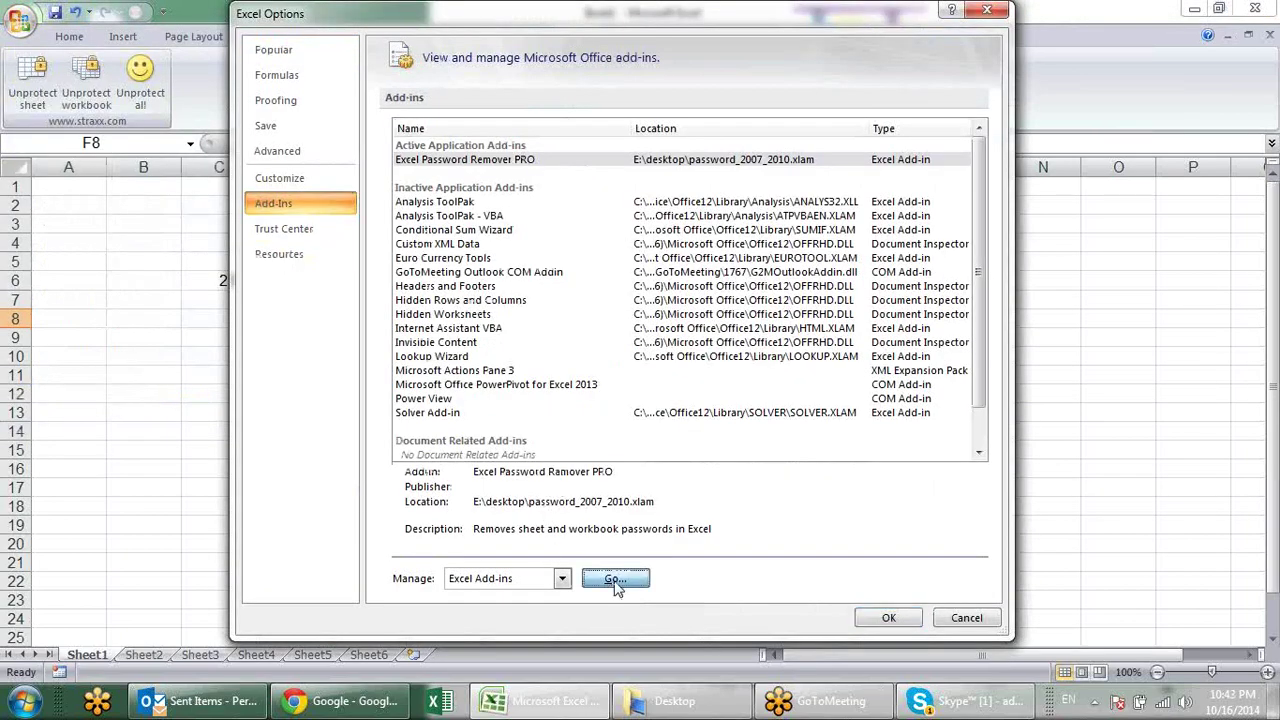
click(374, 291)
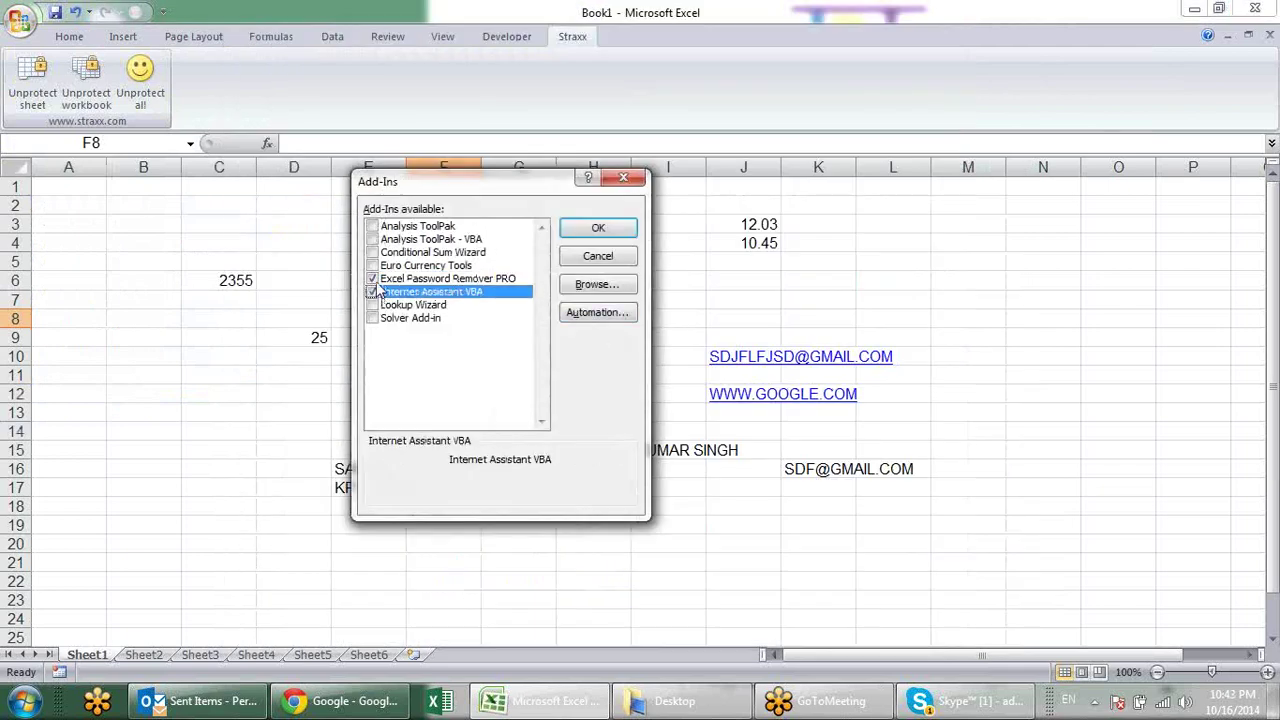
click(372, 278)
click(372, 291)
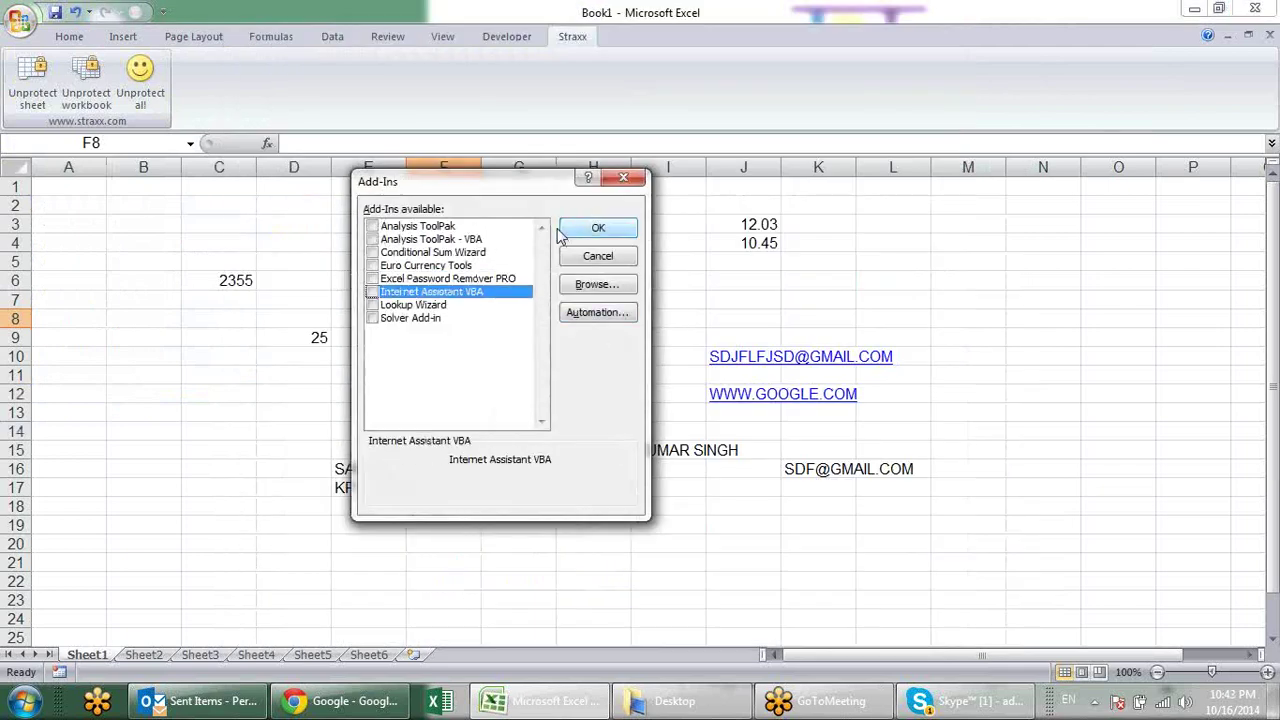
click(596, 232)
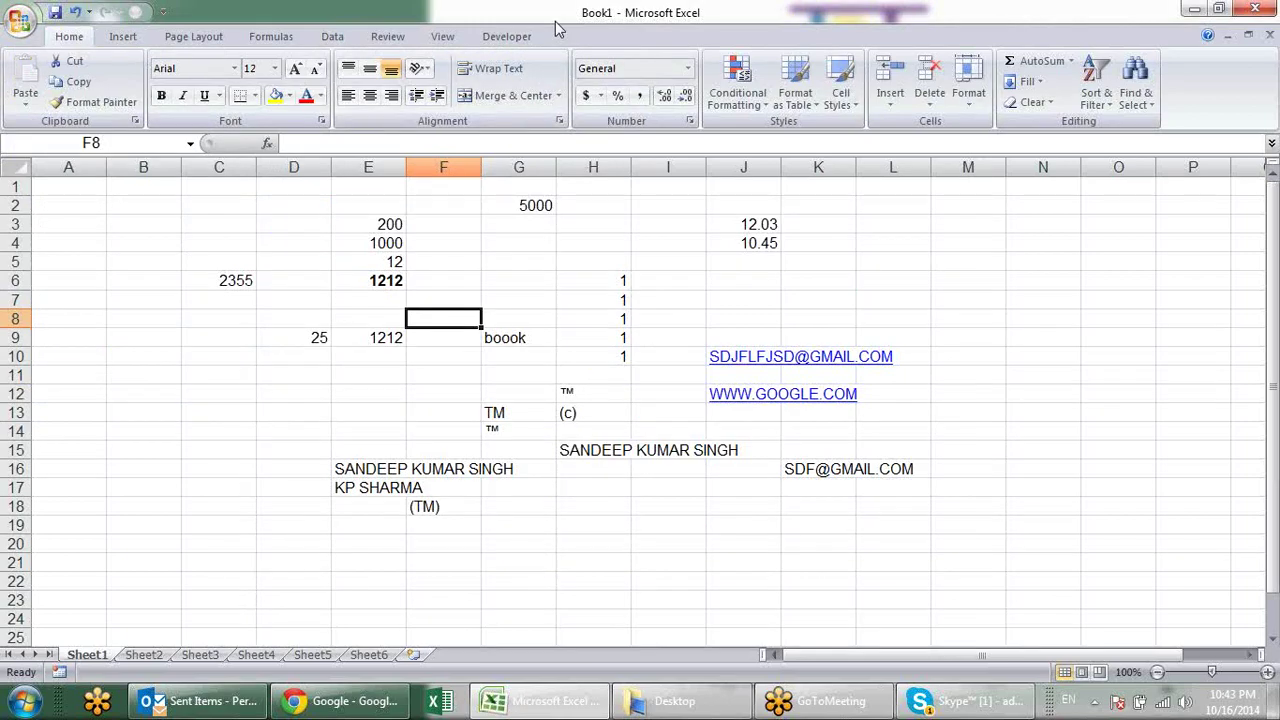
click(214, 356)
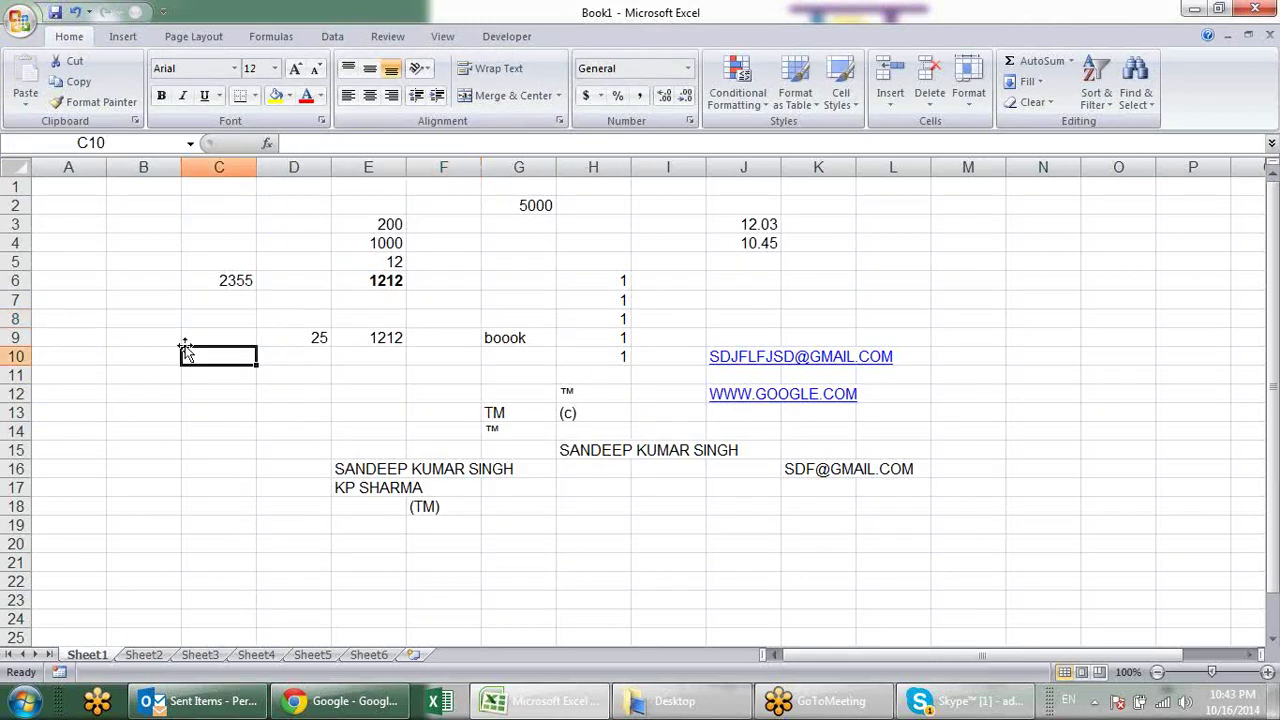
- Browse the Advanced and Add-Ins pages of Excel Options, then open the Trust Center settings
click(20, 21)
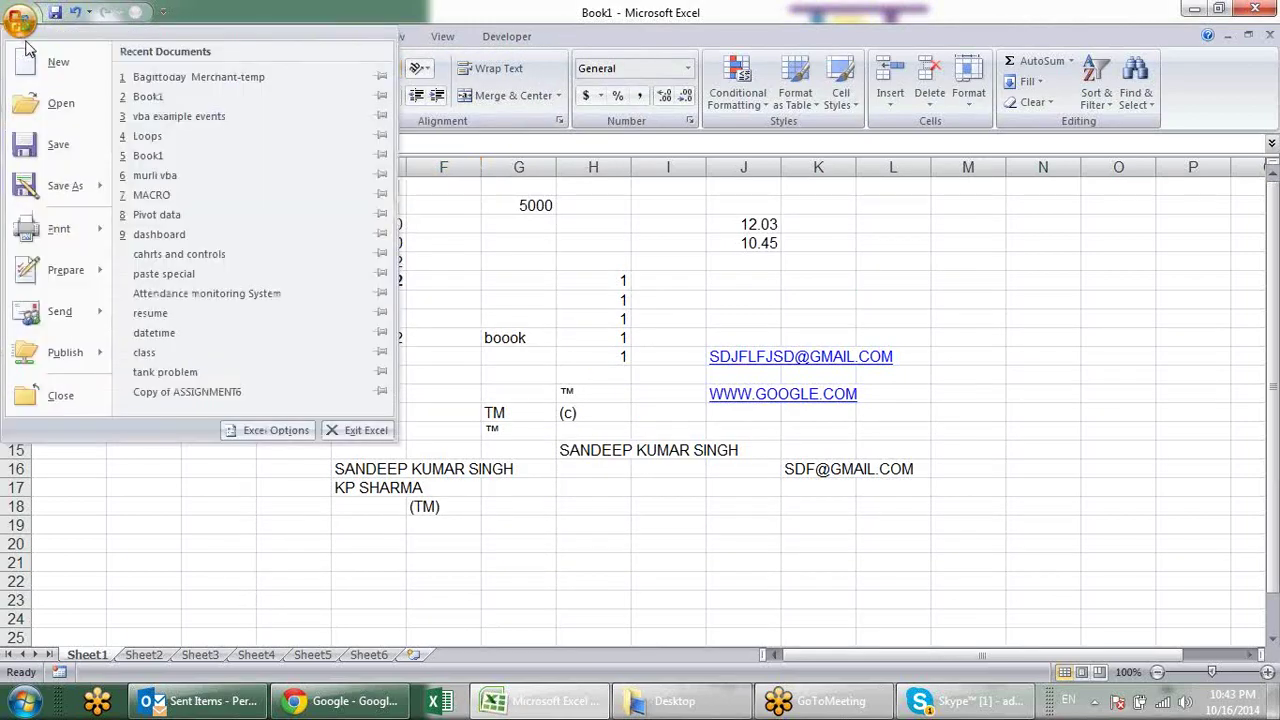
click(270, 432)
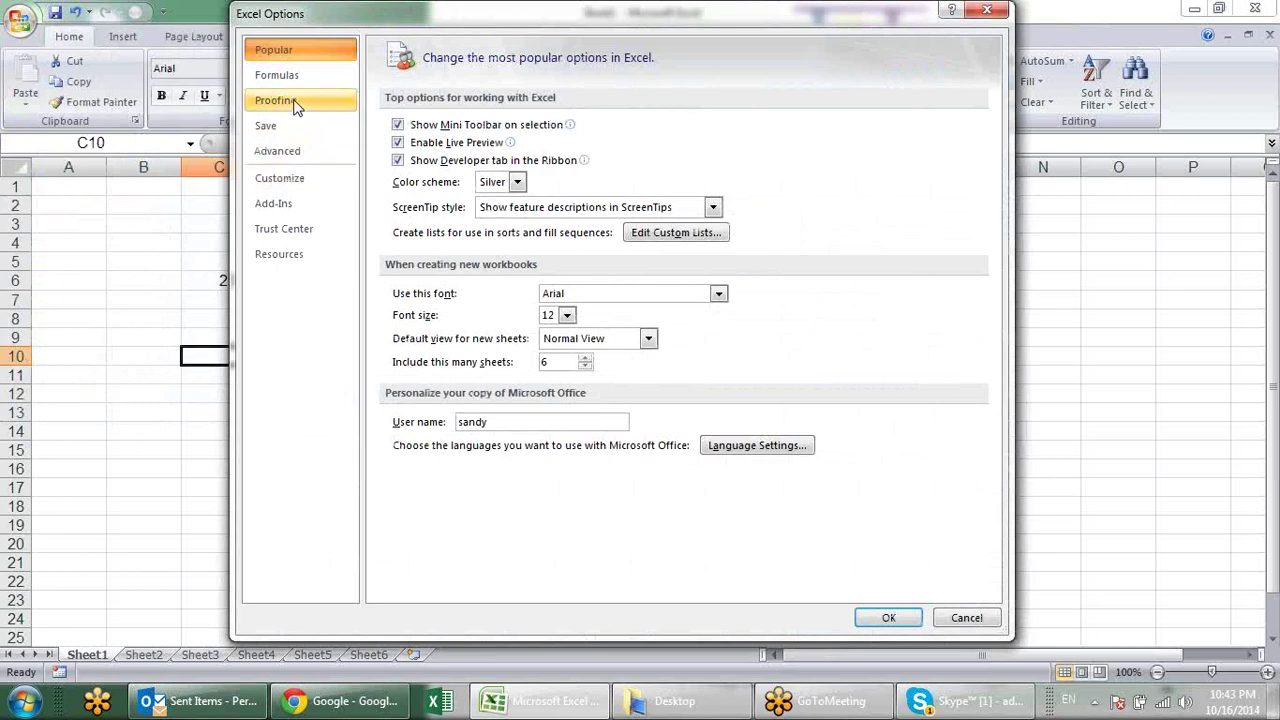
click(310, 150)
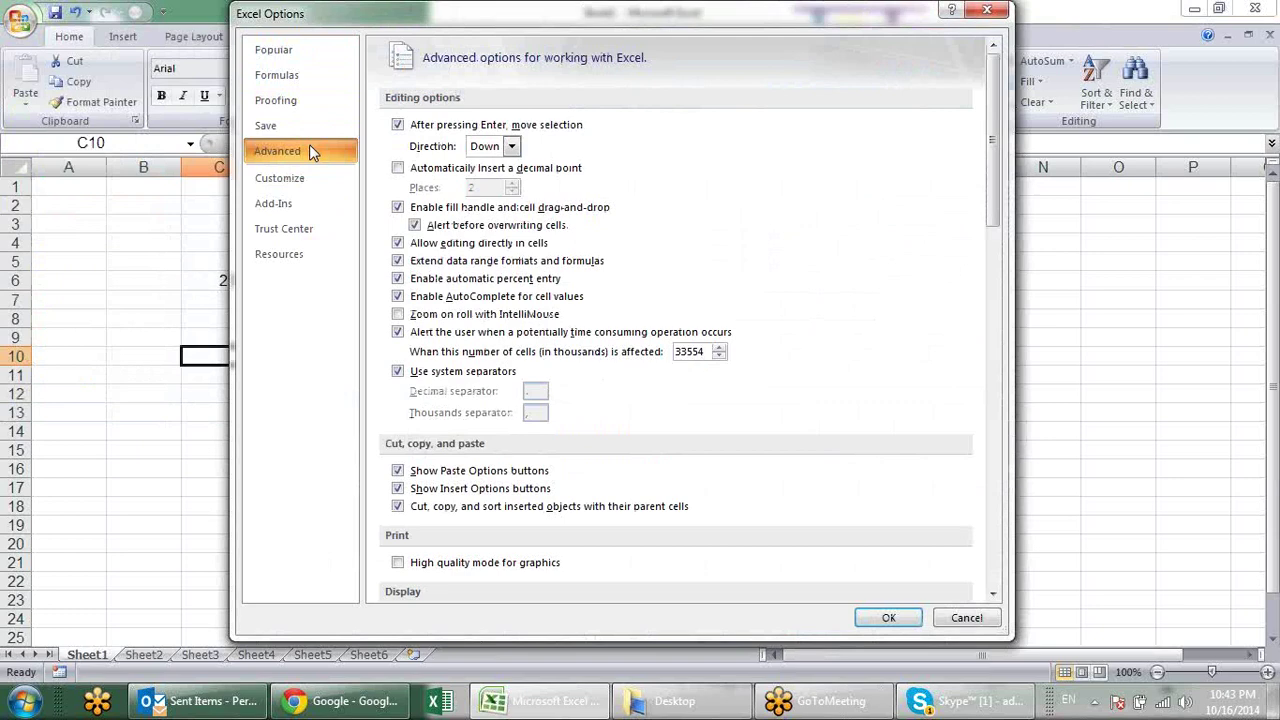
click(312, 204)
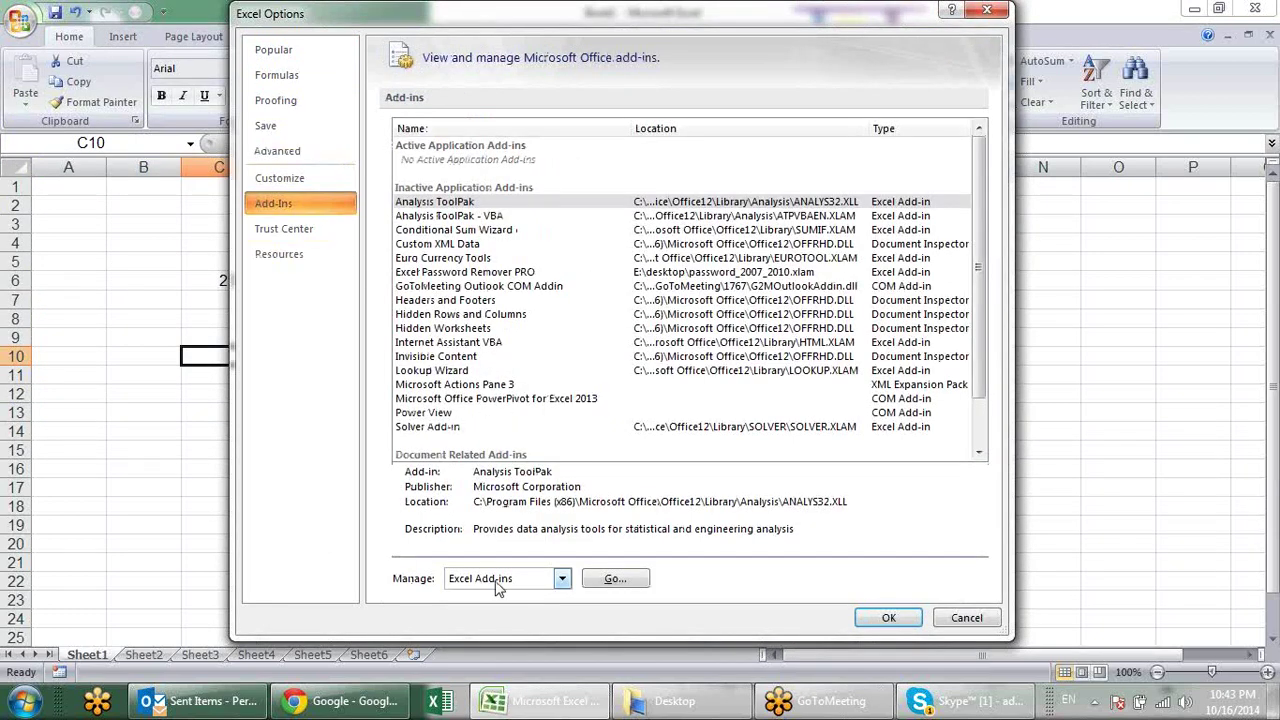
click(330, 235)
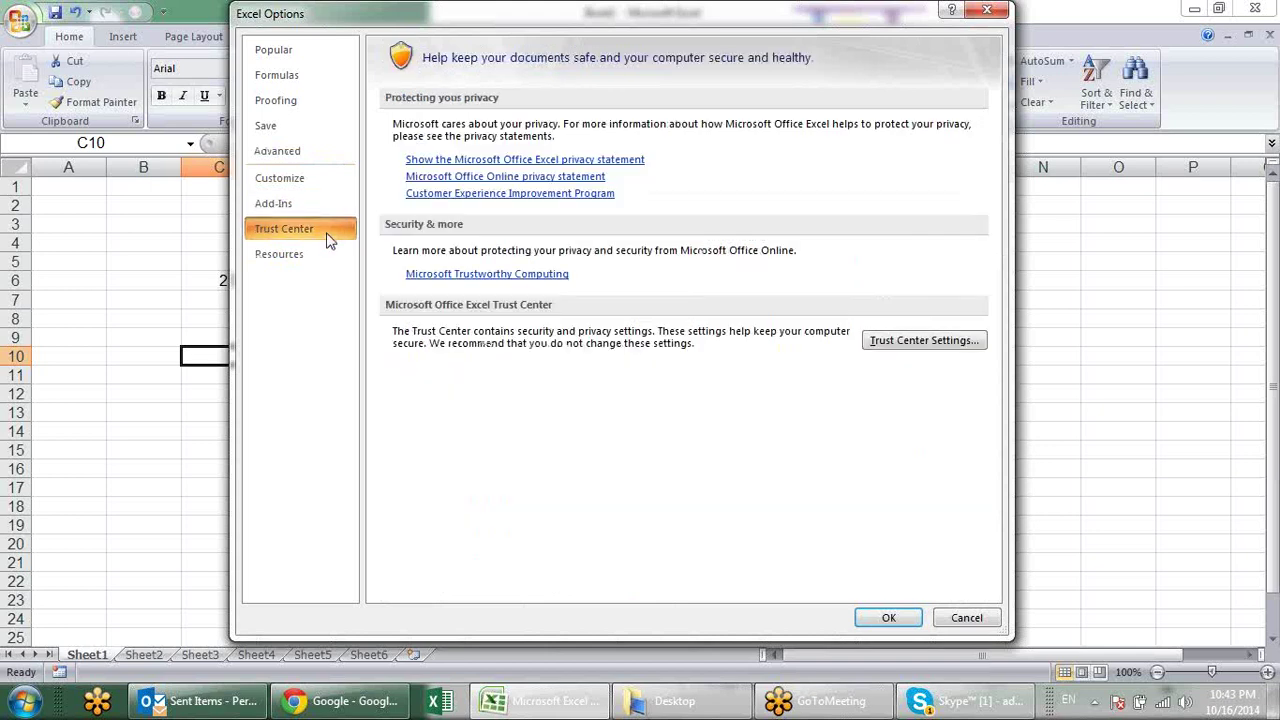
click(922, 341)
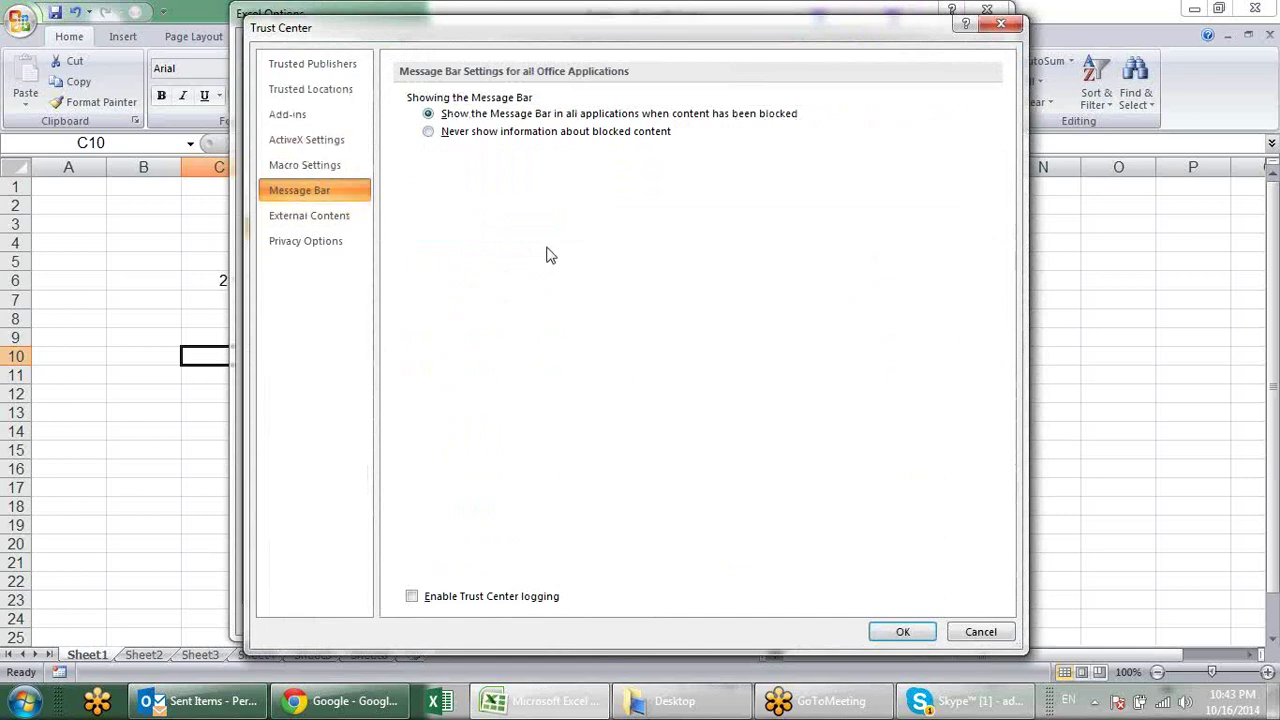
- Tick then untick Disable all Application Add-ins, view ActiveX Settings, and close both dialogs
click(330, 121)
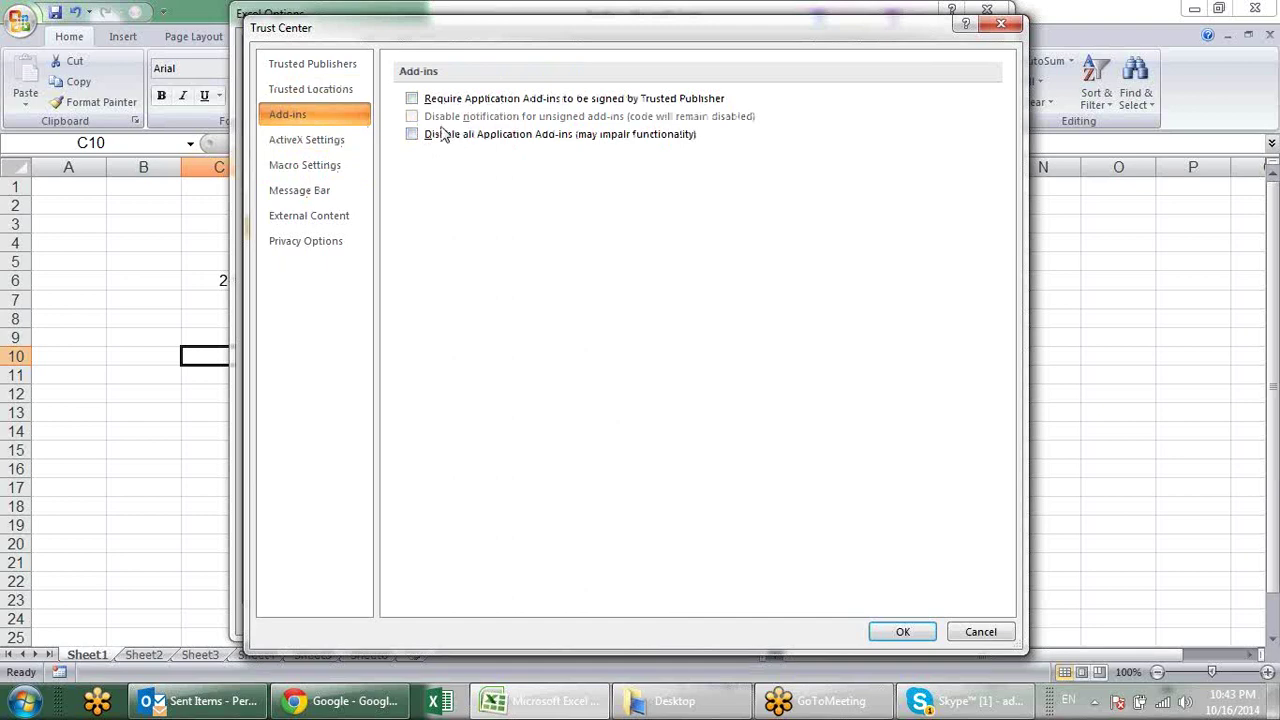
click(422, 134)
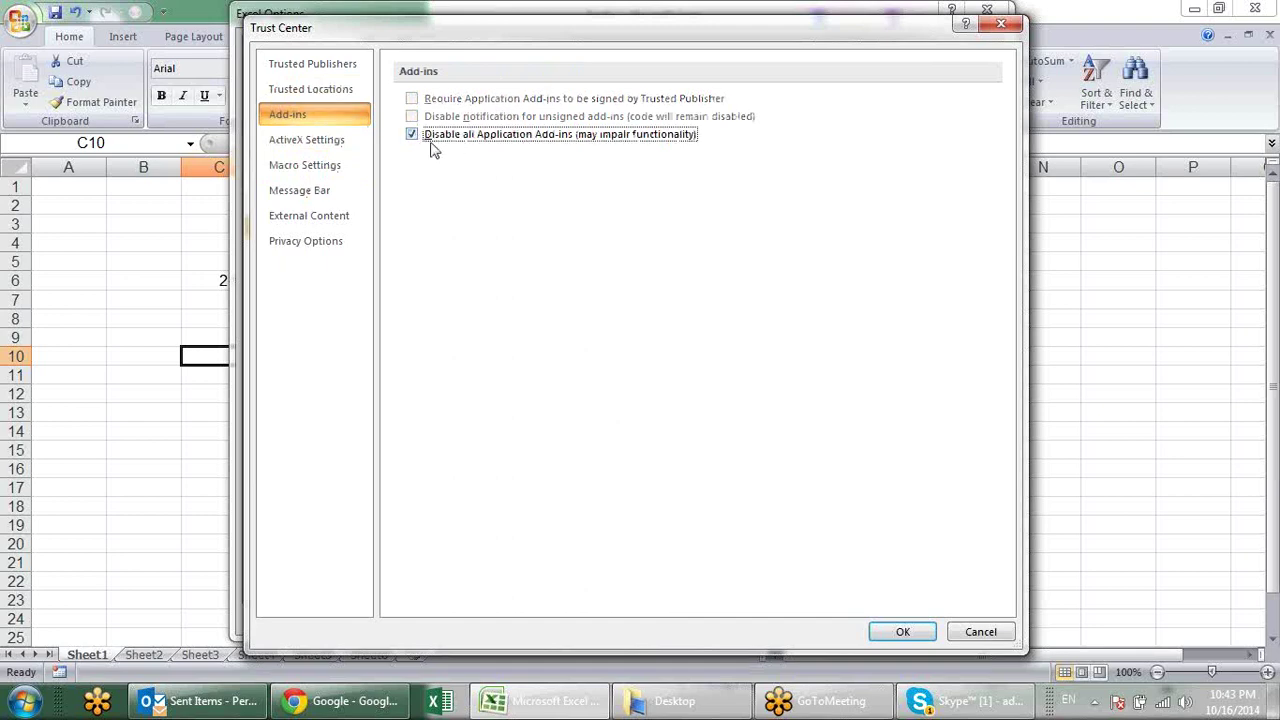
click(412, 134)
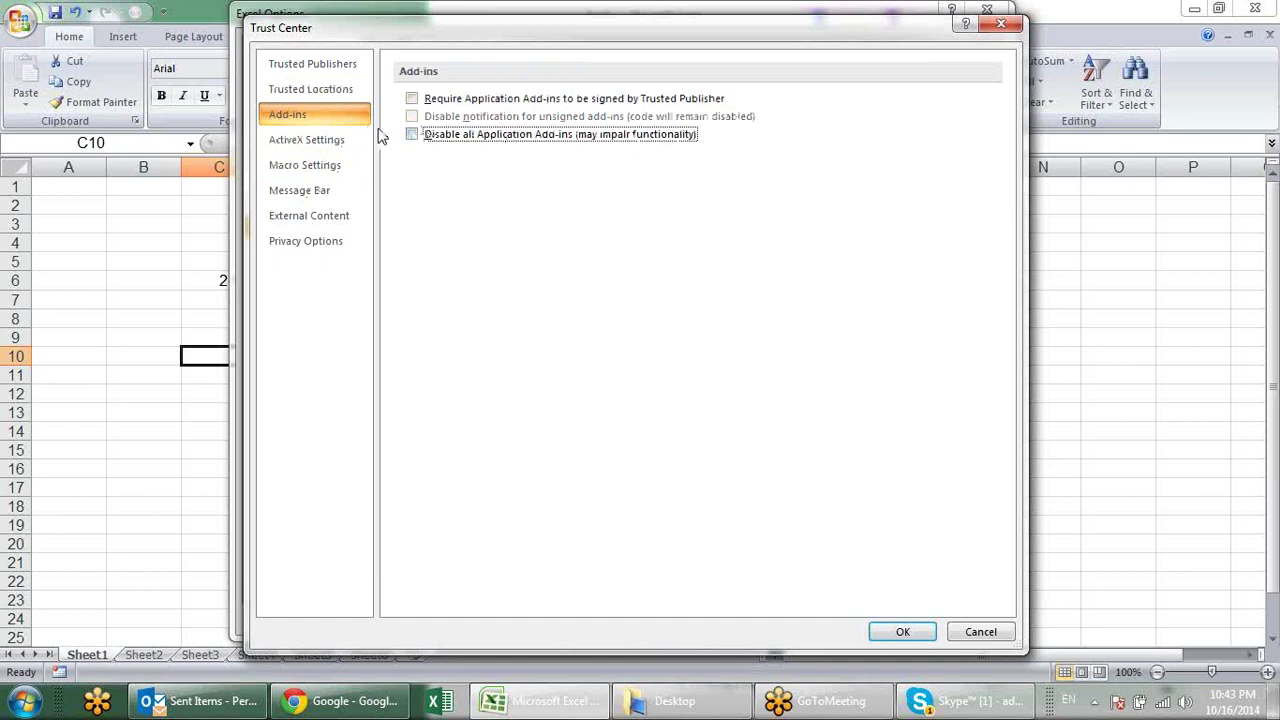
click(350, 141)
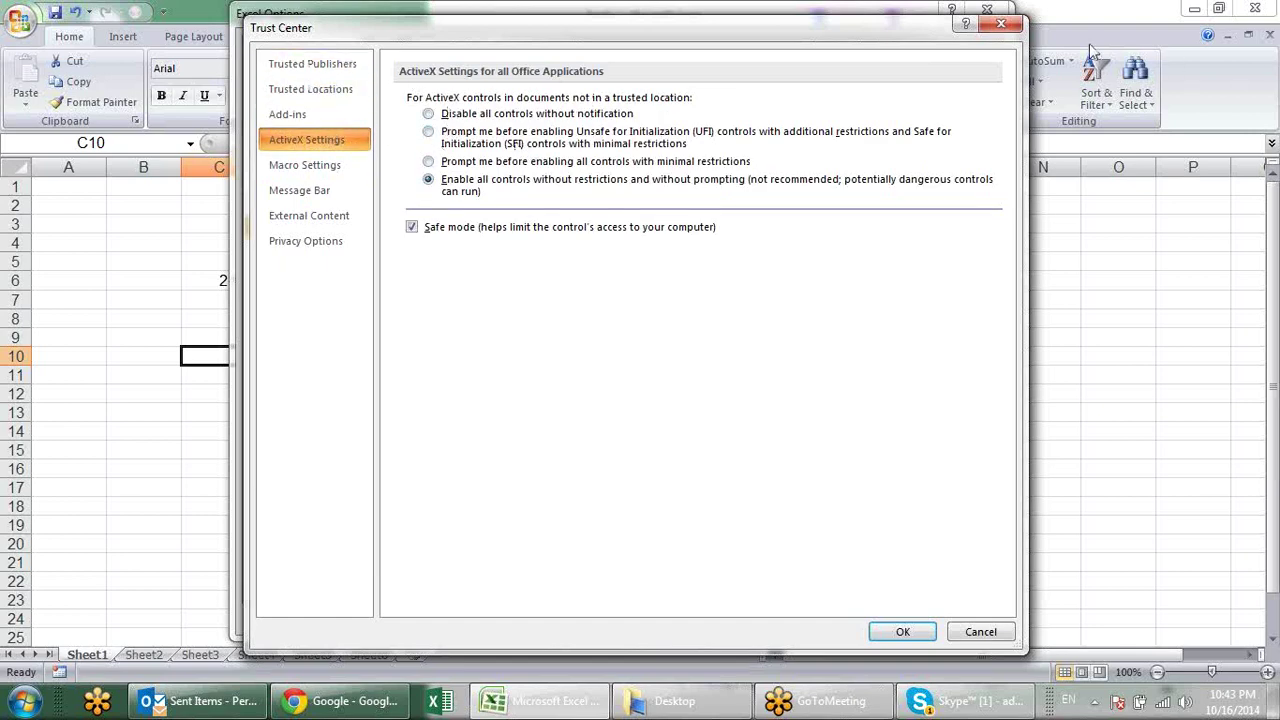
click(1001, 23)
click(987, 9)
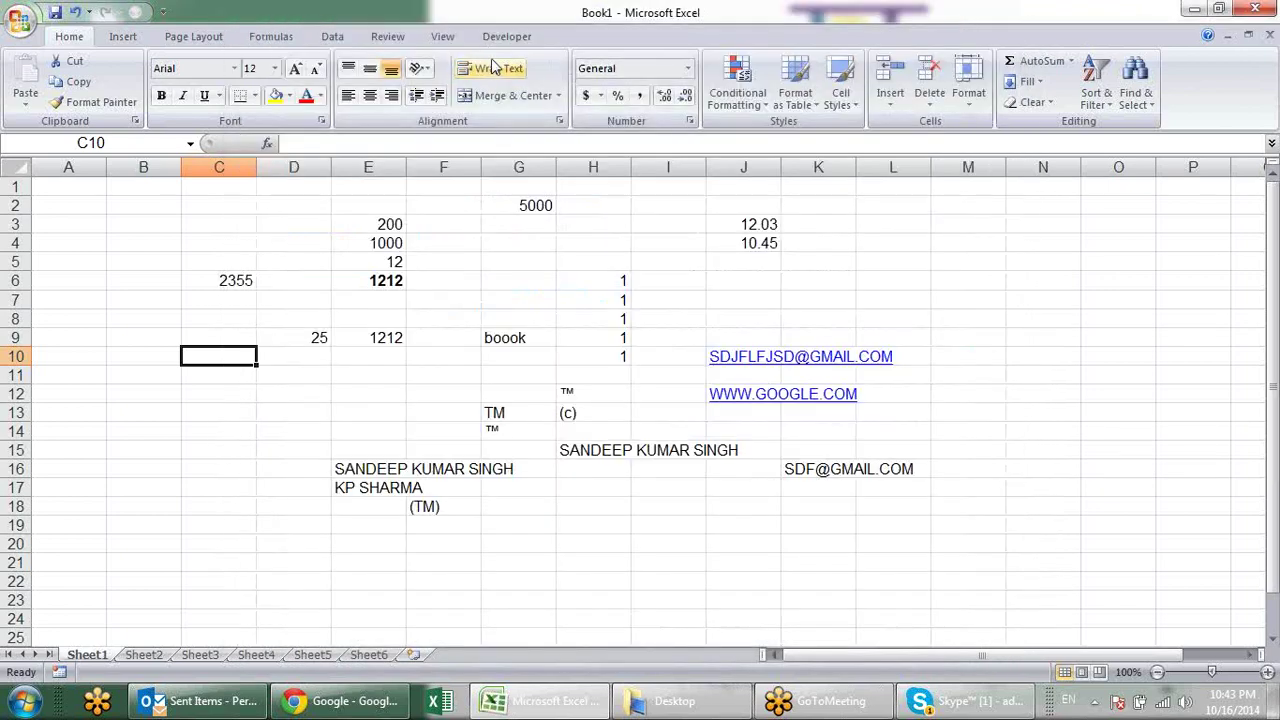
click(507, 36)
click(254, 108)
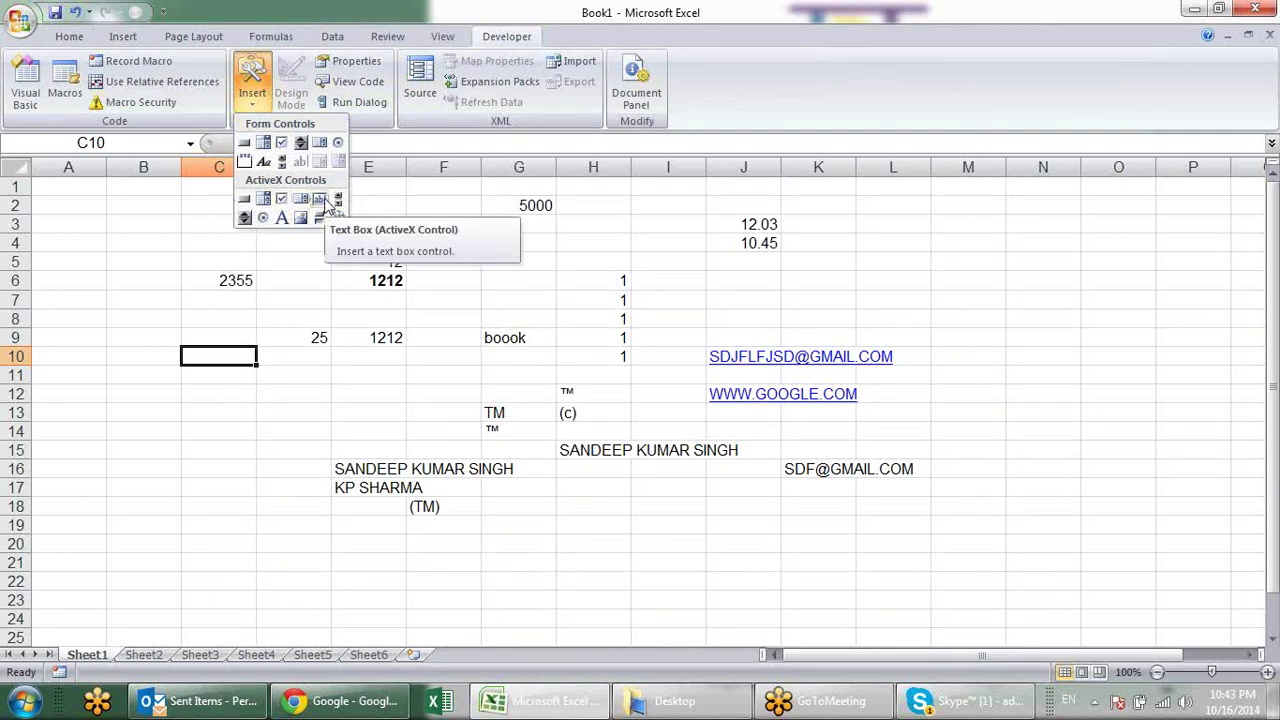
click(343, 290)
click(20, 22)
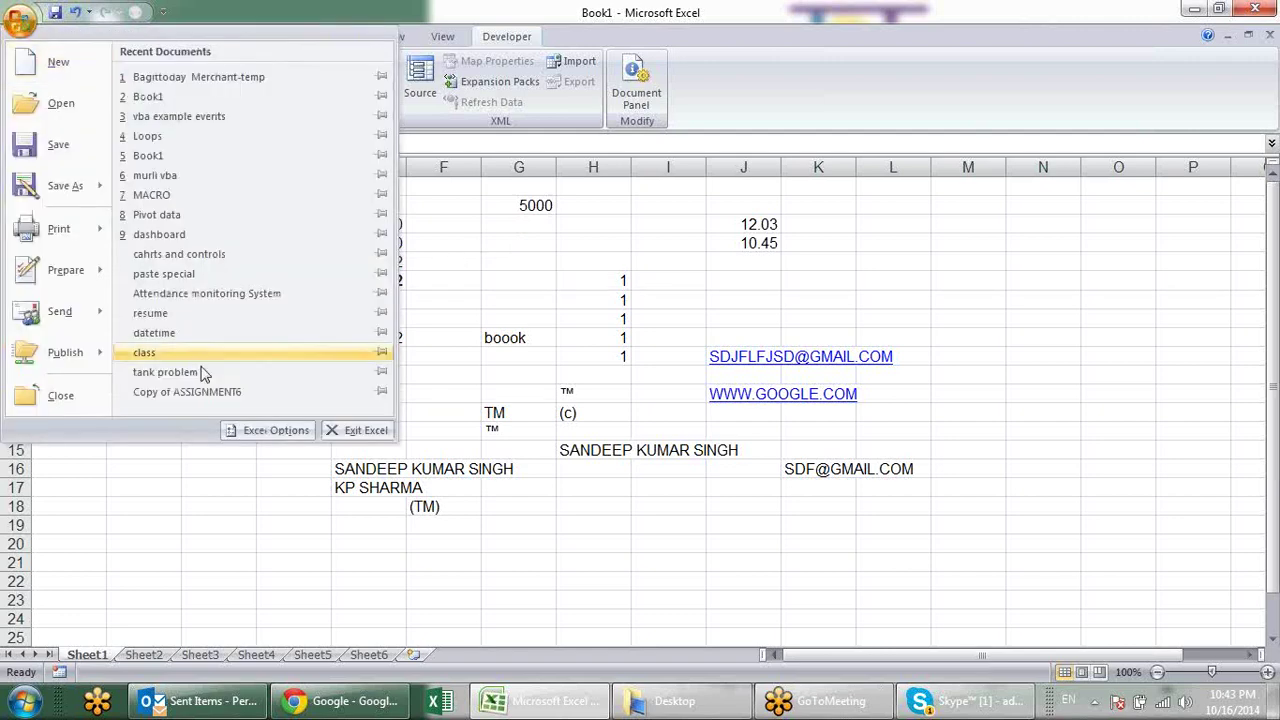
click(265, 431)
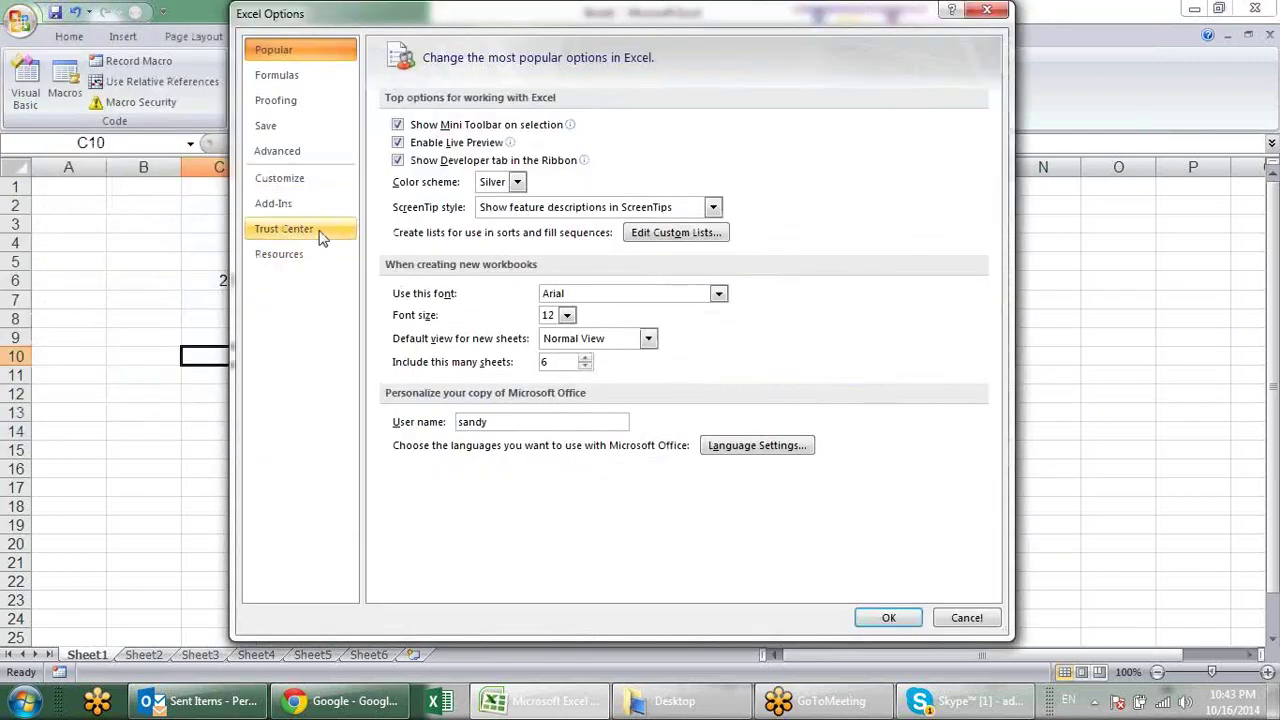
click(318, 231)
click(916, 341)
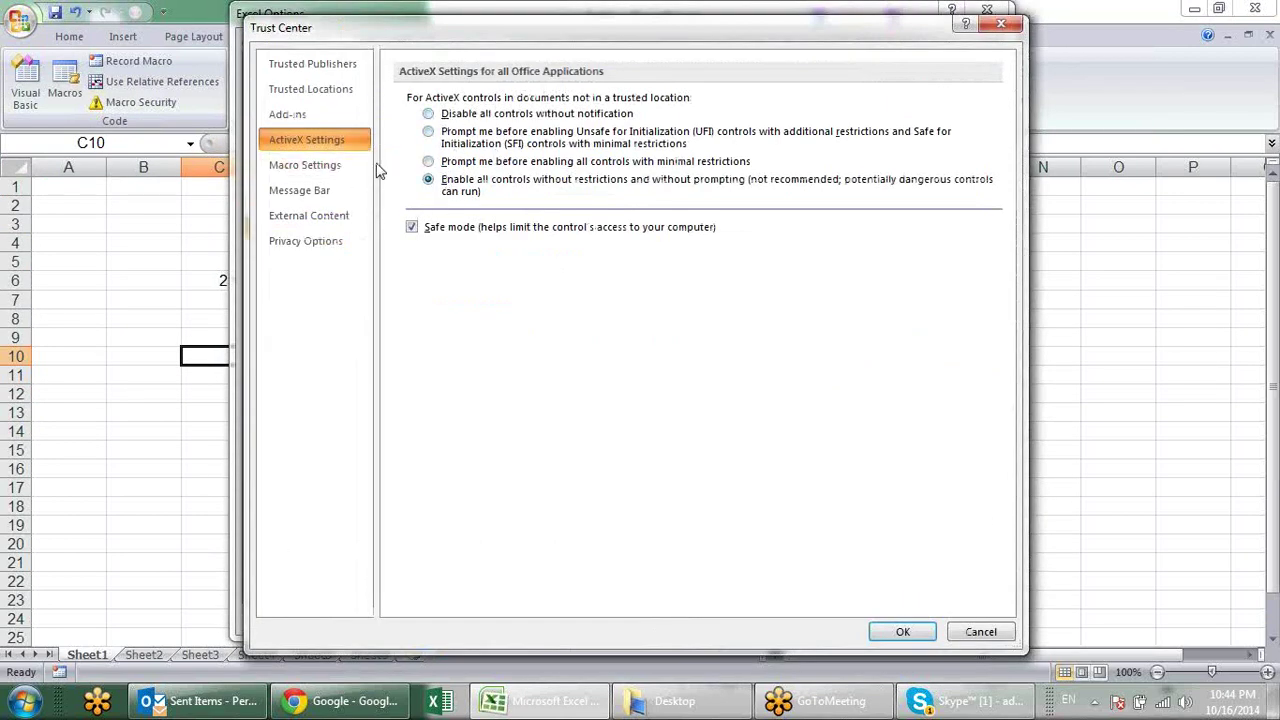
click(305, 165)
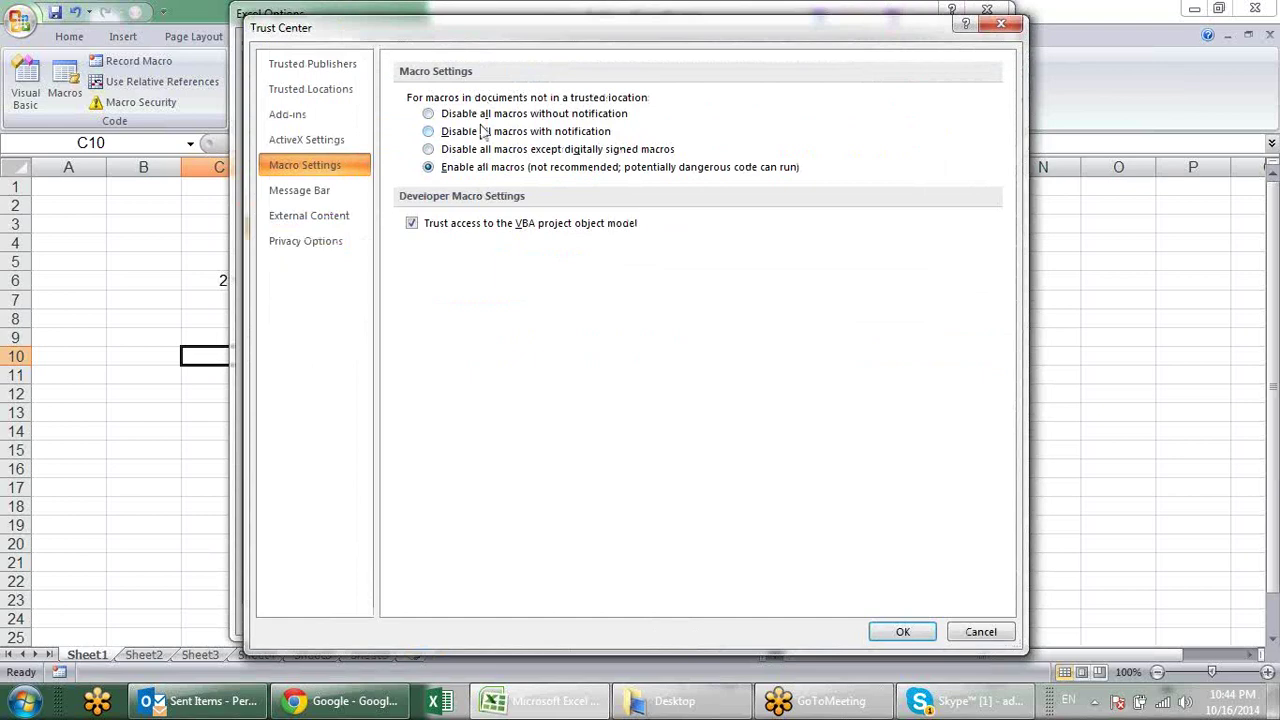
click(368, 190)
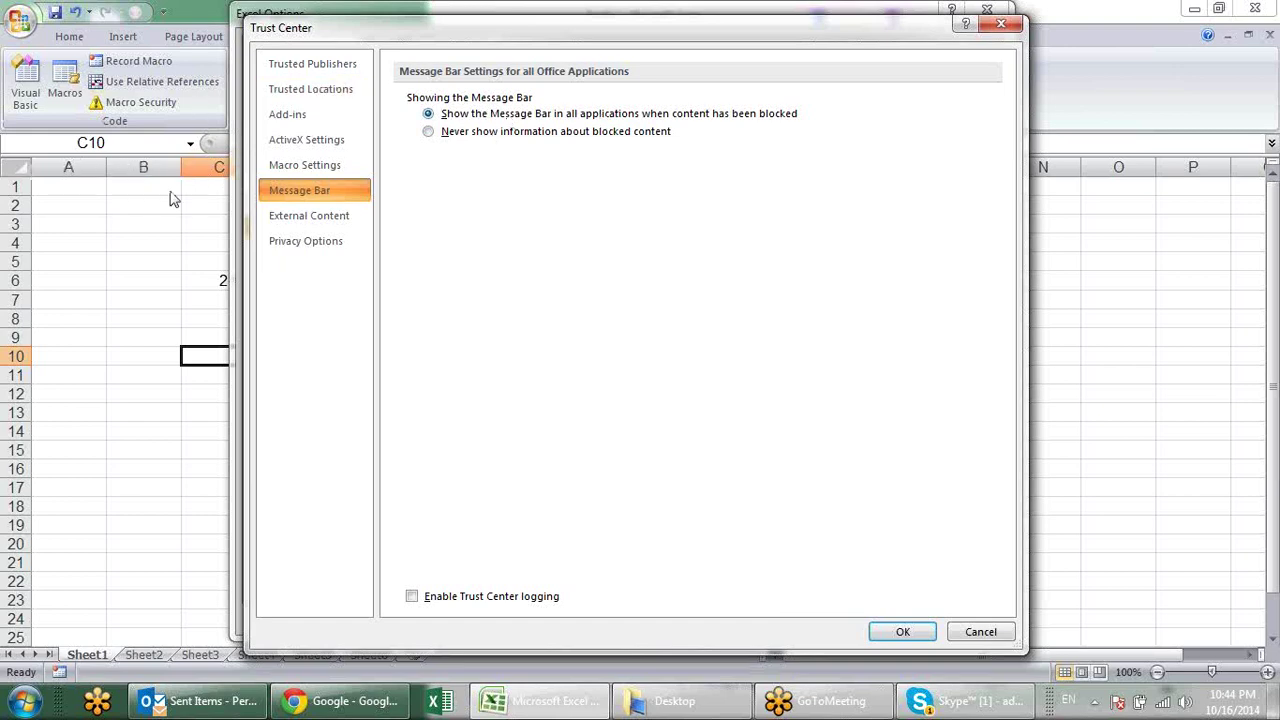
click(348, 218)
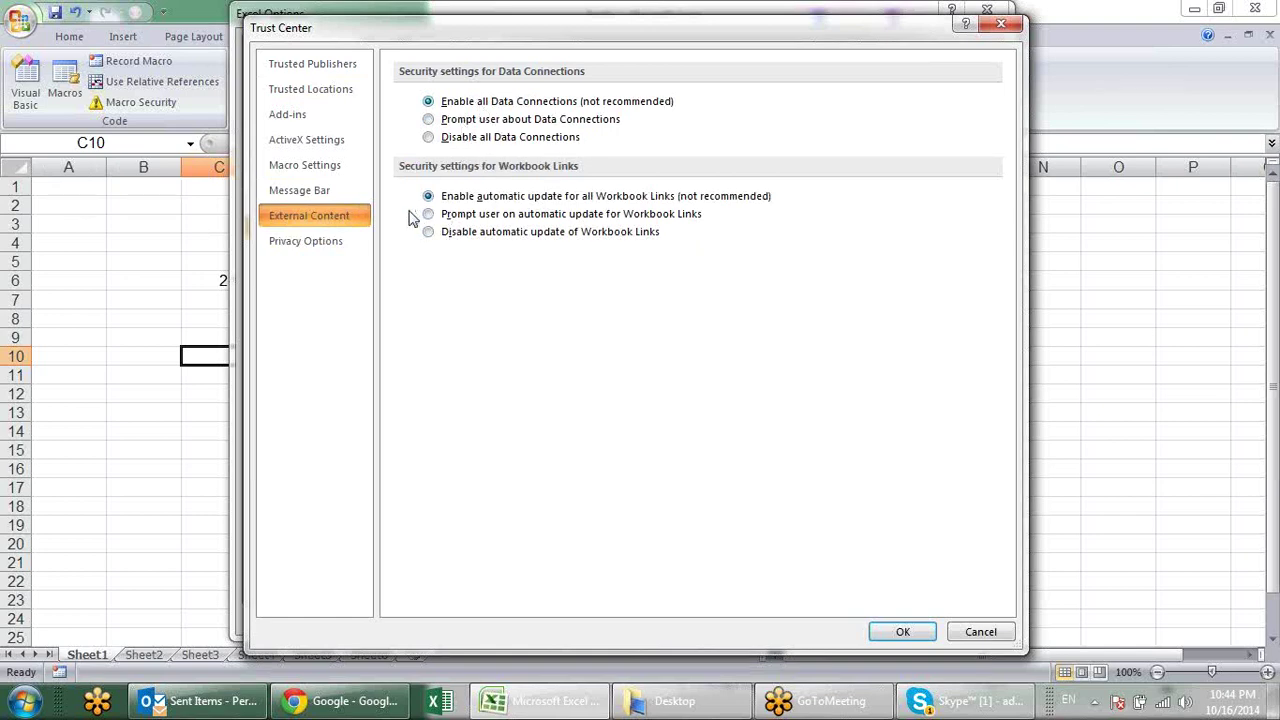
click(366, 243)
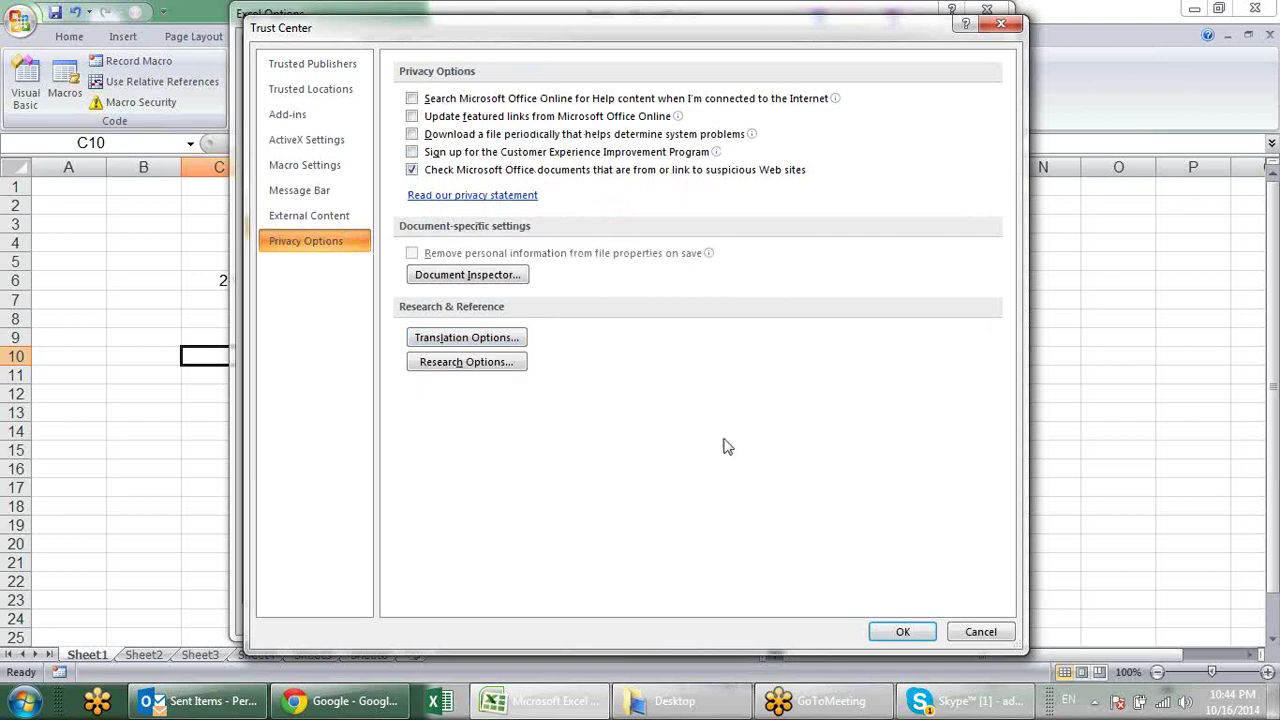
click(905, 630)
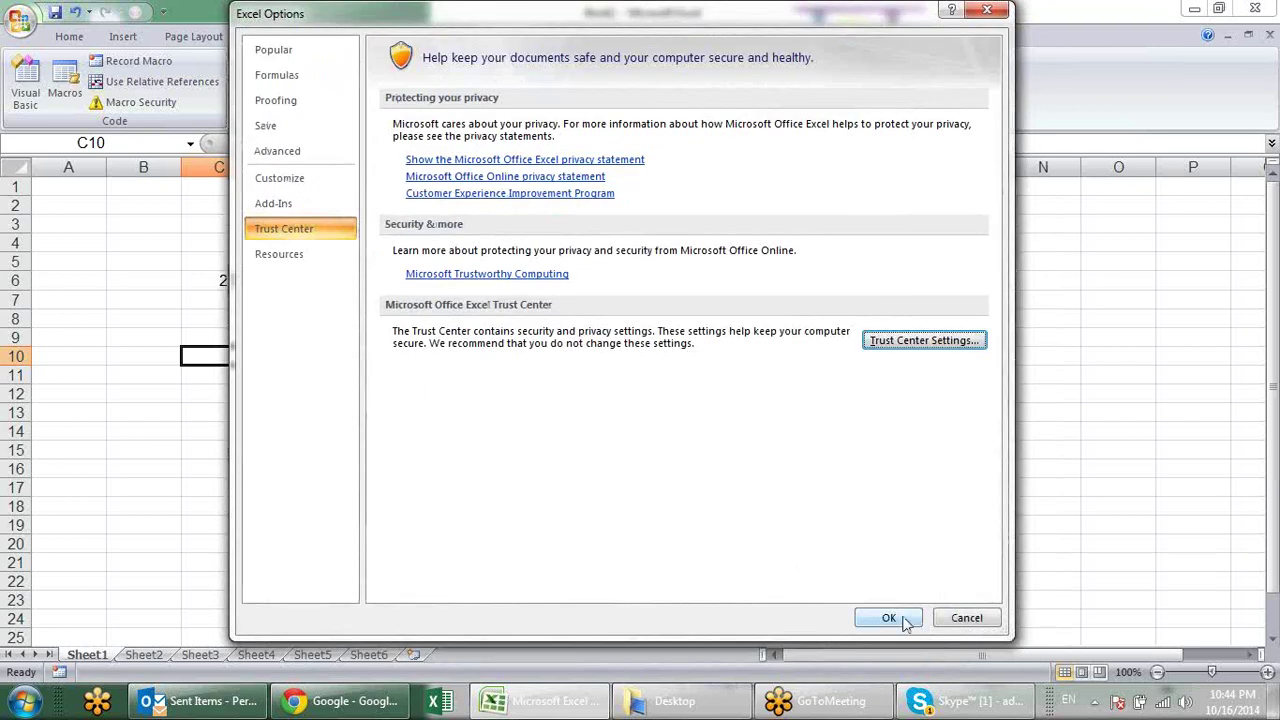
click(337, 257)
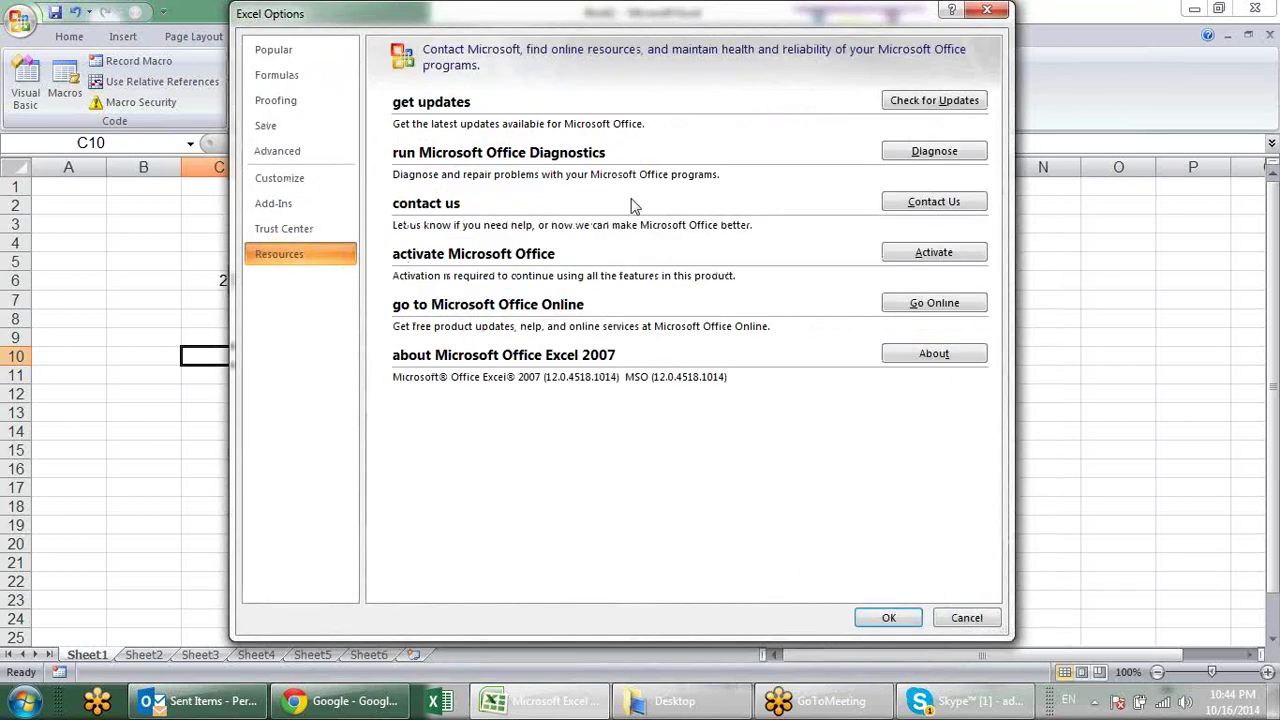
click(881, 625)
click(510, 506)
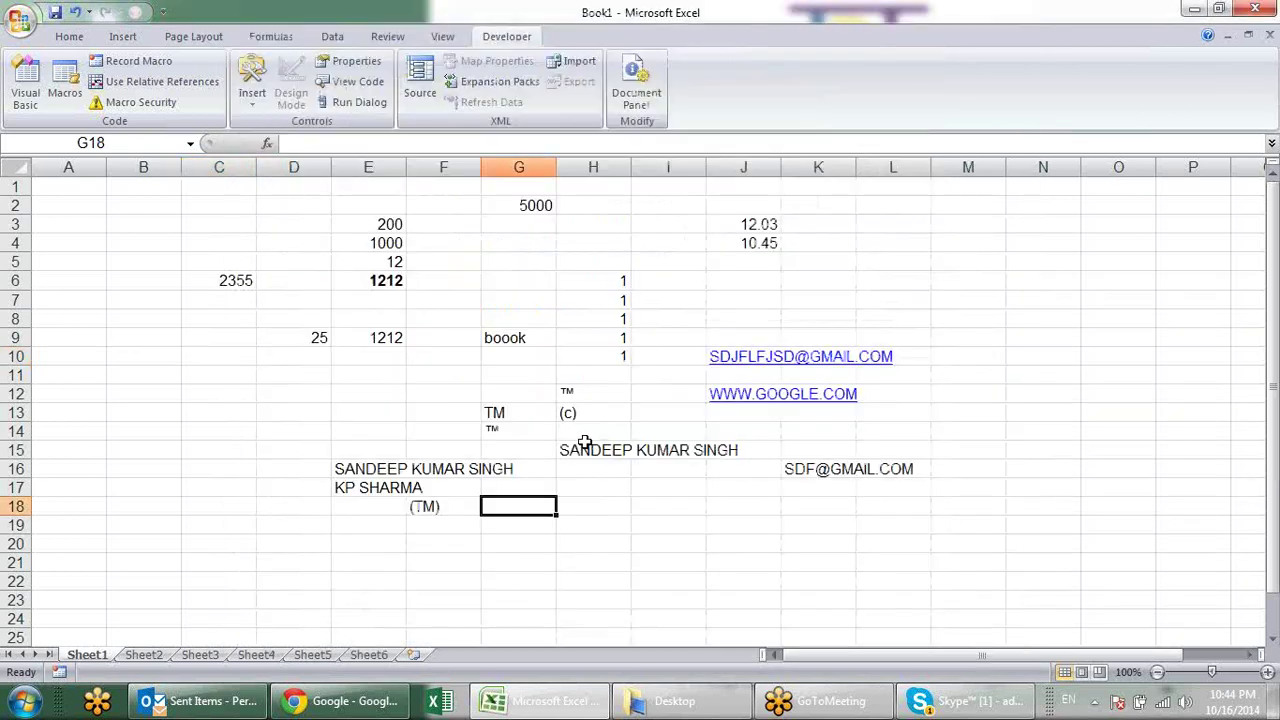
click(572, 286)
click(687, 323)
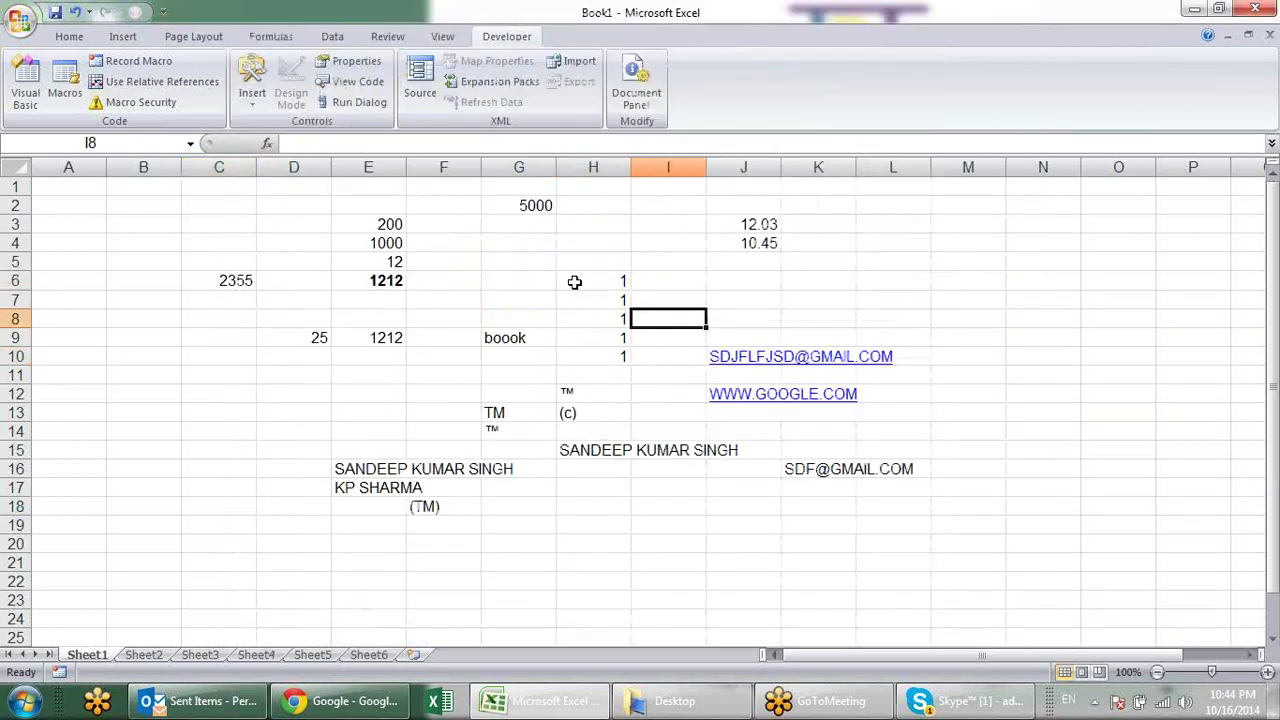
click(507, 273)
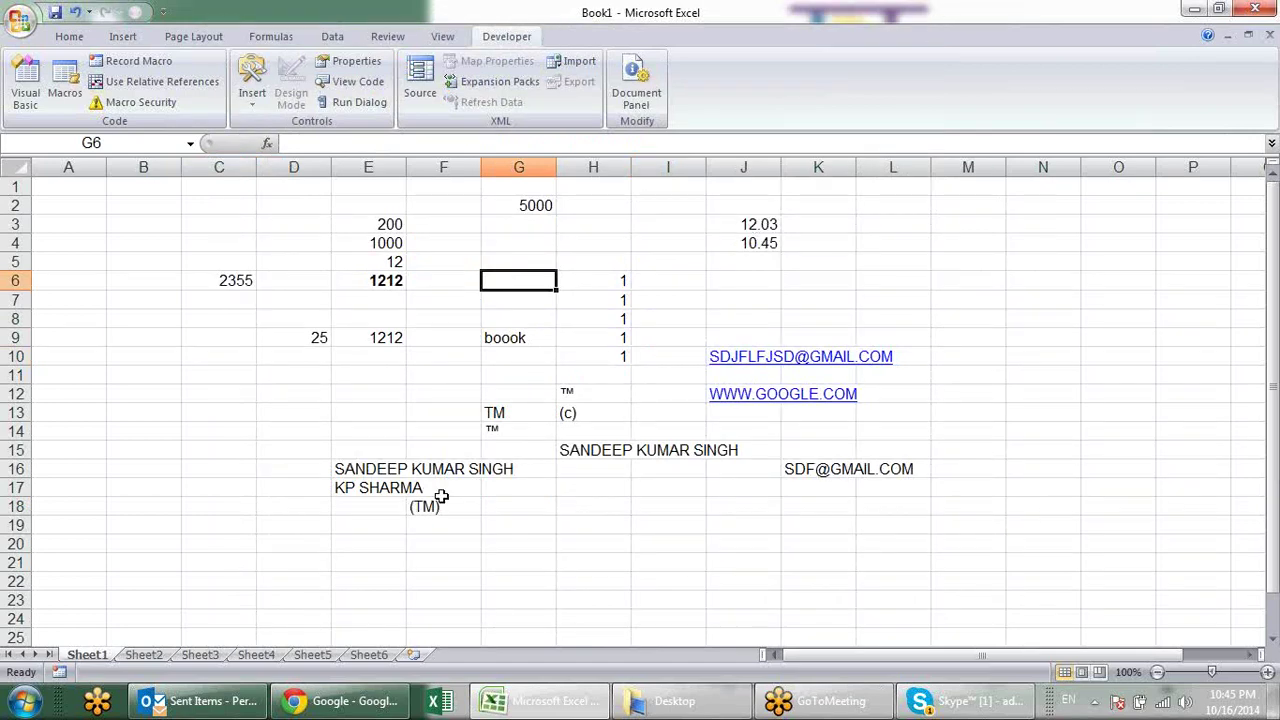
click(462, 540)
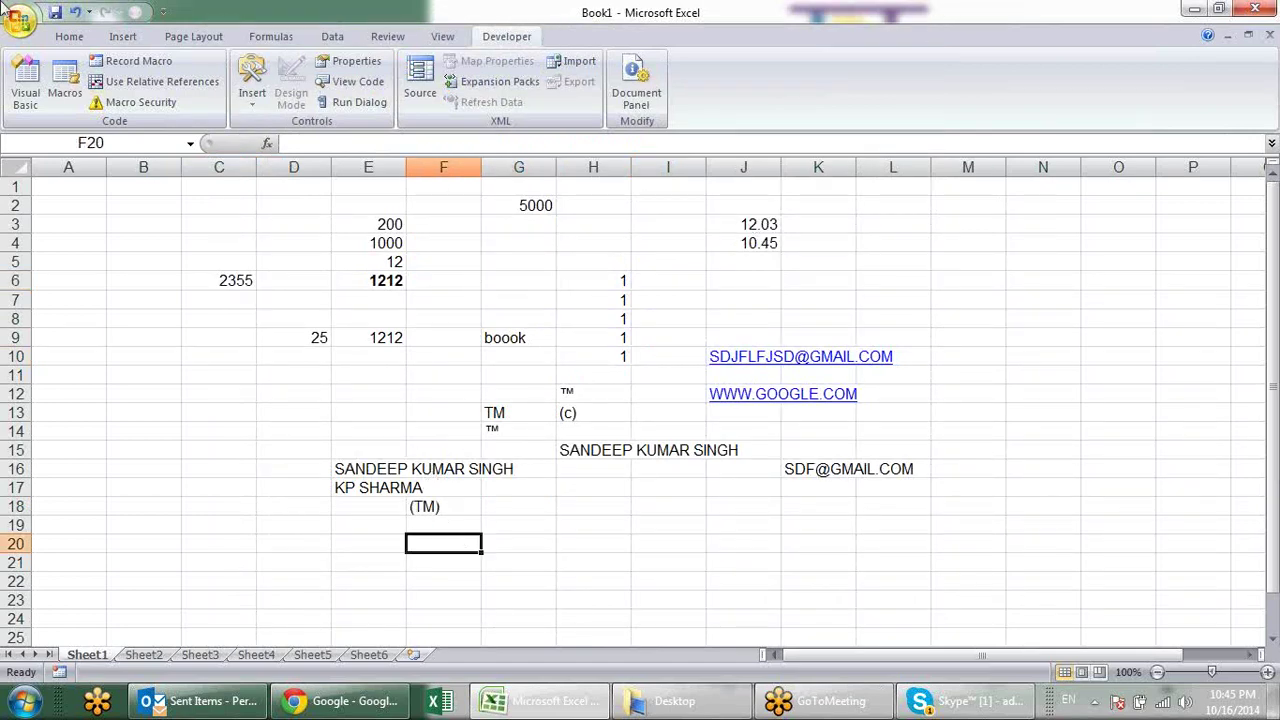
click(56, 38)
click(250, 392)
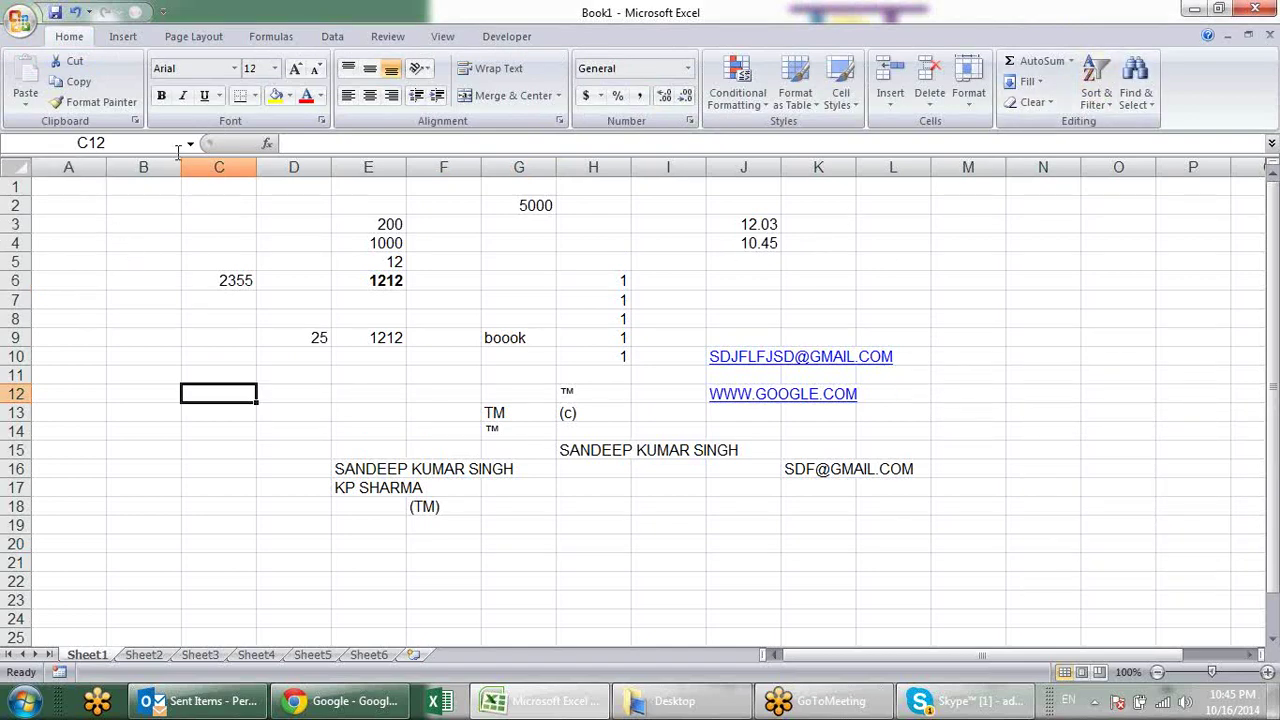
- Switch to the empty Sheet2 and select cell G7
click(140, 658)
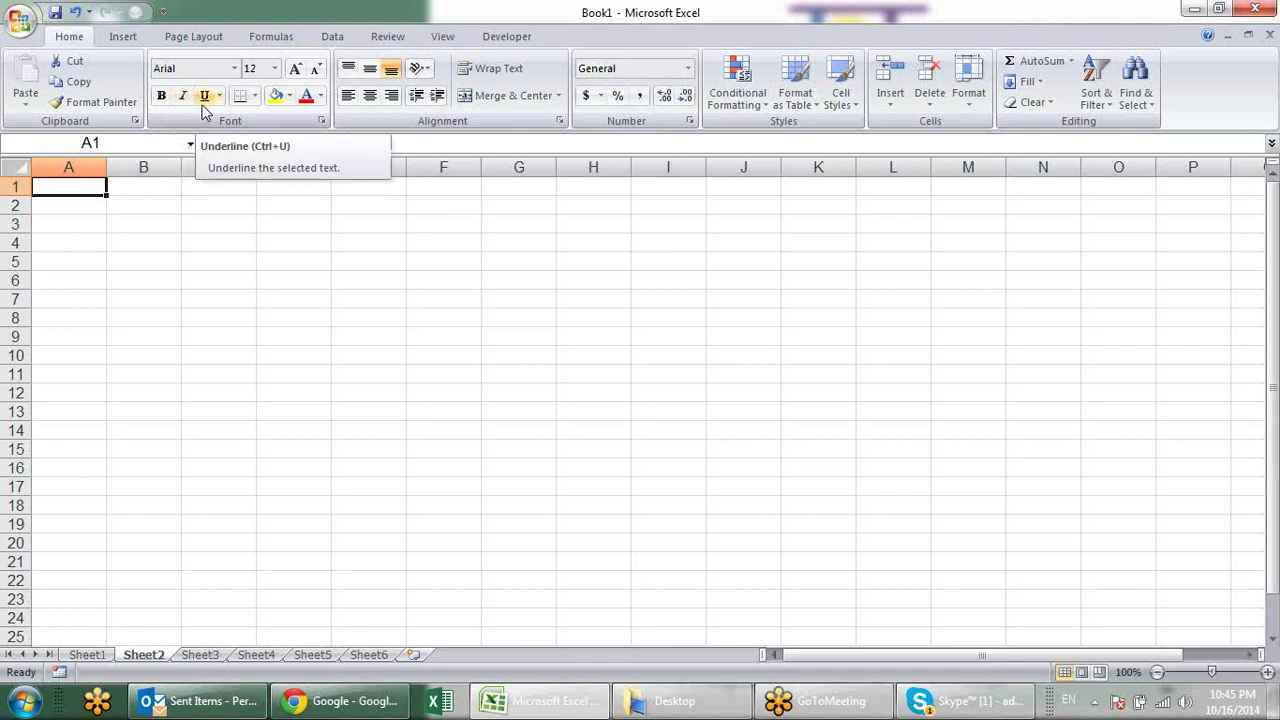
click(484, 296)
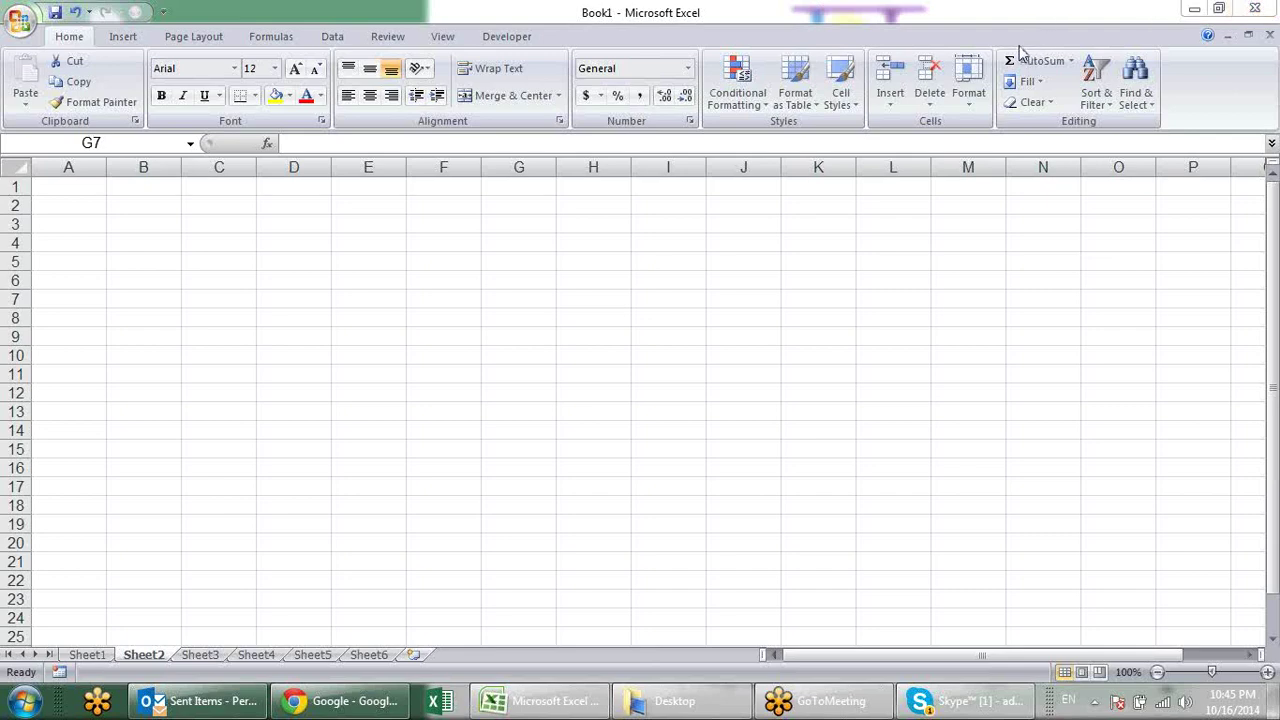
click(680, 127)
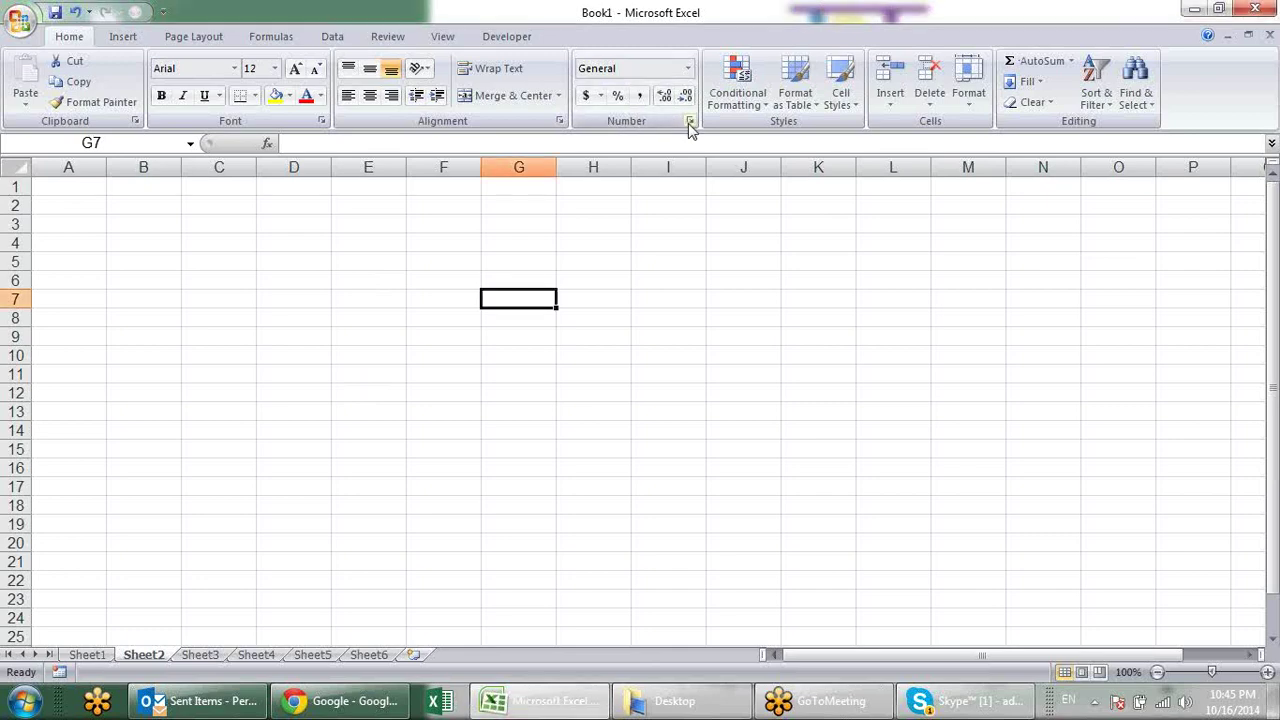
click(689, 122)
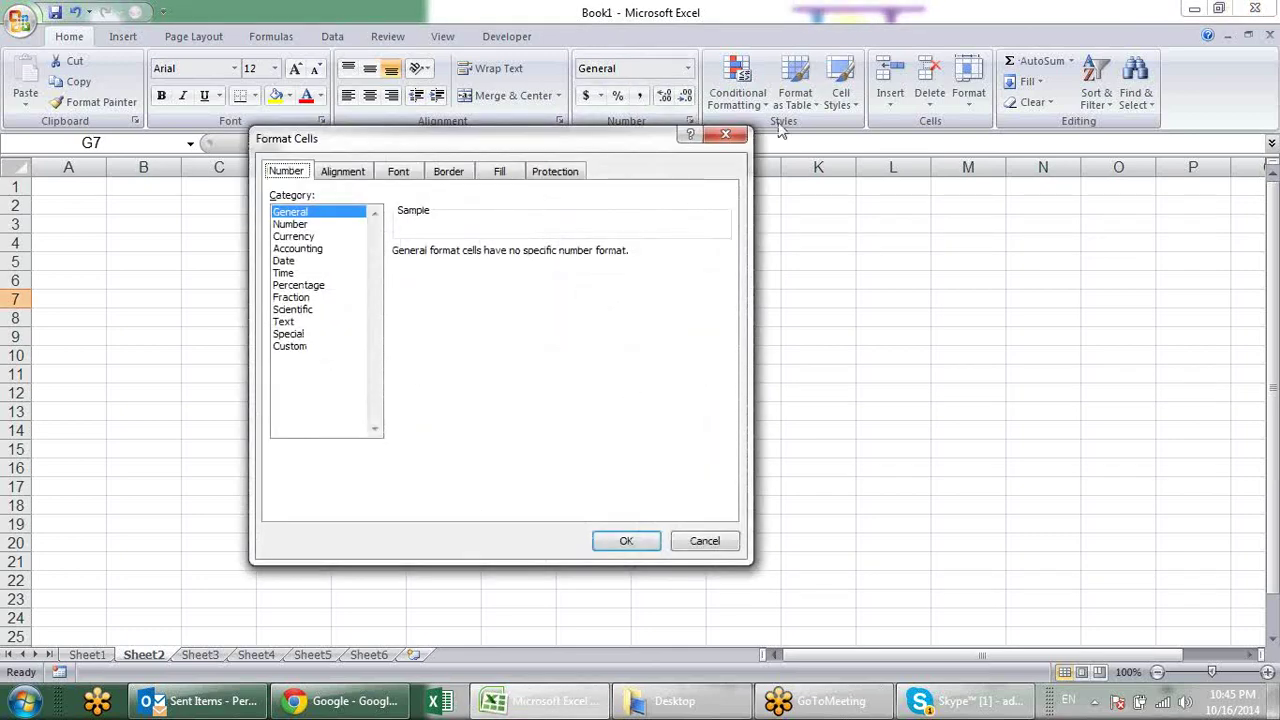
click(726, 134)
click(118, 206)
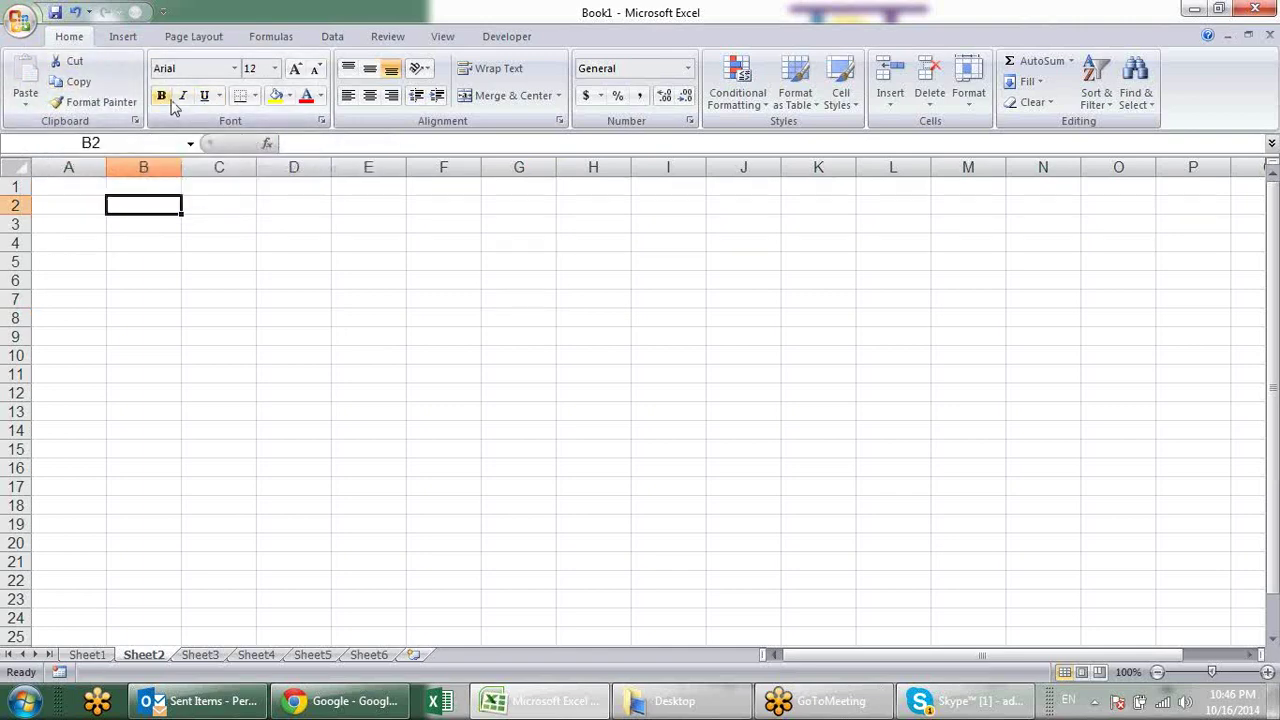
click(380, 300)
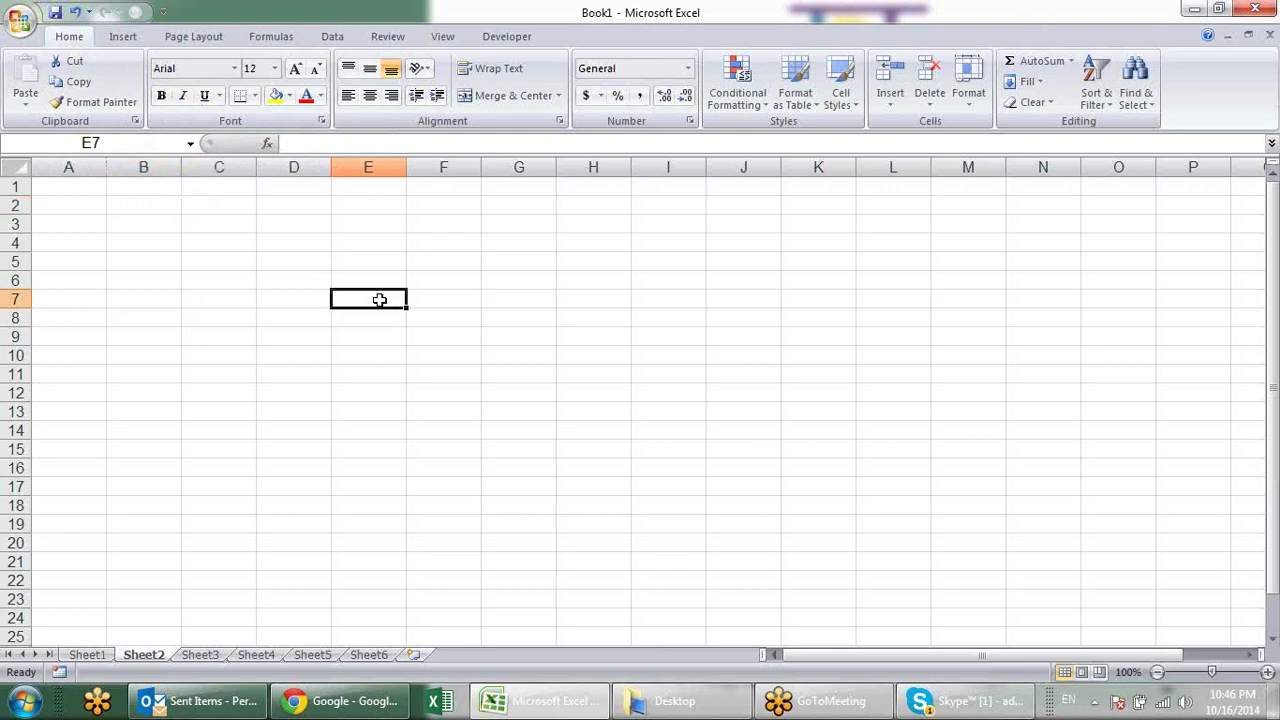
- Try printing the empty sheet, dismiss the nothing-to-print notice, and enter ZSSA in E7
key(alt+d)
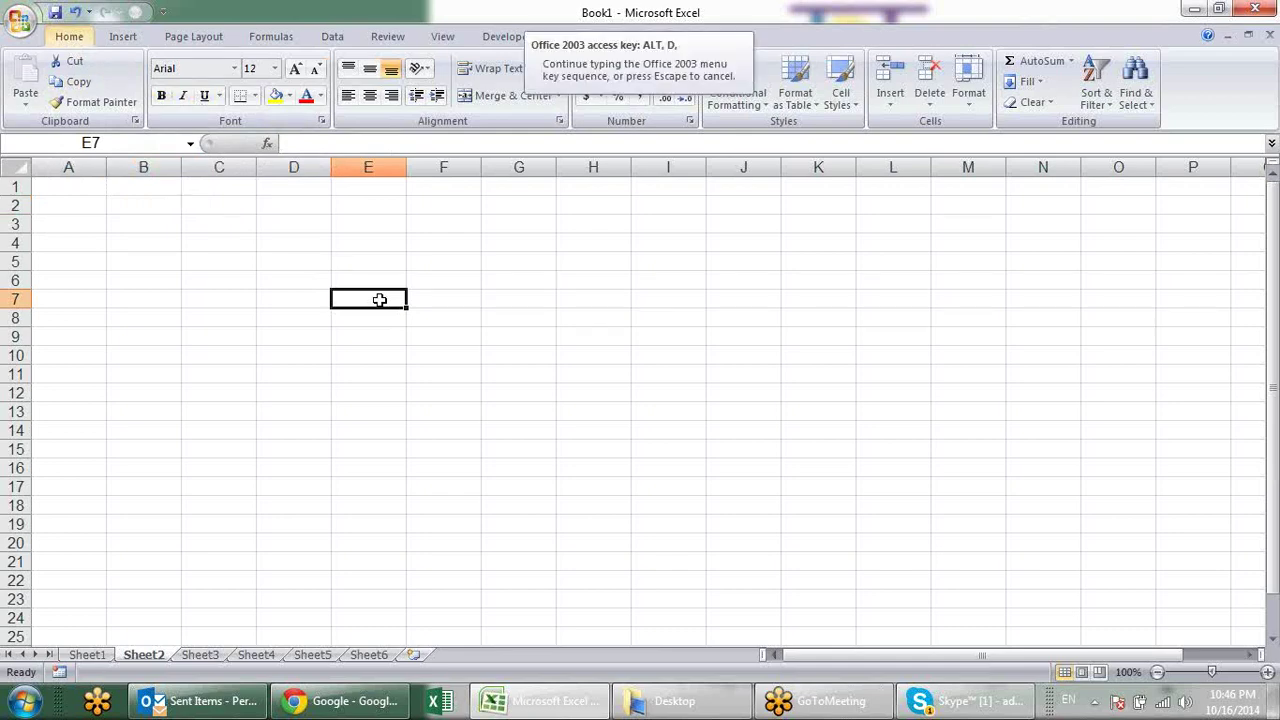
key(Escape)
key(alt+f)
key(p)
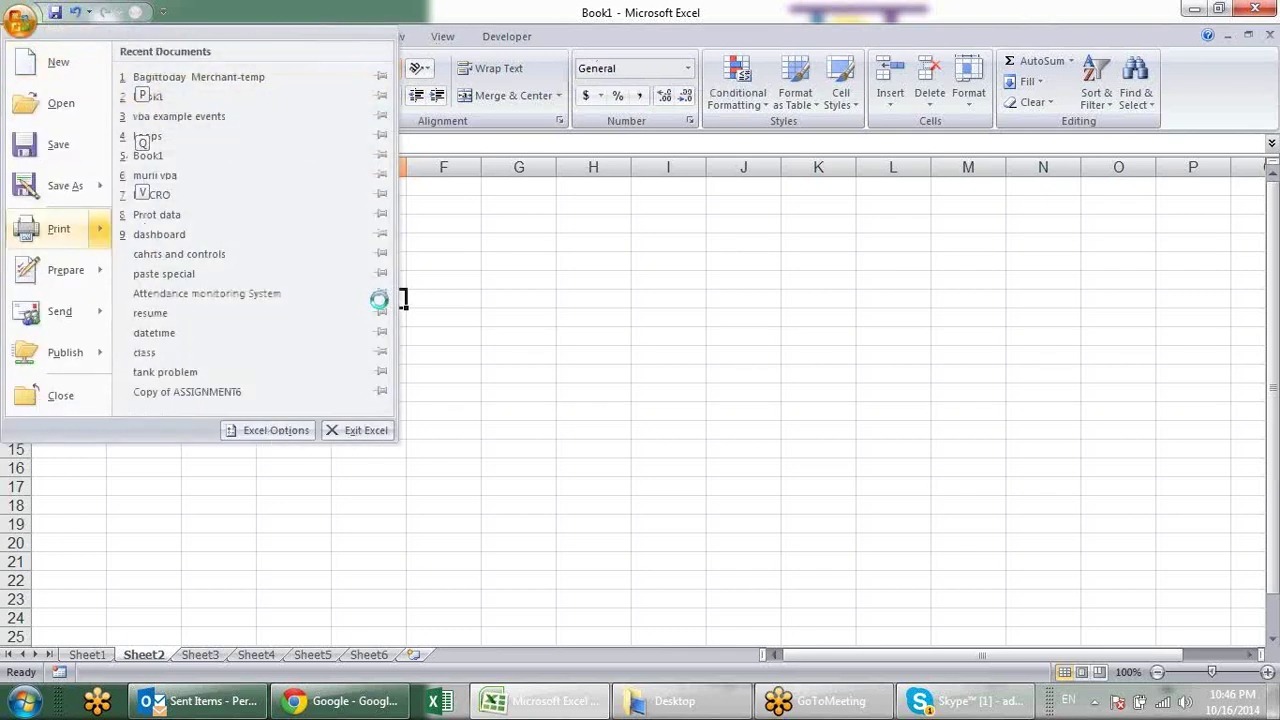
key(q)
key(Return)
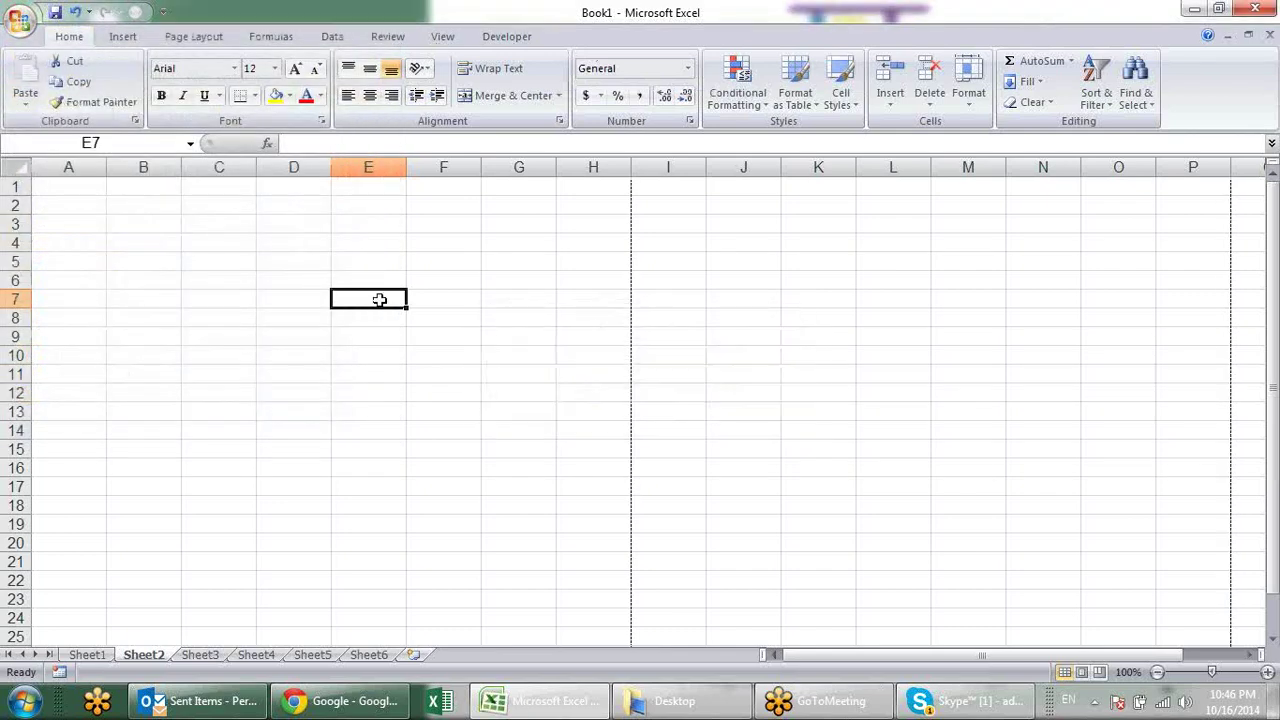
text(ZSSA)
click(388, 374)
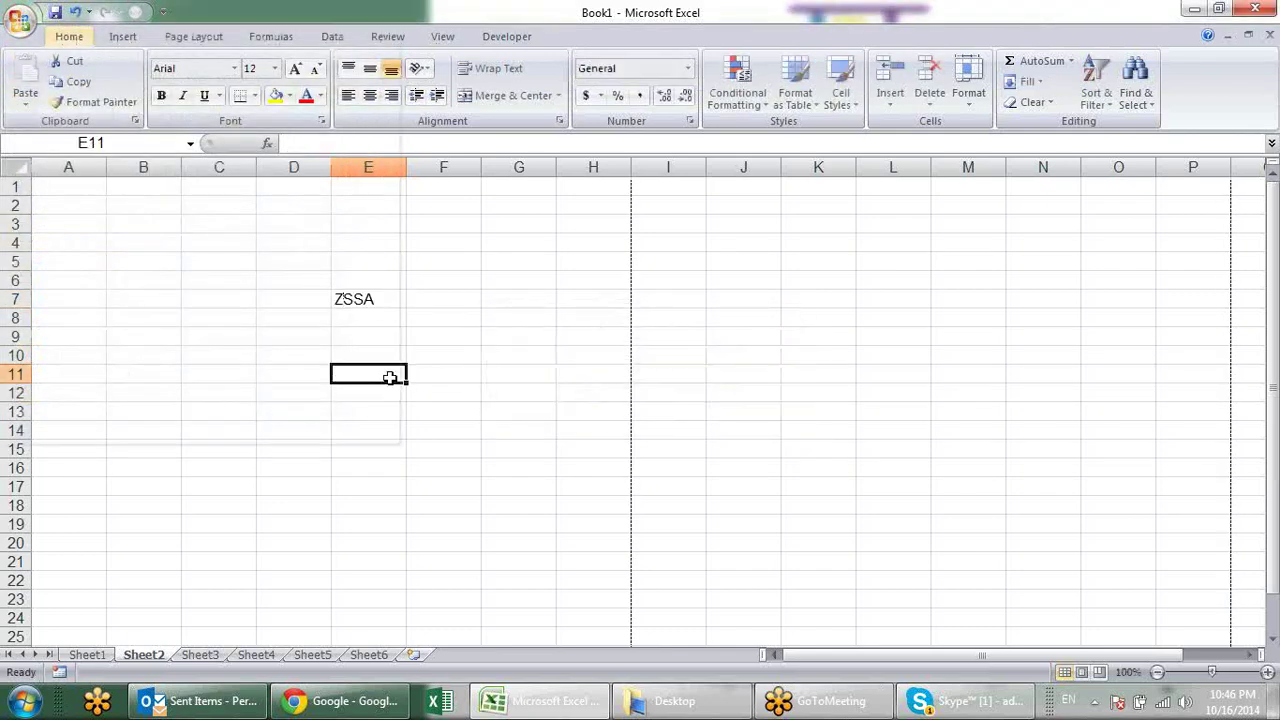
- Set the page to Landscape in Page Setup from Print Preview, then close the preview
key(alt+f)
key(w)
key(v)
key(alt+s)
key(alt+l)
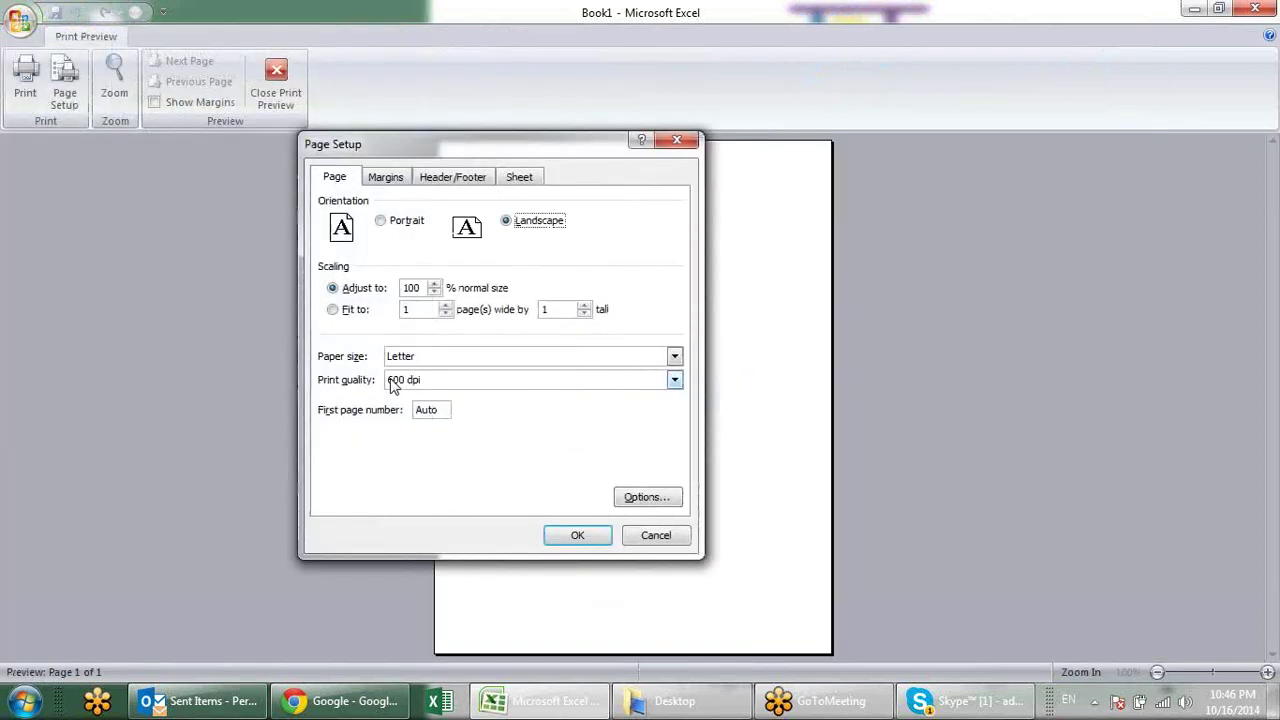
key(alt+f)
key(Return)
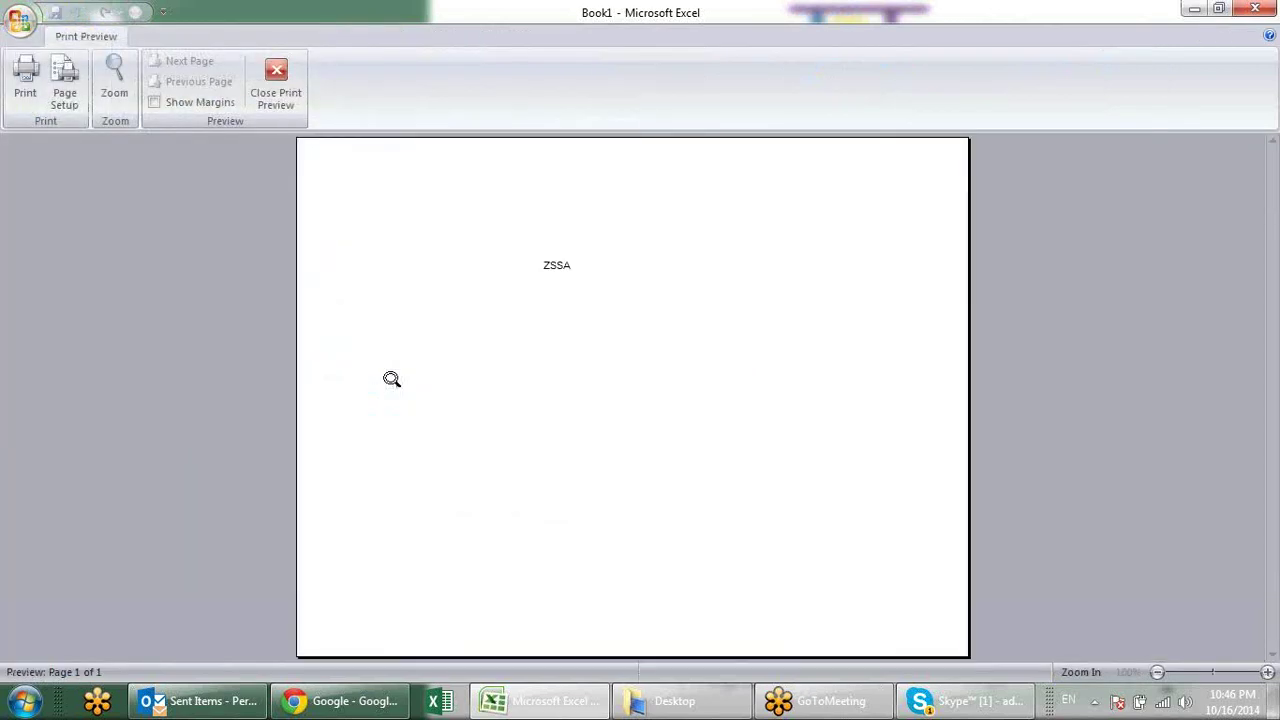
key(Escape)
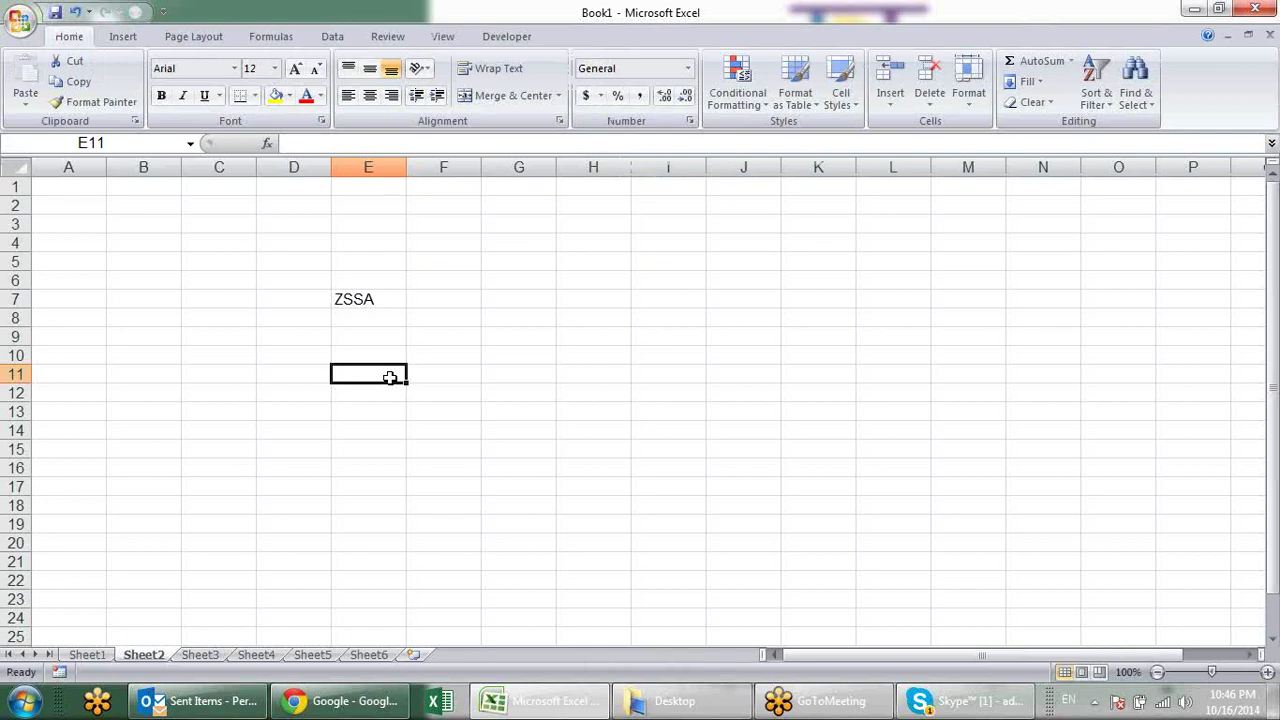
- Toggle Page Break Preview on and back to Normal, then open and cancel the PivotTable wizard
key(alt+w)
key(i)
key(Return)
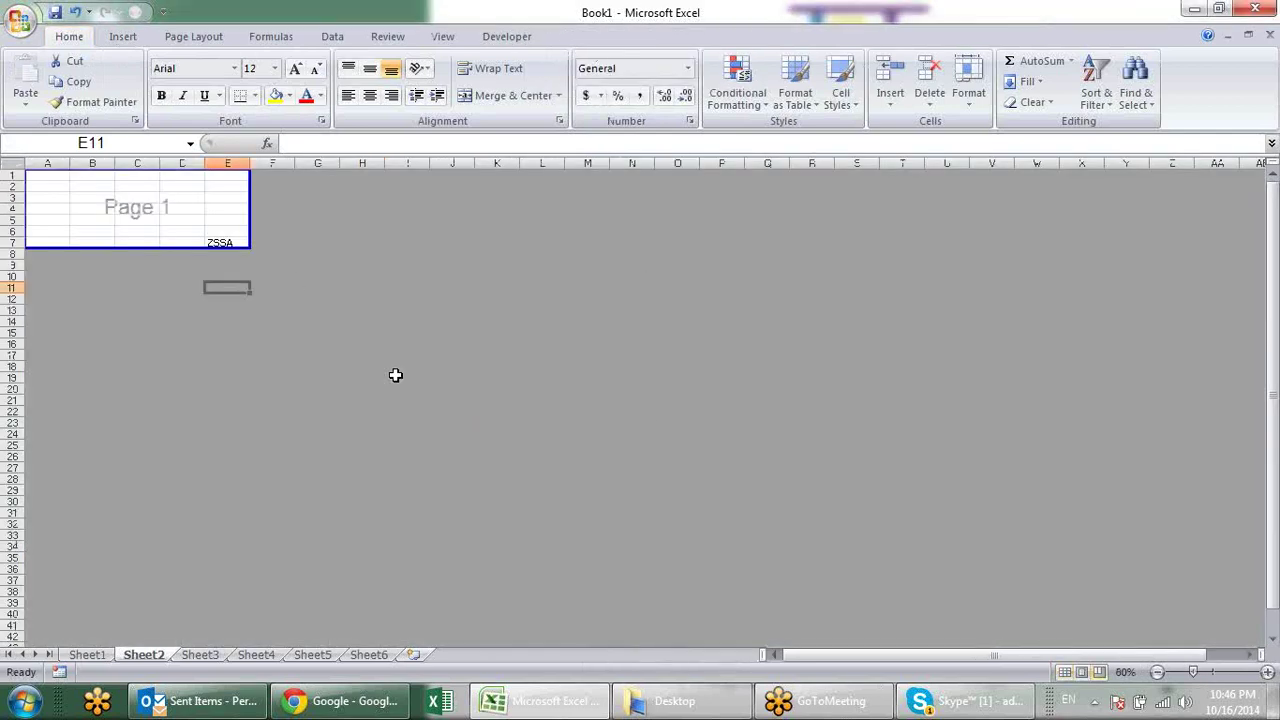
key(alt+v)
key(n)
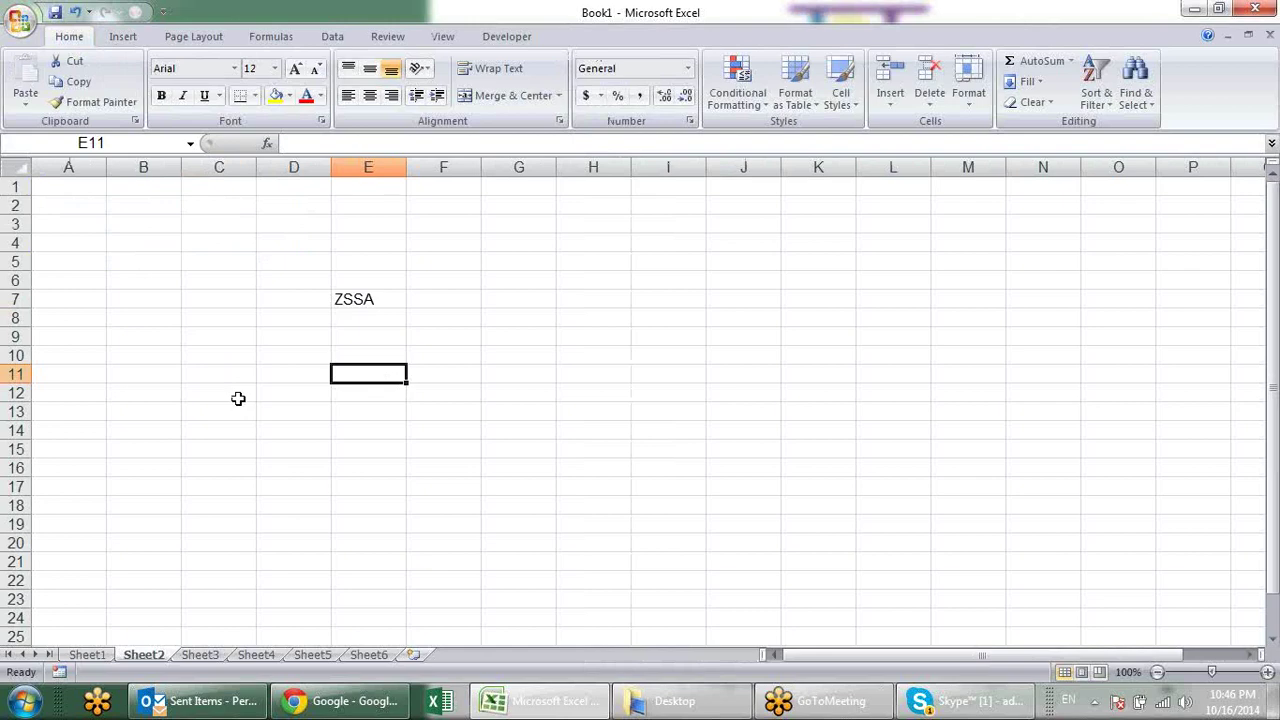
key(alt+d)
key(p)
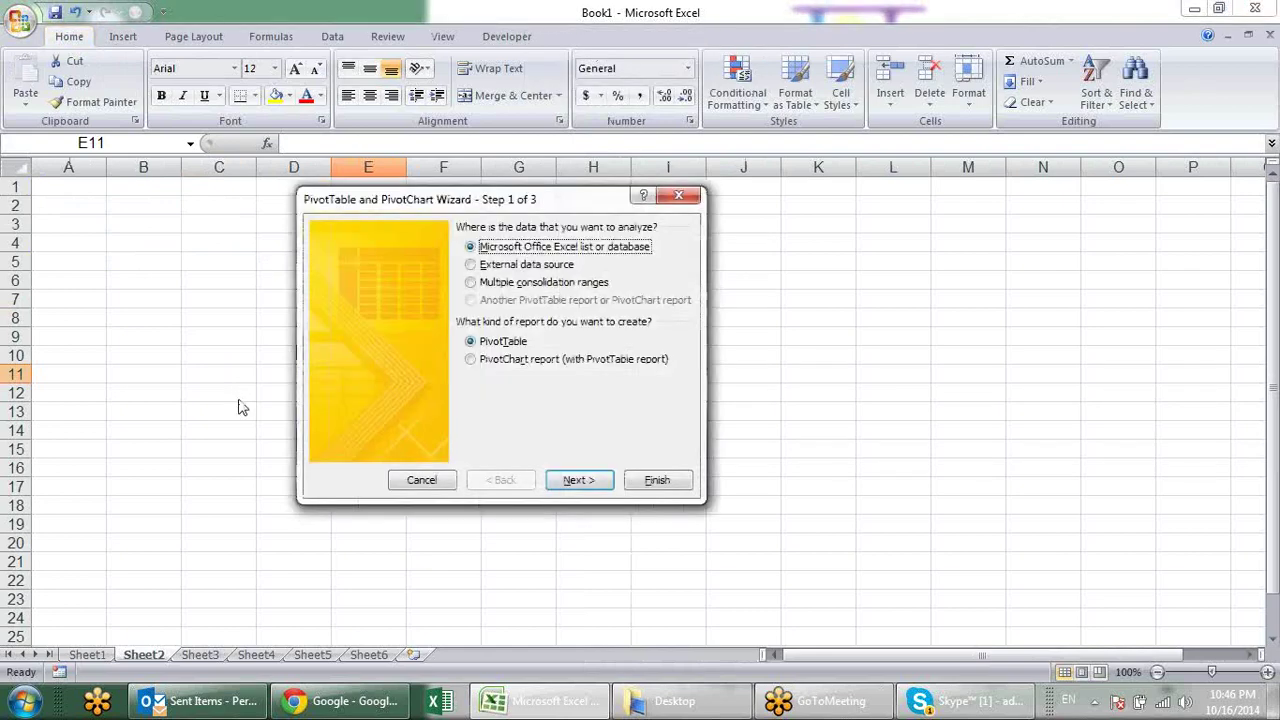
key(Escape)
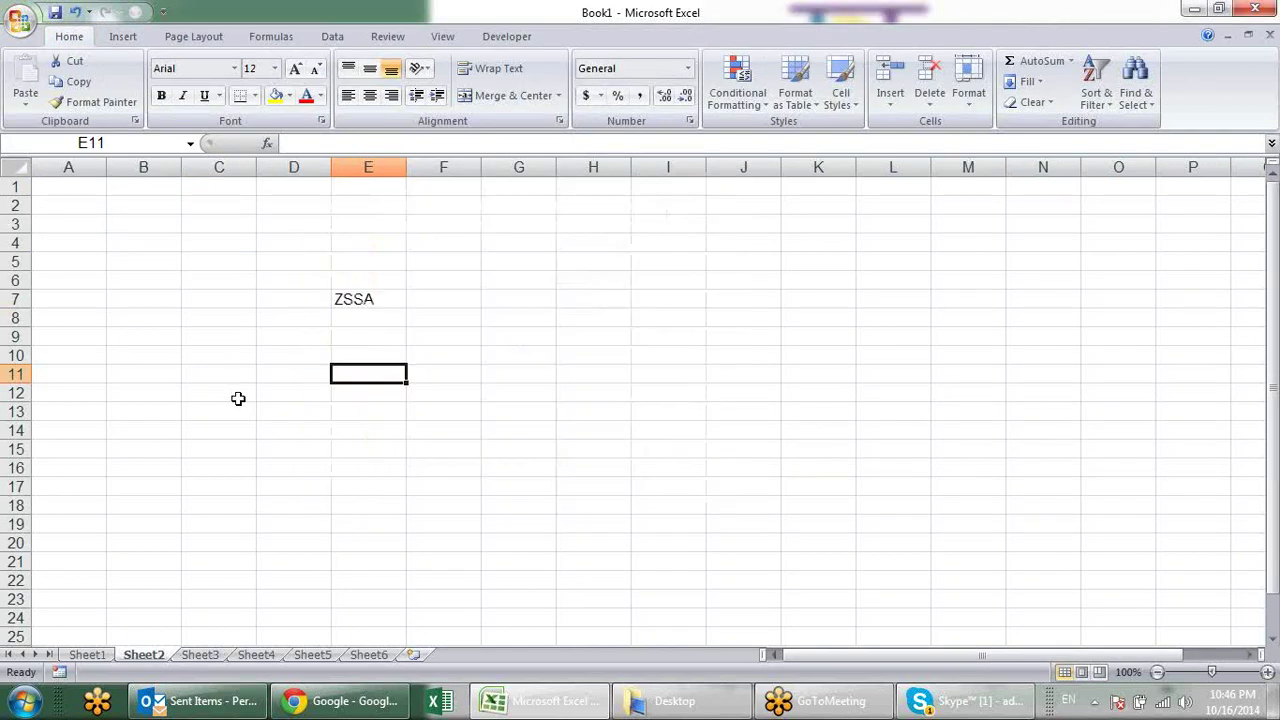
click(261, 302)
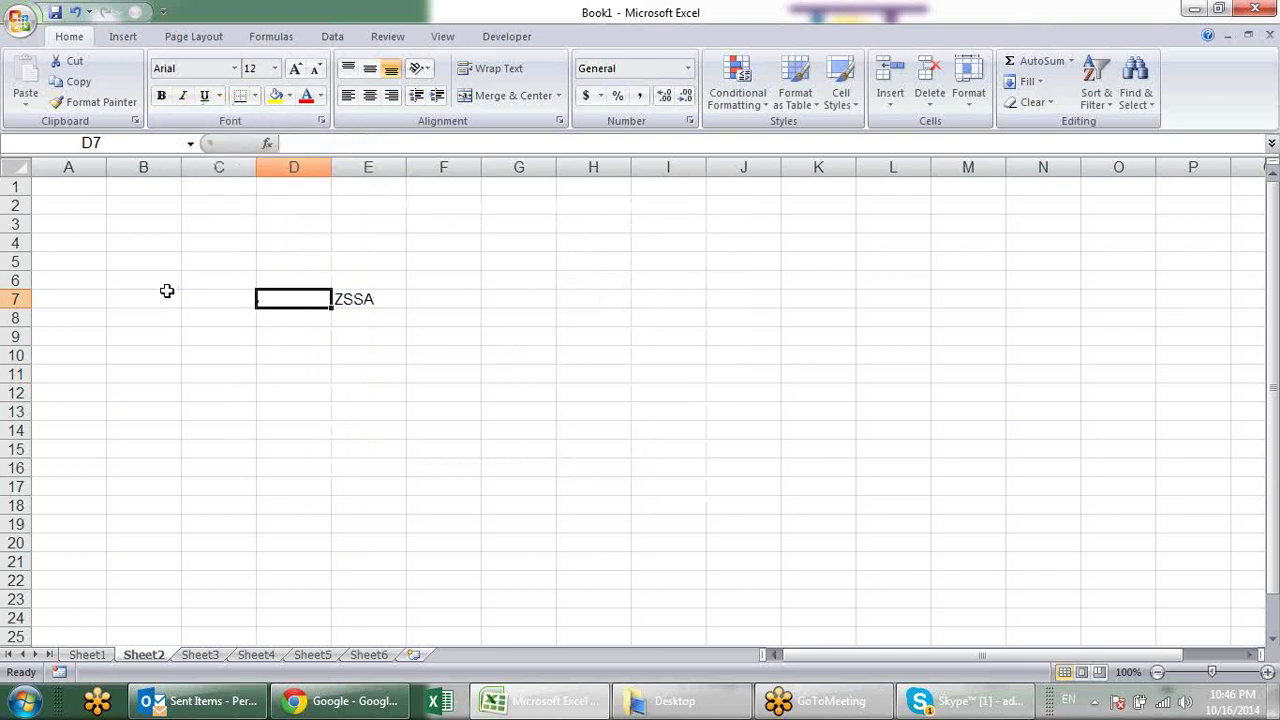
- Select F6:I16 and open the Borders dropdown, first by mouse, then with Alt, H, B
click(568, 395)
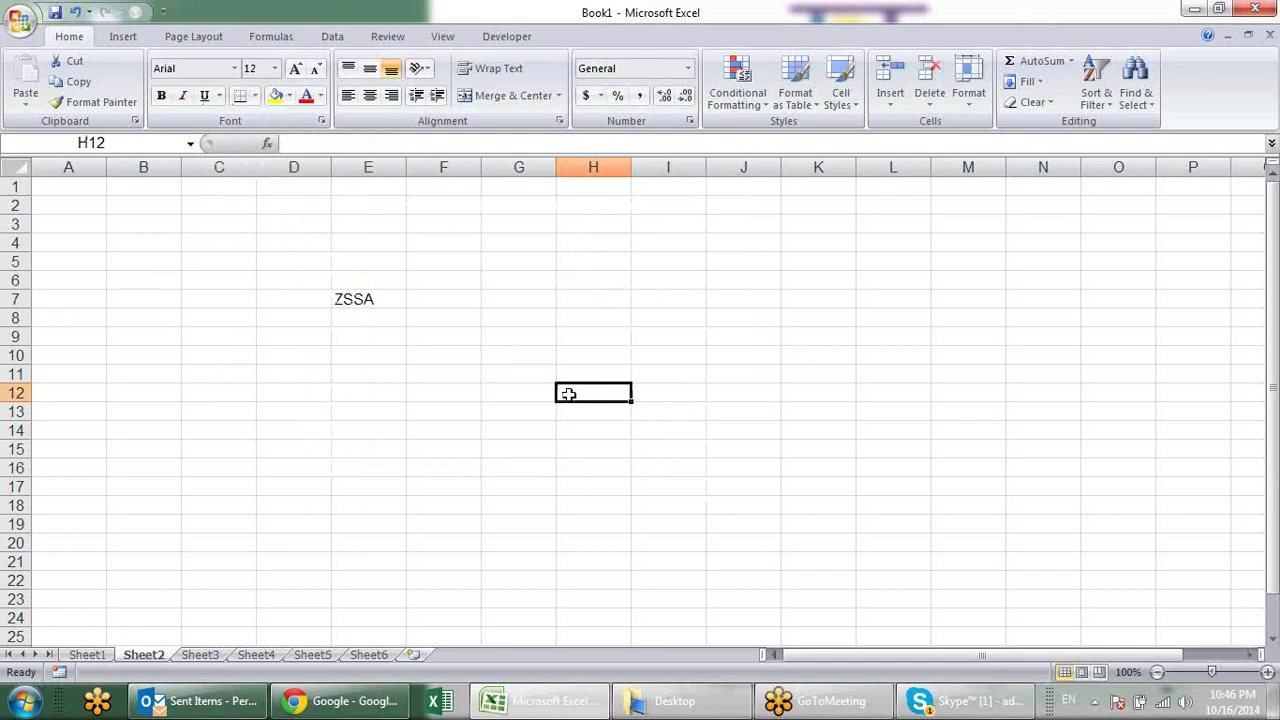
key(alt)
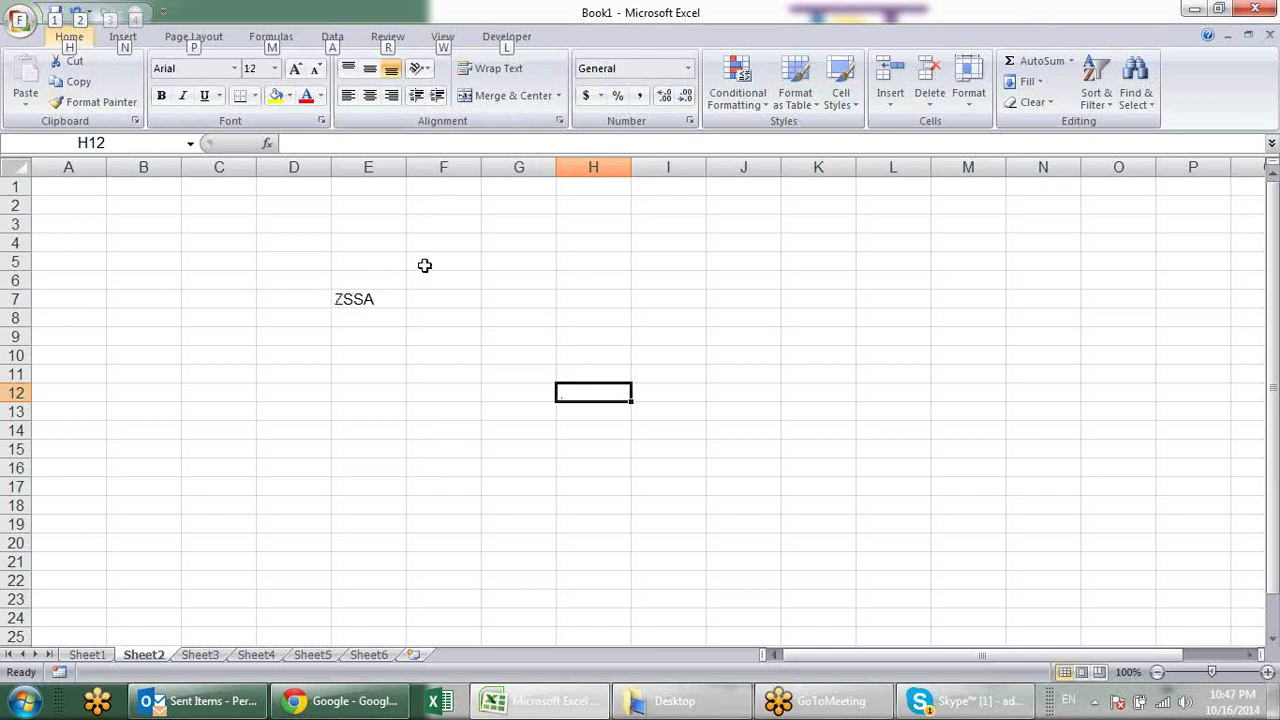
mouse_move(437, 278)
mouse_down()
mouse_move(645, 429)
mouse_move(663, 471)
mouse_up()
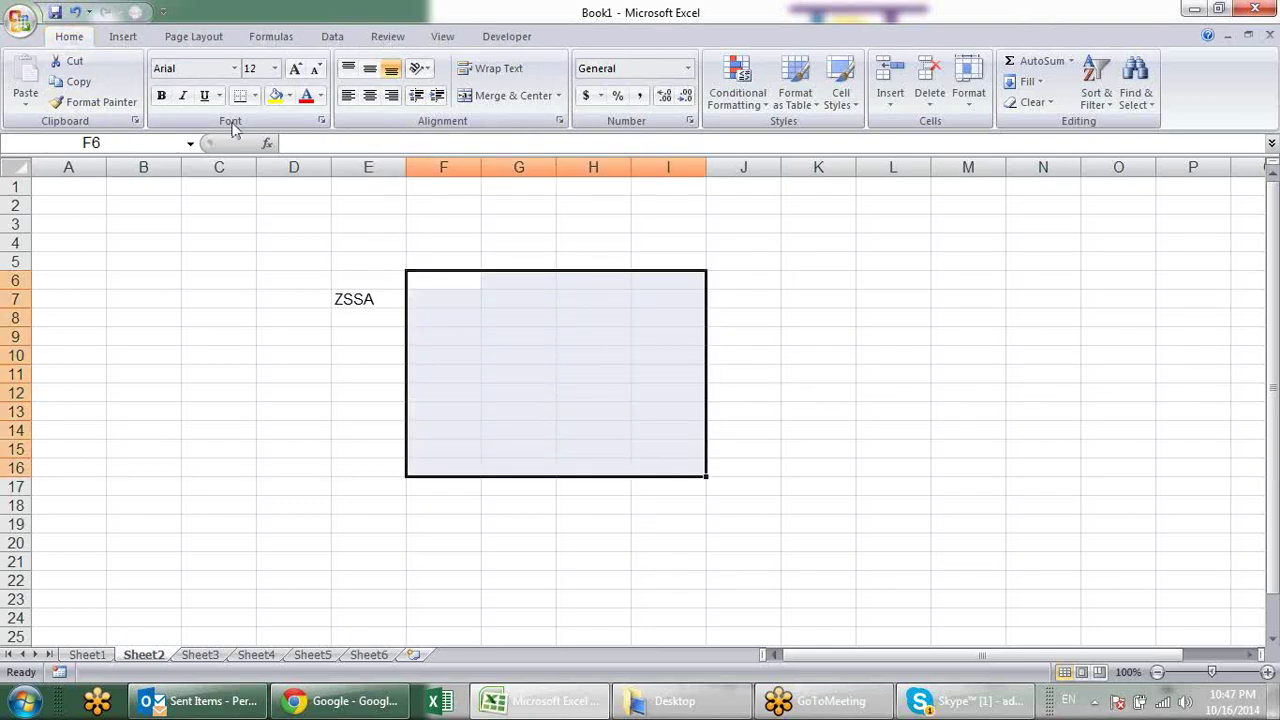
click(256, 96)
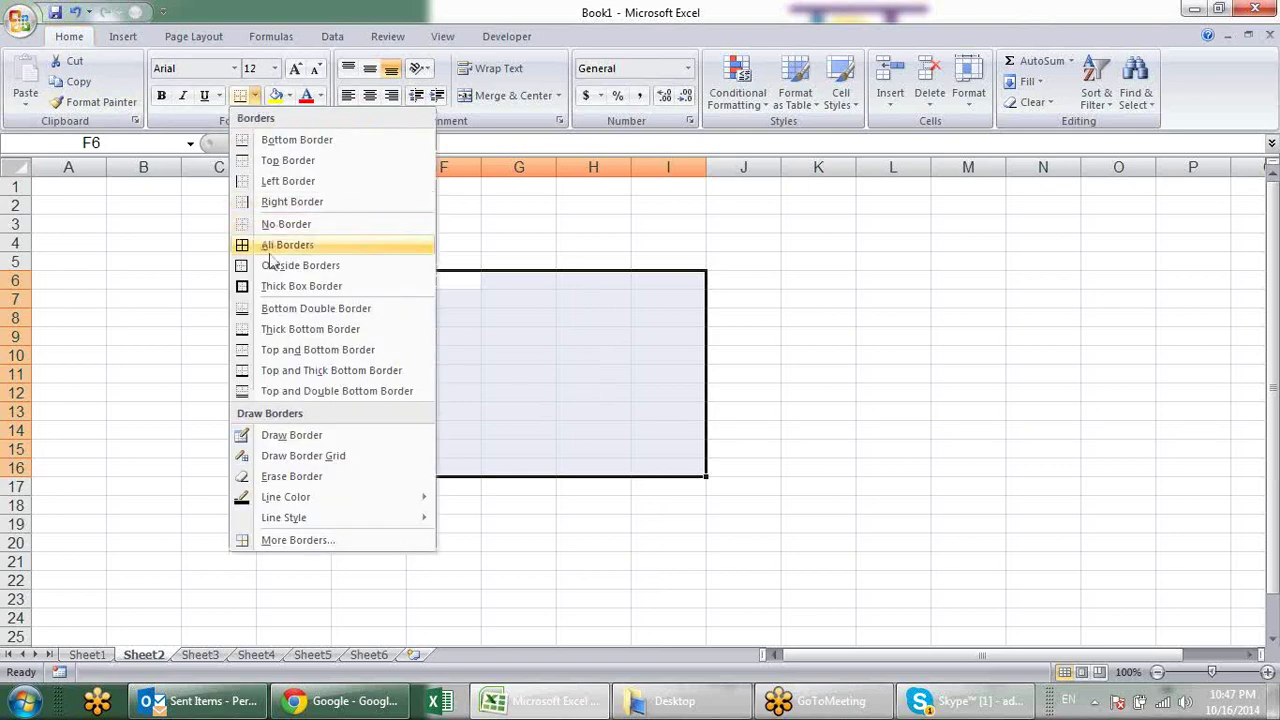
click(163, 235)
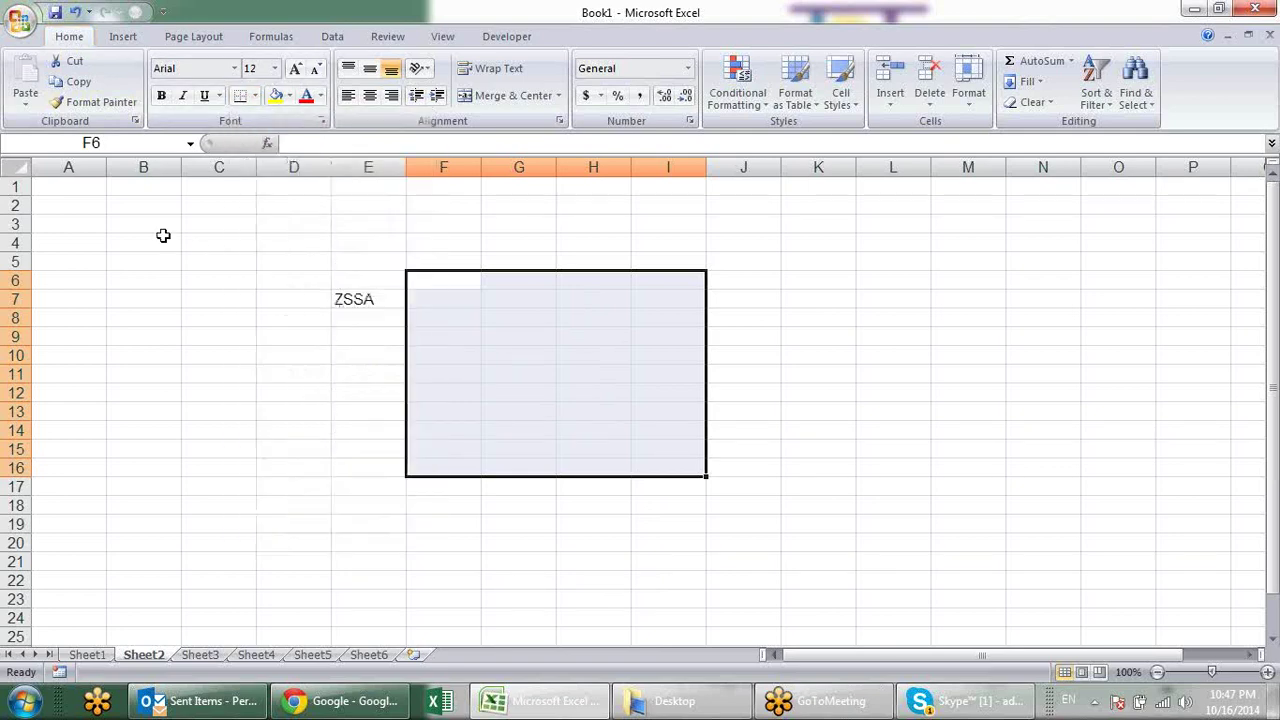
key(alt)
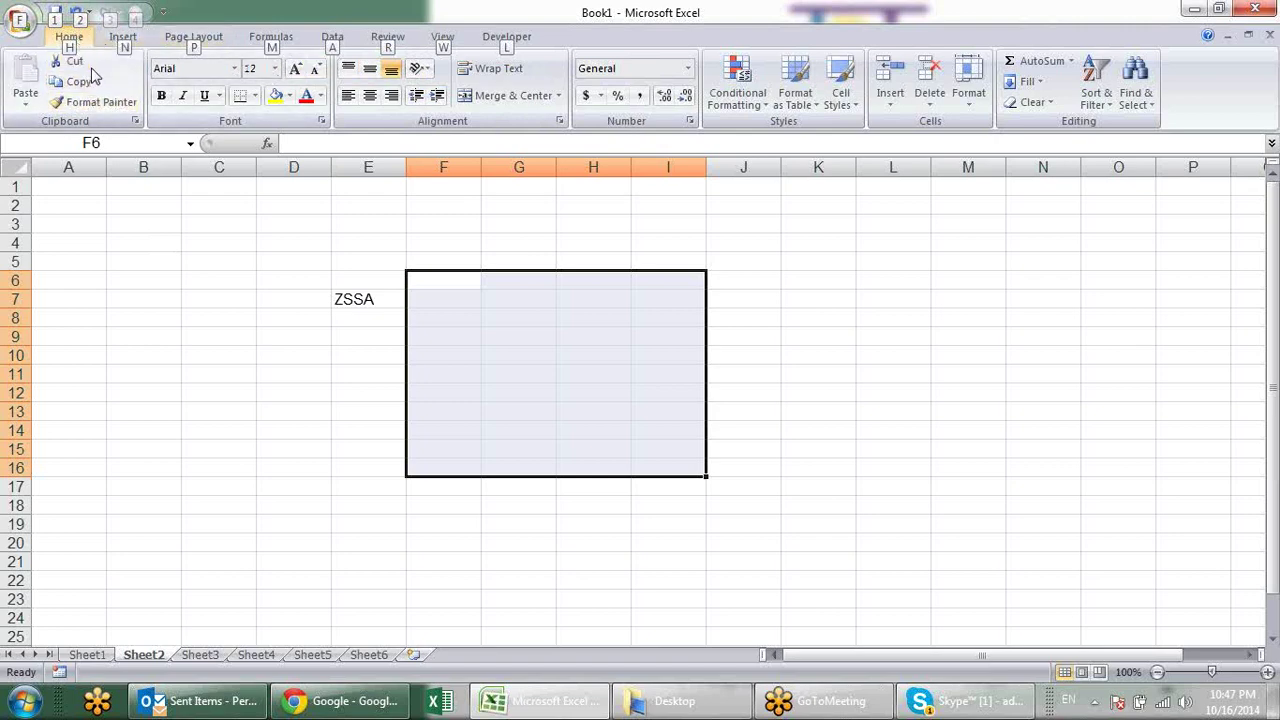
key(h)
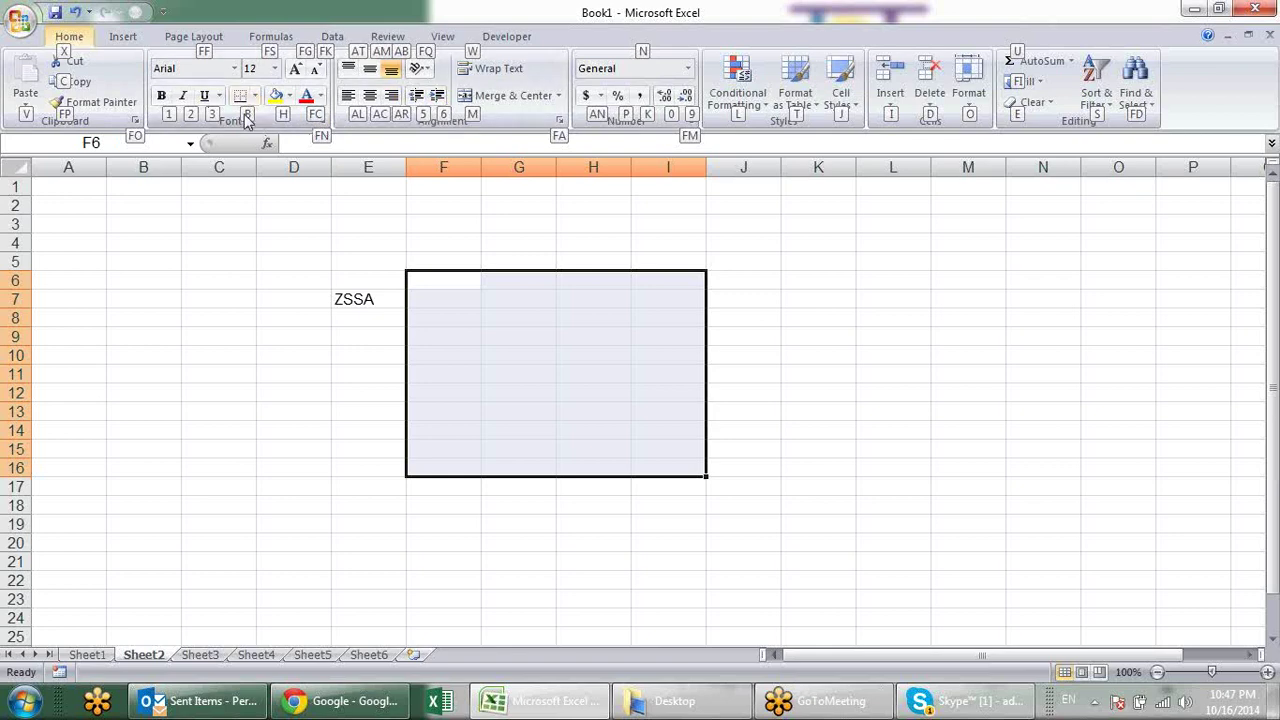
key(b)
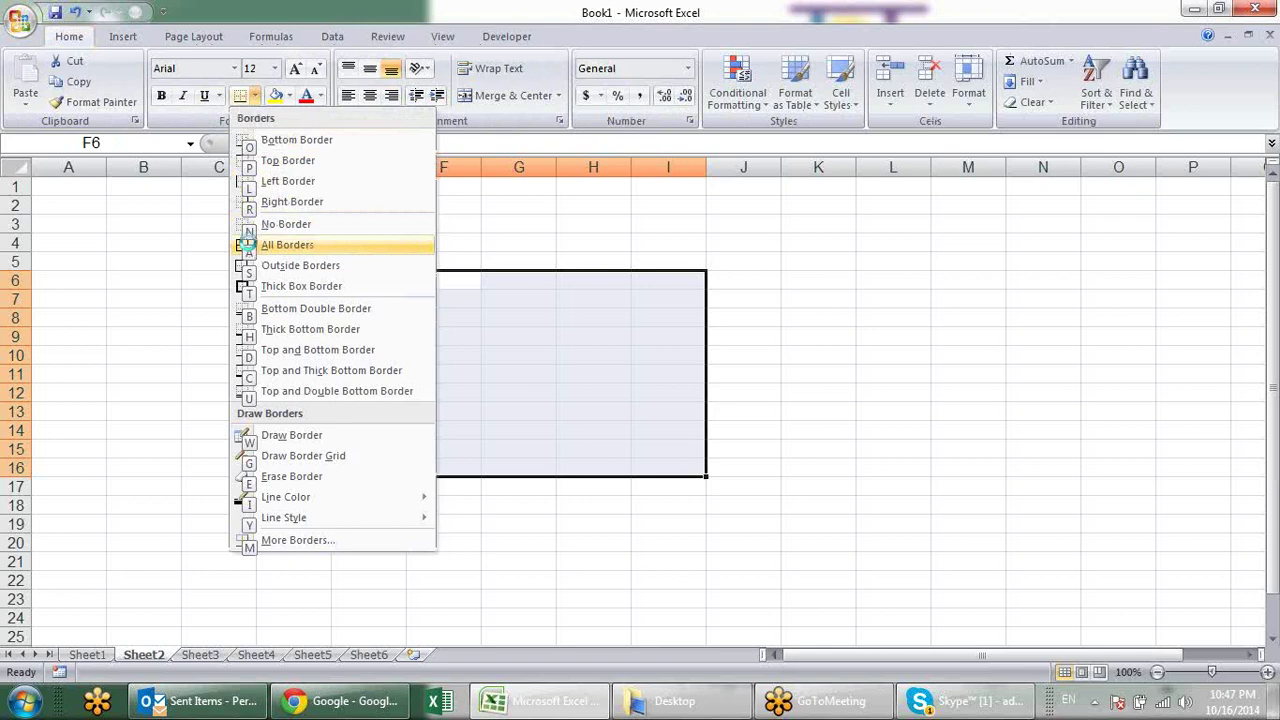
- Apply All Borders to F6:I16, then select C10:D16
click(249, 245)
click(891, 397)
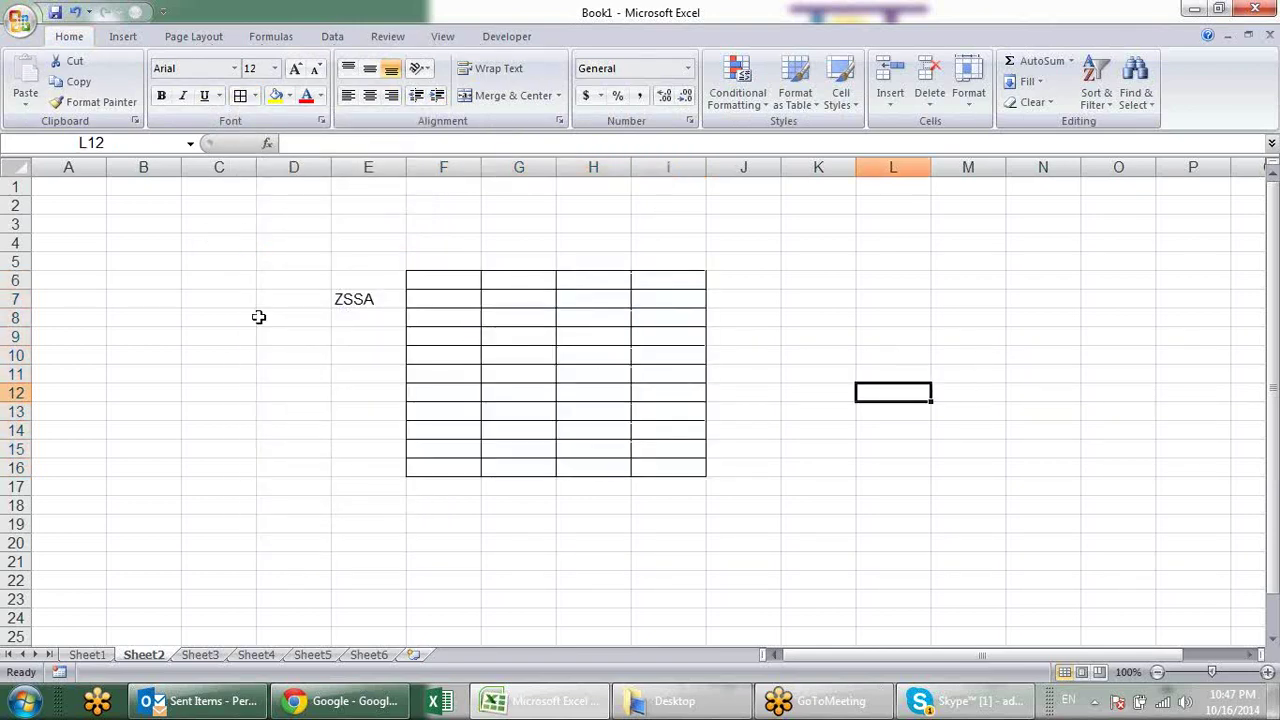
drag(189, 360, 305, 464)
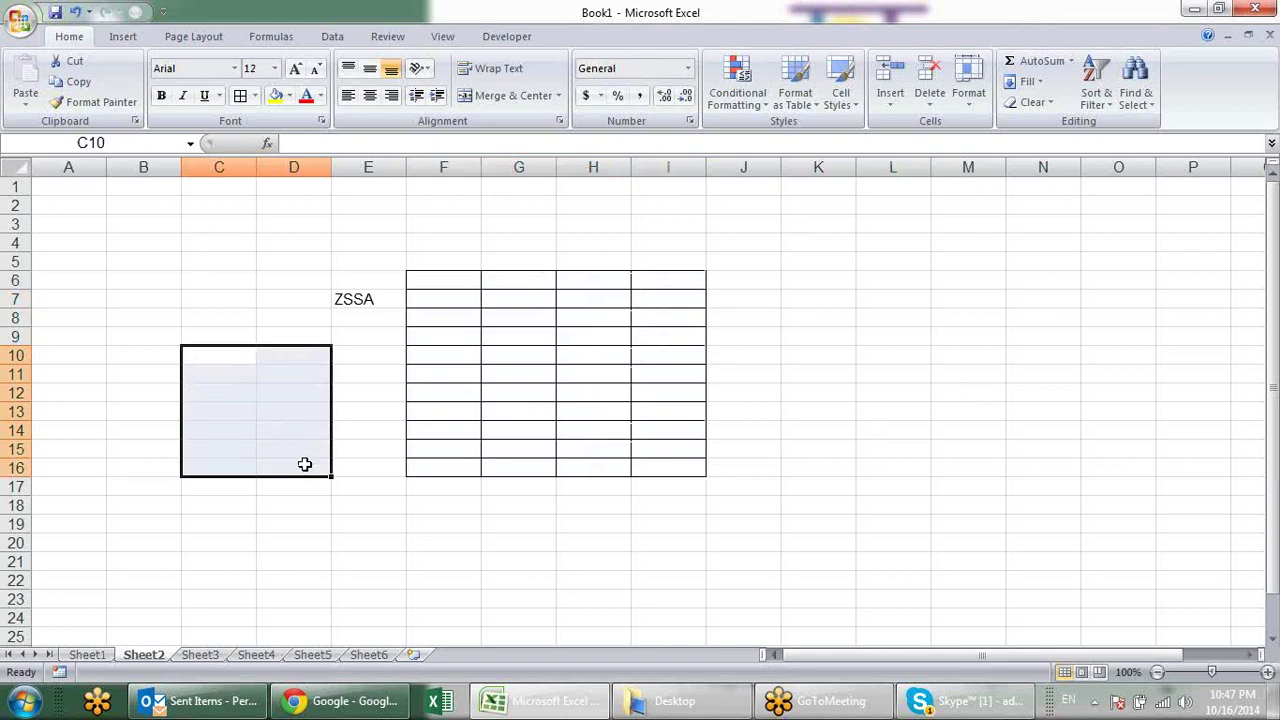
- Cancel a stray HBA entry, then apply All Borders to C10:D16 with Alt, H, B, A
text(HBA)
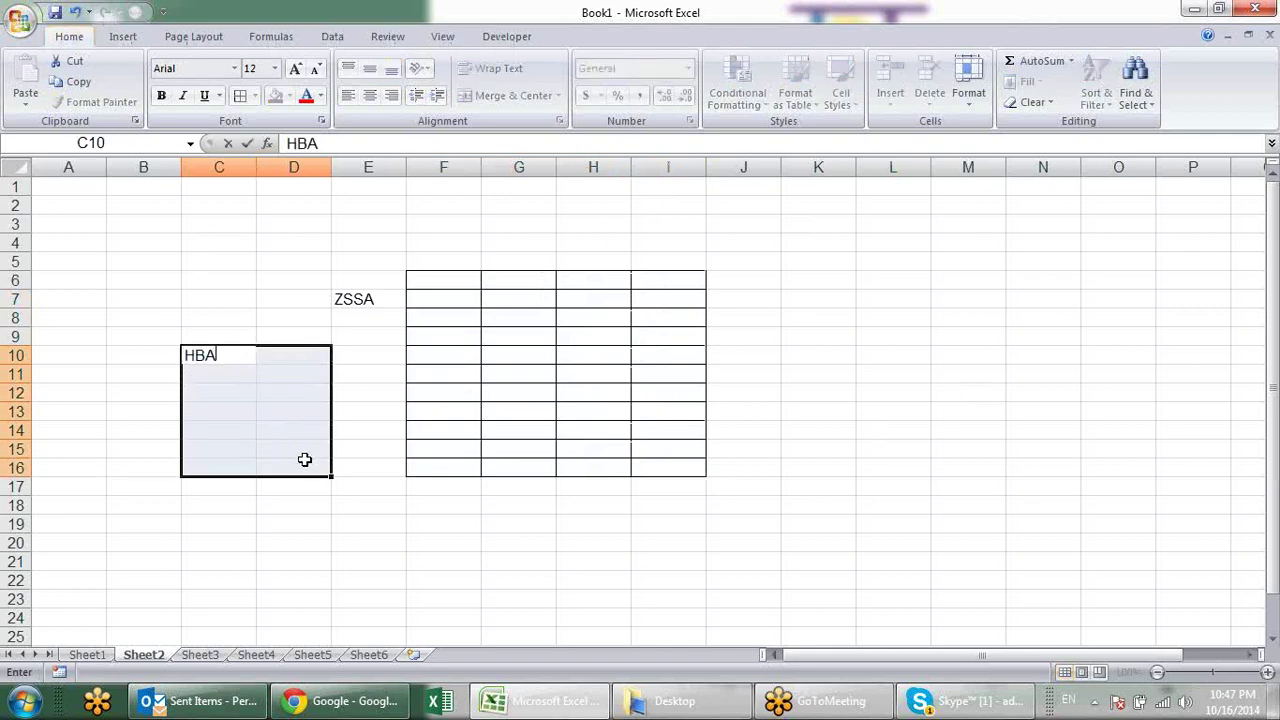
key(Escape)
key(alt)
key(h)
key(b)
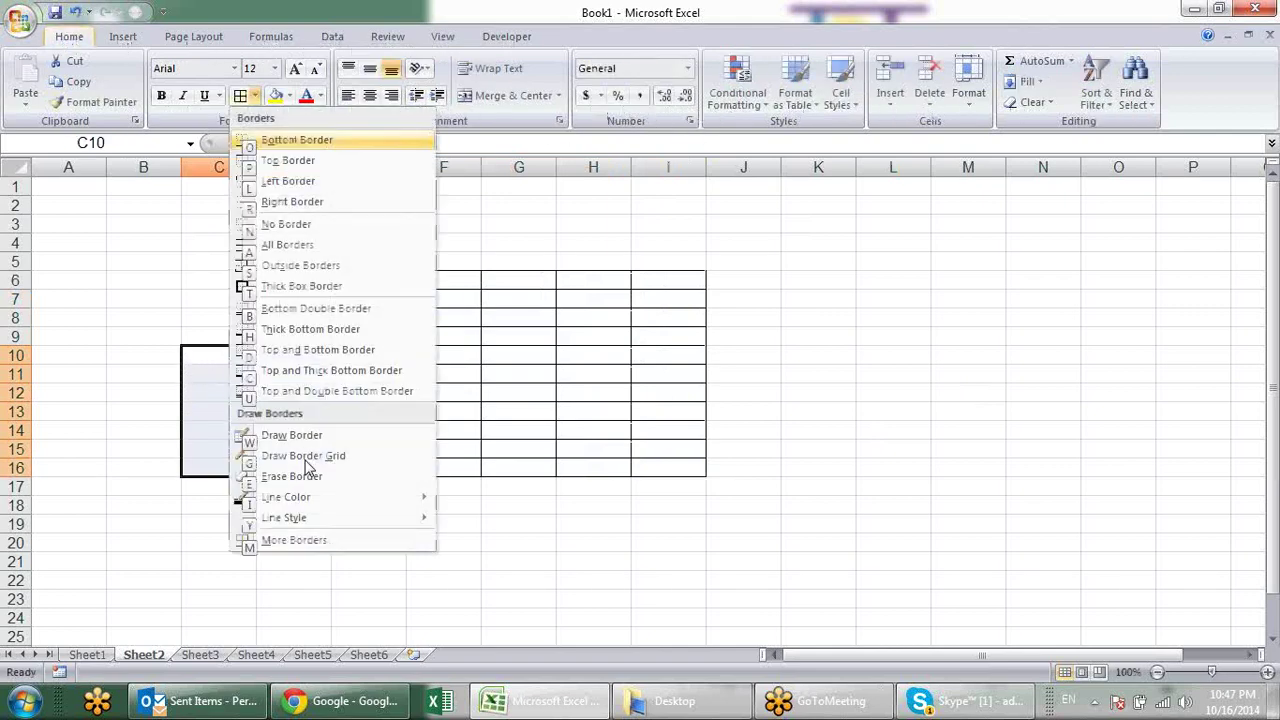
key(a)
- Try several selections inside the grid, ending with the range G10:H13 selected
click(285, 258)
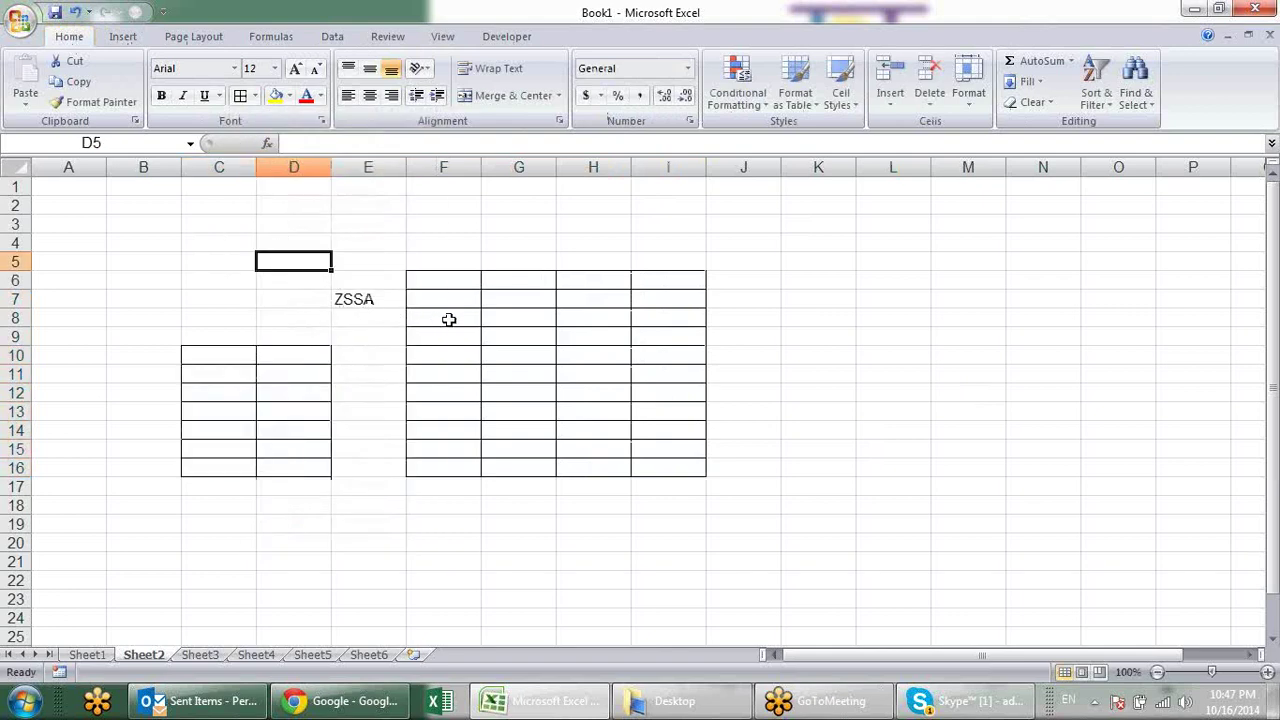
drag(447, 317, 640, 417)
click(590, 447)
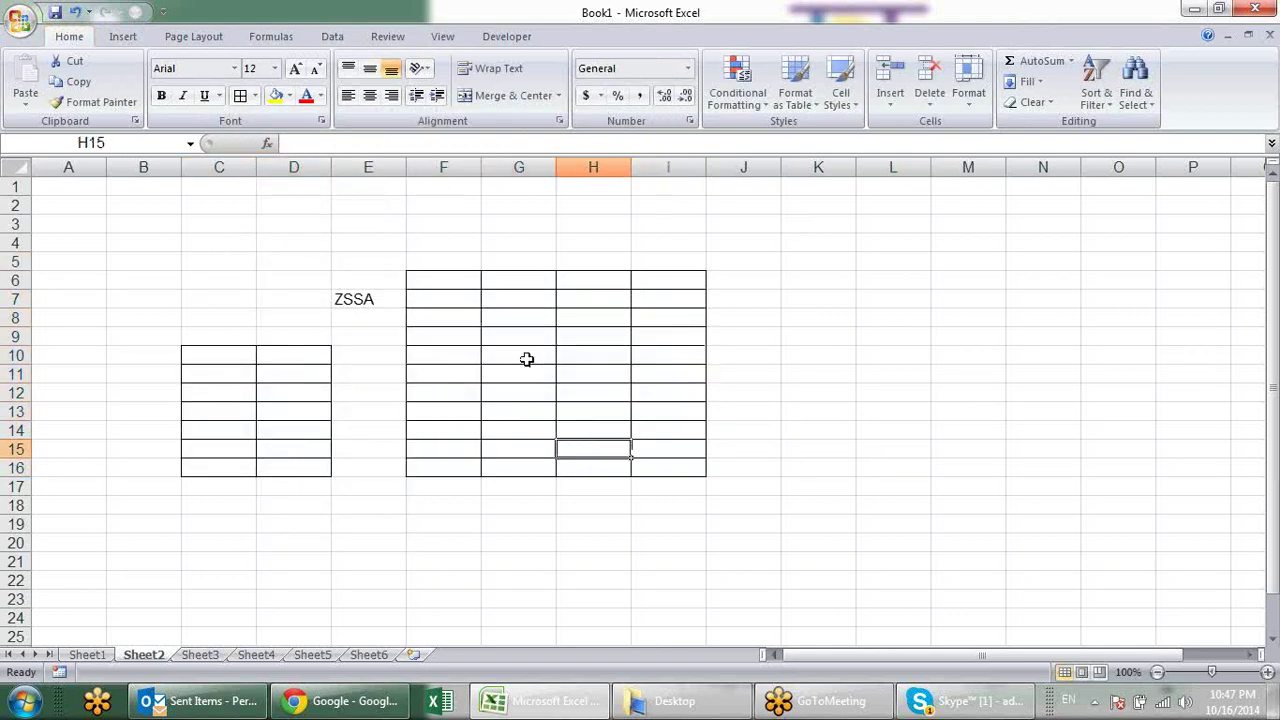
drag(508, 358, 598, 404)
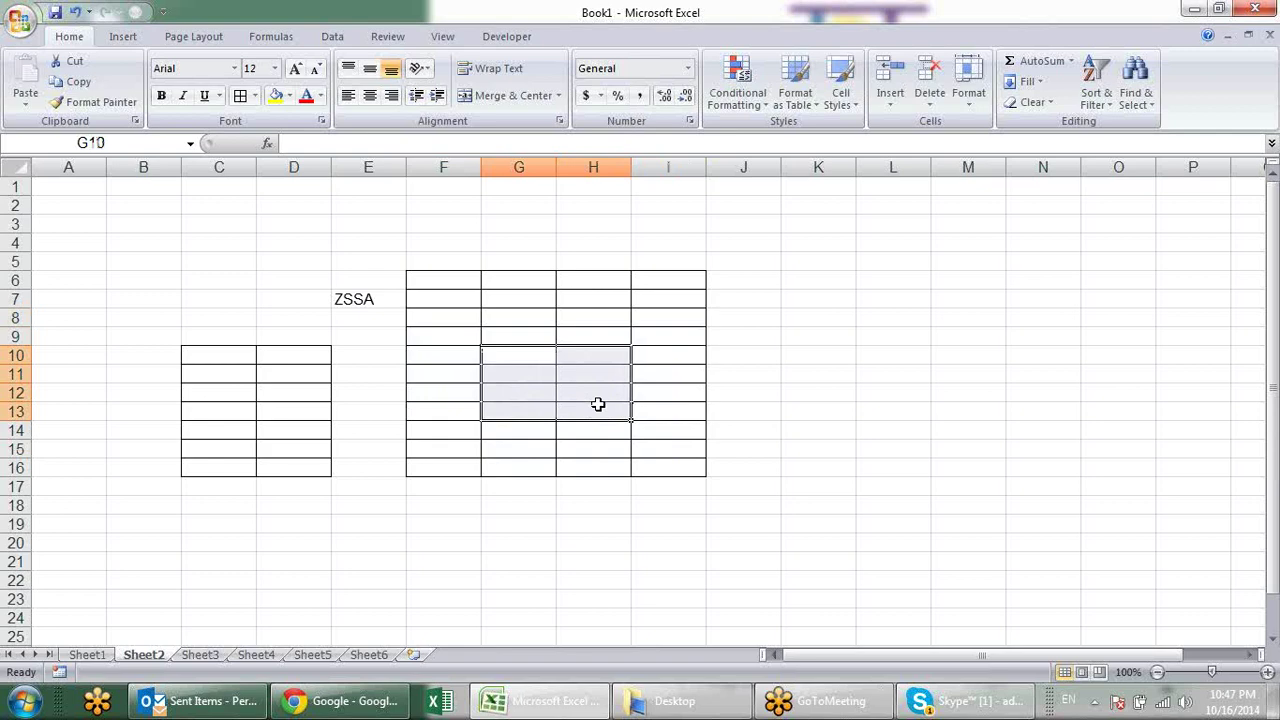
- Merge and center G10:H13 into one cell
key(alt)
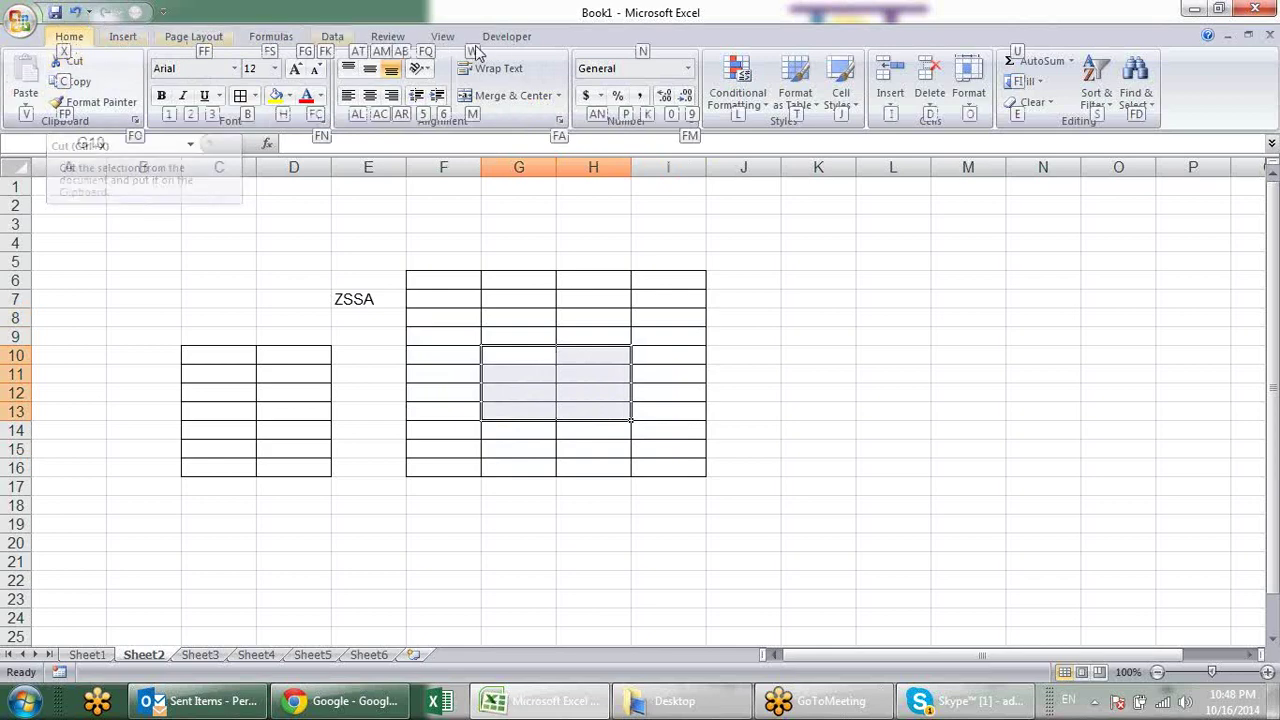
key(h)
key(m)
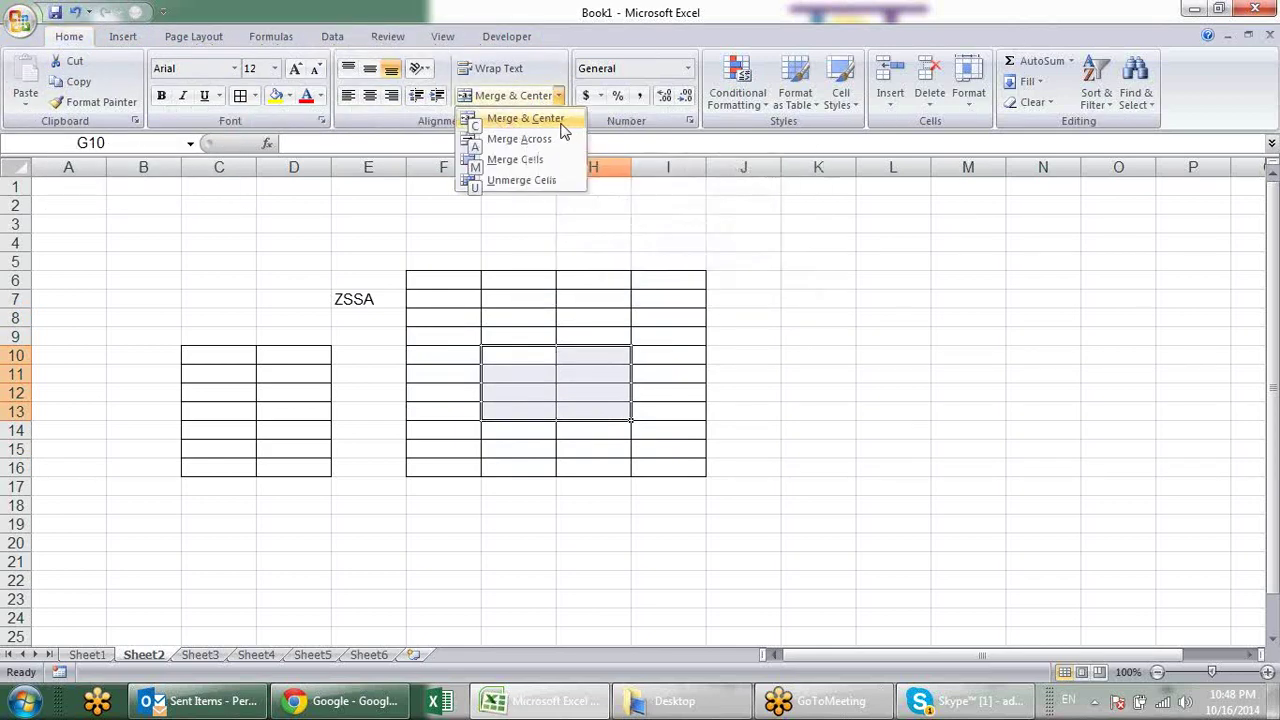
click(495, 118)
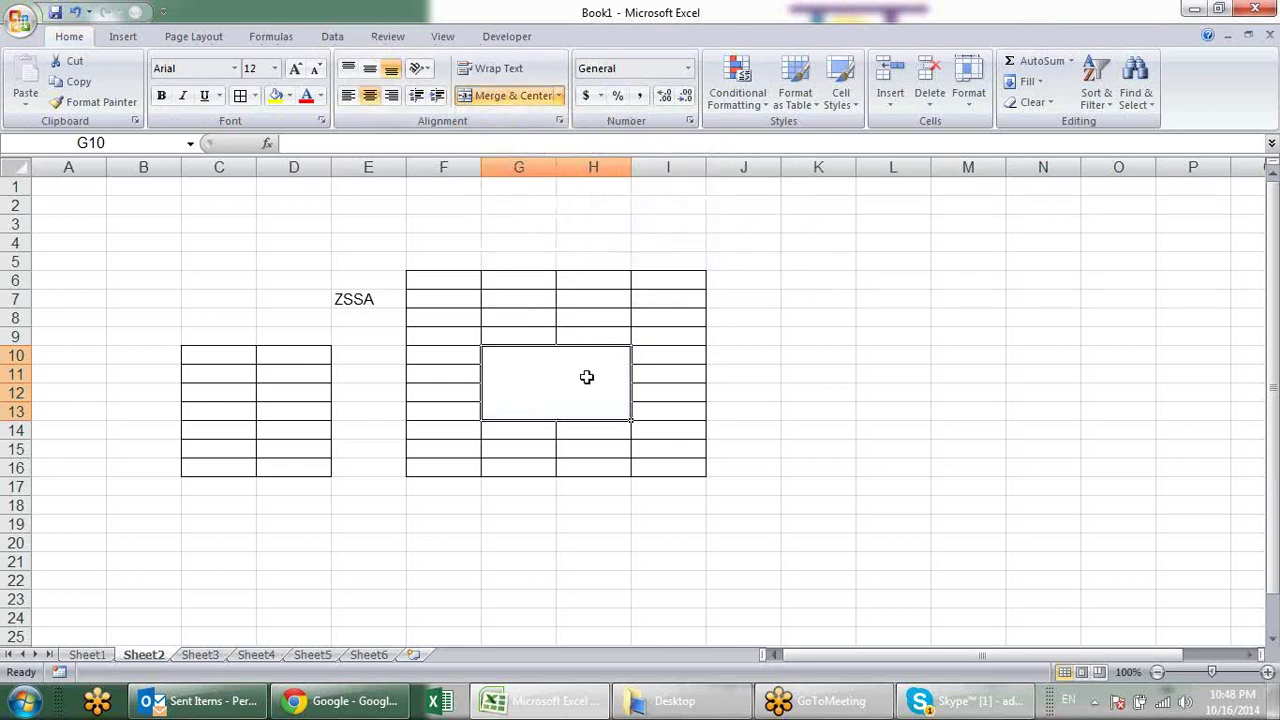
- Unmerge G10:H13 with Alt, H, M, U and select cell F8
key(alt)
key(h)
key(m)
key(u)
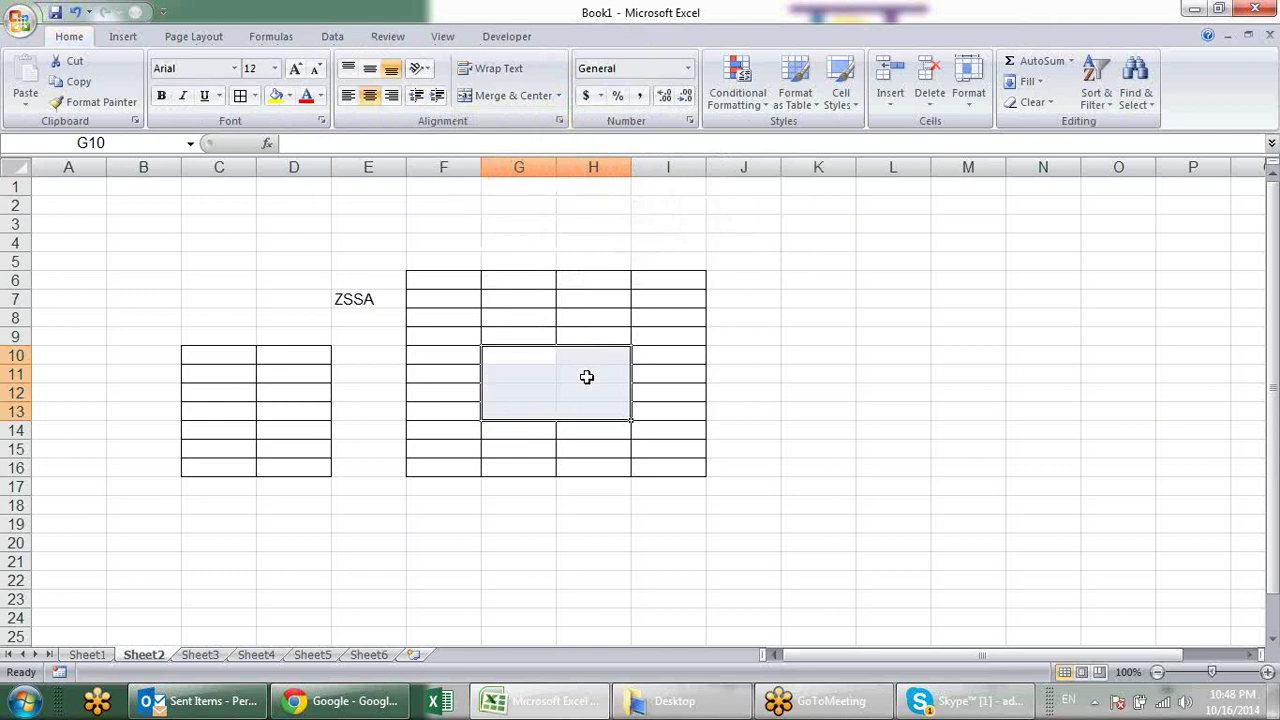
click(464, 314)
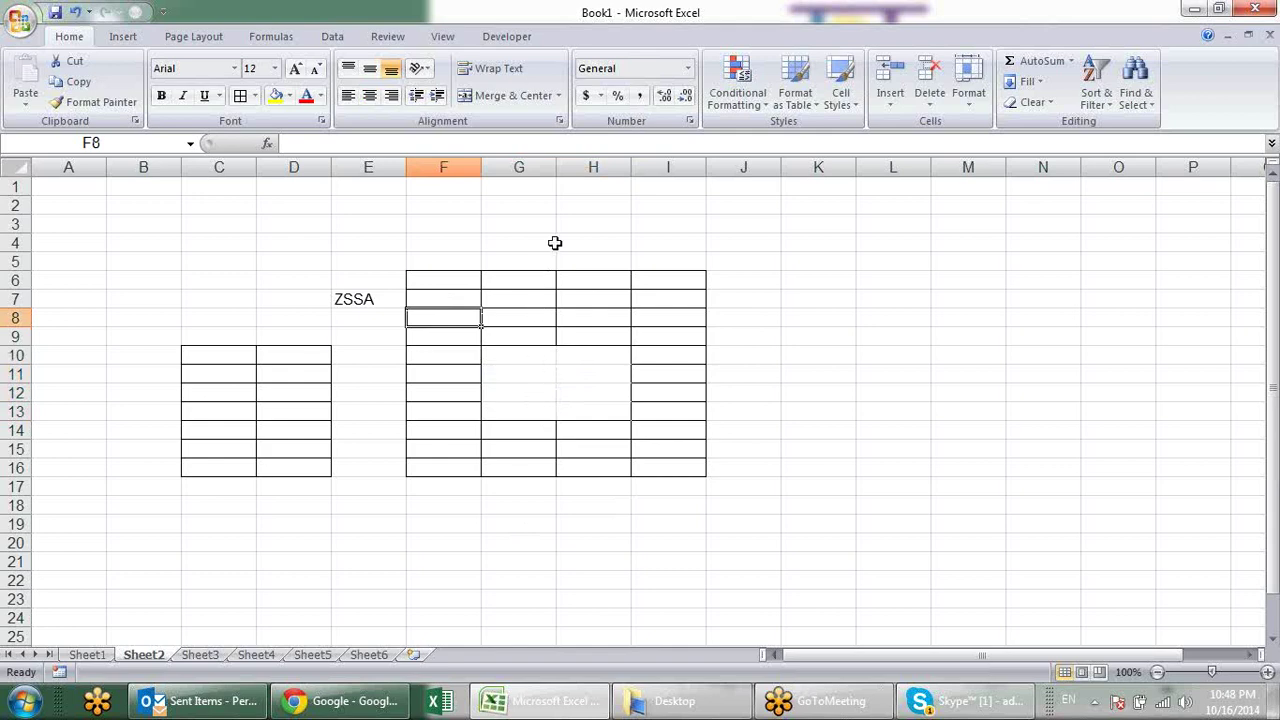
- Open and close the number format settings, then open and cancel the PivotTable wizard
click(690, 122)
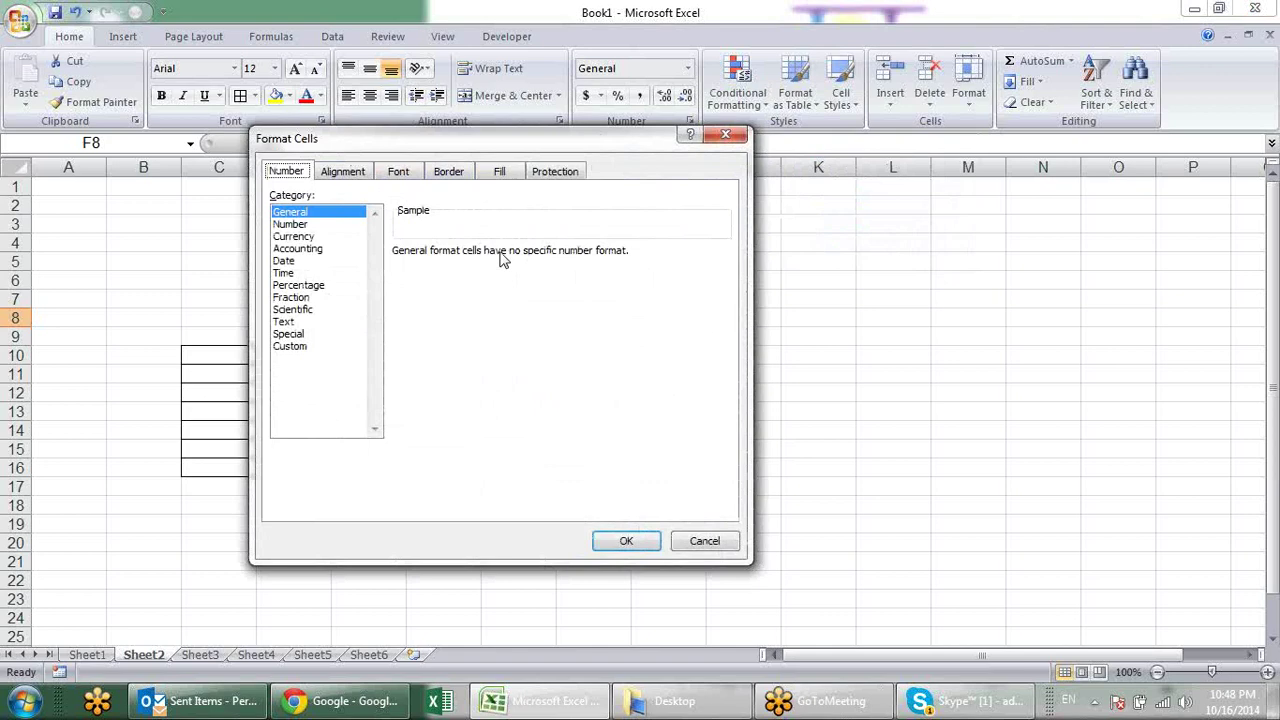
key(Escape)
key(alt+d)
key(p)
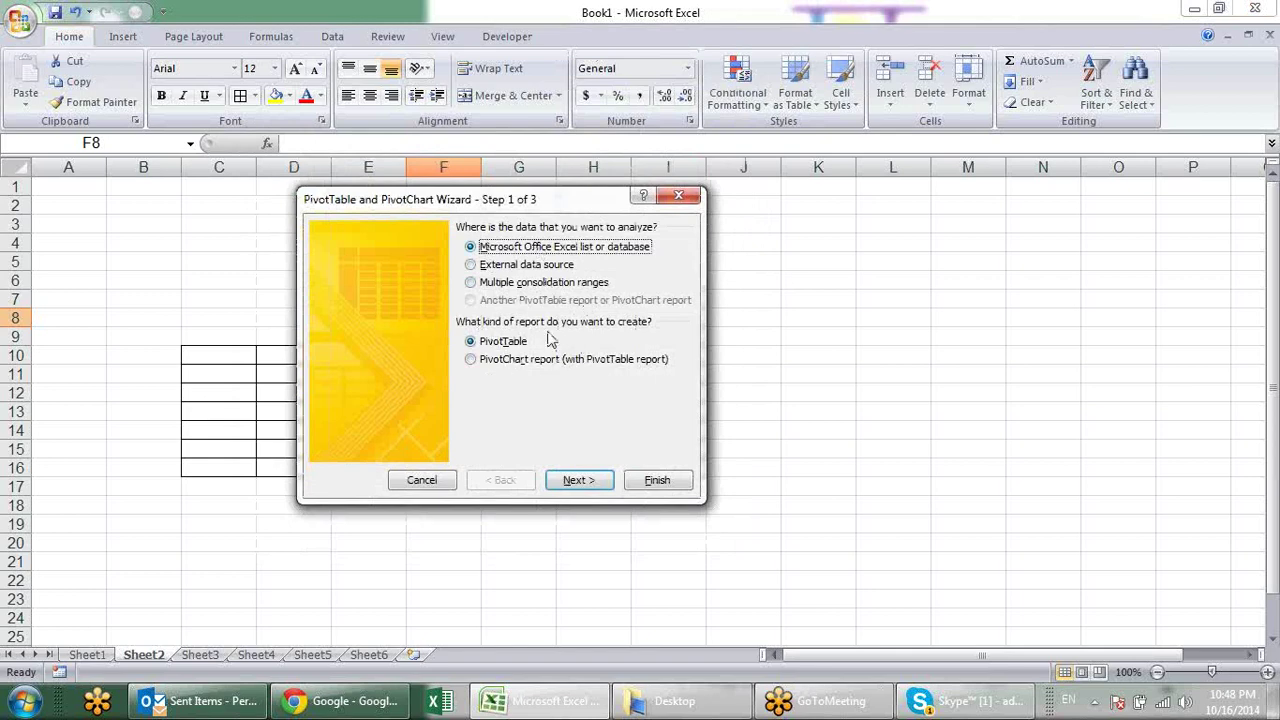
key(Escape)
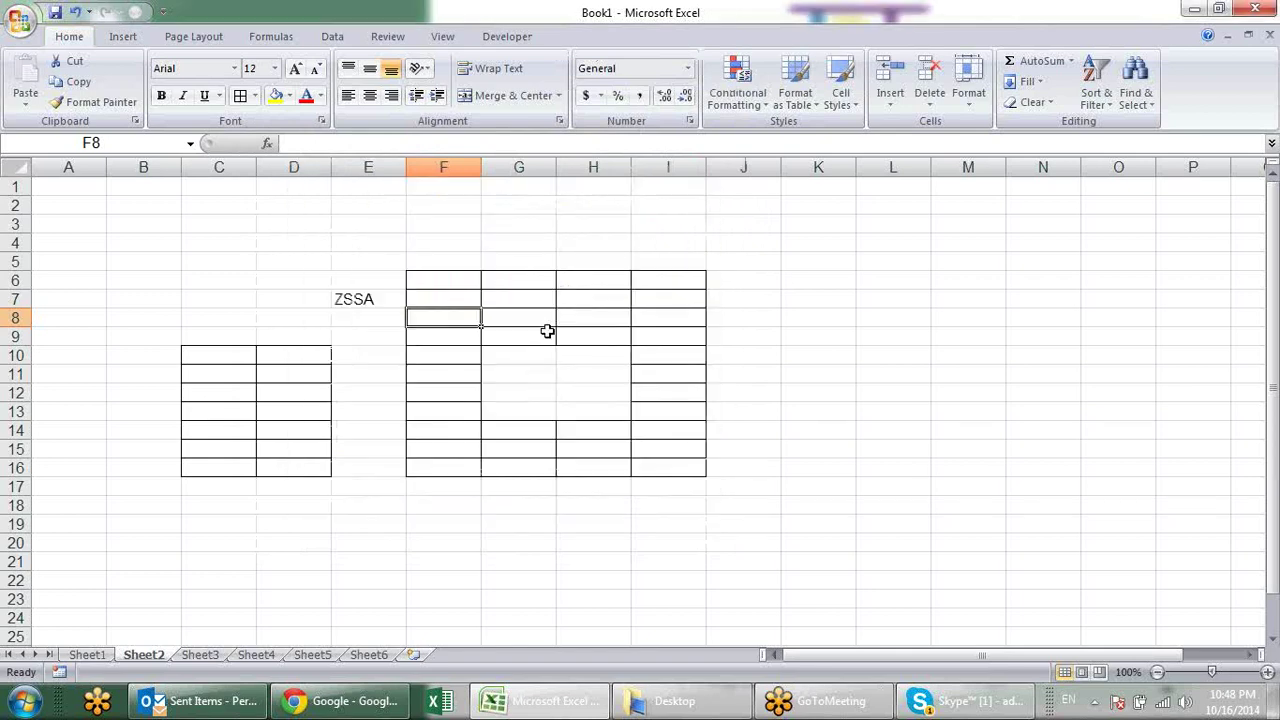
- Open and close Format Cells with Ctrl+1, then bring up F5's shortcut menu showing Filter options
key(ctrl+1)
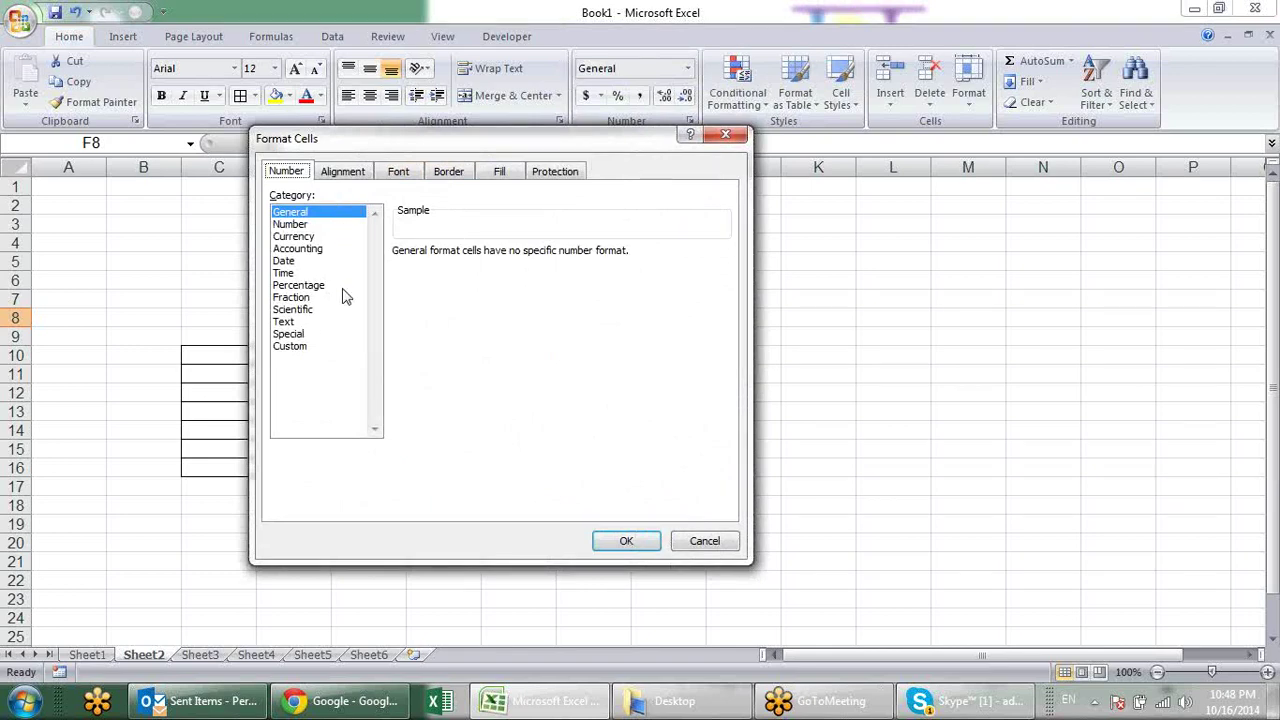
key(Escape)
right_click(431, 254)
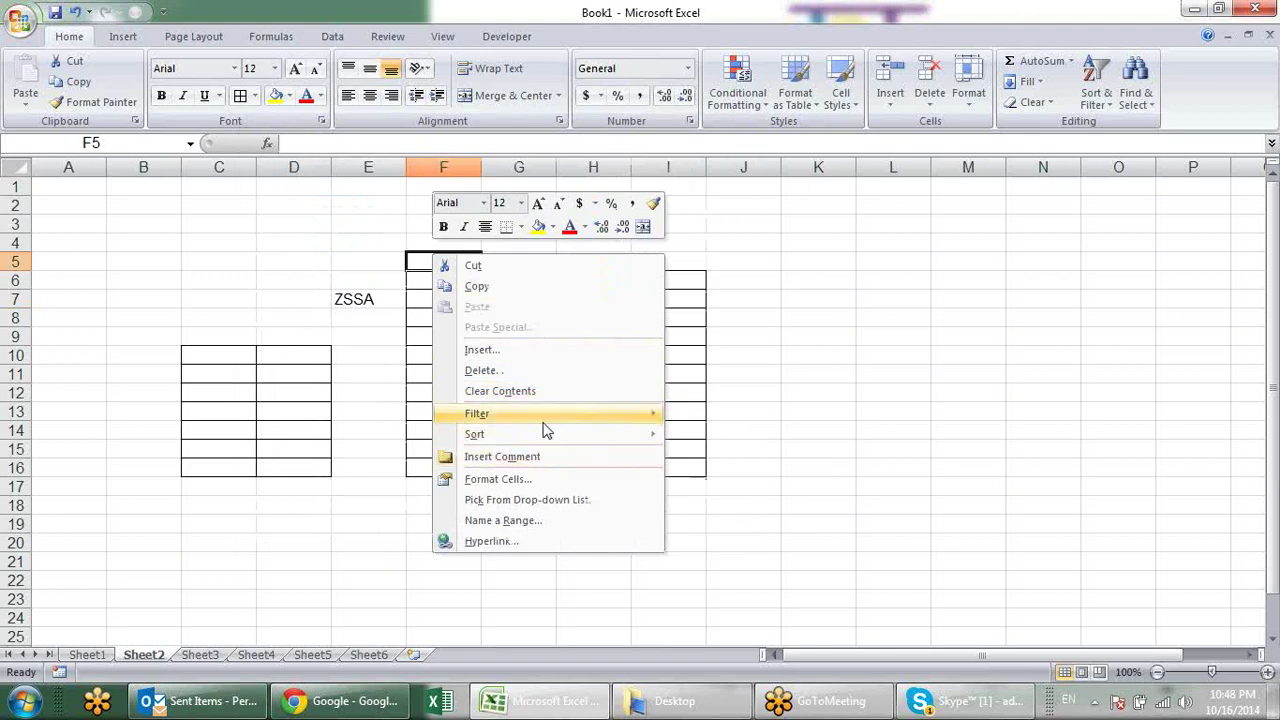
mouse_move(541, 424)
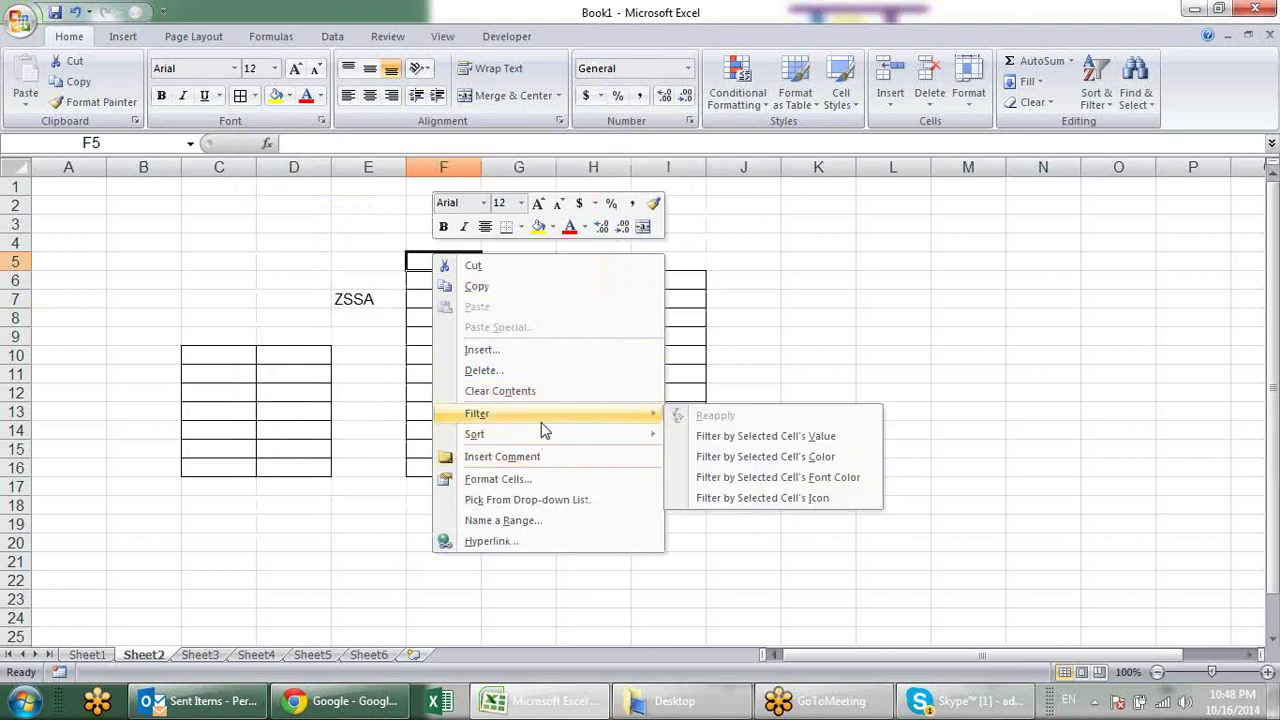
- Open Format Cells for F5, move it higher, and cycle its tabs with Ctrl+Tab, ending on Font
click(526, 481)
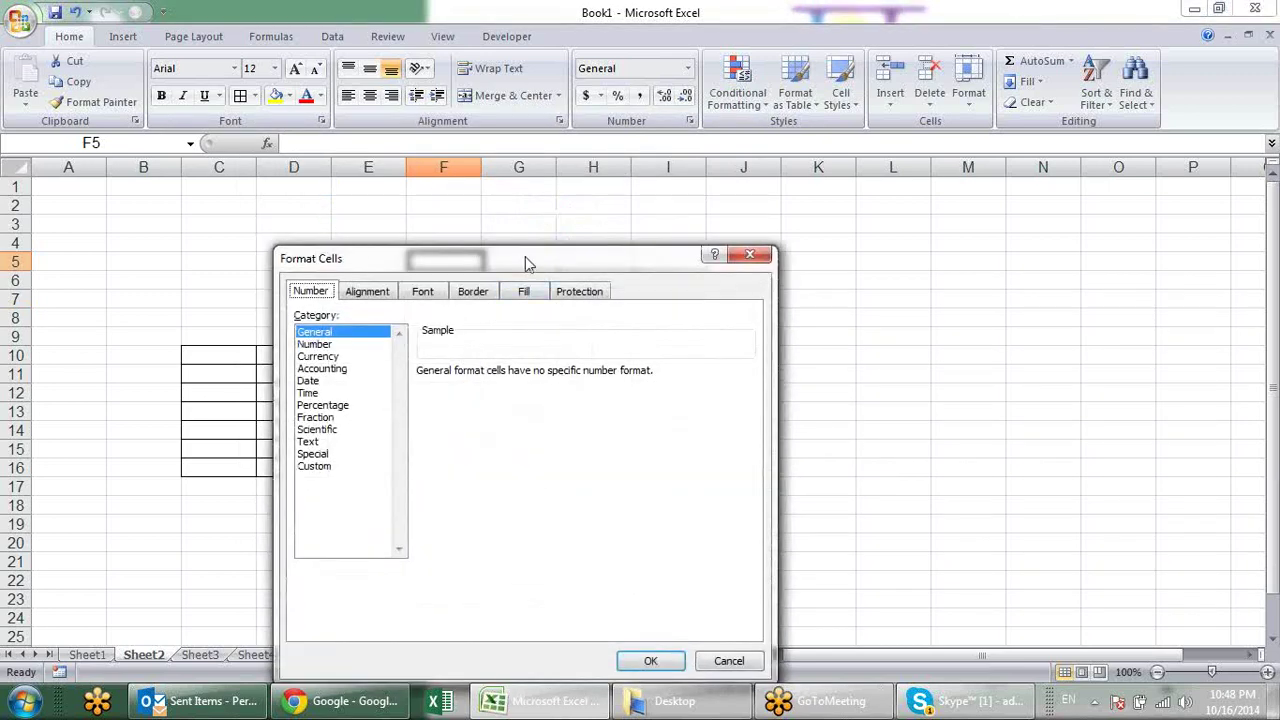
drag(526, 258, 531, 210)
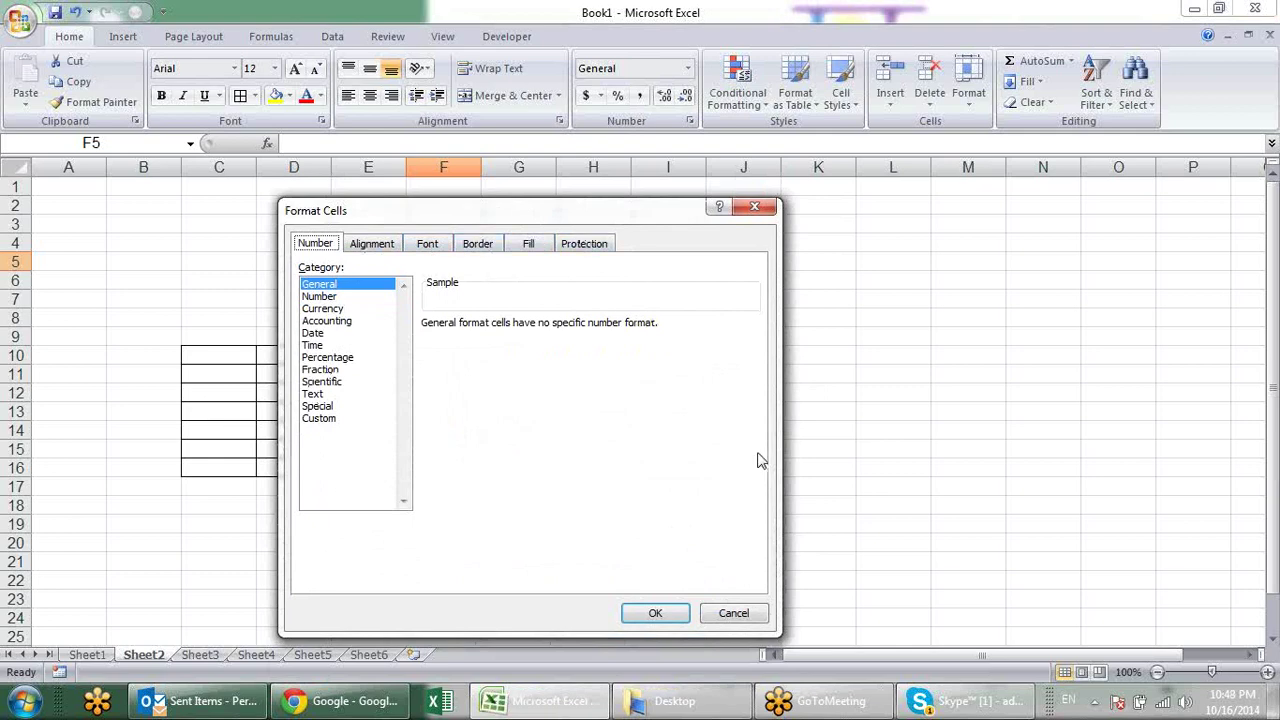
key(ctrl+Tab)
key(ctrl+Tab)
key(ctrl+Tab)
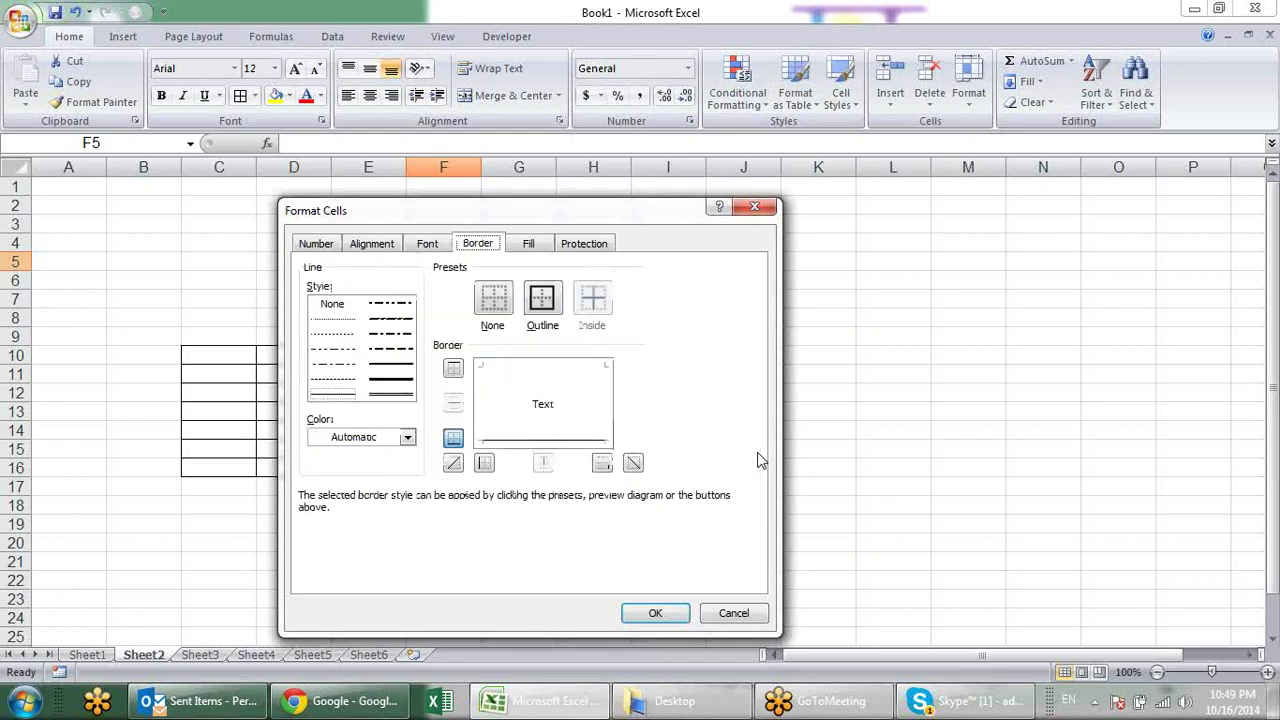
key(ctrl+Tab)
key(ctrl+Tab)
key(ctrl+Tab)
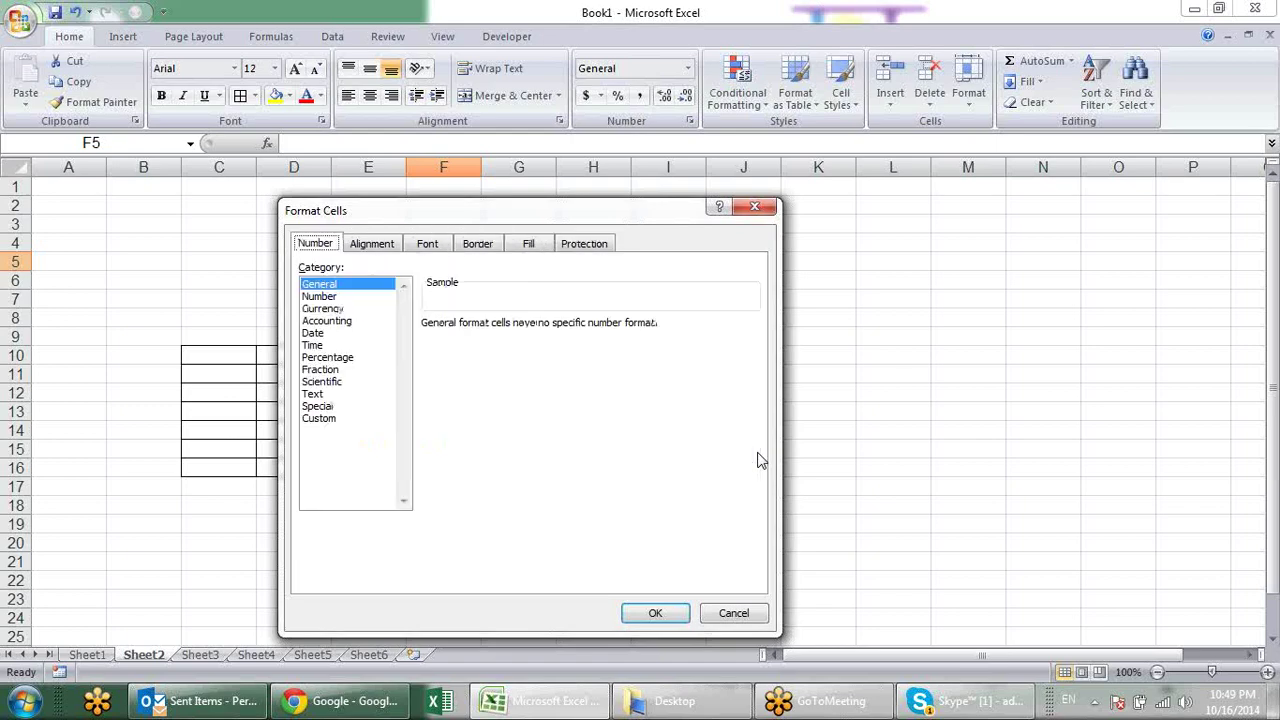
key(ctrl+Tab)
key(ctrl+Tab)
key(ctrl+Tab)
key(ctrl+Tab)
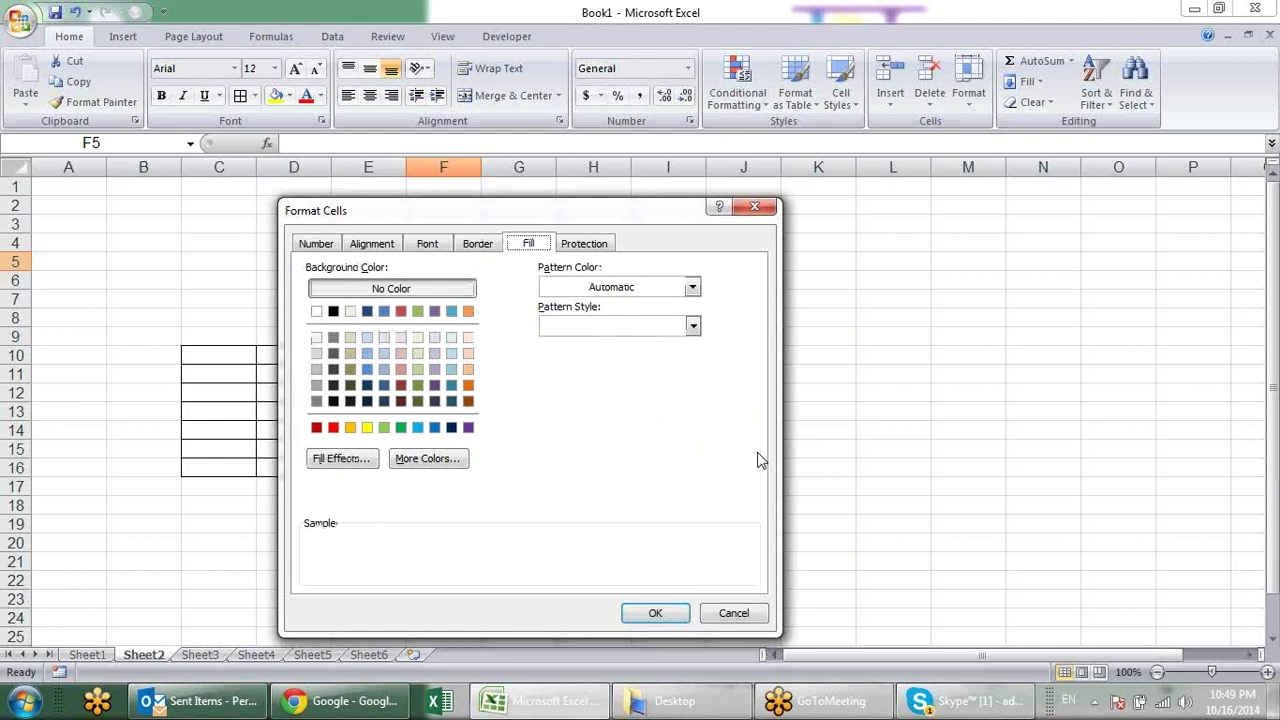
key(ctrl+shift+Tab)
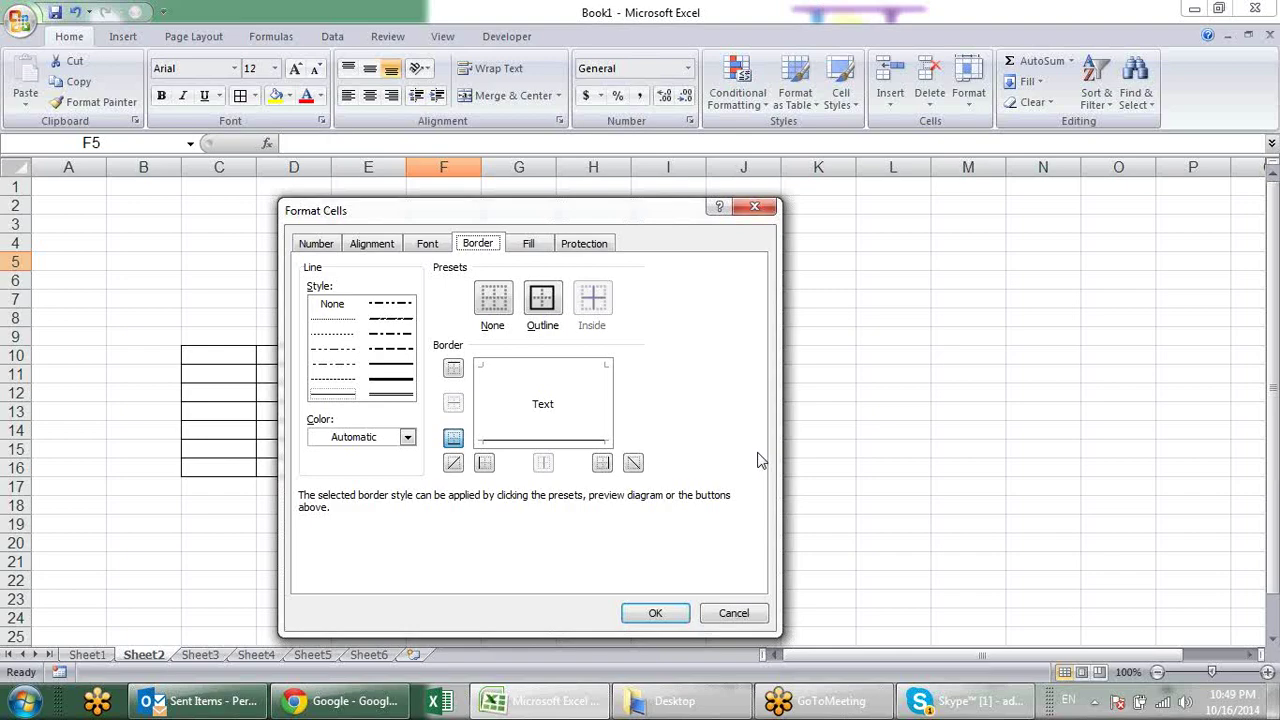
key(ctrl+shift+Tab)
key(ctrl+shift+Tab)
key(ctrl+shift+Tab)
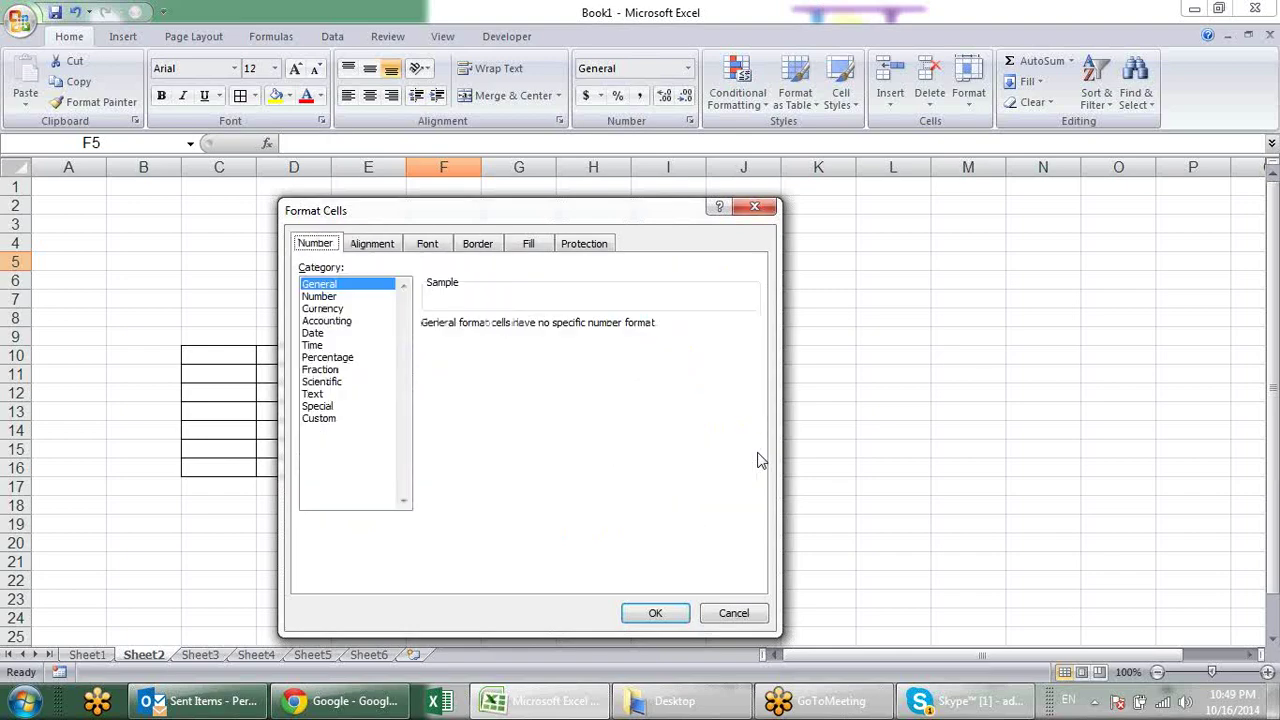
key(ctrl+shift+Tab)
key(ctrl+shift+Tab)
key(ctrl+shift+Tab)
key(ctrl+shift+Tab)
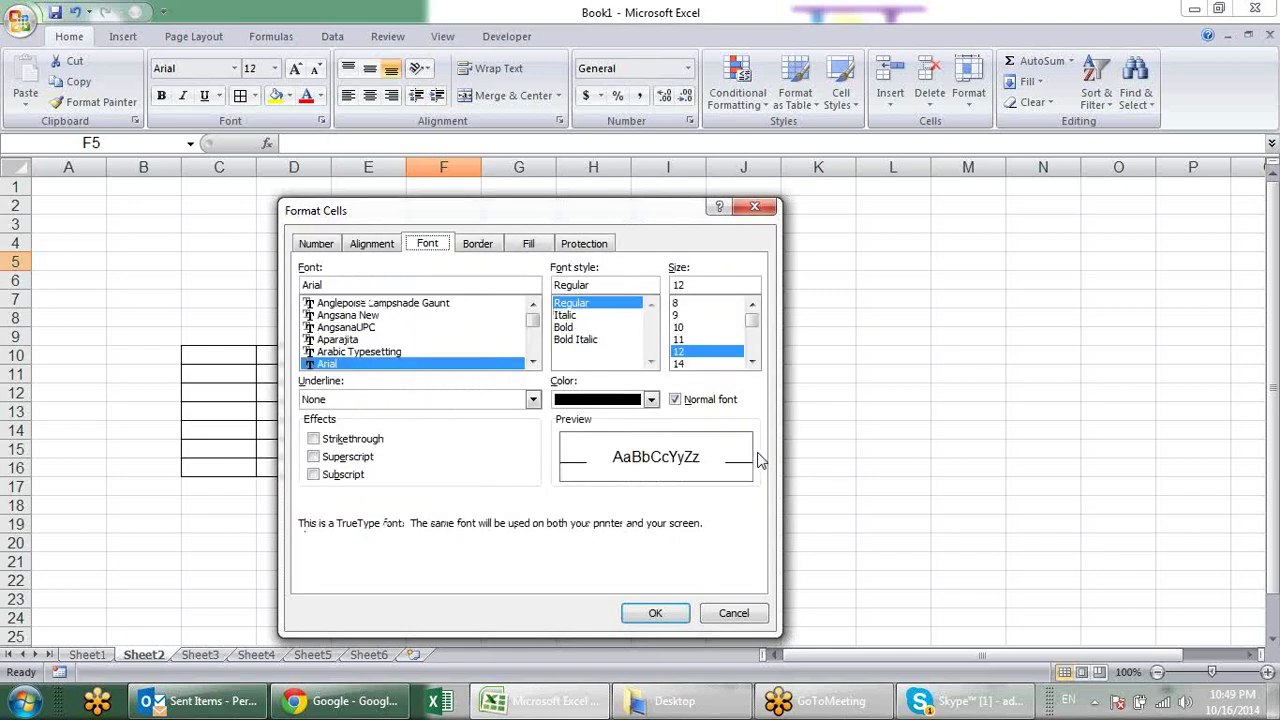
key(ctrl+shift+Tab)
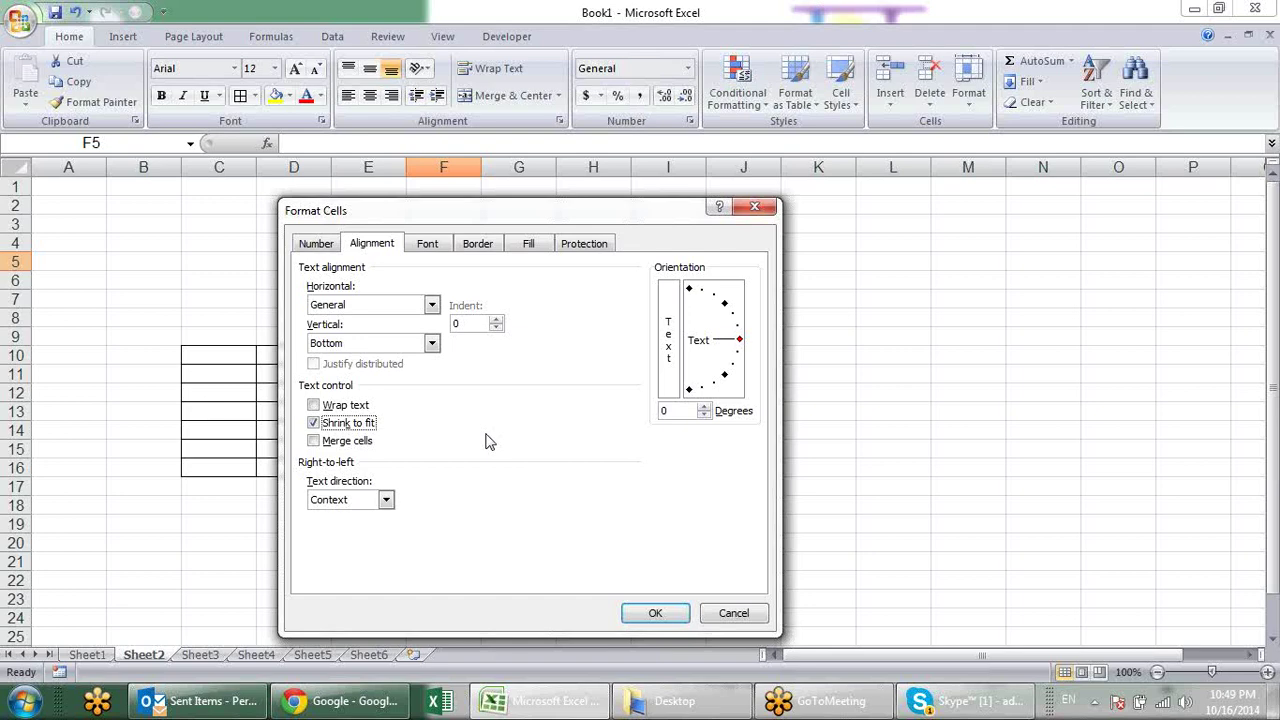
- Turn on Wrap text for F5 and drop down the Horizontal alignment list, currently General
key(alt+w)
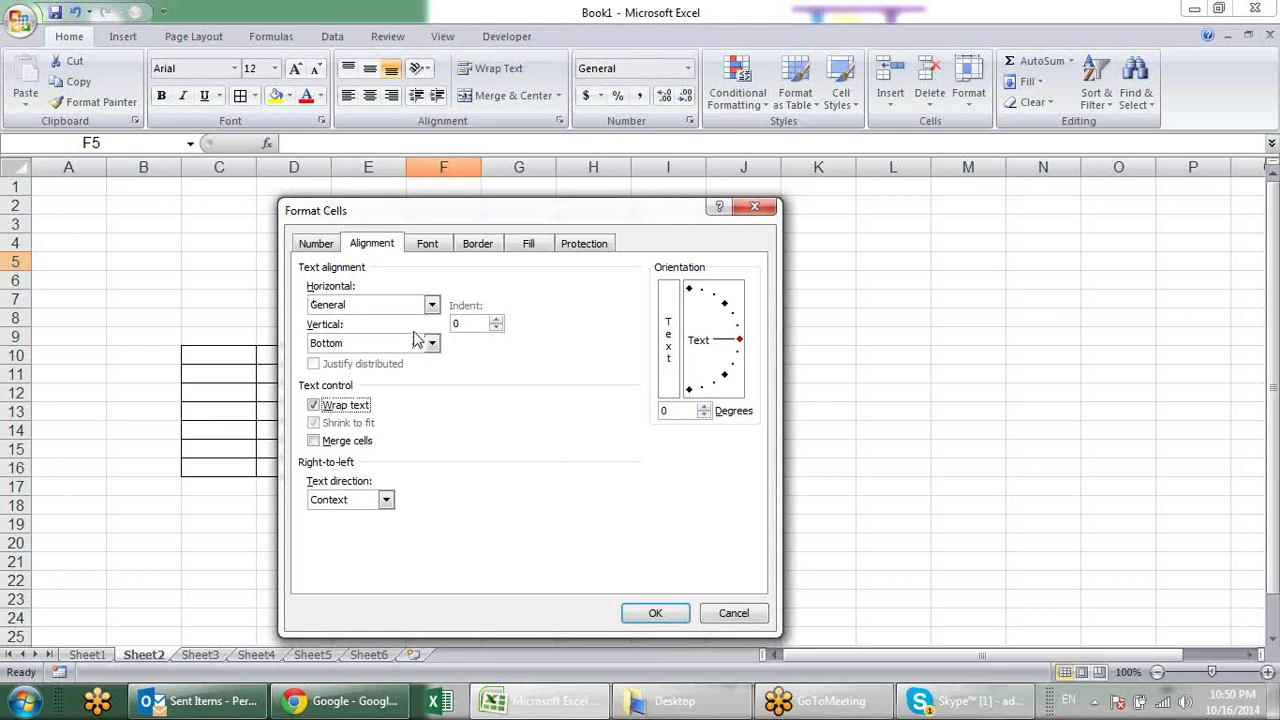
key(alt+h)
key(alt+Down)
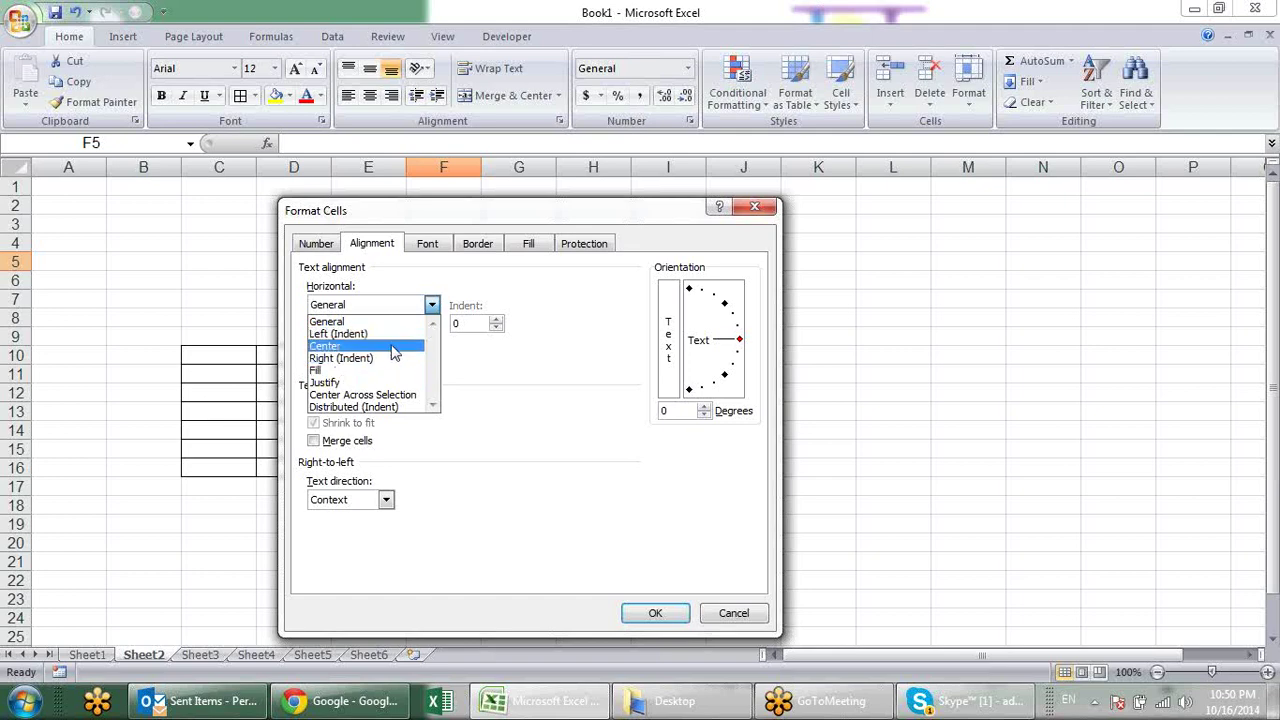
- Set cell F5's horizontal alignment to Left (Indent) and apply it with OK
key(c)
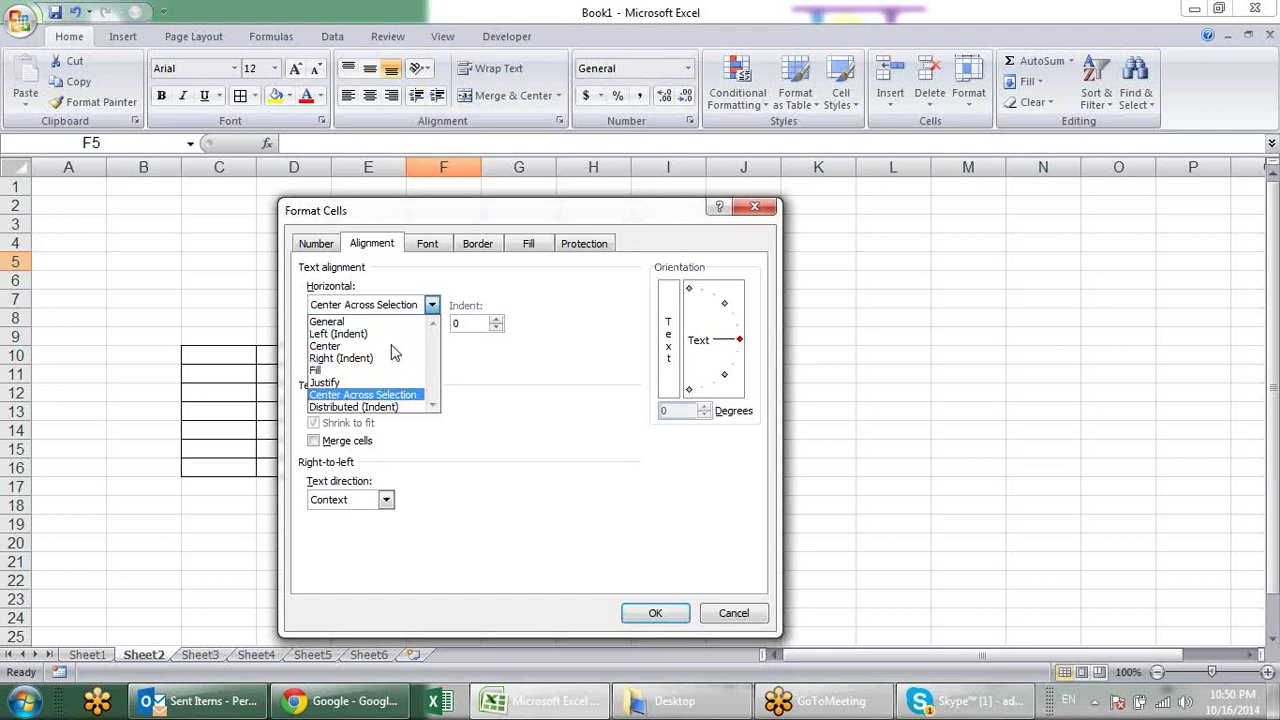
key(c)
key(c)
key(c)
key(c)
key(c)
key(c)
key(c)
key(c)
key(c)
key(c)
key(c)
key(c)
key(g)
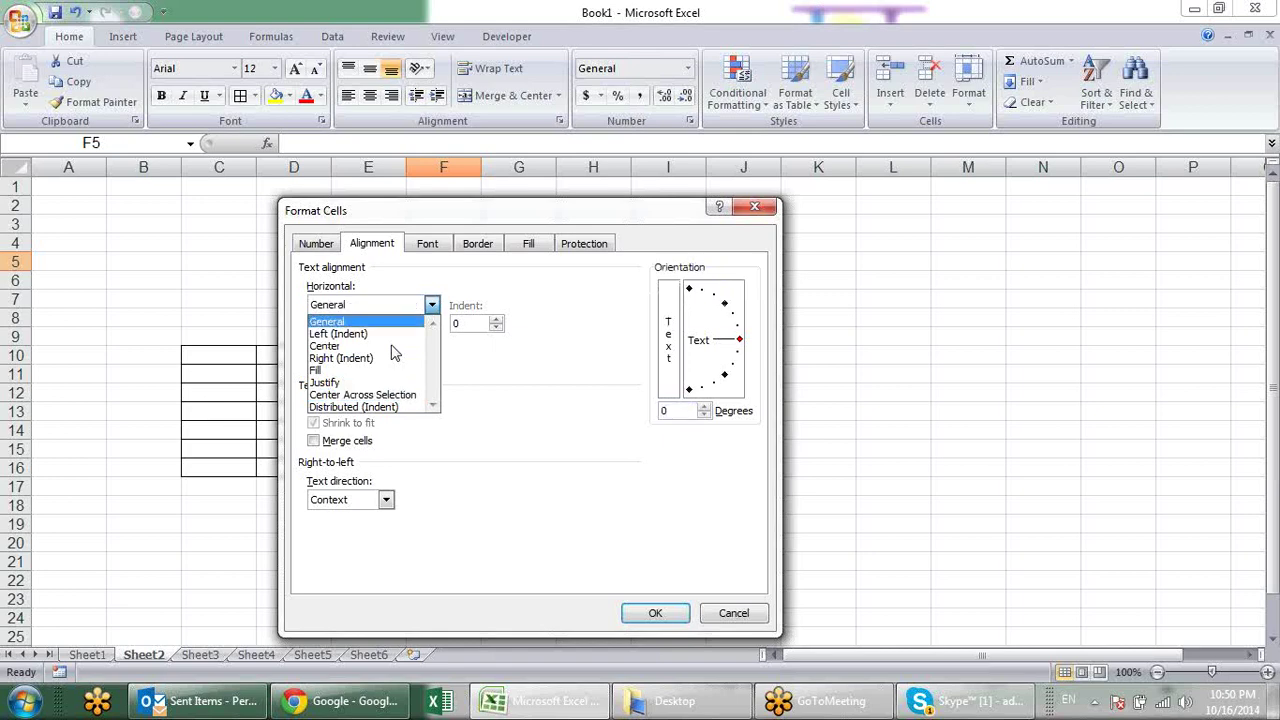
key(Down)
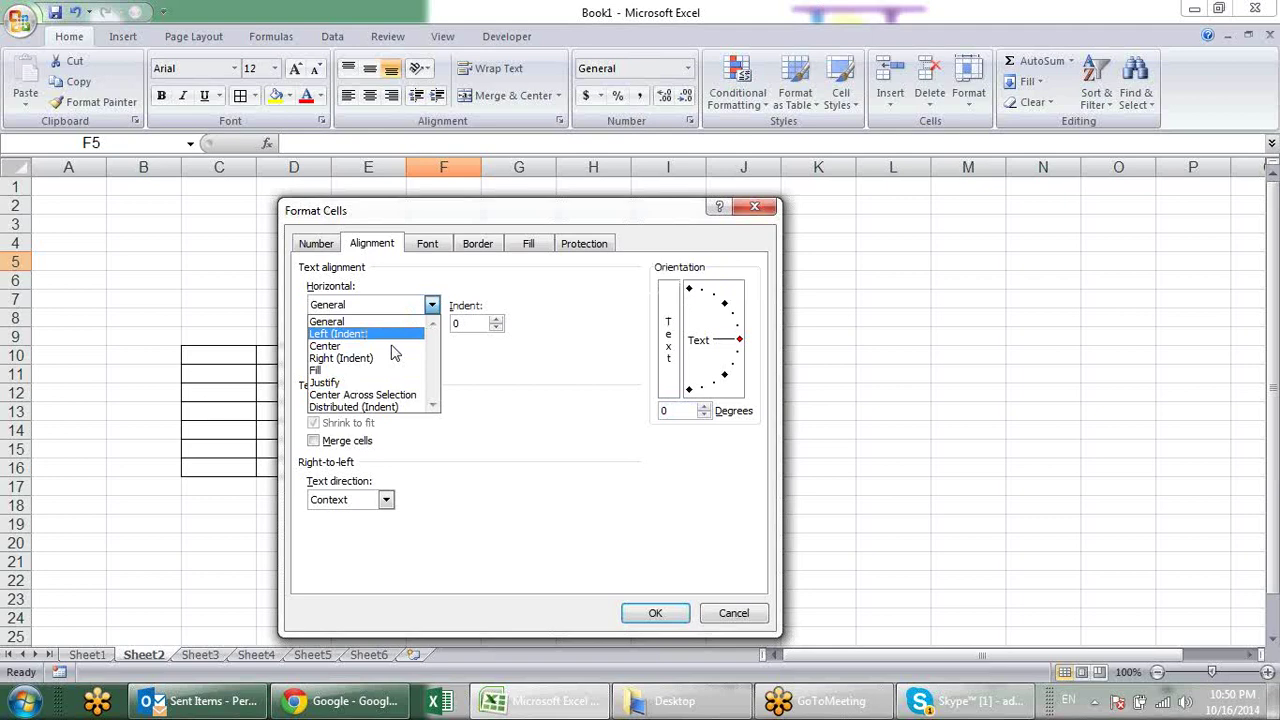
key(Return)
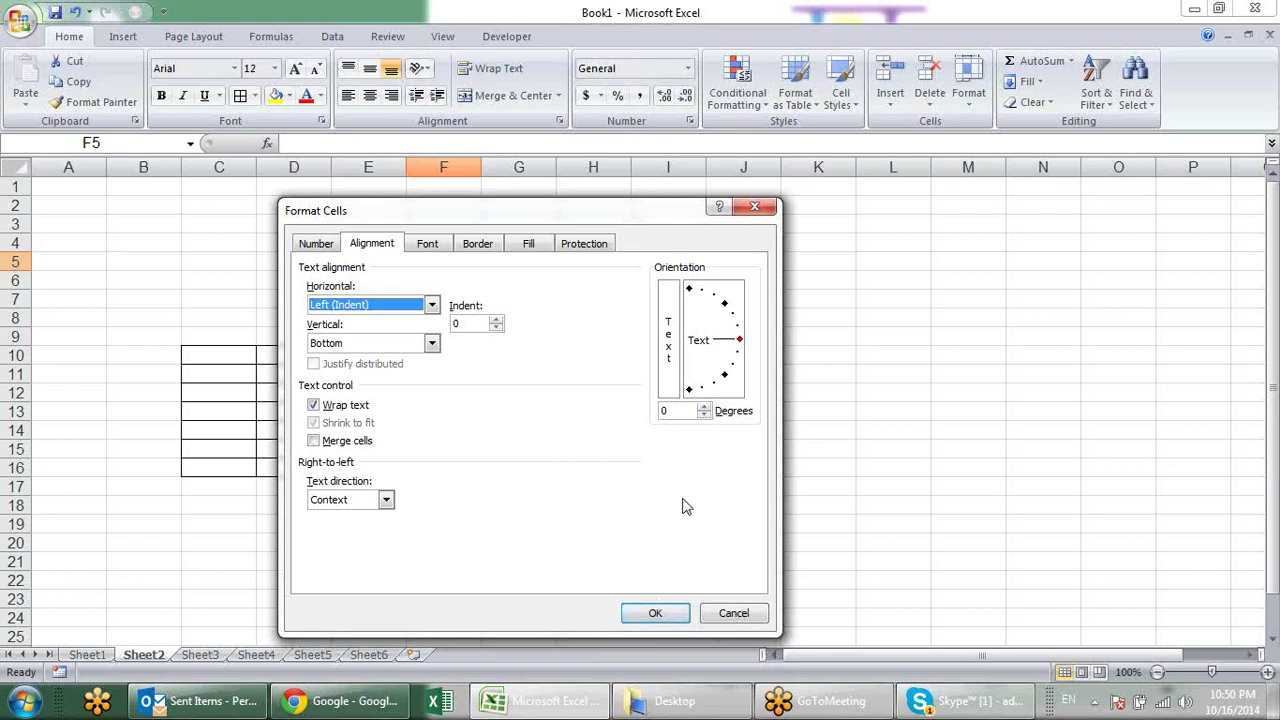
key(Return)
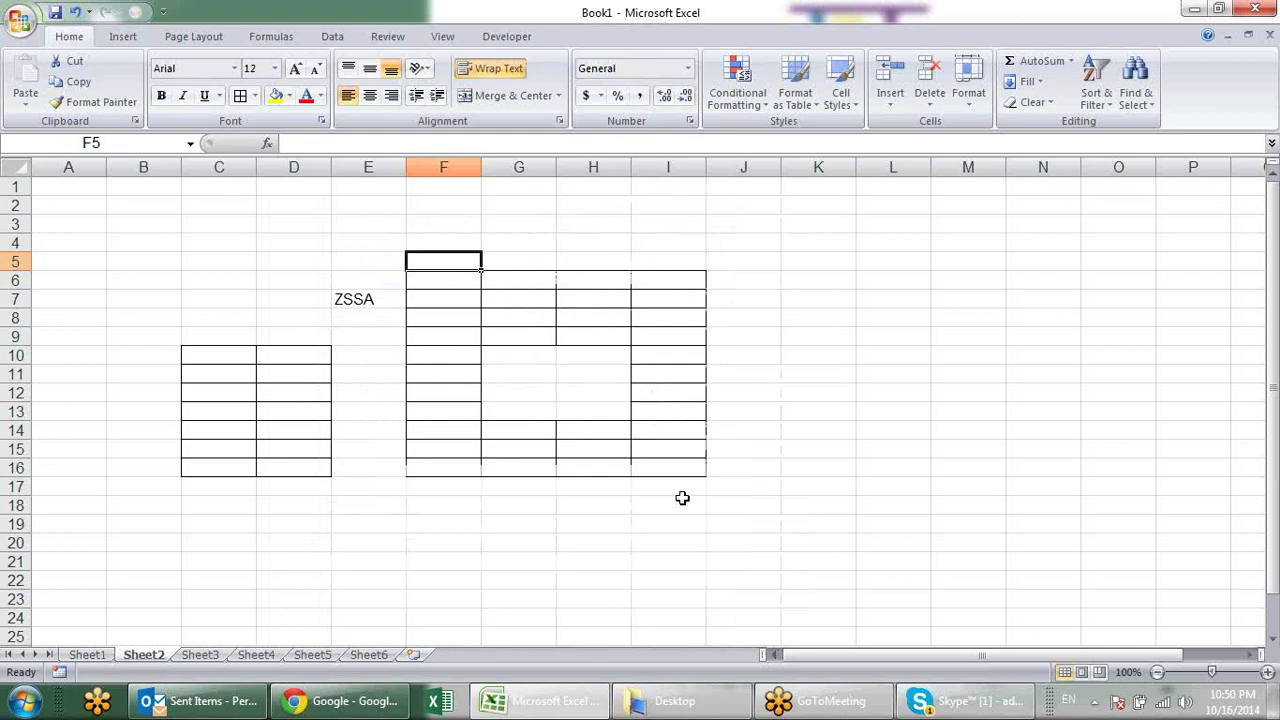
key(ctrl+1)
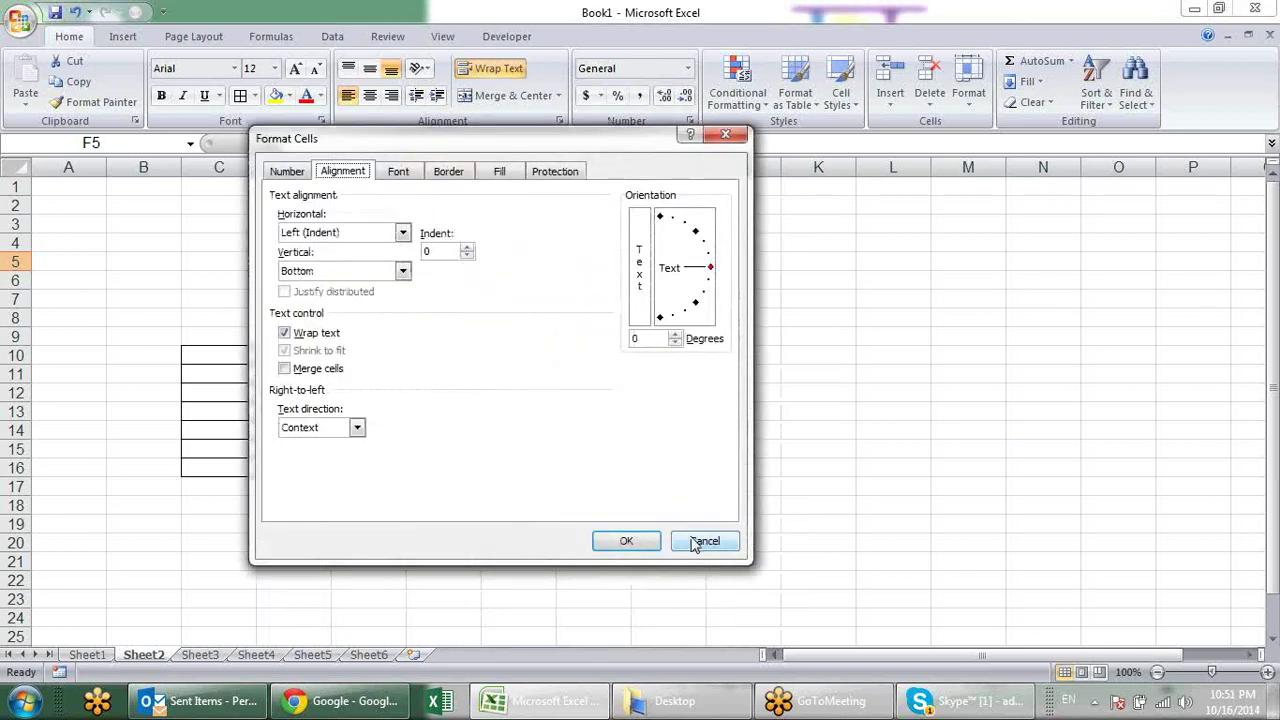
click(691, 541)
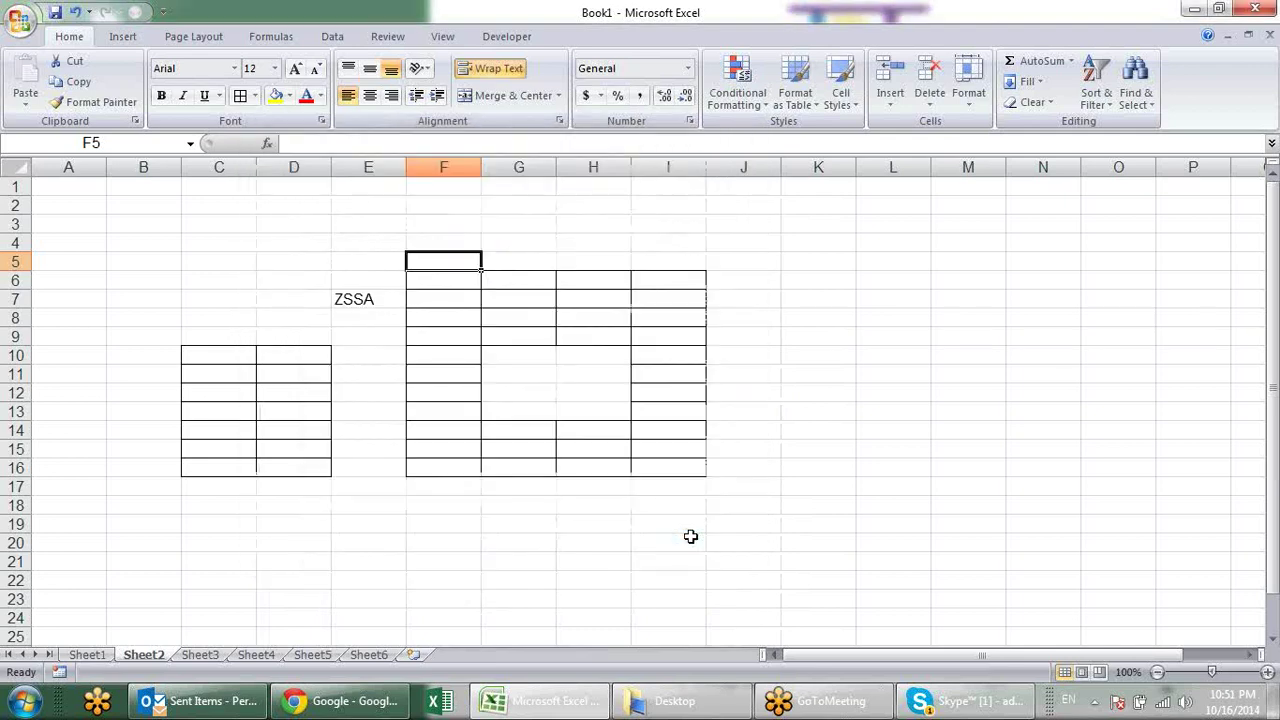
key(ctrl+1)
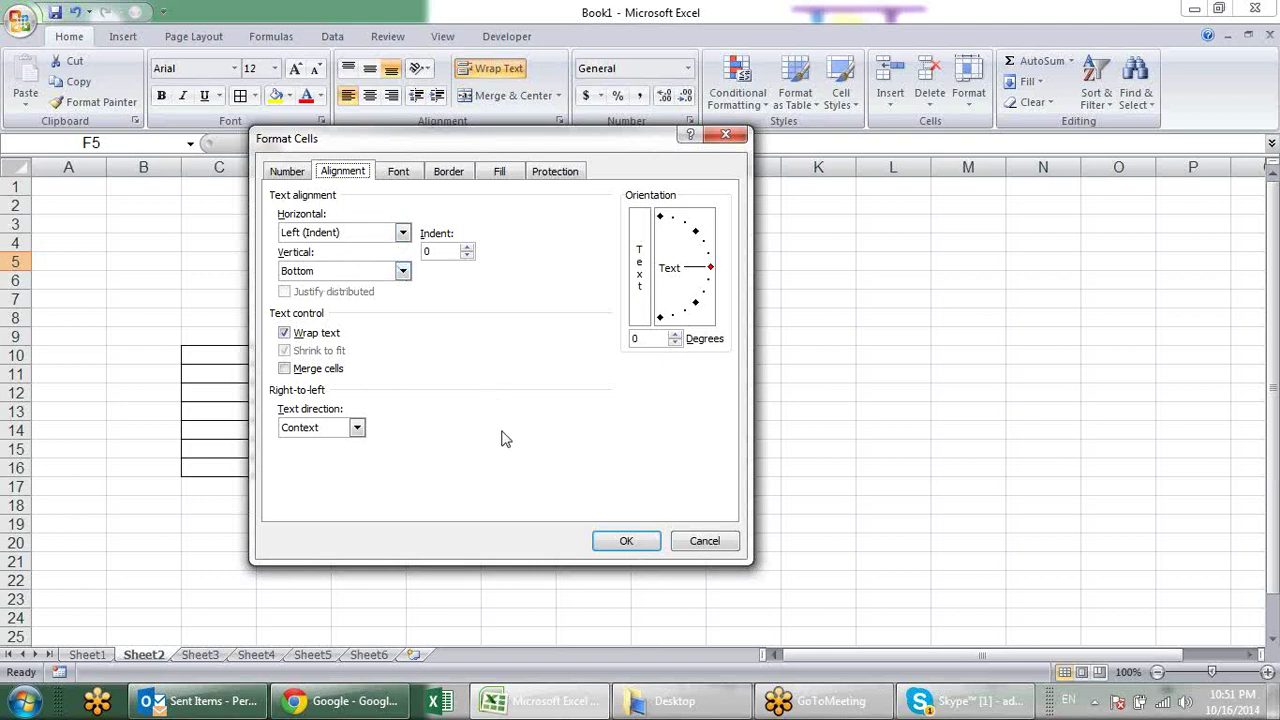
key(Tab)
key(Tab)
key(Tab)
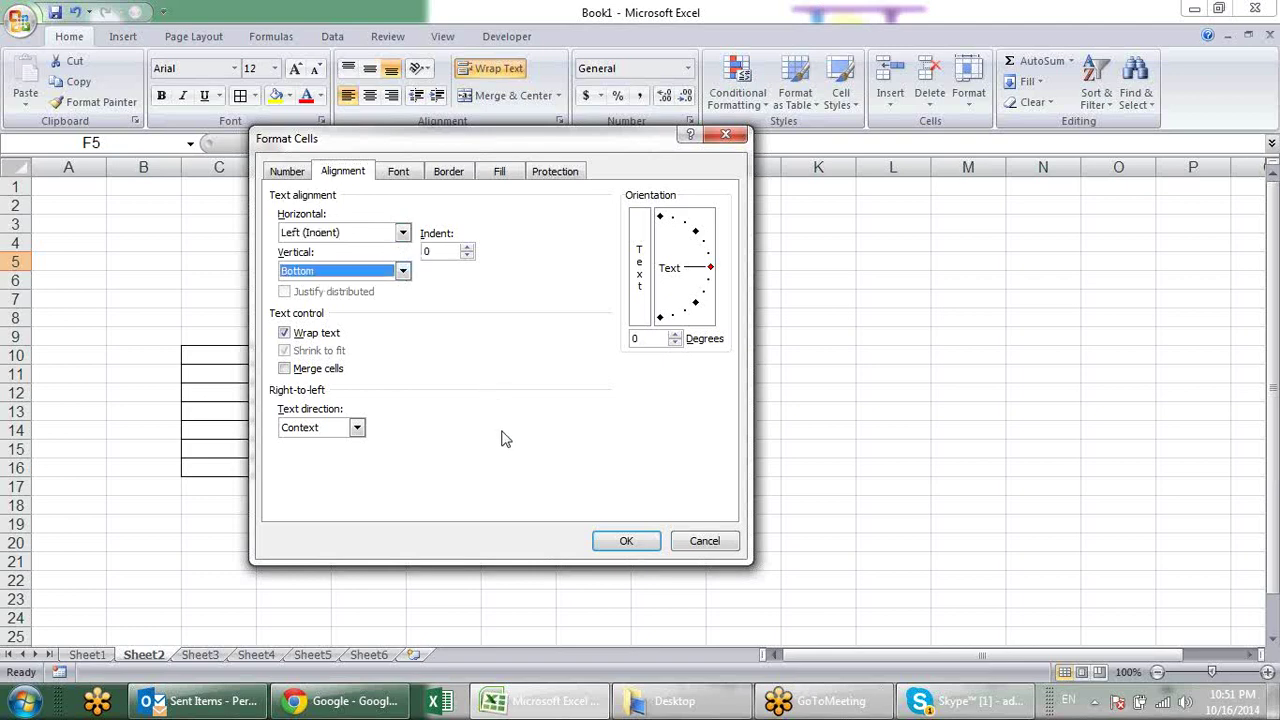
key(Tab)
key(Tab)
key(Tab)
key(Tab)
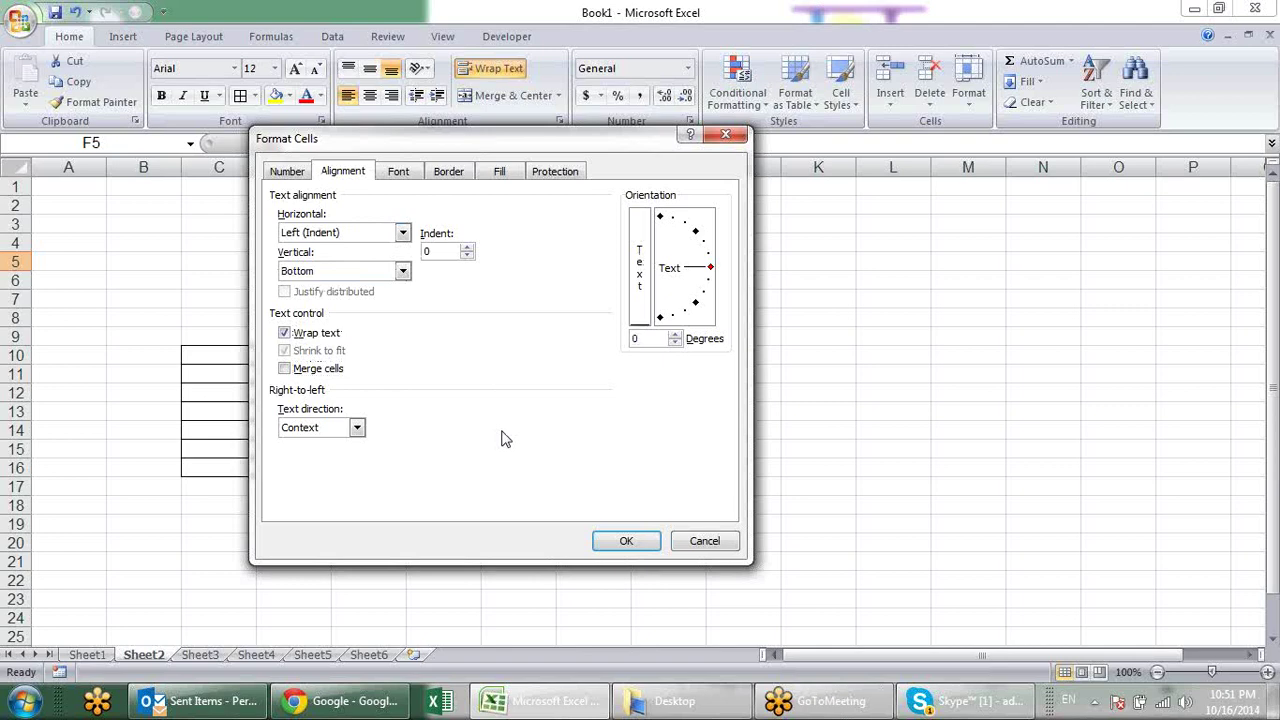
key(Tab)
key(Tab)
key(Tab)
key(Tab)
key(Tab)
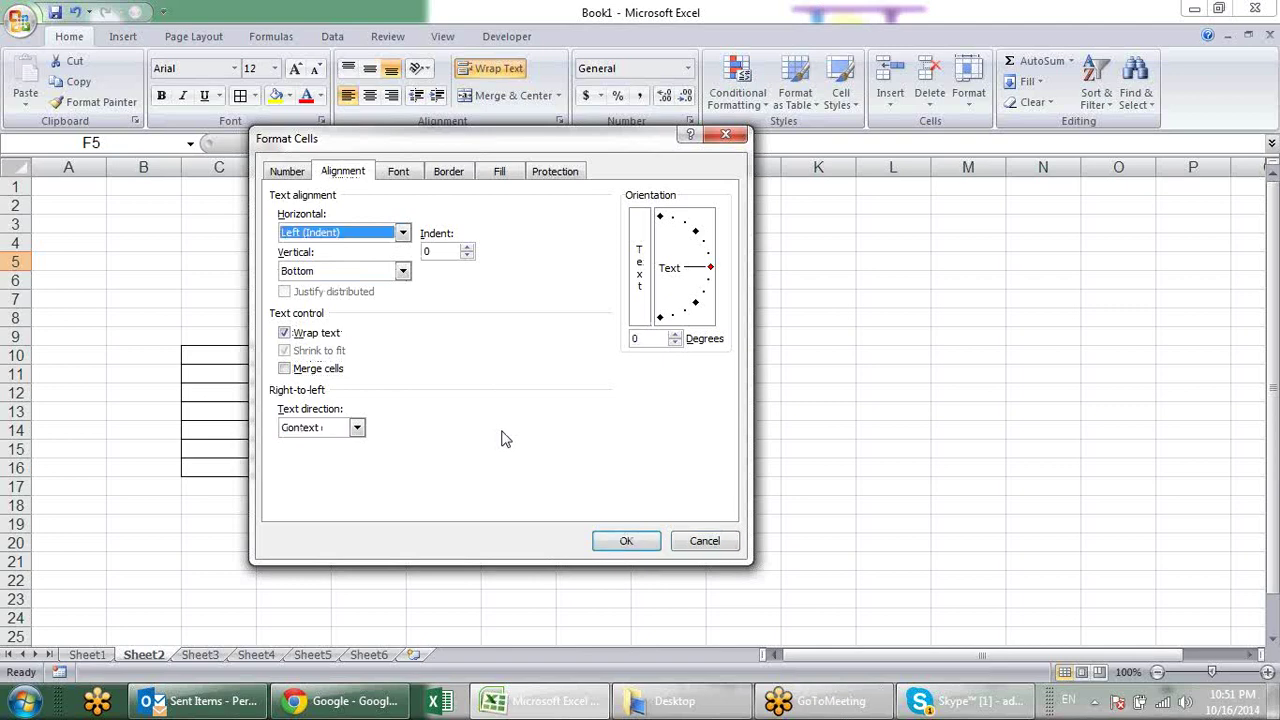
key(Tab)
key(Tab)
key(Tab)
key(Tab)
key(Tab)
key(Tab)
key(Tab)
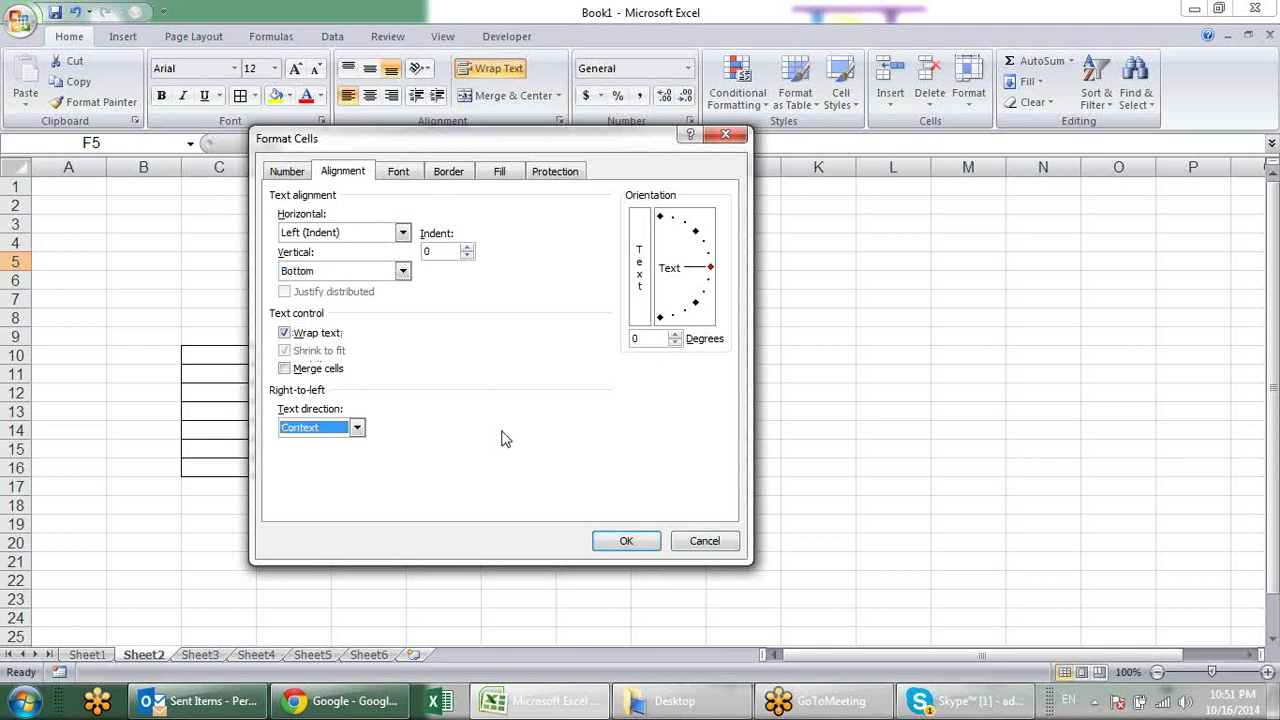
key(Tab)
key(Tab)
key(Tab)
key(Tab)
key(Tab)
key(Tab)
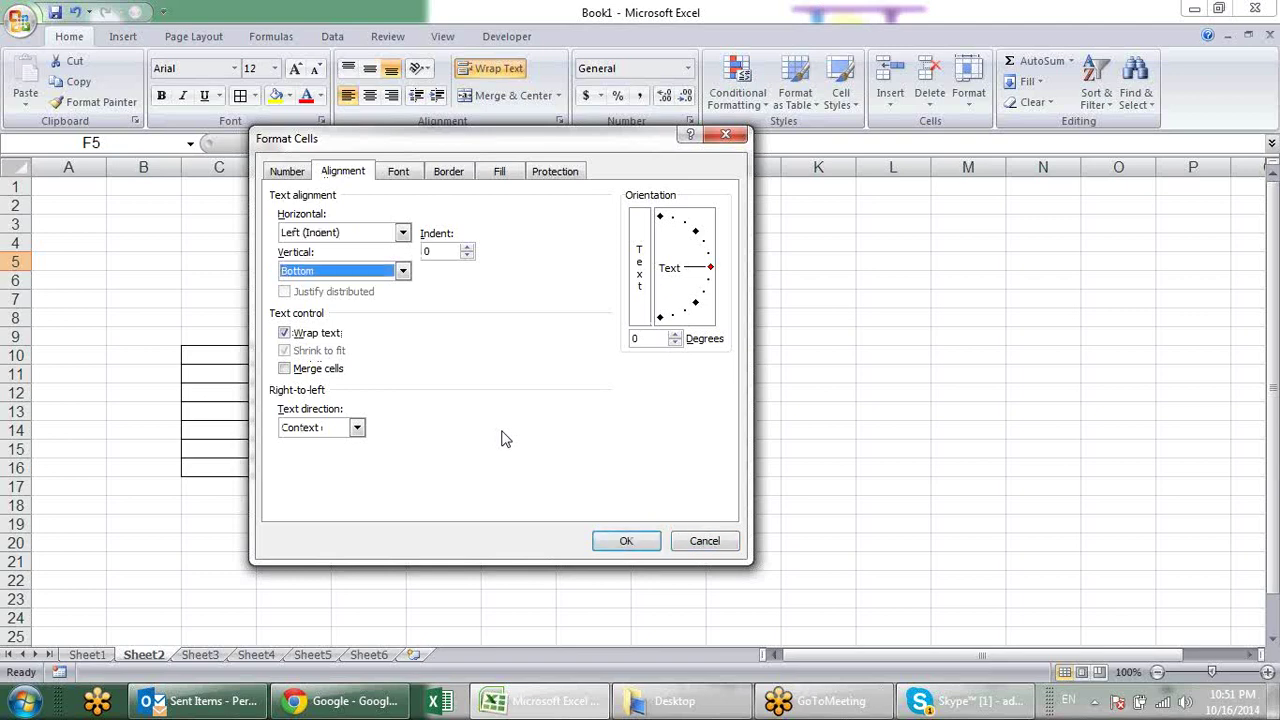
key(Tab)
key(Tab)
key(Tab)
key(Tab)
key(Tab)
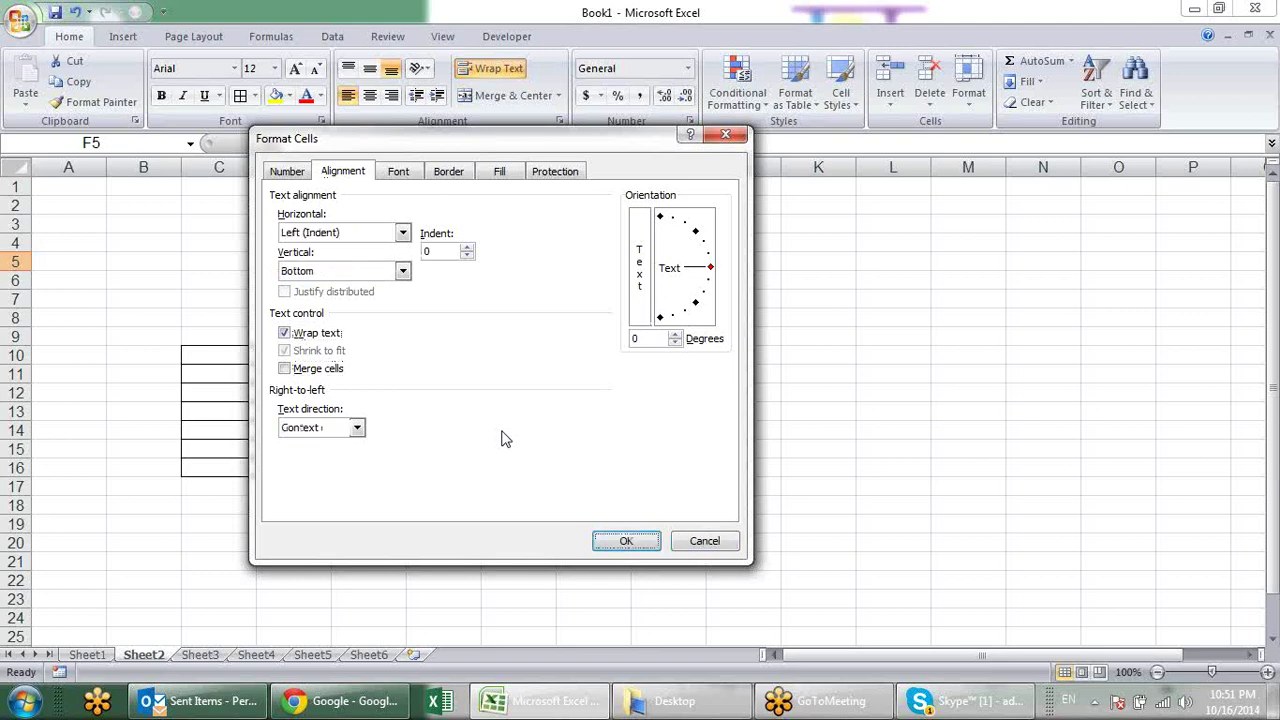
key(Tab)
key(Tab)
key(Tab)
key(Tab)
key(Tab)
key(Tab)
key(Tab)
key(space)
key(space)
key(Escape)
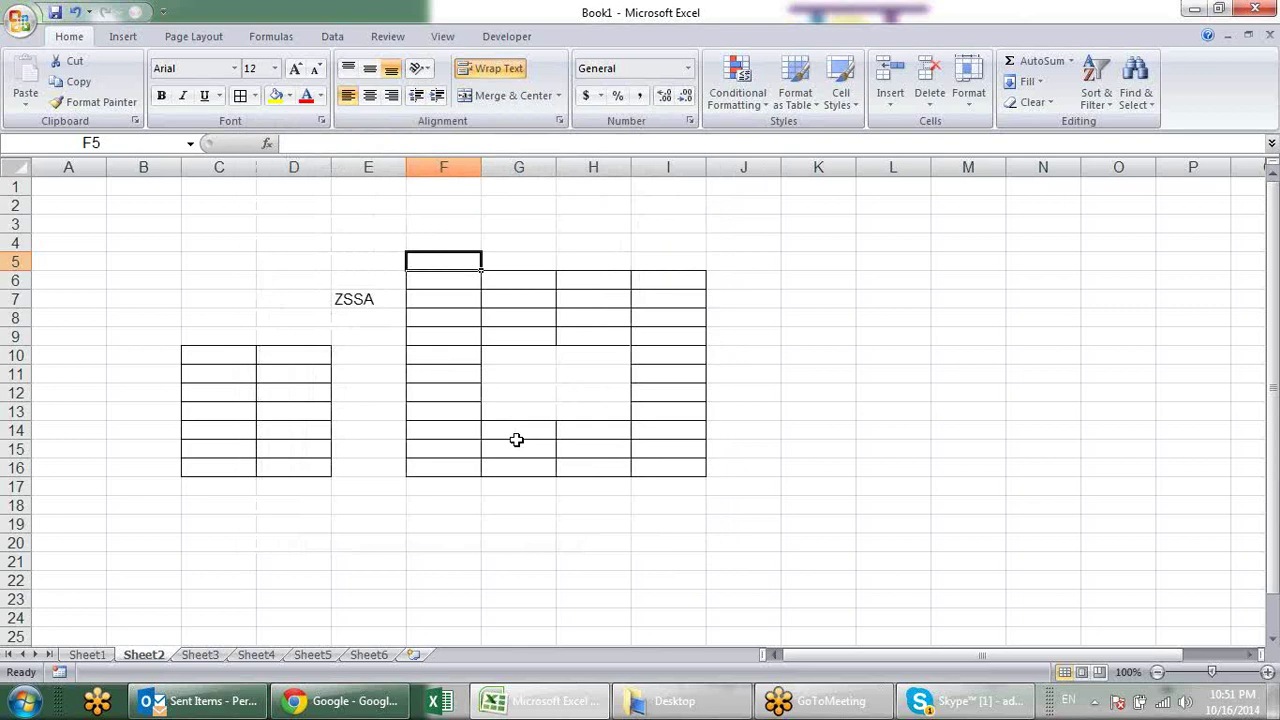
- Search Excel Help for 'KEYBOARD SHORTCUTS' and open the shortcut and function keys article maximized
key(F1)
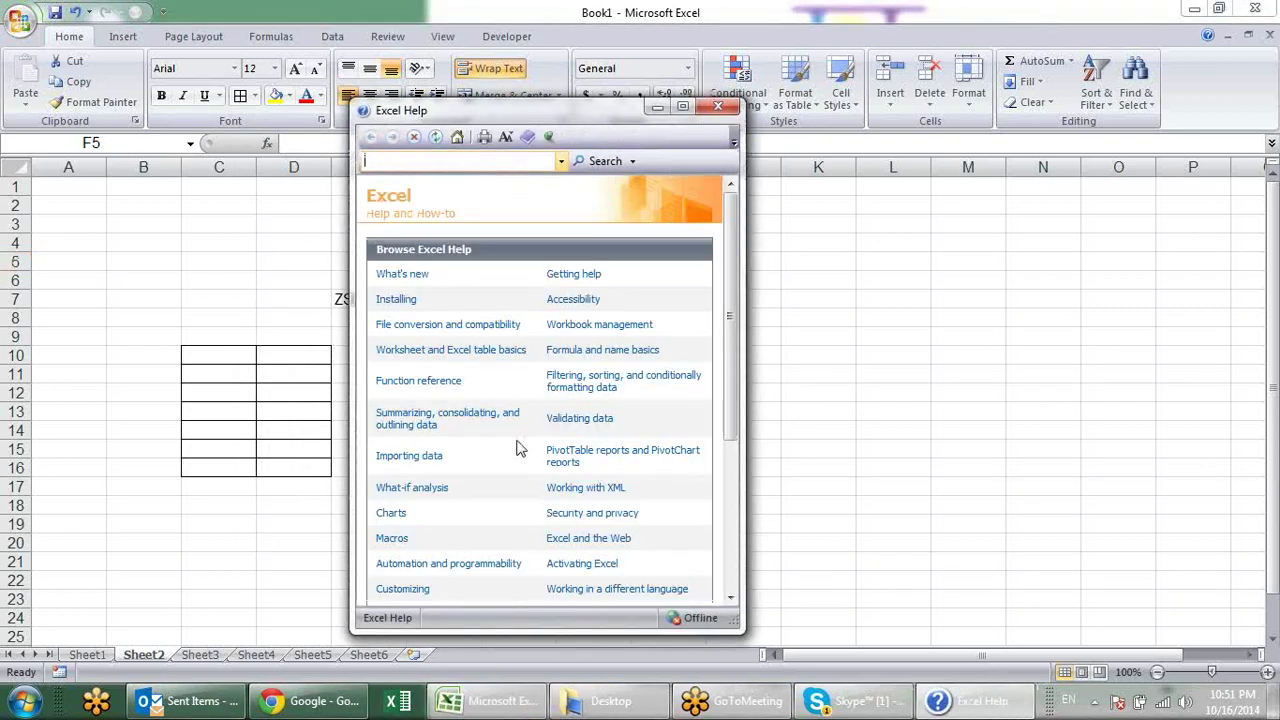
text(KEYBOAR)
text(D SHORT)
text(CUTS)
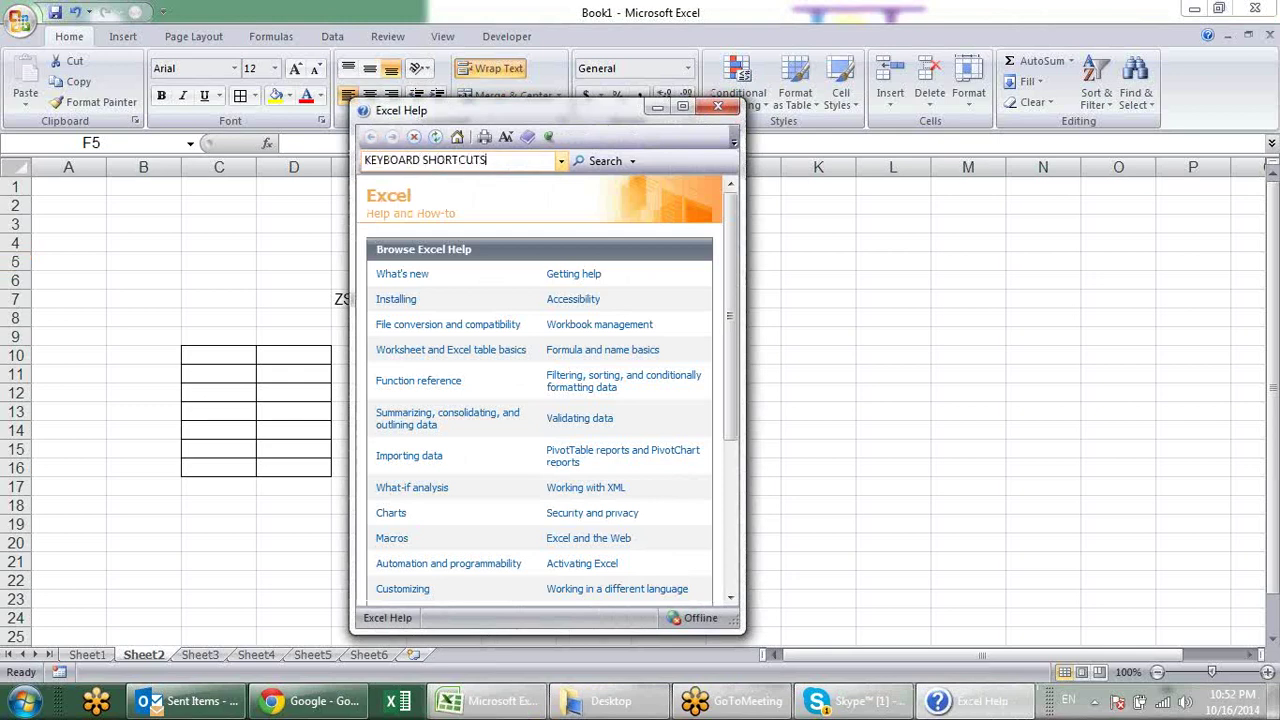
key(Return)
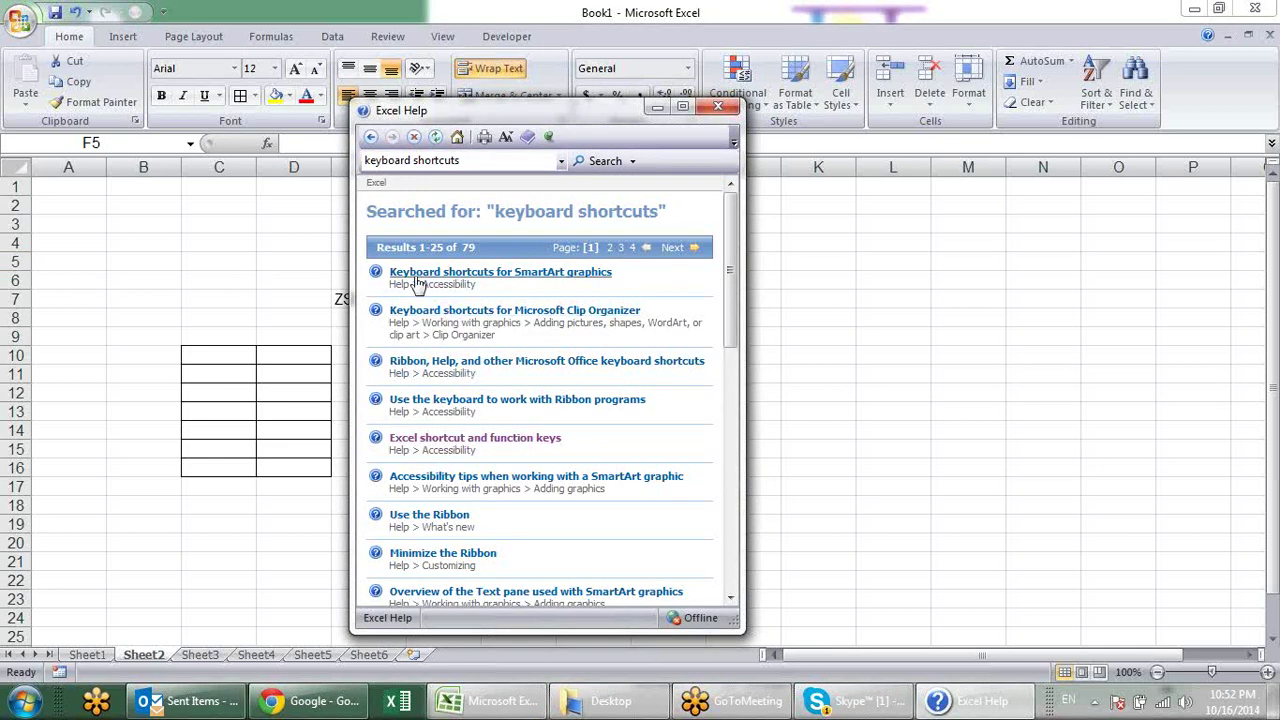
click(558, 440)
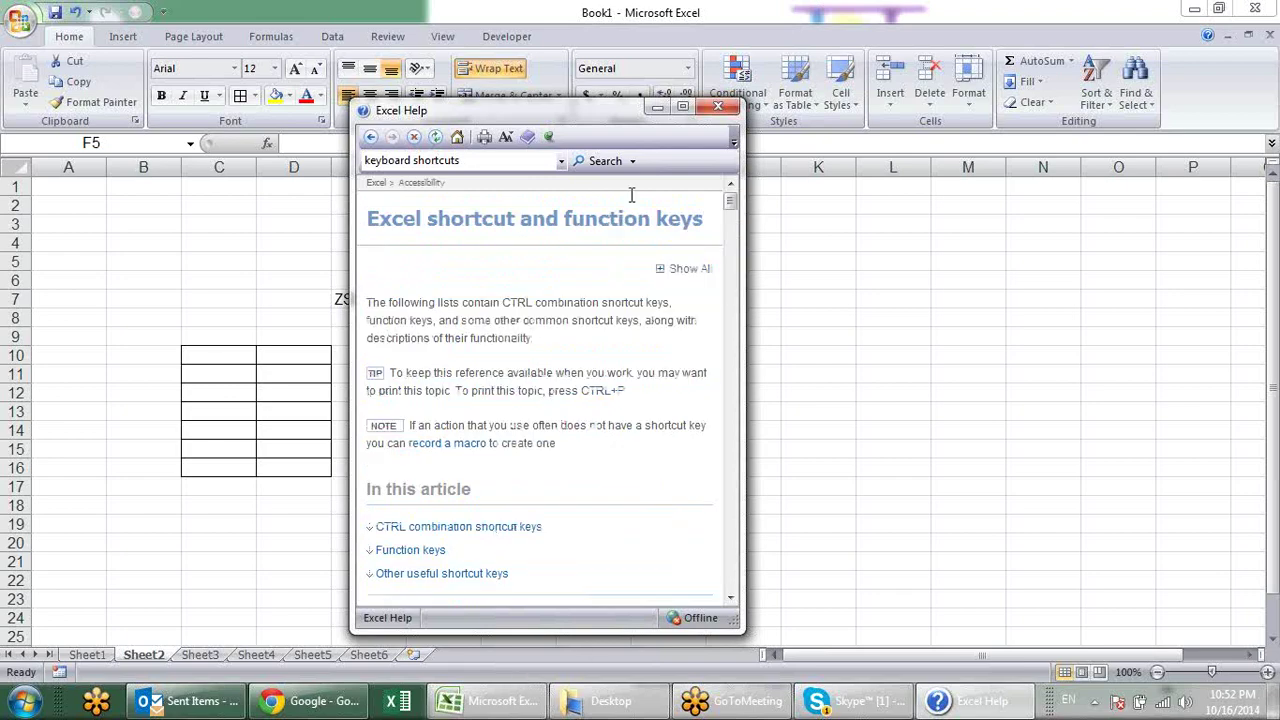
click(682, 106)
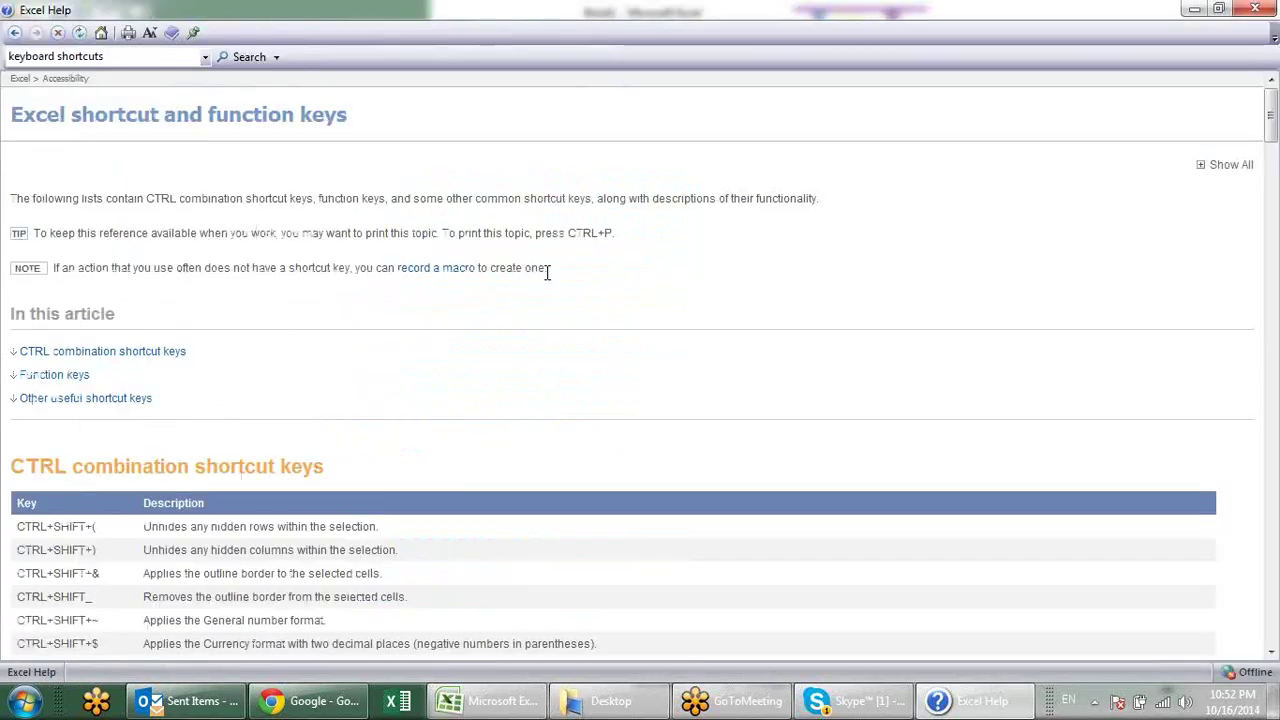
- Read through the shortcut tables, highlighting the unhide-columns, CTRL+F1, ALT+F1 and SHIFT+F2 entries
scroll(530, 274, down, 3)
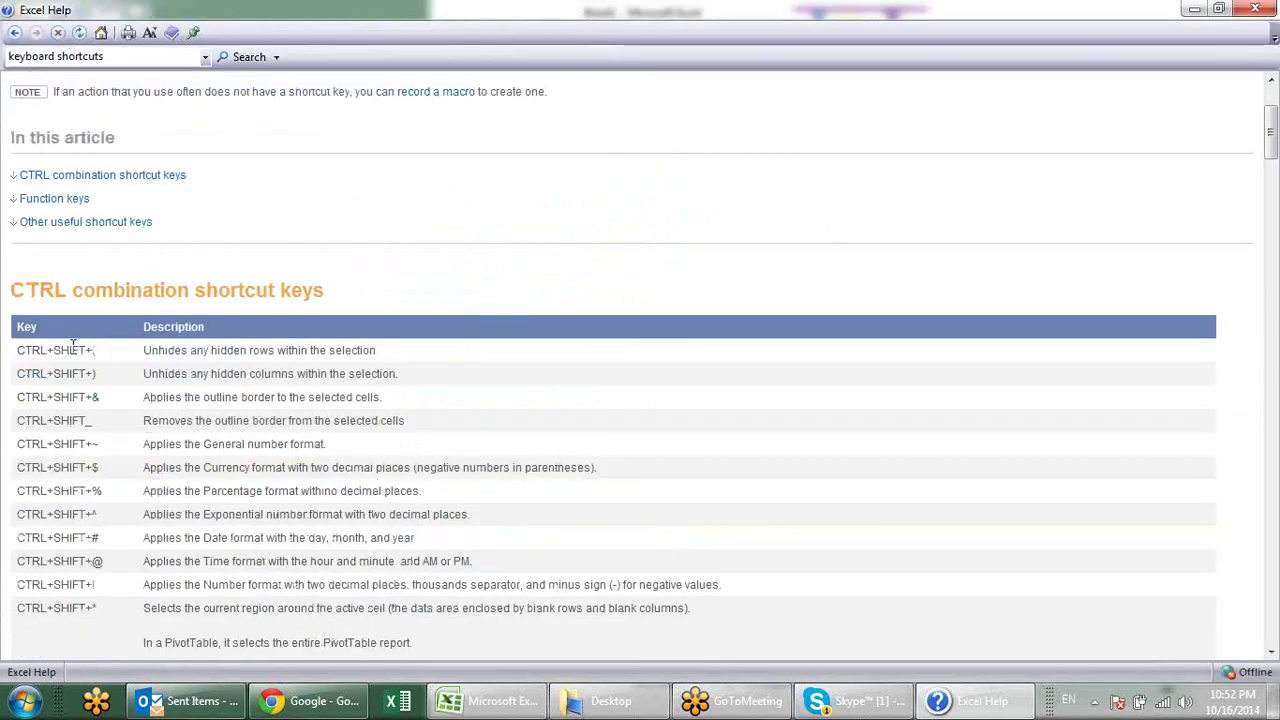
double_click(73, 350)
double_click(86, 374)
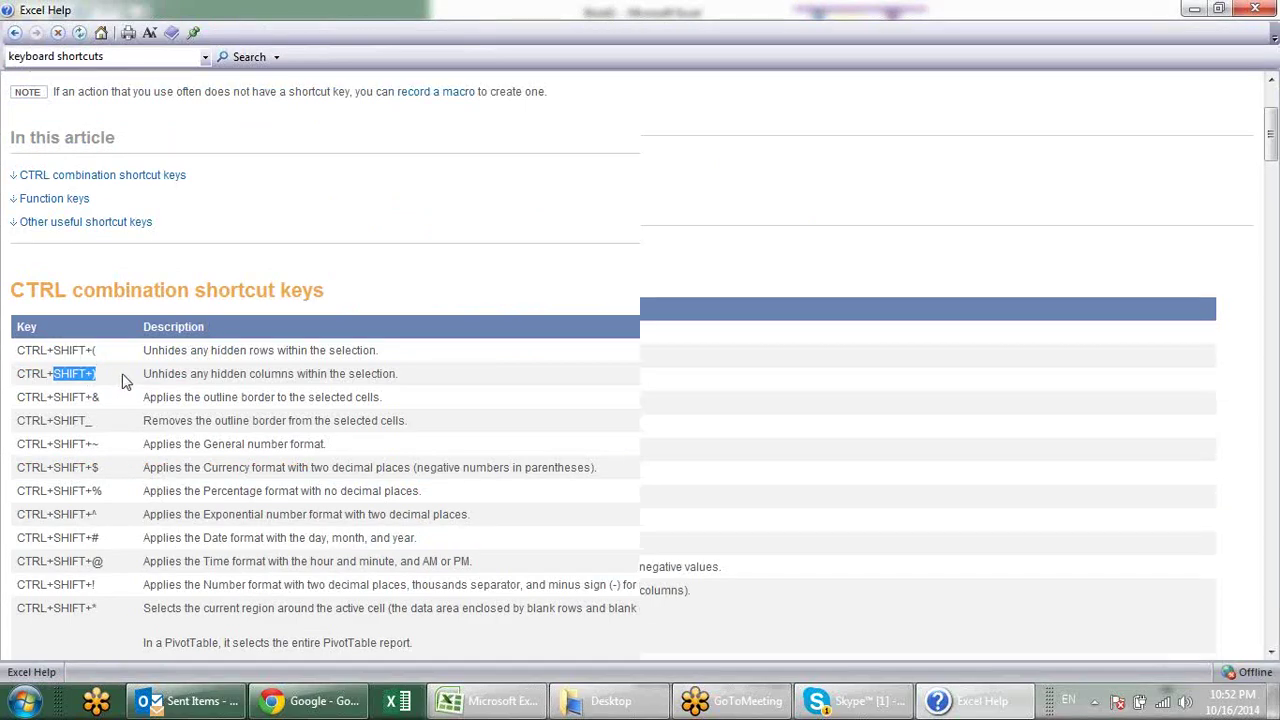
scroll(128, 370, down, 5)
scroll(140, 330, down, 3)
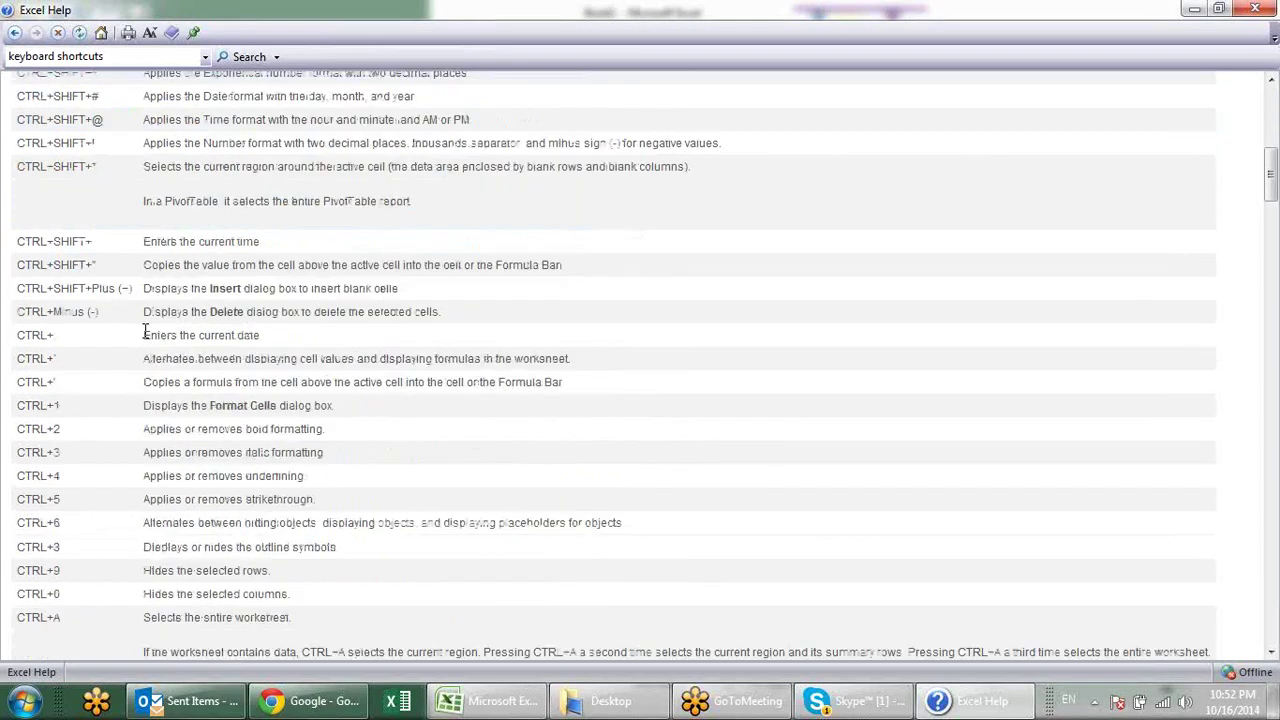
scroll(98, 320, down, 2)
drag(57, 313, 102, 342)
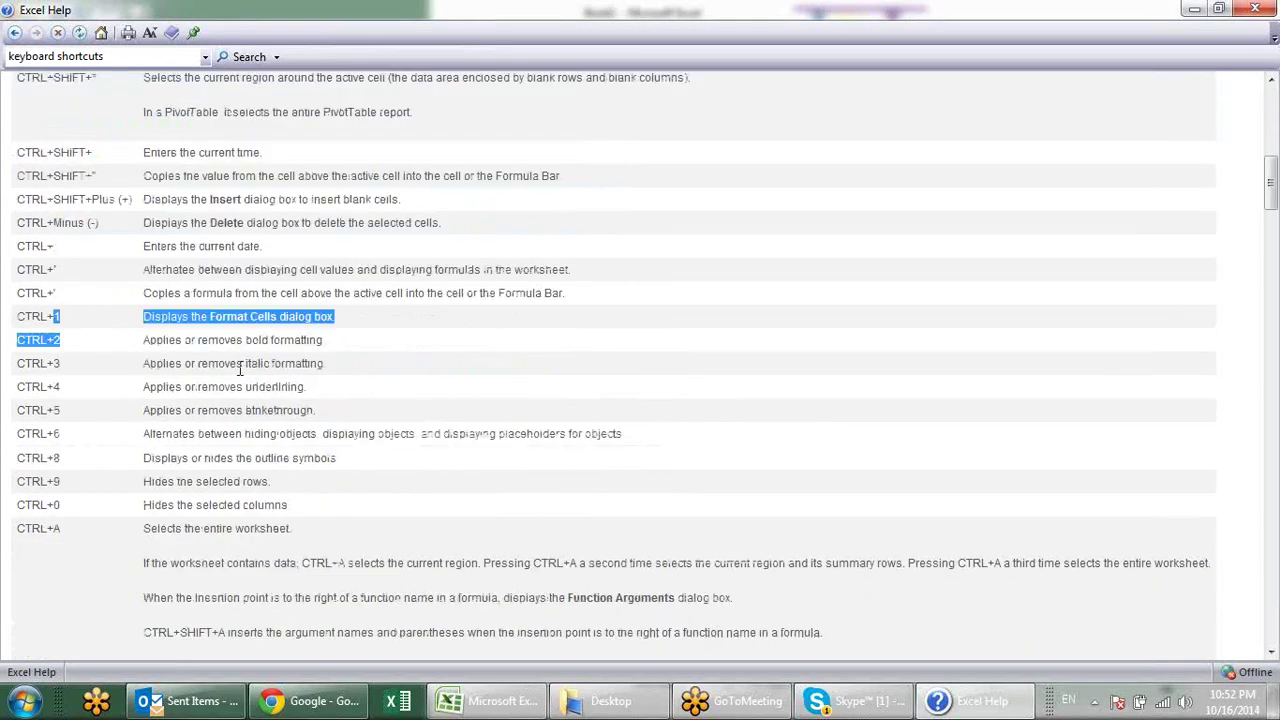
scroll(238, 373, down, 3)
scroll(238, 373, down, 3)
scroll(245, 360, down, 2)
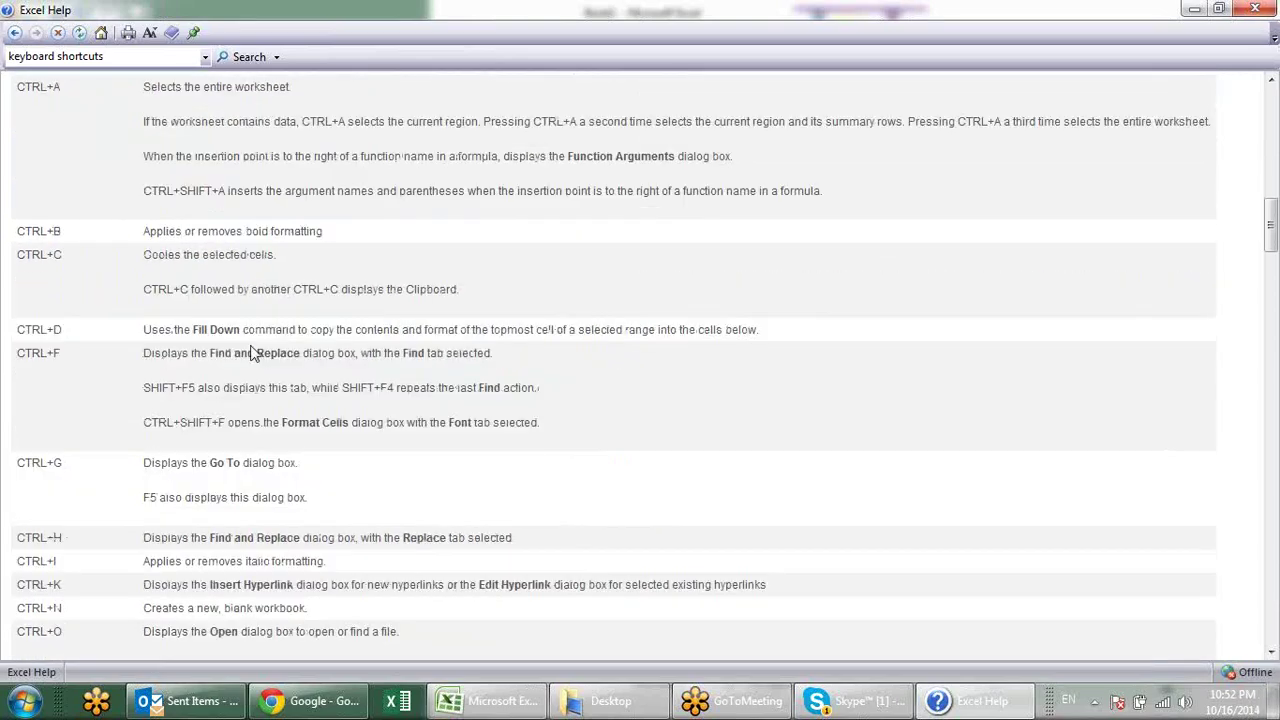
scroll(252, 345, down, 4)
scroll(252, 345, down, 7)
scroll(243, 343, down, 5)
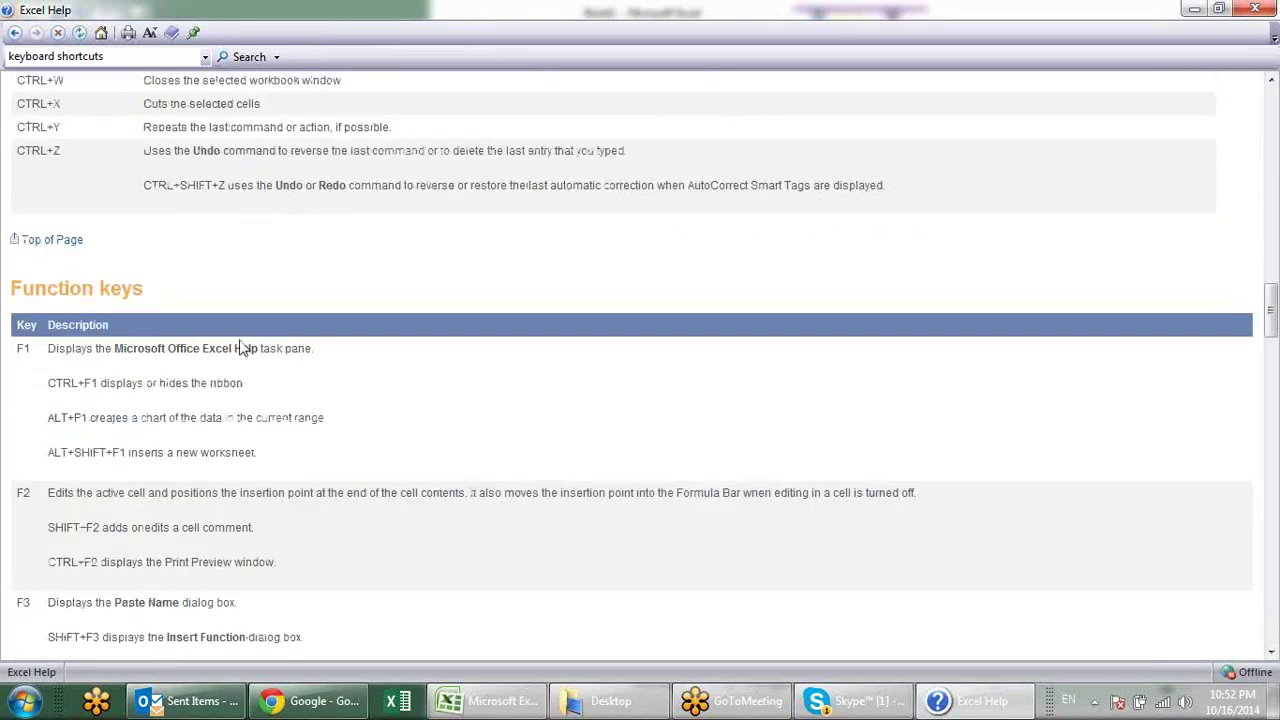
scroll(88, 197, down, 3)
drag(88, 197, 165, 240)
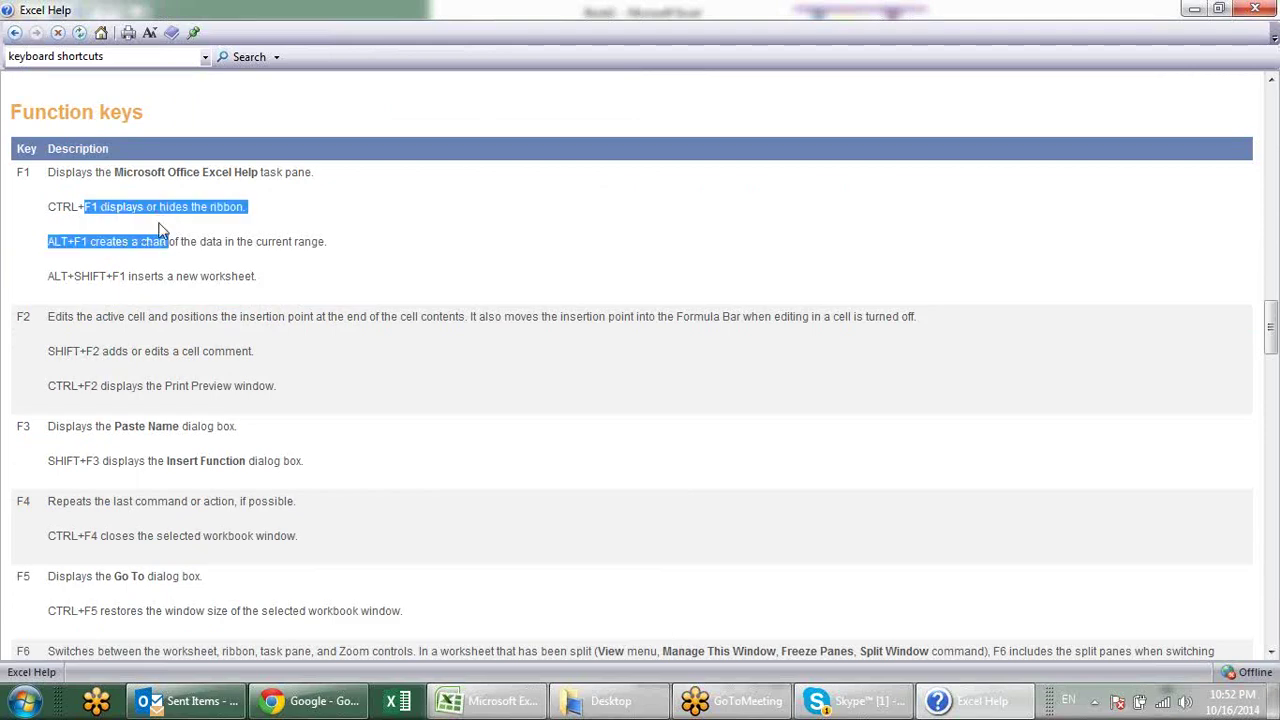
click(148, 268)
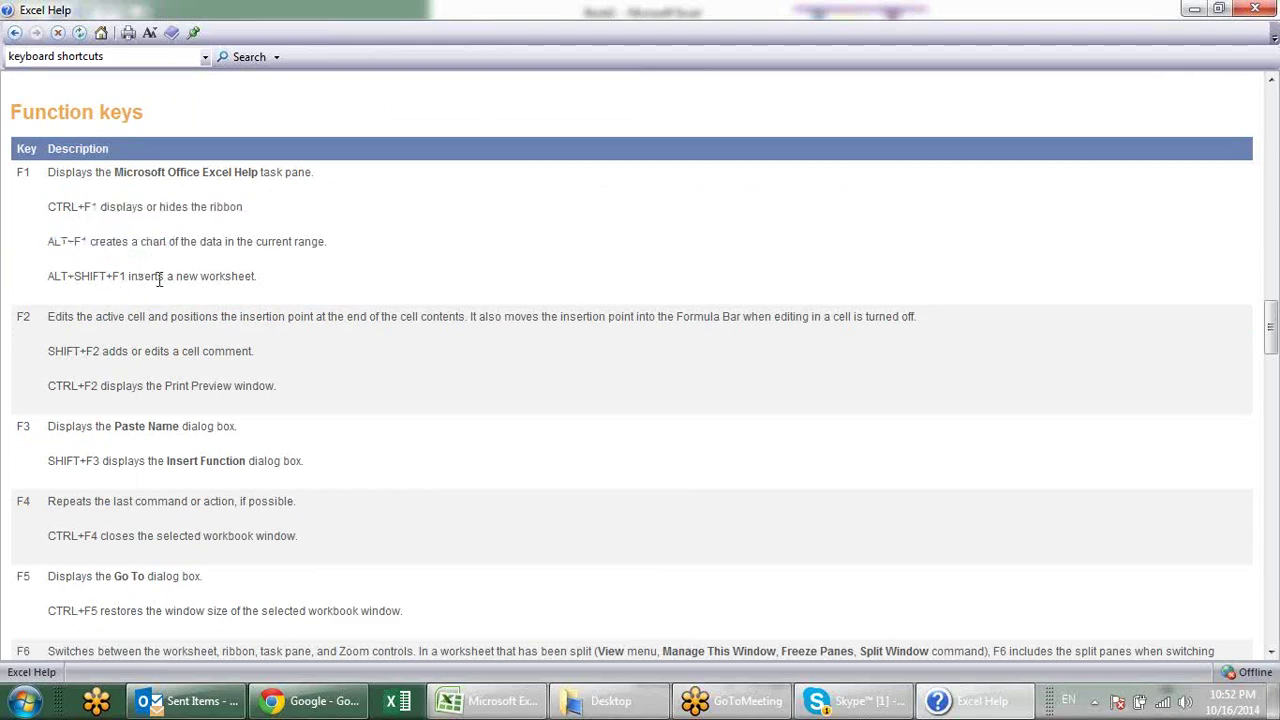
drag(103, 351, 148, 354)
- Read further past the CTRL+ARROW KEY entry to the end, then close Excel Help
scroll(140, 380, down, 4)
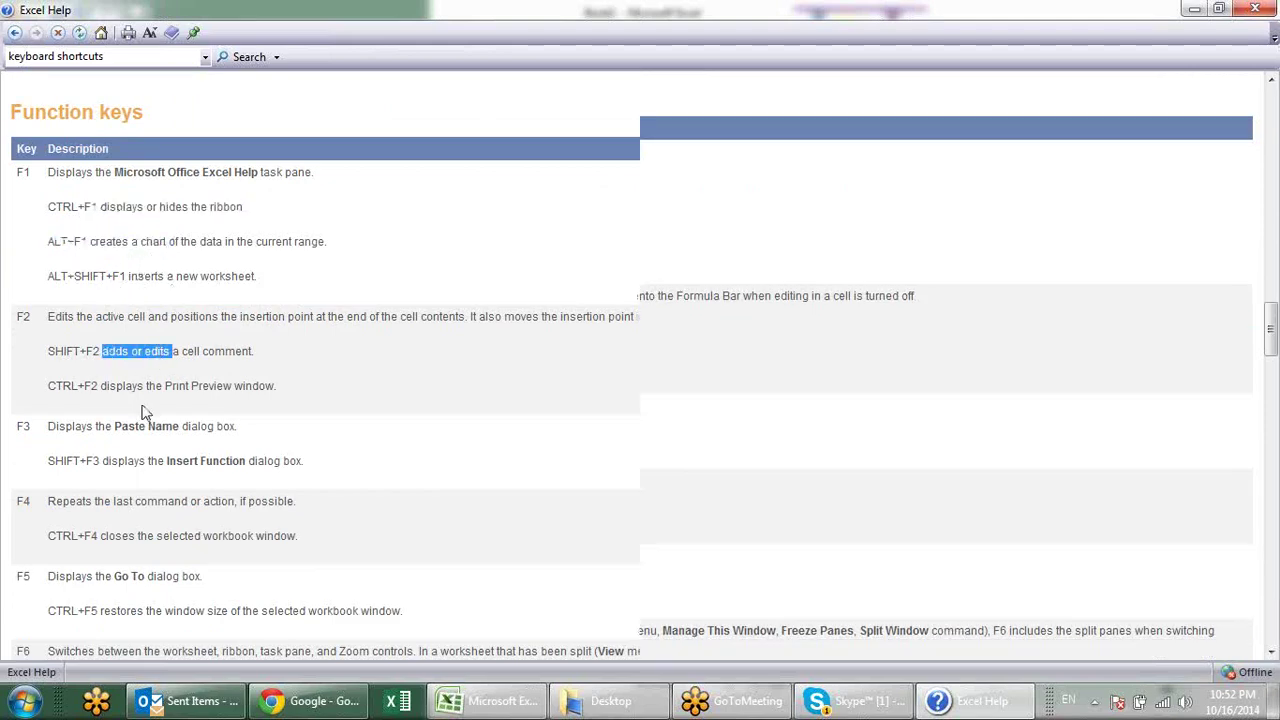
scroll(150, 445, down, 2)
scroll(150, 450, down, 3)
scroll(150, 450, down, 3)
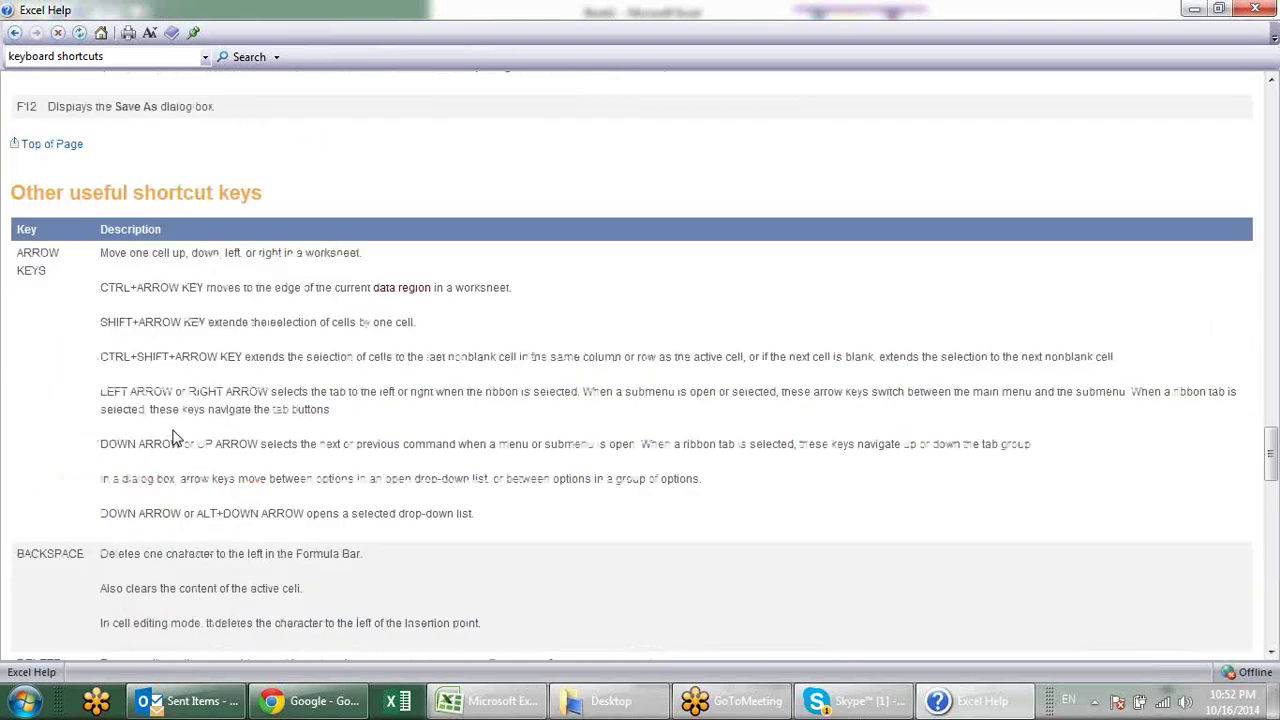
mouse_move(128, 252)
mouse_down()
mouse_move(182, 290)
mouse_move(206, 290)
mouse_up()
click(180, 355)
click(205, 355)
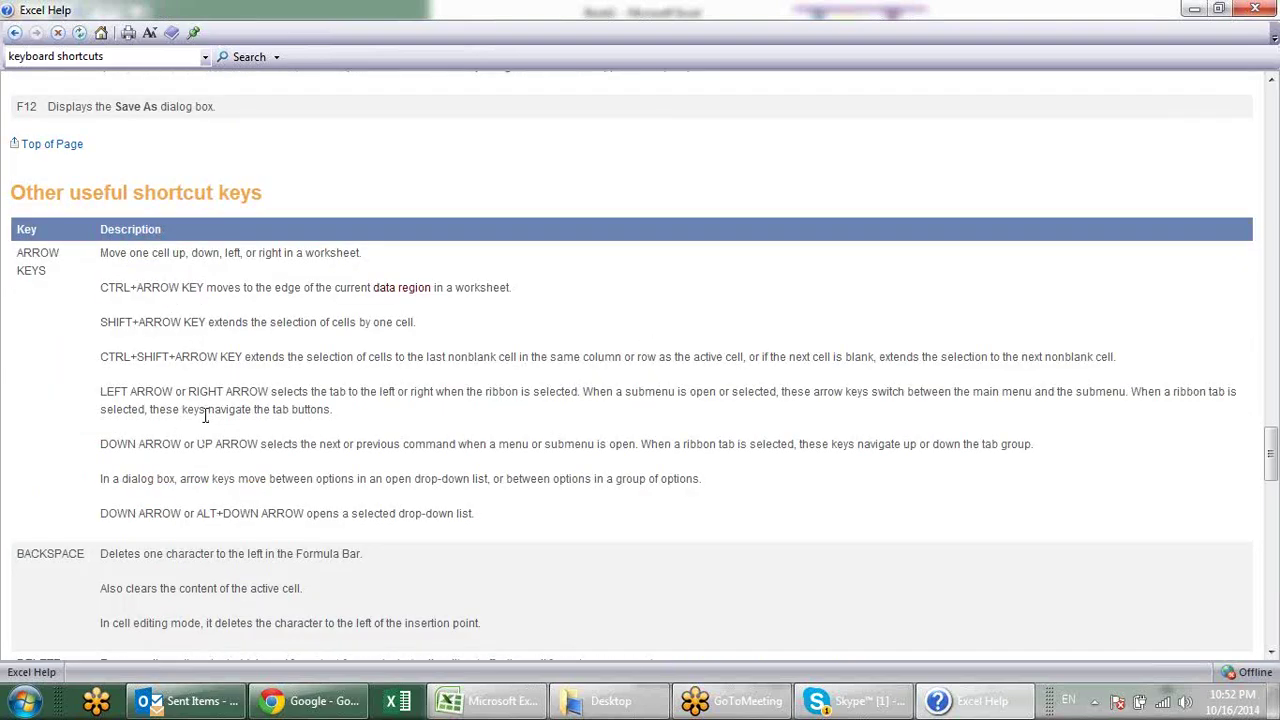
scroll(203, 405, down, 4)
scroll(203, 415, down, 2)
scroll(203, 421, down, 3)
scroll(203, 423, down, 2)
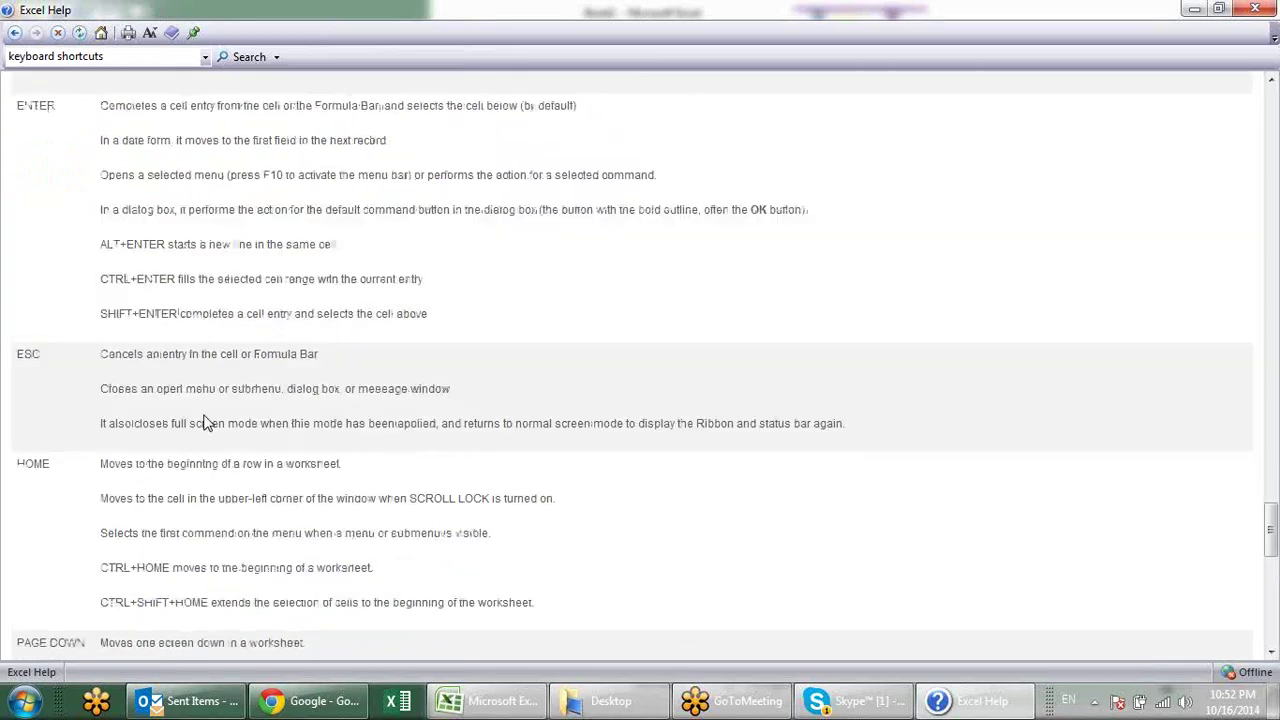
scroll(206, 420, down, 1)
scroll(224, 413, down, 1)
scroll(224, 413, down, 3)
scroll(224, 420, down, 2)
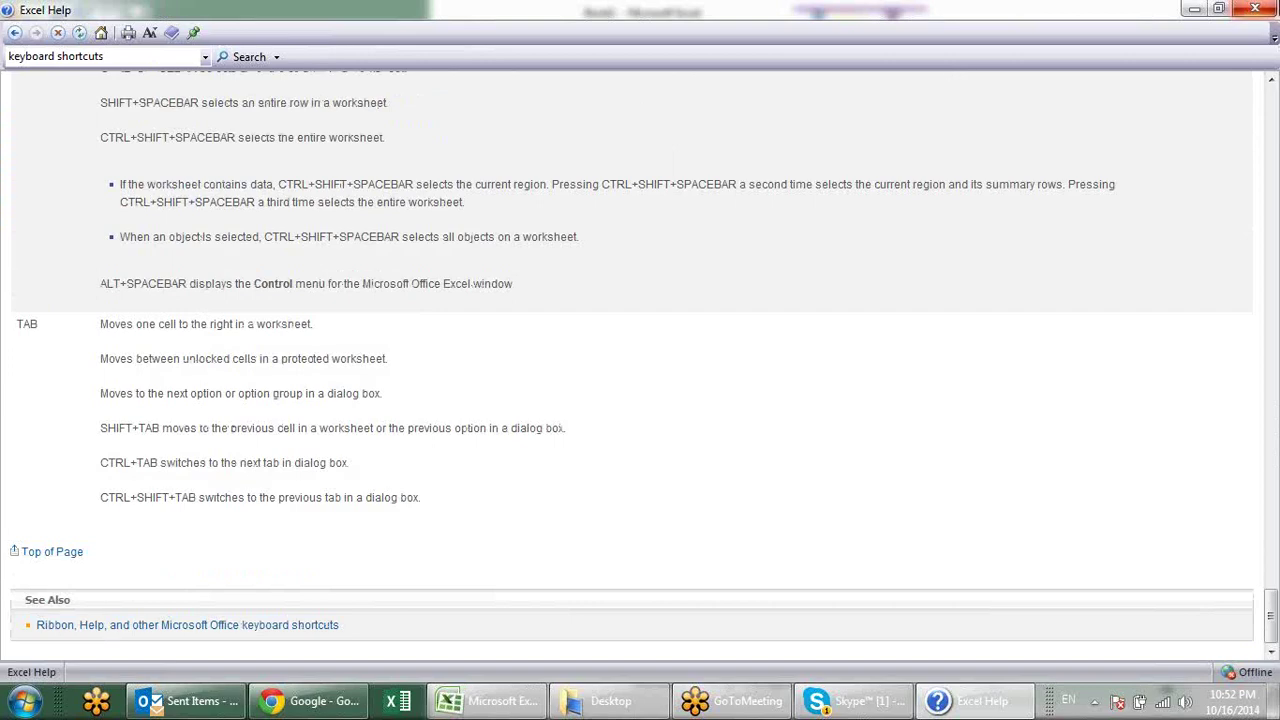
click(1275, 8)
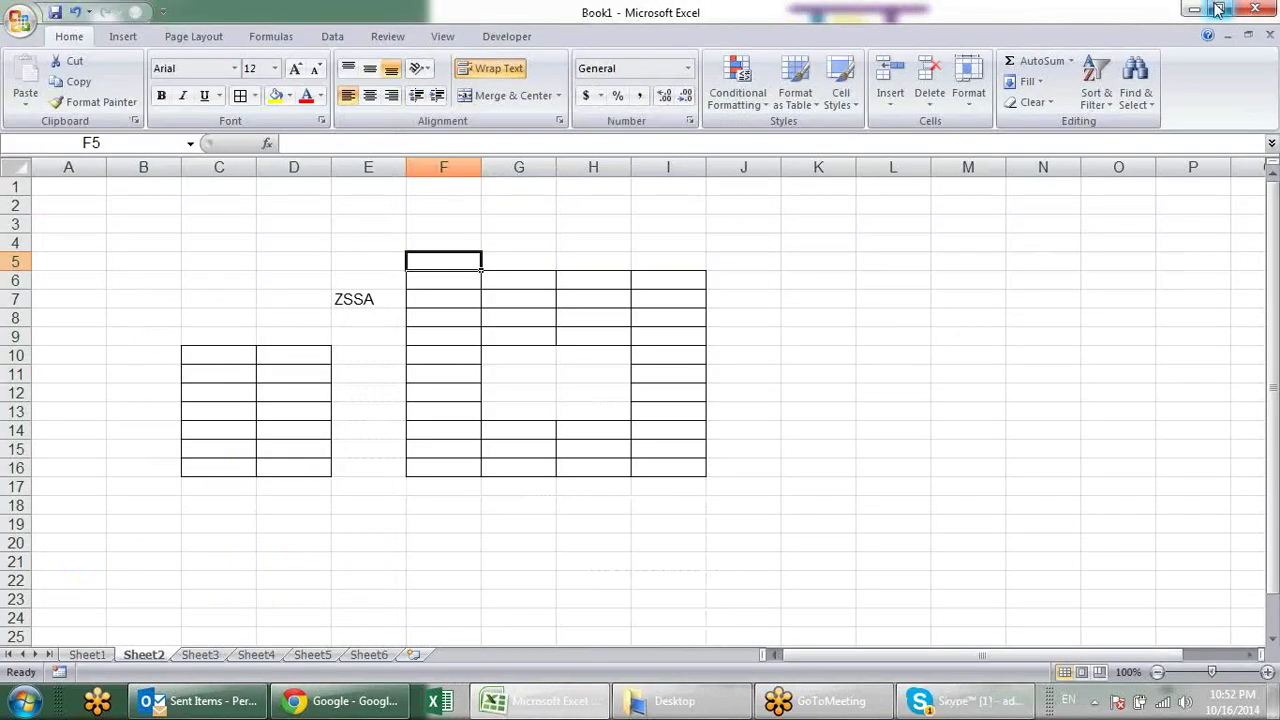
- Minimize Excel, close the Desktop folder window, restore Chrome, then show the desktop with Win+D
click(1200, 9)
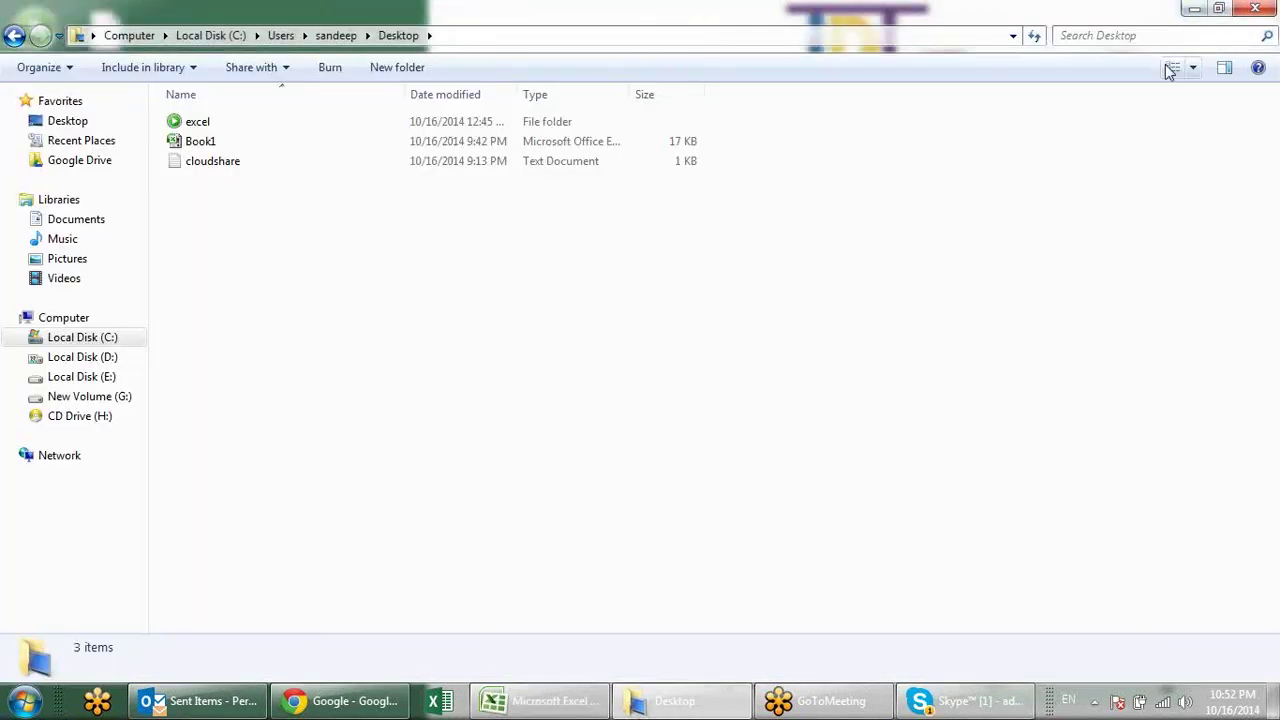
click(1247, 14)
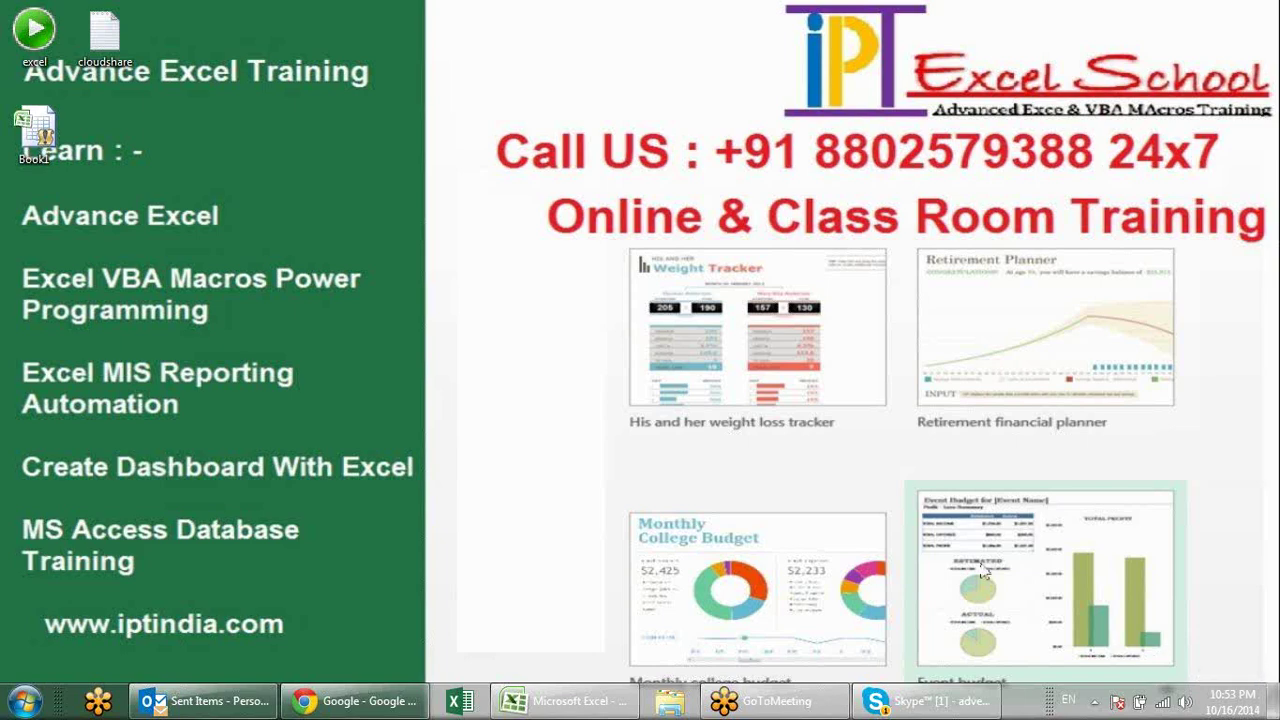
click(355, 700)
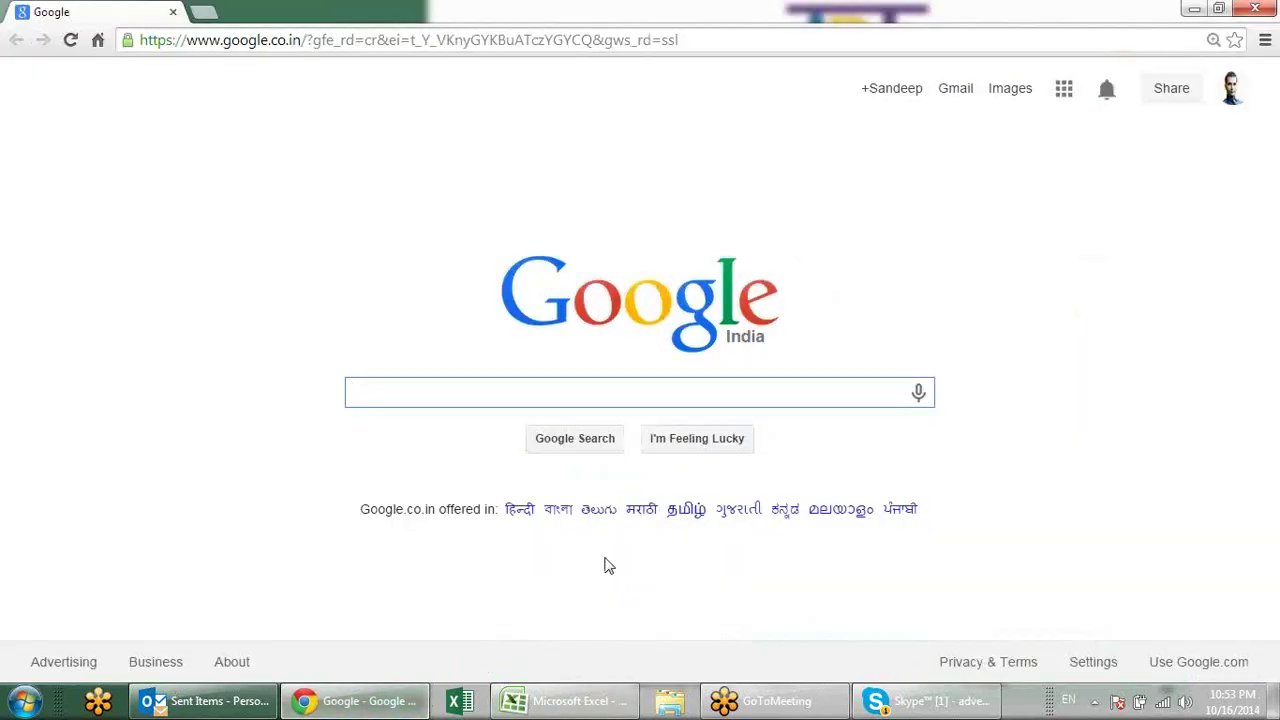
key(super+d)
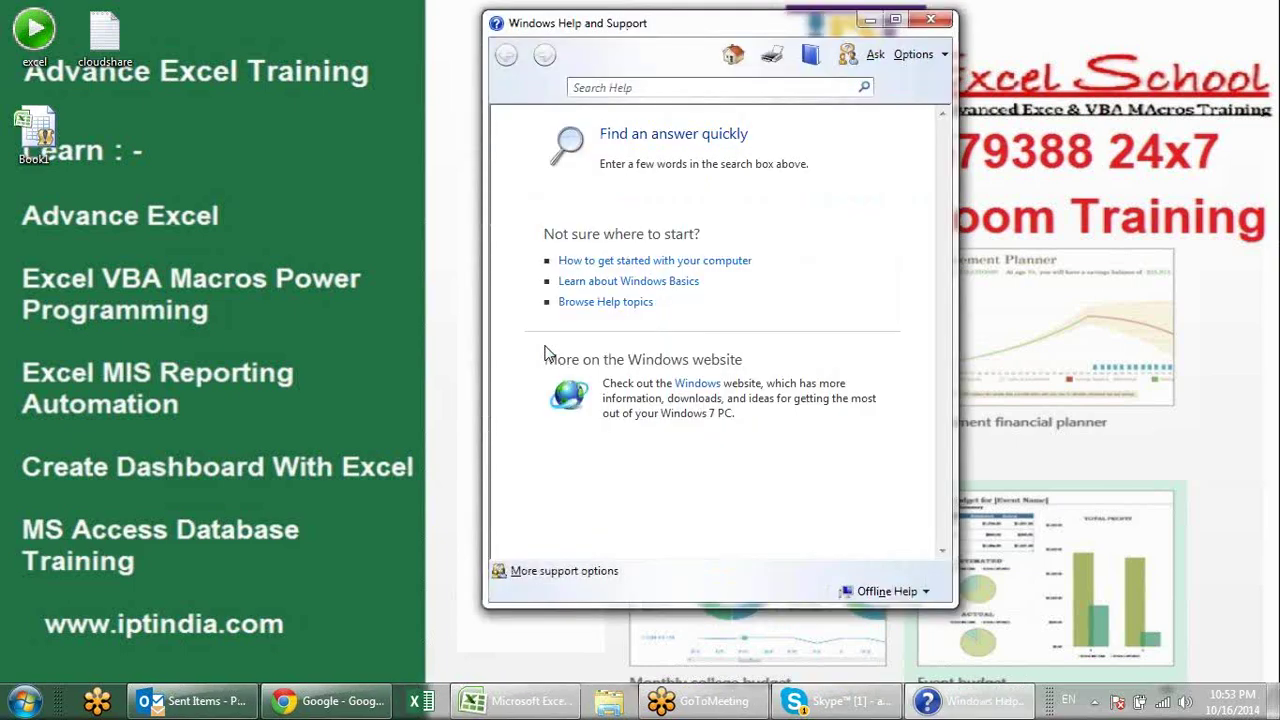
- Search Windows Help for keyboard shortcuts and open the Keyboard shortcuts article
text(KEY)
text(HOS)
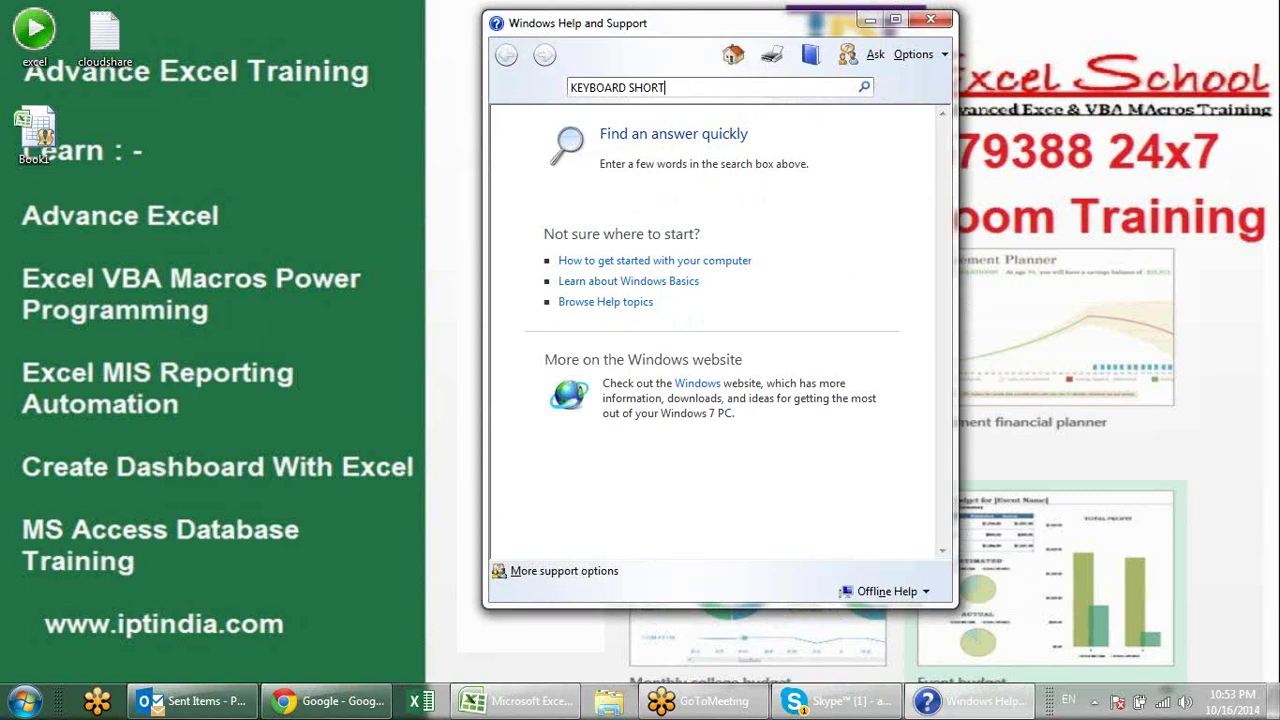
text(T)
key(Return)
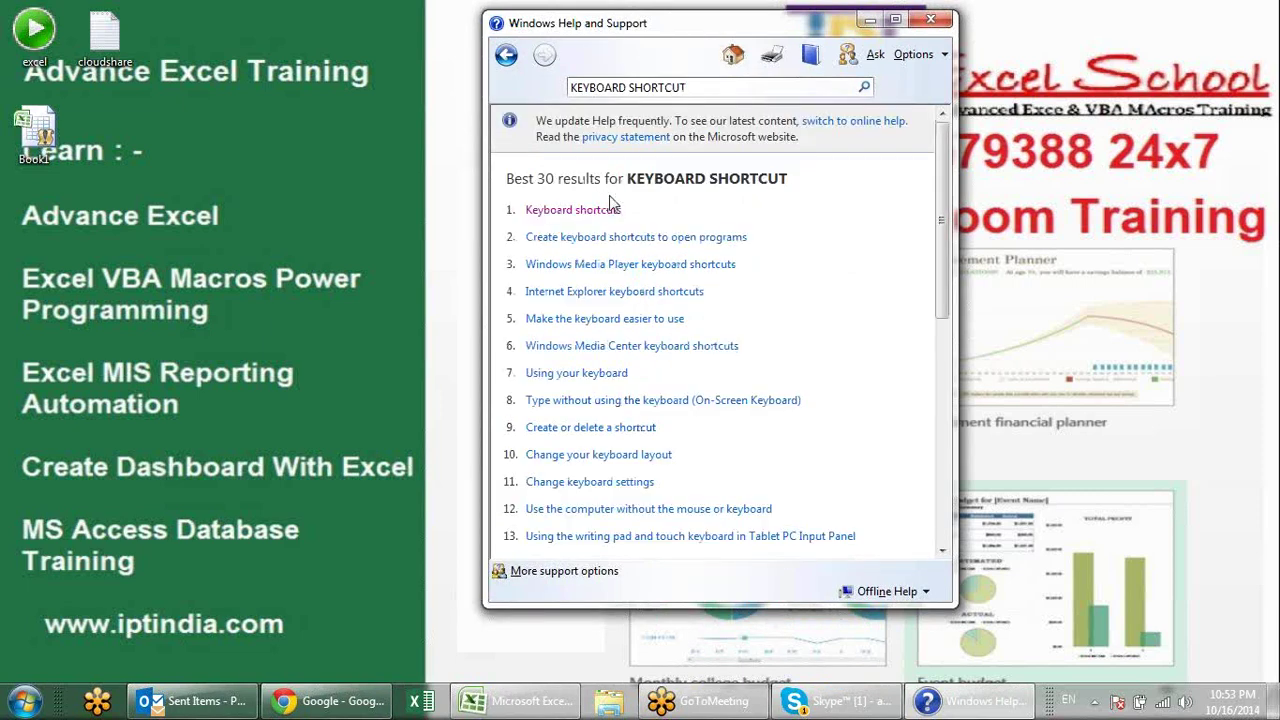
click(580, 212)
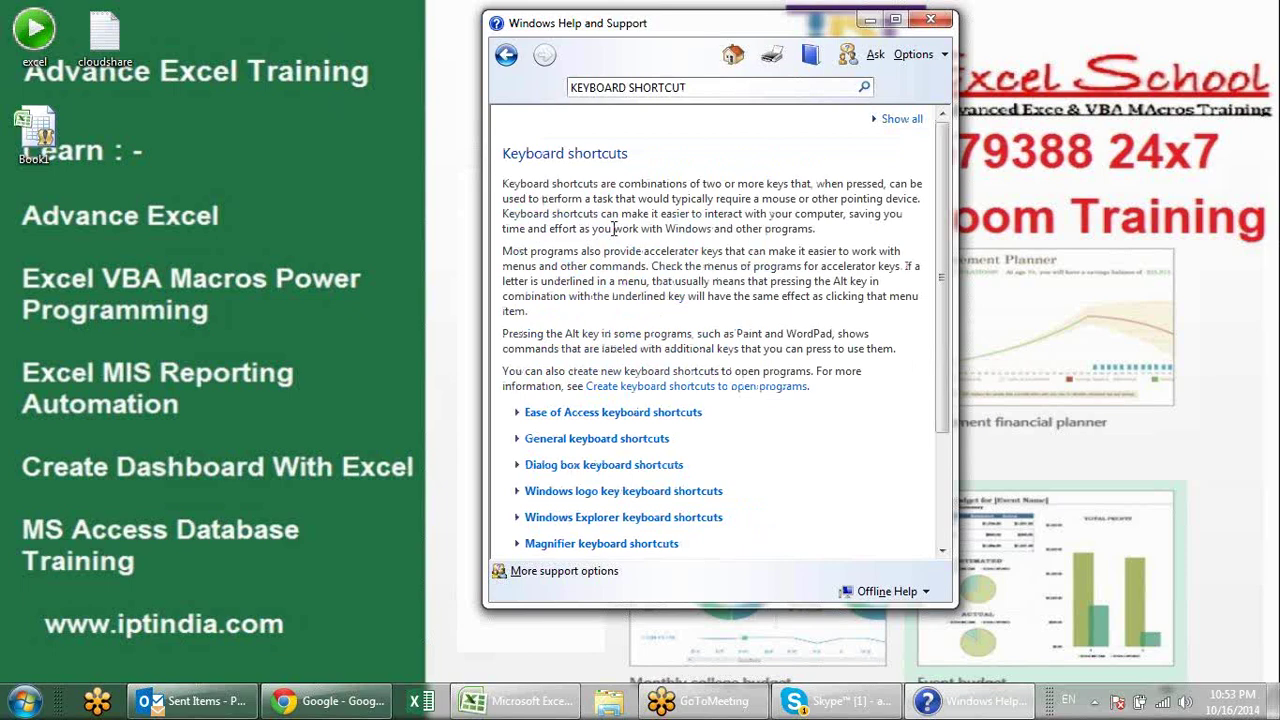
- Expand the Dialog box and Windows logo key shortcut sections and read to the bottom
scroll(613, 228, down, 3)
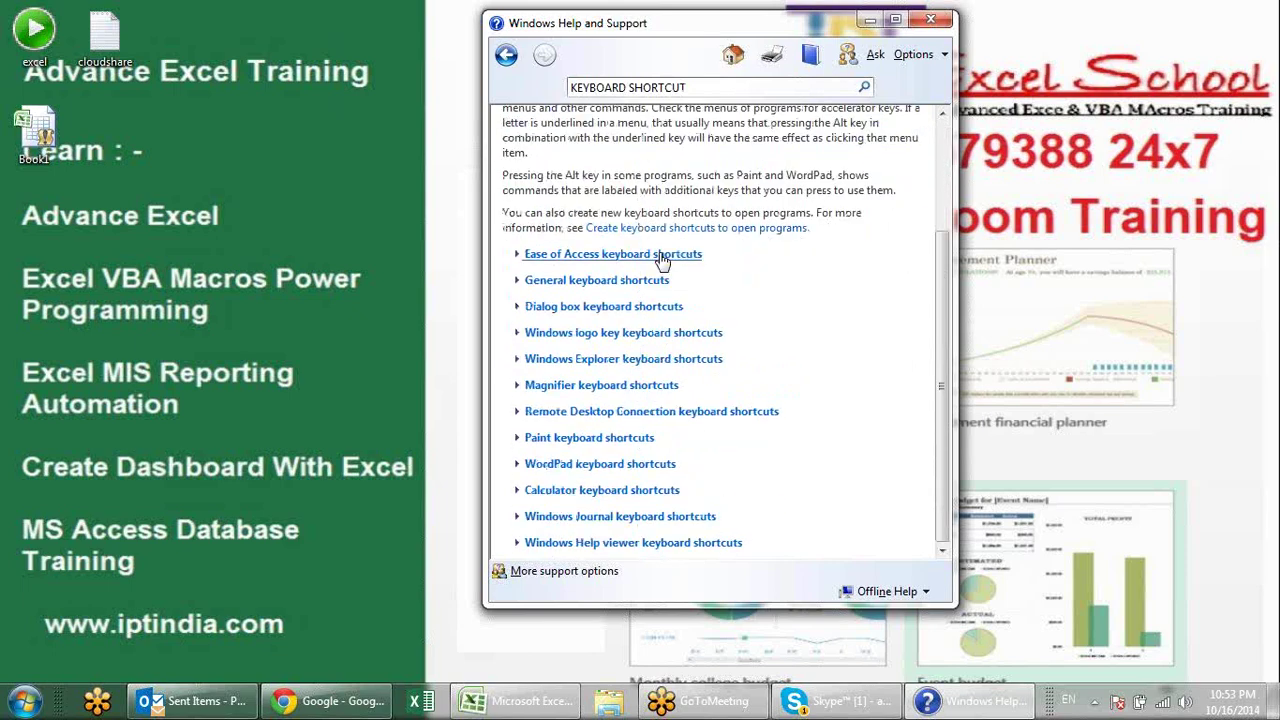
click(600, 308)
scroll(703, 302, down, 3)
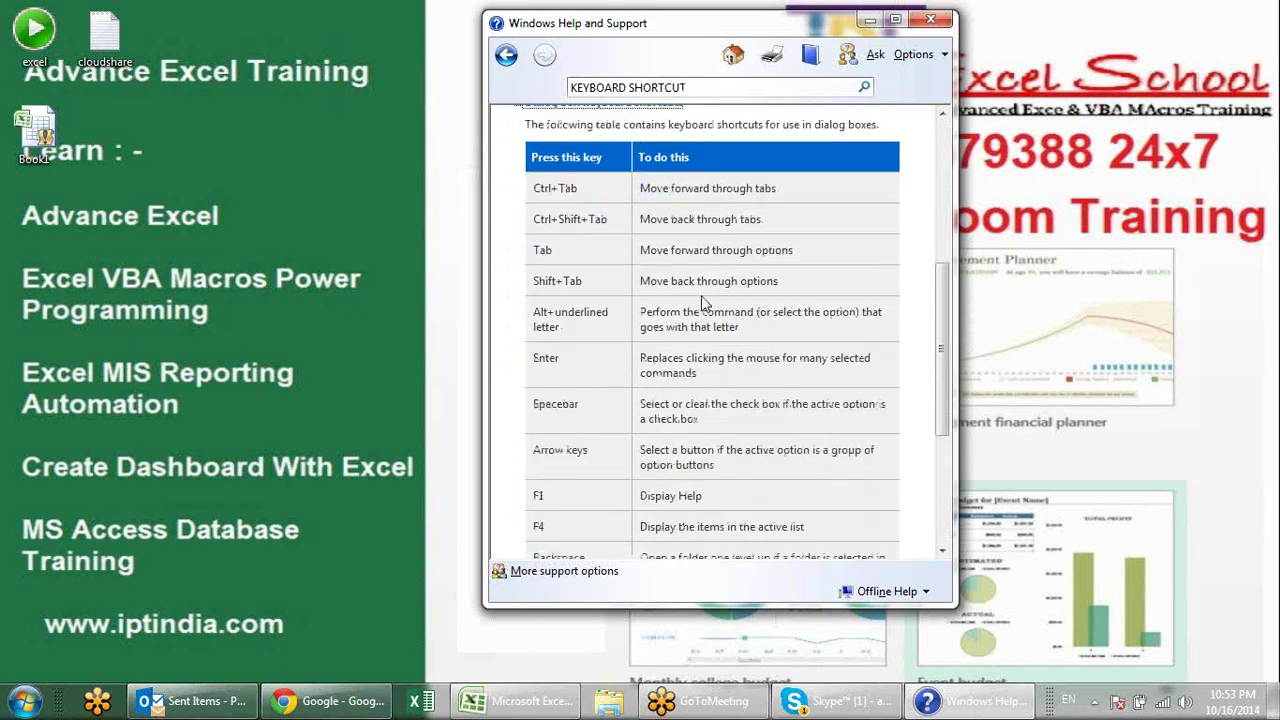
scroll(582, 468, down, 1)
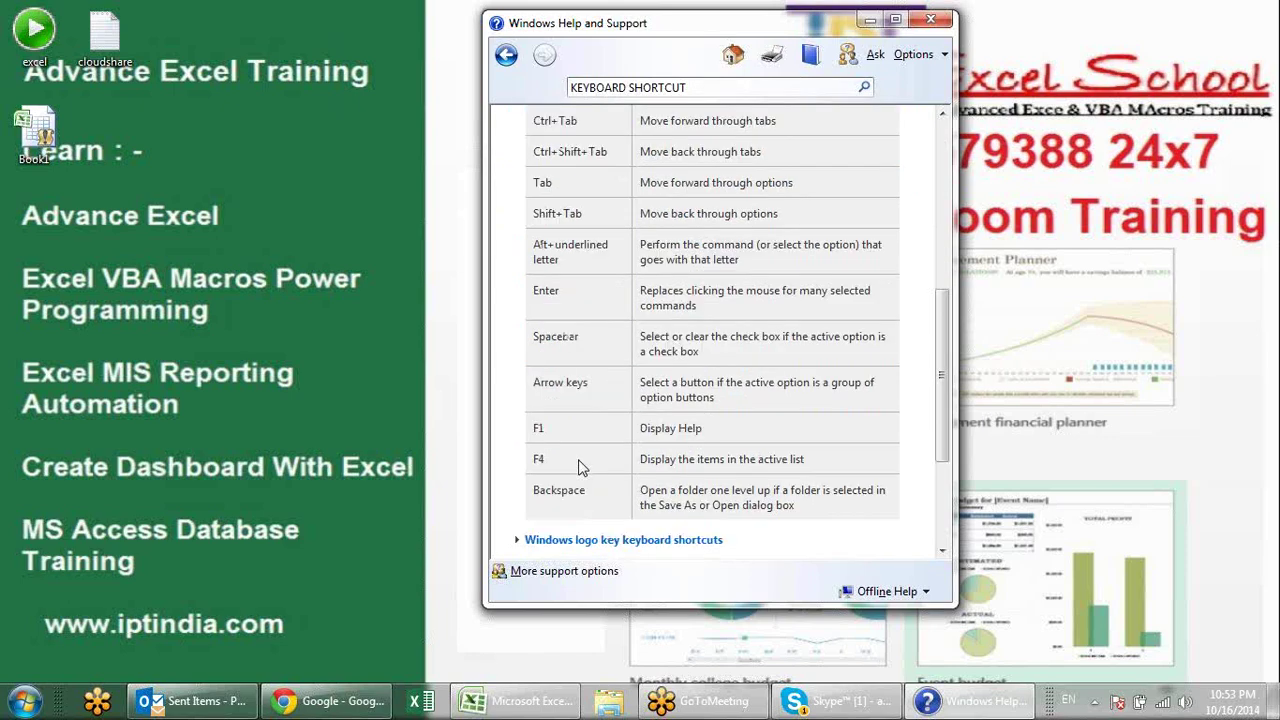
scroll(613, 338, down, 1)
scroll(613, 338, down, 2)
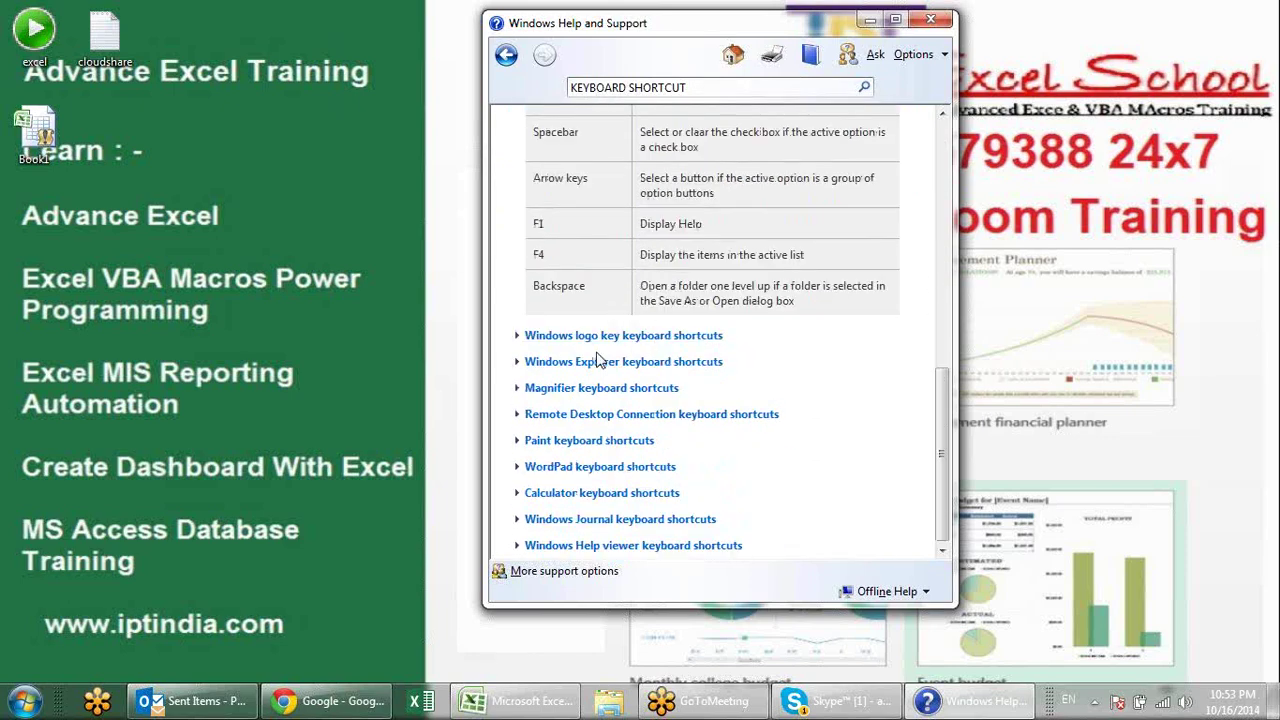
click(613, 338)
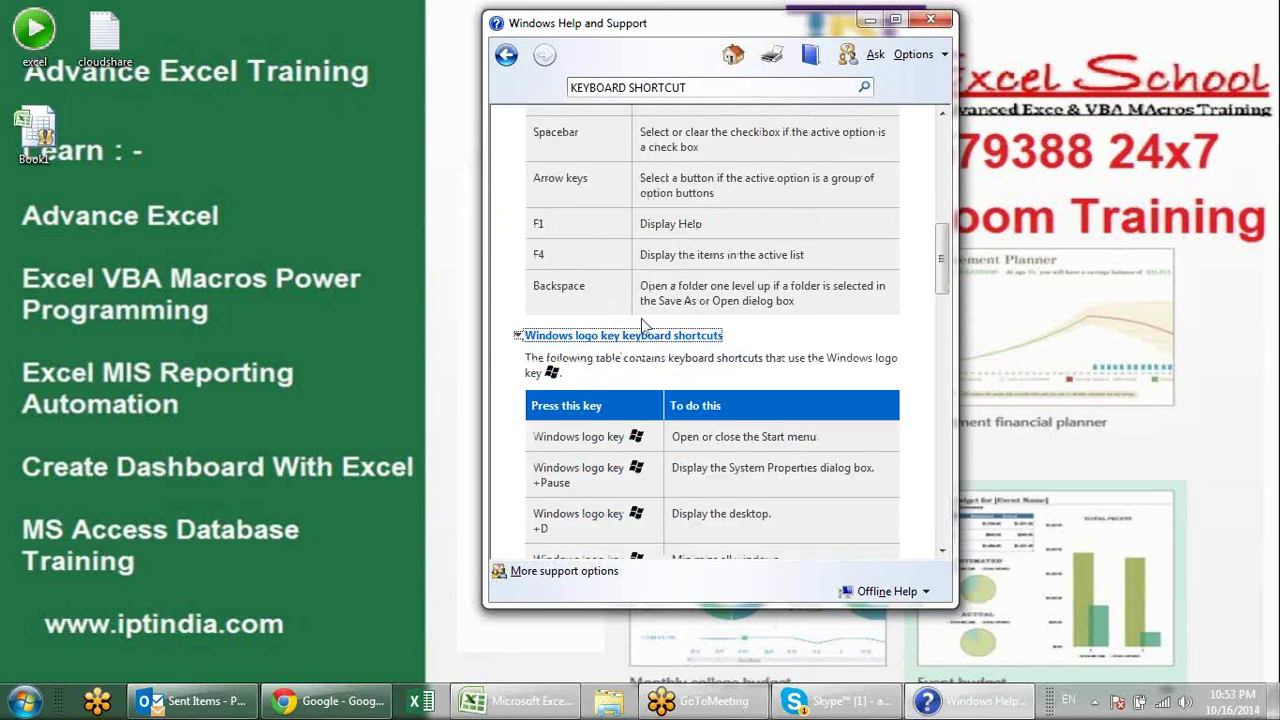
scroll(648, 318, down, 3)
scroll(648, 315, down, 2)
scroll(648, 315, up, 3)
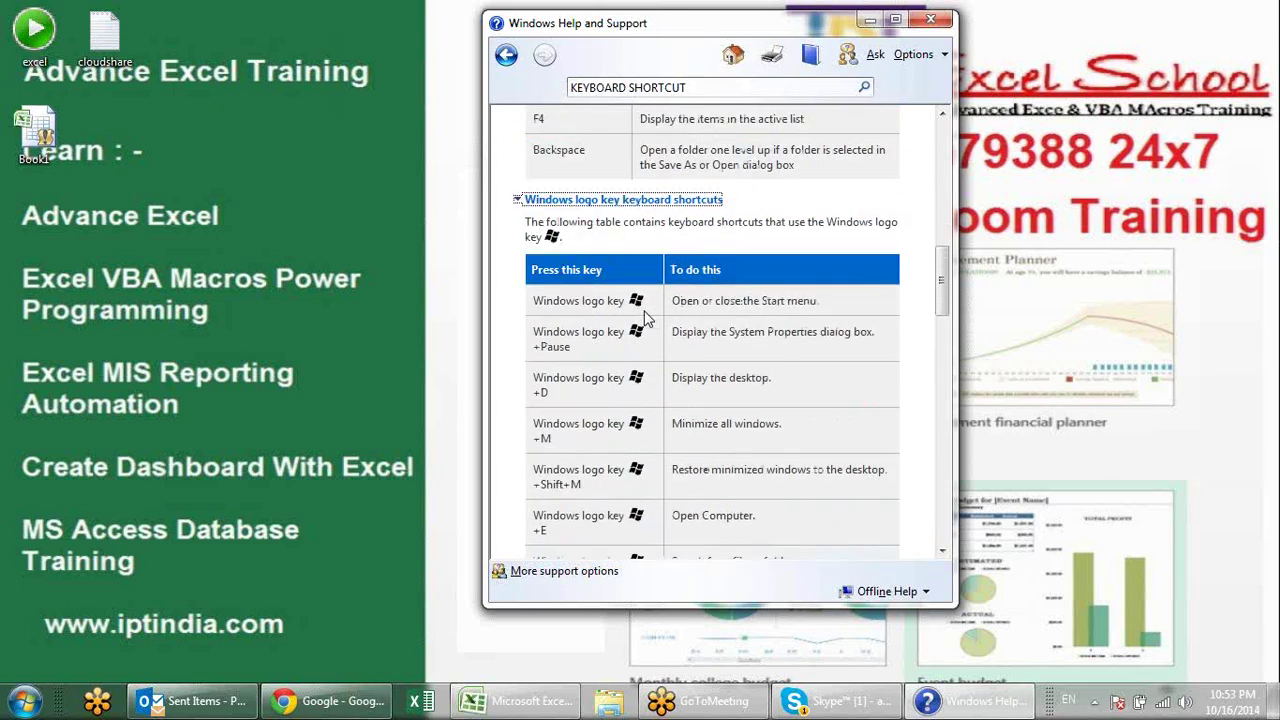
scroll(648, 313, down, 1)
scroll(660, 290, down, 1)
scroll(672, 270, down, 3)
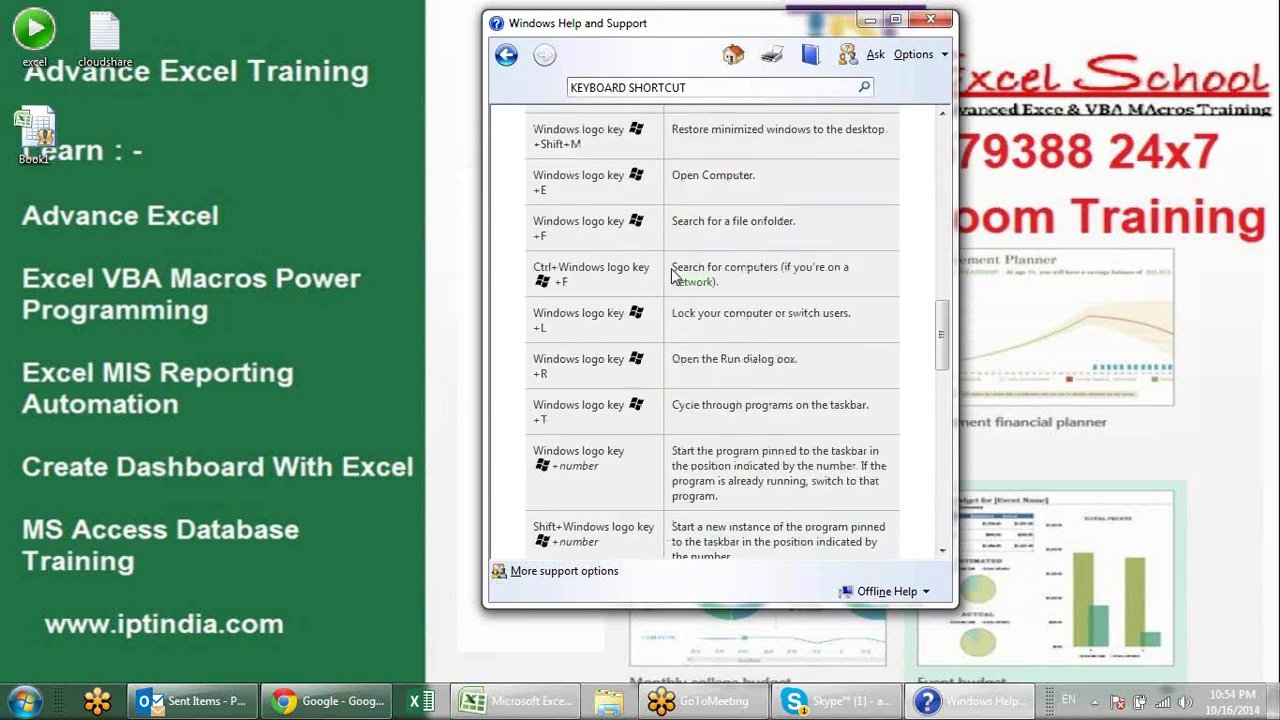
scroll(673, 270, down, 3)
scroll(674, 273, down, 2)
scroll(675, 276, down, 2)
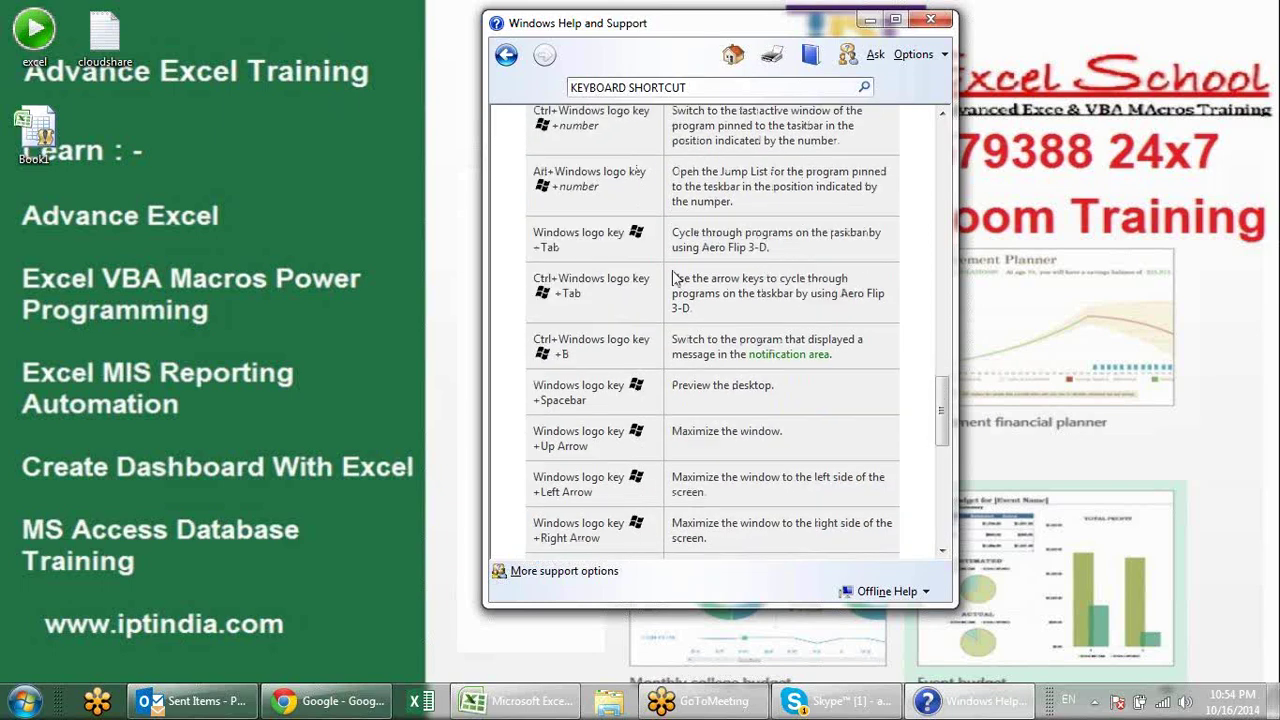
scroll(676, 281, down, 1)
scroll(675, 279, down, 3)
scroll(675, 279, down, 3)
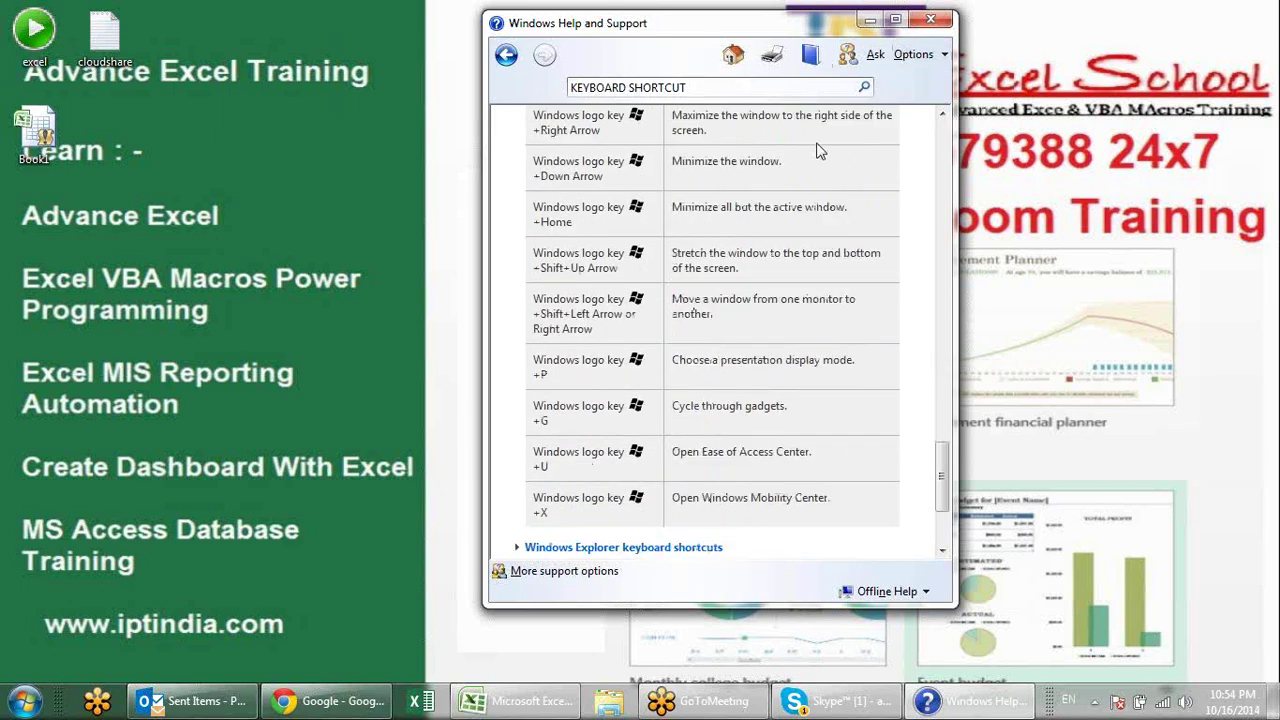
- Close the keyboard shortcut help, then bring up Outlook's Sent Items and minimize it again
click(931, 21)
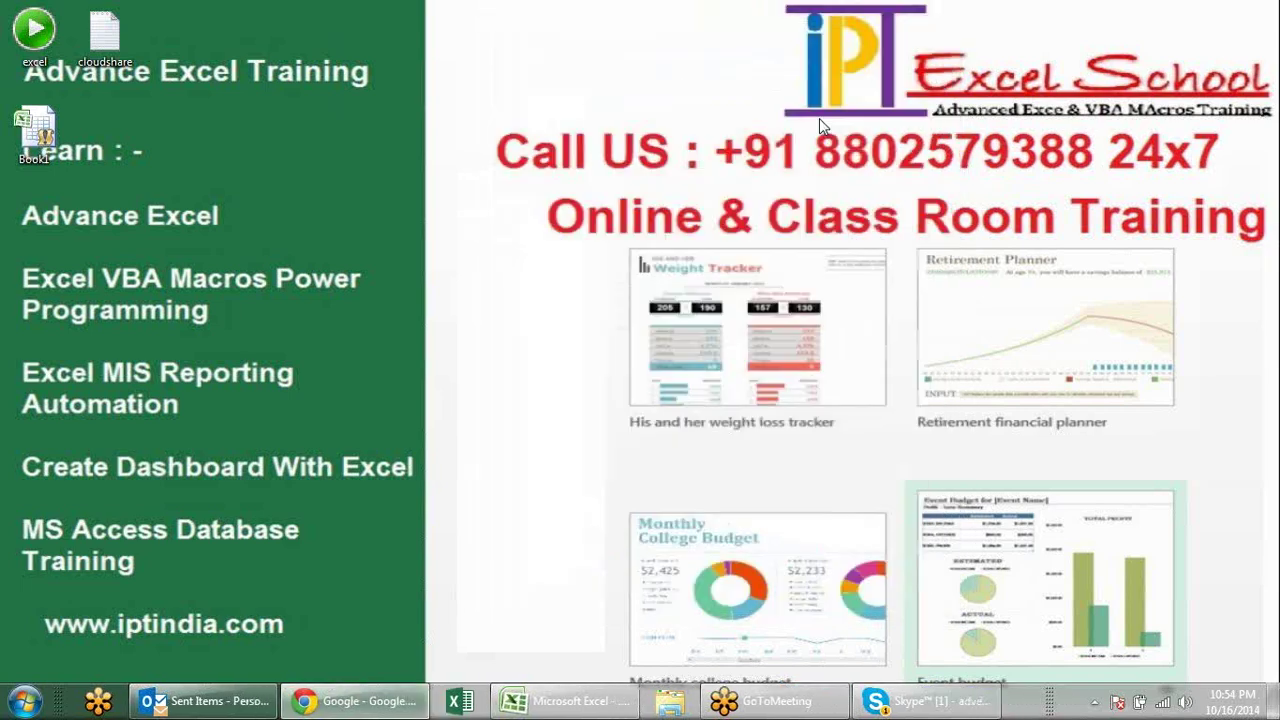
click(205, 701)
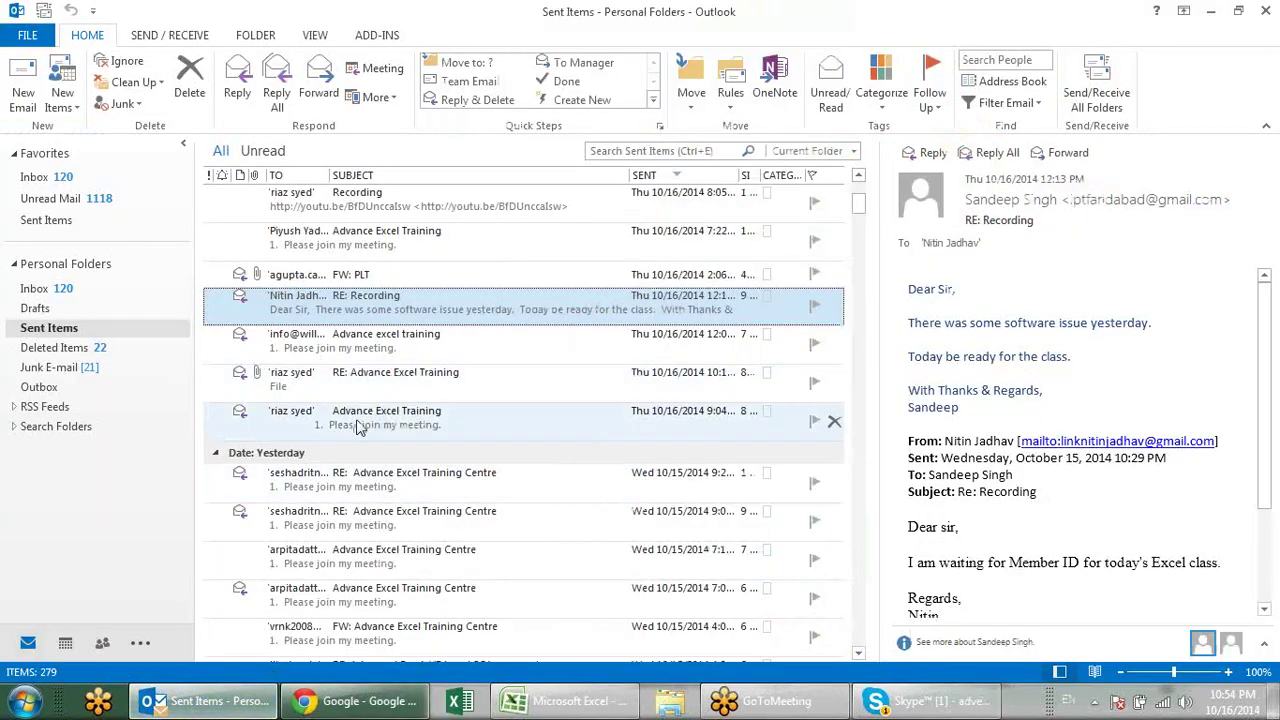
click(1211, 11)
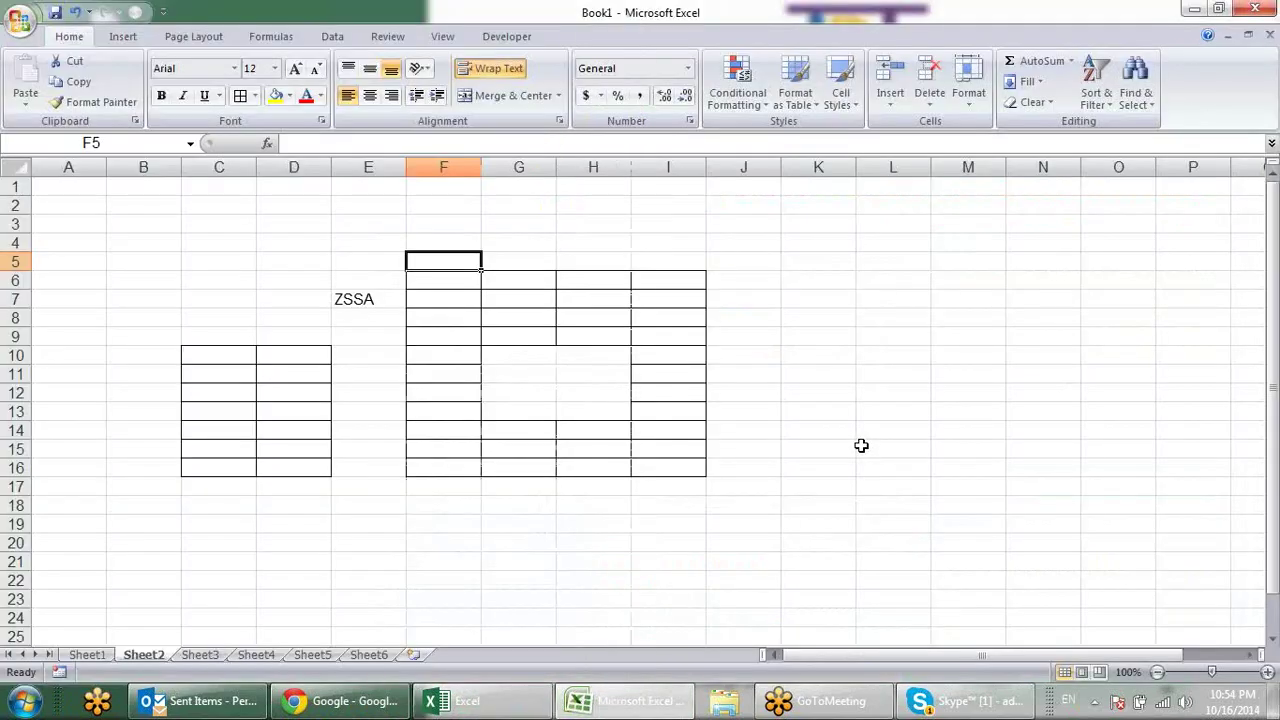
- Alt+Tab to Chrome's Google page, then to Outlook Sent Items, then show the desktop with Win+D
mouse_move(339, 713)
key(alt+Tab)
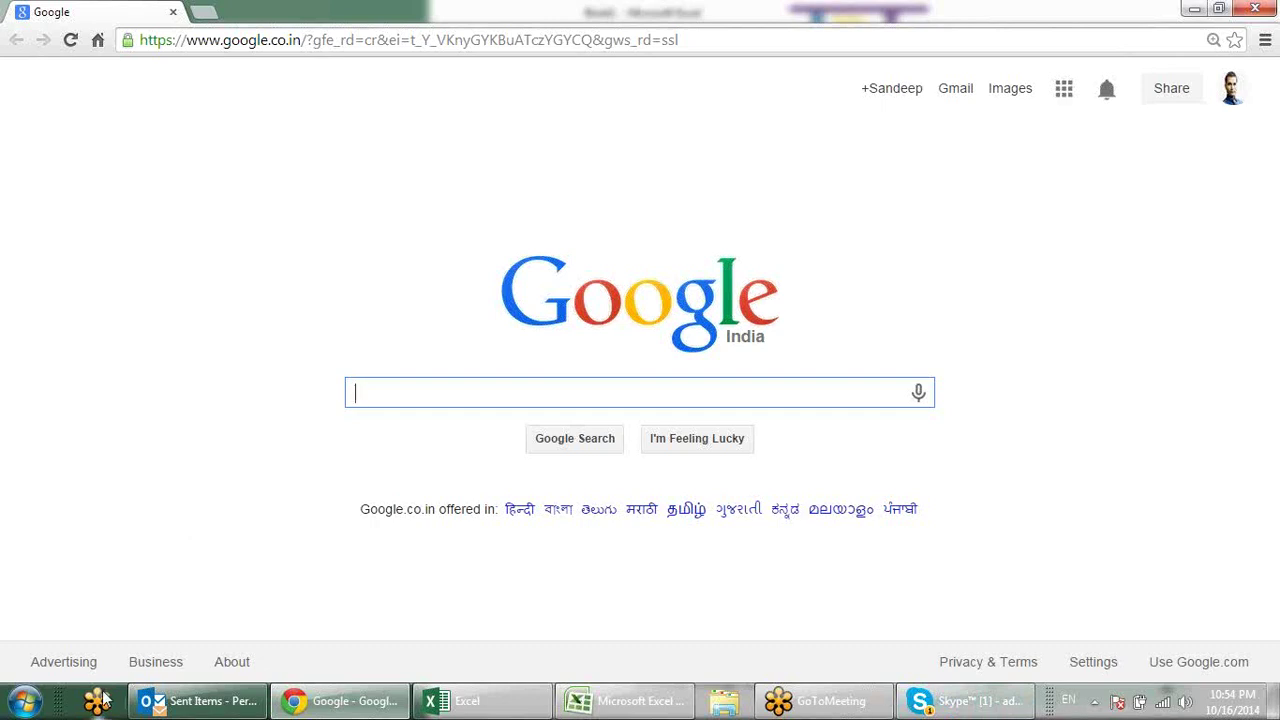
mouse_move(195, 700)
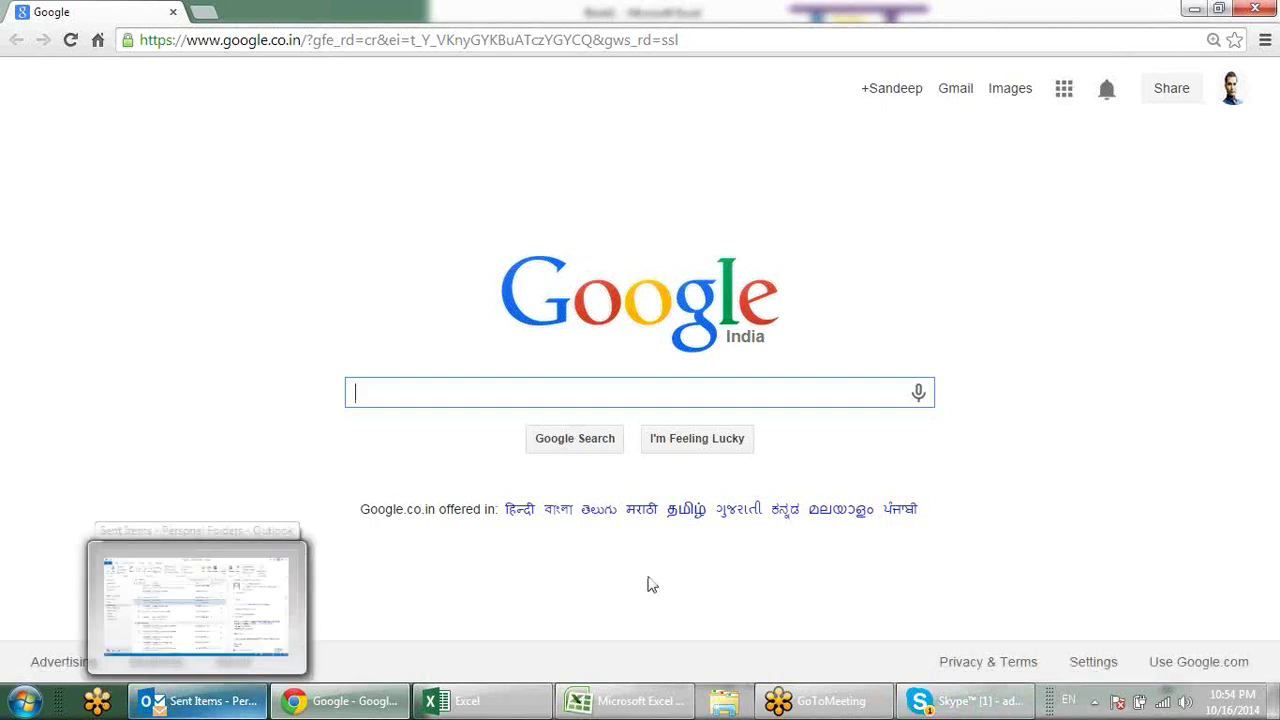
key(alt+Tab)
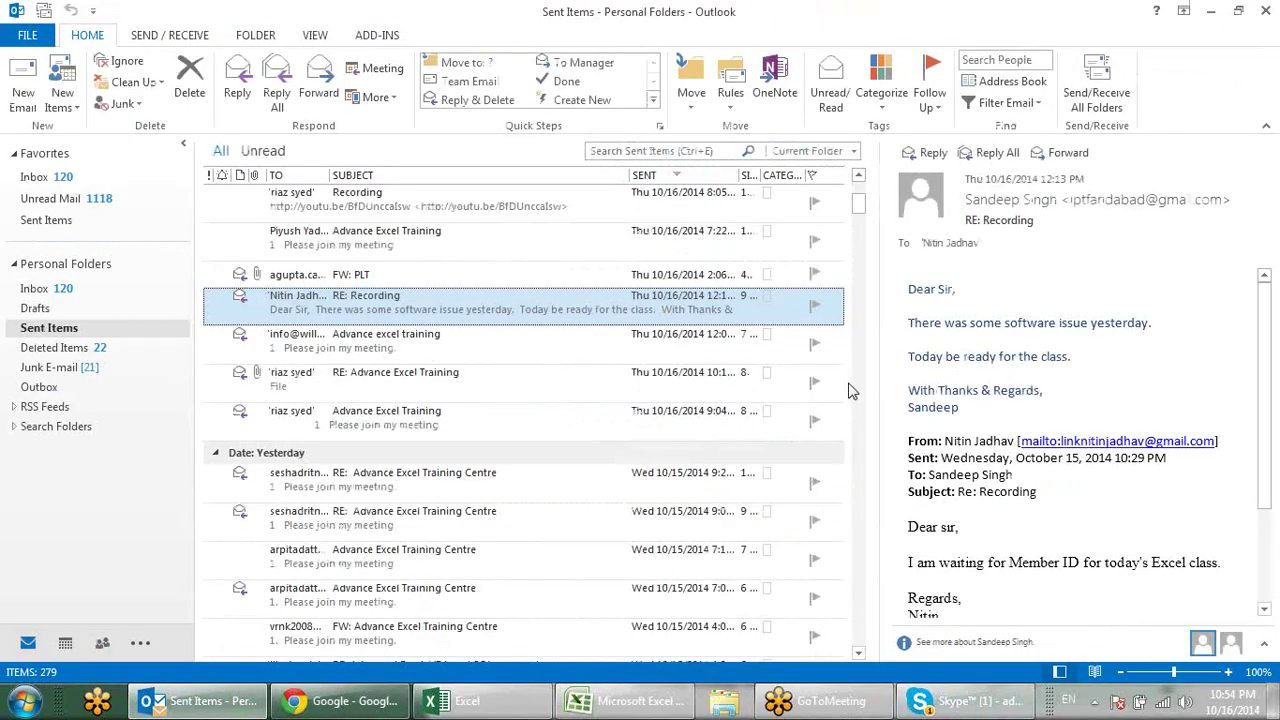
key(super+d)
- Dismiss the desktop shortcut menu, then close the Excel 2013 start screen via its taskbar menu
right_click(655, 327)
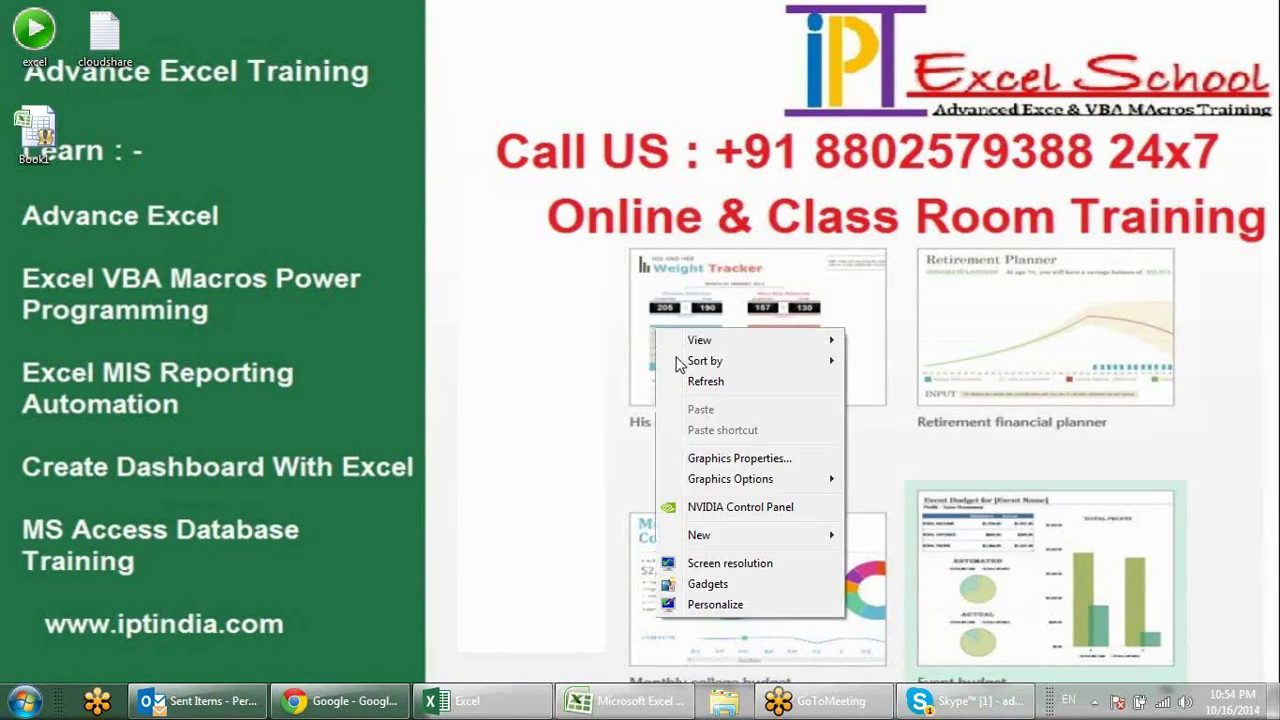
click(685, 386)
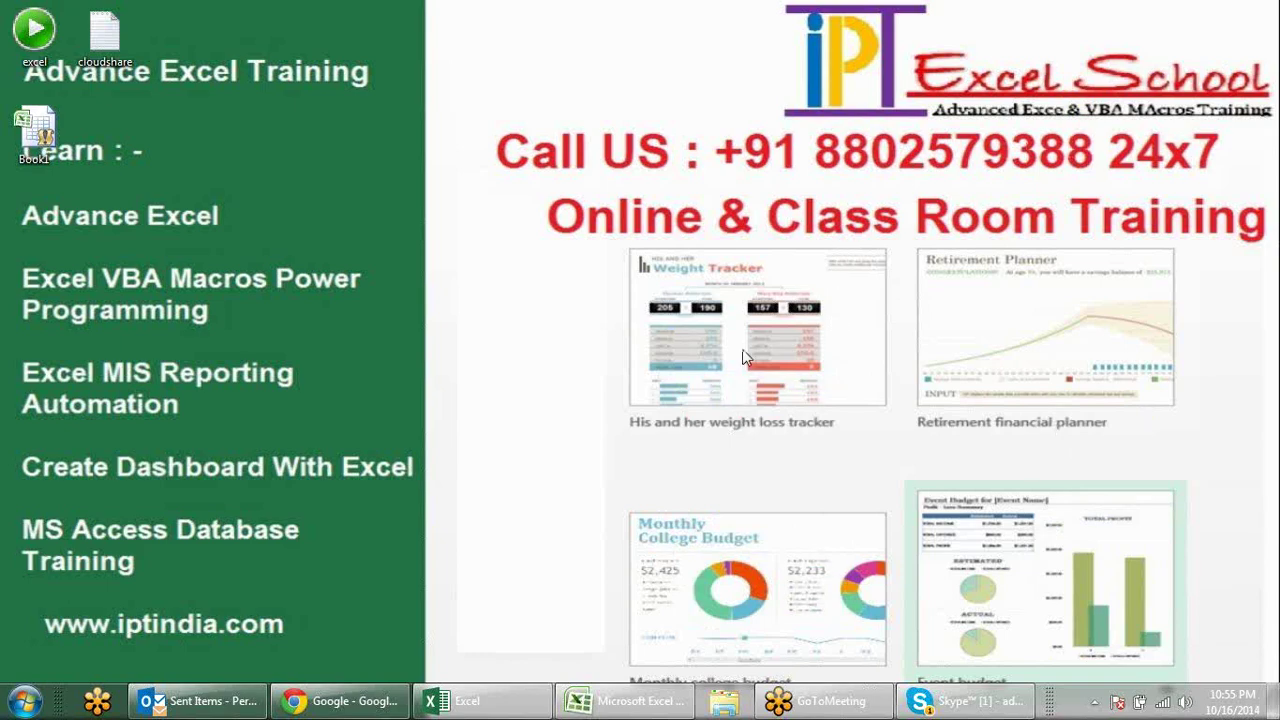
click(503, 700)
right_click(505, 697)
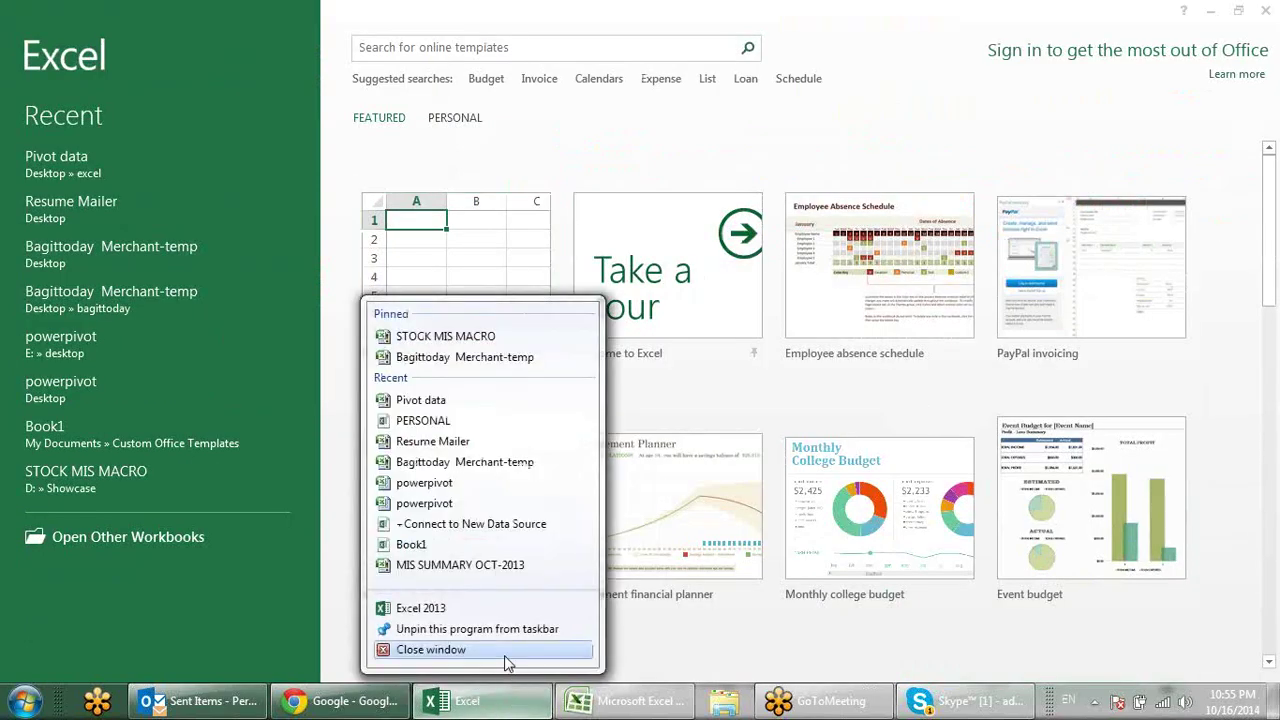
click(504, 652)
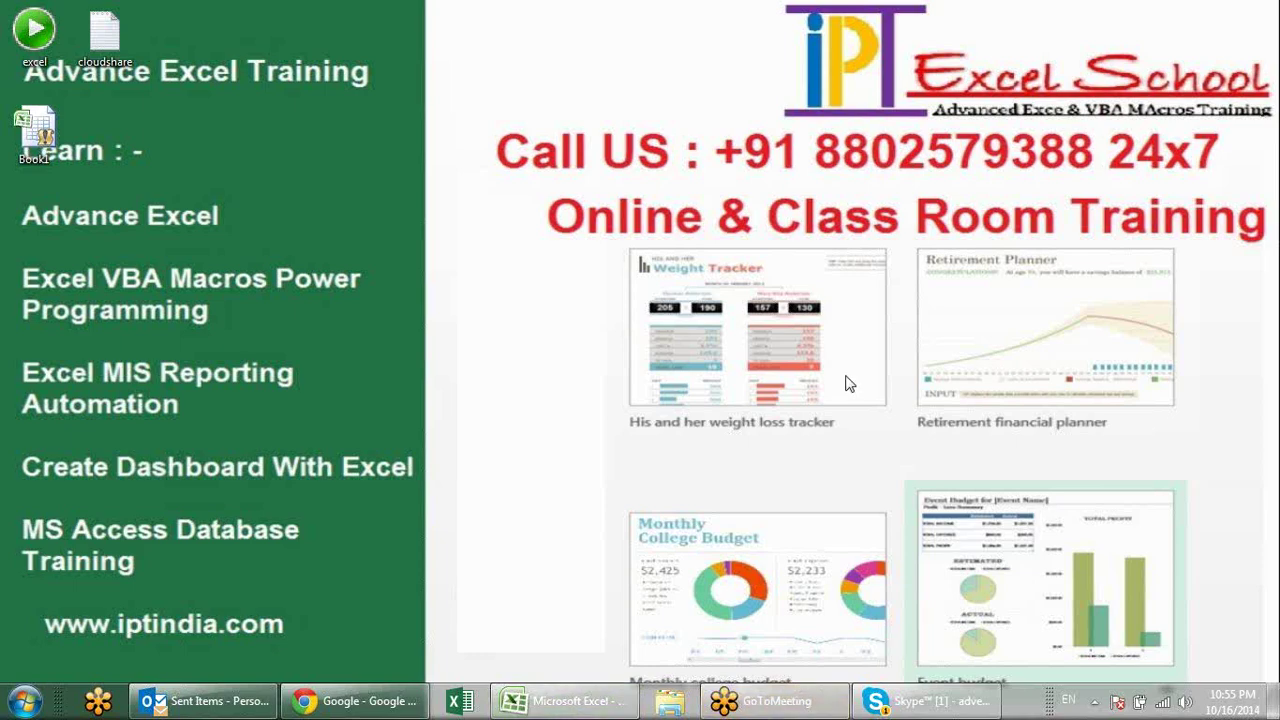
- Cycle through open windows with Win+Tab and Alt+Tab, then restore and close Skype
key(super+Tab)
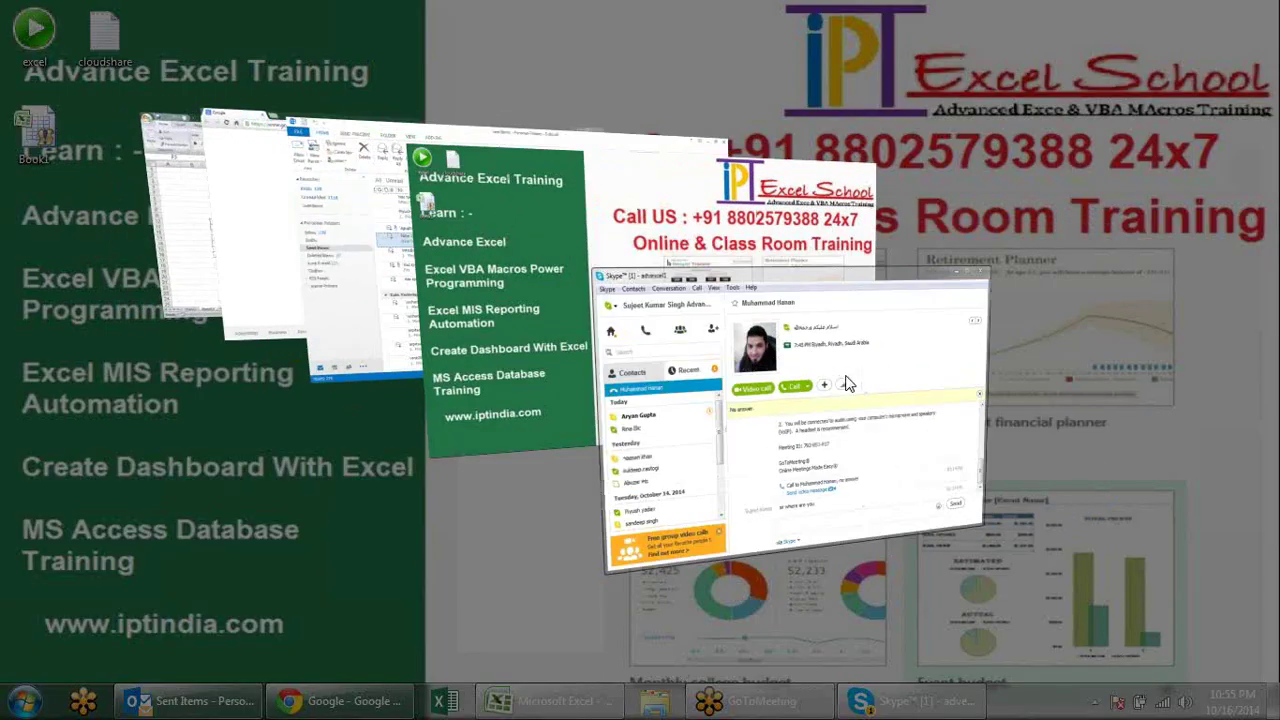
key(super+Tab)
key(alt+Tab)
key(alt+Tab)
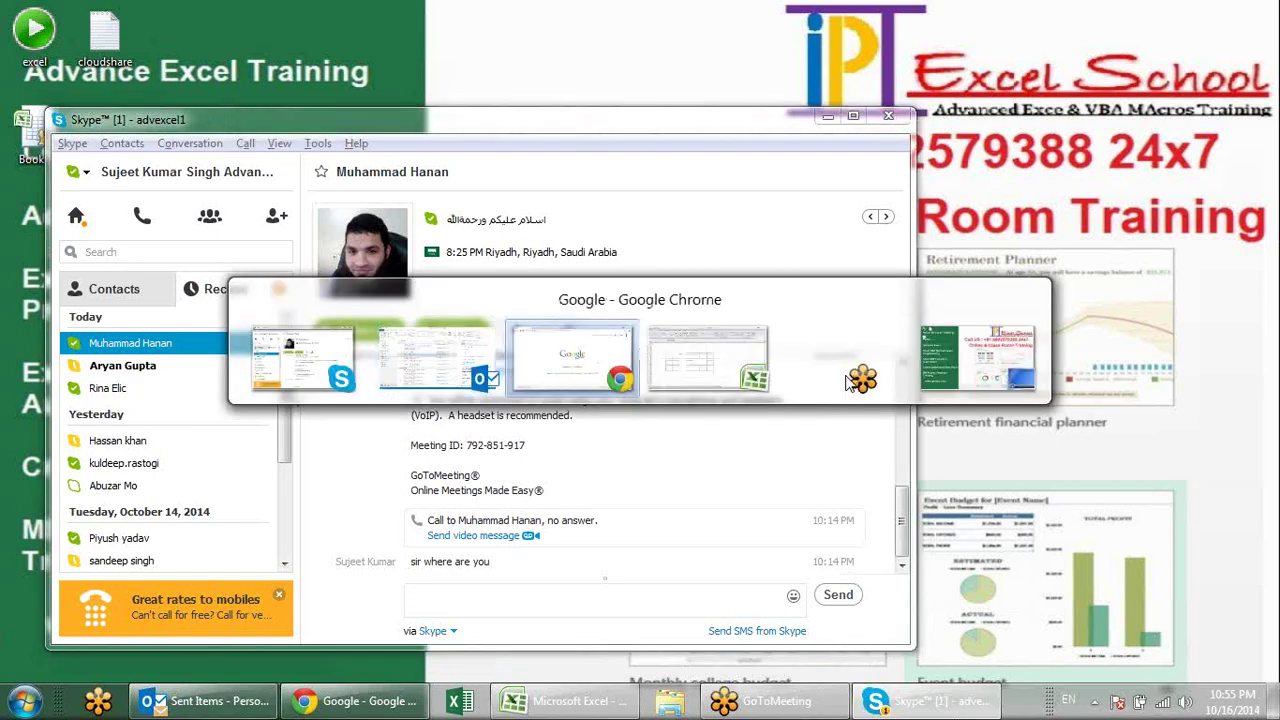
key(alt+Tab)
key(alt+Tab)
key(alt+Tab)
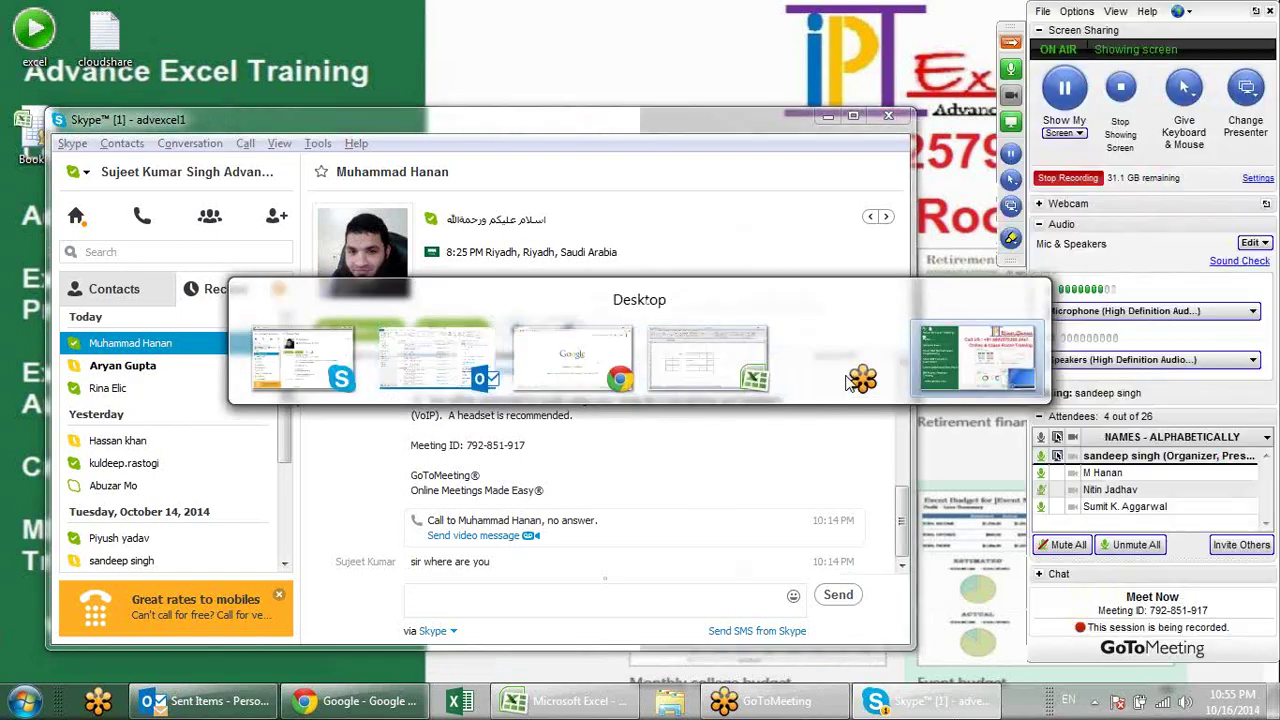
key(alt+Tab)
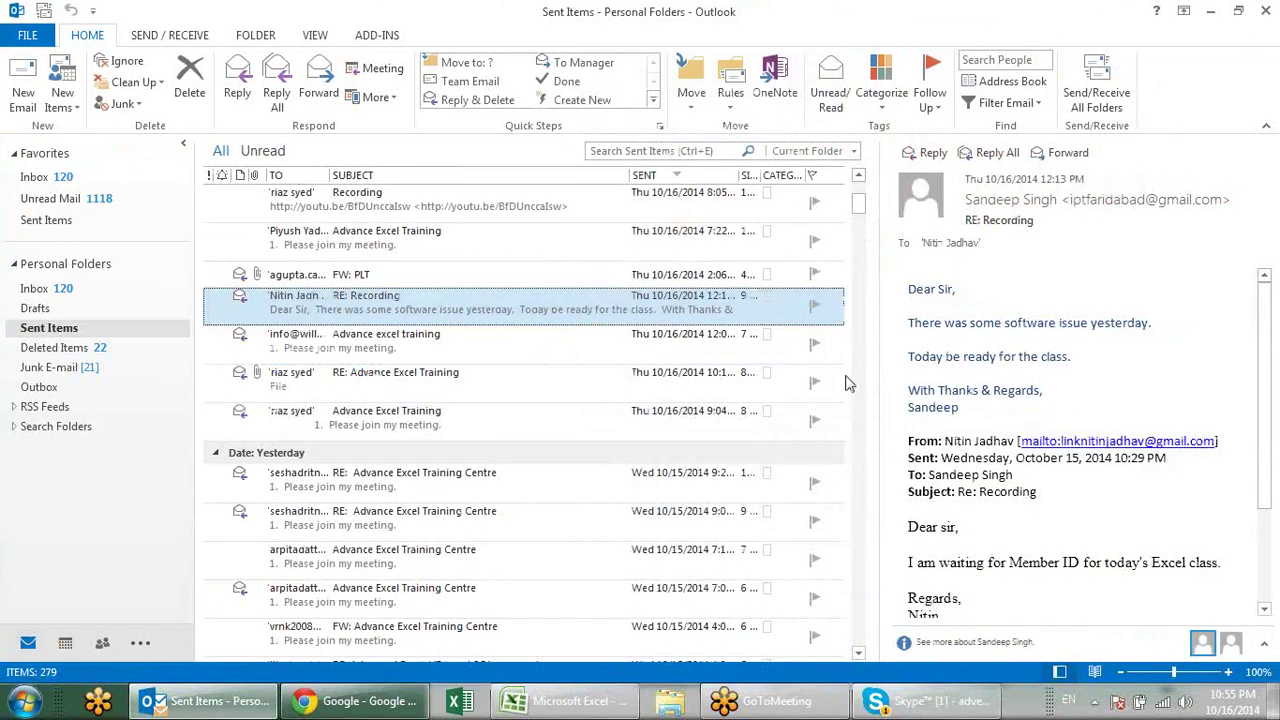
key(super+Tab)
key(super+Tab)
key(super+Tab)
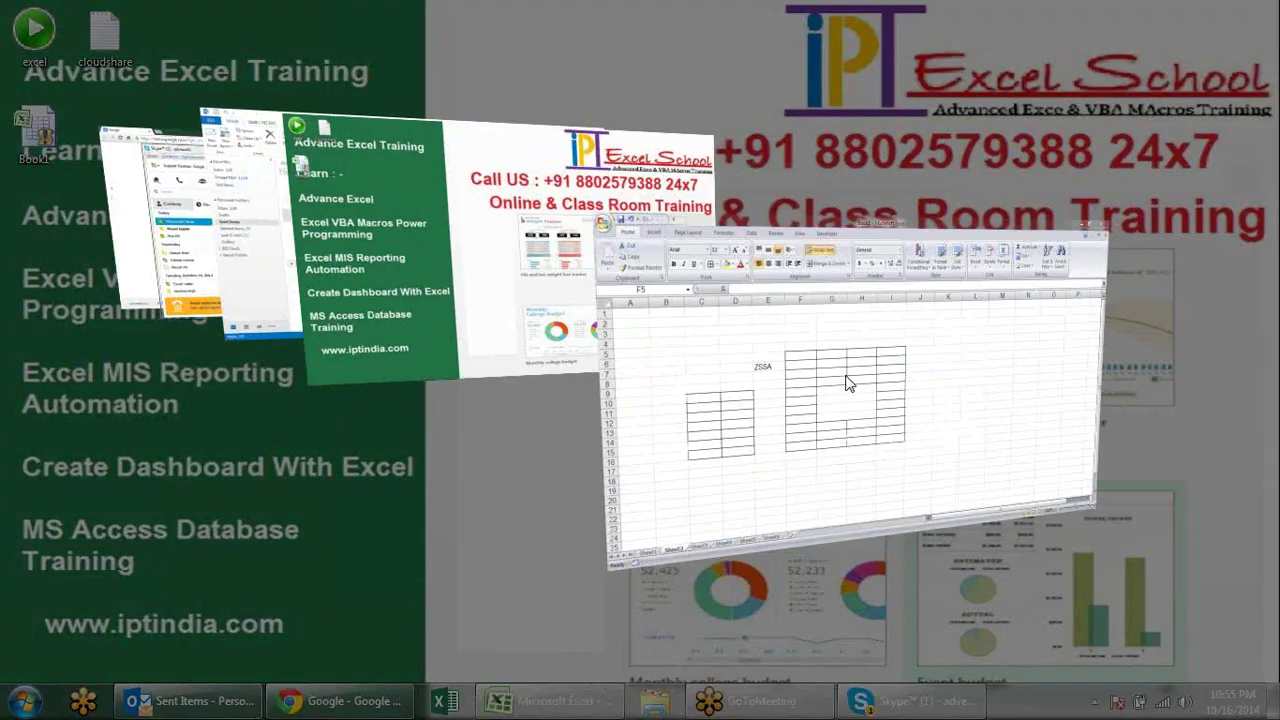
key(super+Tab)
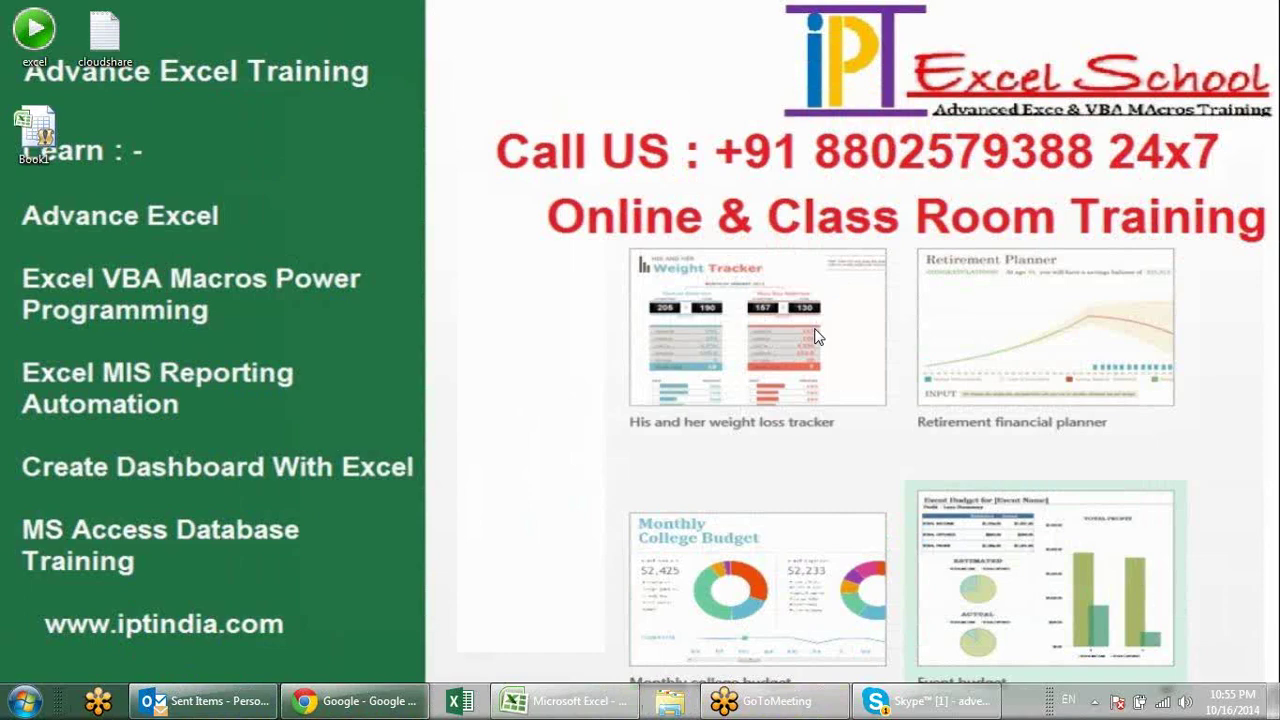
click(965, 700)
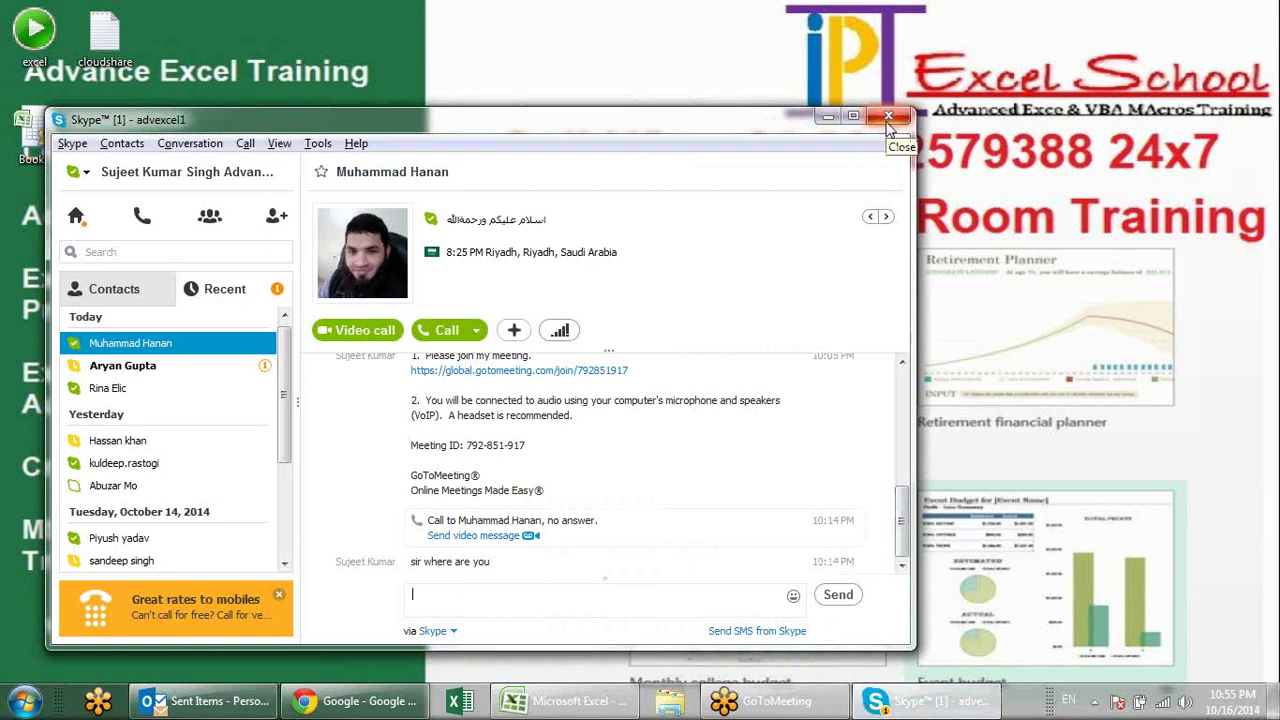
click(888, 118)
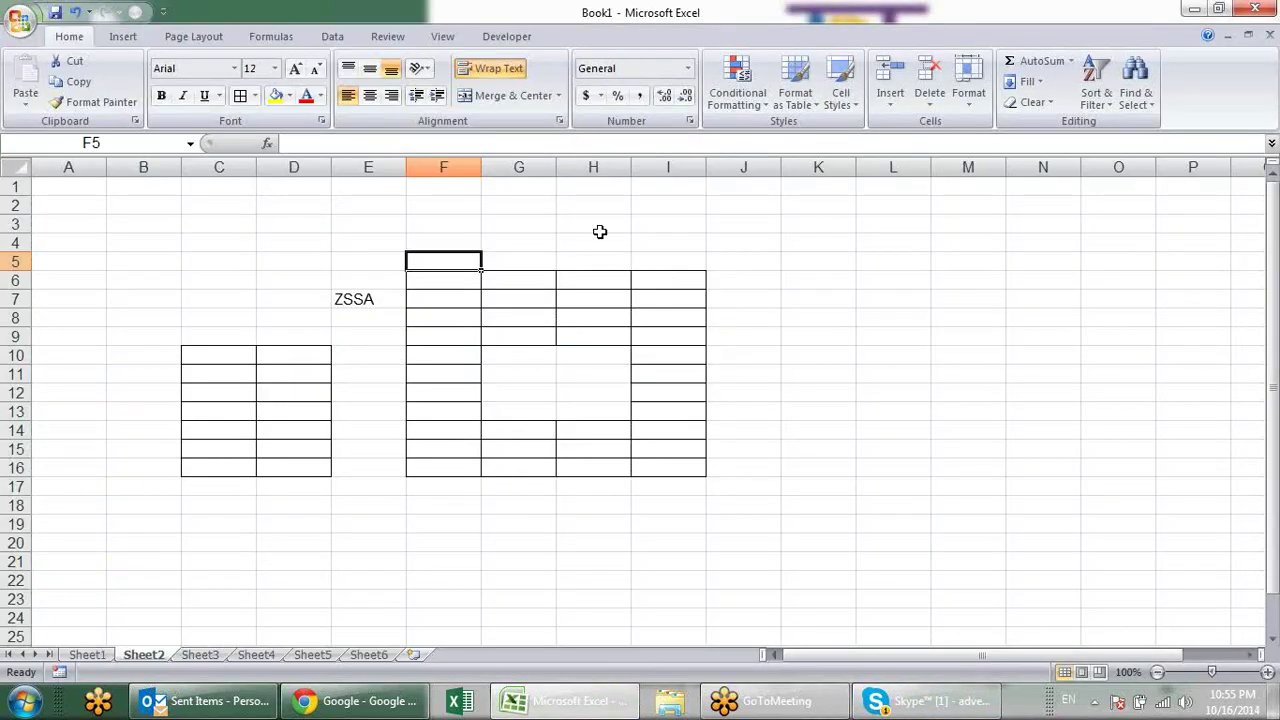
- Open Format Cells number settings and step through Number, Accounting, Date and Fraction to Custom
click(689, 121)
click(322, 226)
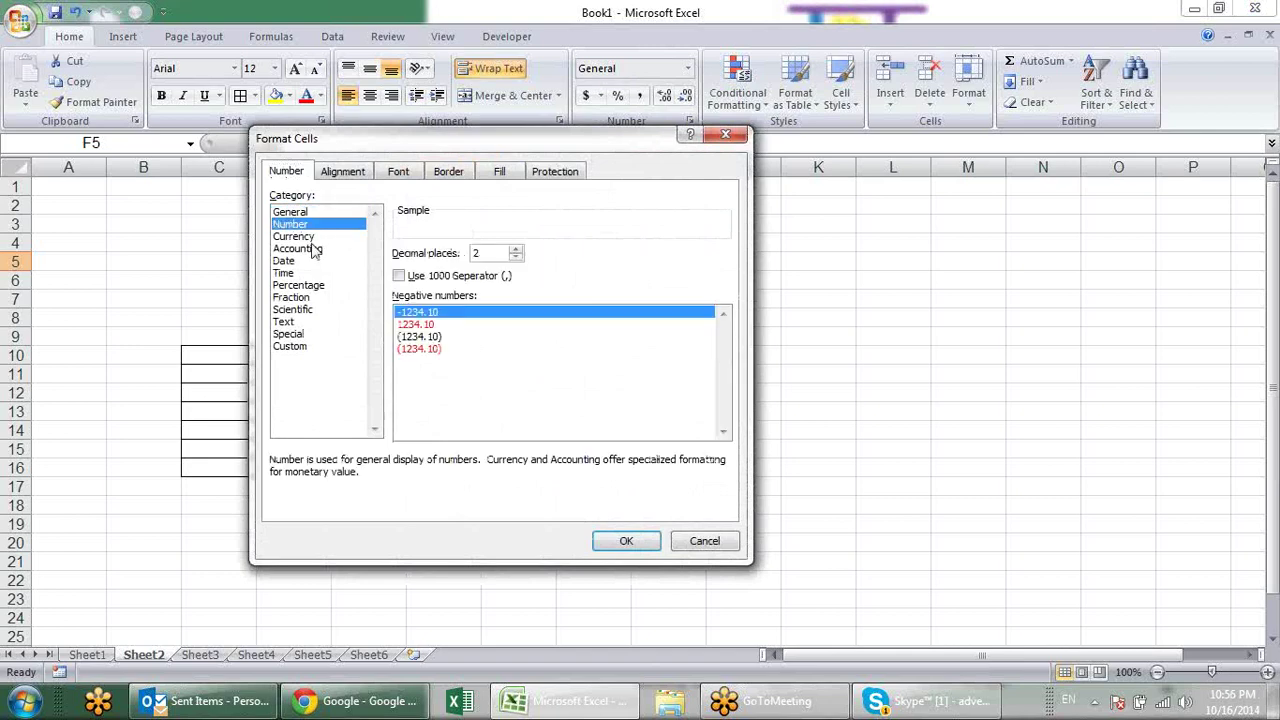
click(316, 249)
click(318, 261)
click(306, 297)
click(305, 346)
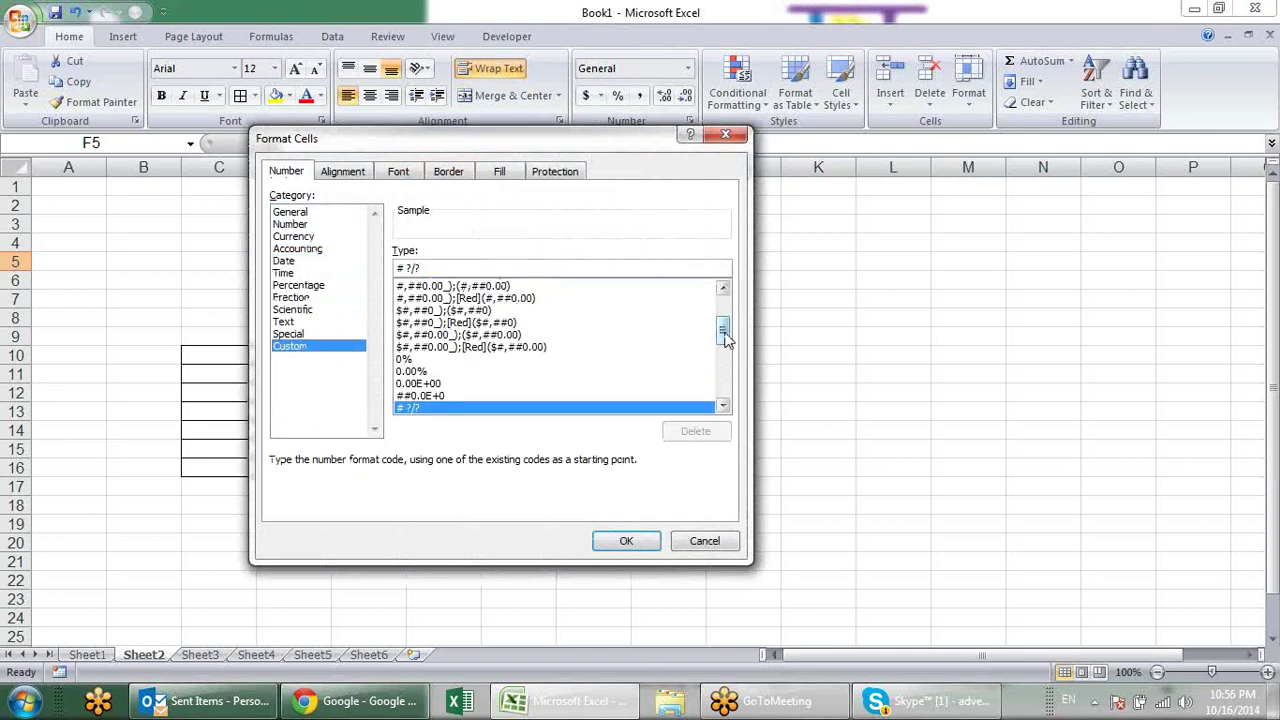
- Try Custom codes #,##0, #,##0_);(#,##0), #,##0.00 variants and $#,##0_);($#,##0)
drag(723, 334, 734, 286)
click(470, 347)
click(487, 383)
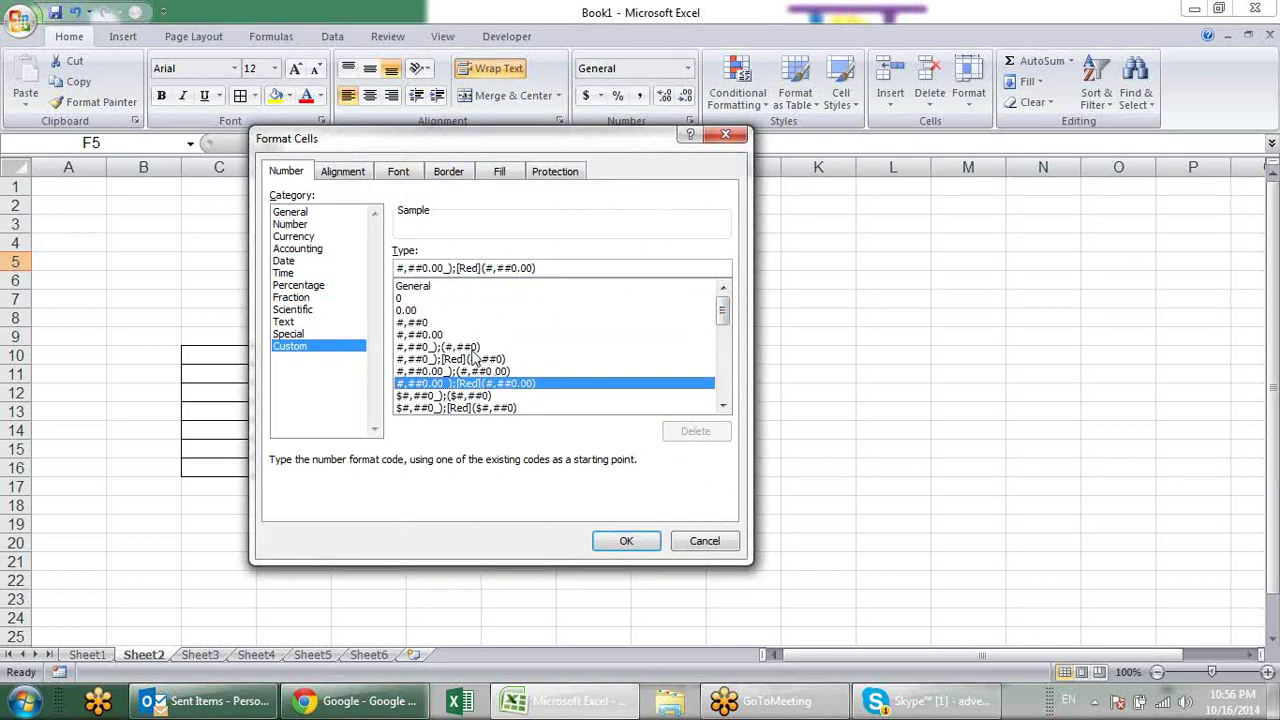
click(474, 348)
click(464, 323)
click(465, 347)
click(465, 384)
click(497, 335)
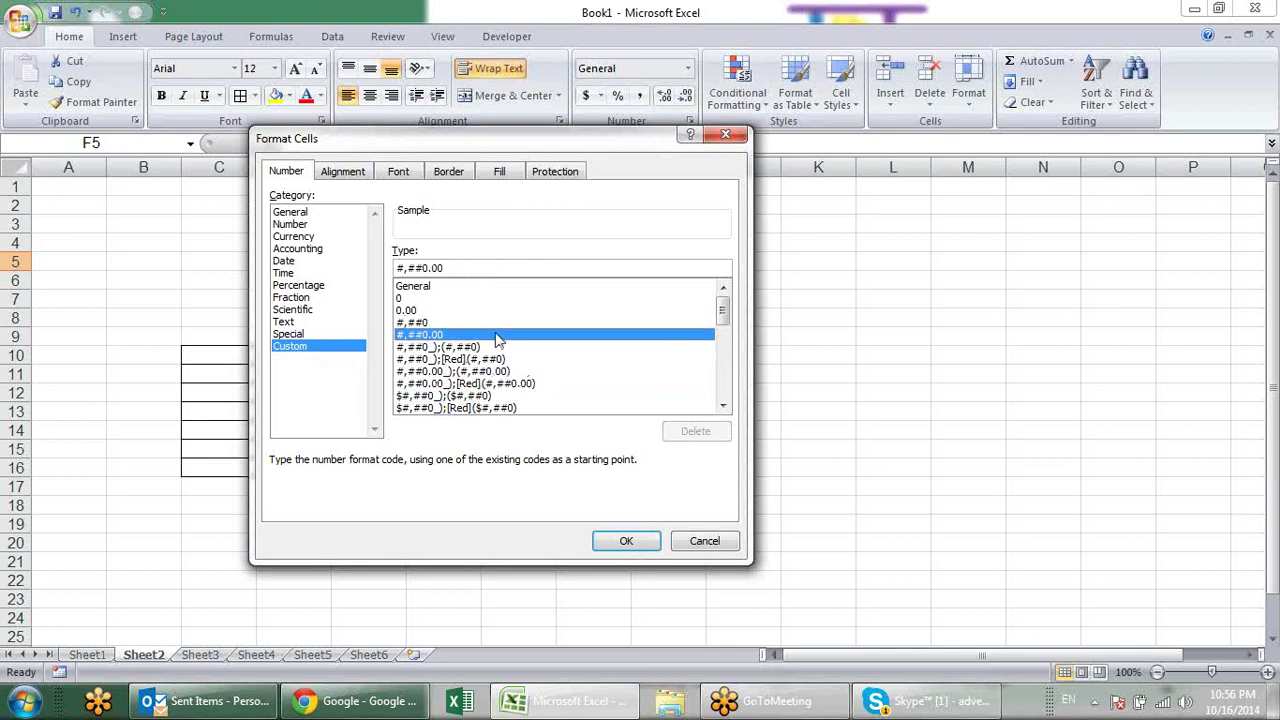
click(496, 371)
click(496, 396)
- Try 0.00 and the red-negative and dollar codes, finally choosing #,##0.00
click(722, 385)
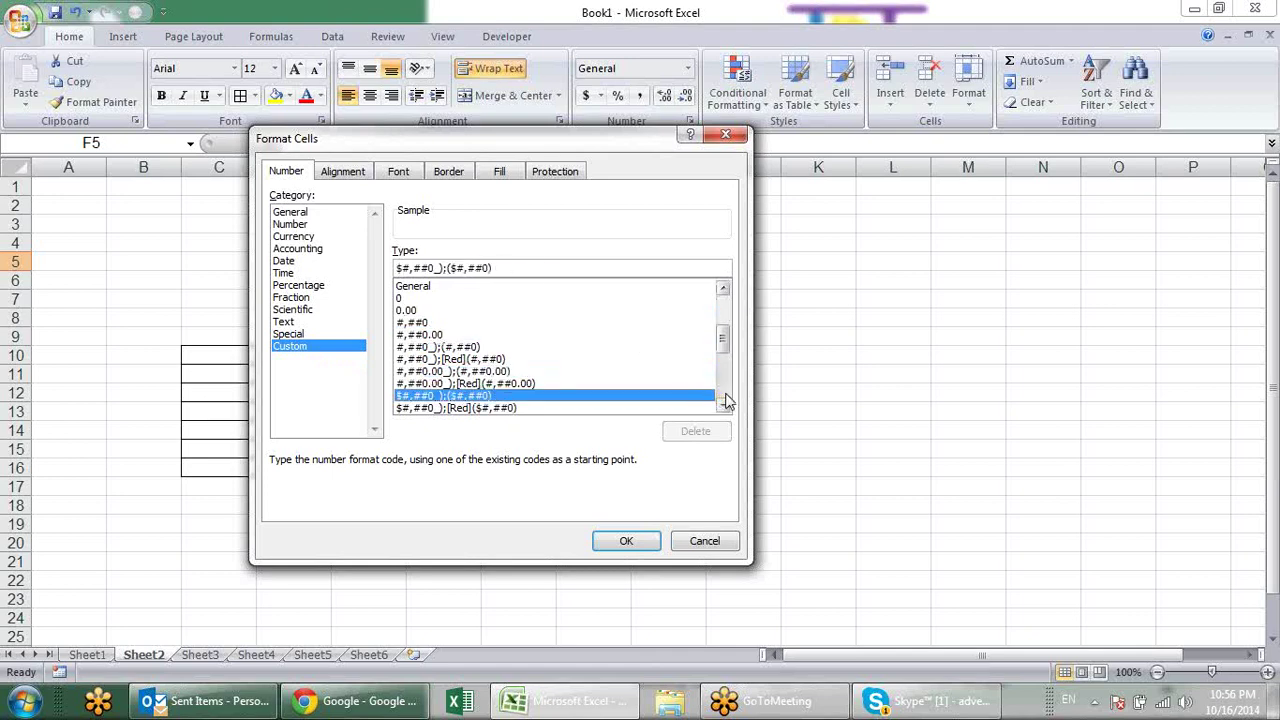
drag(722, 345, 722, 305)
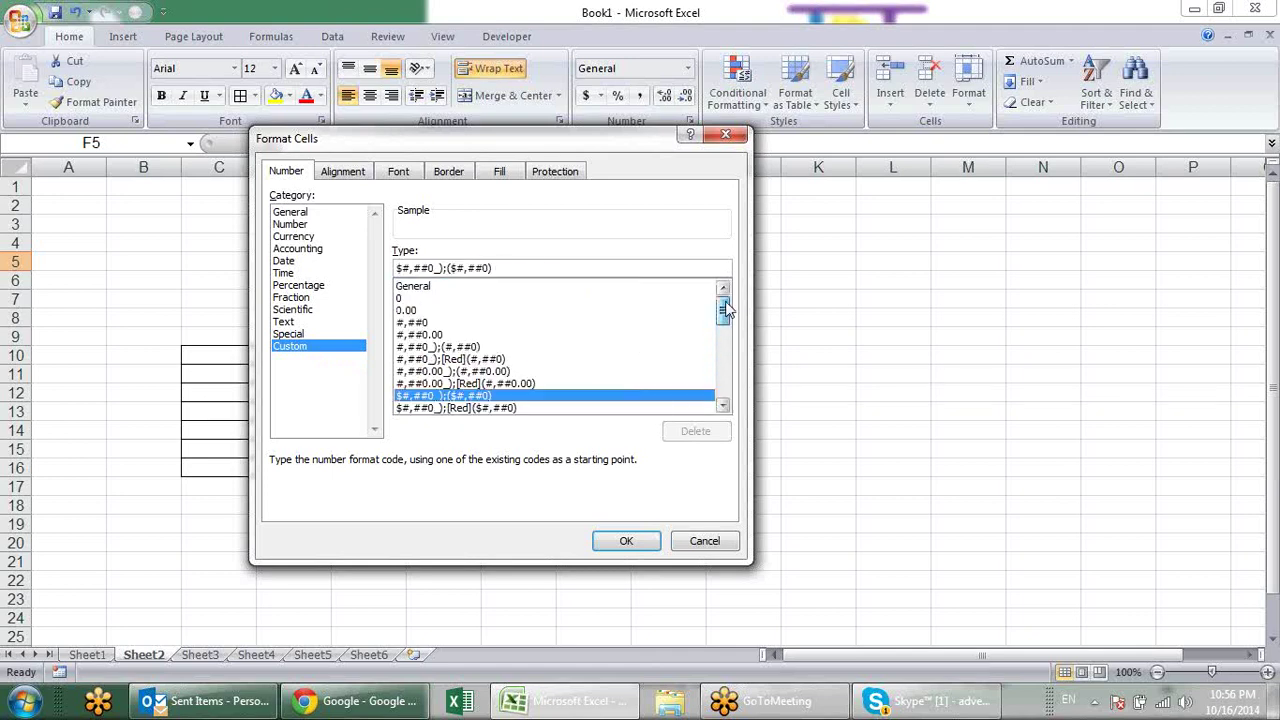
drag(527, 352, 570, 315)
click(552, 323)
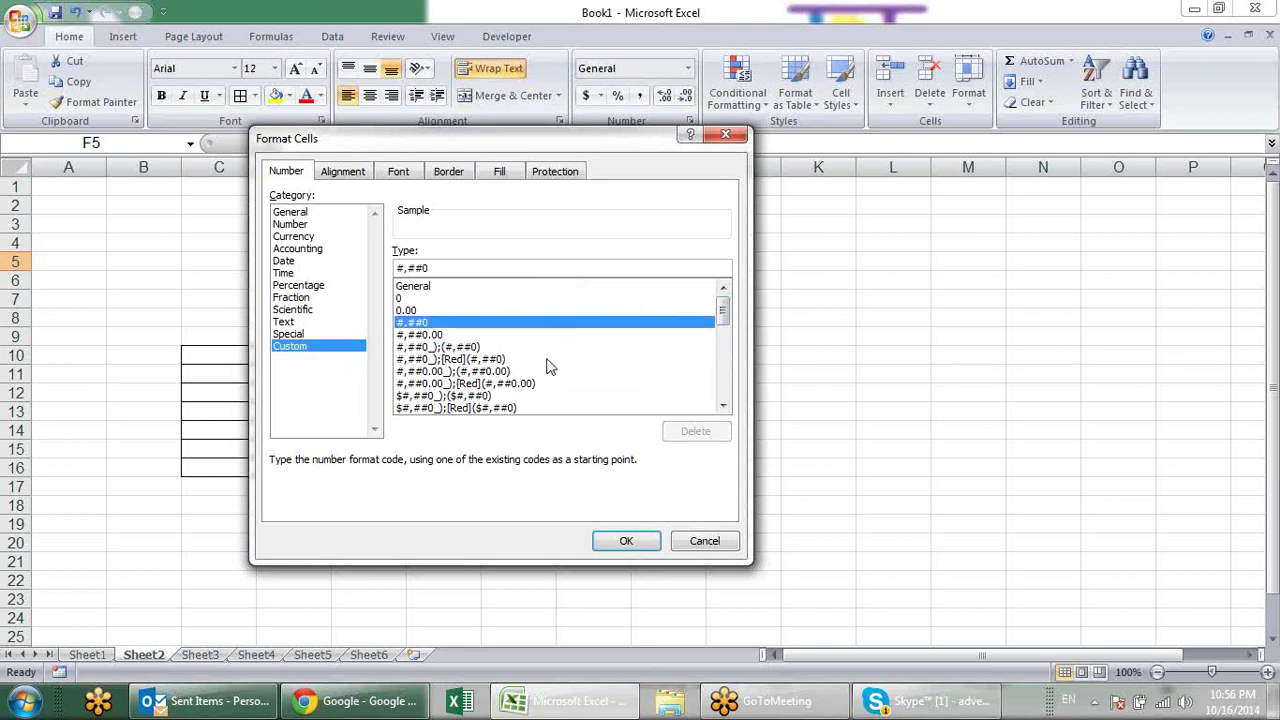
click(546, 359)
click(547, 396)
click(550, 408)
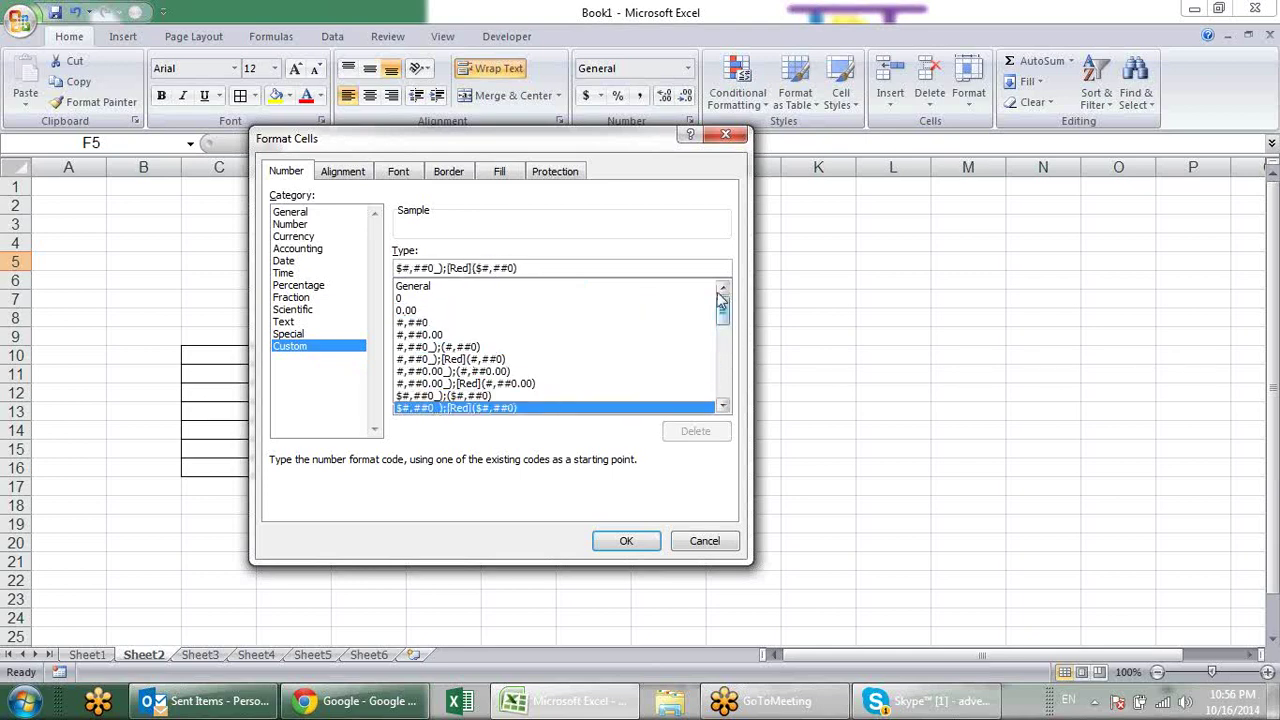
drag(722, 305, 728, 275)
click(405, 335)
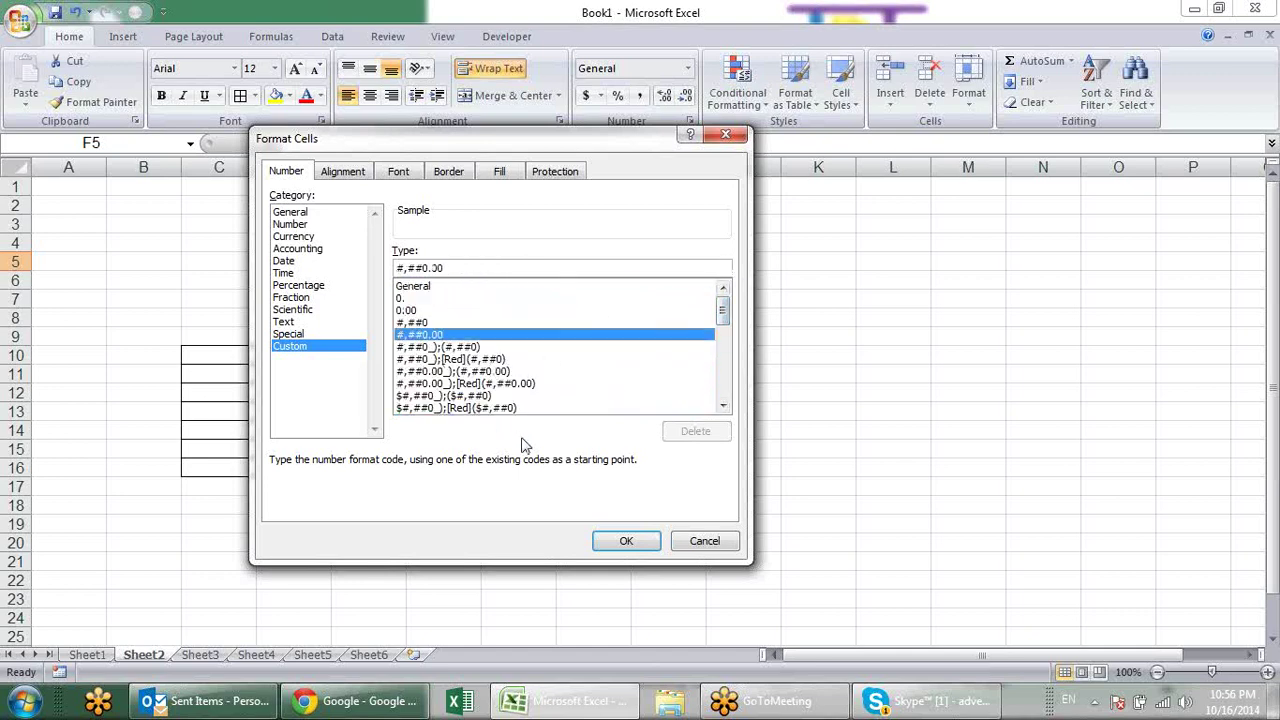